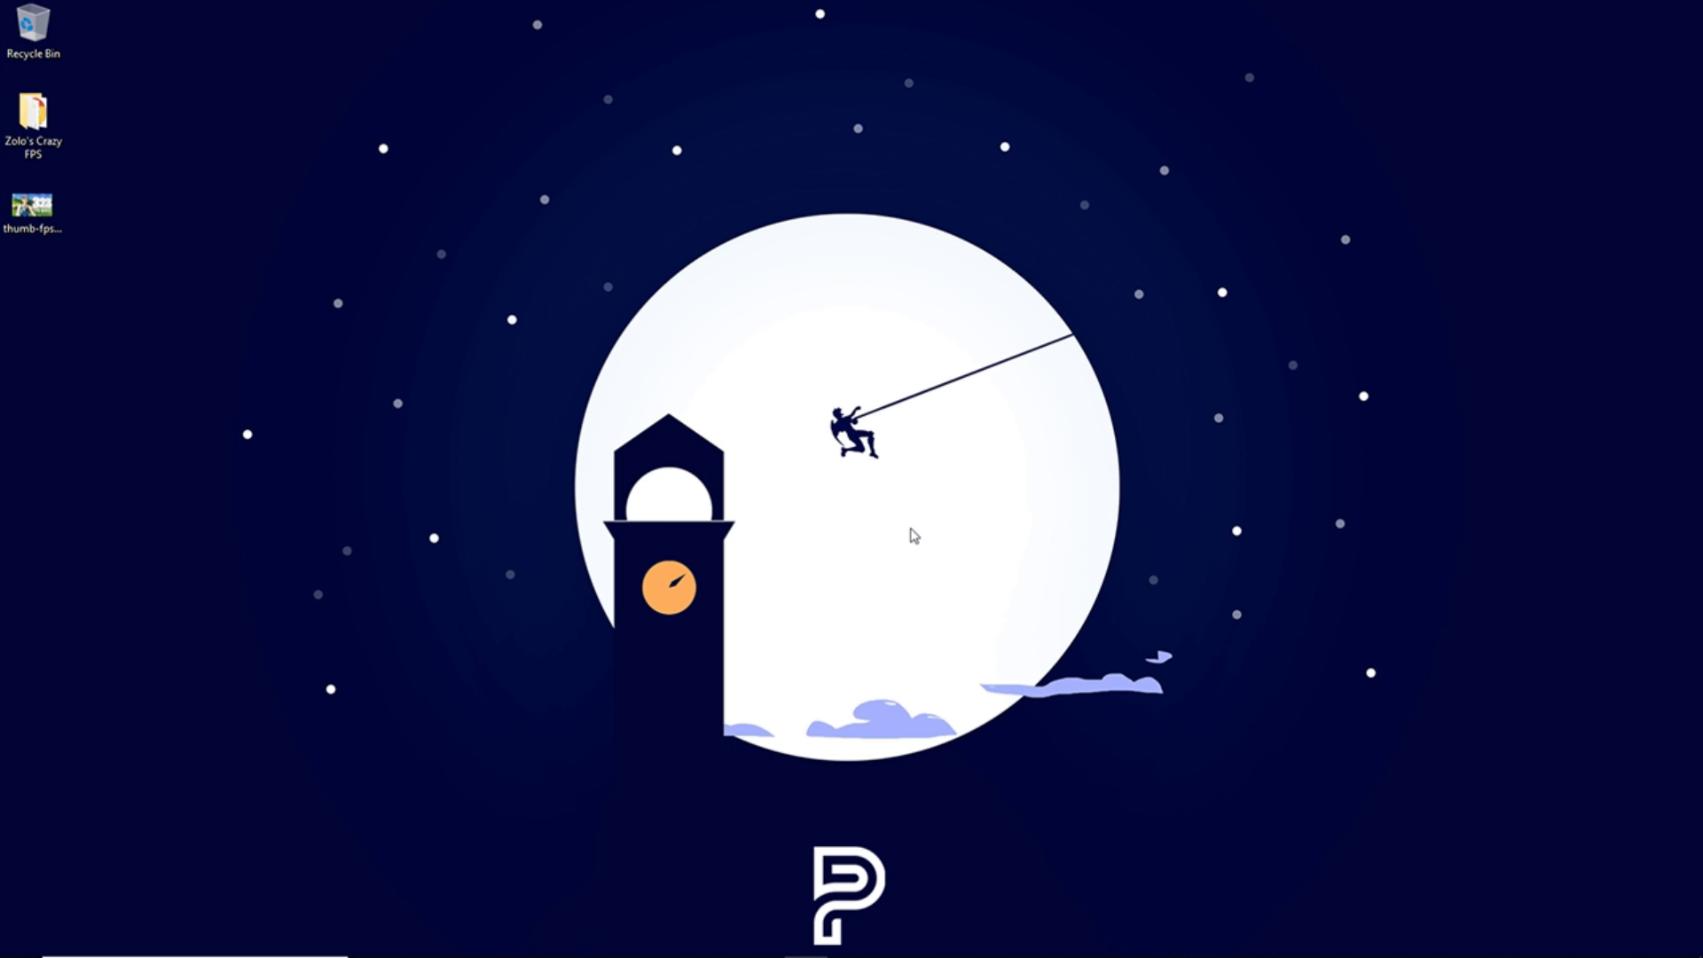
Step: Open the Zolo's Crazy FPS desktop folder, switch to the Epic Games Launcher, and arrange both windows so the folder's files stay visible
click(29, 122)
double_click(58, 125)
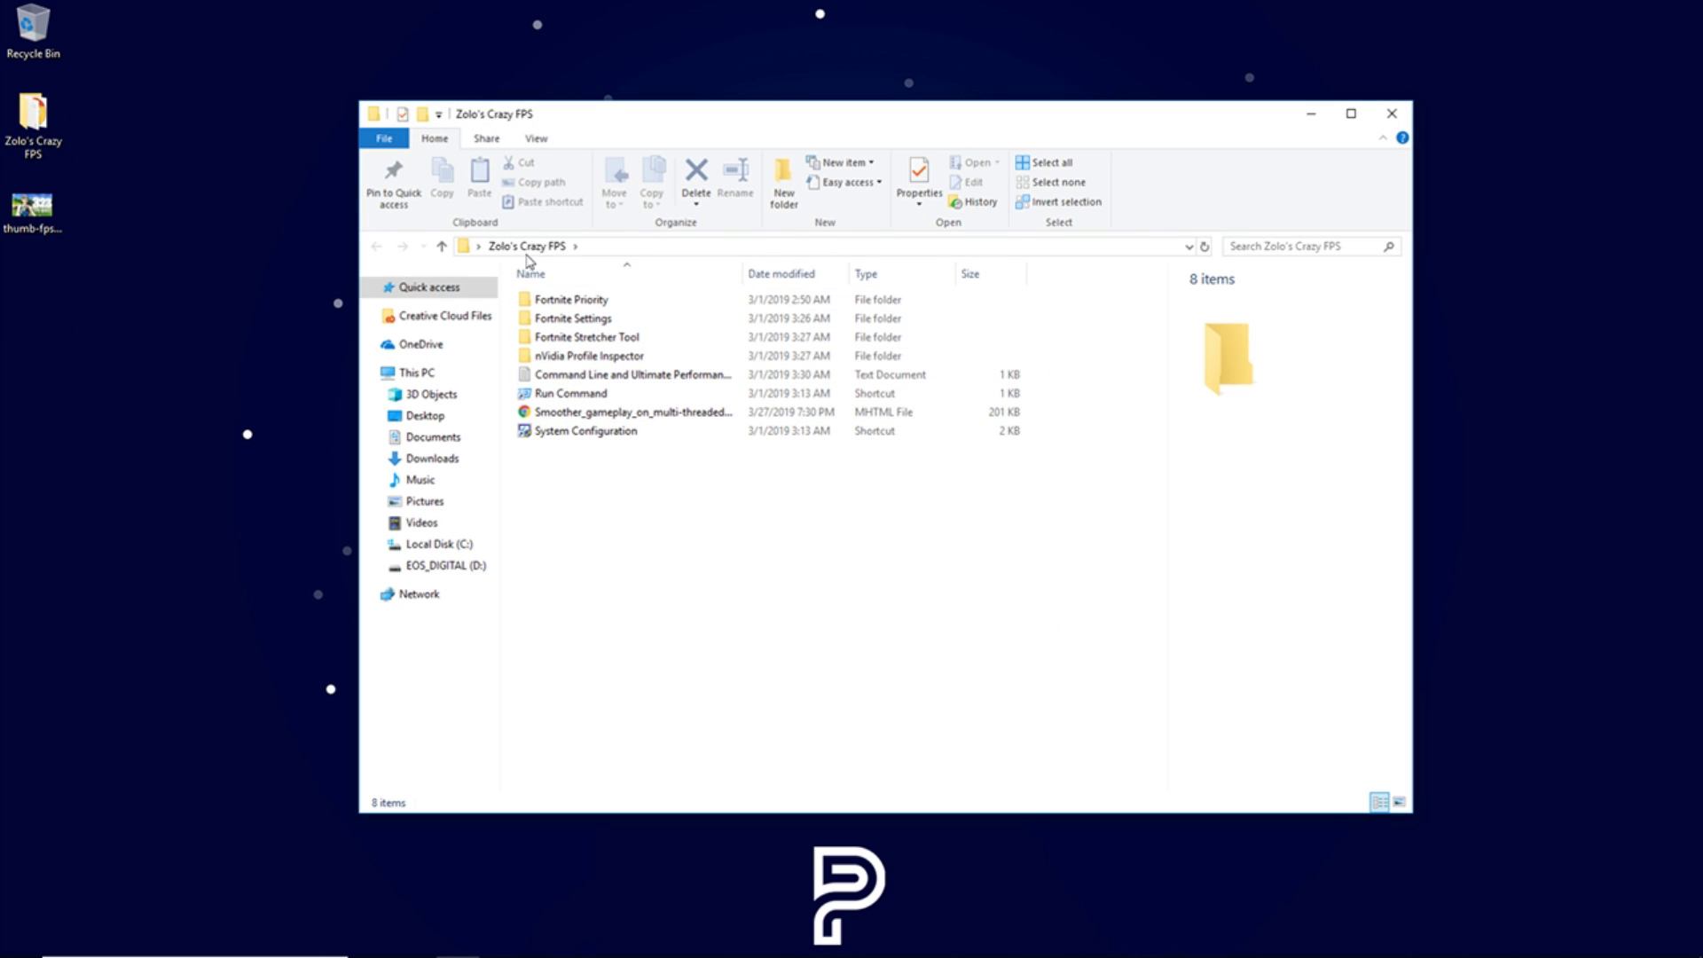
mouse_move(807, 955)
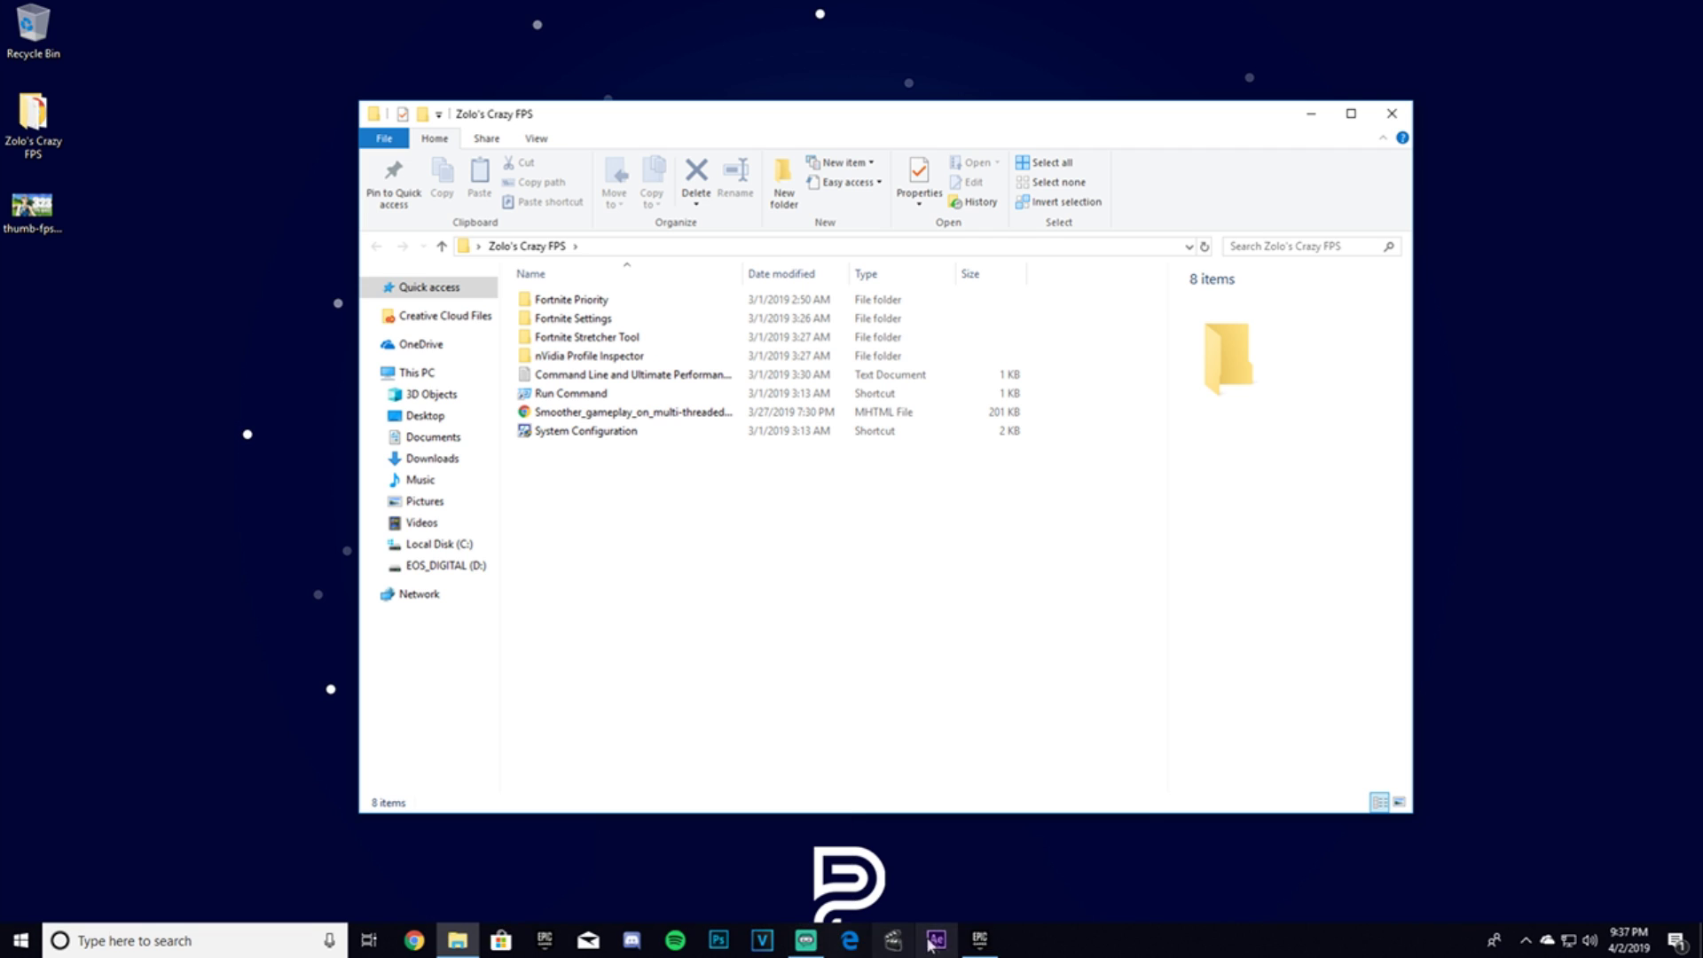
click(807, 945)
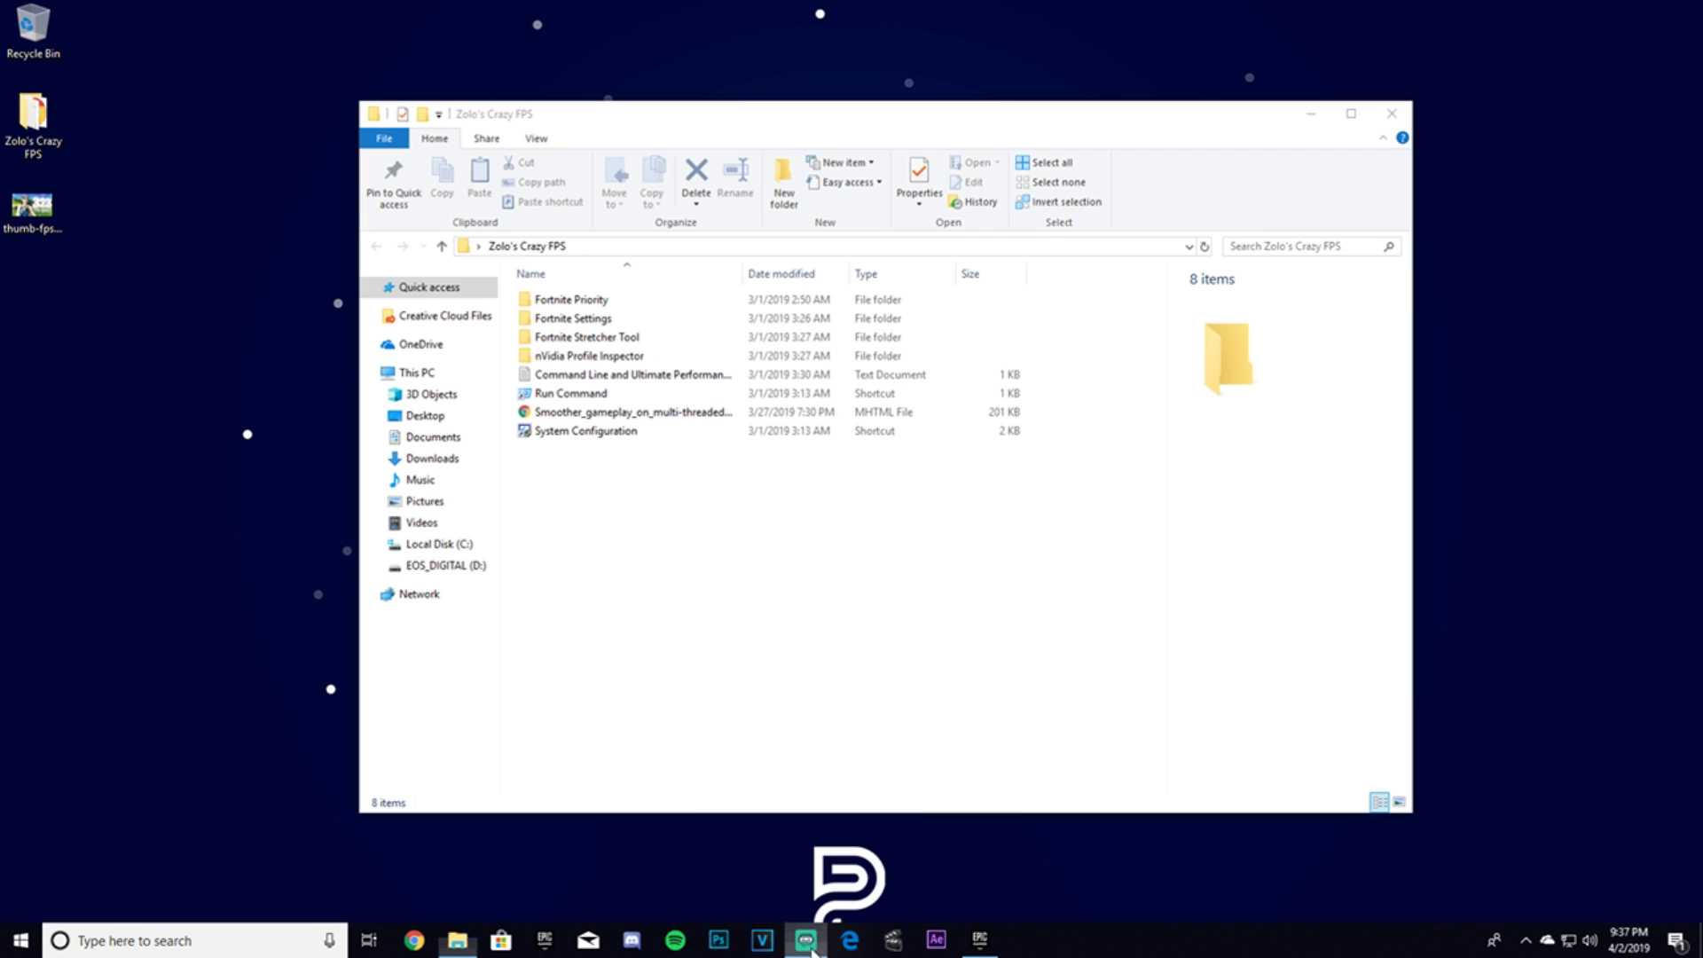
click(980, 942)
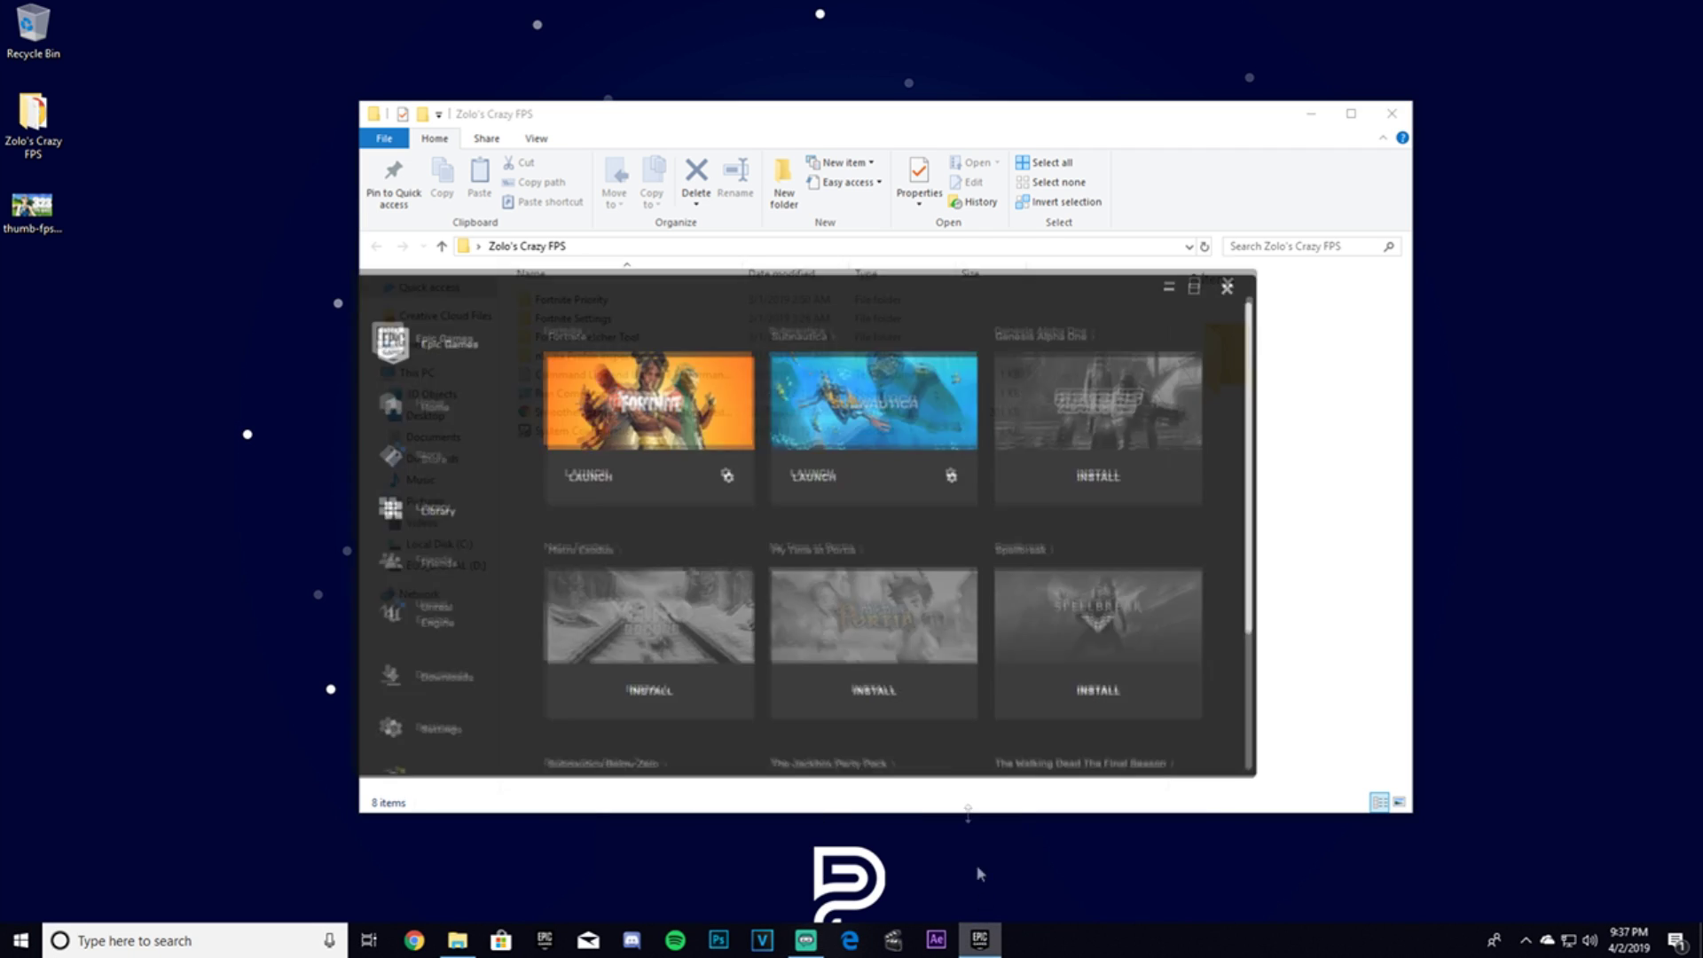
drag(795, 273, 1136, 297)
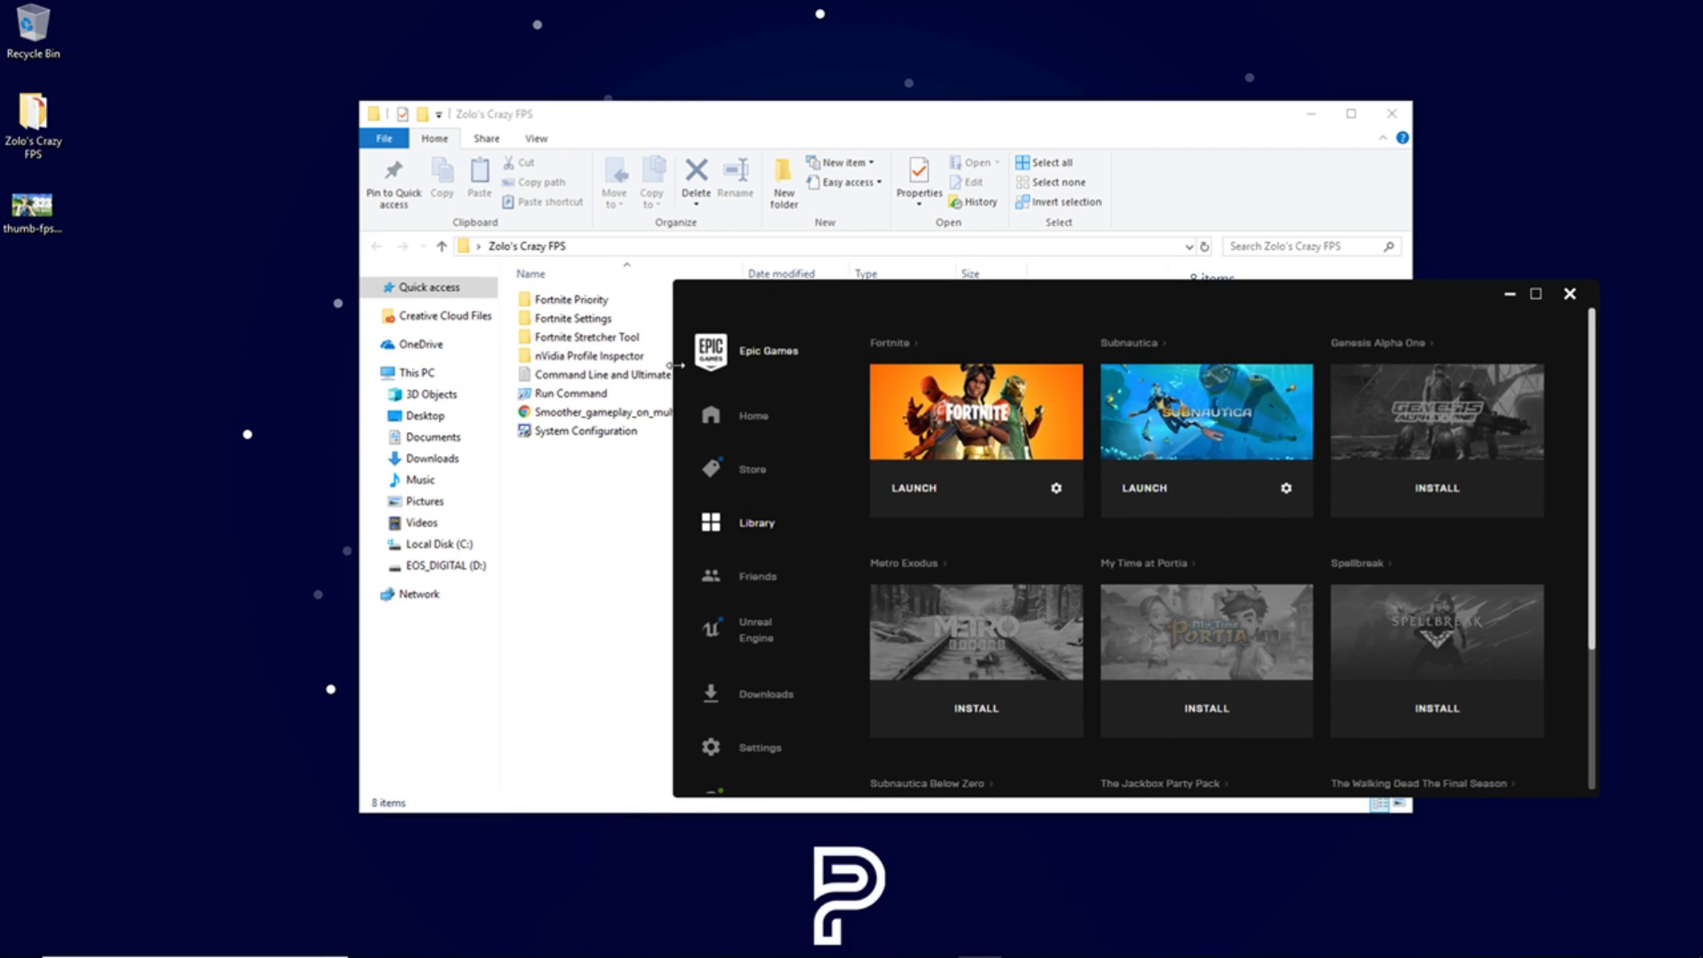
drag(847, 115, 689, 115)
drag(1304, 315, 1269, 268)
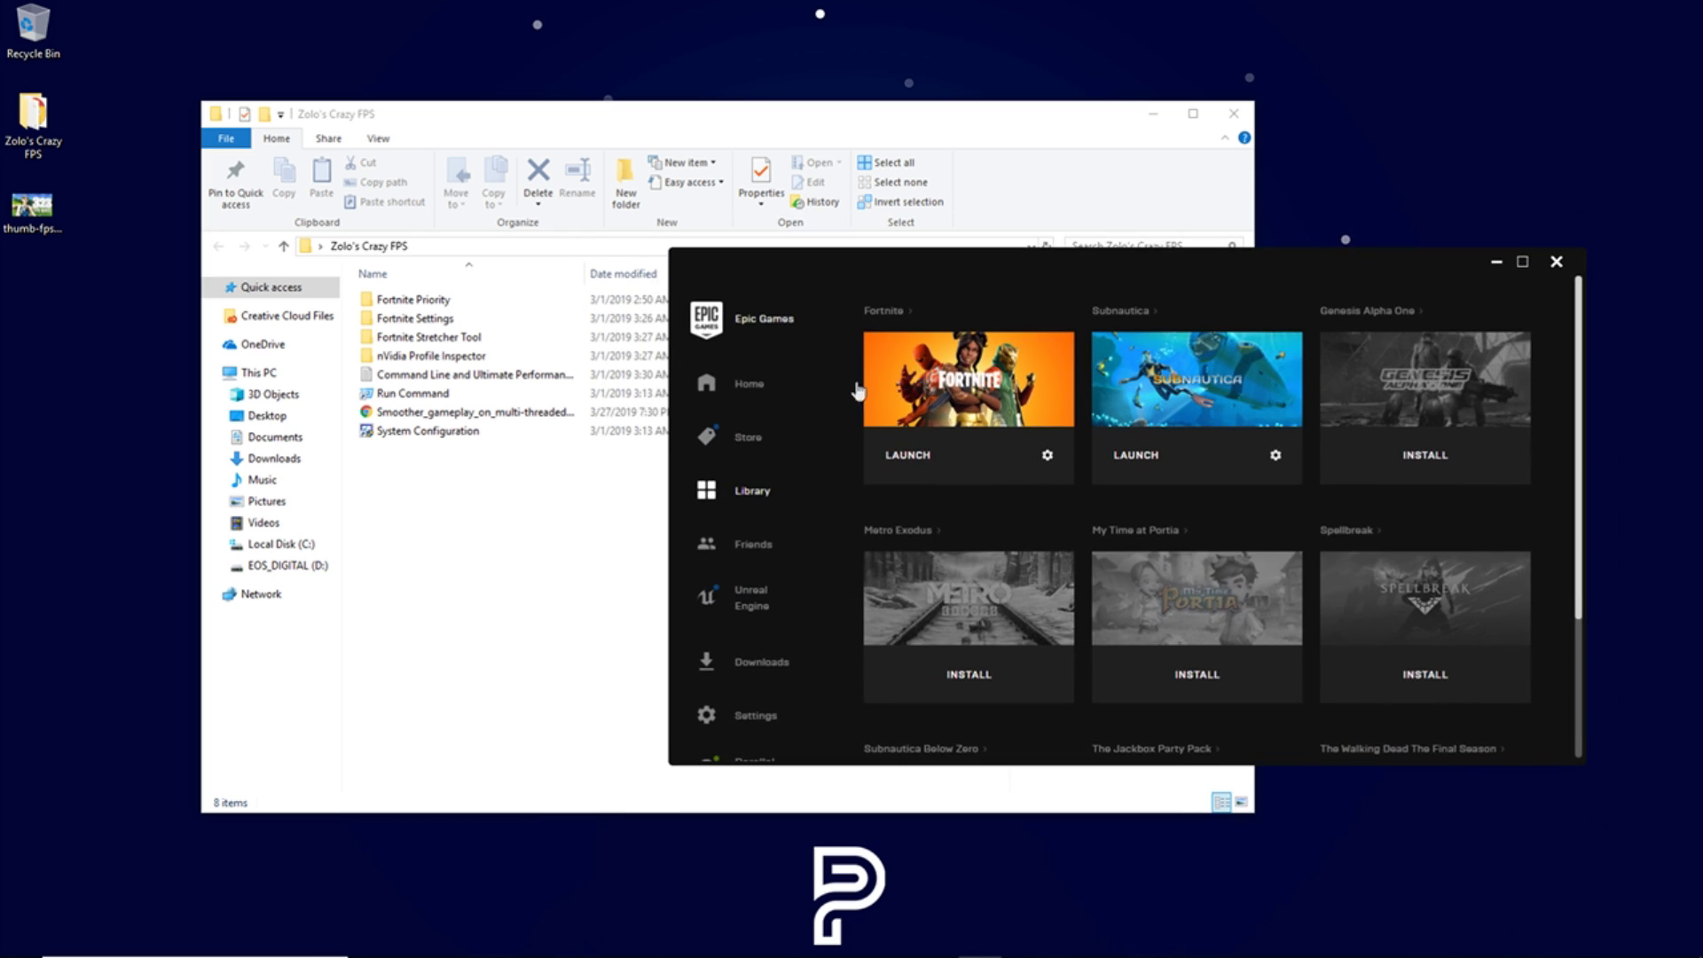
Step: Copy the Fortnite command line arguments from the Command Line and Ultimate Performance text file and minimize the file
double_click(452, 374)
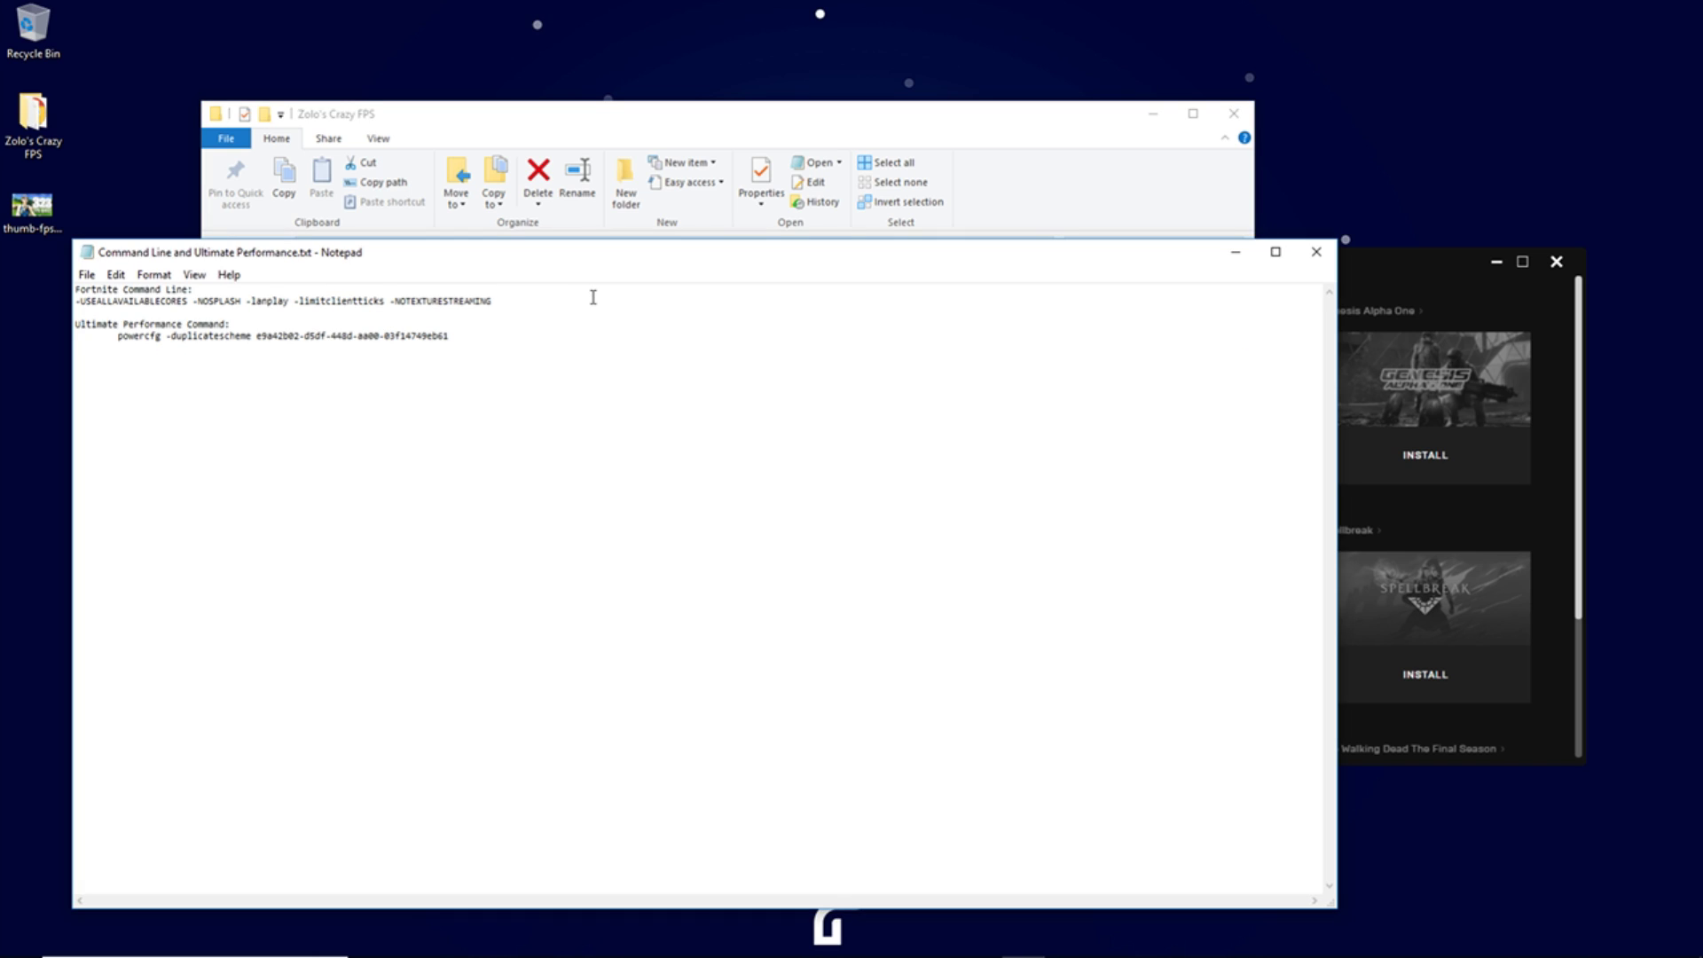
drag(492, 301, 75, 301)
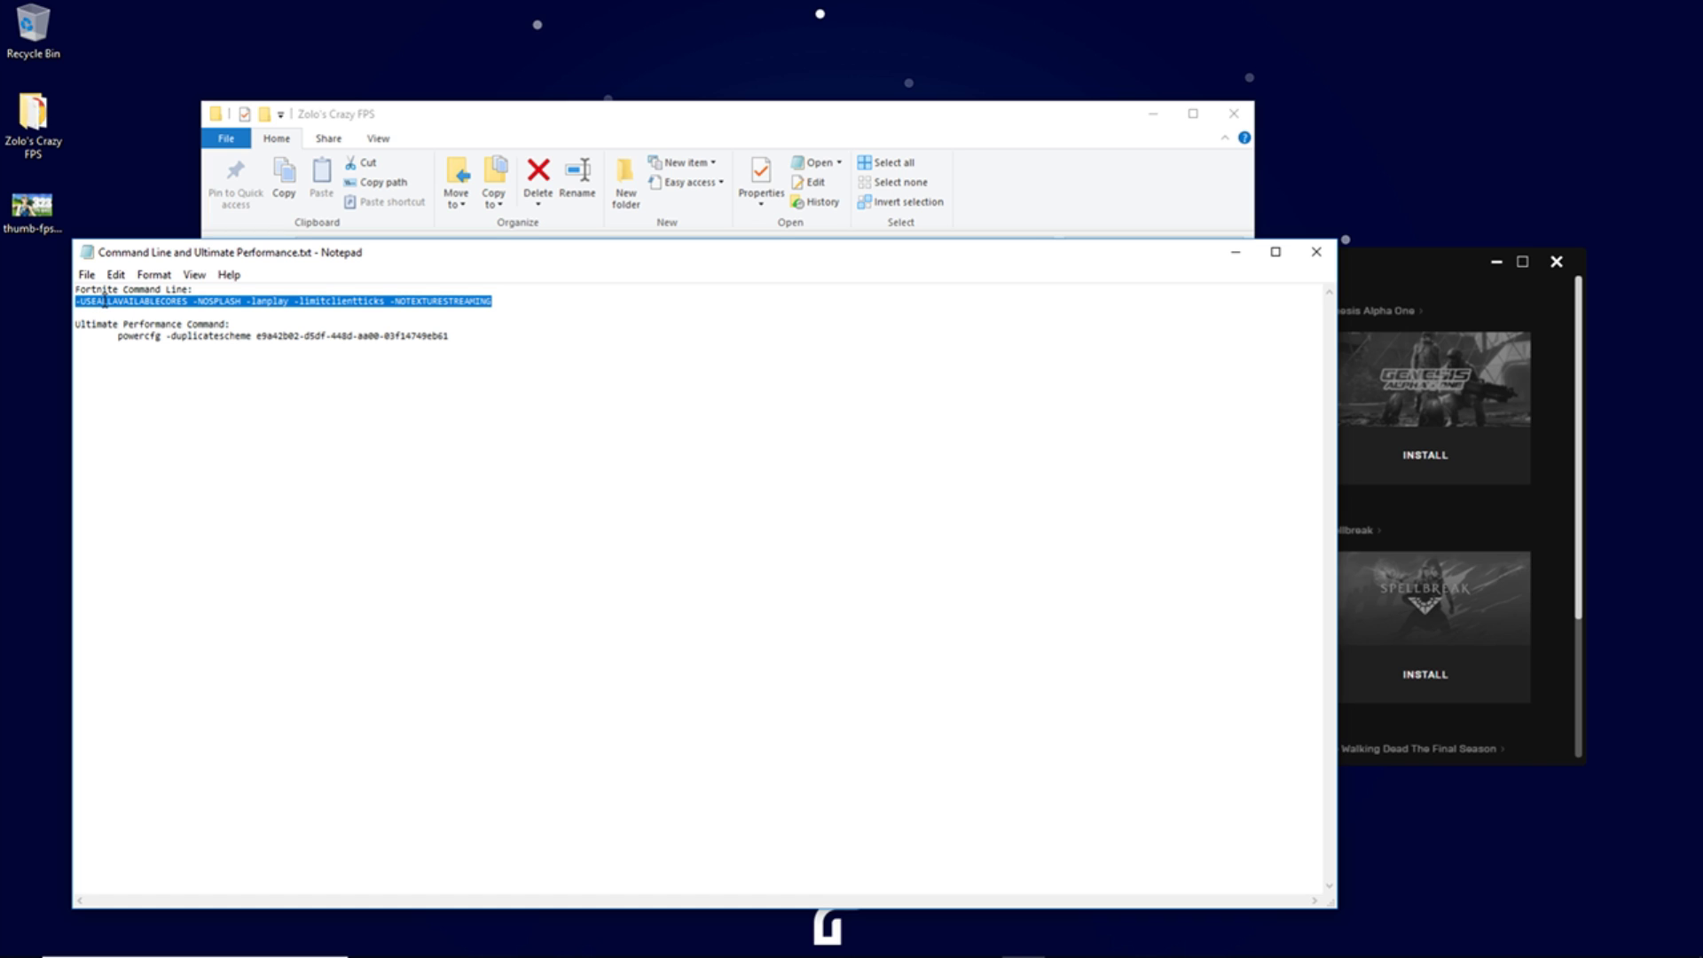
right_click(104, 300)
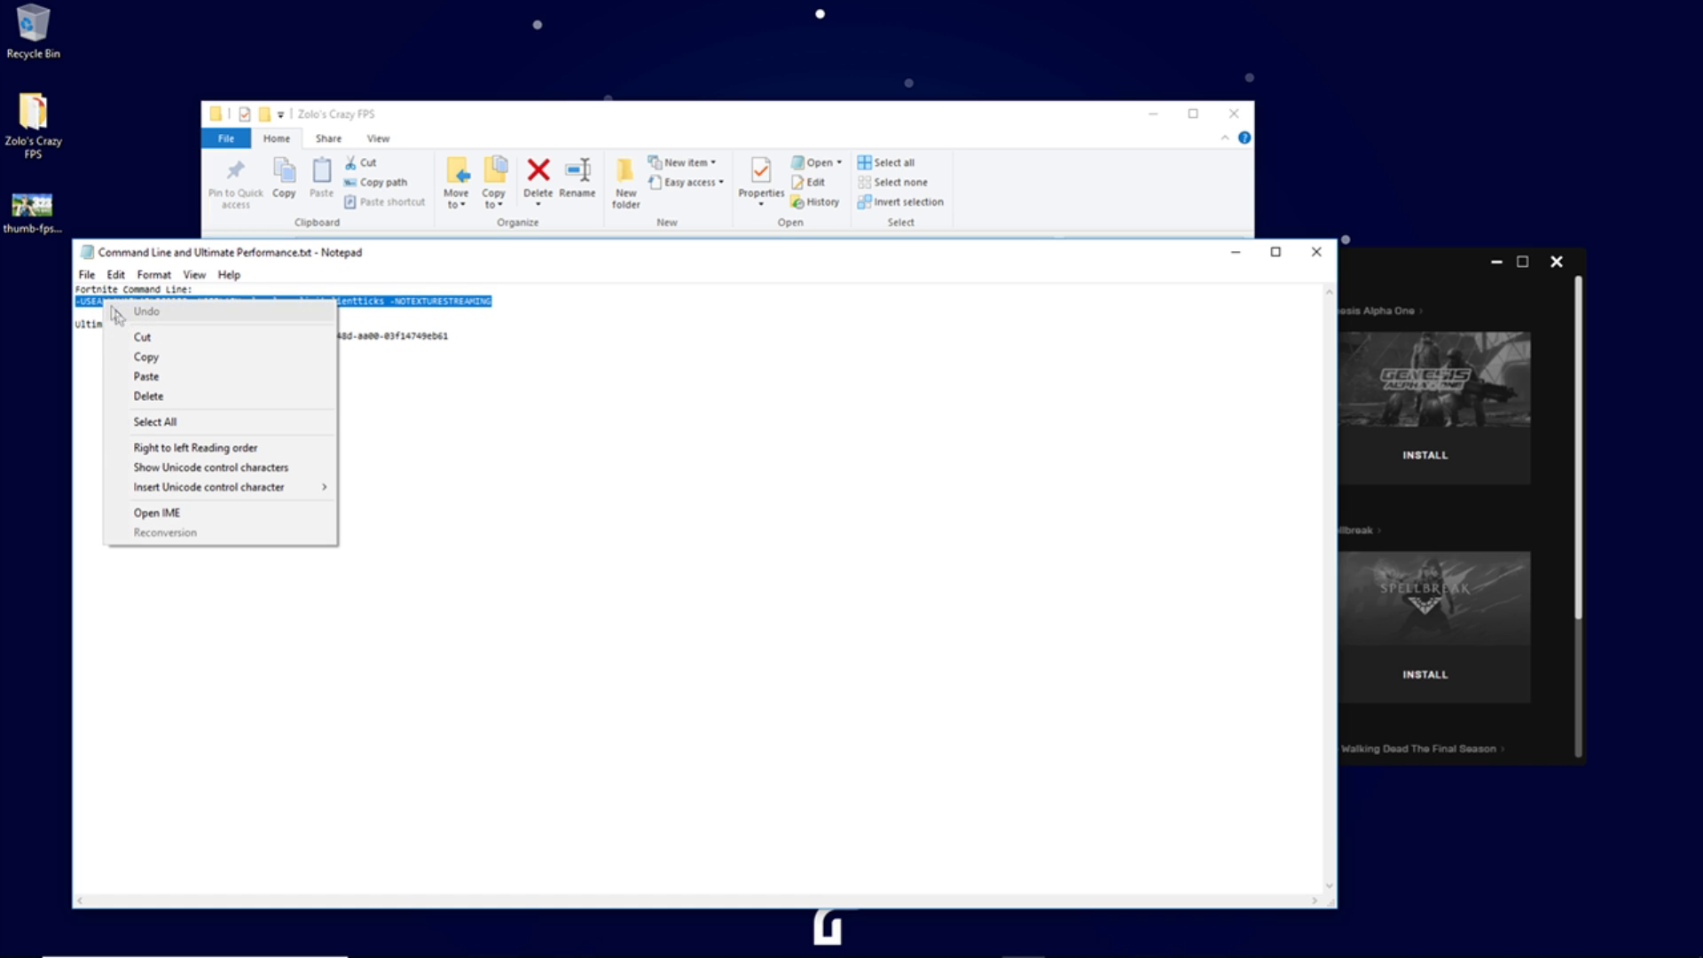
click(146, 358)
click(1235, 254)
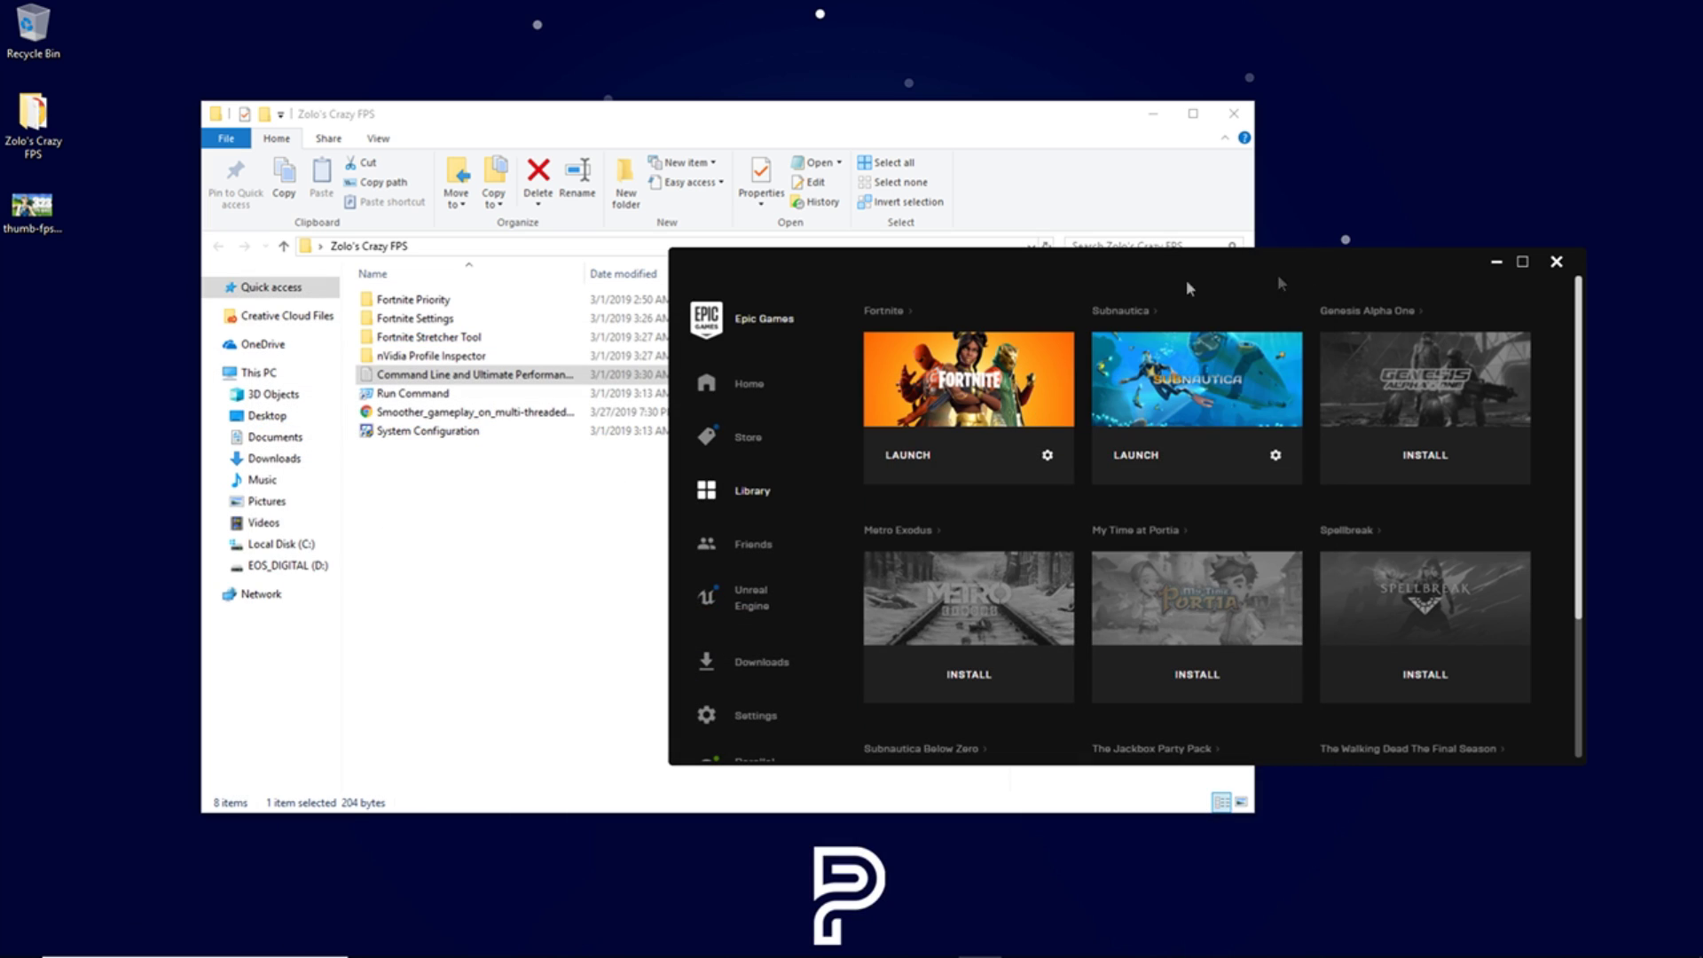
Step: In the launcher settings, enable Additional Command Line Arguments for Fortnite, paste the copied arguments, and close the launcher
click(723, 716)
scroll(798, 464, down, 5)
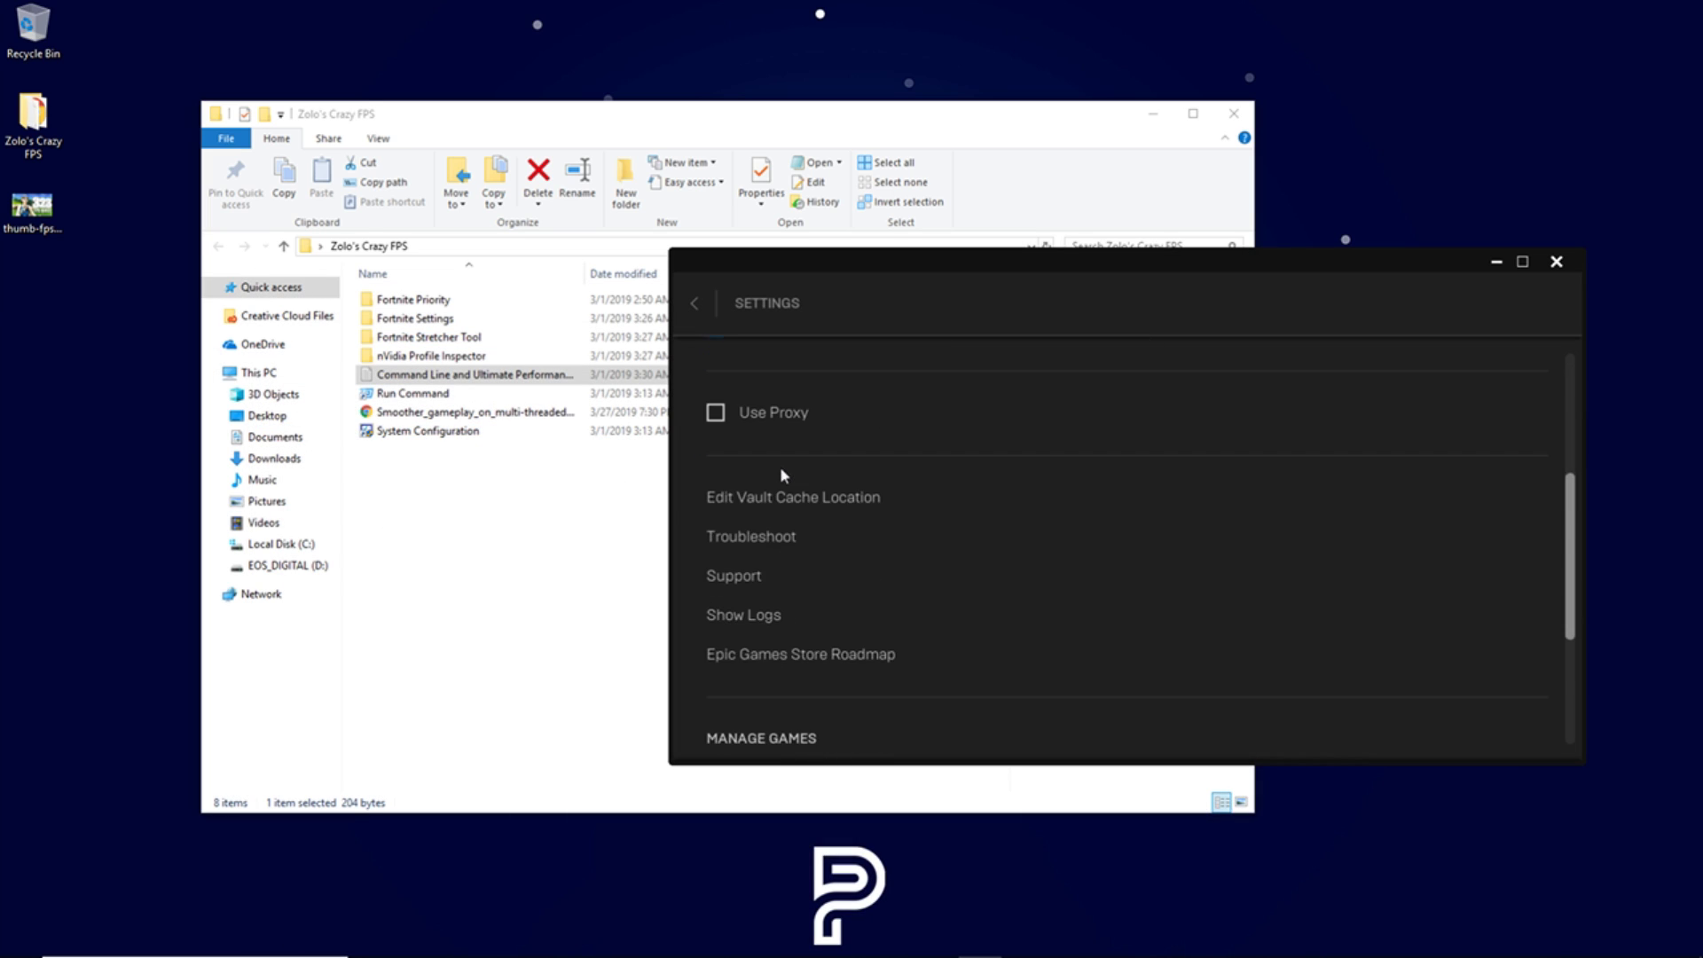
scroll(780, 467, down, 4)
click(712, 539)
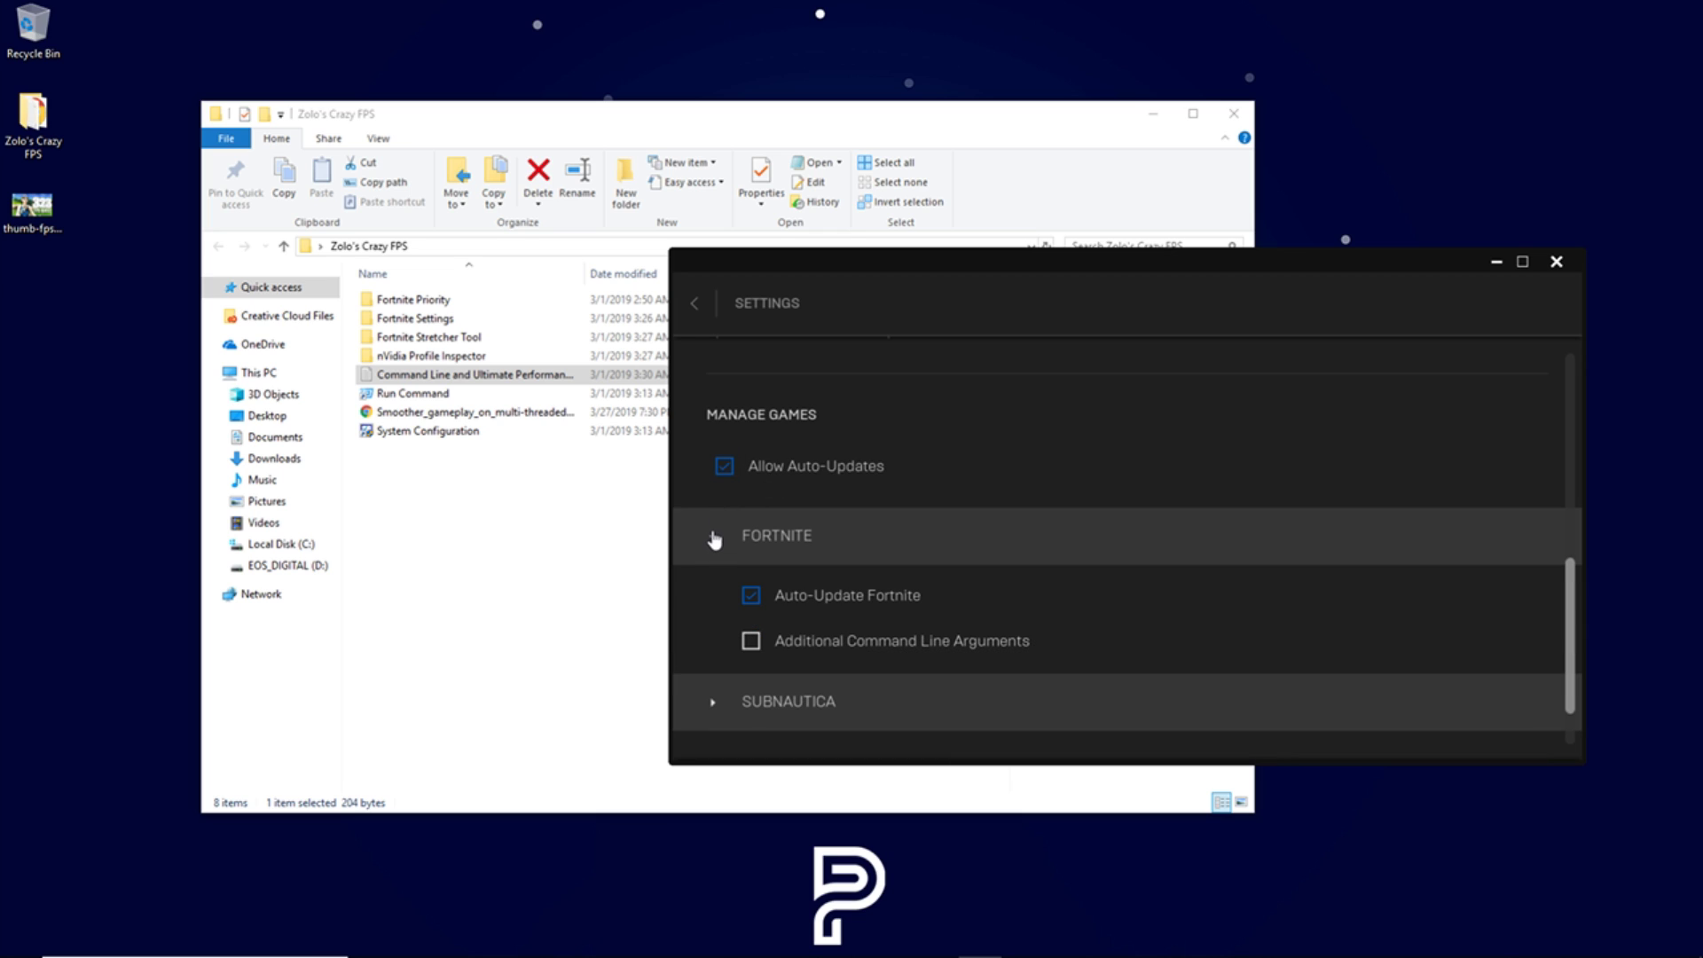
click(751, 646)
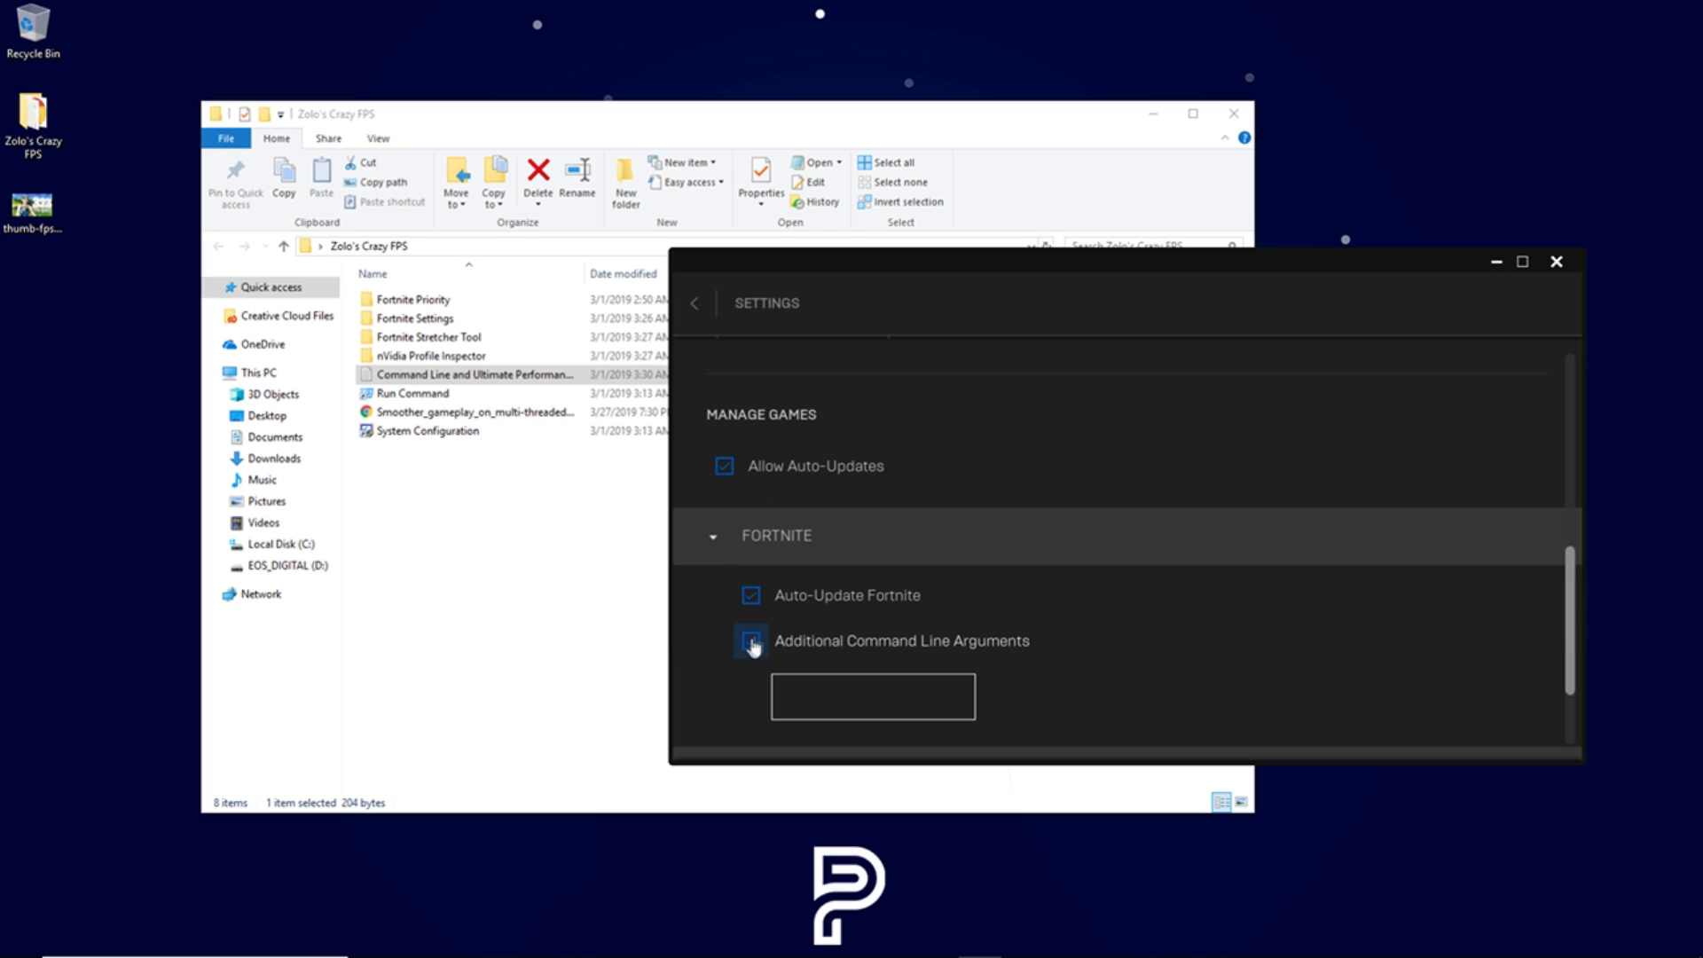
click(827, 695)
key(ctrl+v)
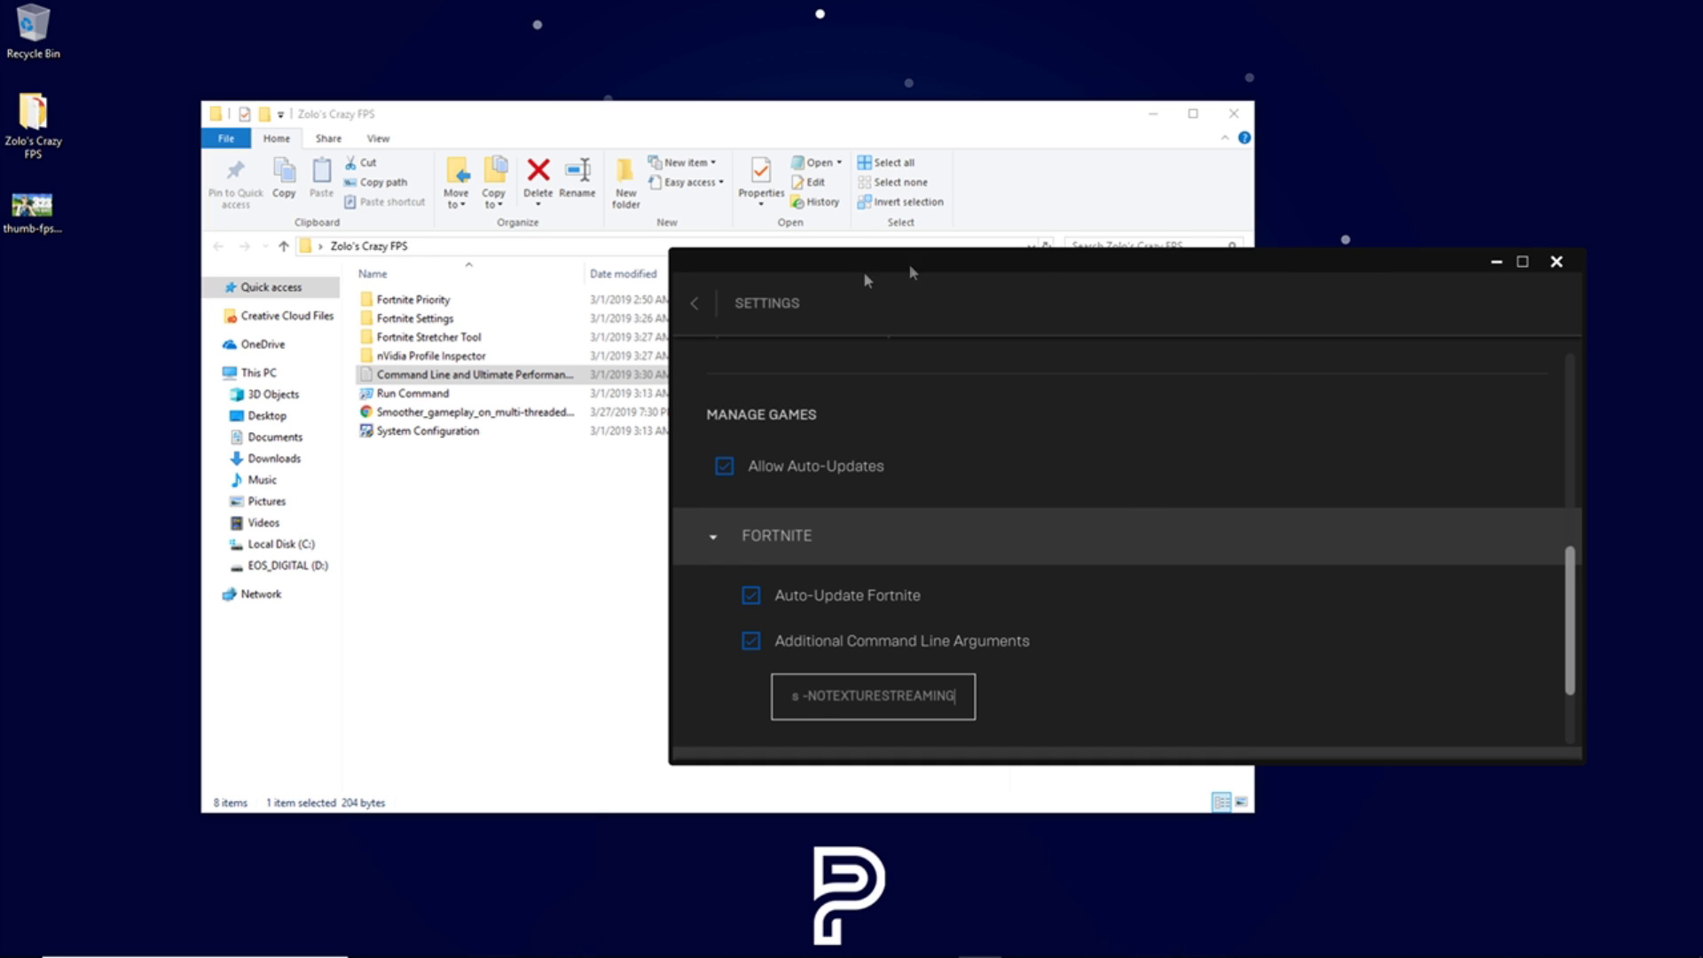
click(697, 308)
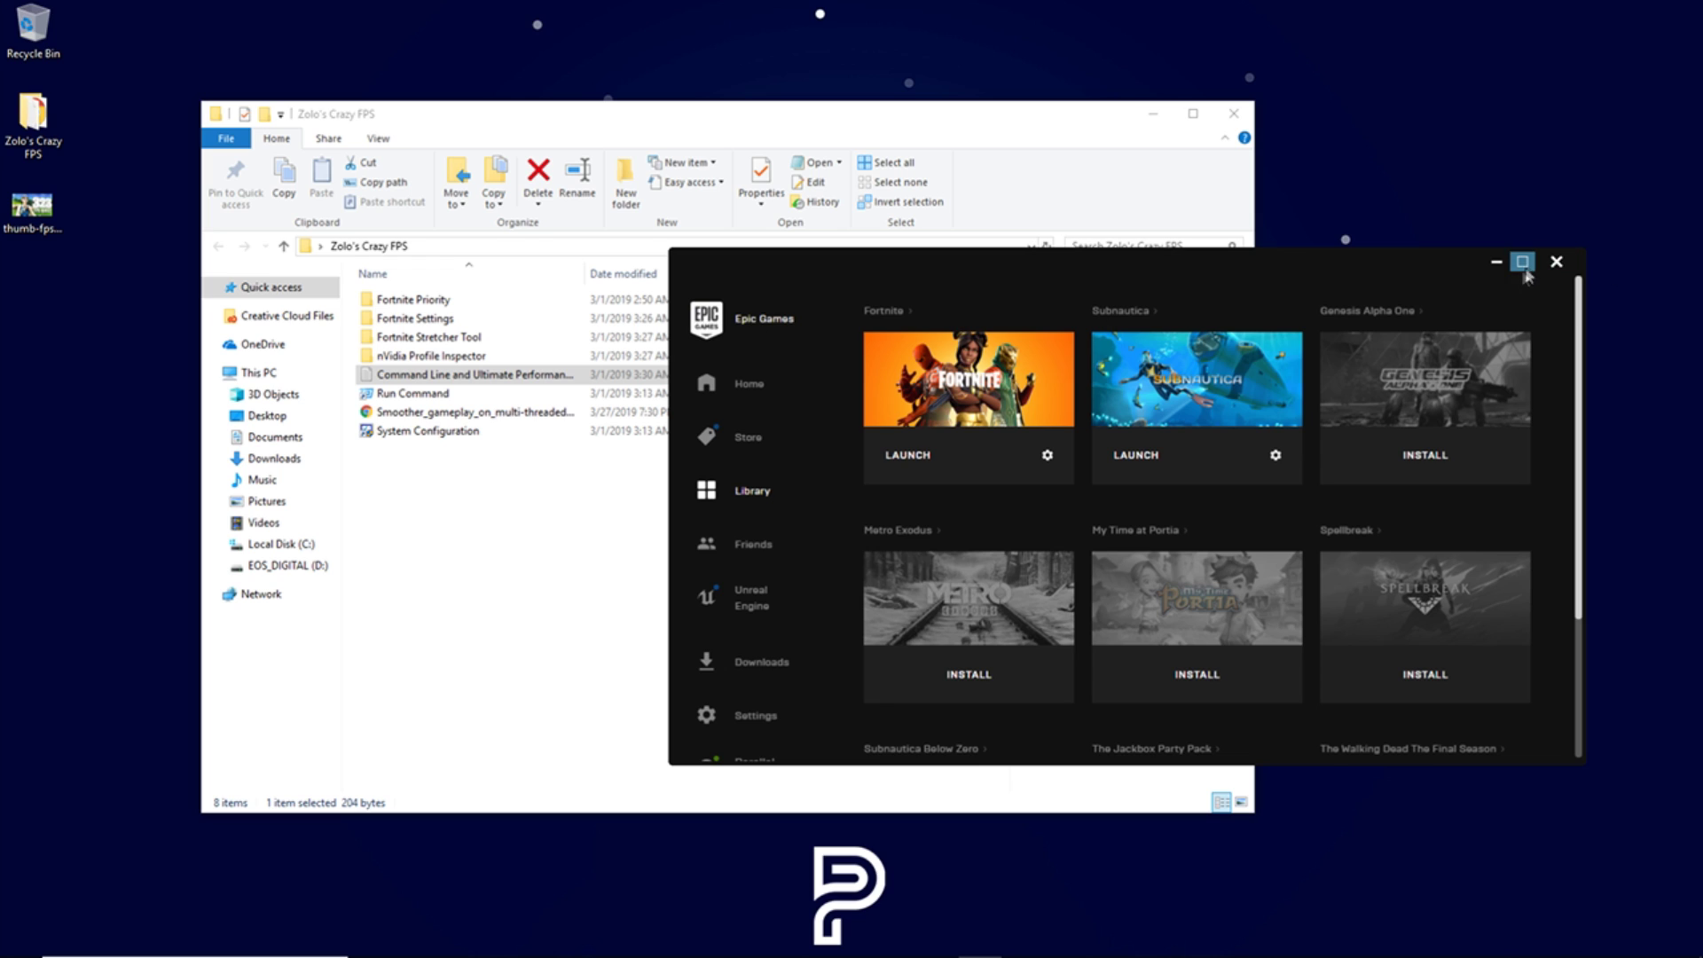
click(1553, 269)
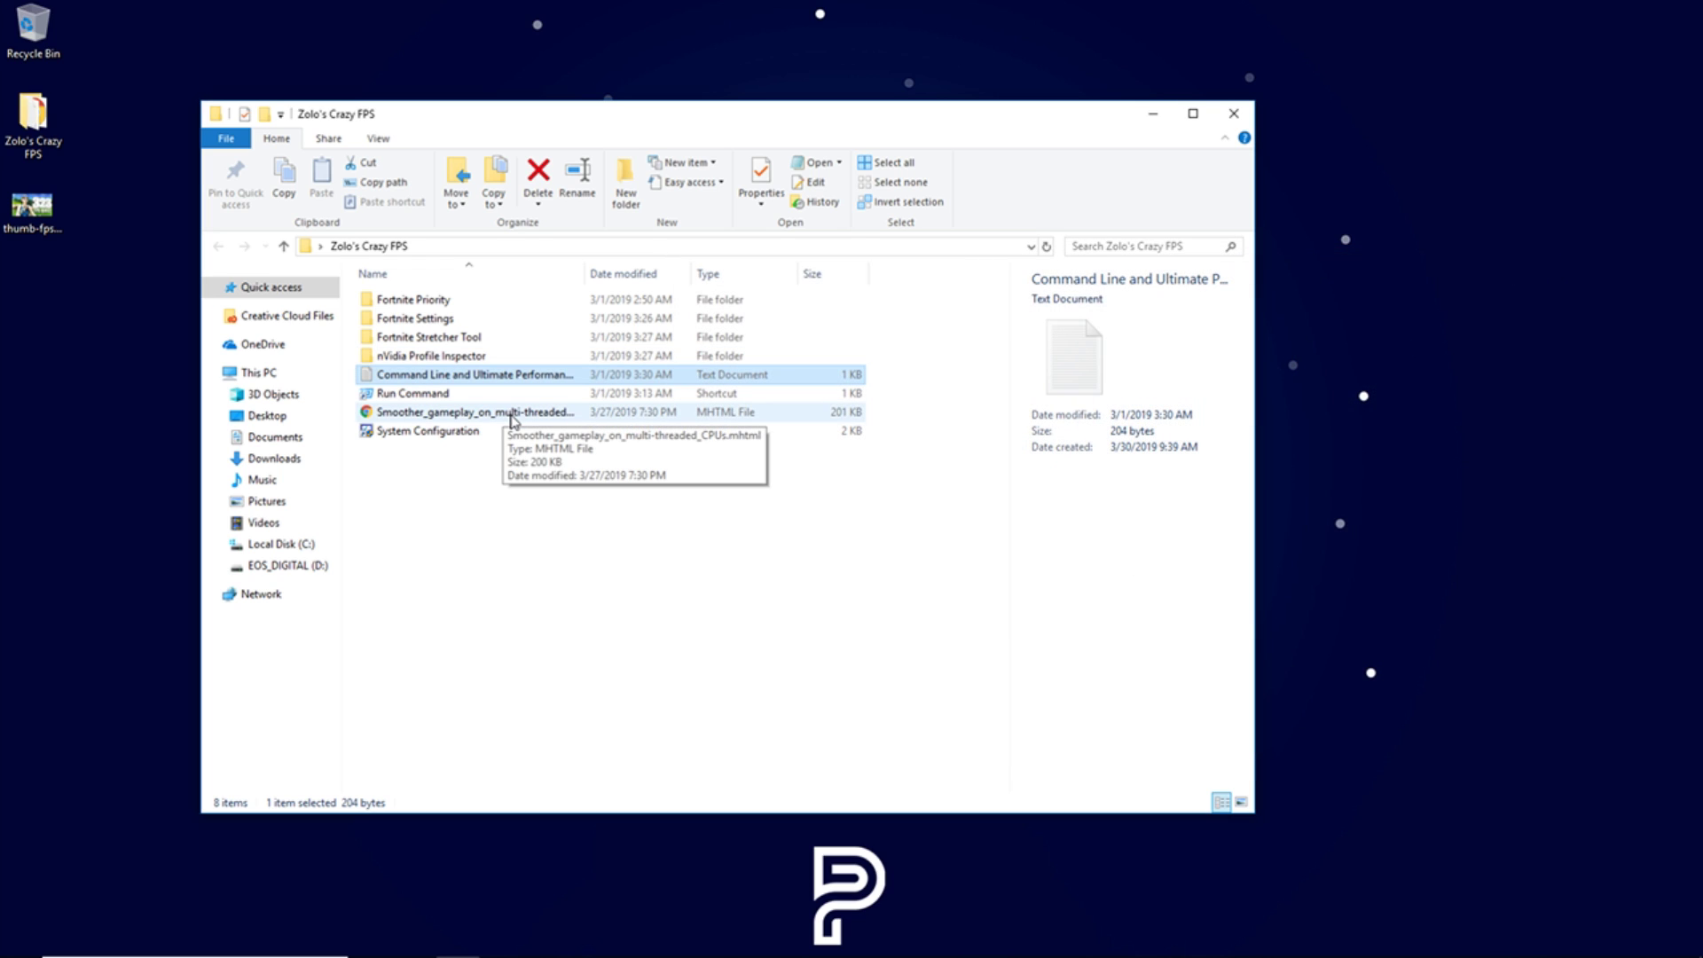
Step: Open the %appdata% location using the Run Command shortcut in the Zolo's Crazy FPS folder
double_click(417, 394)
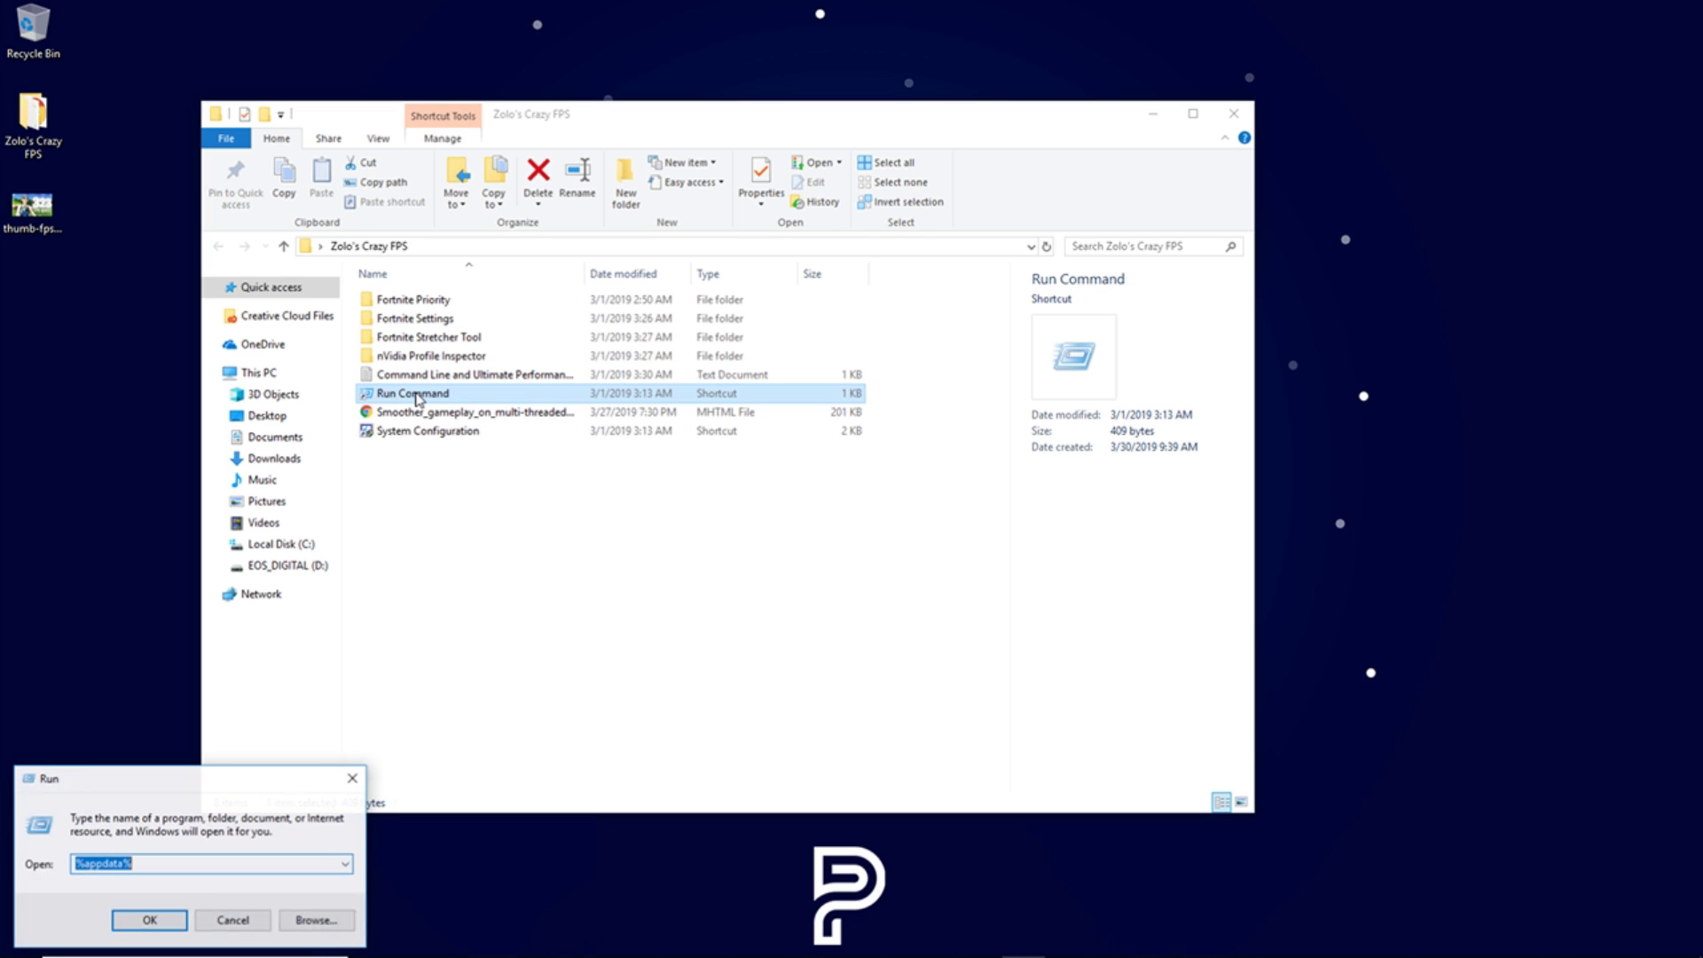
drag(213, 787, 749, 510)
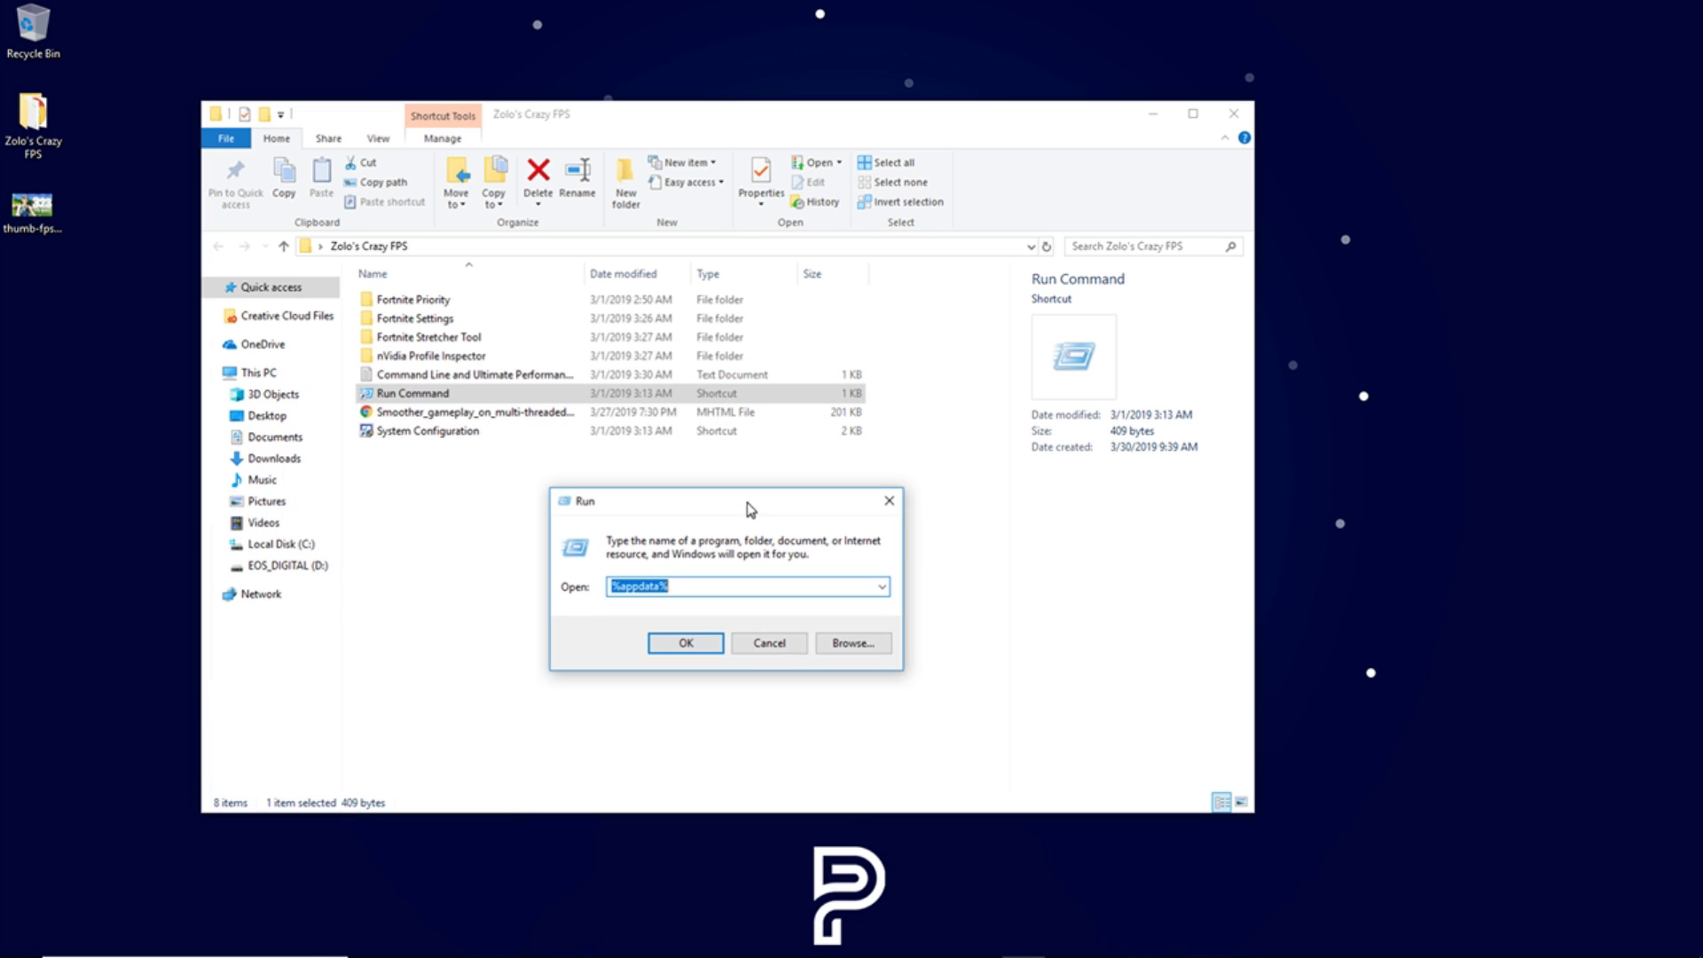
click(685, 644)
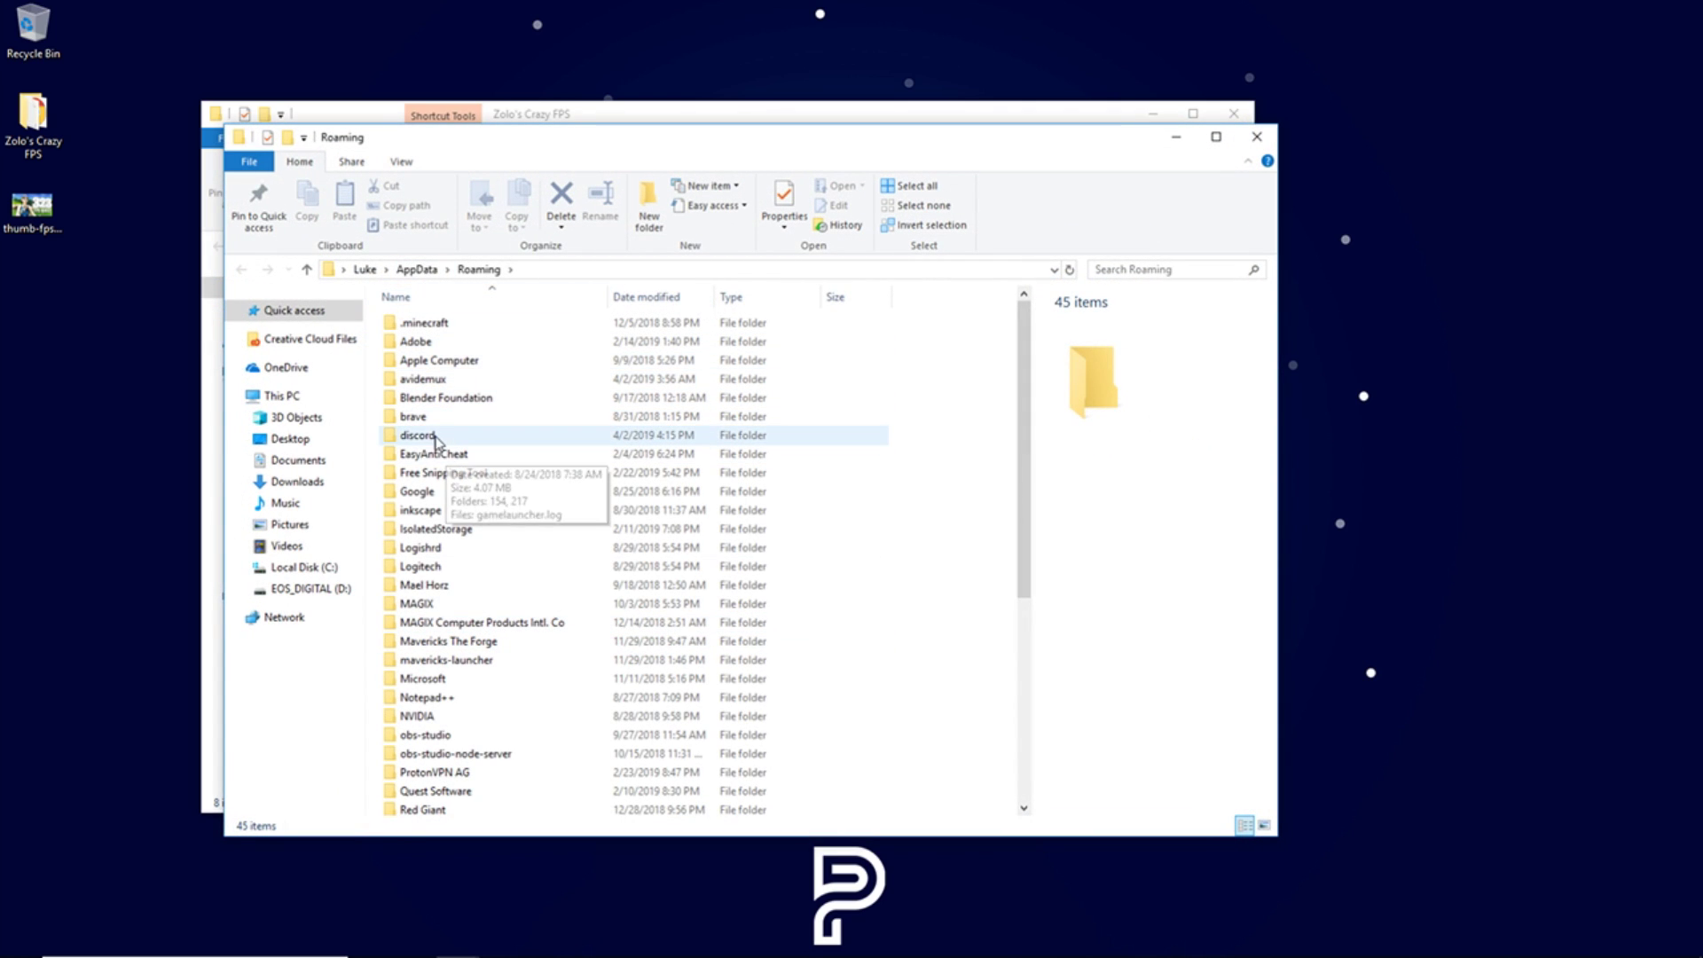
Step: Go up to AppData and open Local\FortniteGame\Saved\Config\WindowsClient
click(413, 270)
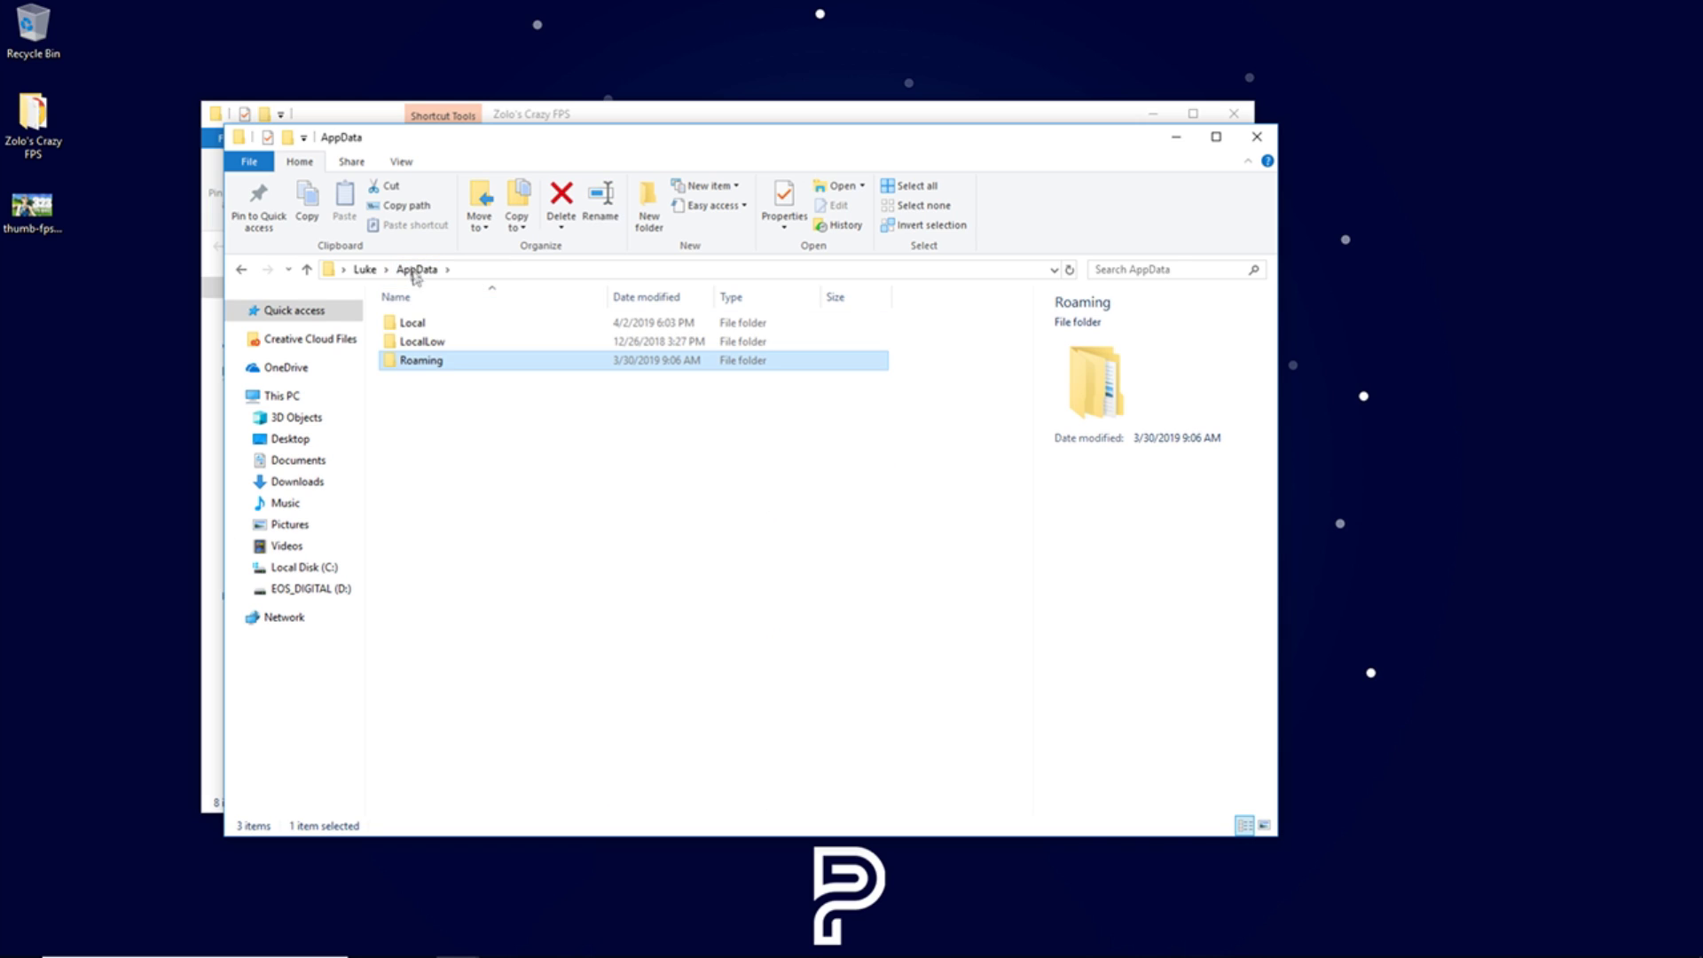
double_click(416, 325)
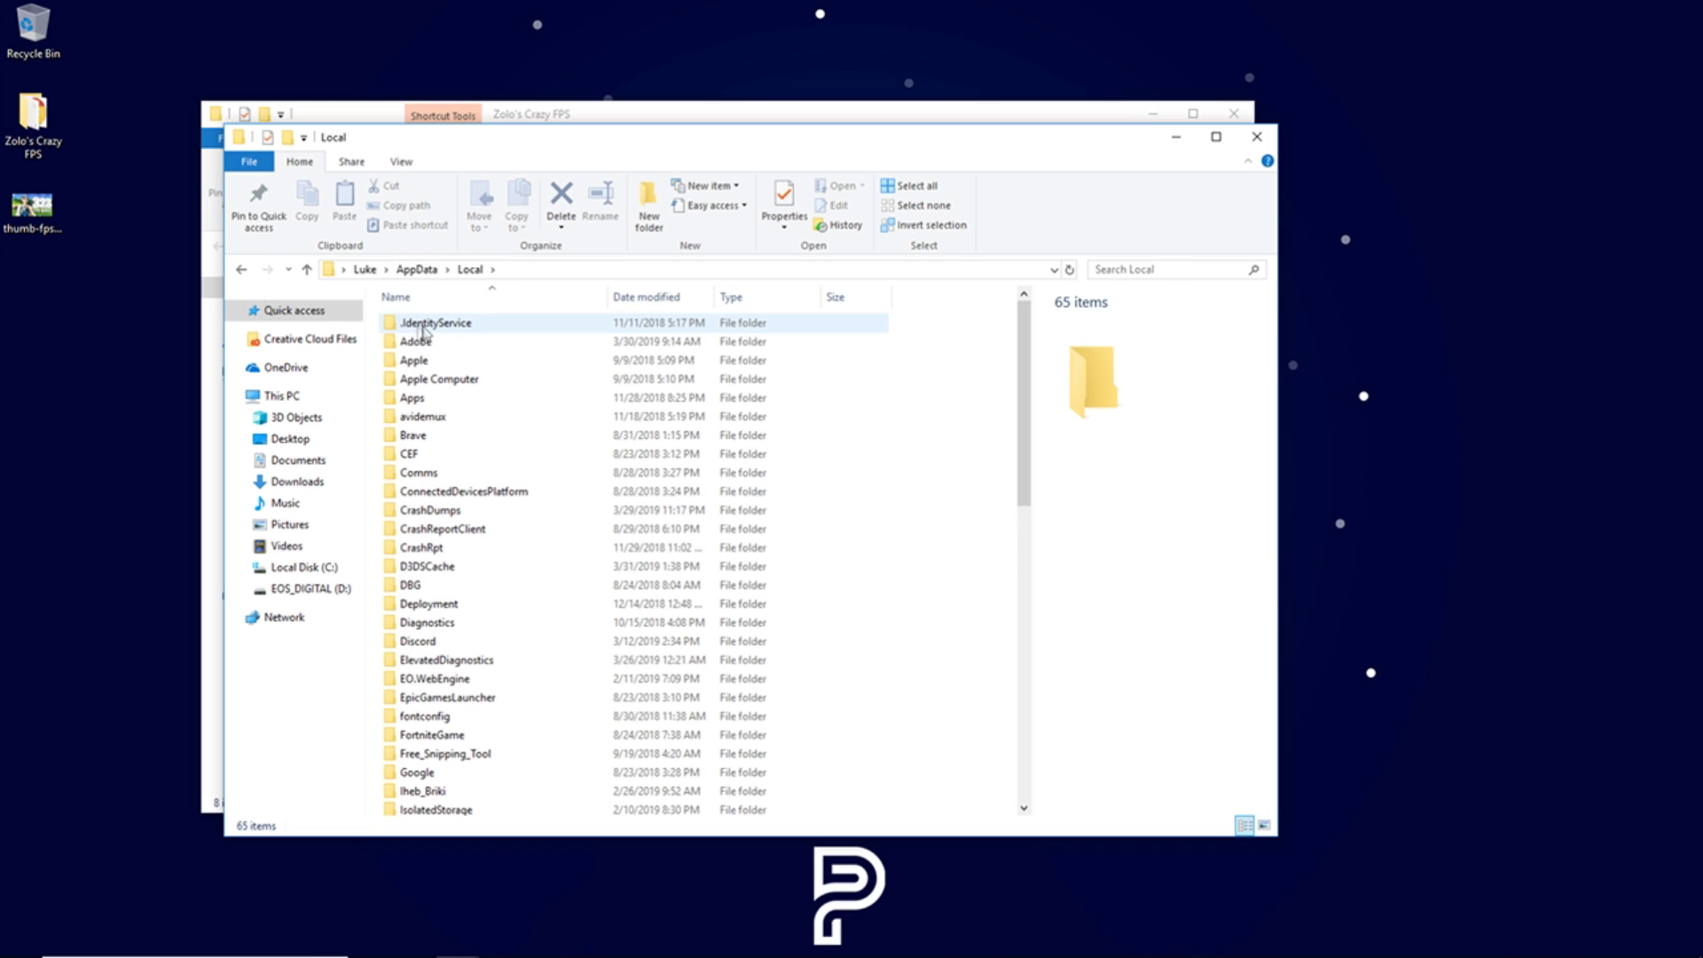
double_click(435, 734)
double_click(412, 328)
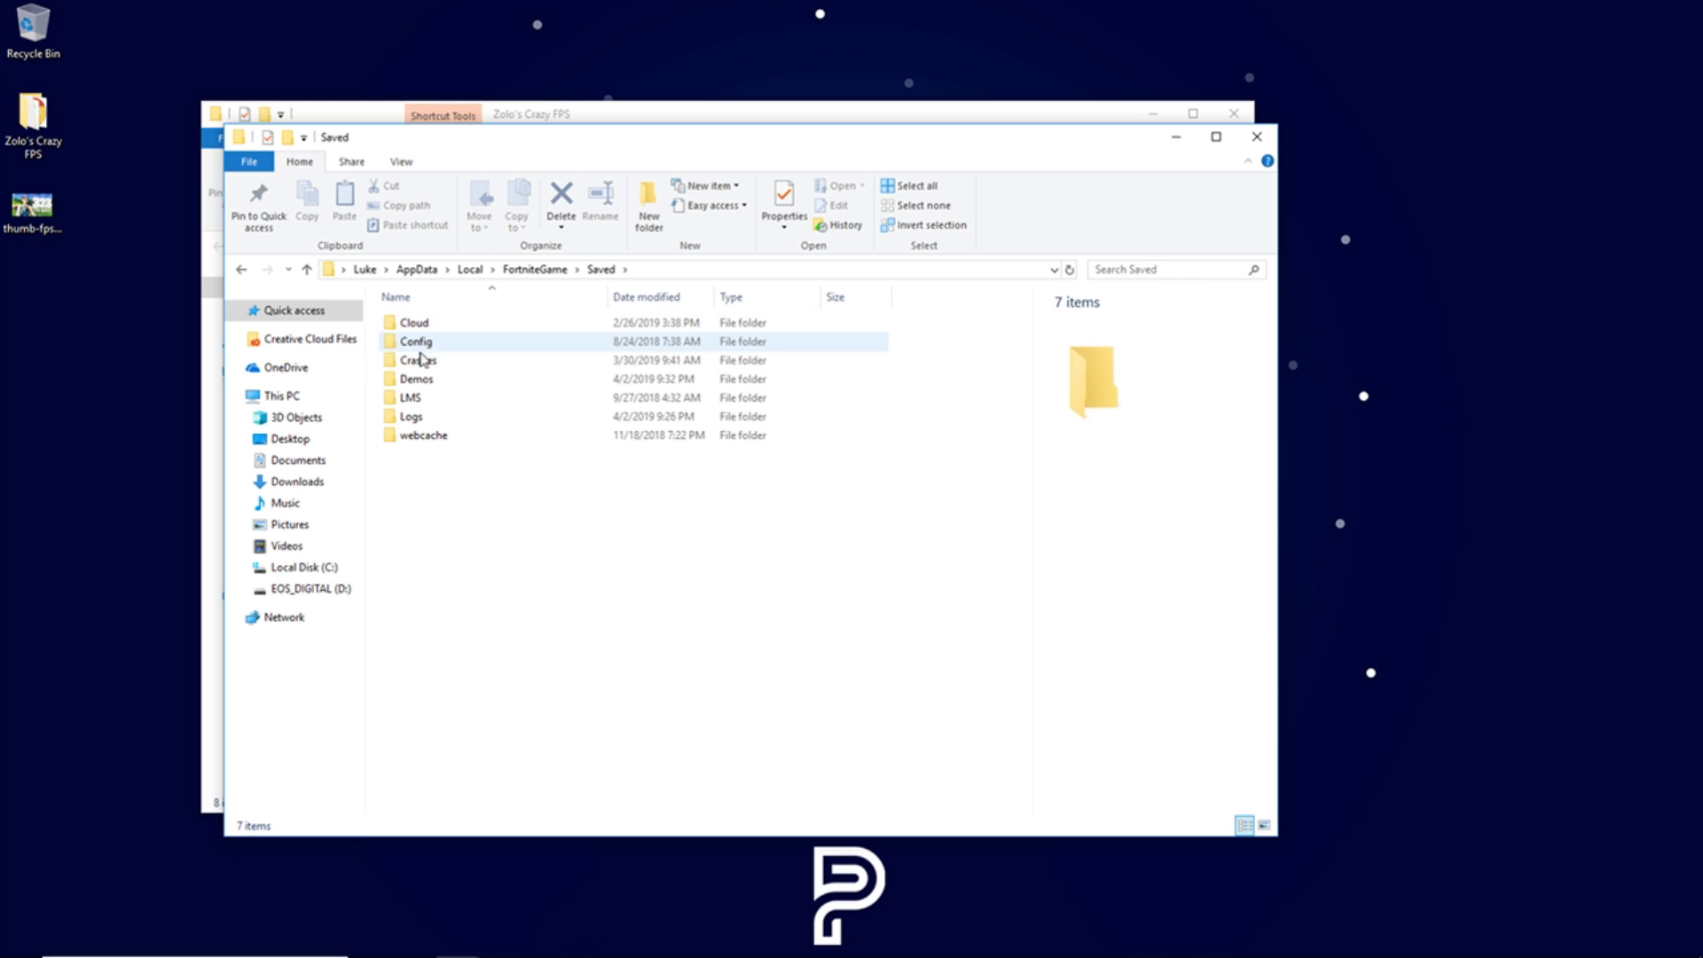
double_click(429, 348)
double_click(434, 343)
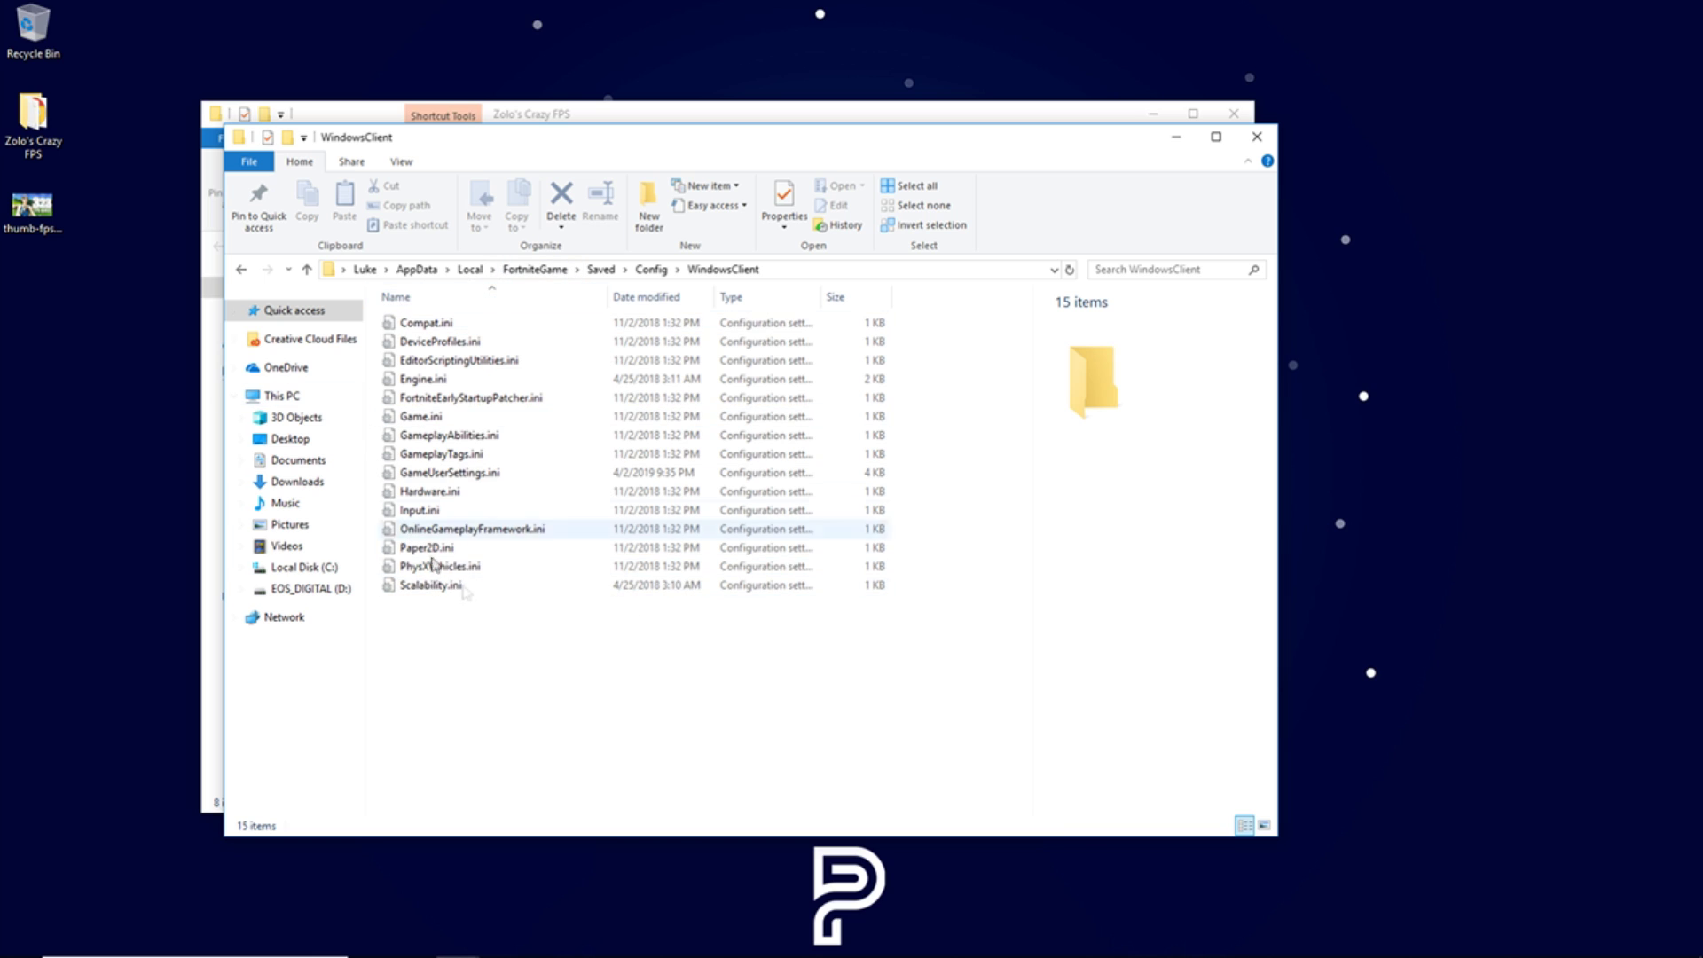
Step: Spread the WindowsClient and Zolo's Crazy FPS windows apart and bring the Zolo's Crazy FPS window to the front
drag(693, 150, 1011, 156)
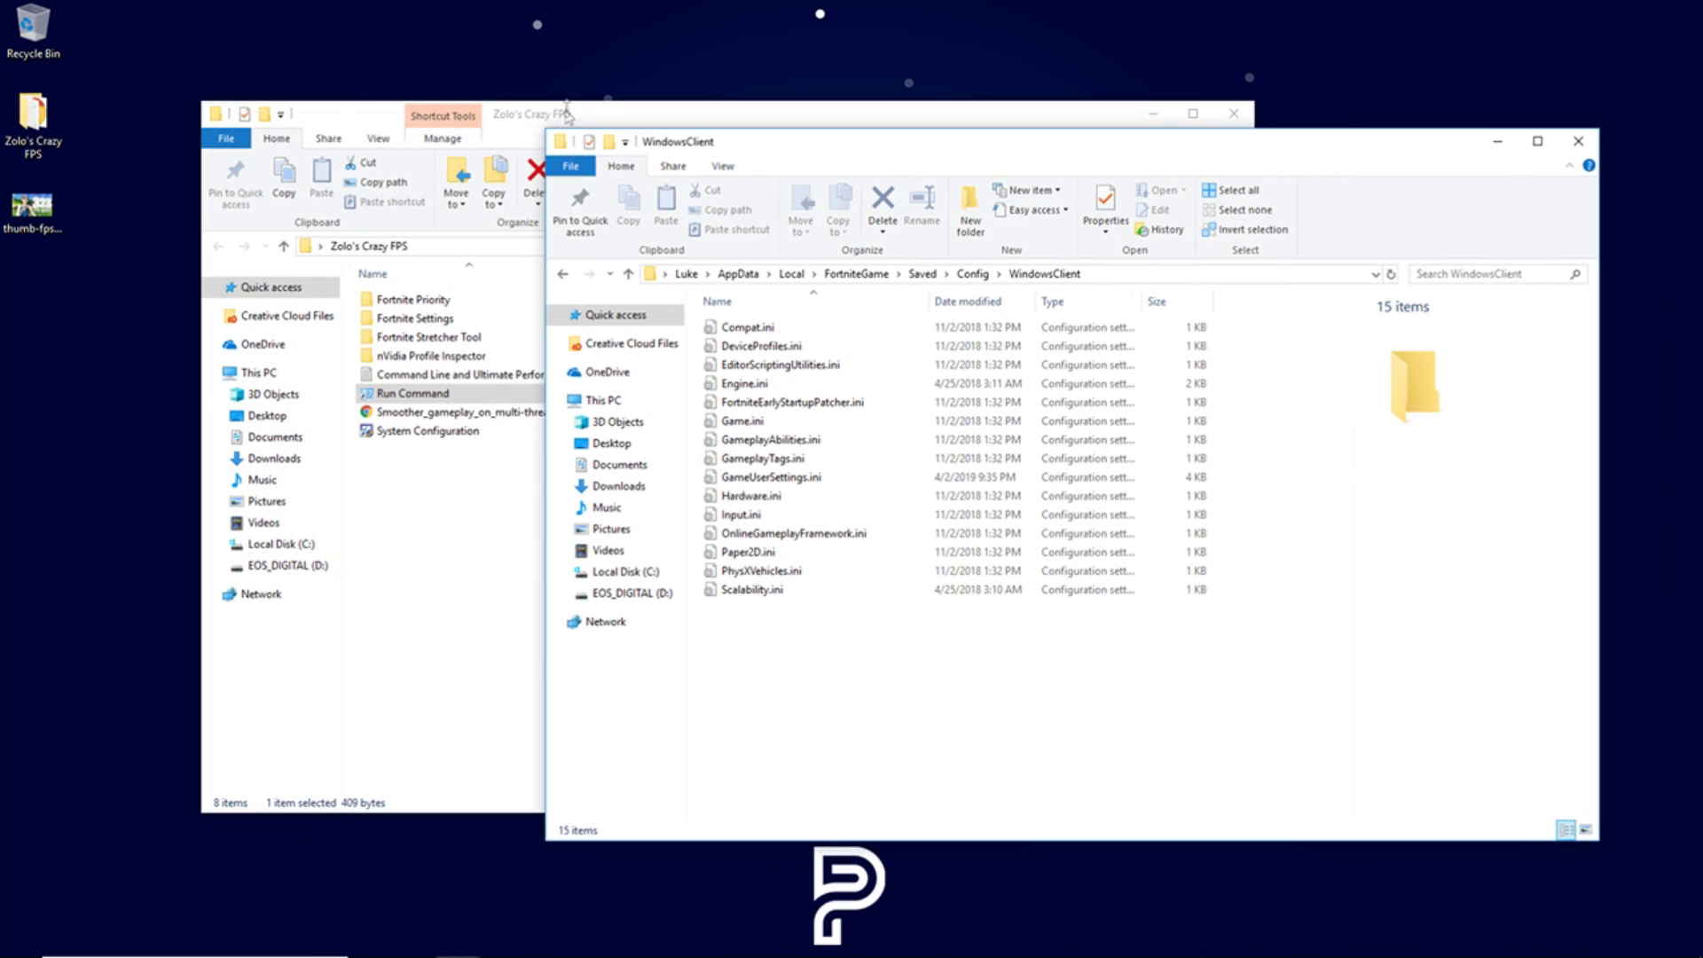
drag(575, 120, 481, 131)
click(1240, 158)
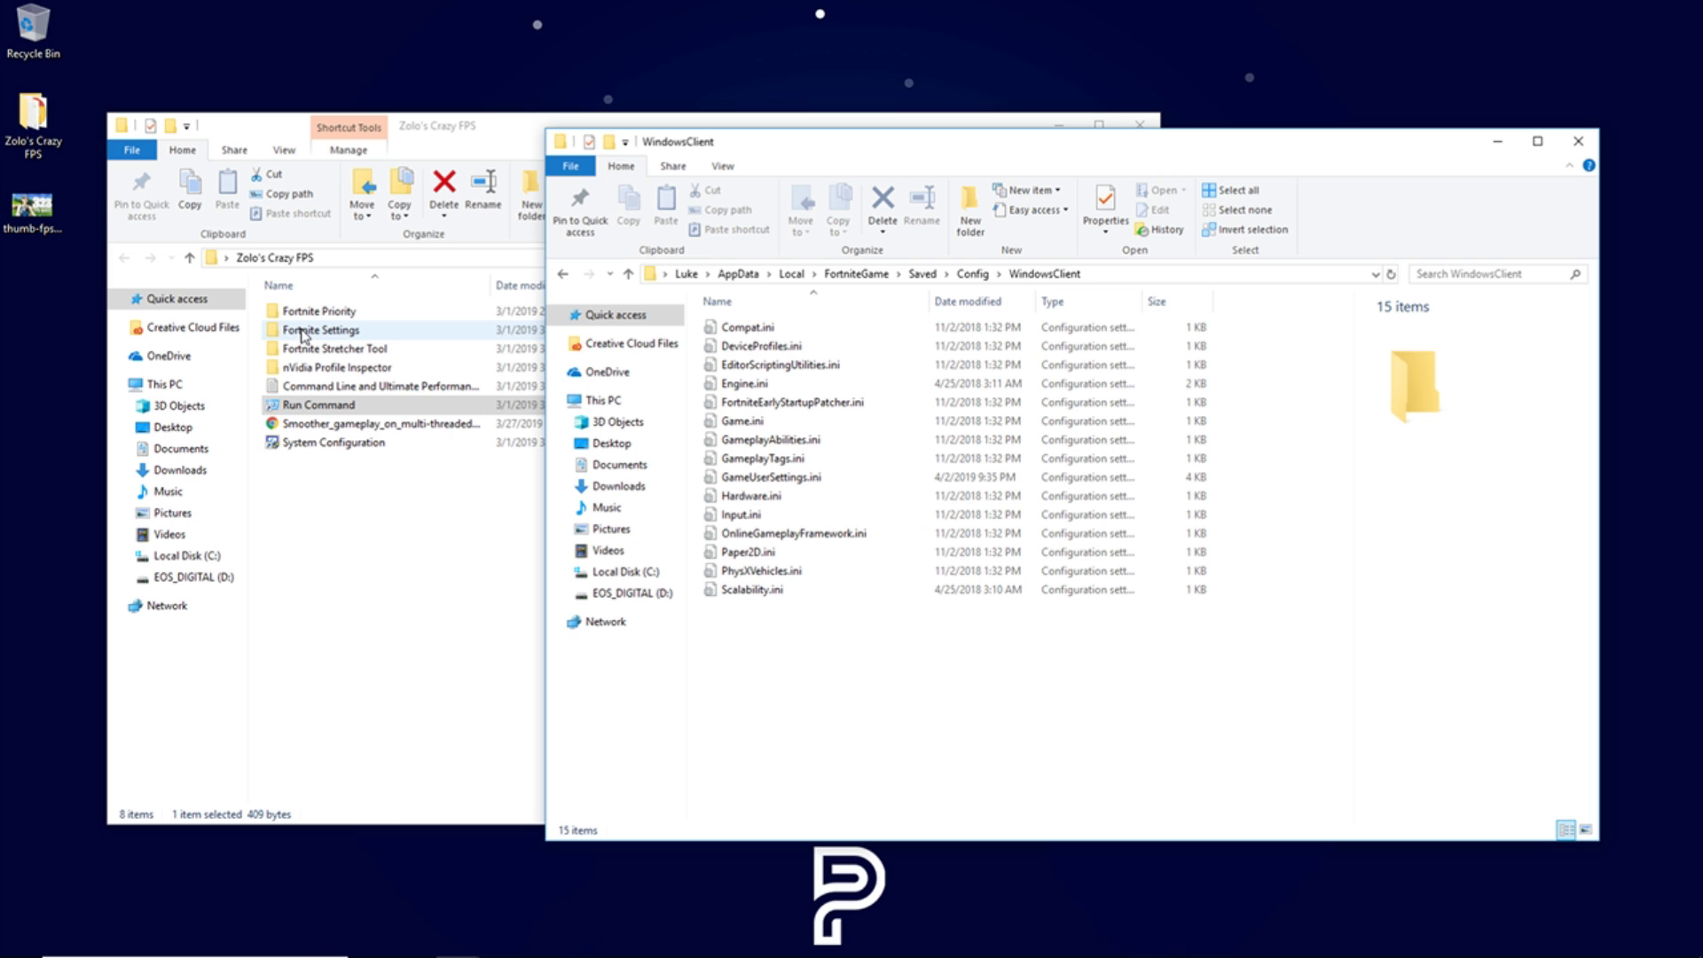
click(479, 162)
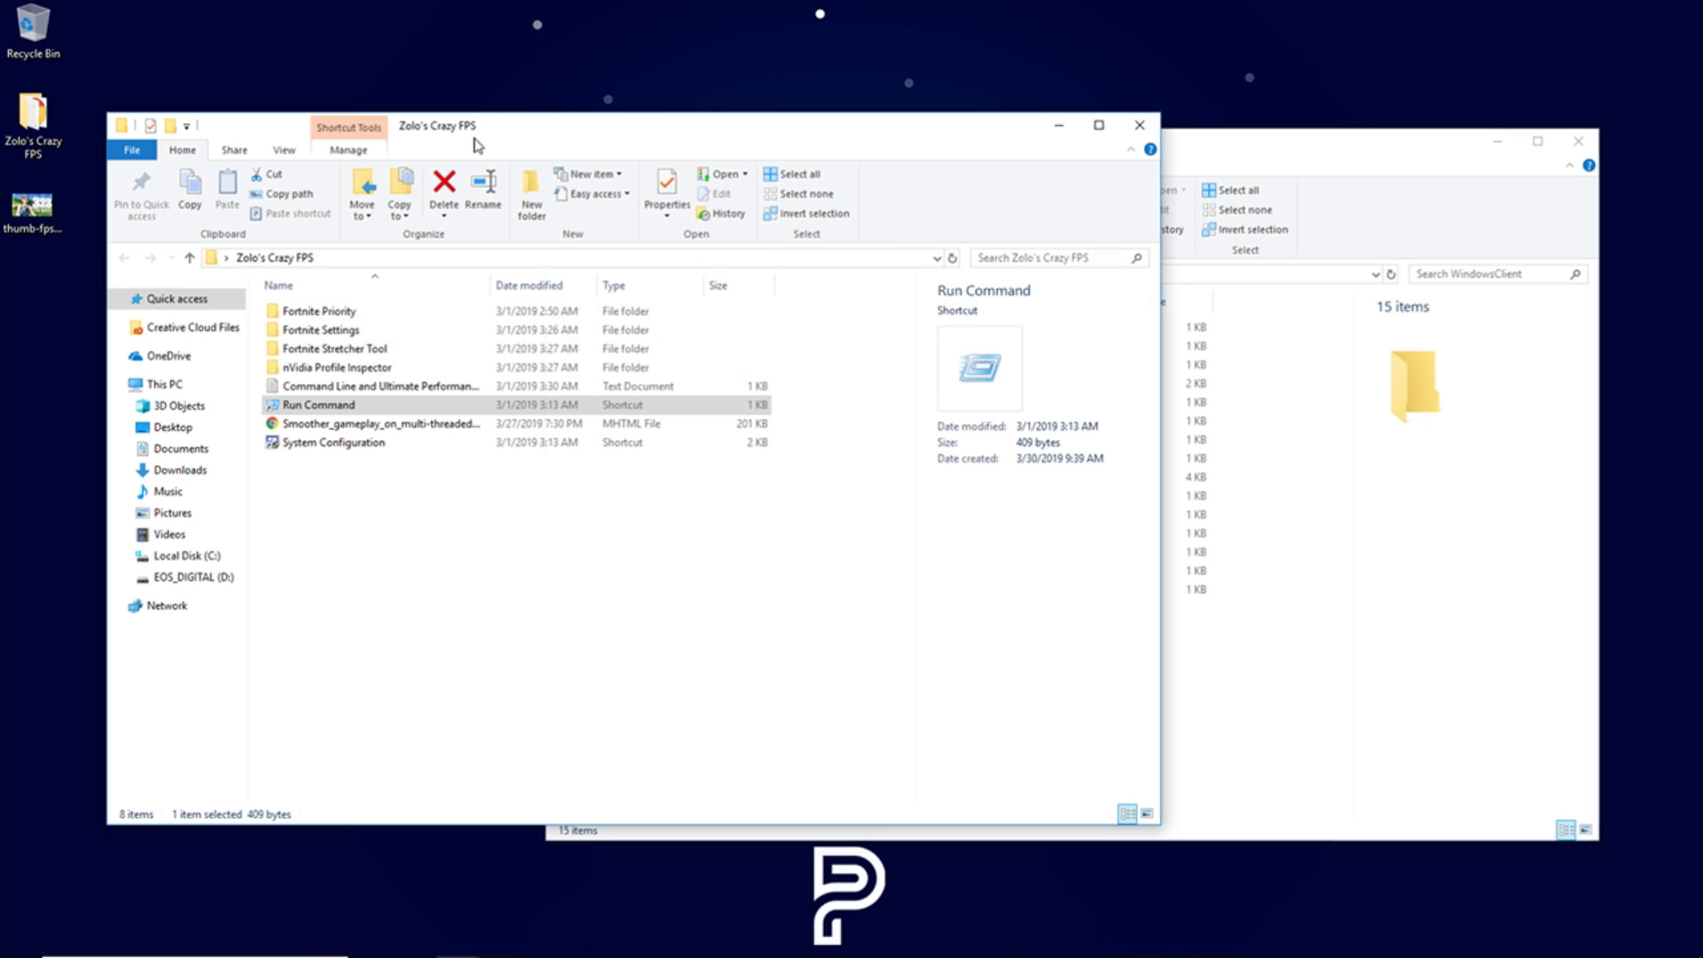
Step: Open the Fortnite Settings folder and examine its Nvidia, INTEL and AMD FPS Settings subfolders
double_click(325, 332)
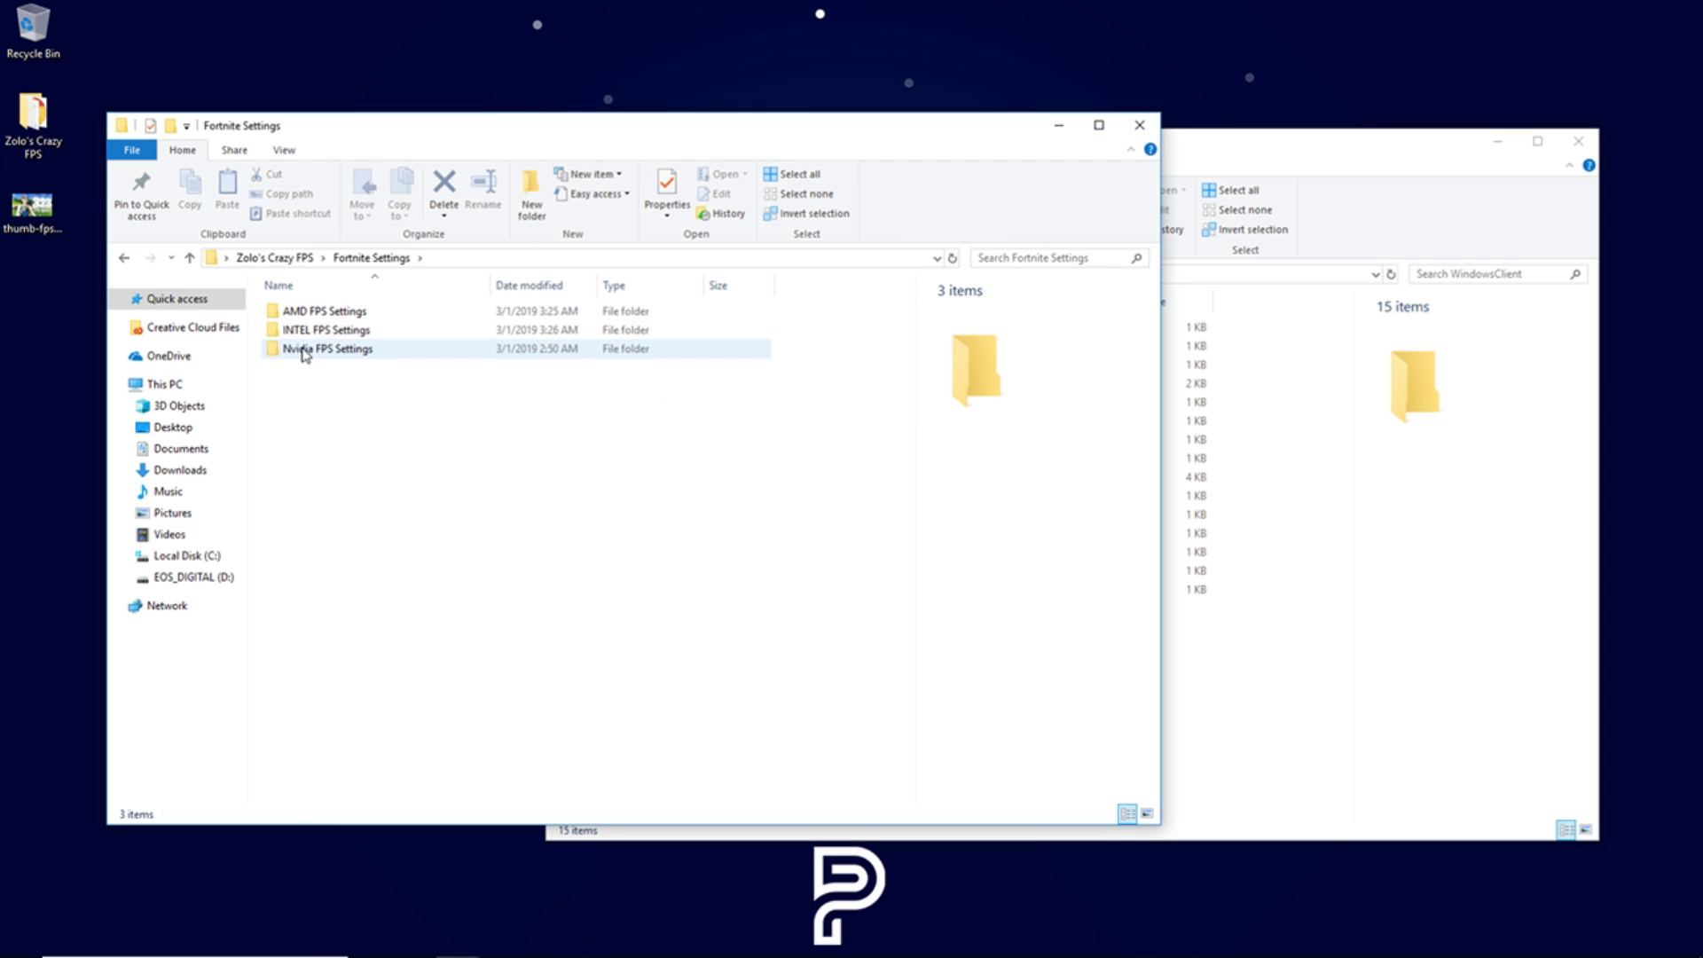
double_click(305, 350)
click(371, 257)
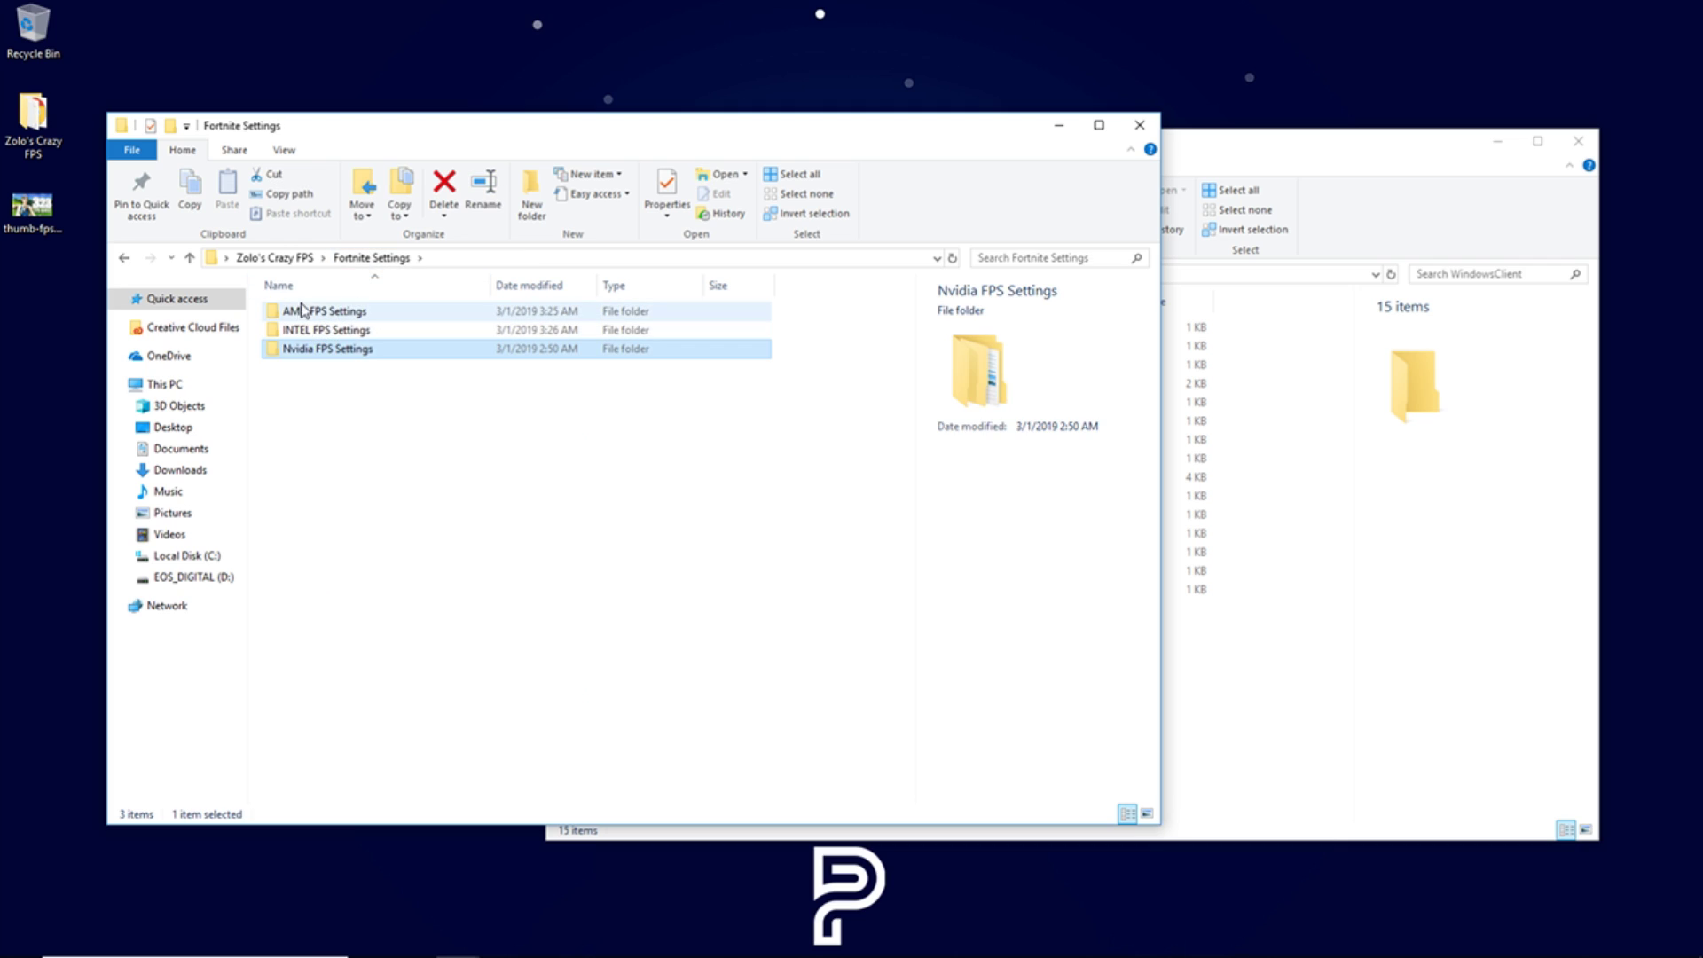
click(303, 314)
double_click(327, 331)
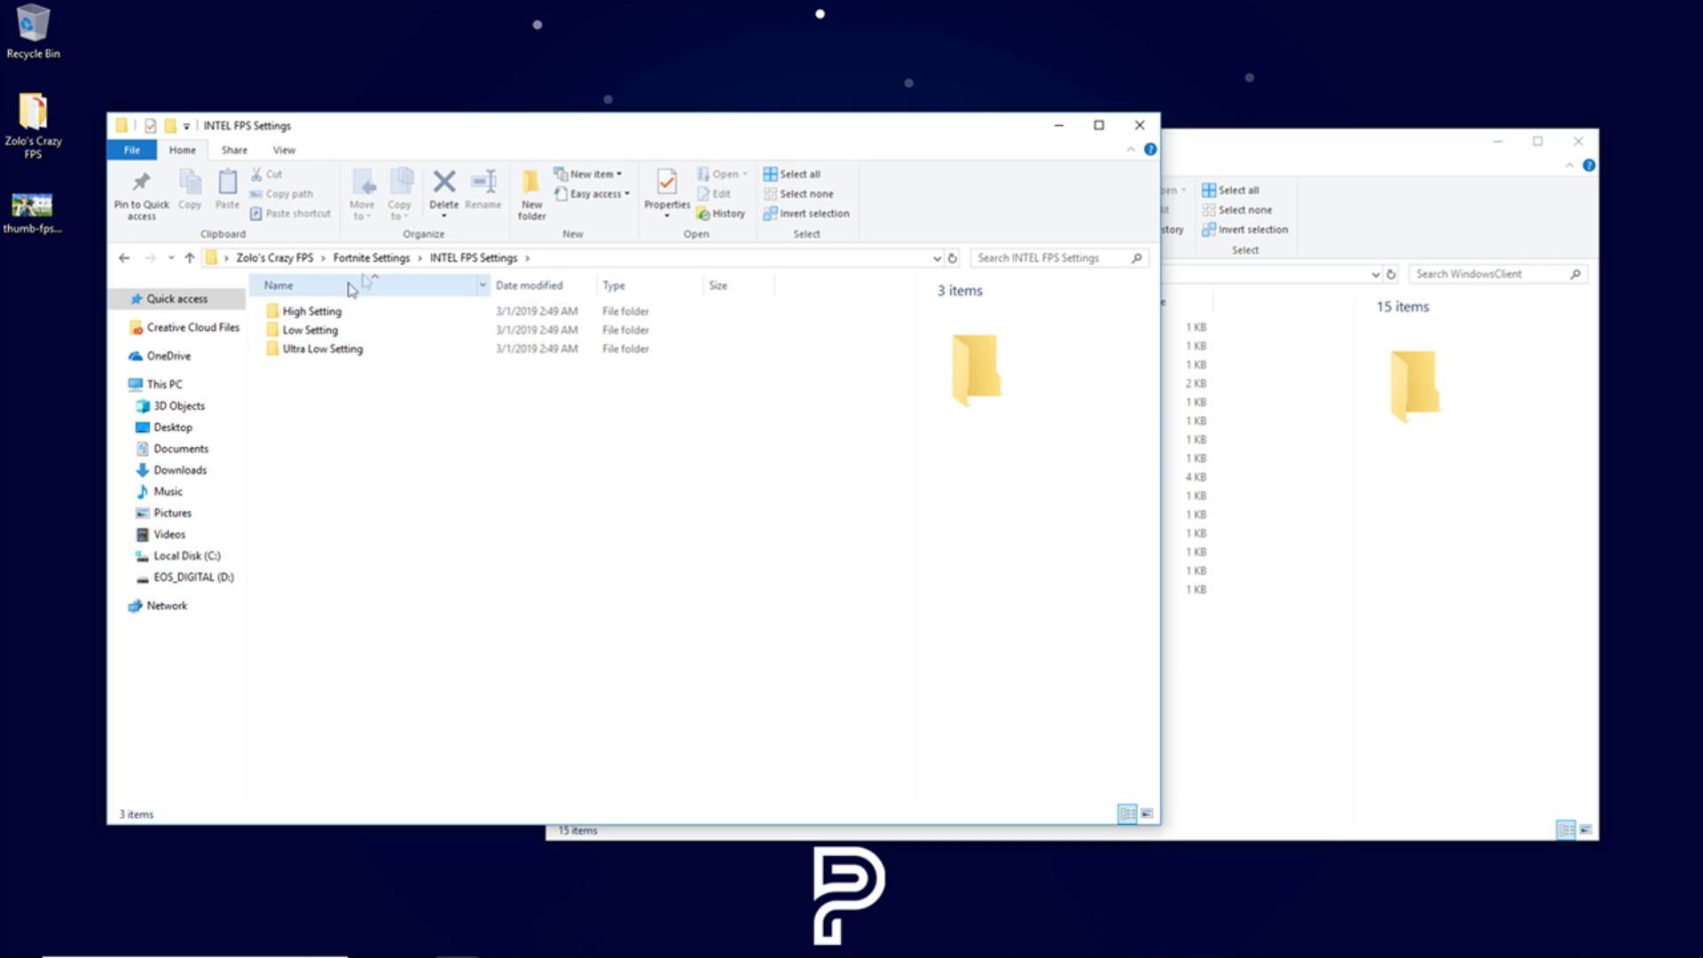
click(373, 258)
double_click(325, 311)
click(371, 258)
Step: Select GameUserSettings.ini in Nvidia FPS Settings\GTX 1050 Ti\Low and move that window aside to uncover more of WindowsClient
click(340, 352)
double_click(339, 352)
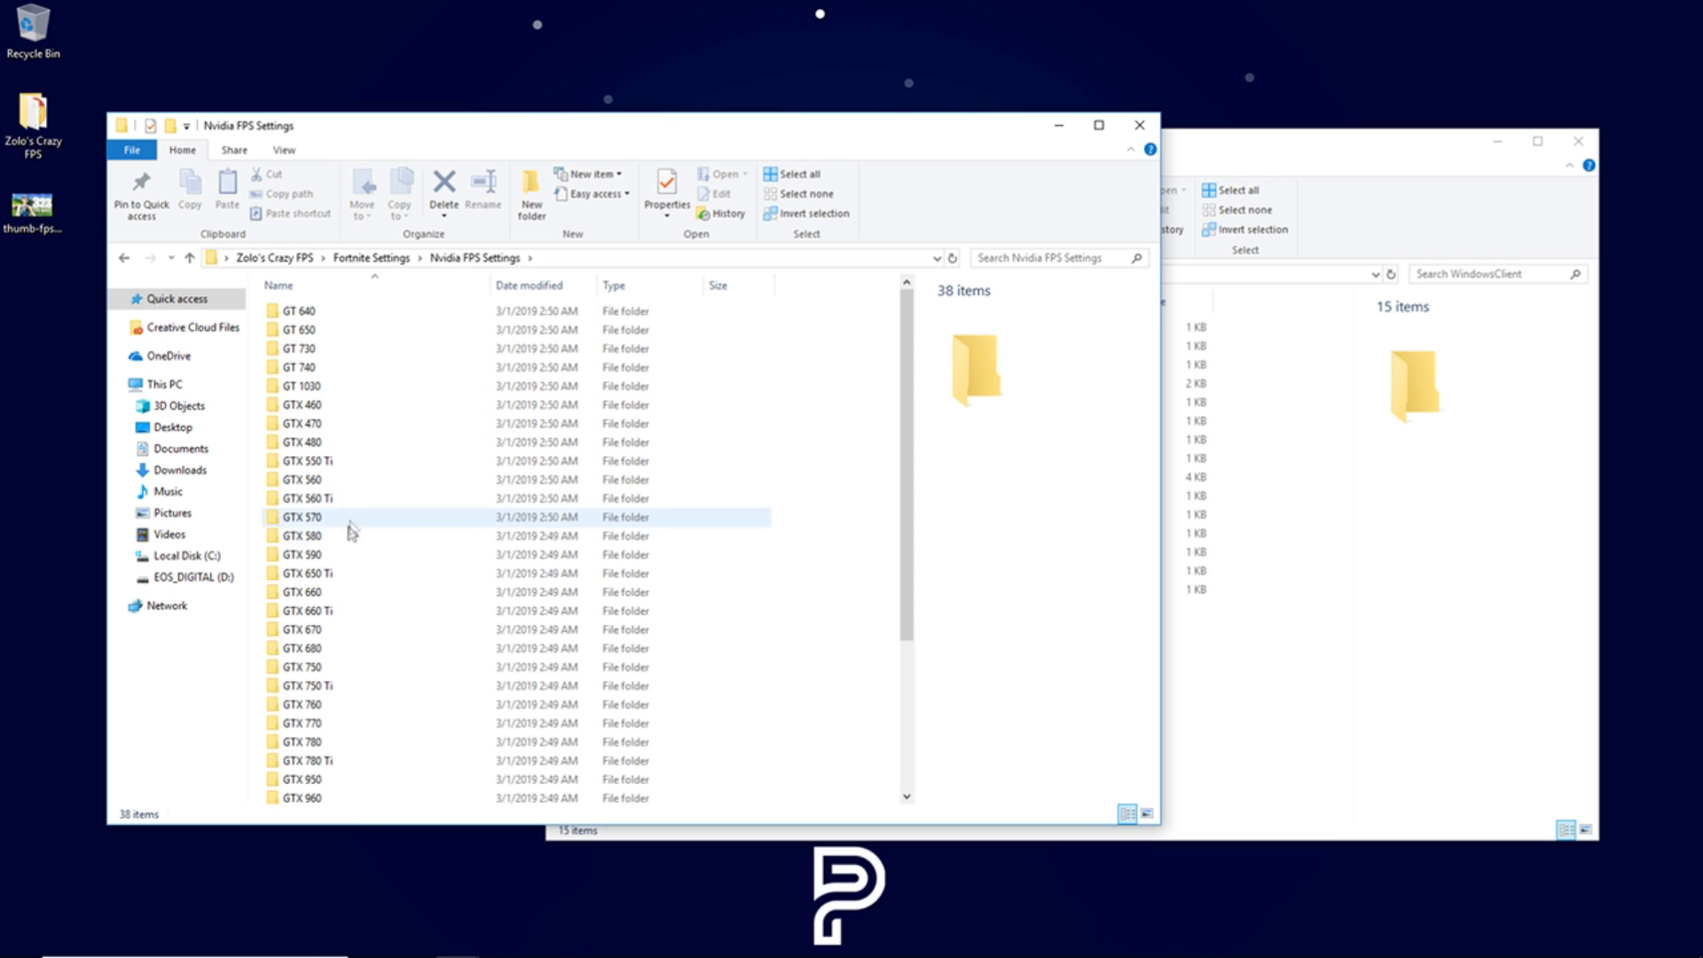
scroll(349, 545, down, 3)
scroll(348, 556, down, 1)
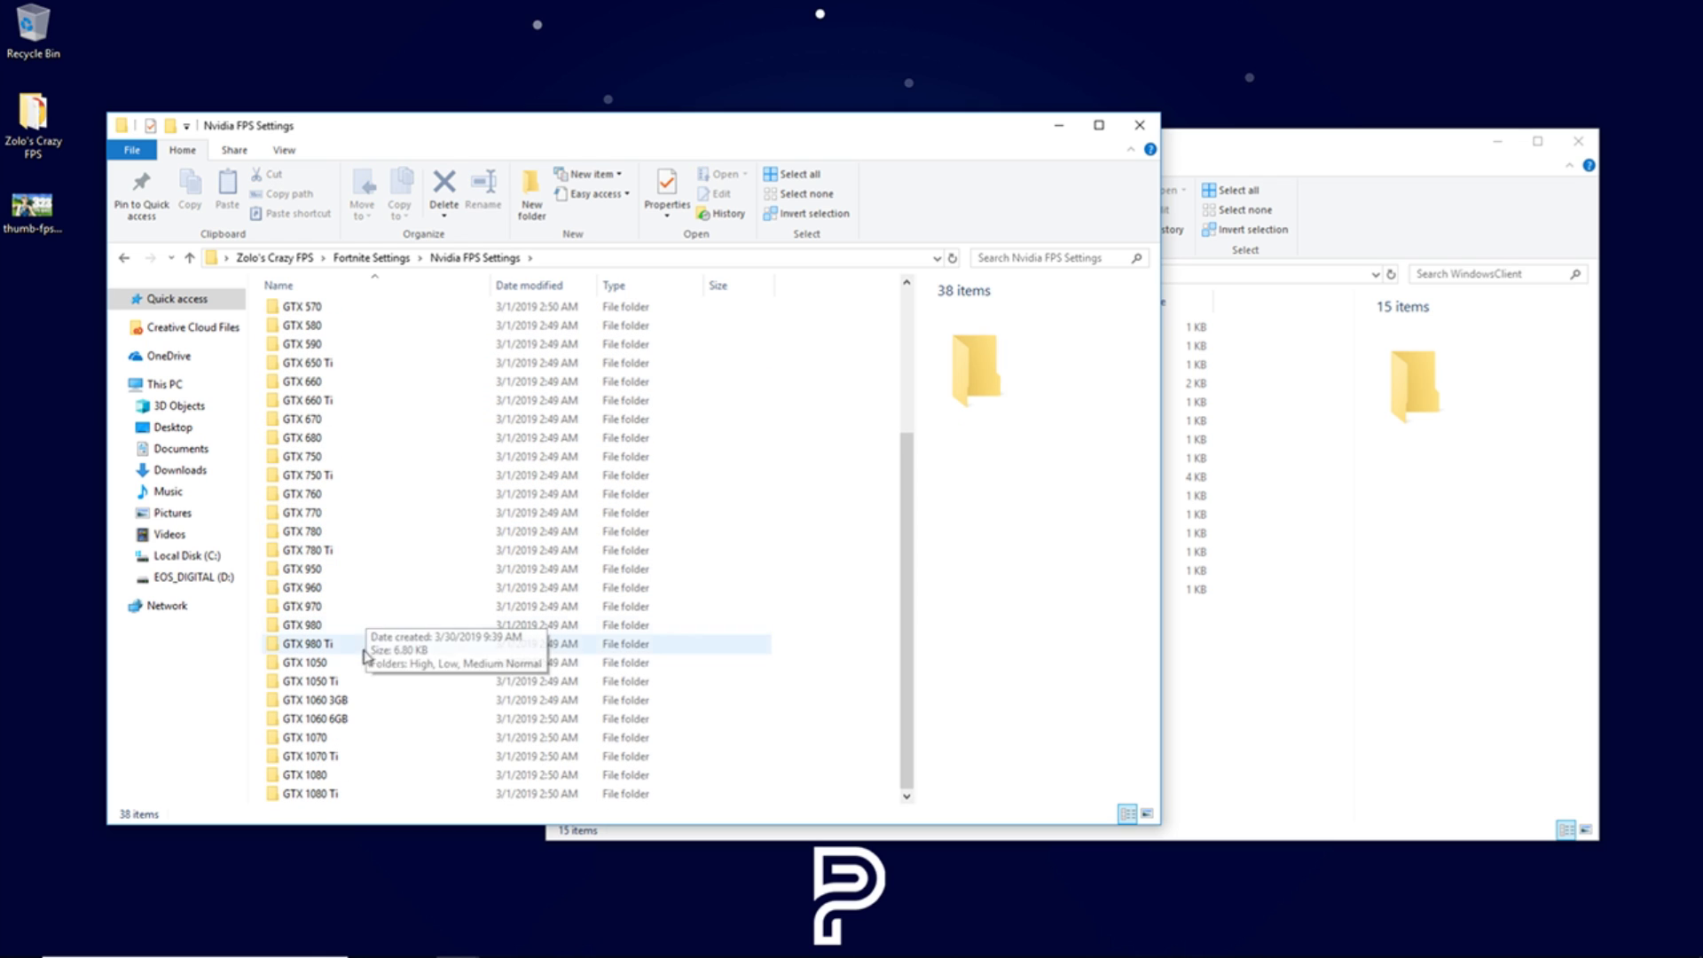
click(315, 690)
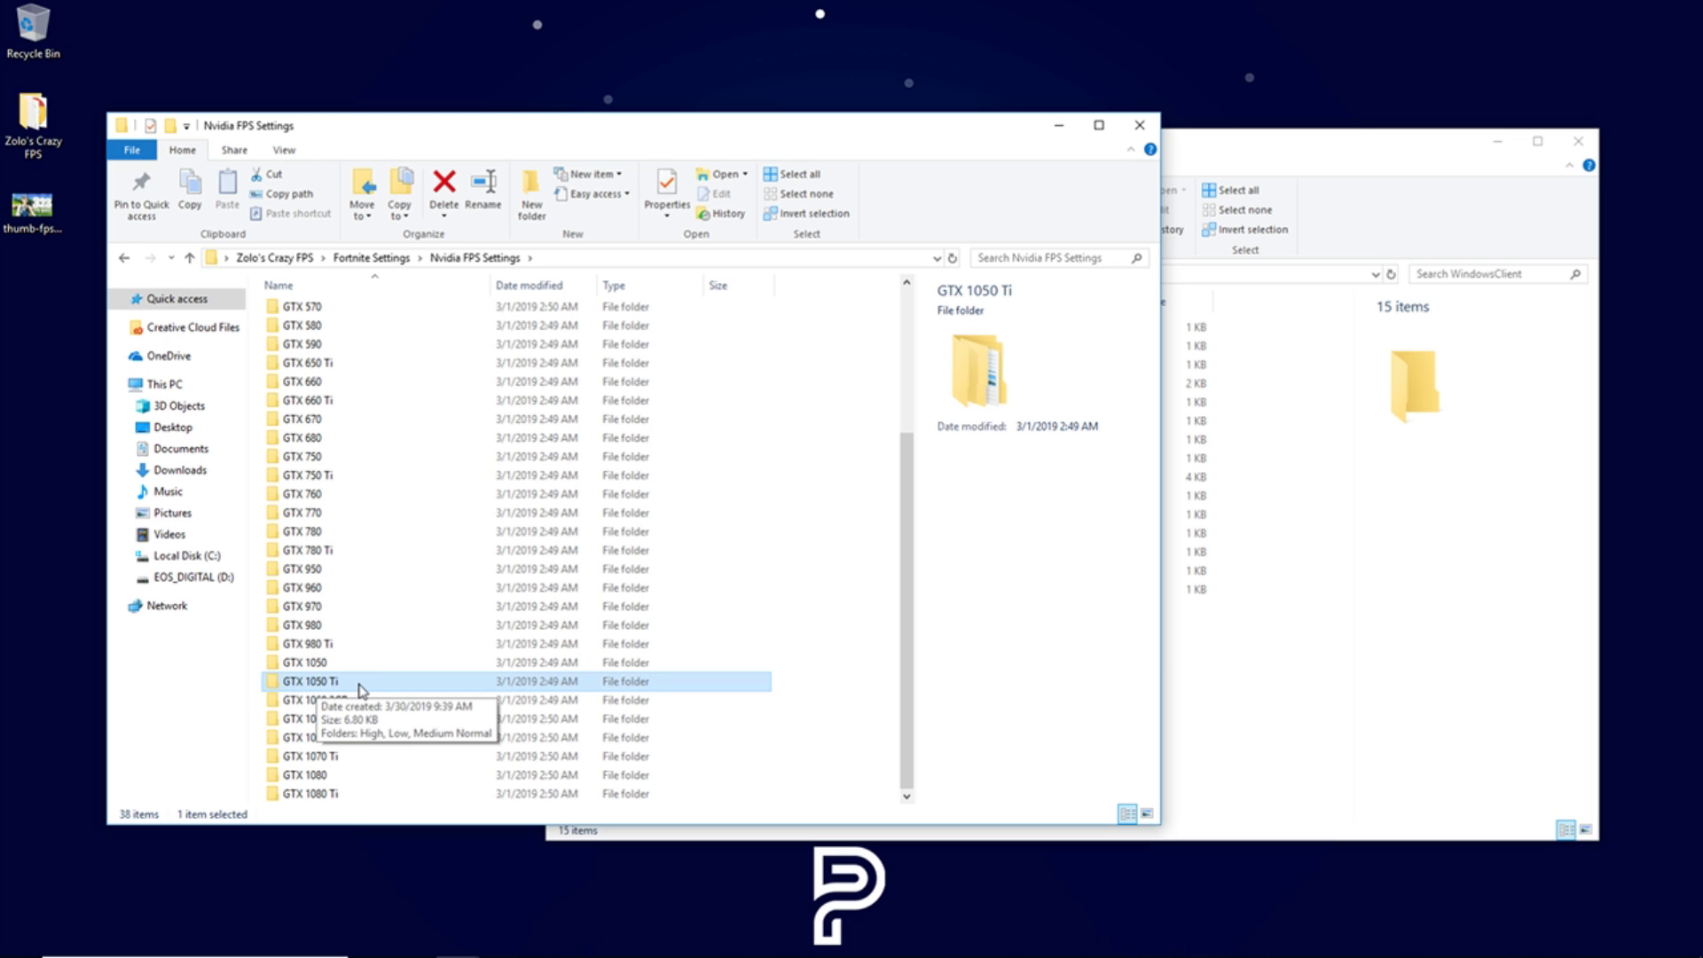
double_click(359, 690)
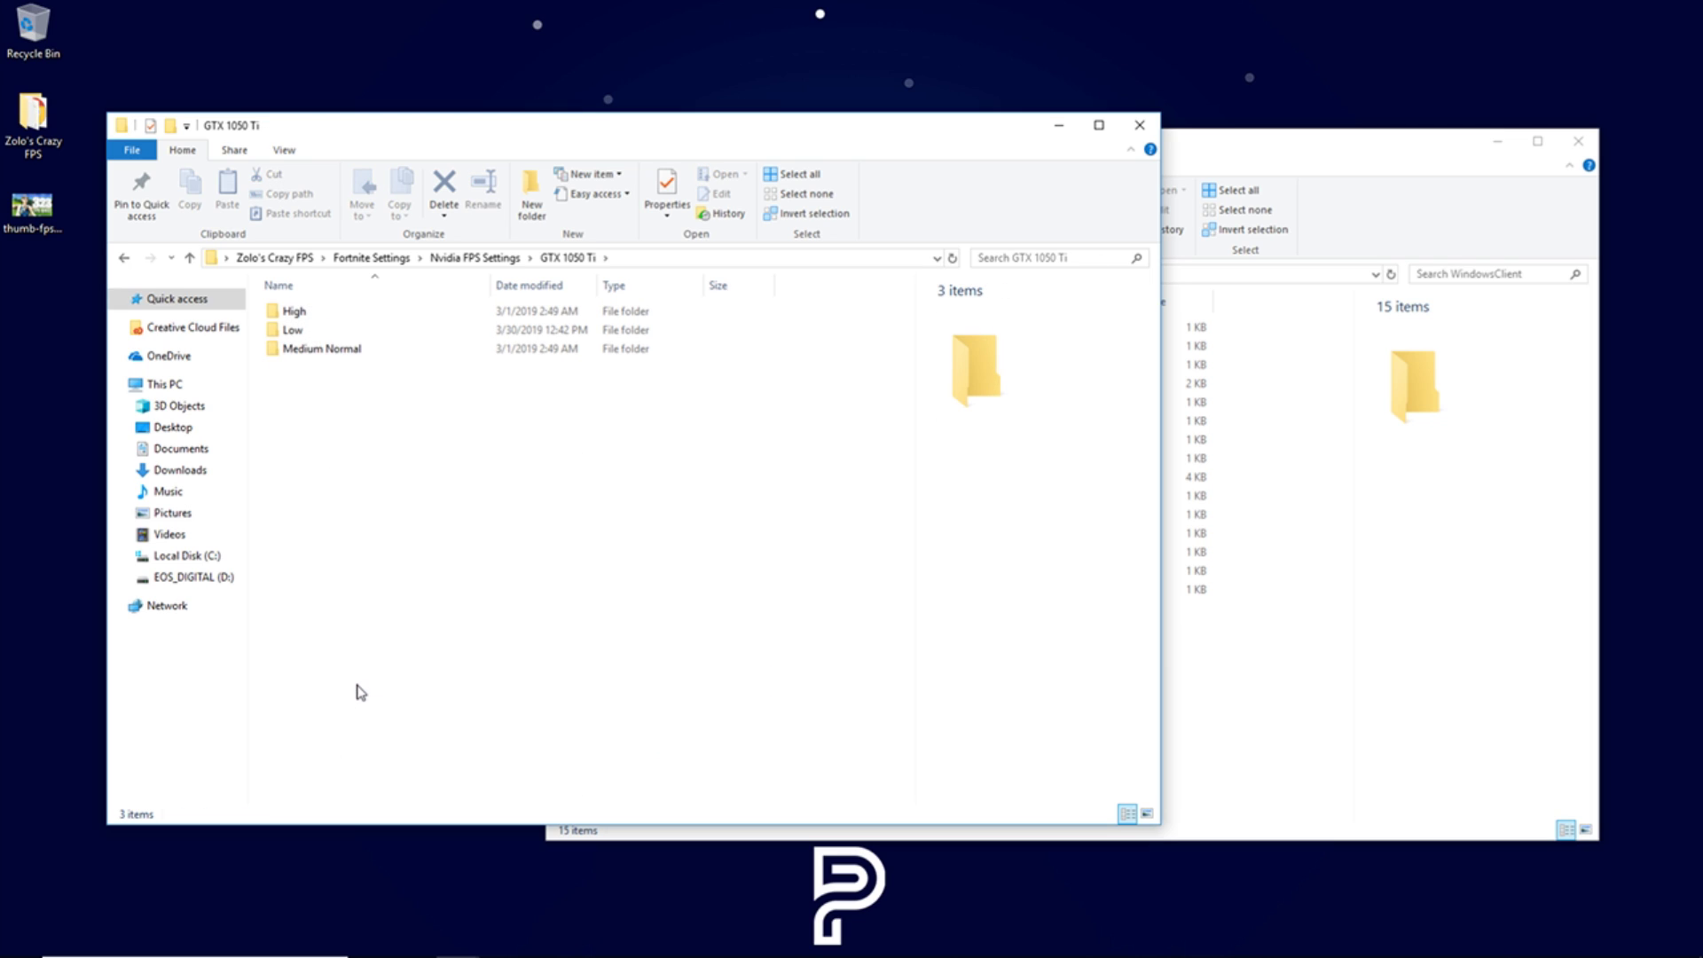
double_click(295, 333)
click(366, 318)
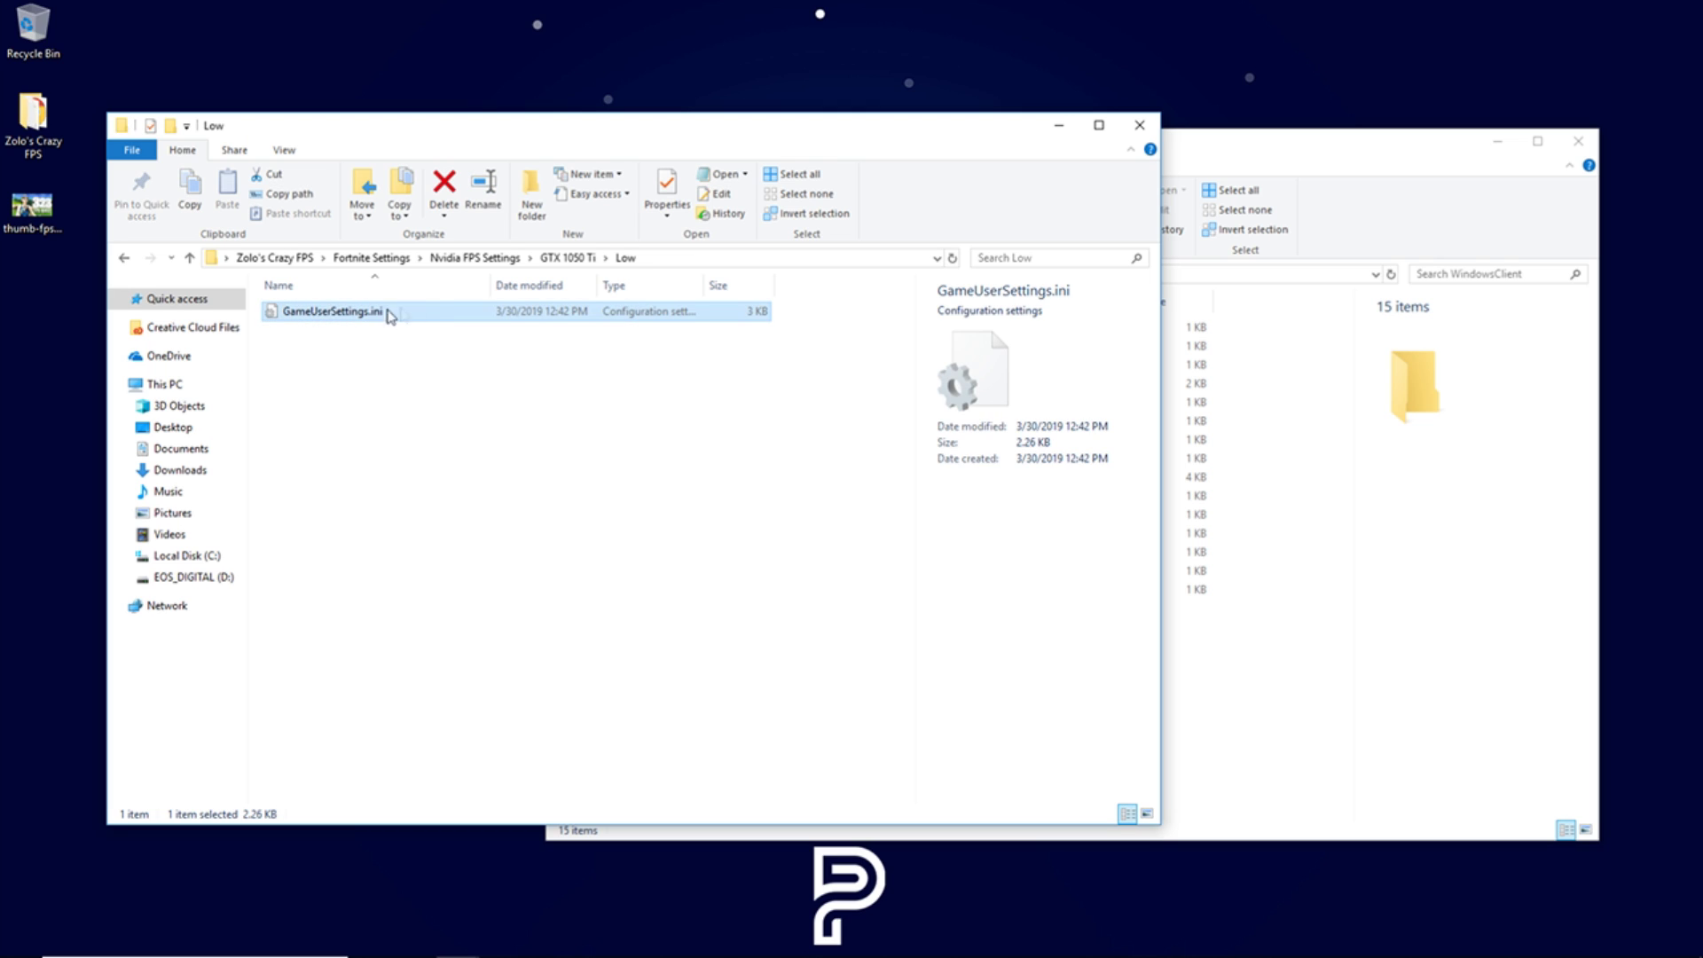
drag(805, 142, 635, 156)
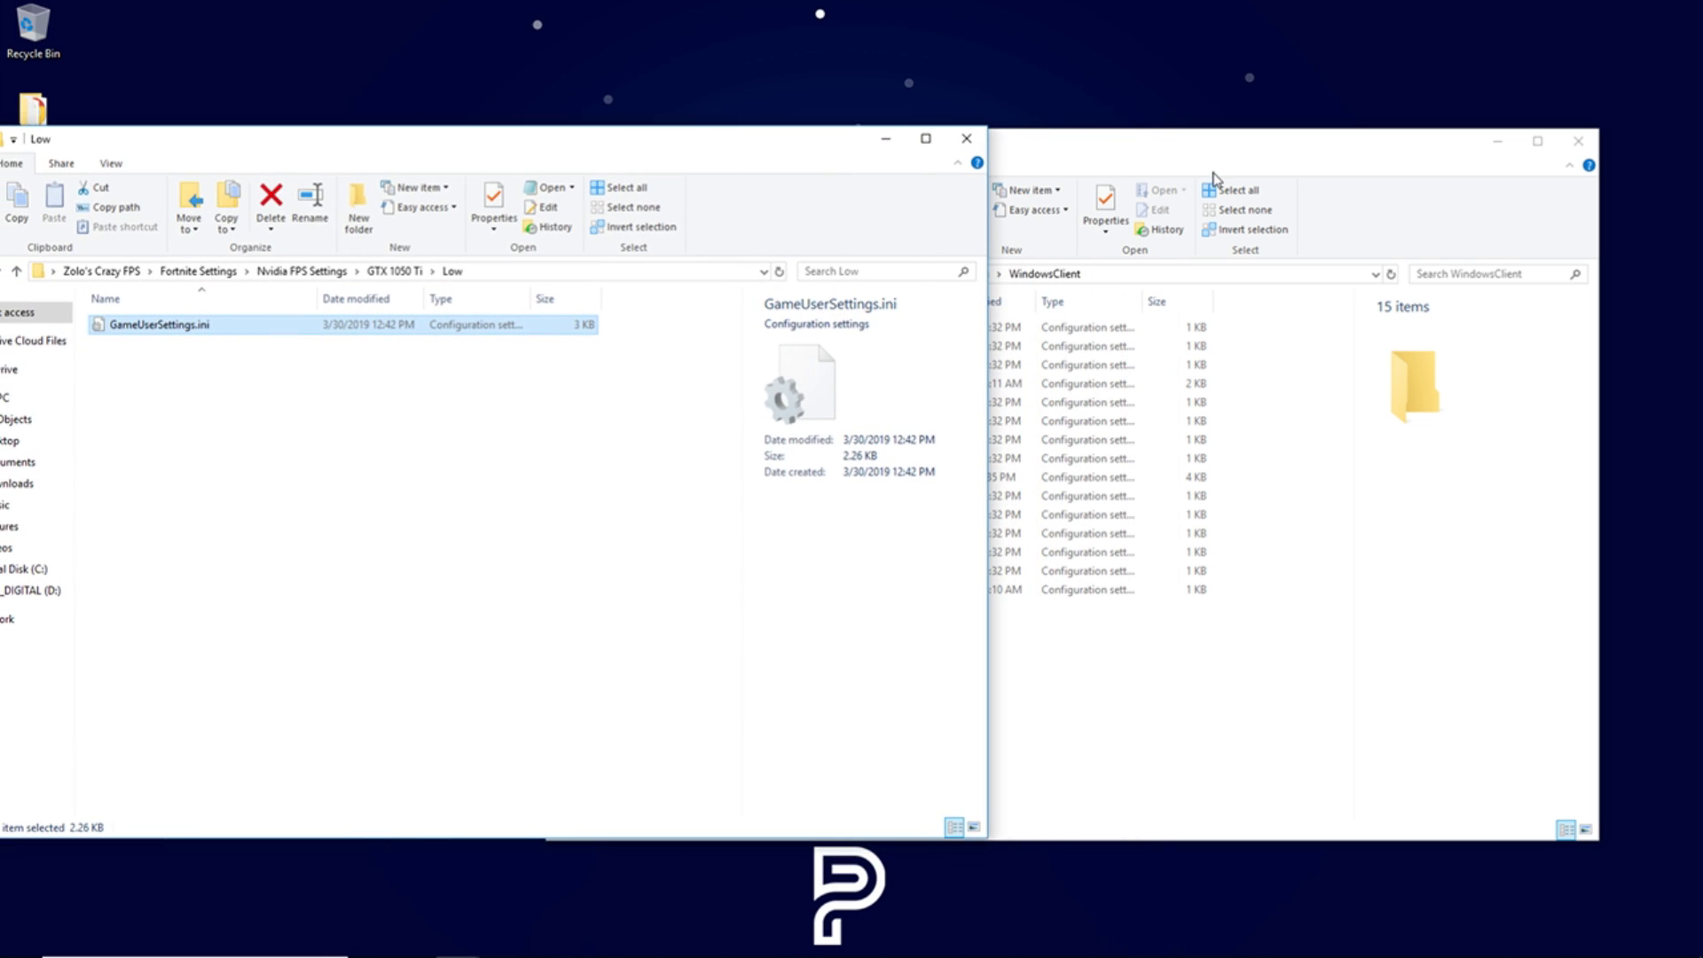
Step: Rename GameUserSettings.ini in the WindowsClient folder to GameUserSettings1.ini
click(1180, 158)
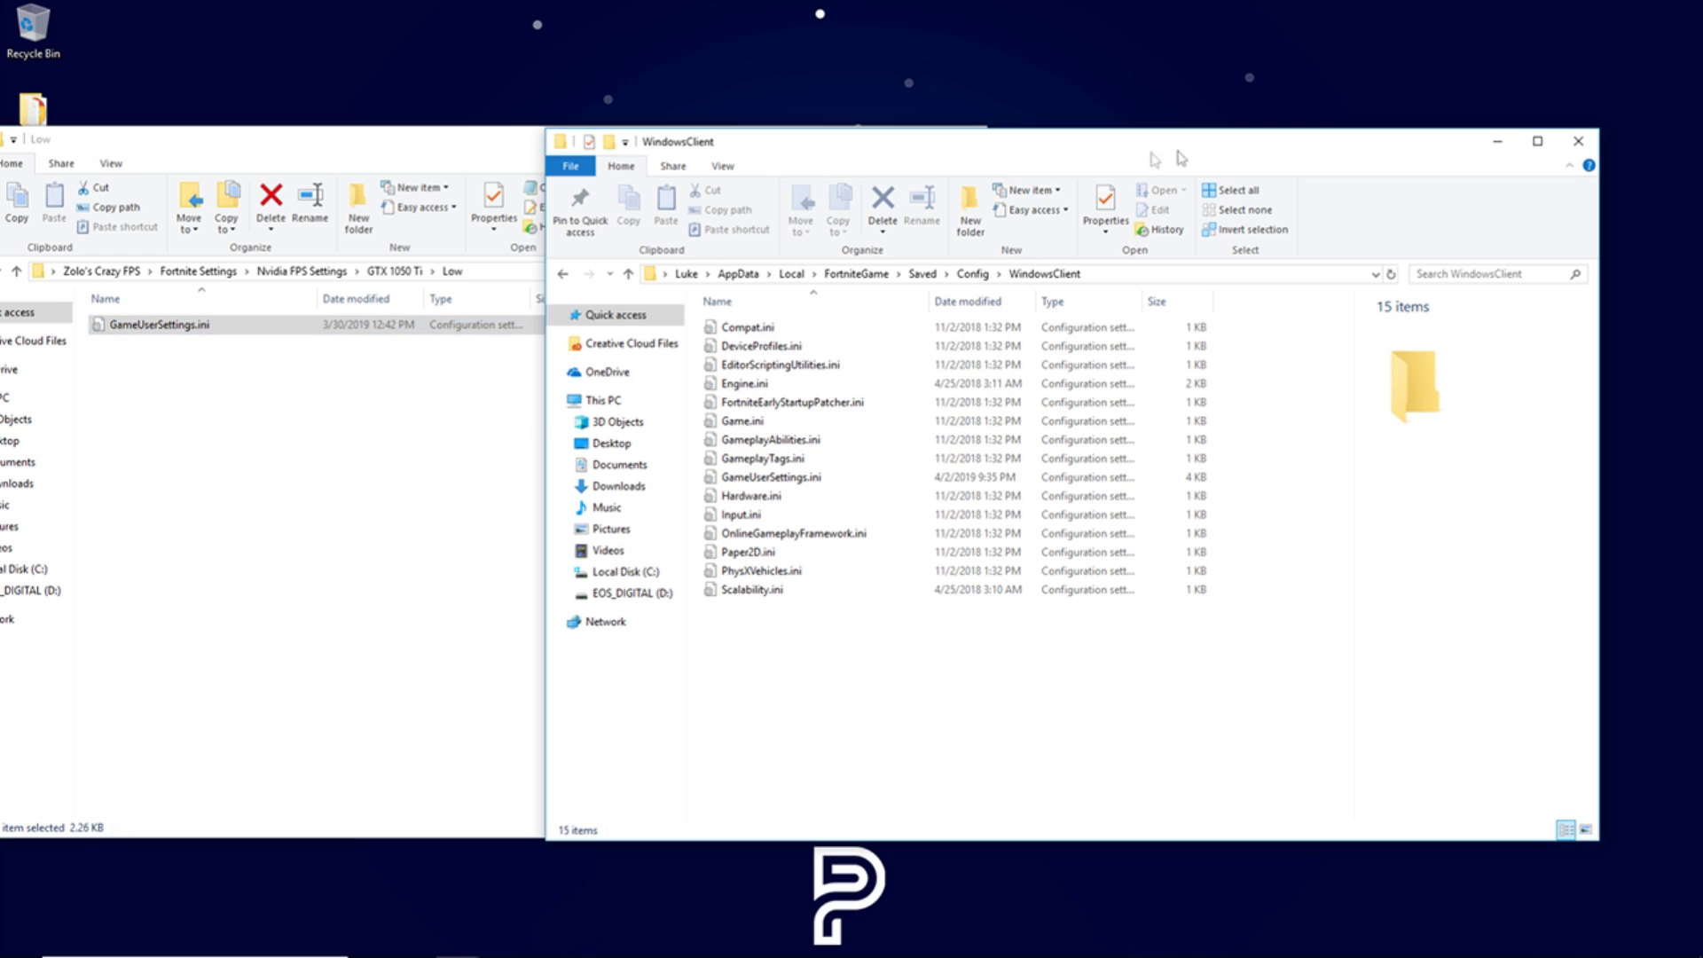
click(755, 480)
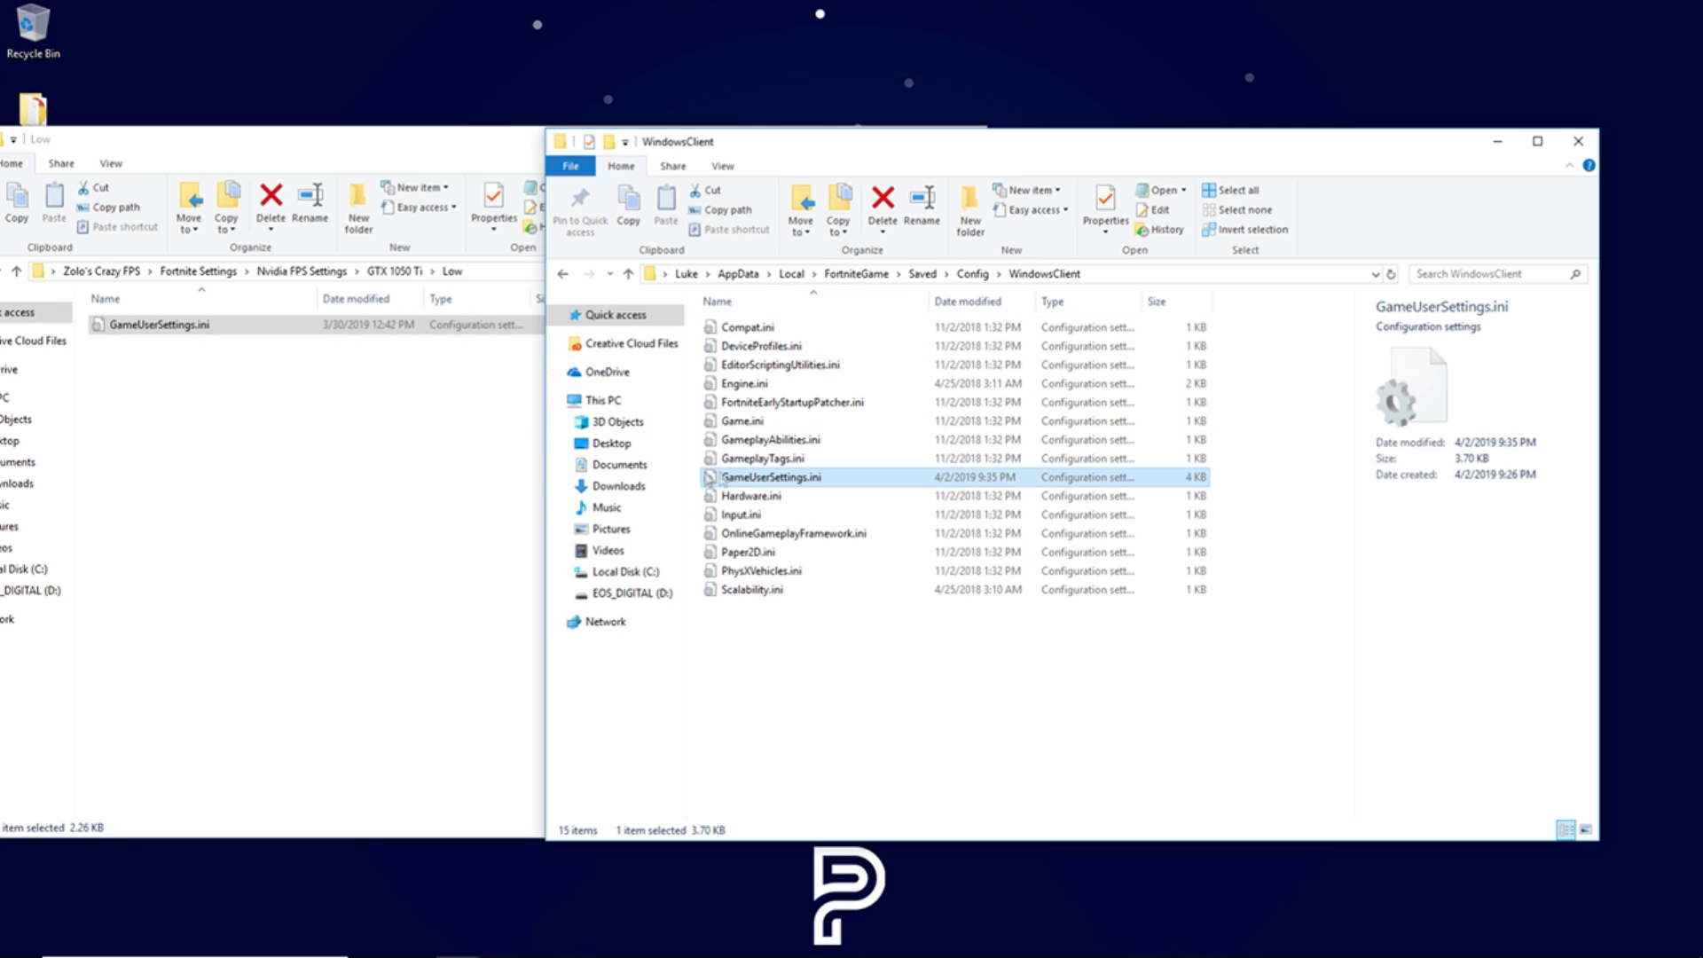
right_click(775, 479)
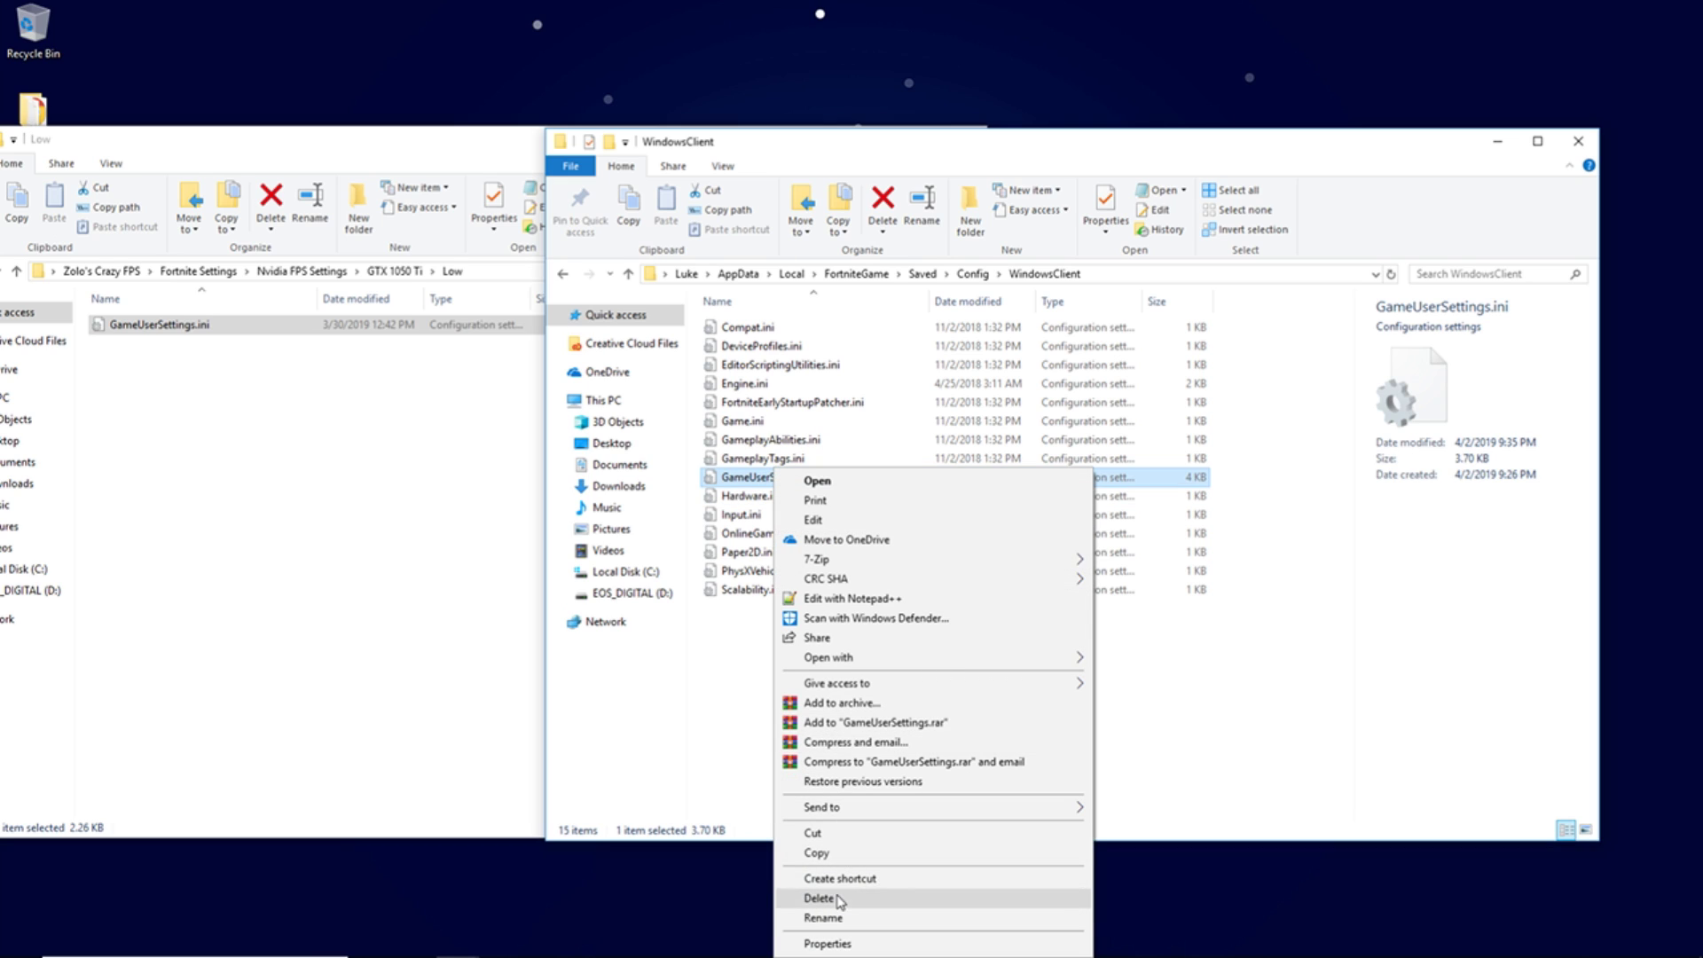
click(823, 918)
click(805, 479)
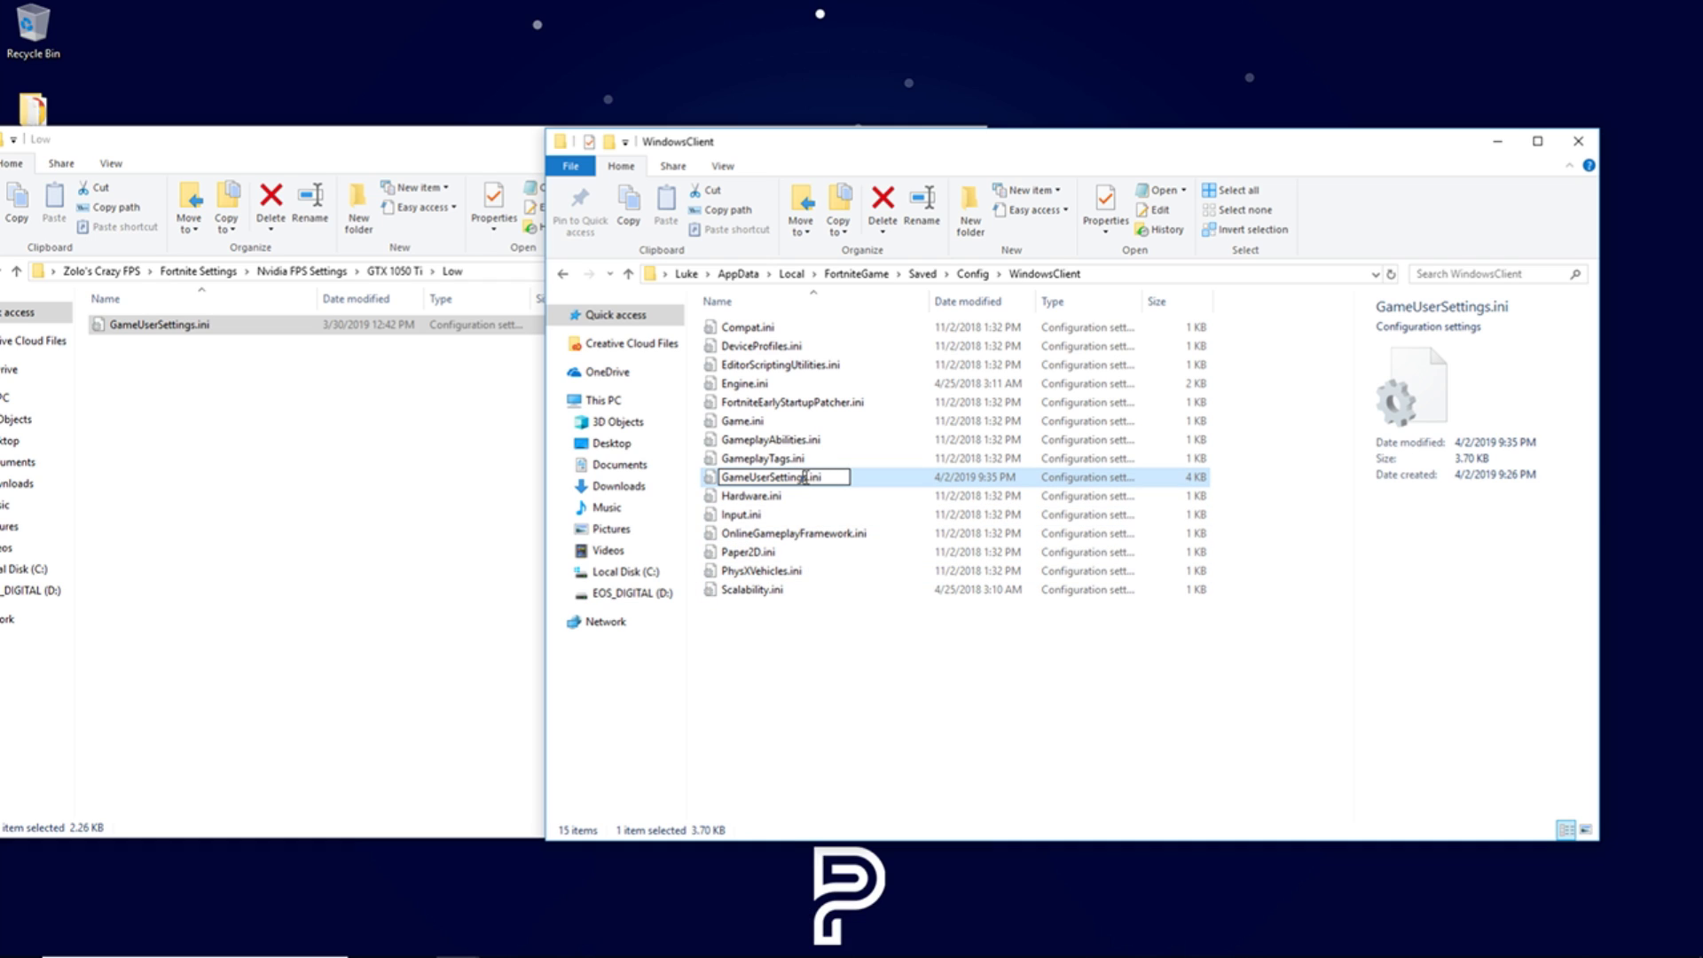
text(1)
click(848, 677)
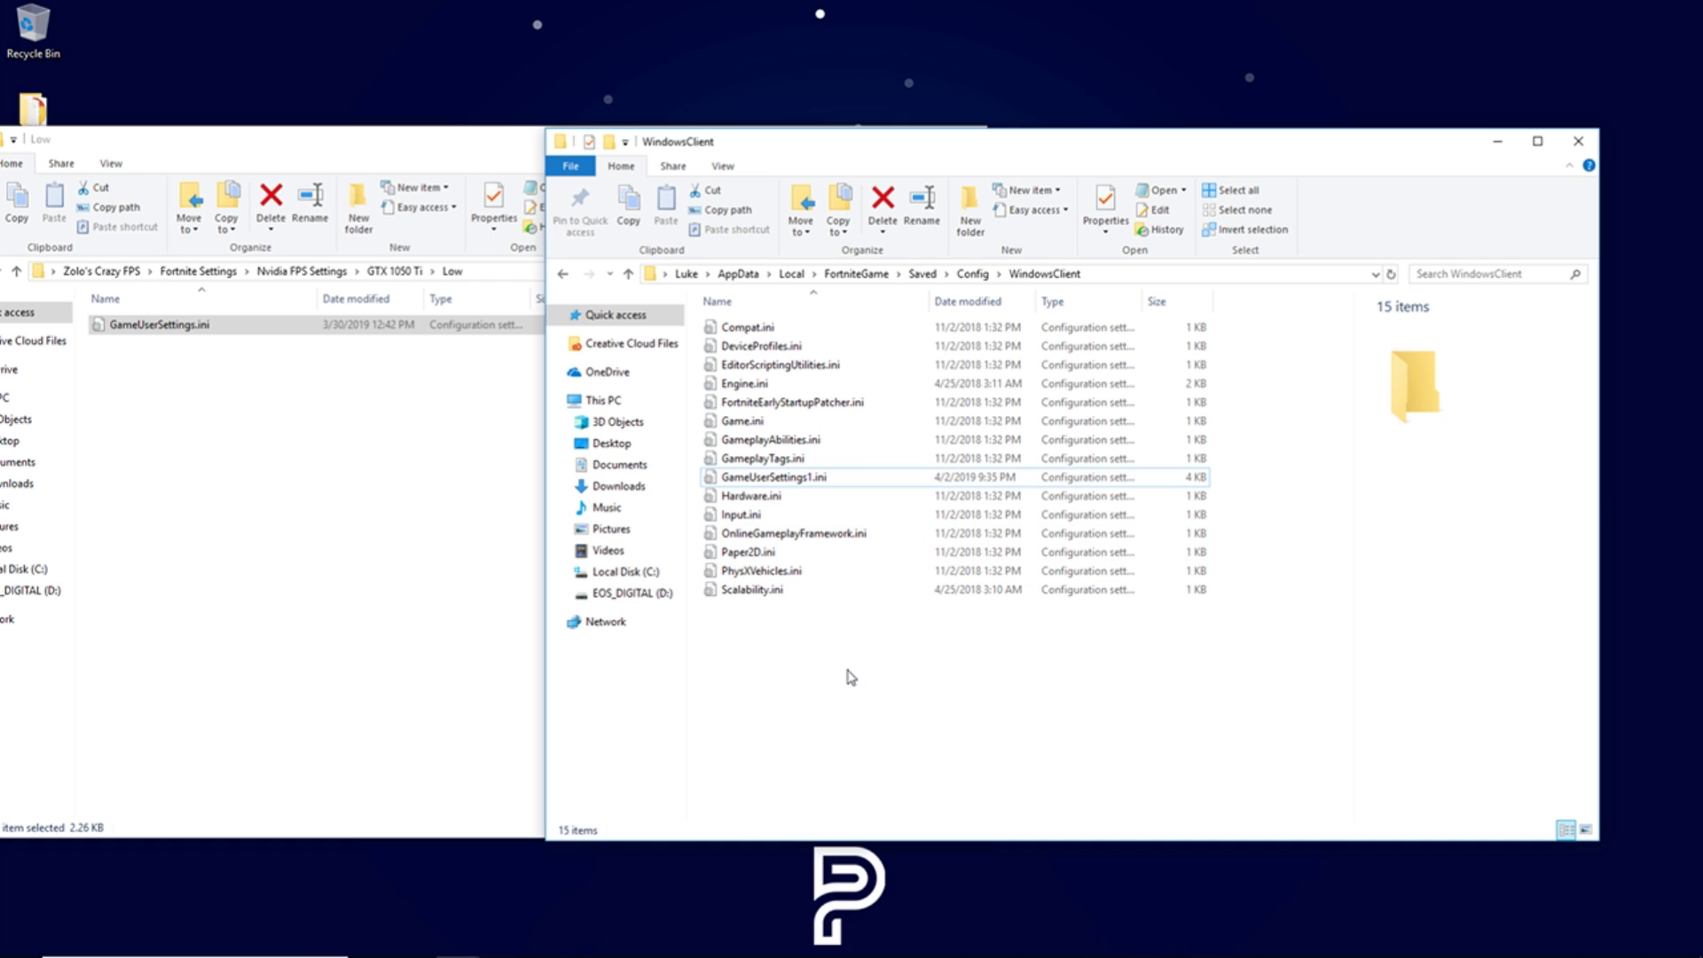
Step: Move GameUserSettings1.ini into the Low folder and that folder's GameUserSettings.ini into WindowsClient, and open the moved preset in Notepad++
drag(802, 479, 255, 467)
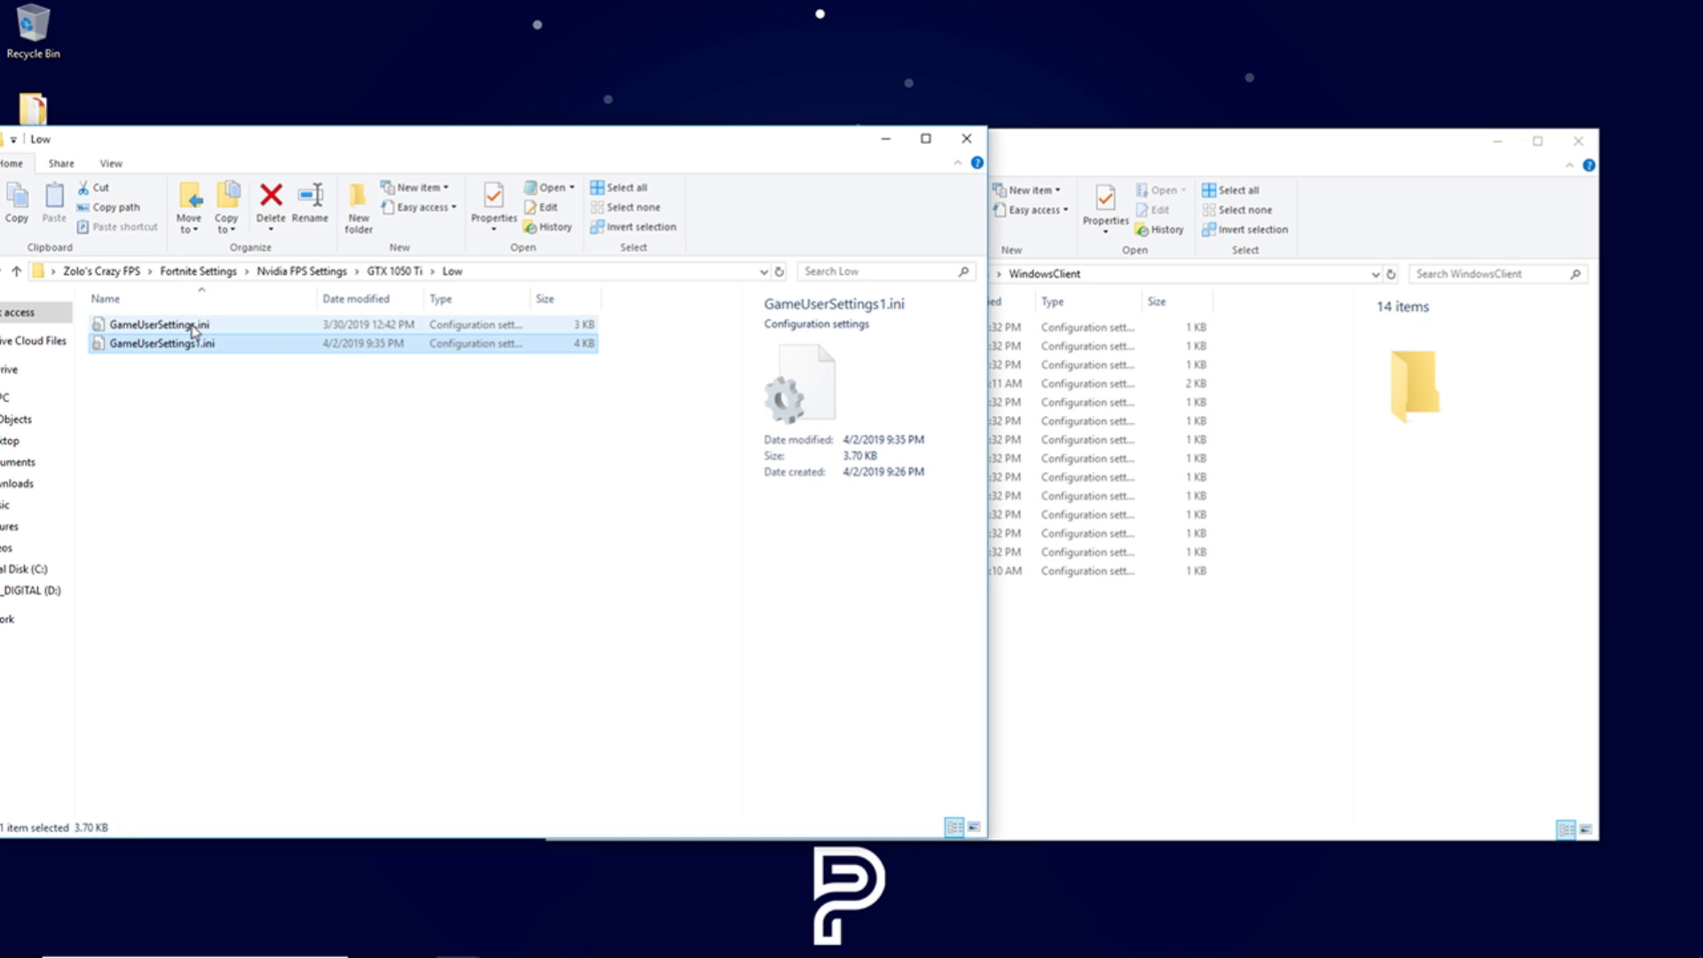
drag(161, 330, 1114, 700)
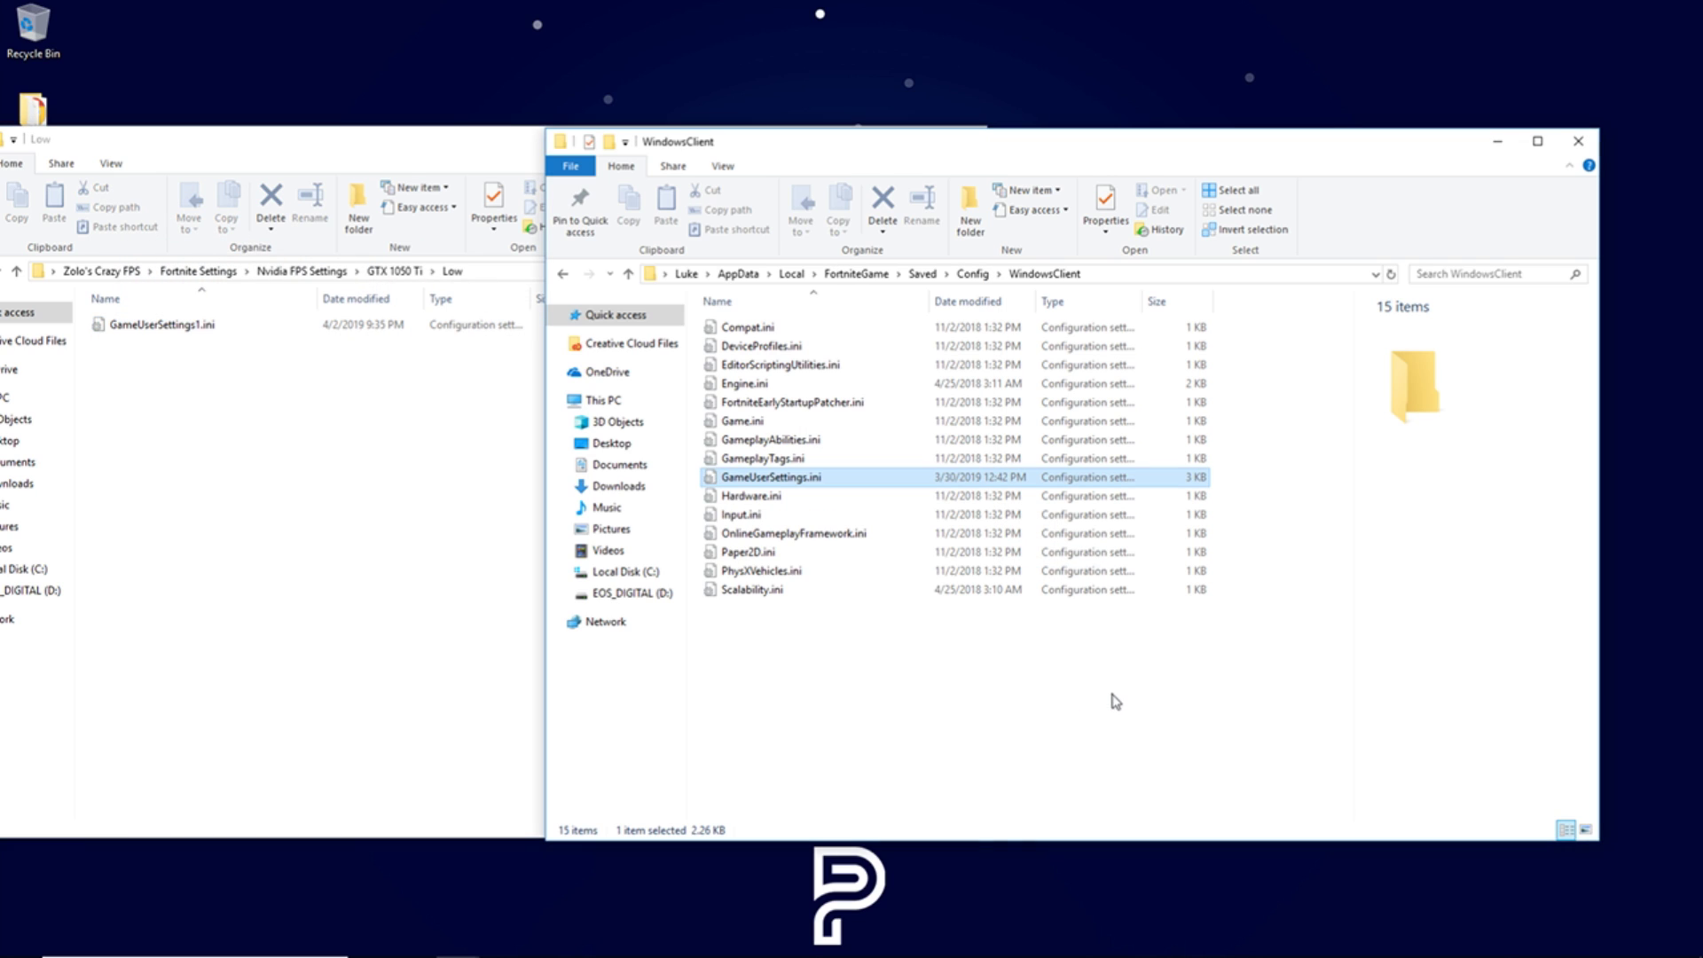
right_click(784, 479)
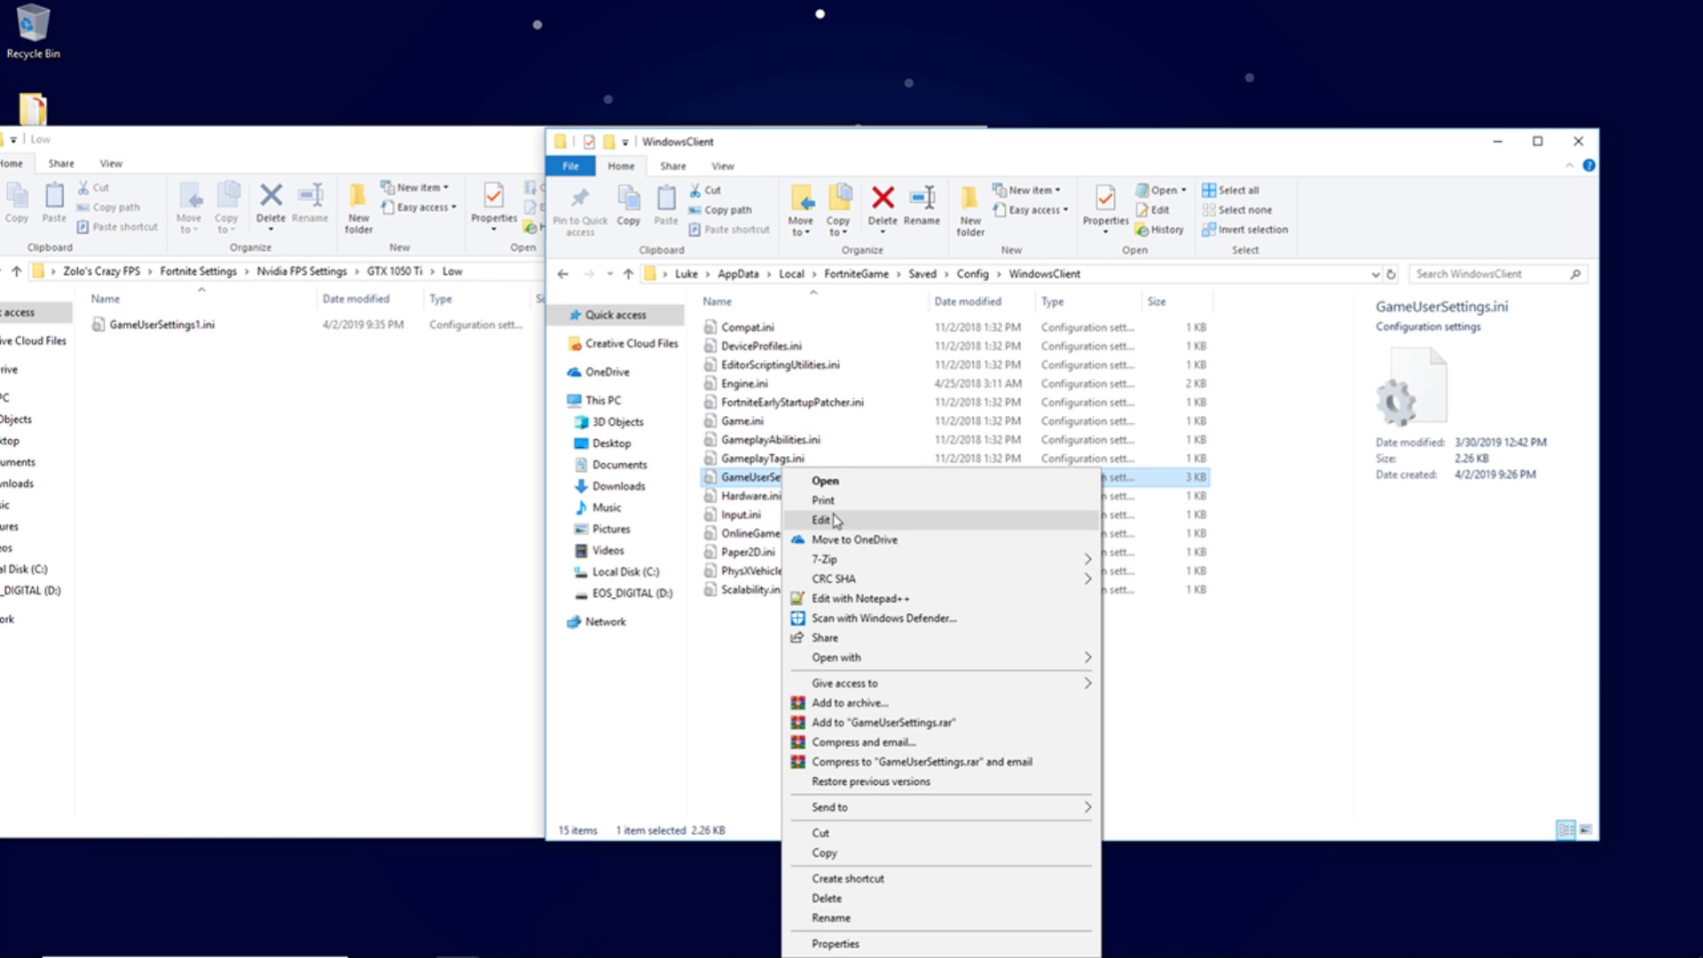
click(838, 599)
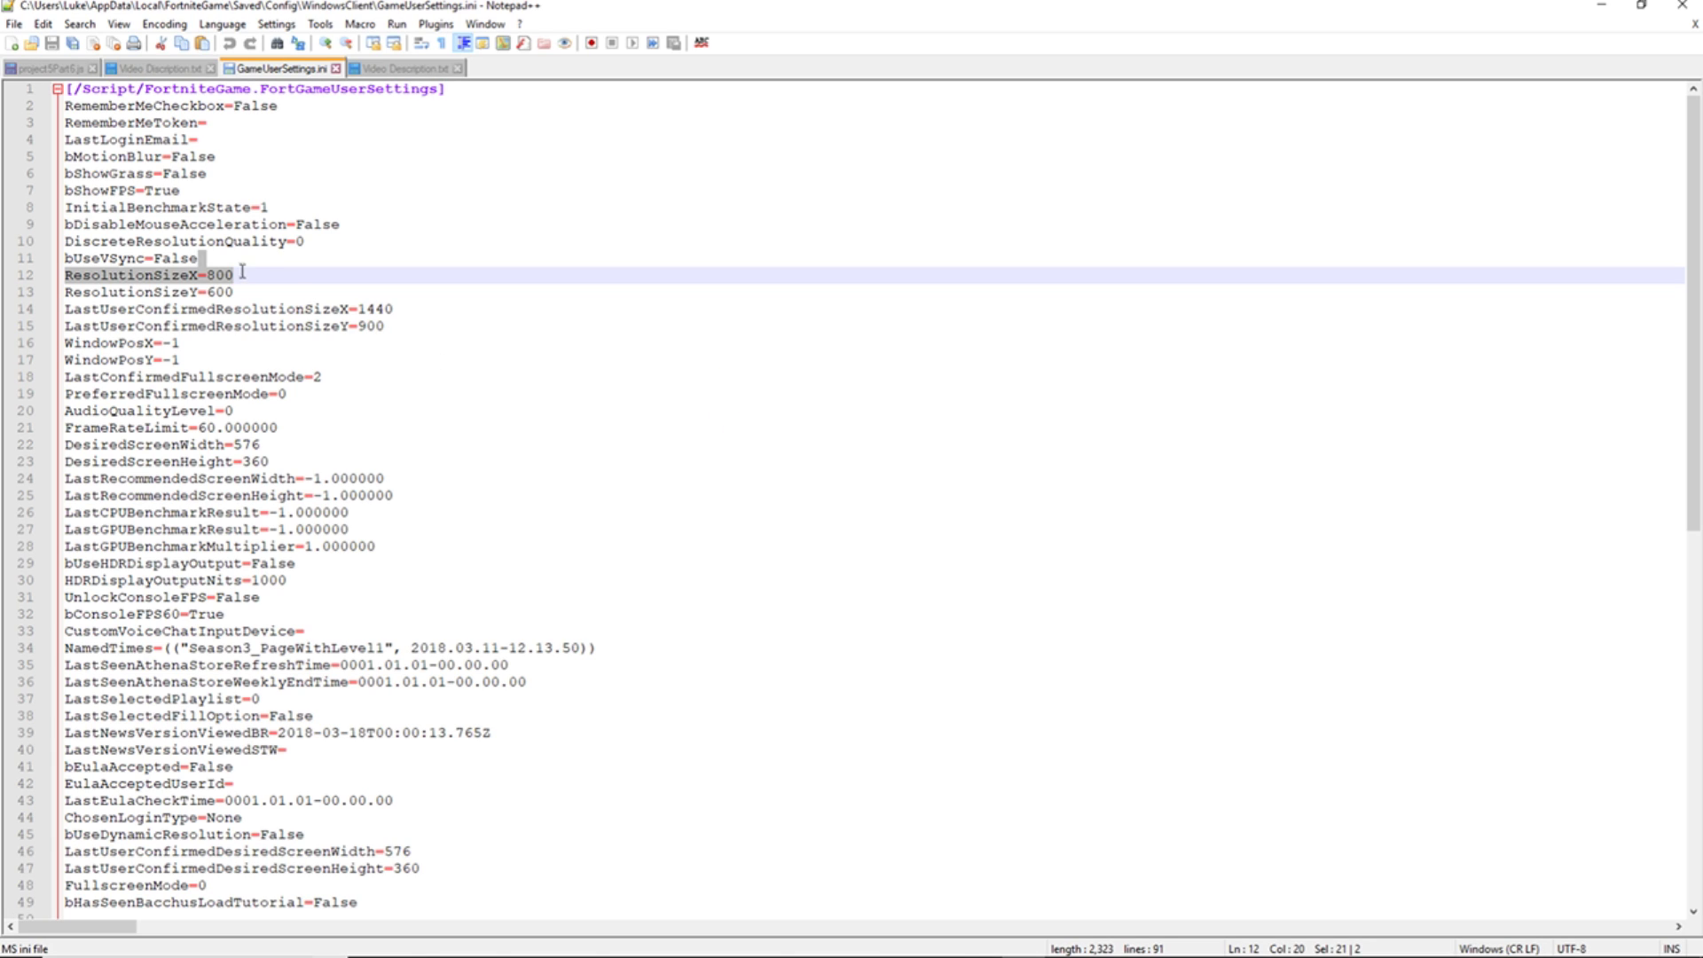
Step: Set ResolutionSizeX to 1920 and ResolutionSizeY to 1080
click(240, 270)
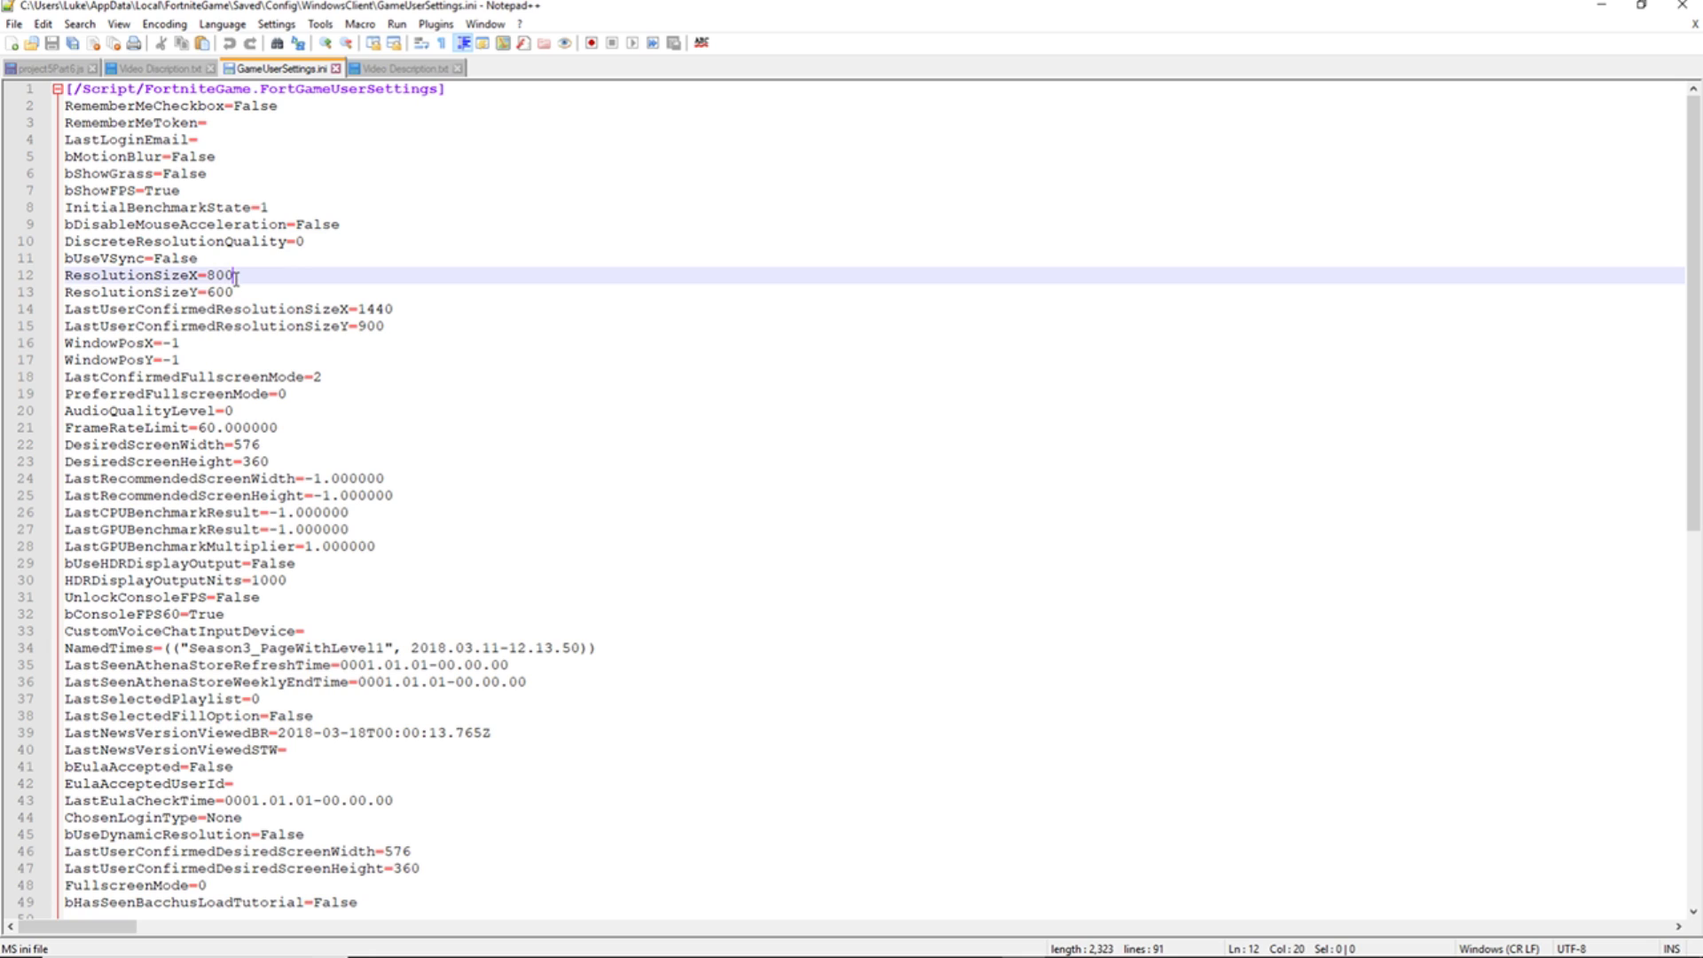
drag(233, 275, 209, 276)
text(192)
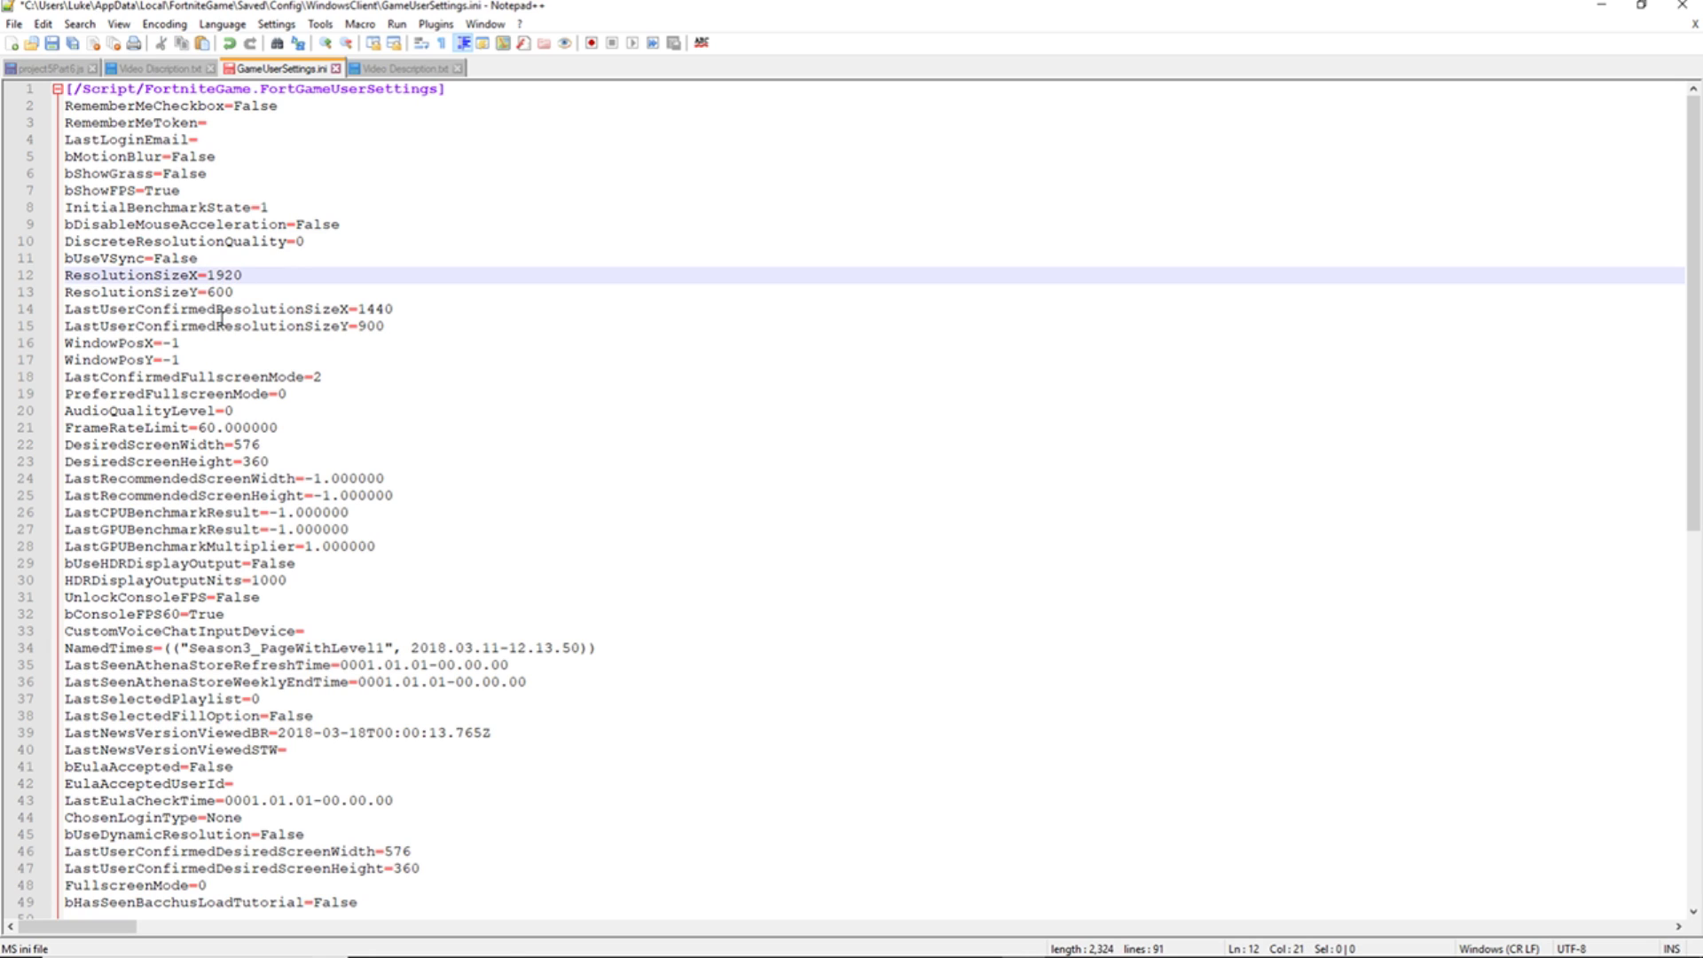
drag(237, 294, 207, 293)
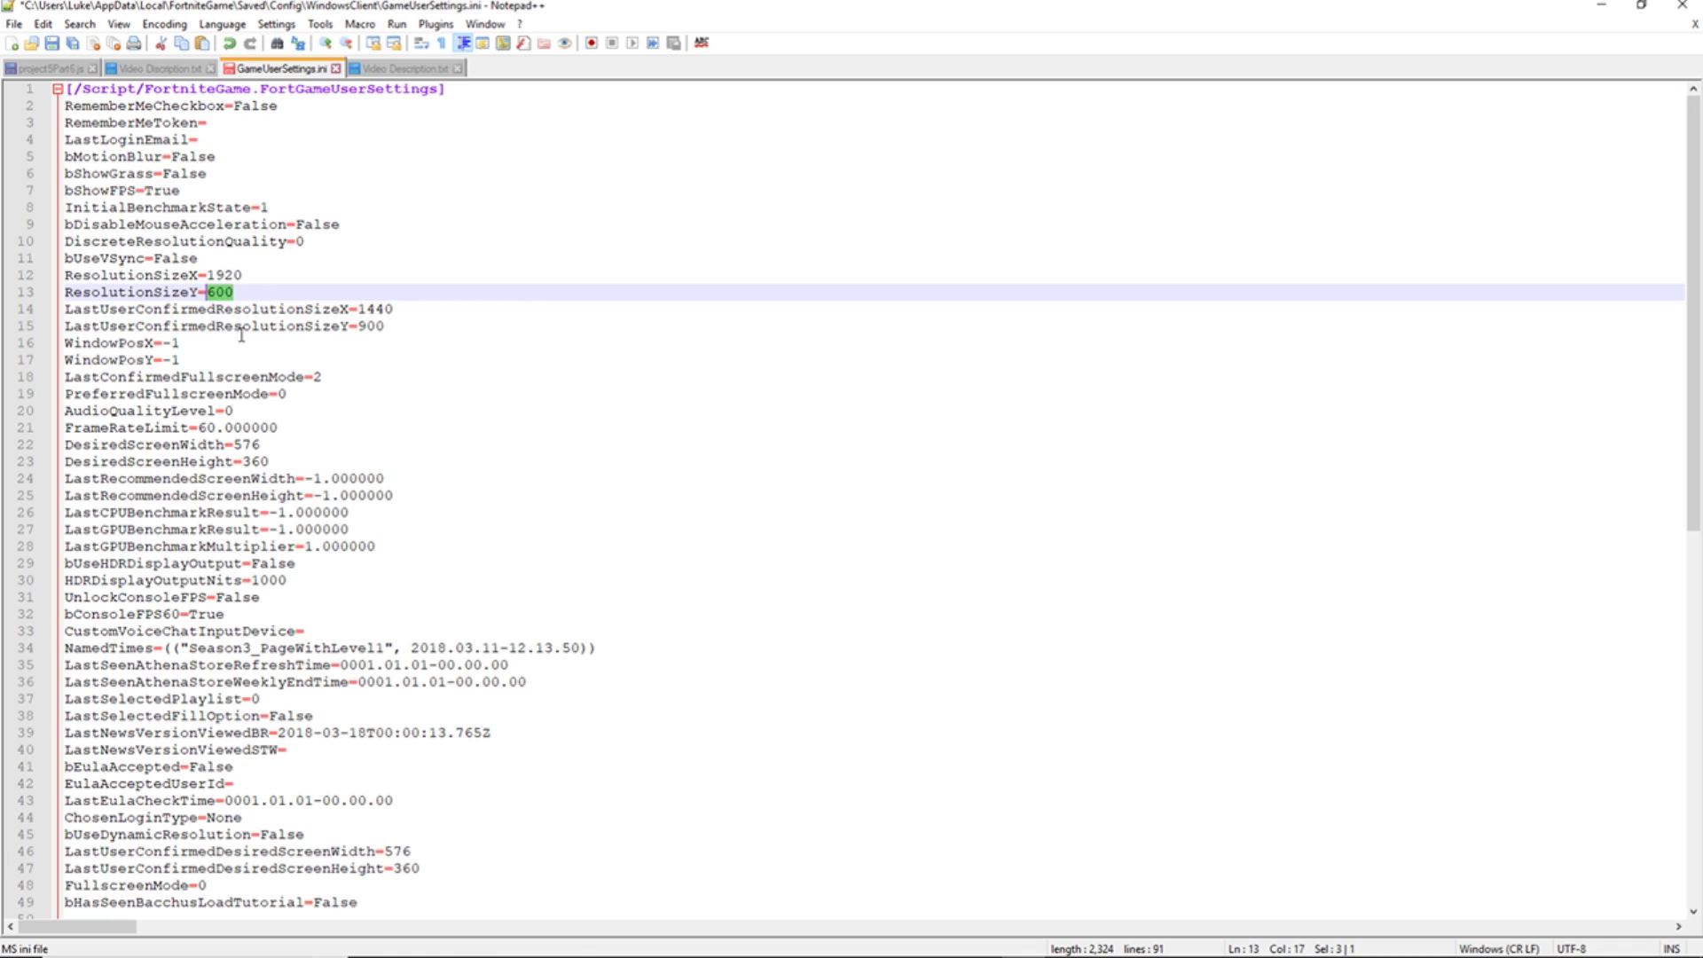
text(1080)
Step: Set LastUserConfirmedResolutionSizeX to 1920 and LastUserConfirmedResolutionSizeY to 1080
click(420, 309)
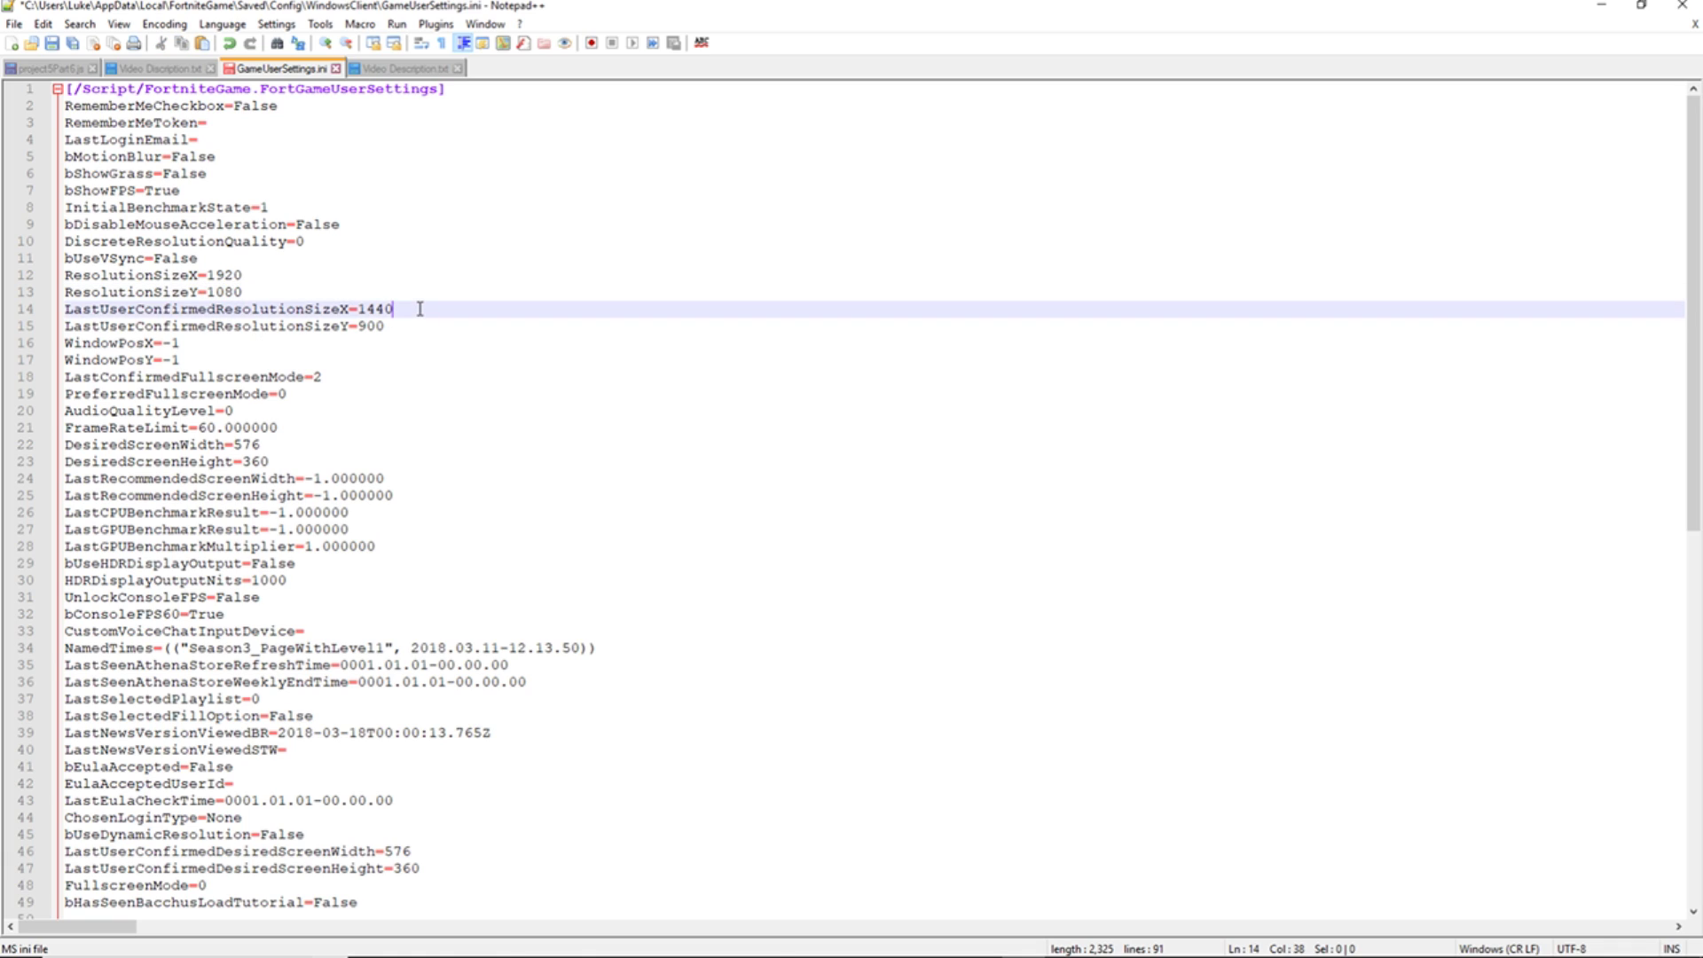
drag(416, 309, 357, 309)
text(1920)
drag(390, 327, 361, 337)
text(108)
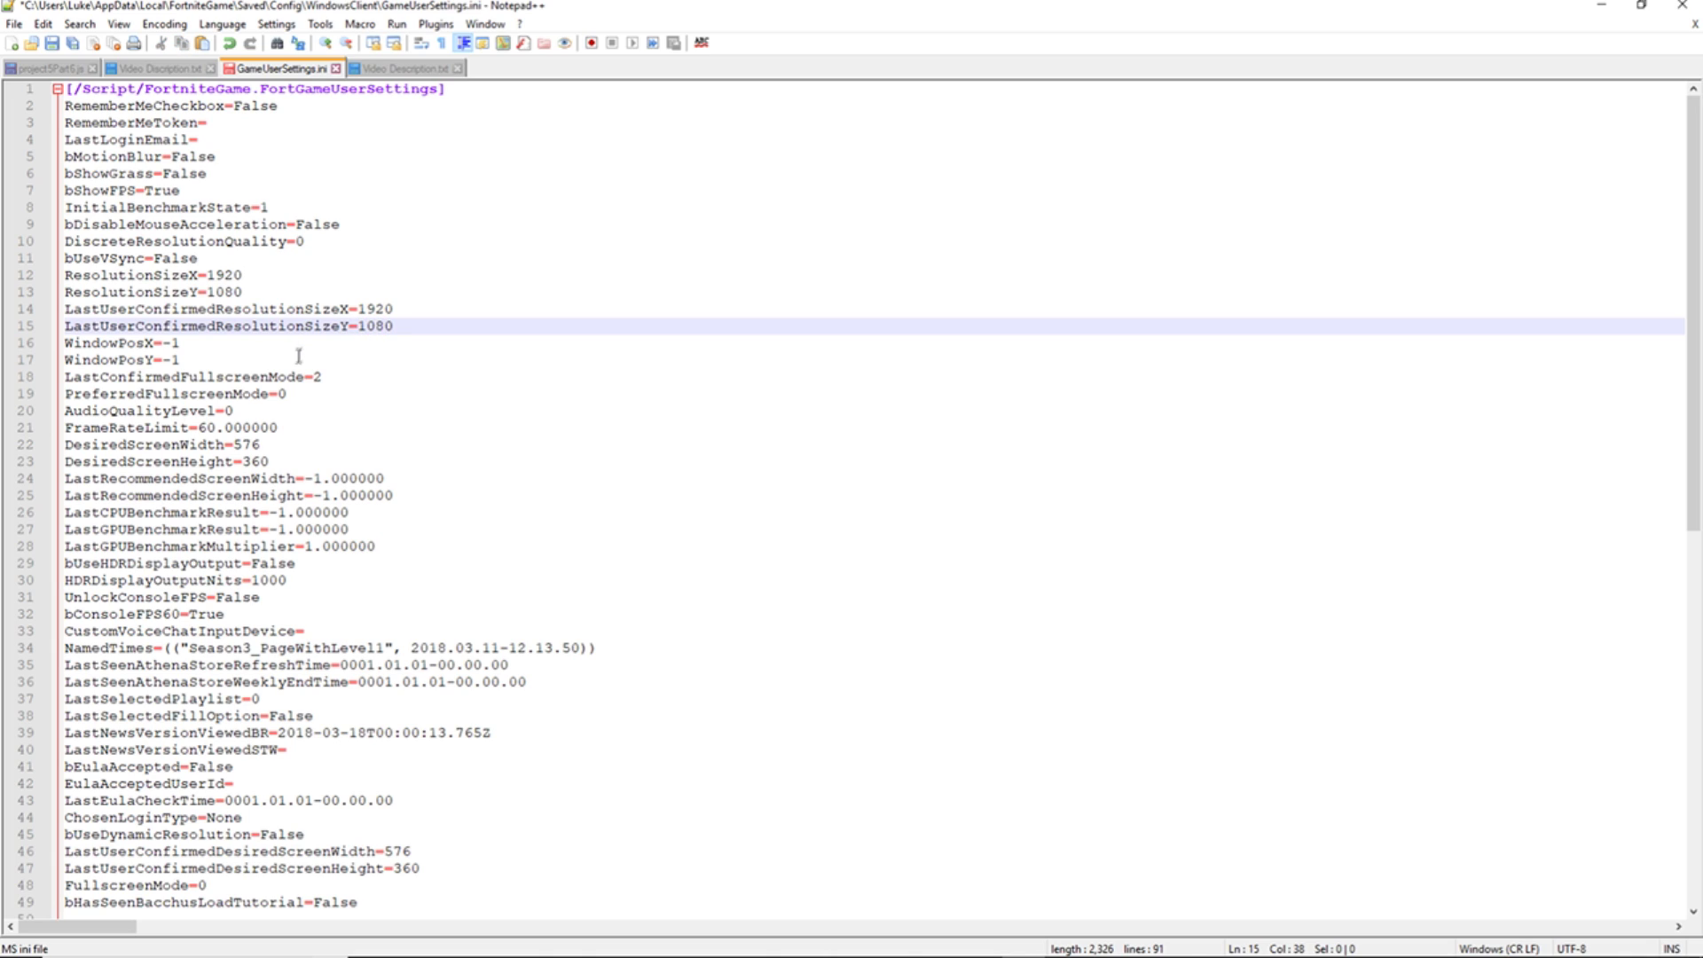
Step: Set AudioQualityLevel to 1 and FrameRateLimit to 1000.000000
drag(240, 411, 64, 411)
click(238, 410)
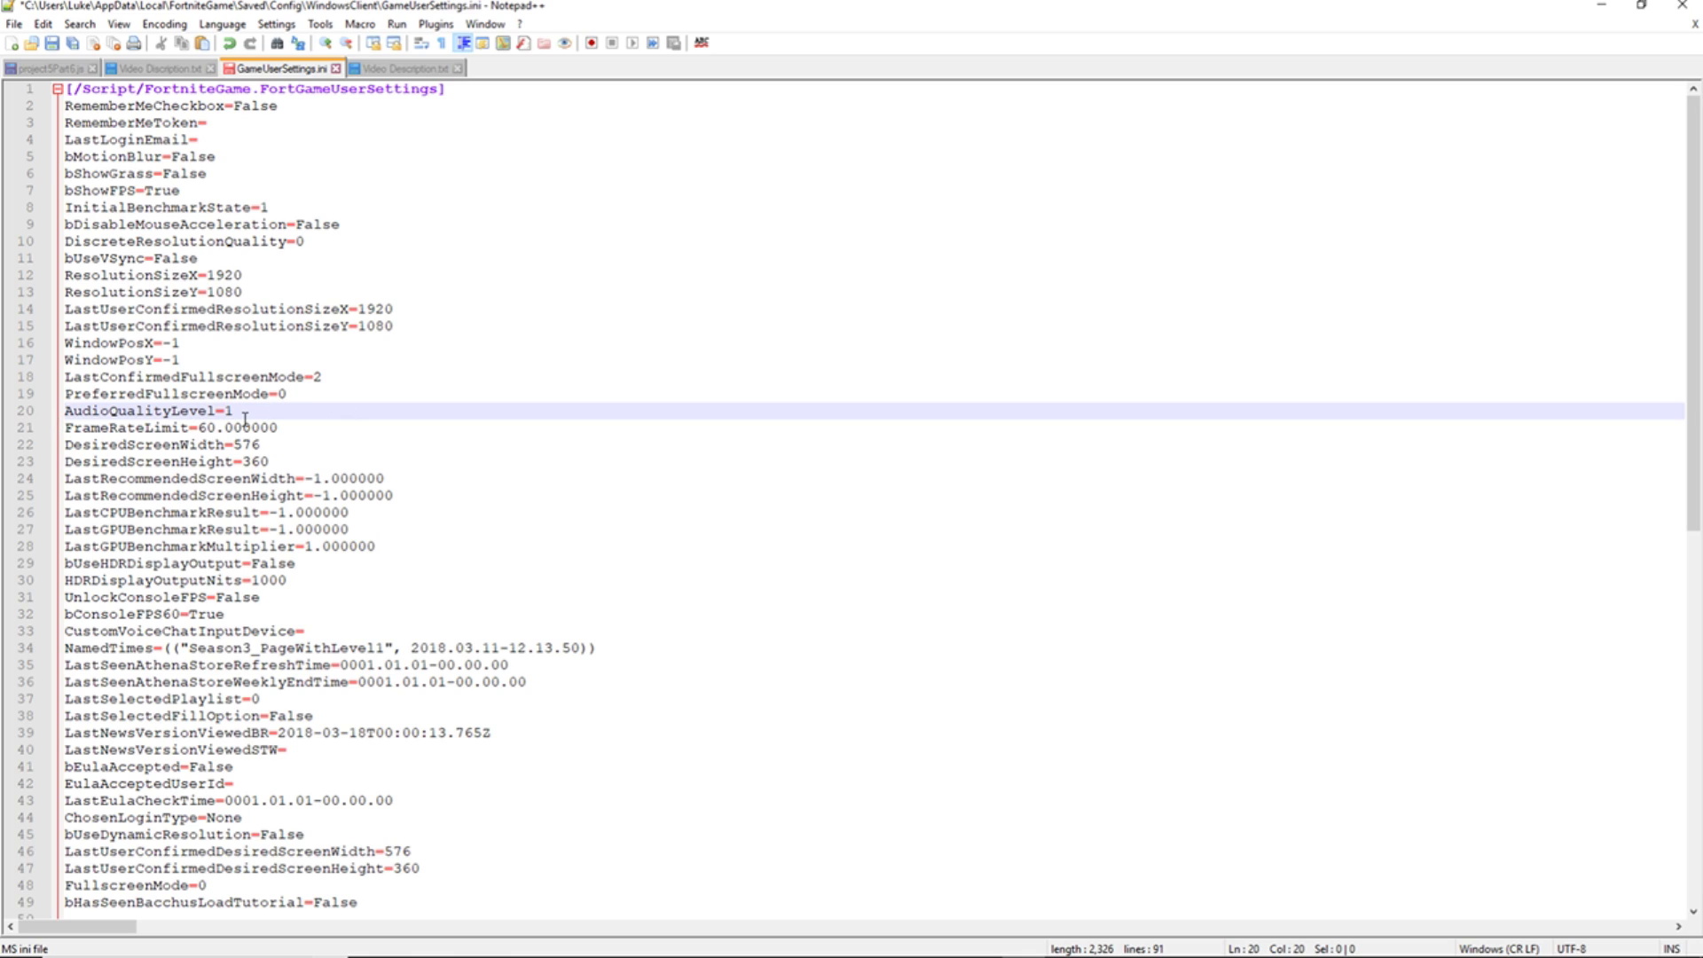
double_click(201, 428)
text(1000)
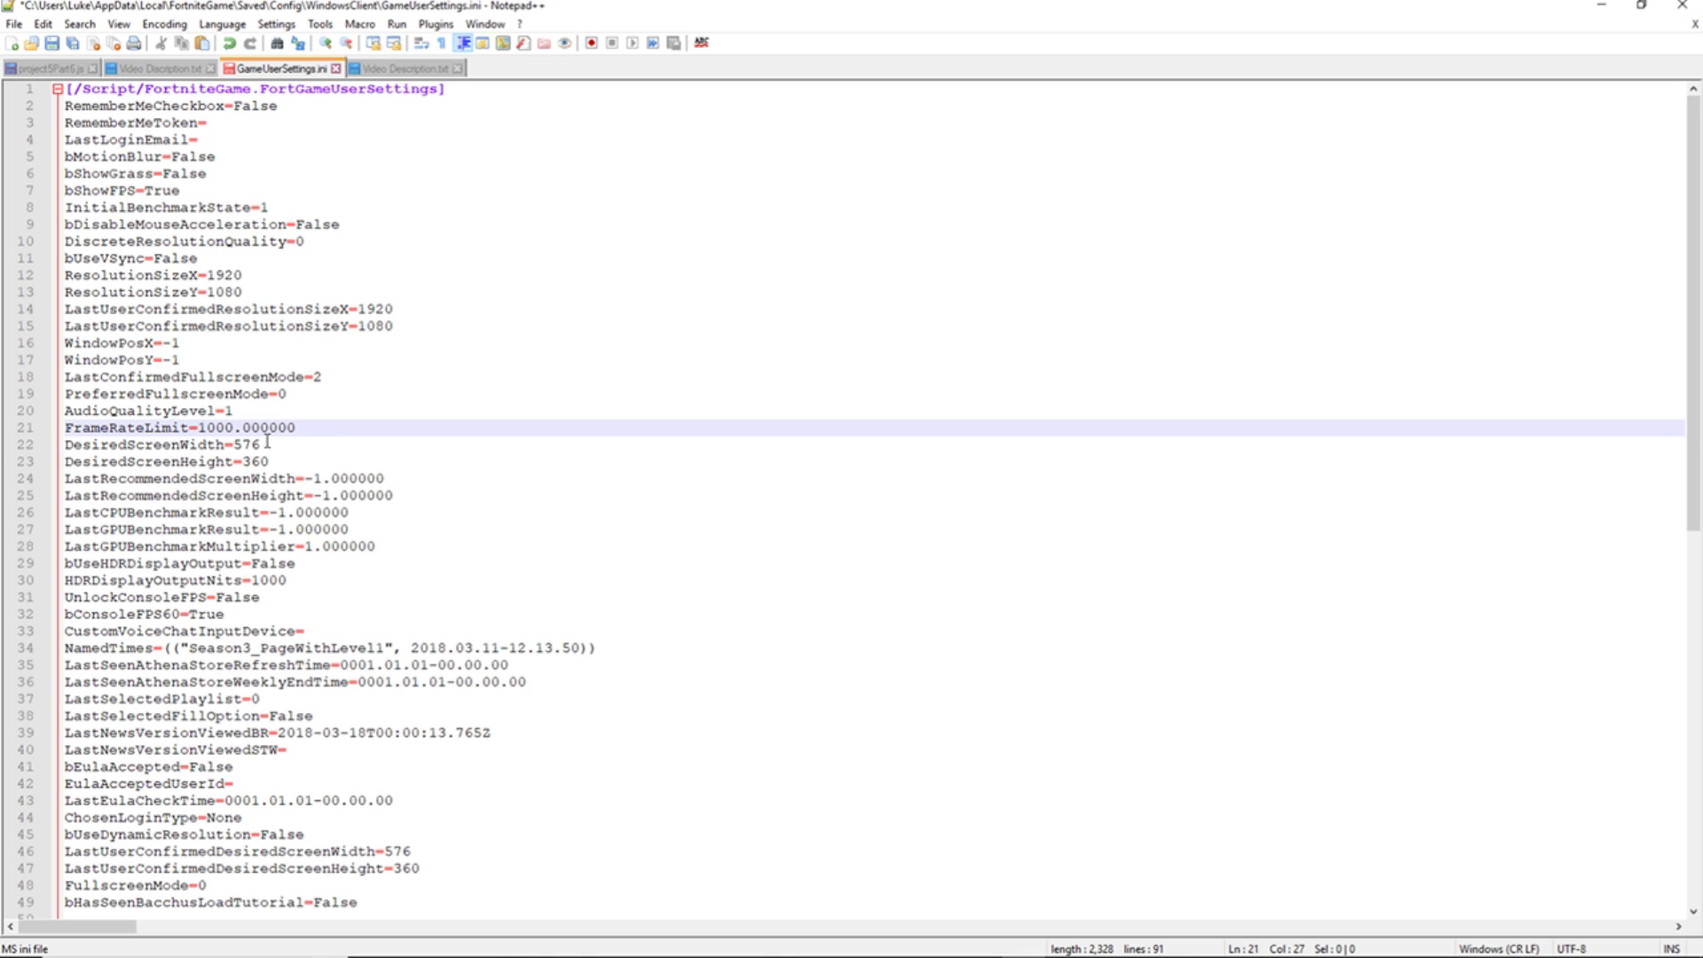
drag(307, 428, 71, 430)
key(End)
Step: Set DesiredScreenWidth to 1920 and DesiredScreenHeight to 1080
click(267, 444)
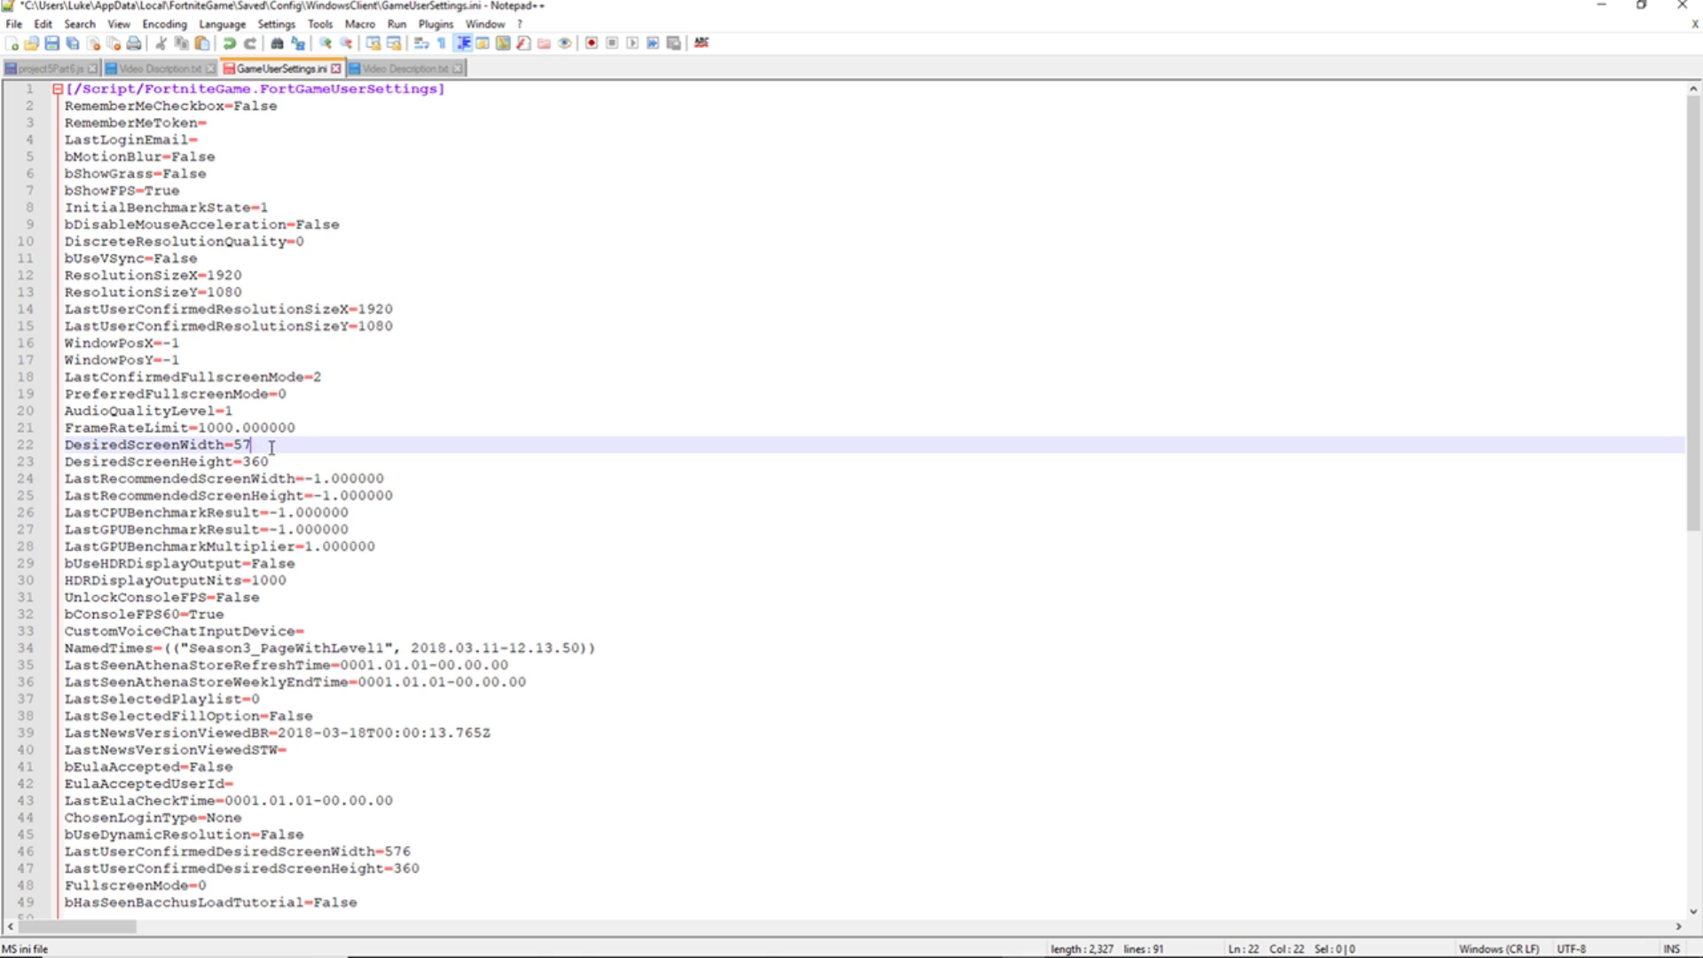
text(1920)
drag(269, 462, 240, 462)
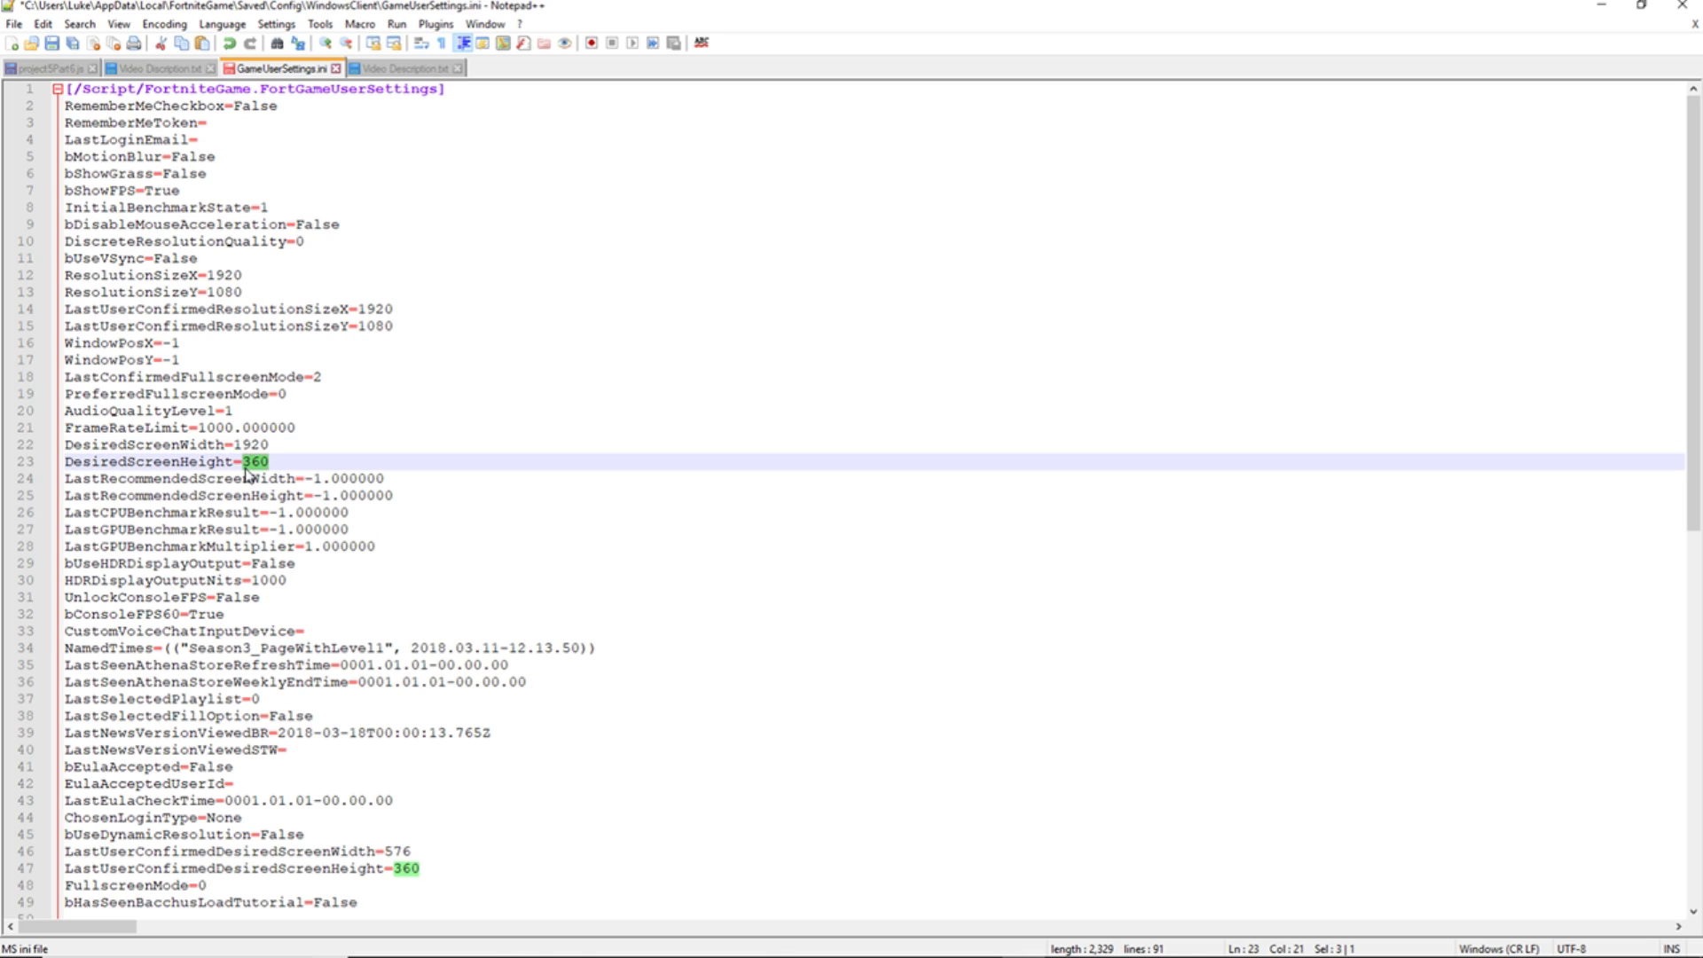
text(1080)
Step: Set LastUserConfirmedDesiredScreenWidth to 1920 and LastUserConfirmedDesiredScreenHeight to 1080
scroll(302, 430, down, 1)
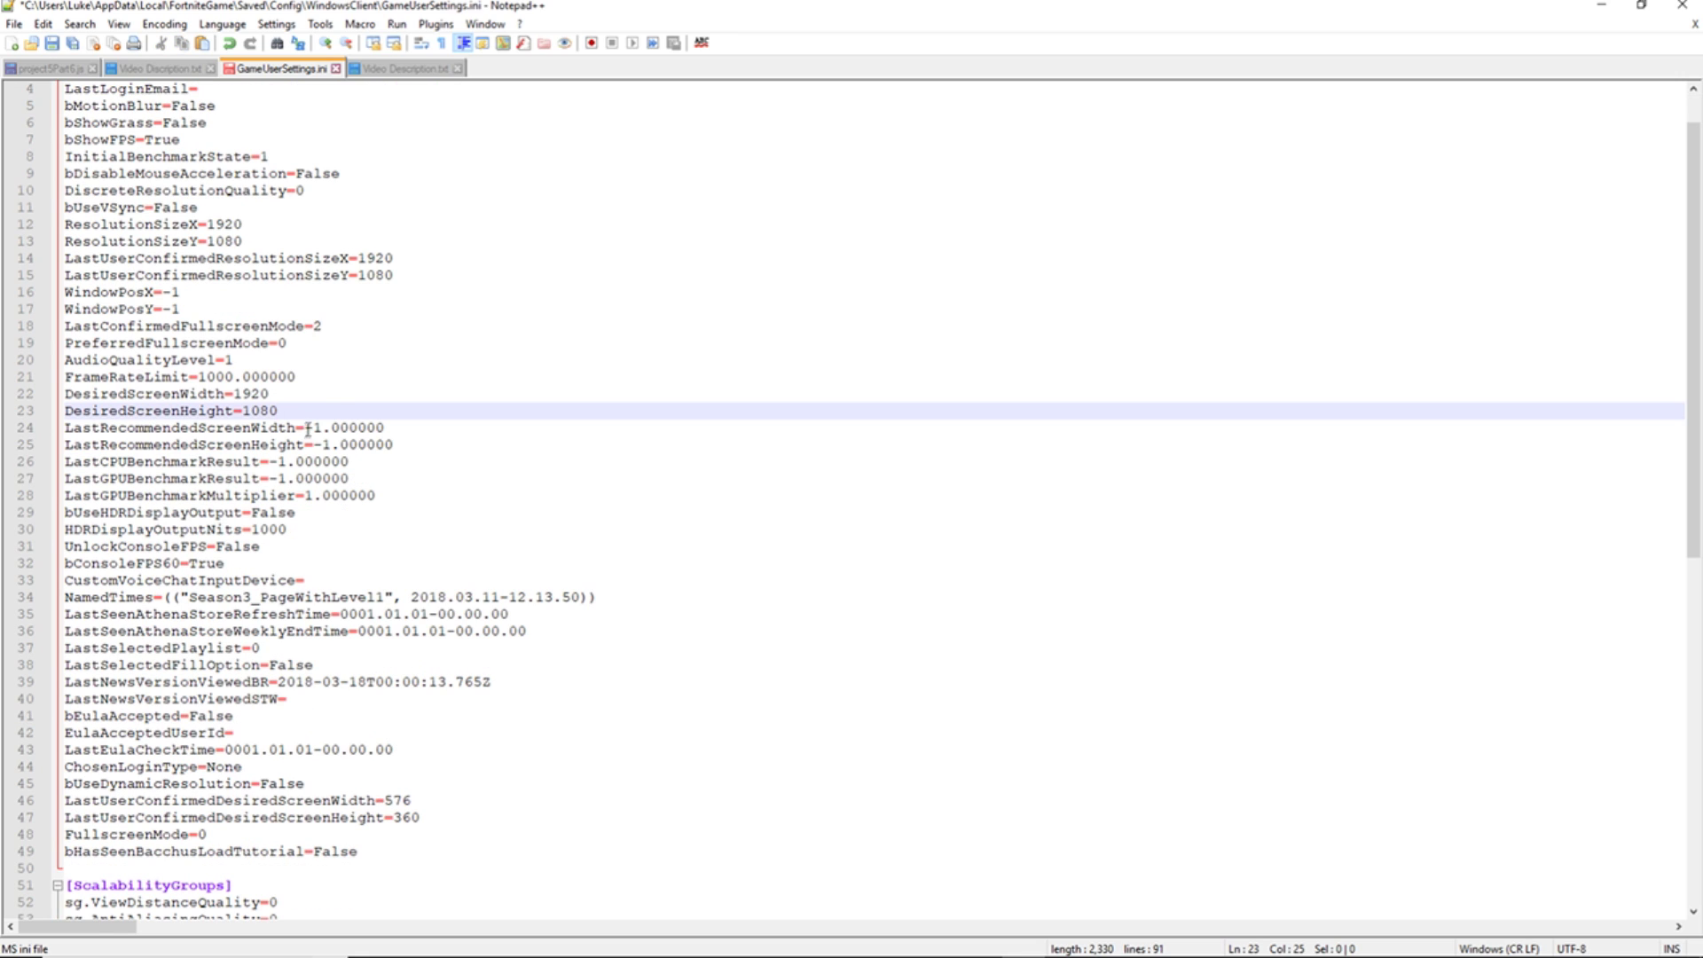
scroll(237, 428, down, 2)
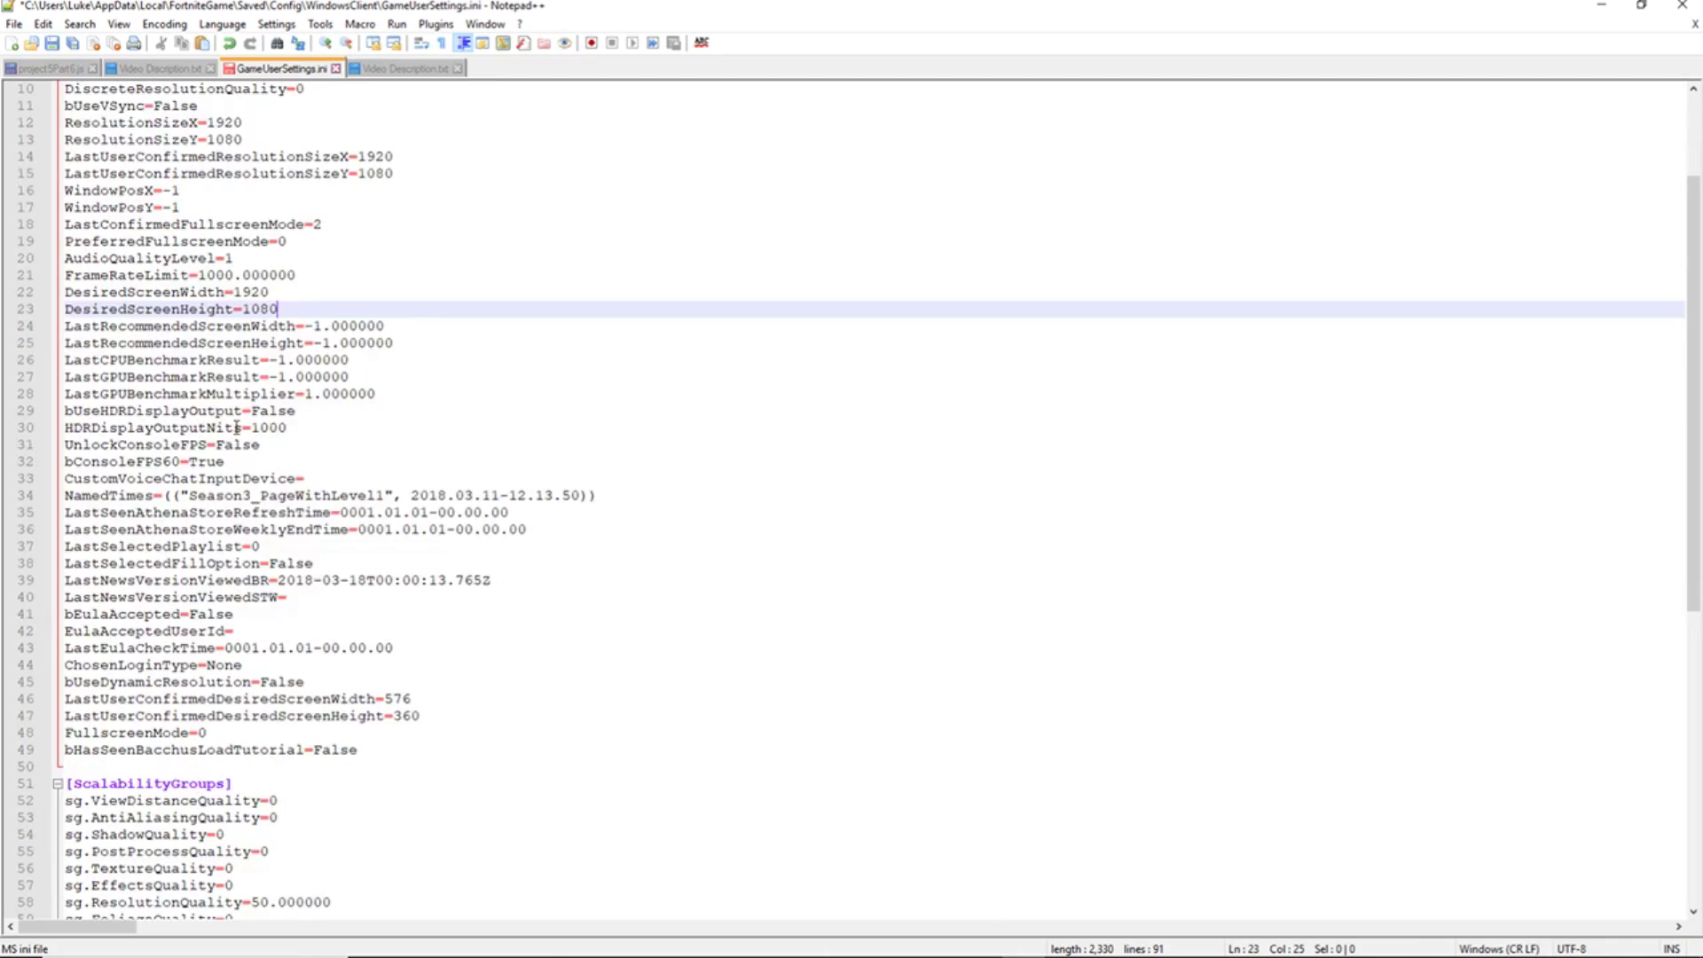
drag(411, 699, 383, 700)
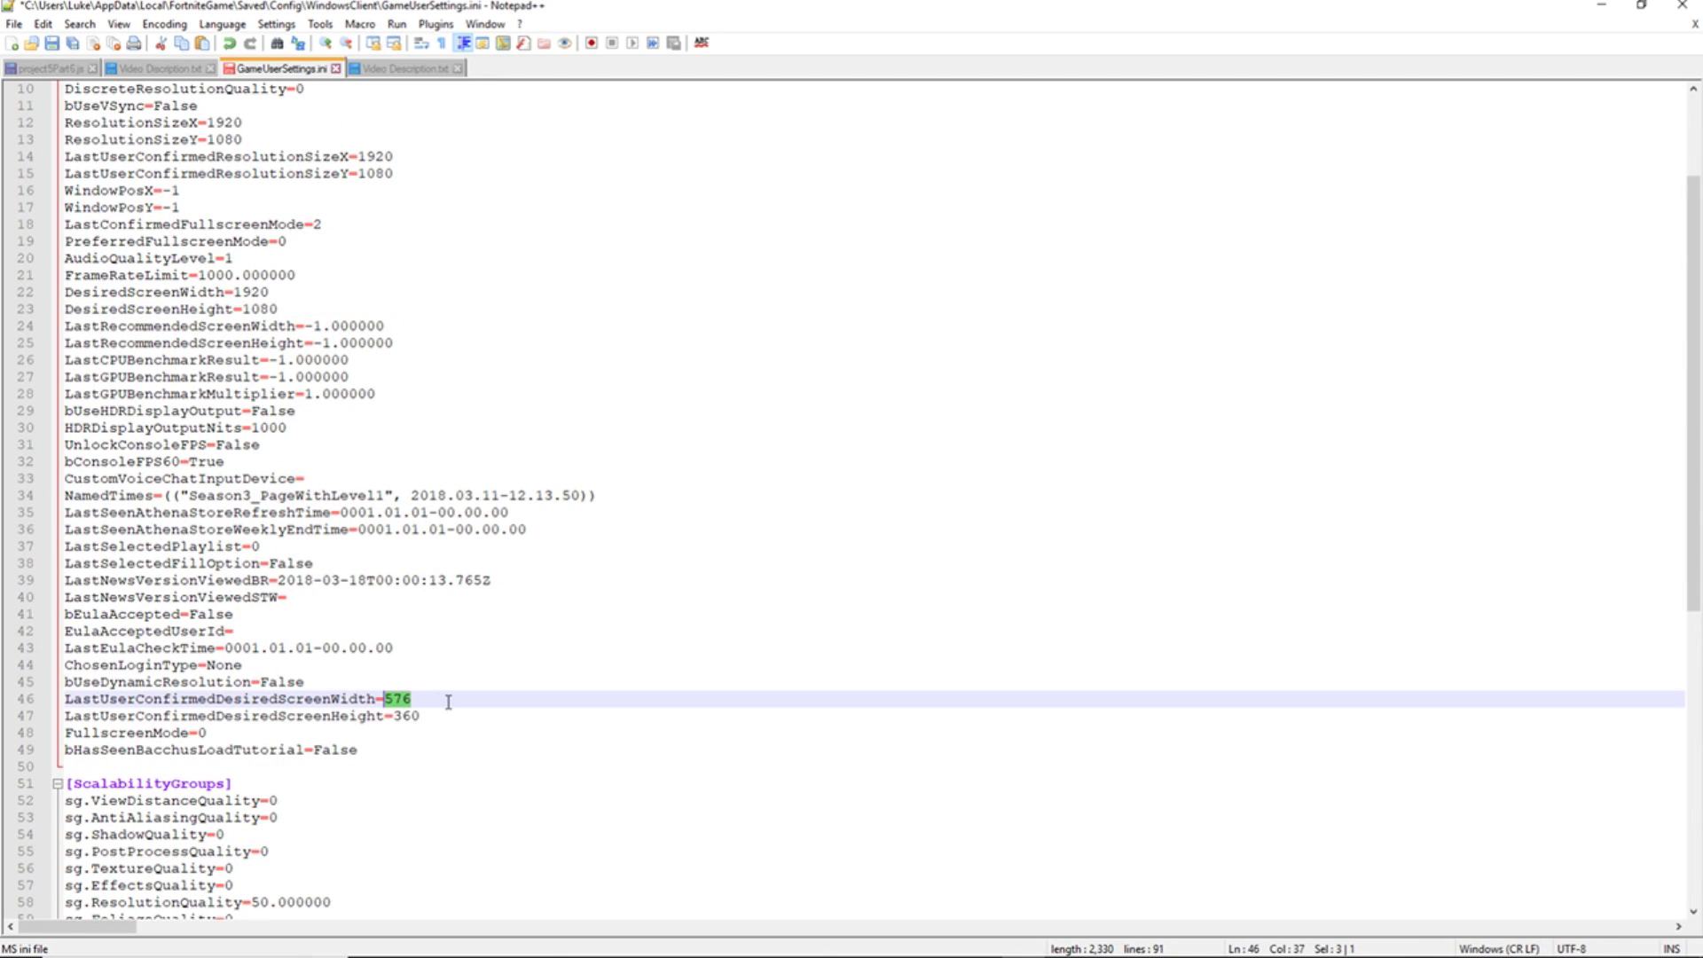
text(1920)
drag(433, 717, 391, 716)
text(1080)
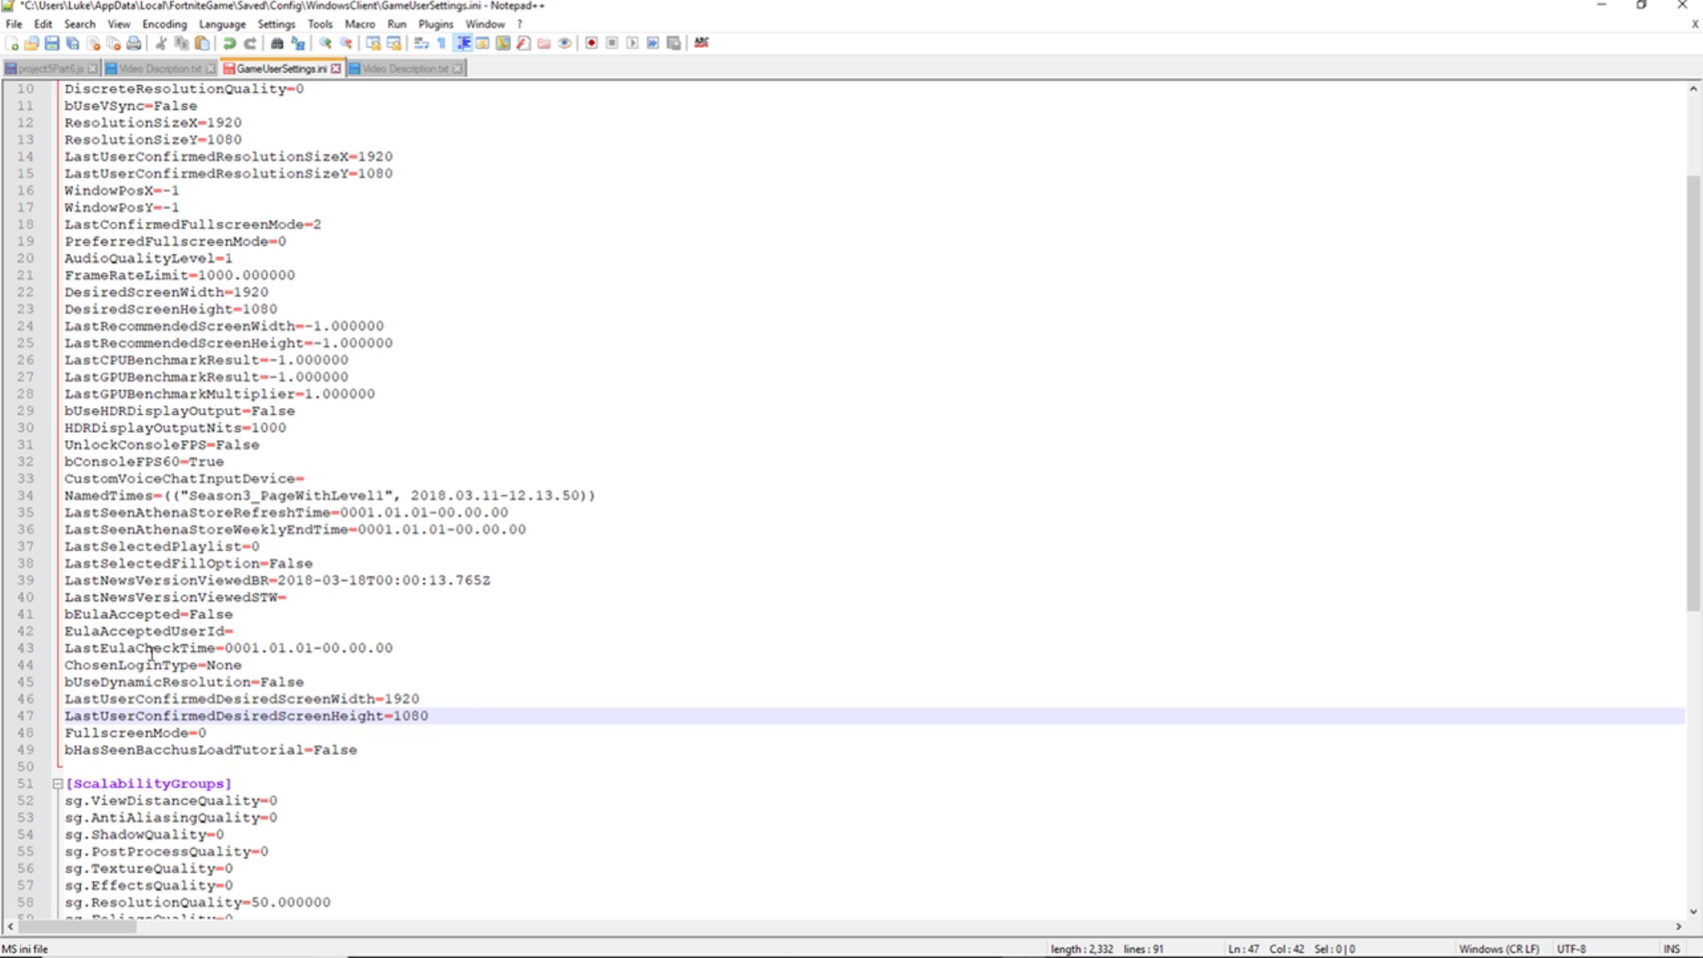
Step: Set sg.ResolutionQuality in the ScalabilityGroups section to 100.000000
scroll(151, 653, down, 6)
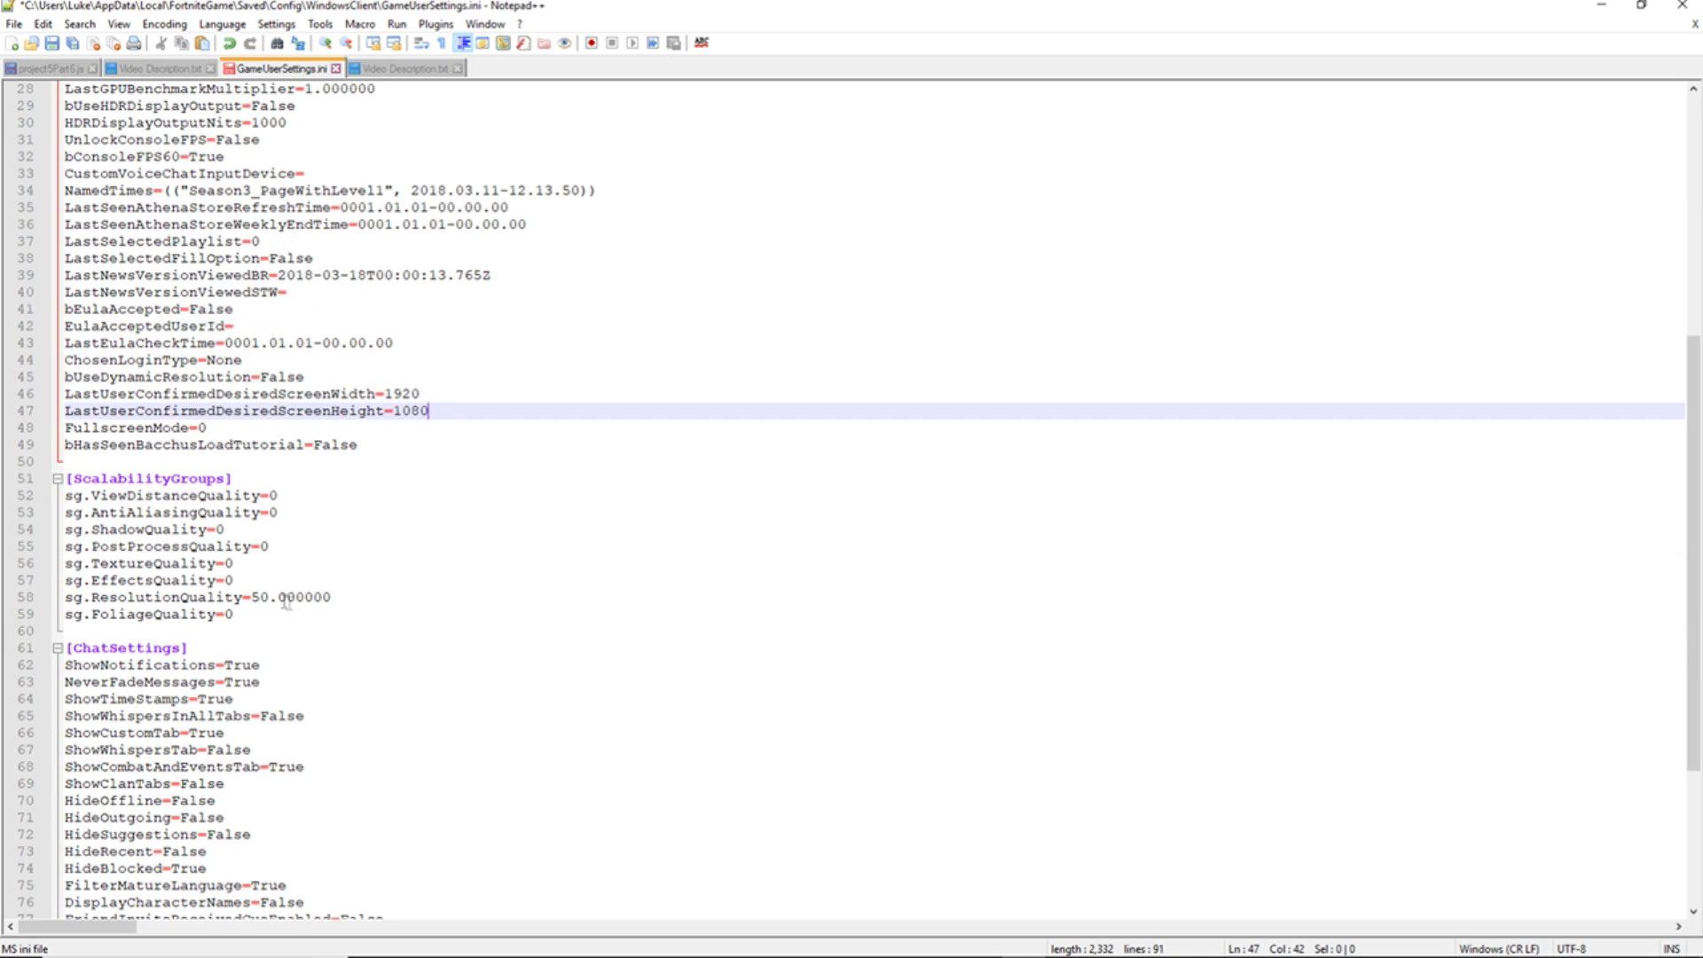
click(257, 599)
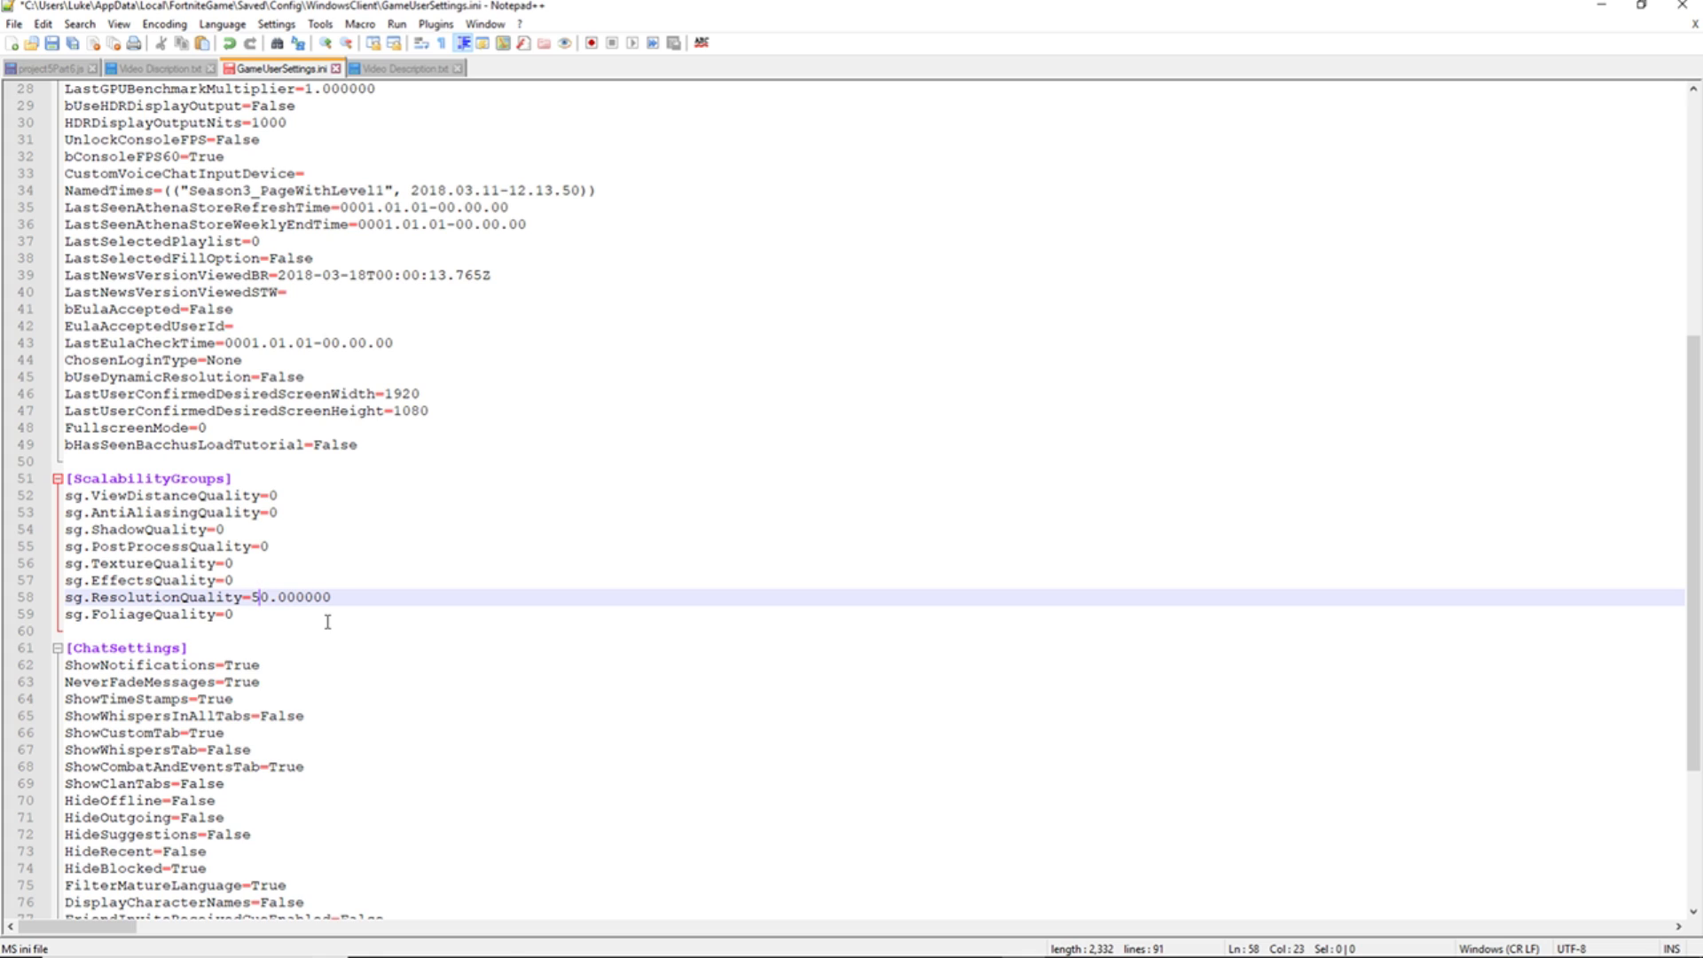
key(BackSpace)
text(10)
Step: Look over the rest of GameUserSettings.ini, save the file and close Notepad++
scroll(456, 642, down, 5)
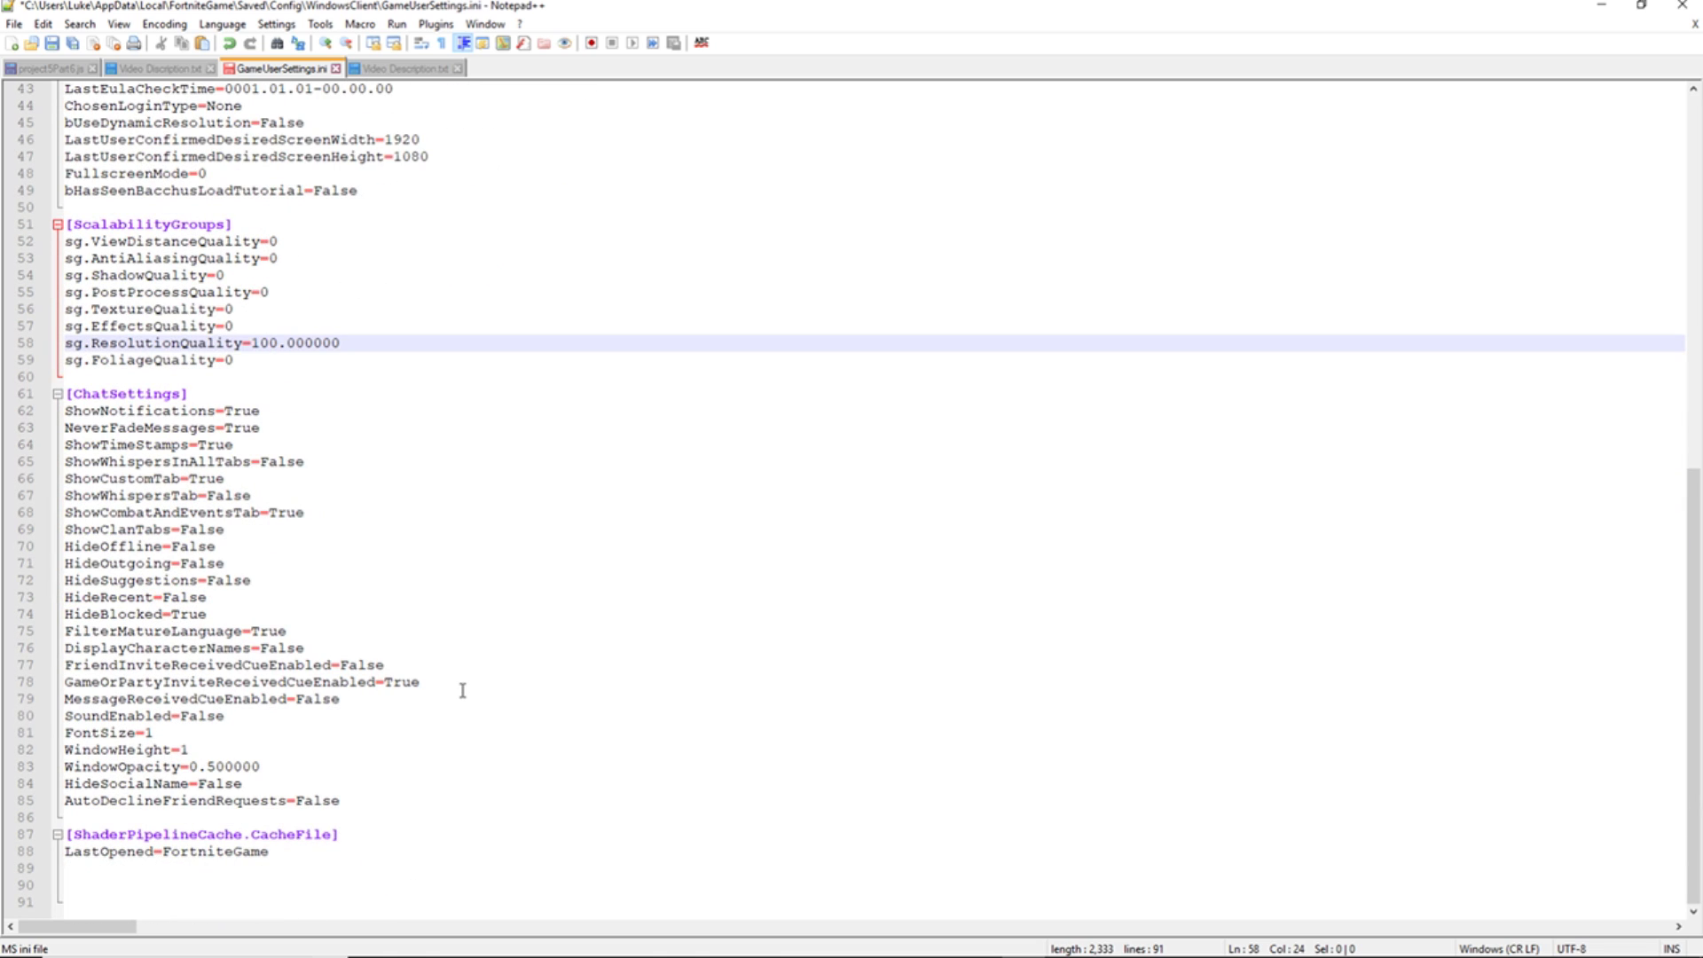
scroll(457, 474, up, 10)
scroll(445, 497, up, 1)
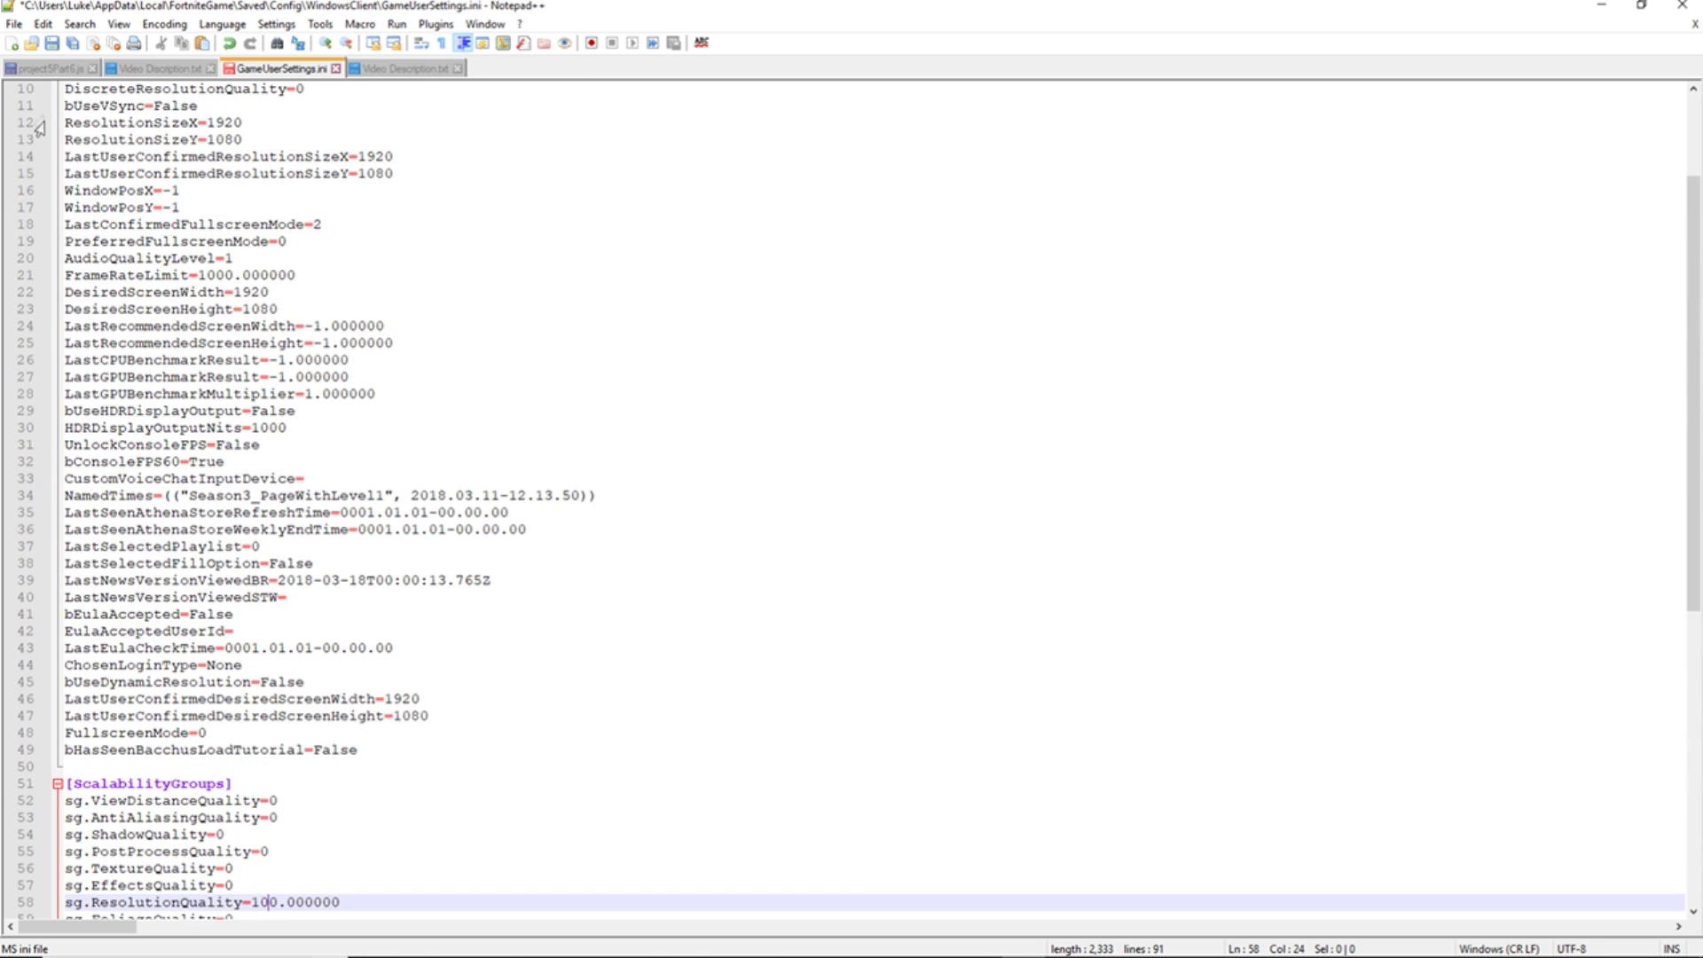
click(14, 24)
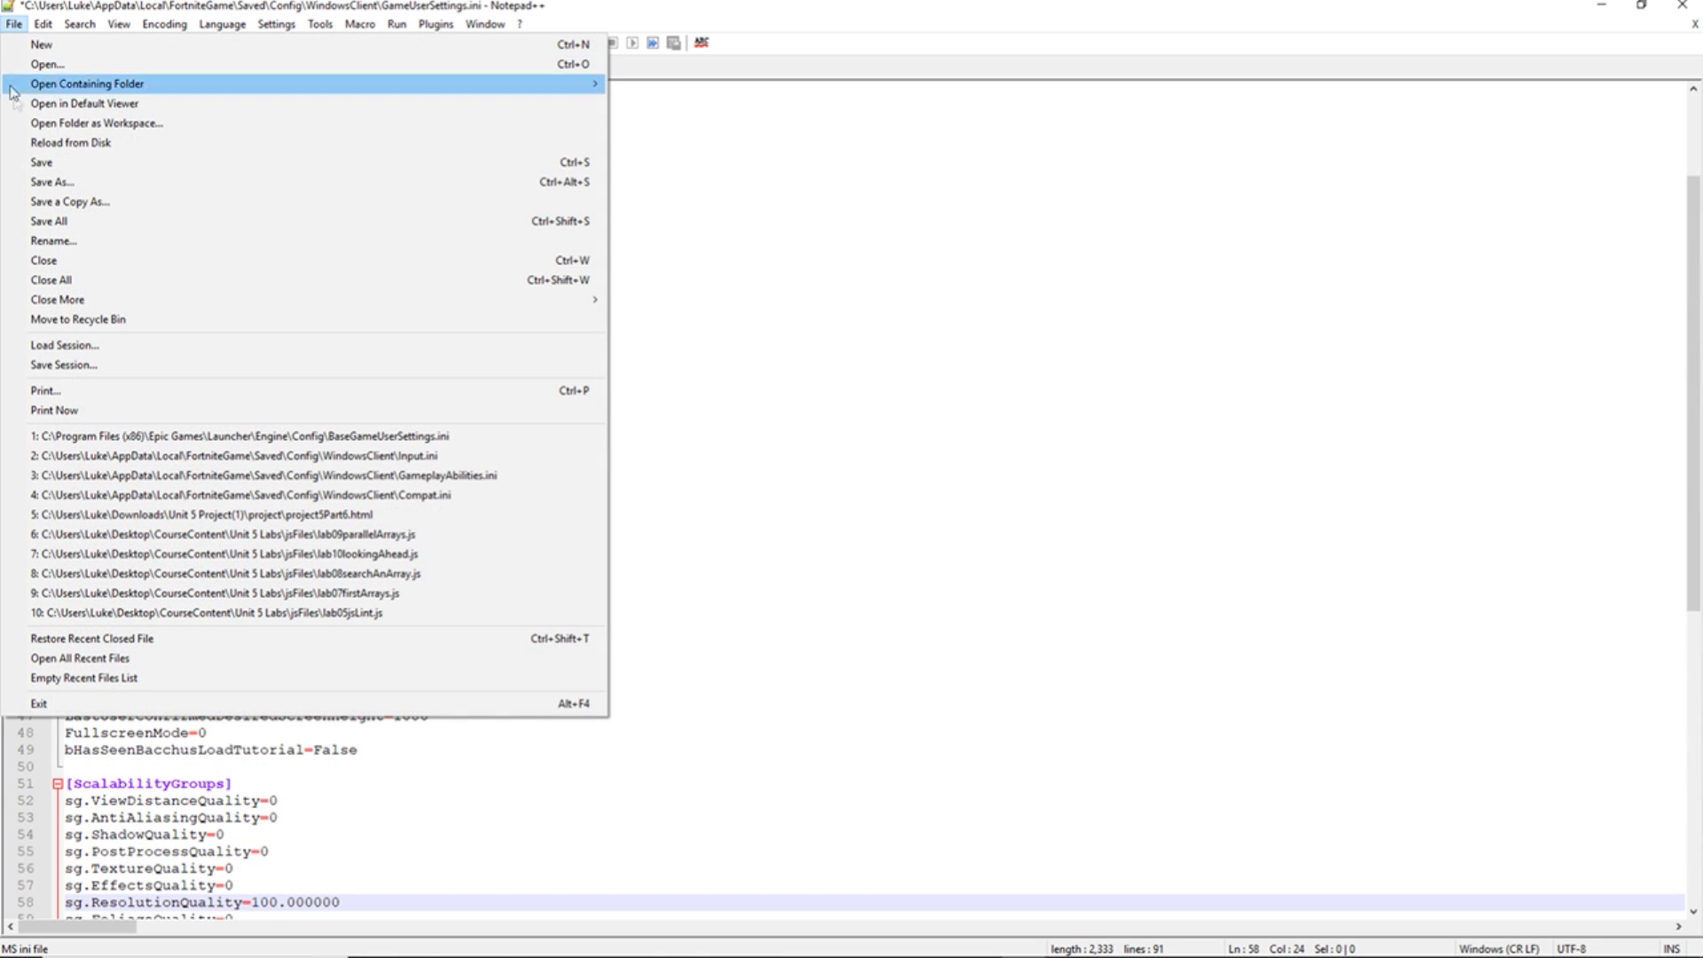
click(42, 164)
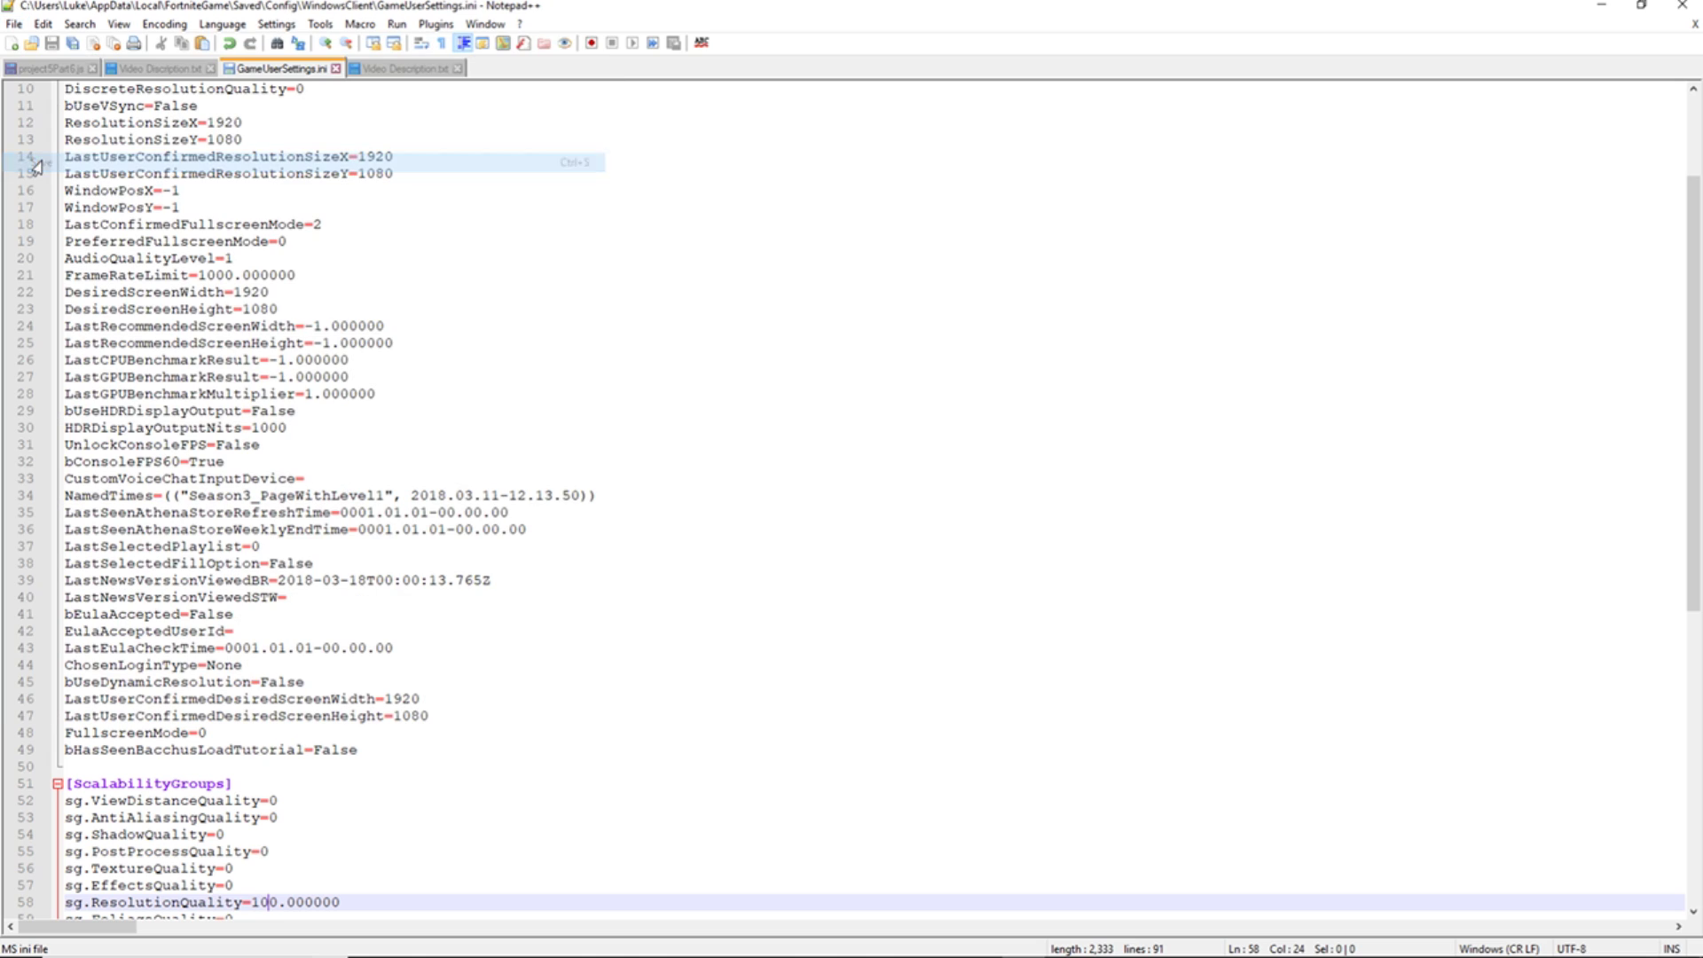
click(1685, 9)
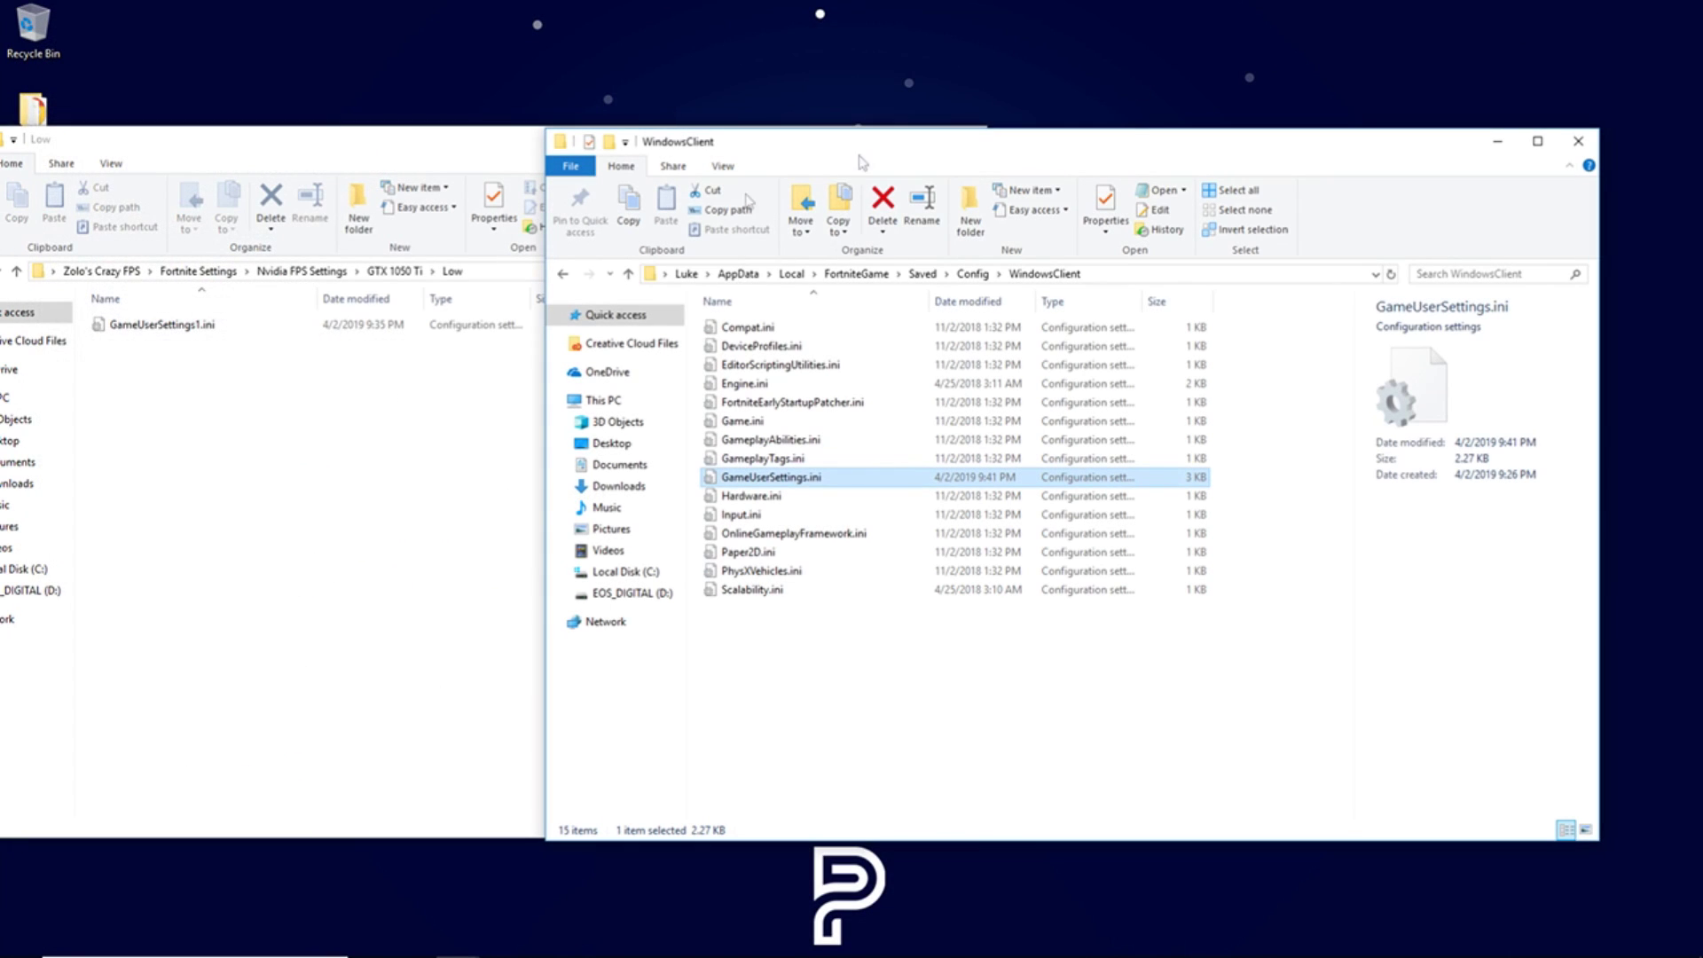
Step: Make GameUserSettings.ini in the WindowsClient folder read-only through its file properties
right_click(739, 481)
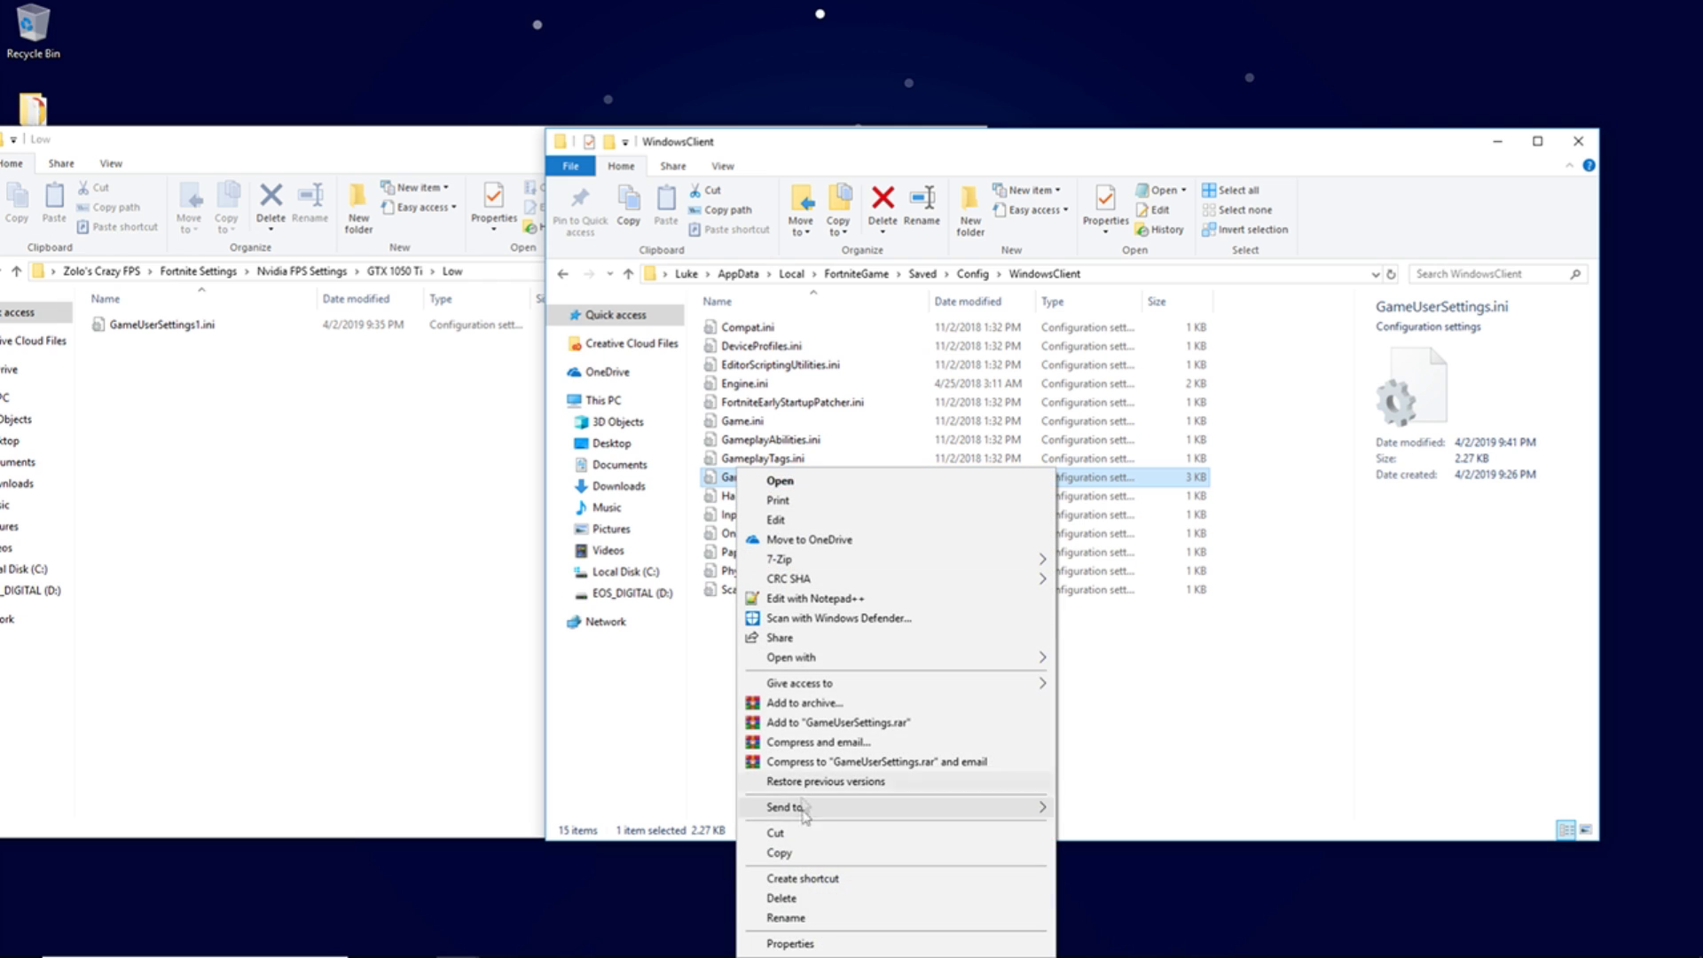
click(789, 944)
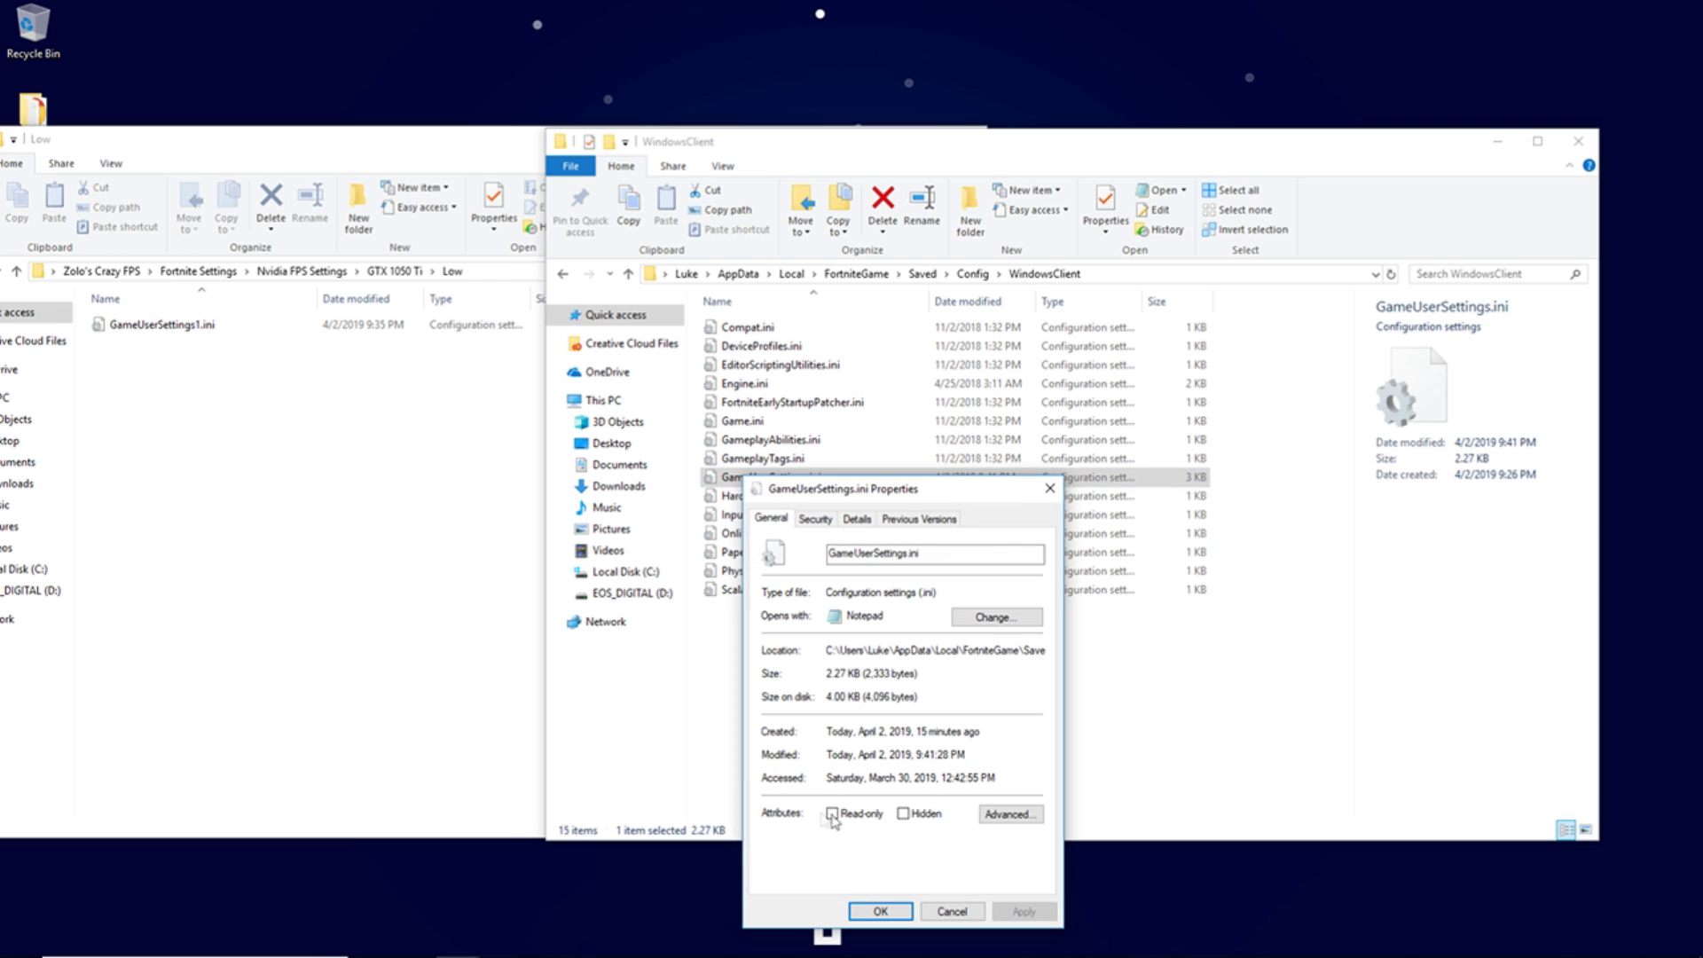
click(832, 814)
click(1023, 913)
click(880, 912)
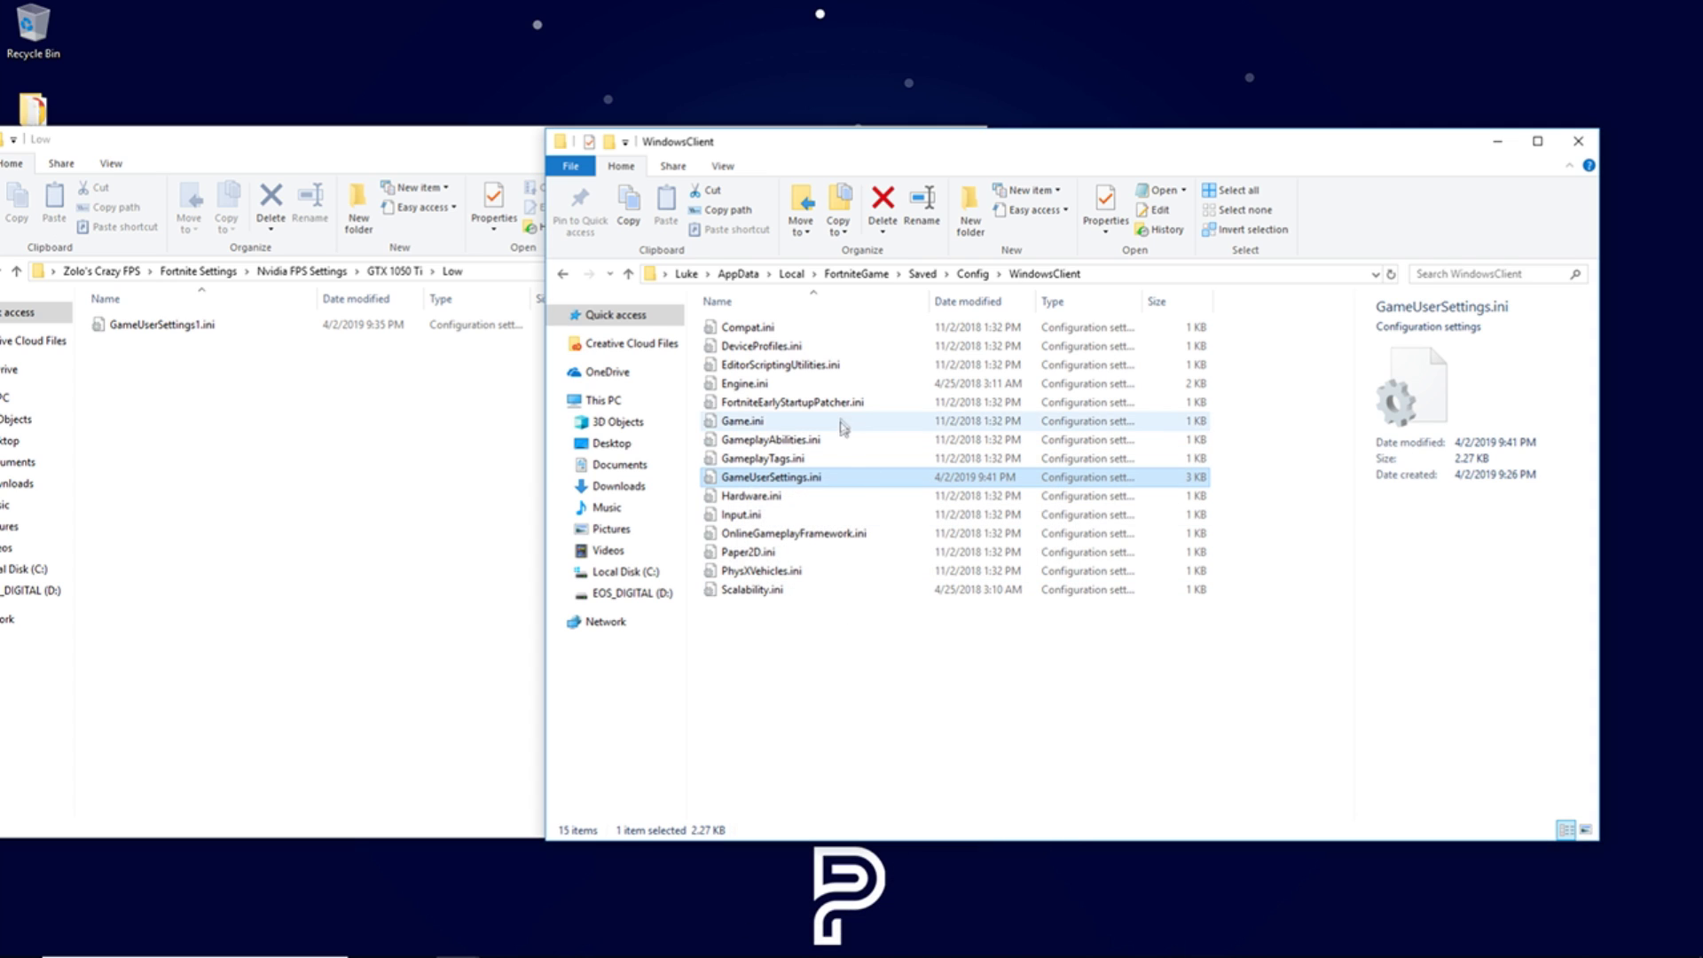
Step: Close both folder windows and open the Command Line and Ultimate Performance text document from the desktop's Zolo's Crazy FPS folder
click(1578, 141)
click(966, 138)
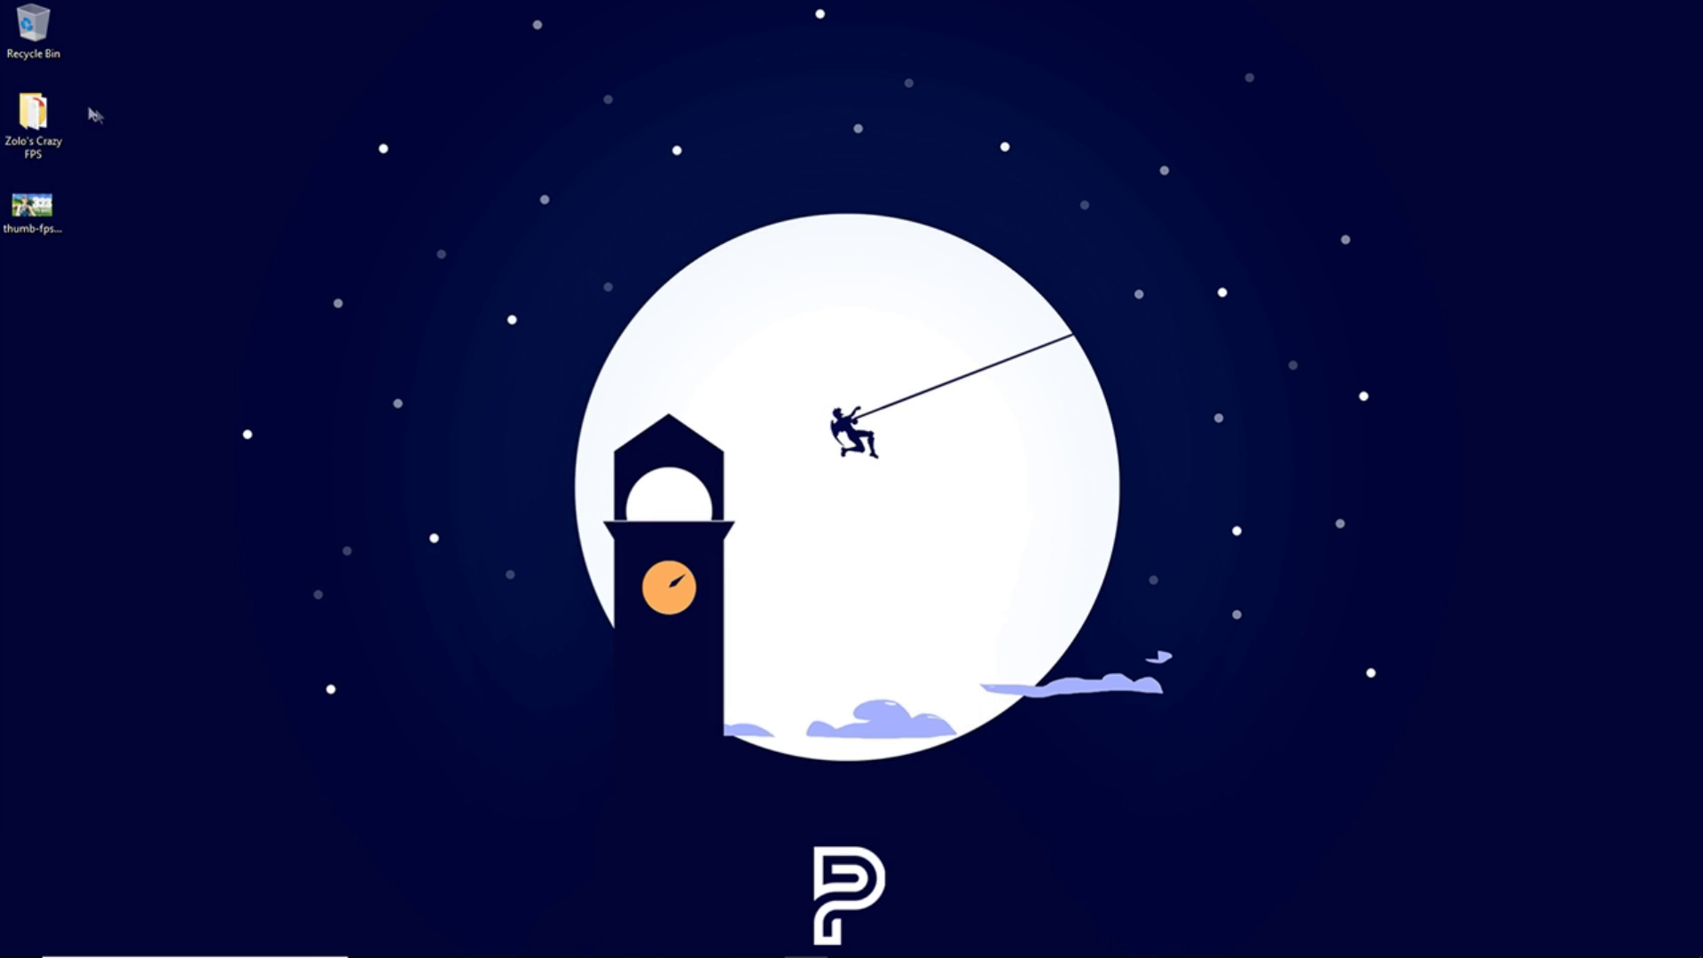
double_click(55, 122)
drag(589, 152, 890, 163)
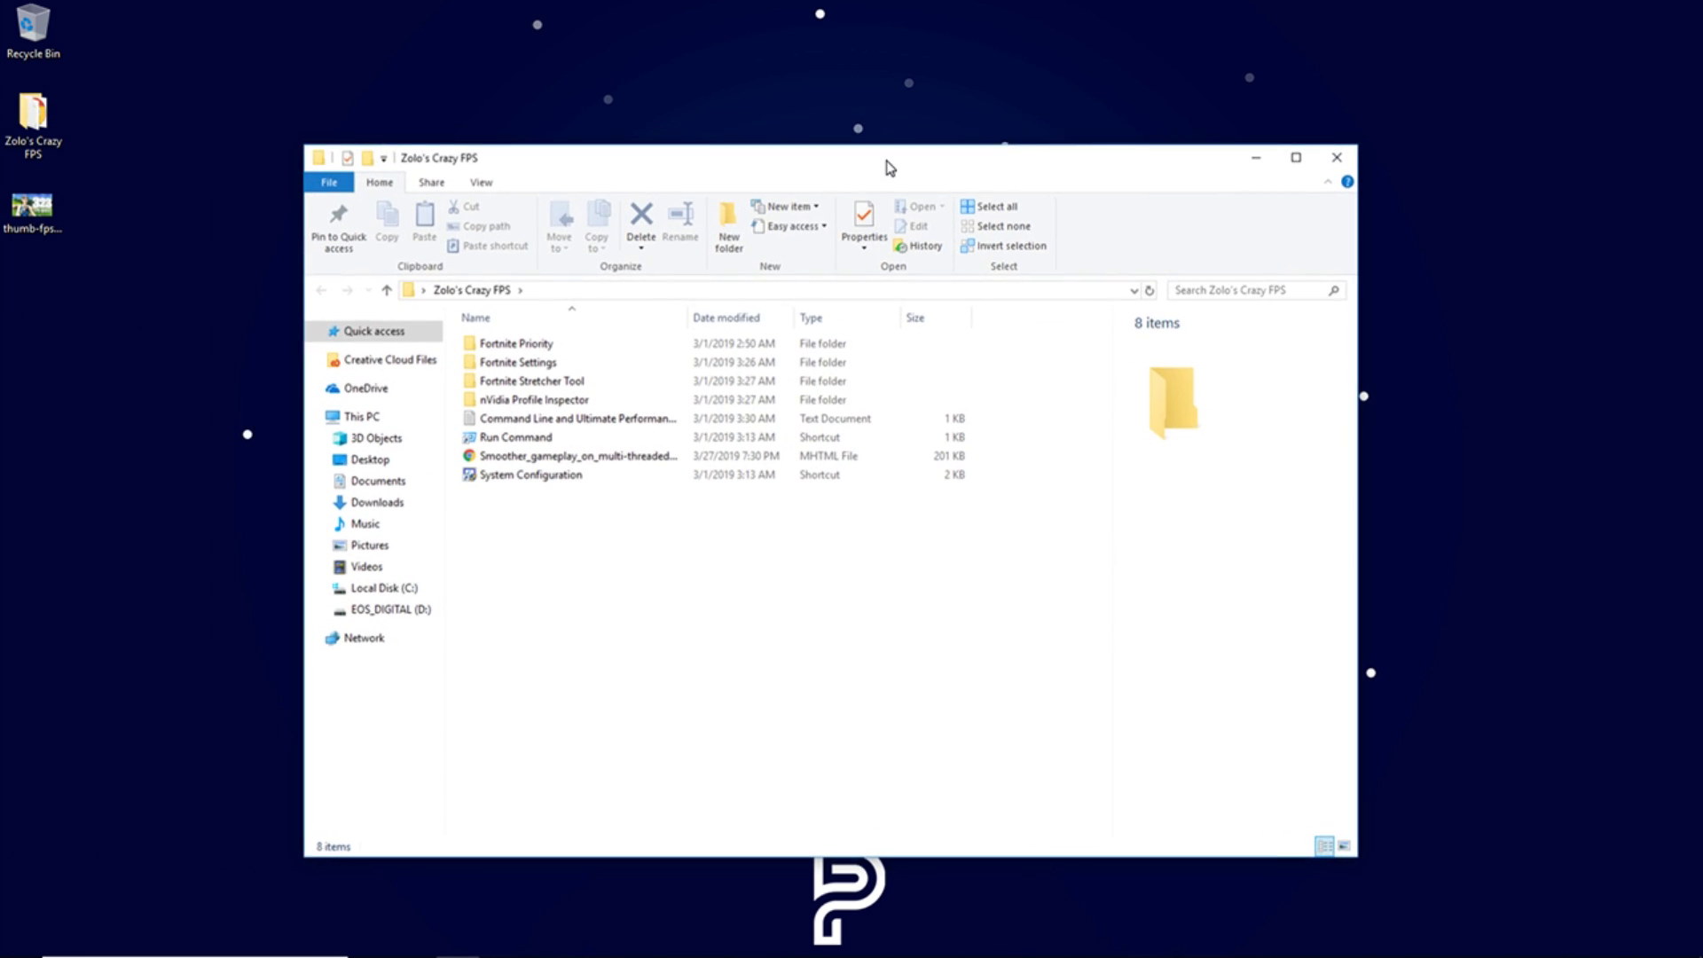
double_click(575, 415)
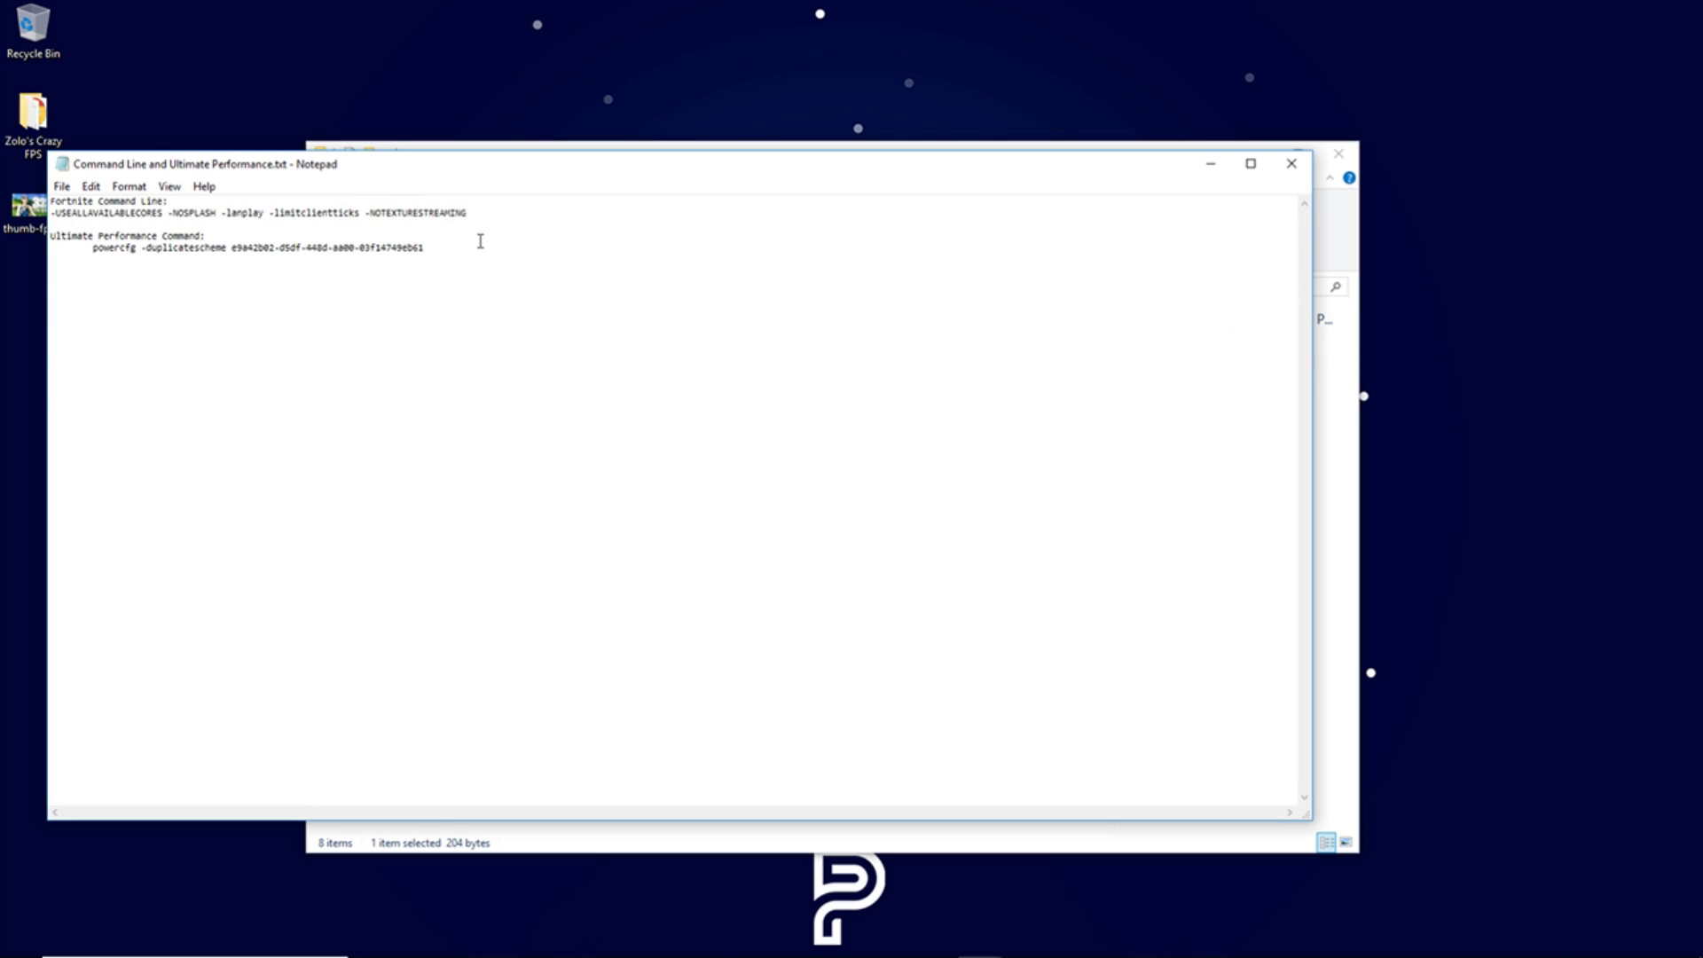
Step: Copy the Ultimate Performance powercfg -duplicatescheme command from the text document and close Notepad
drag(446, 246, 93, 248)
key(ctrl+c)
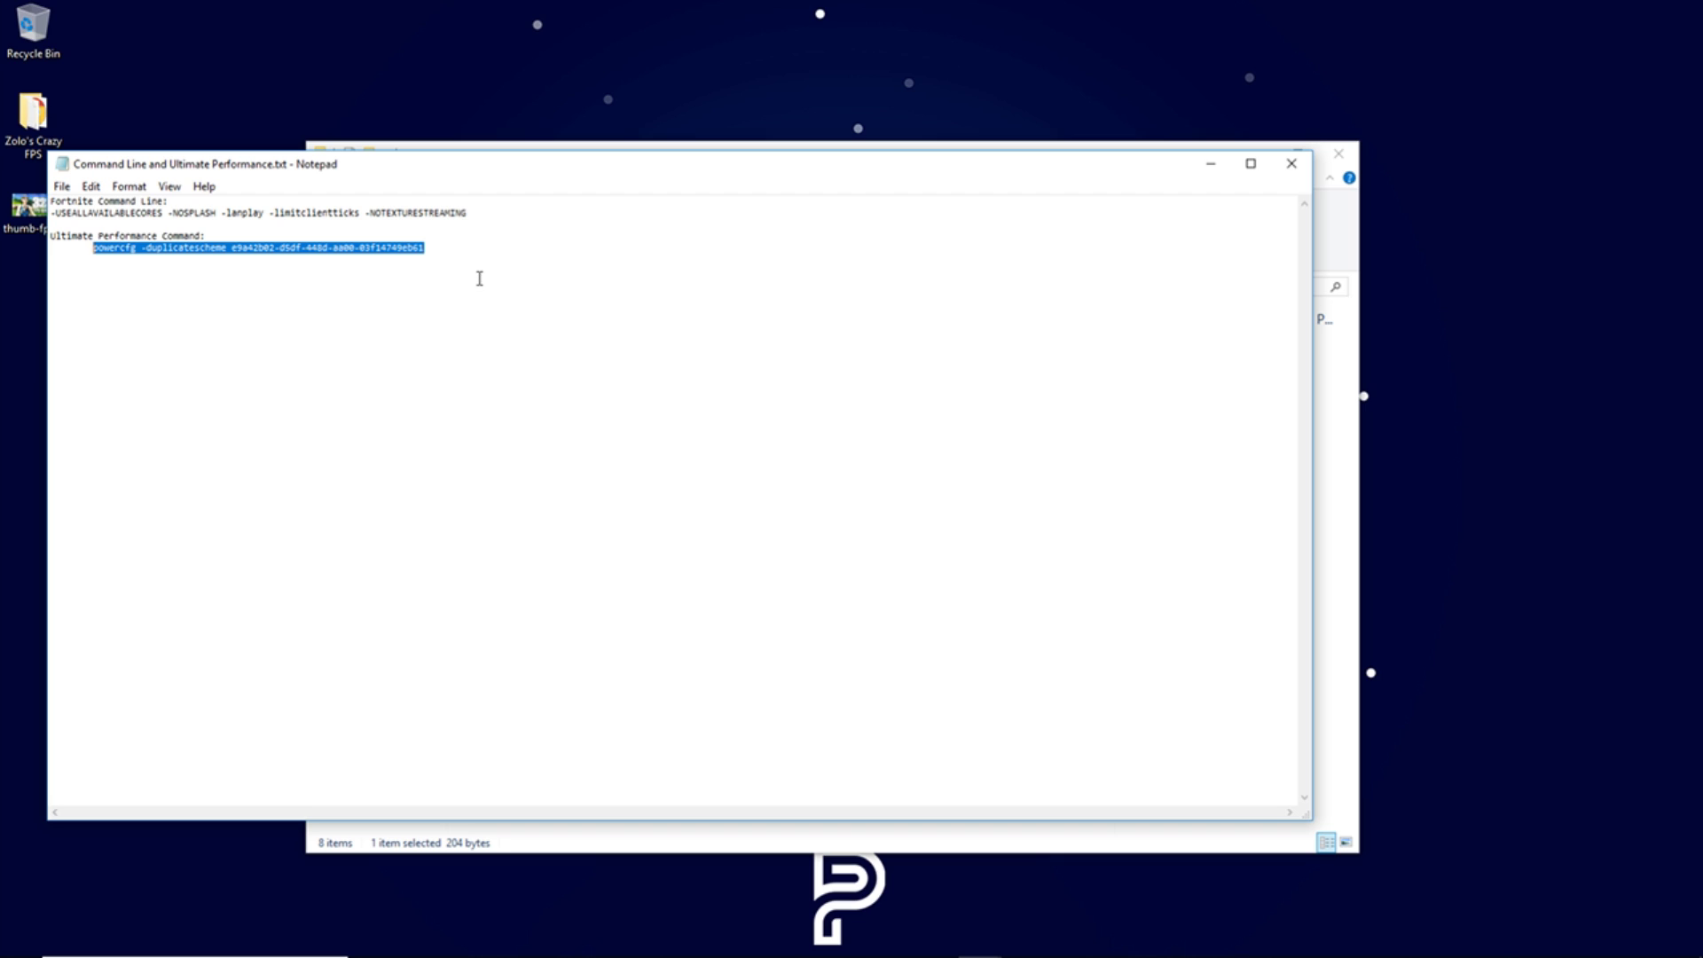
drag(899, 169, 1046, 206)
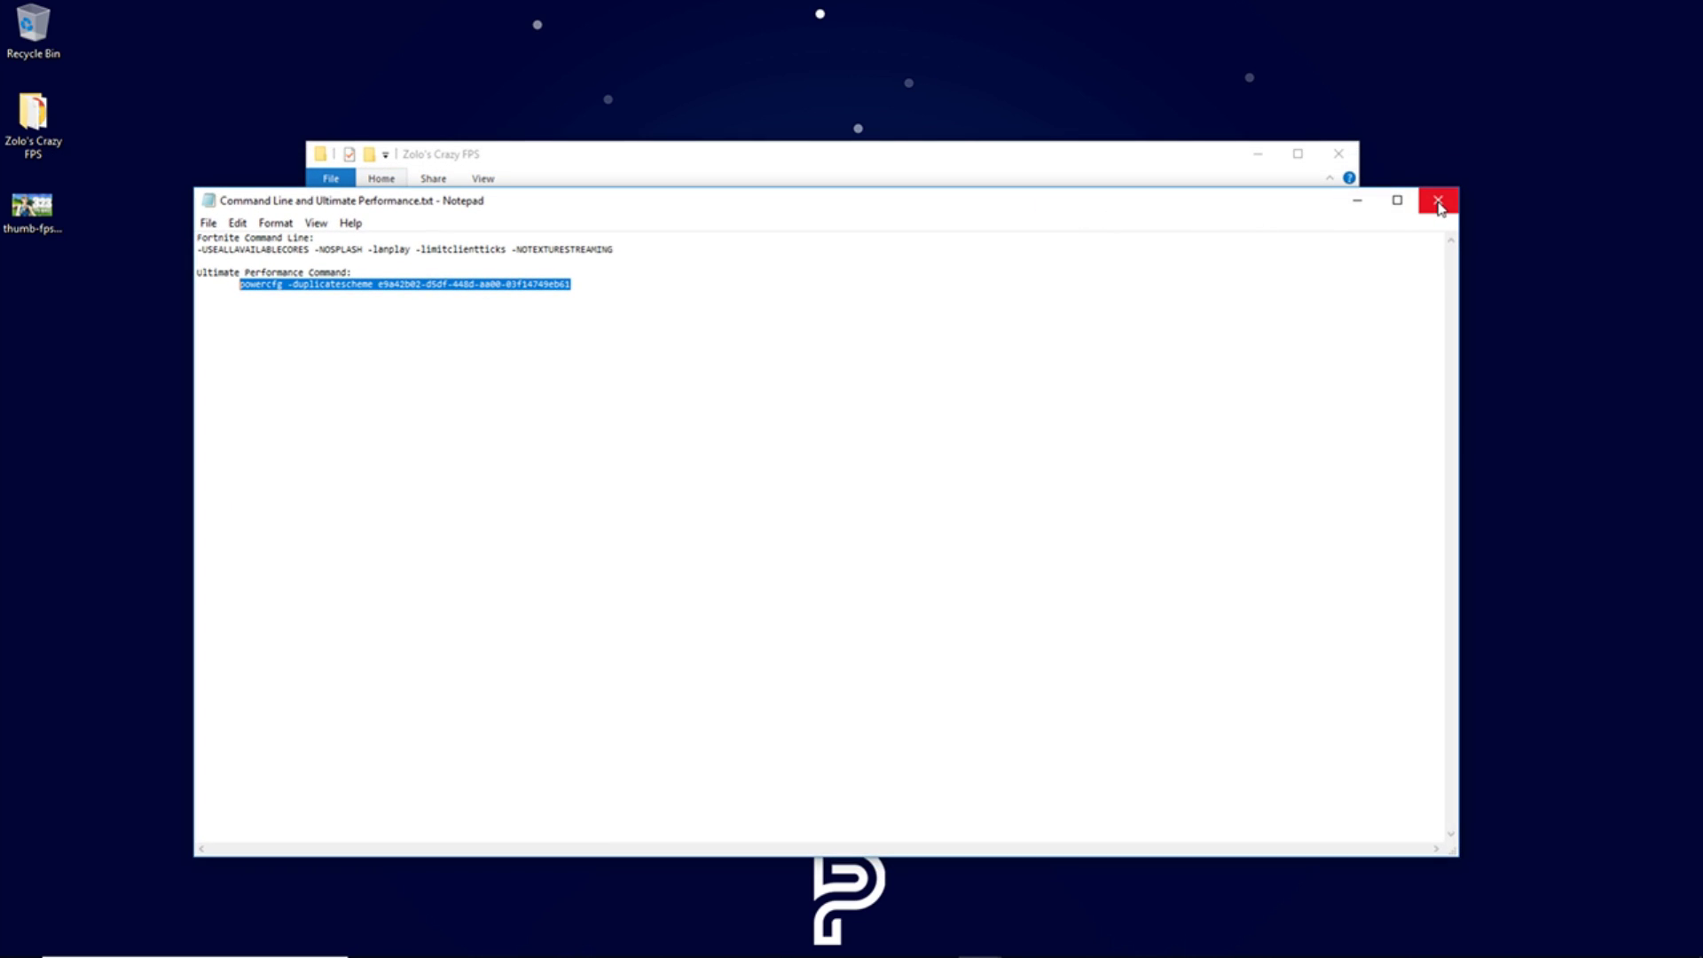
click(368, 286)
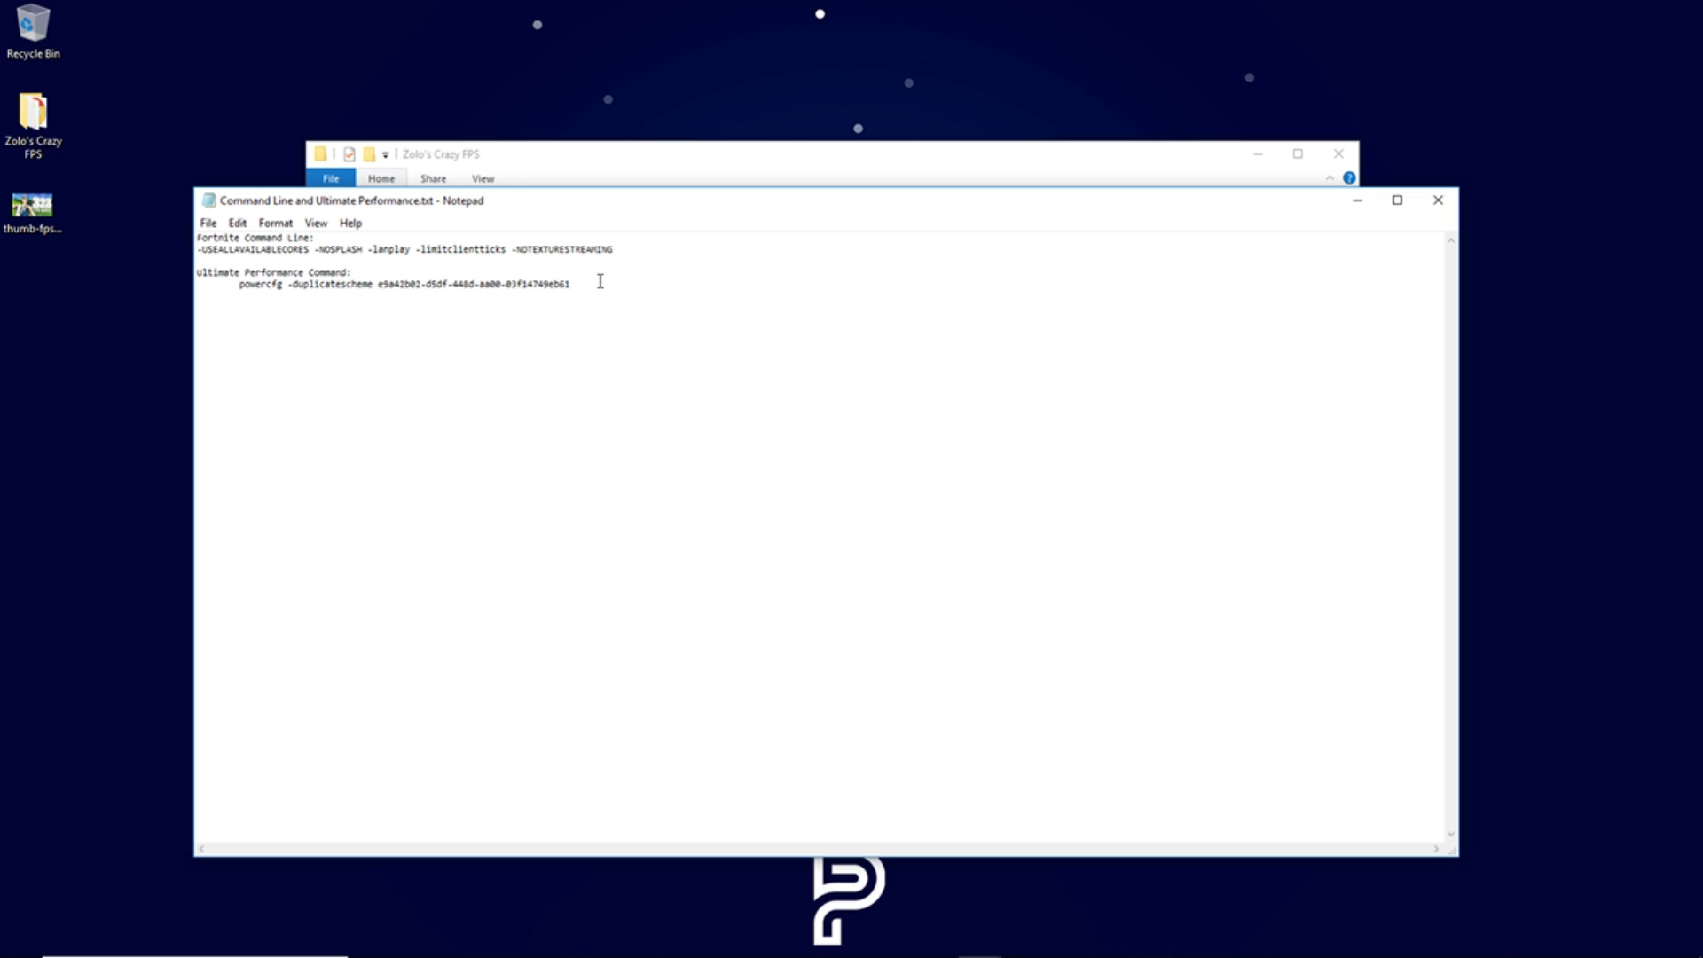
click(1438, 200)
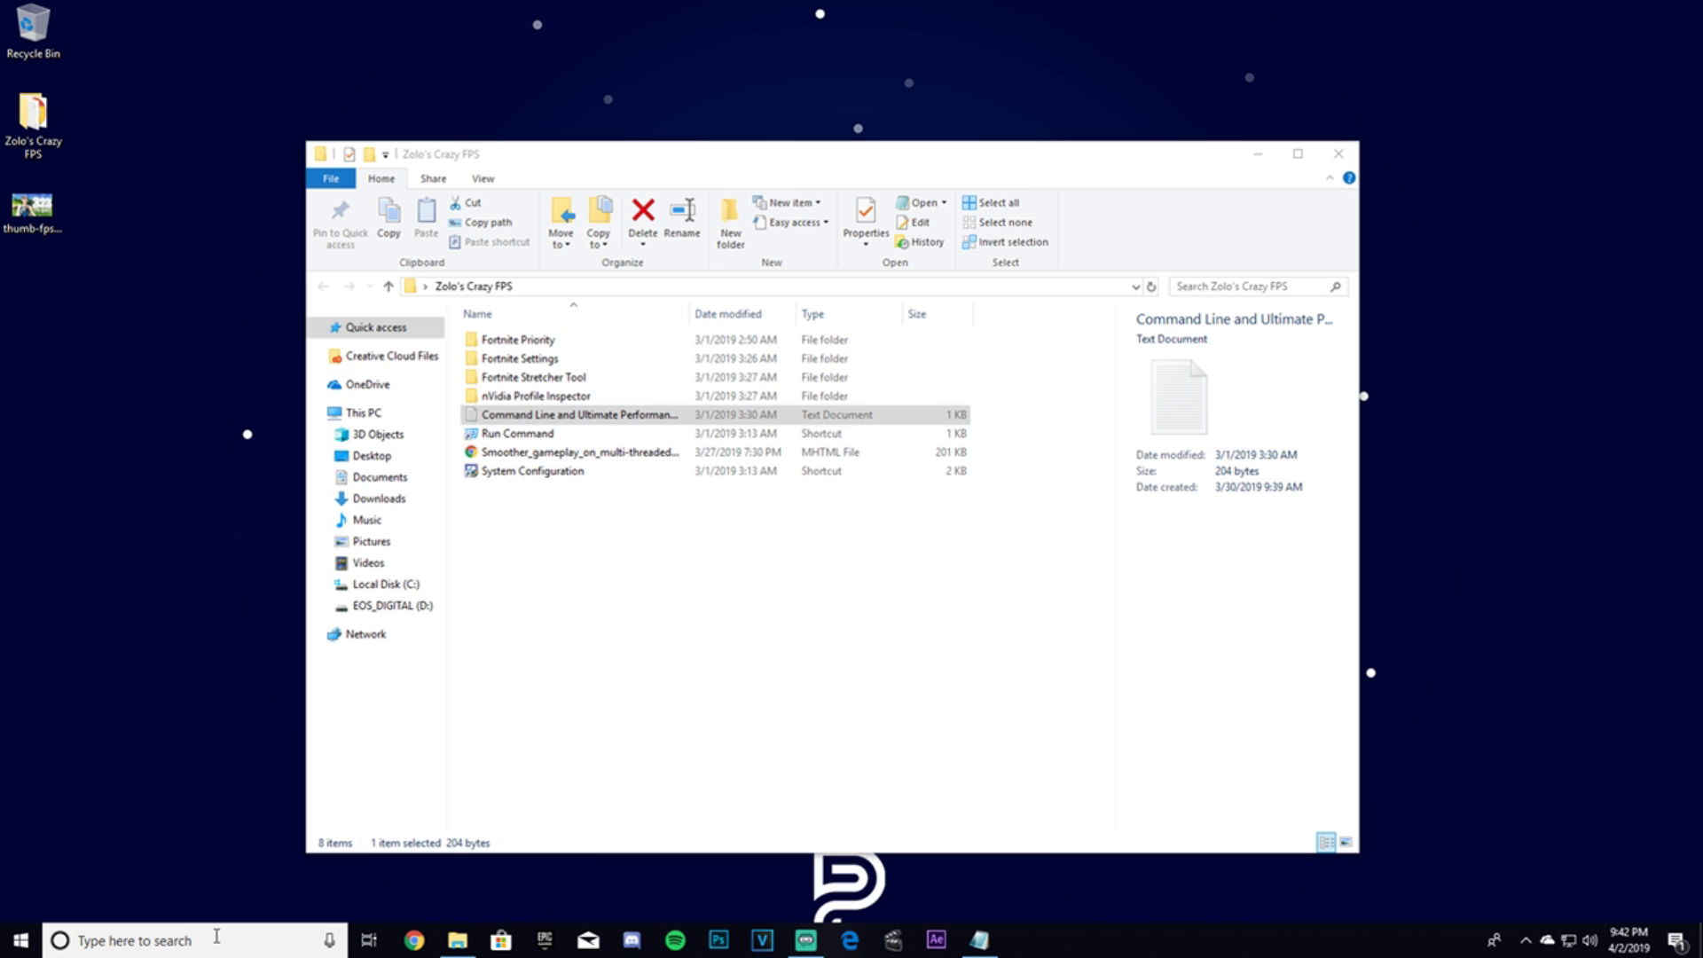
Step: Open a command prompt, run powercfg -duplicatescheme e9a42b02-d5df-448d-aa00-03f14749eb61, and close the console
click(217, 942)
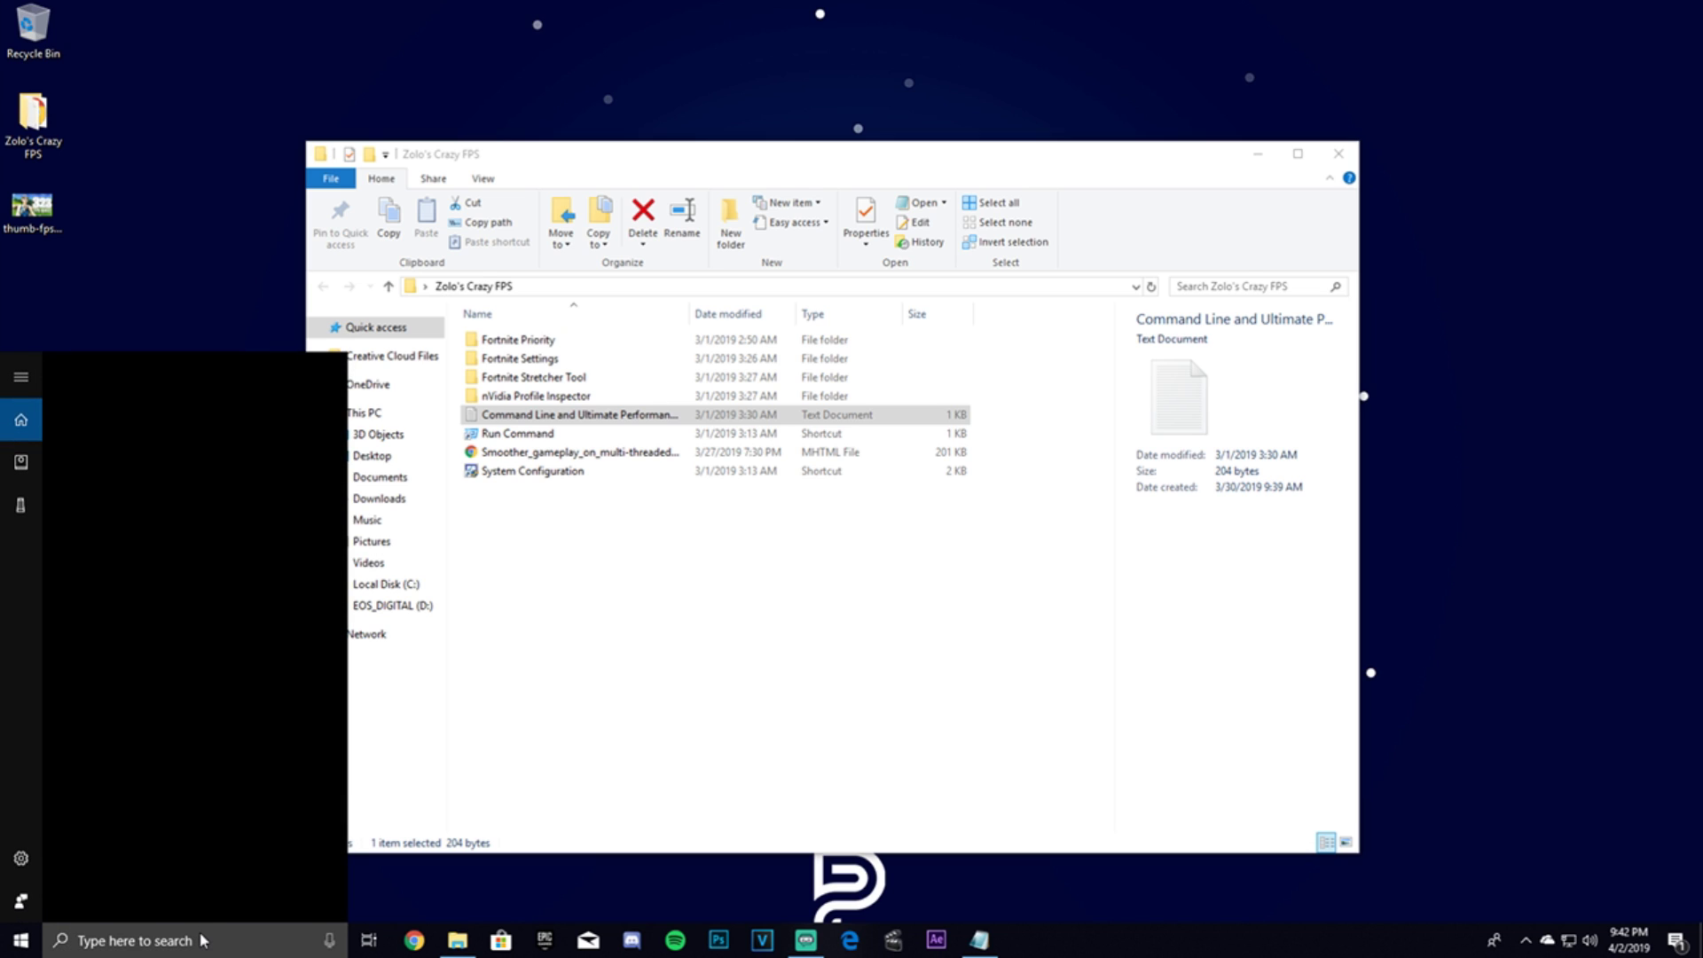
text(cmd)
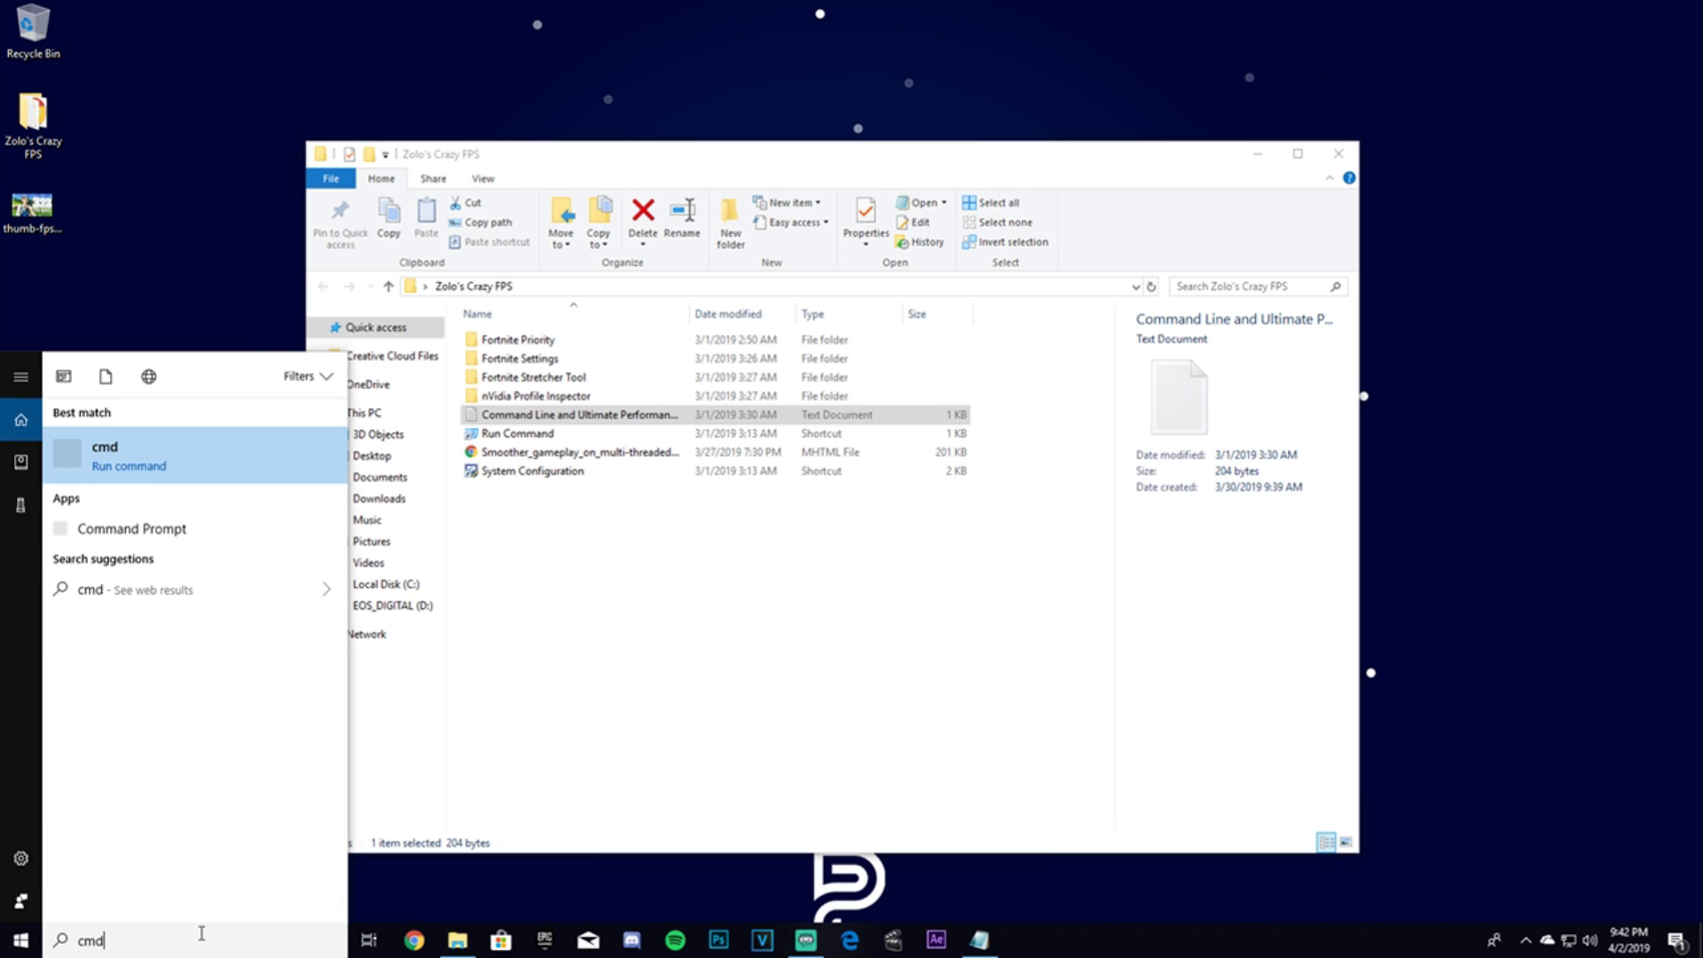
key(Return)
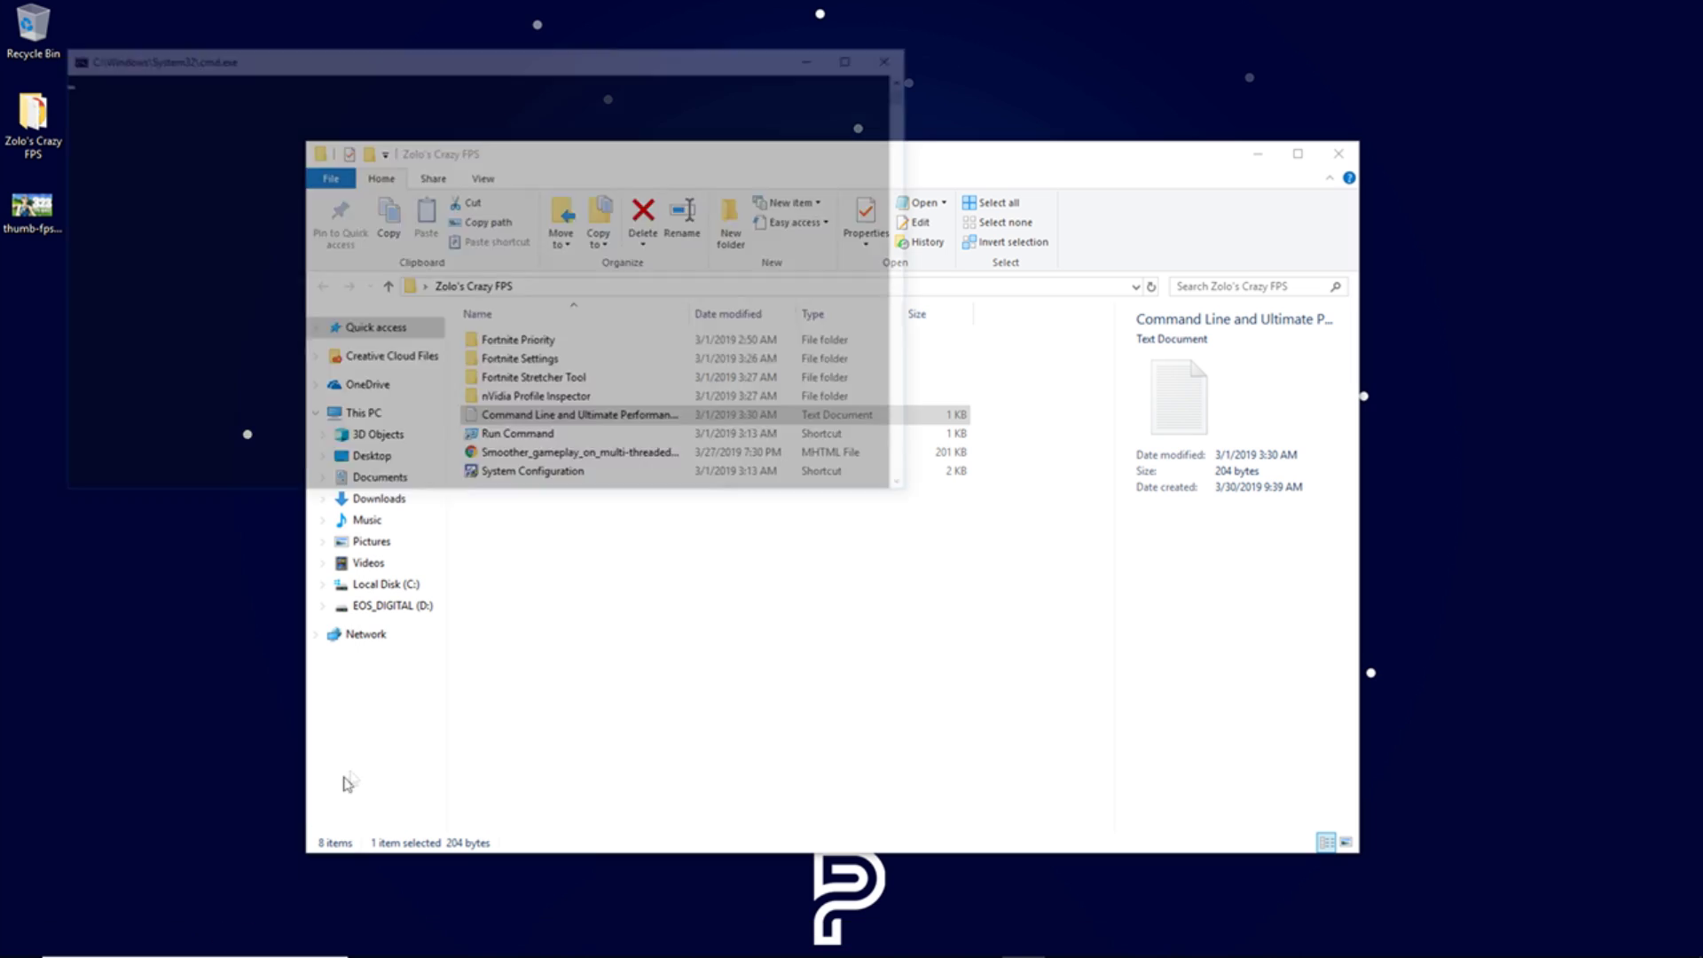
key(ctrl+v)
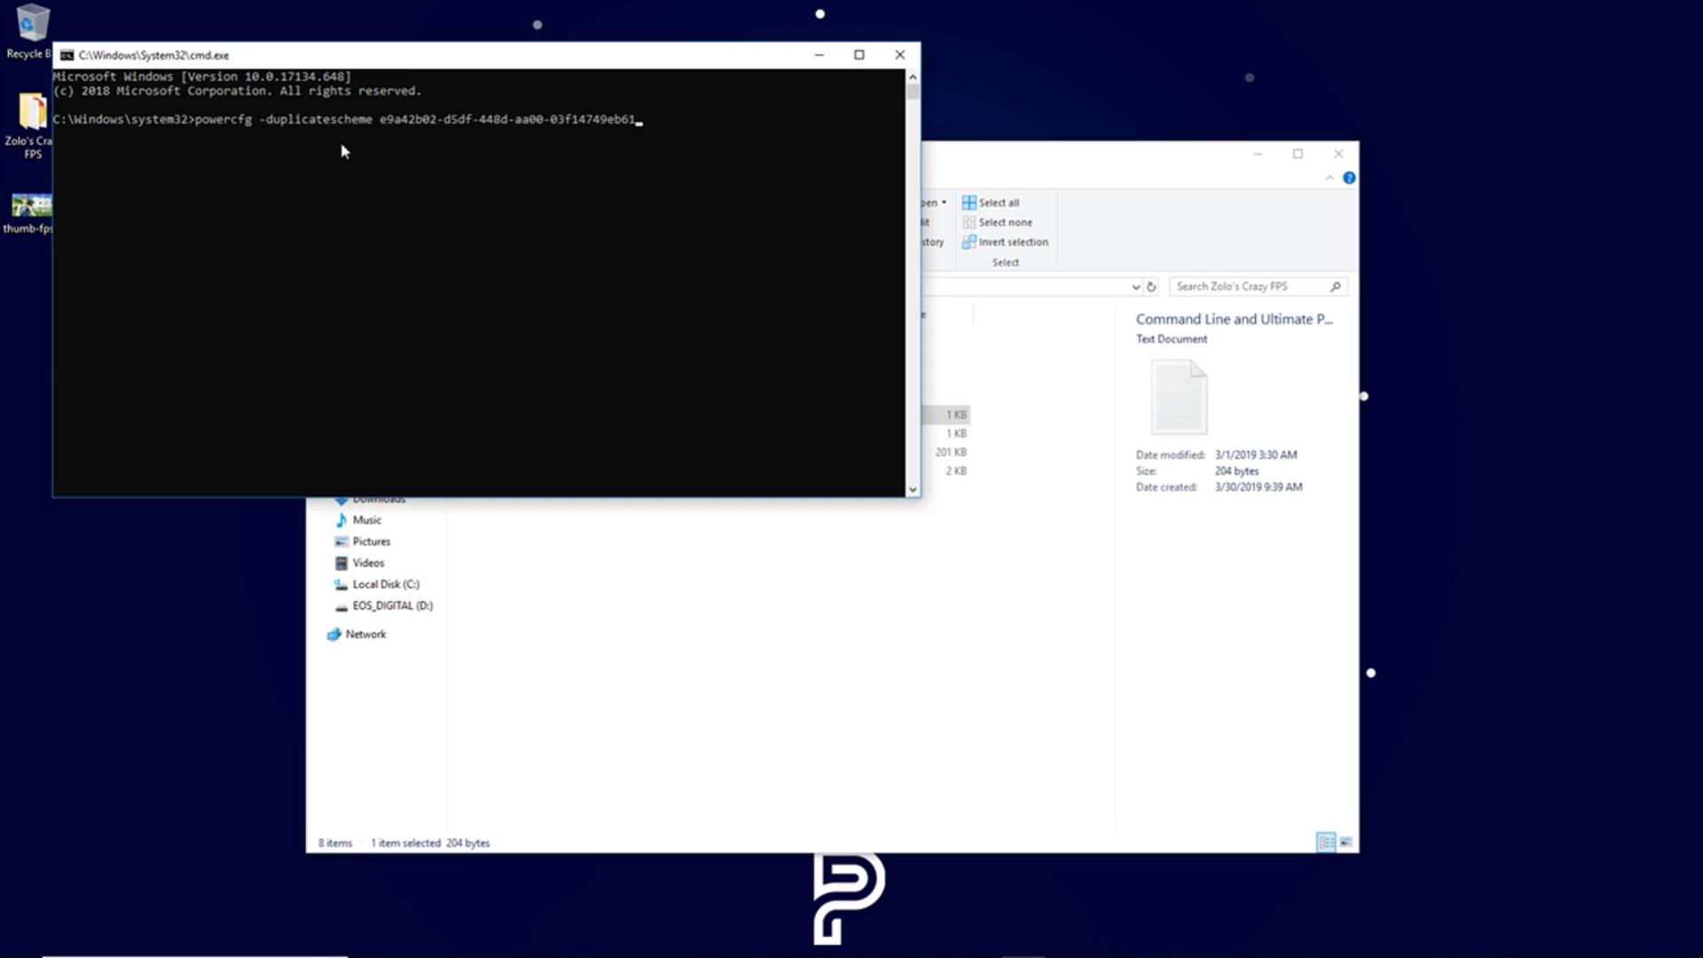
key(Return)
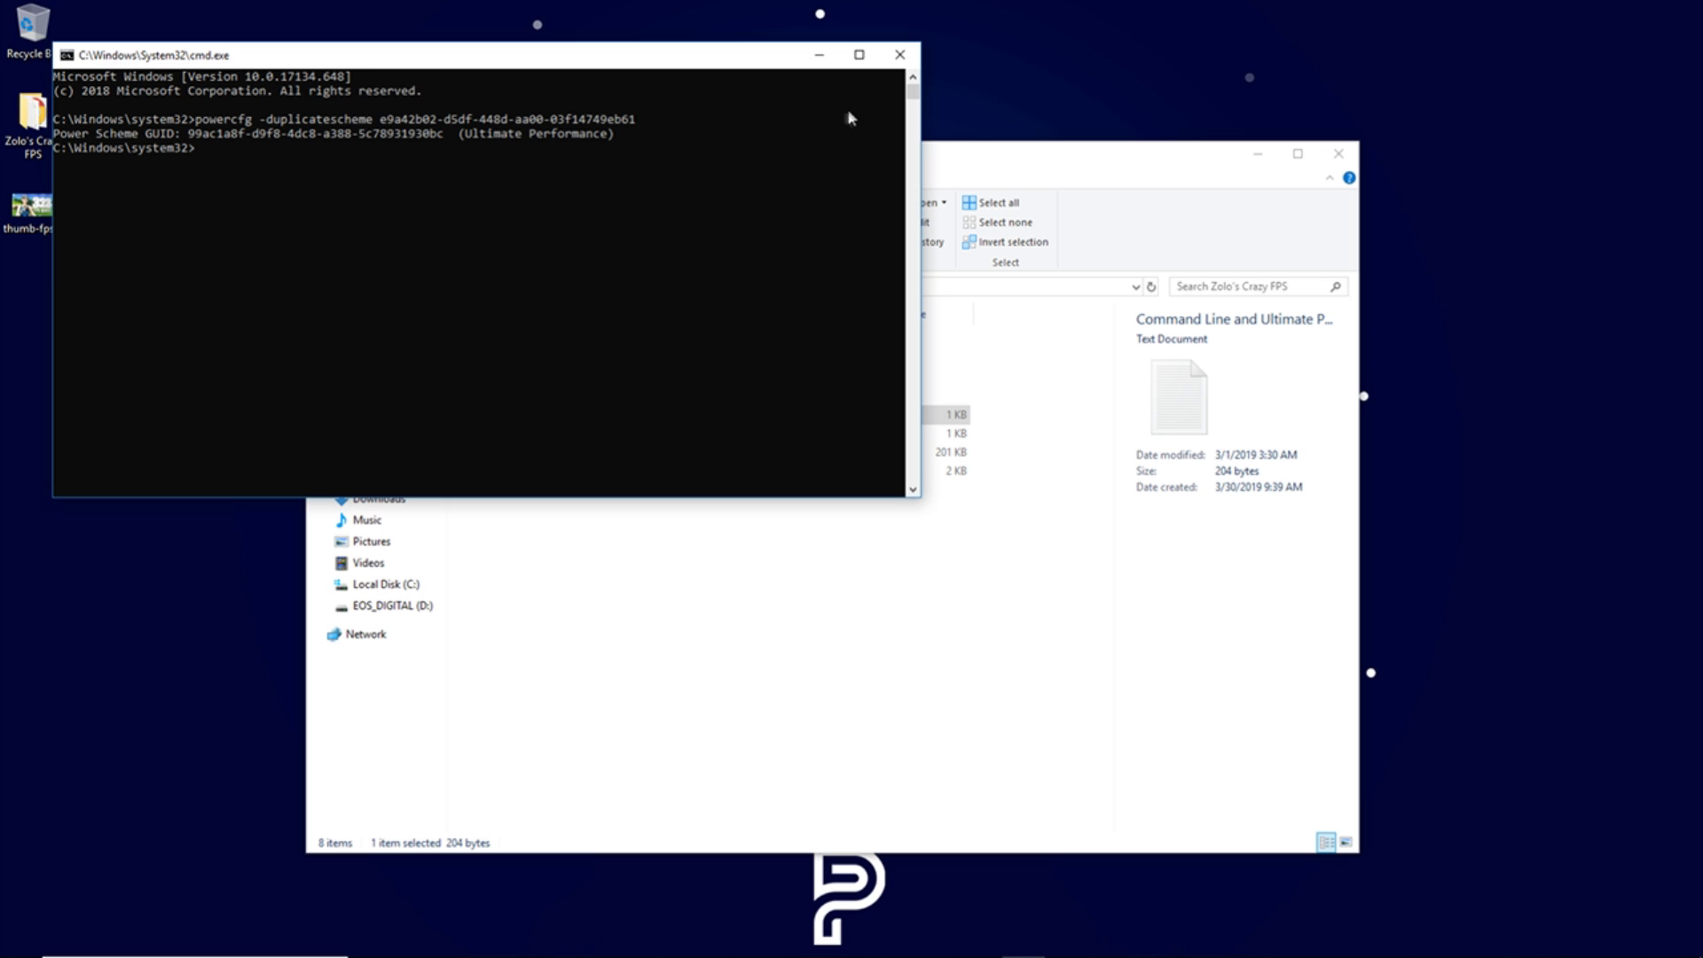
click(899, 54)
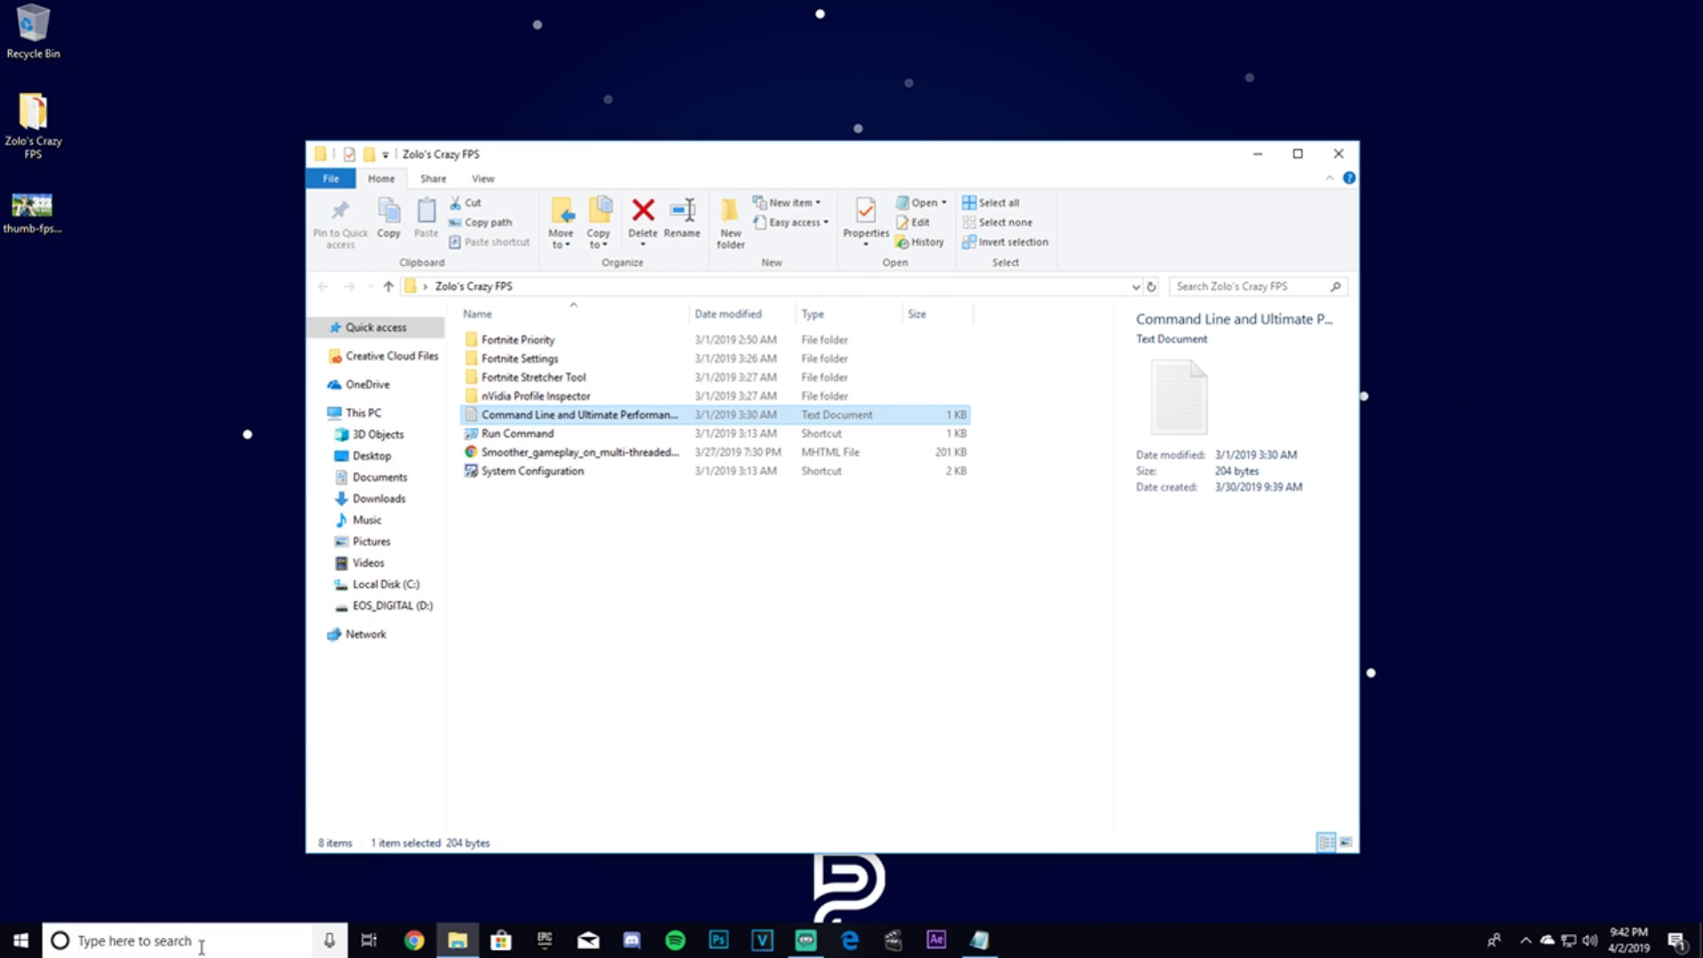
Step: Search Windows for "edit power plan", open its plan settings and go up to the Power Options page
click(197, 942)
text(ed)
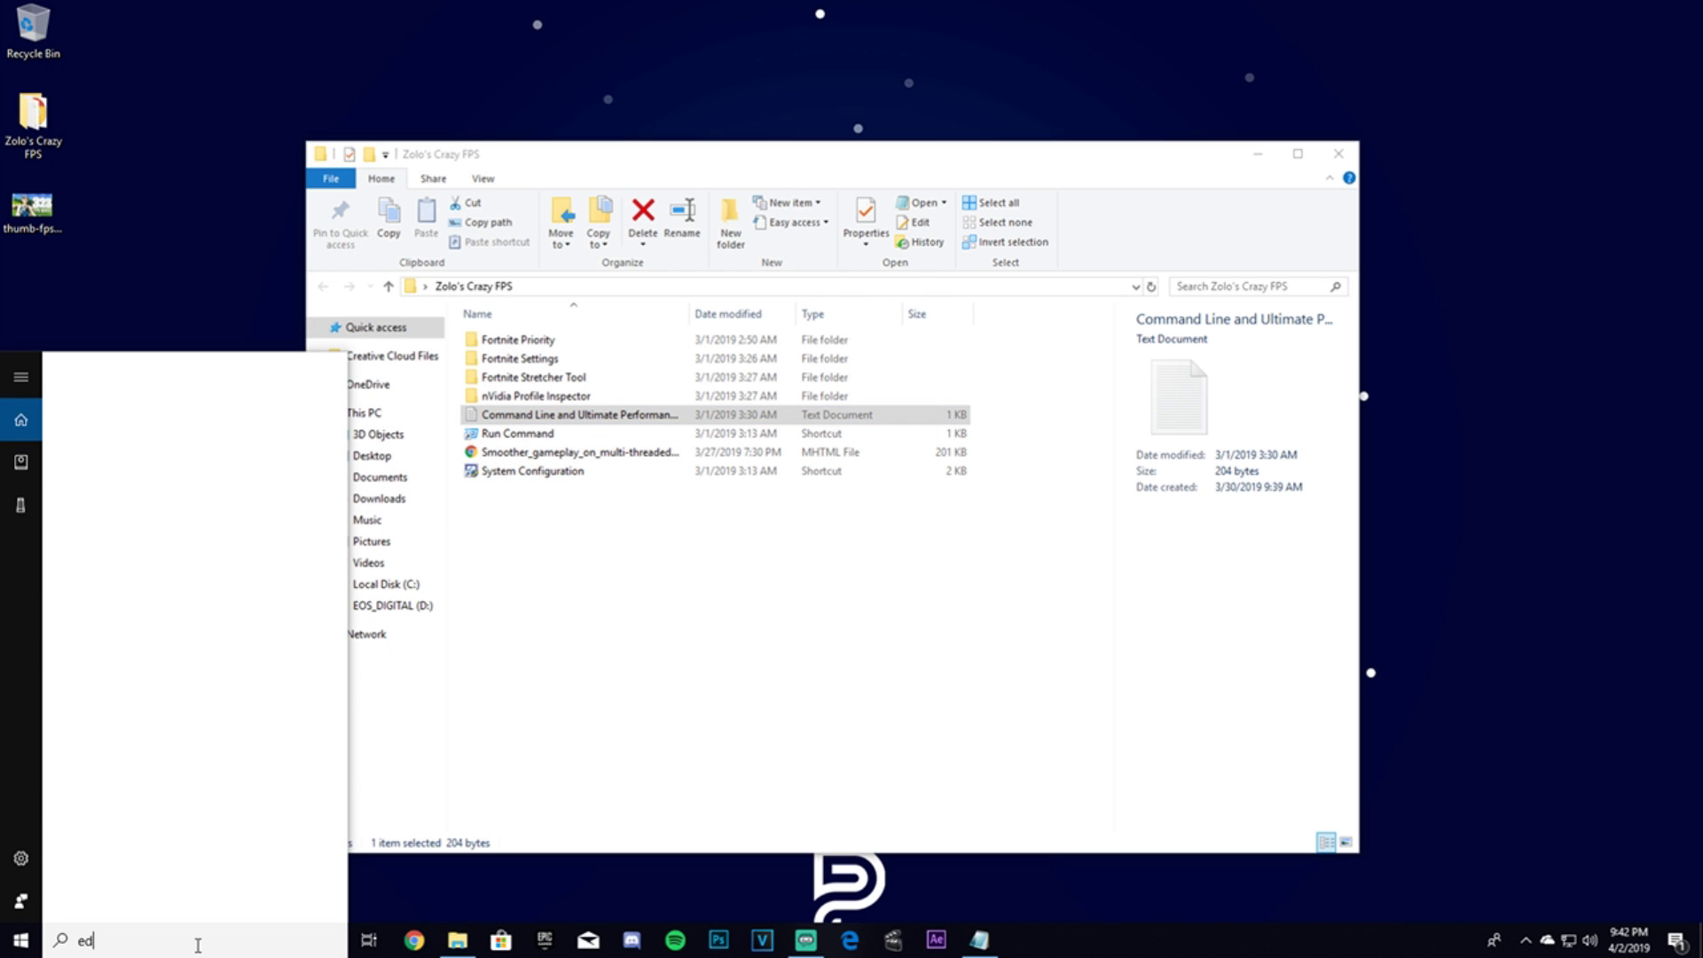
text(it power plan)
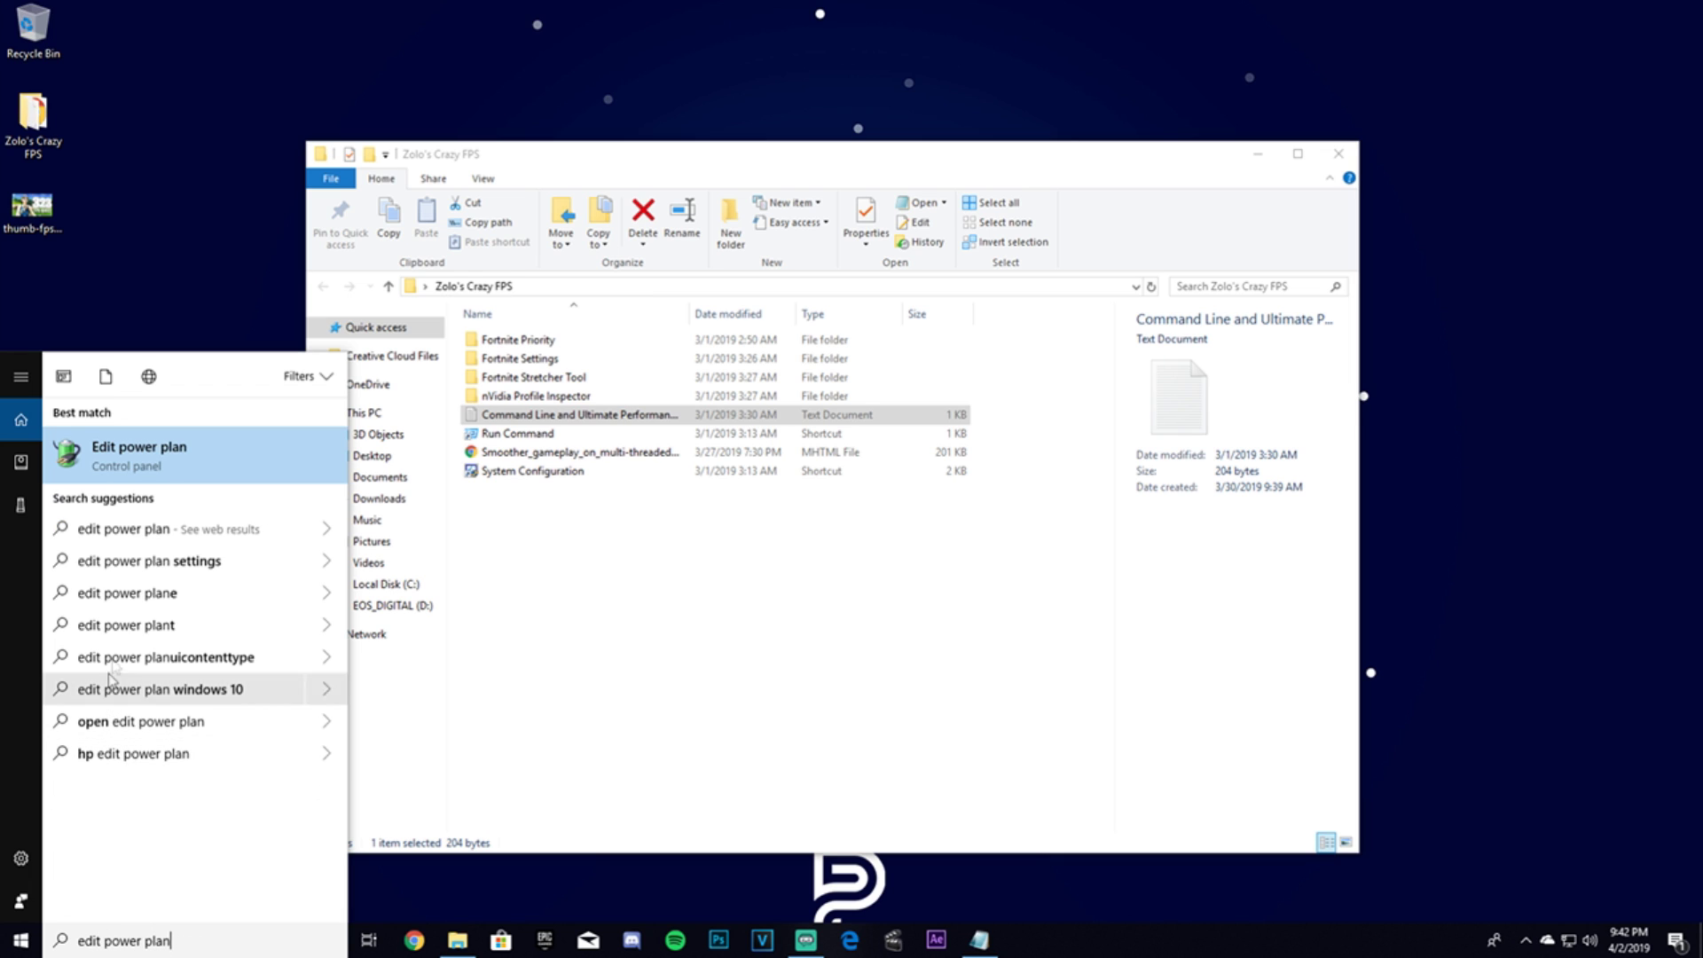
click(171, 463)
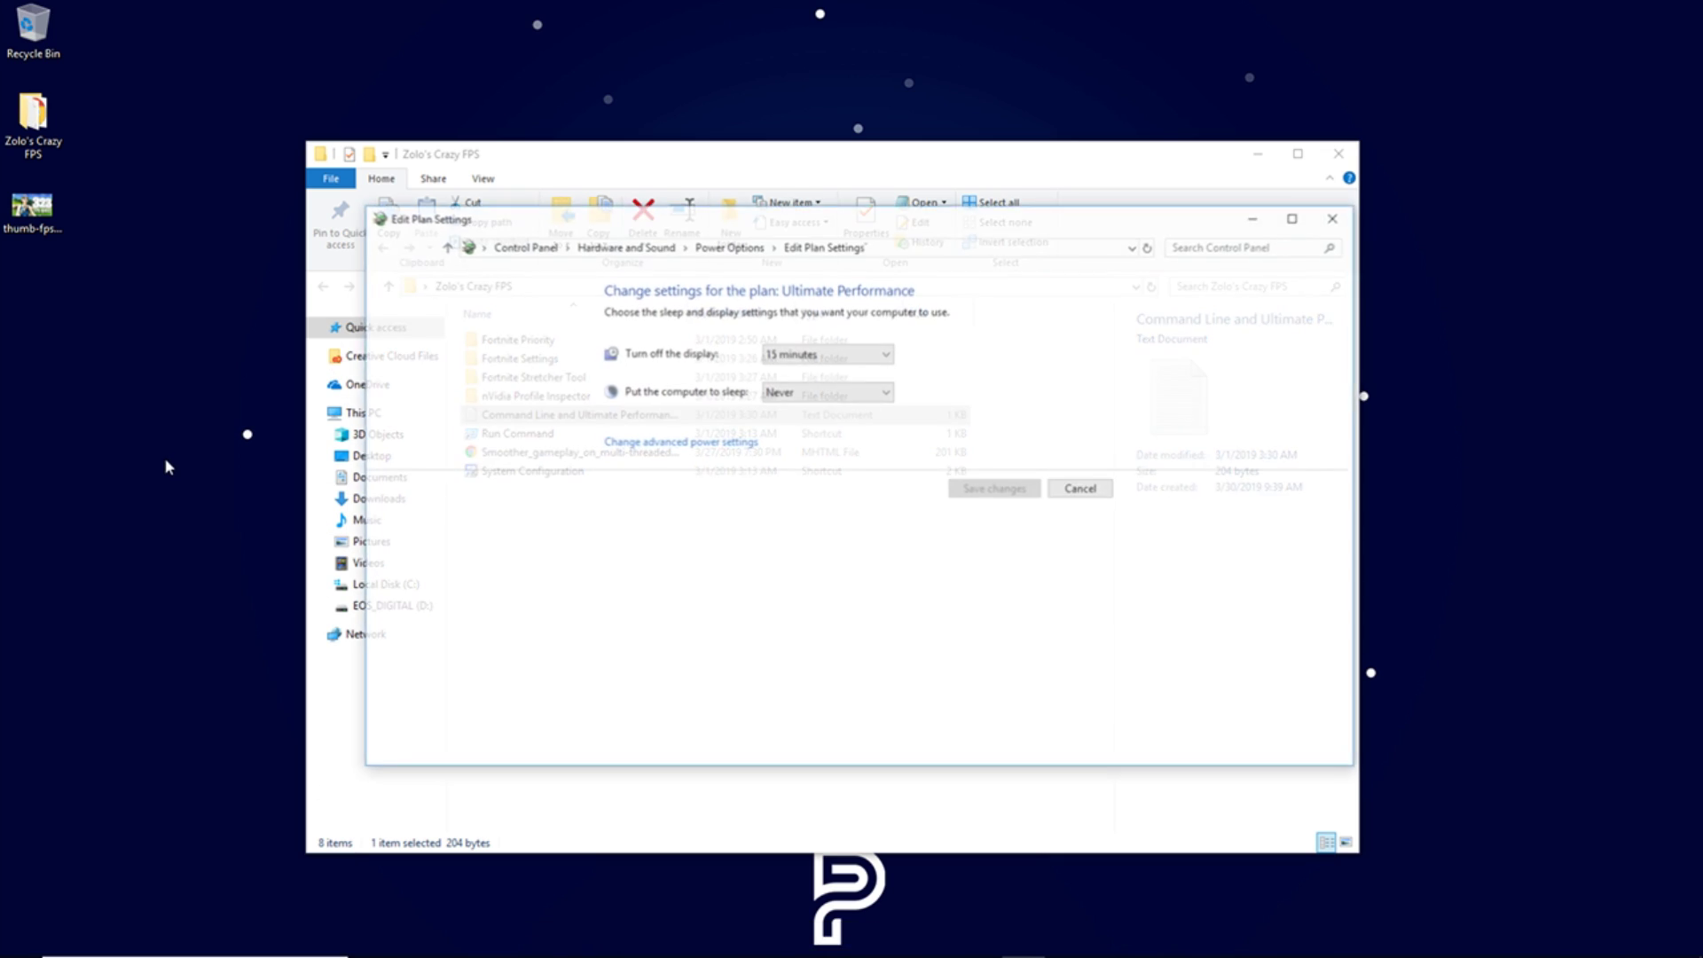
click(730, 249)
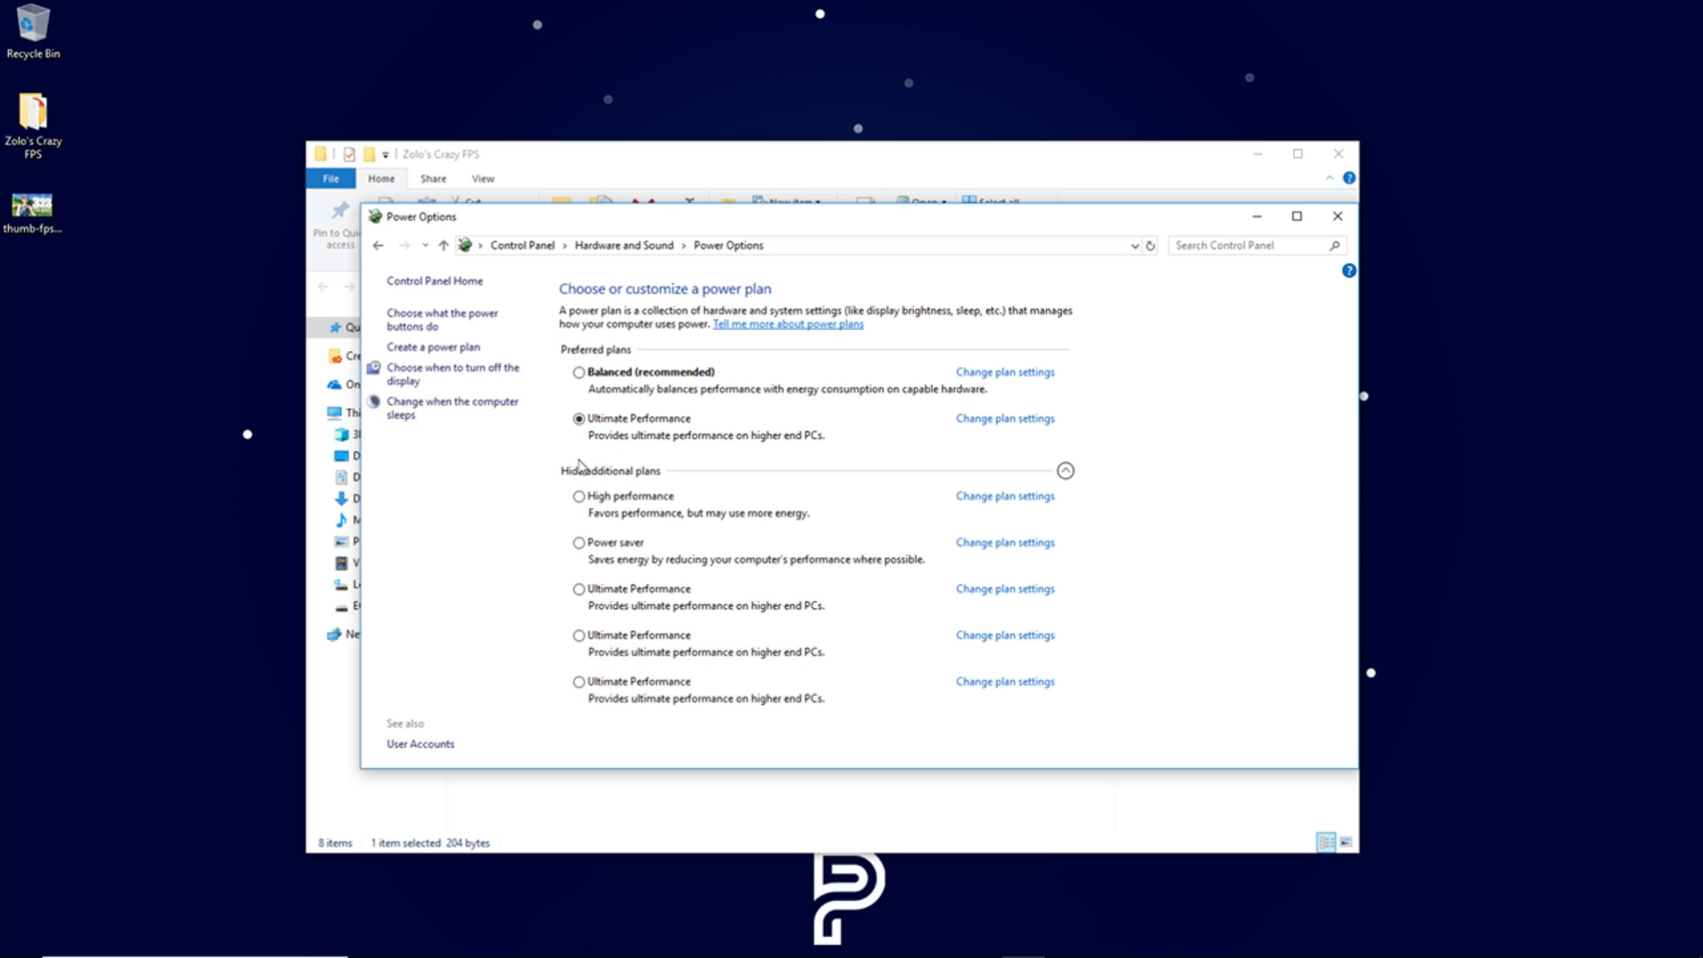
Step: Activate the first Ultimate Performance plan under the additional power plans and close Power Options
click(579, 372)
click(581, 499)
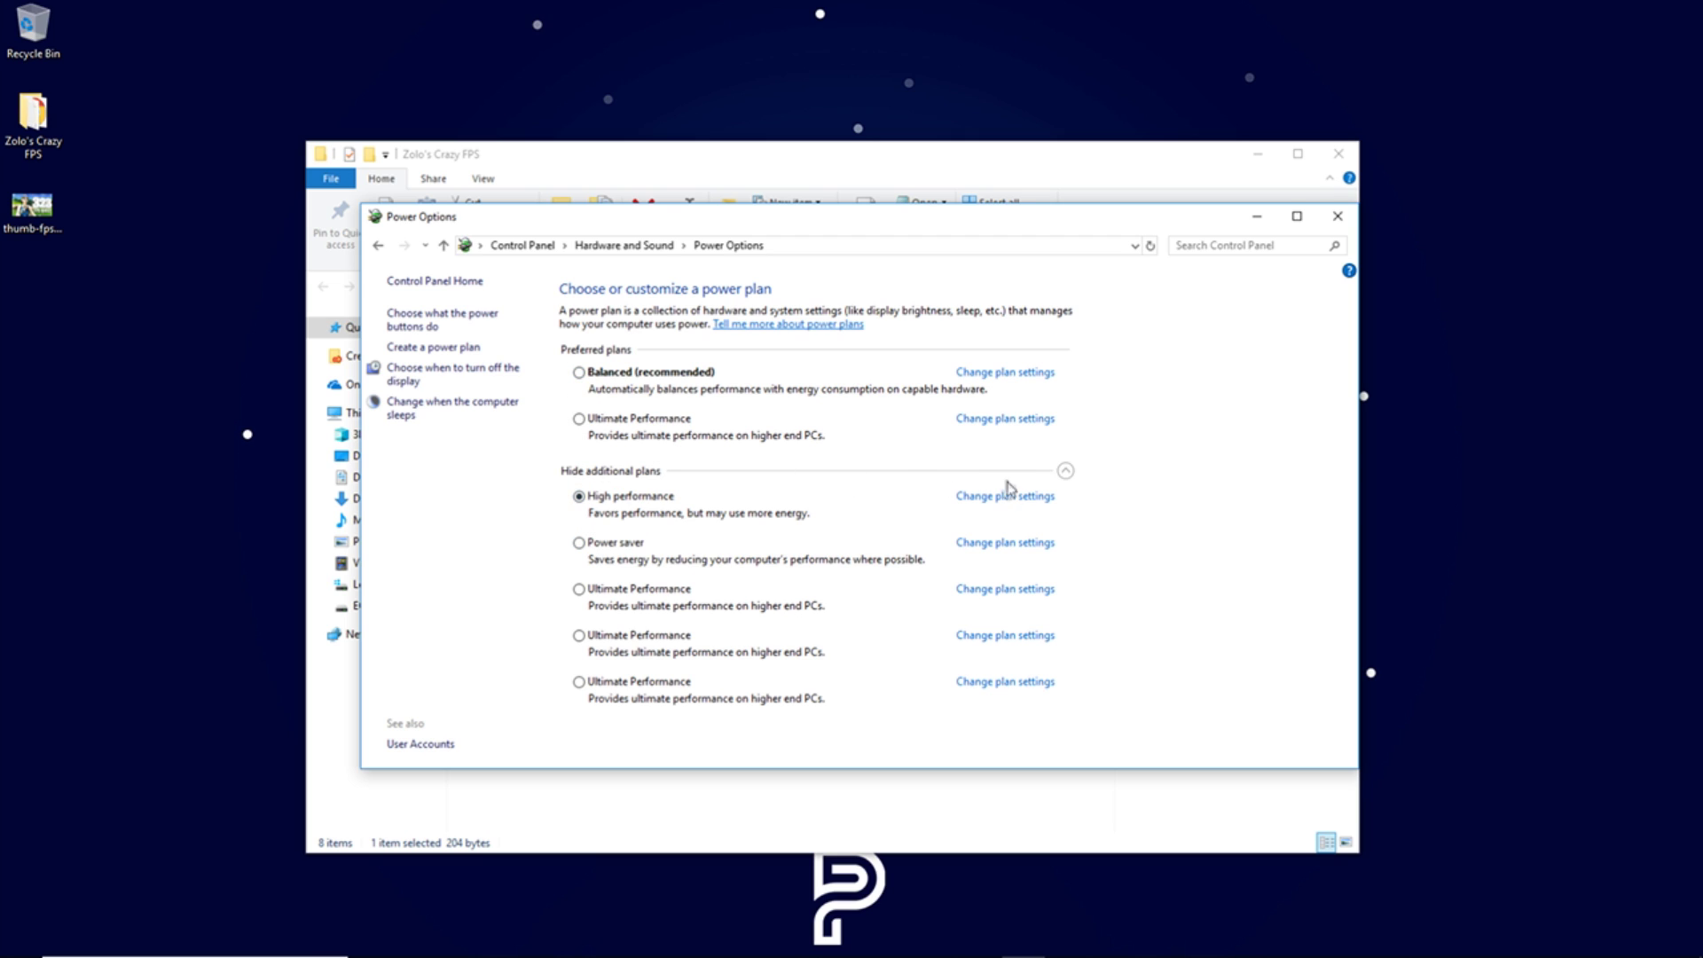
click(1066, 471)
click(1065, 471)
click(578, 590)
click(1339, 220)
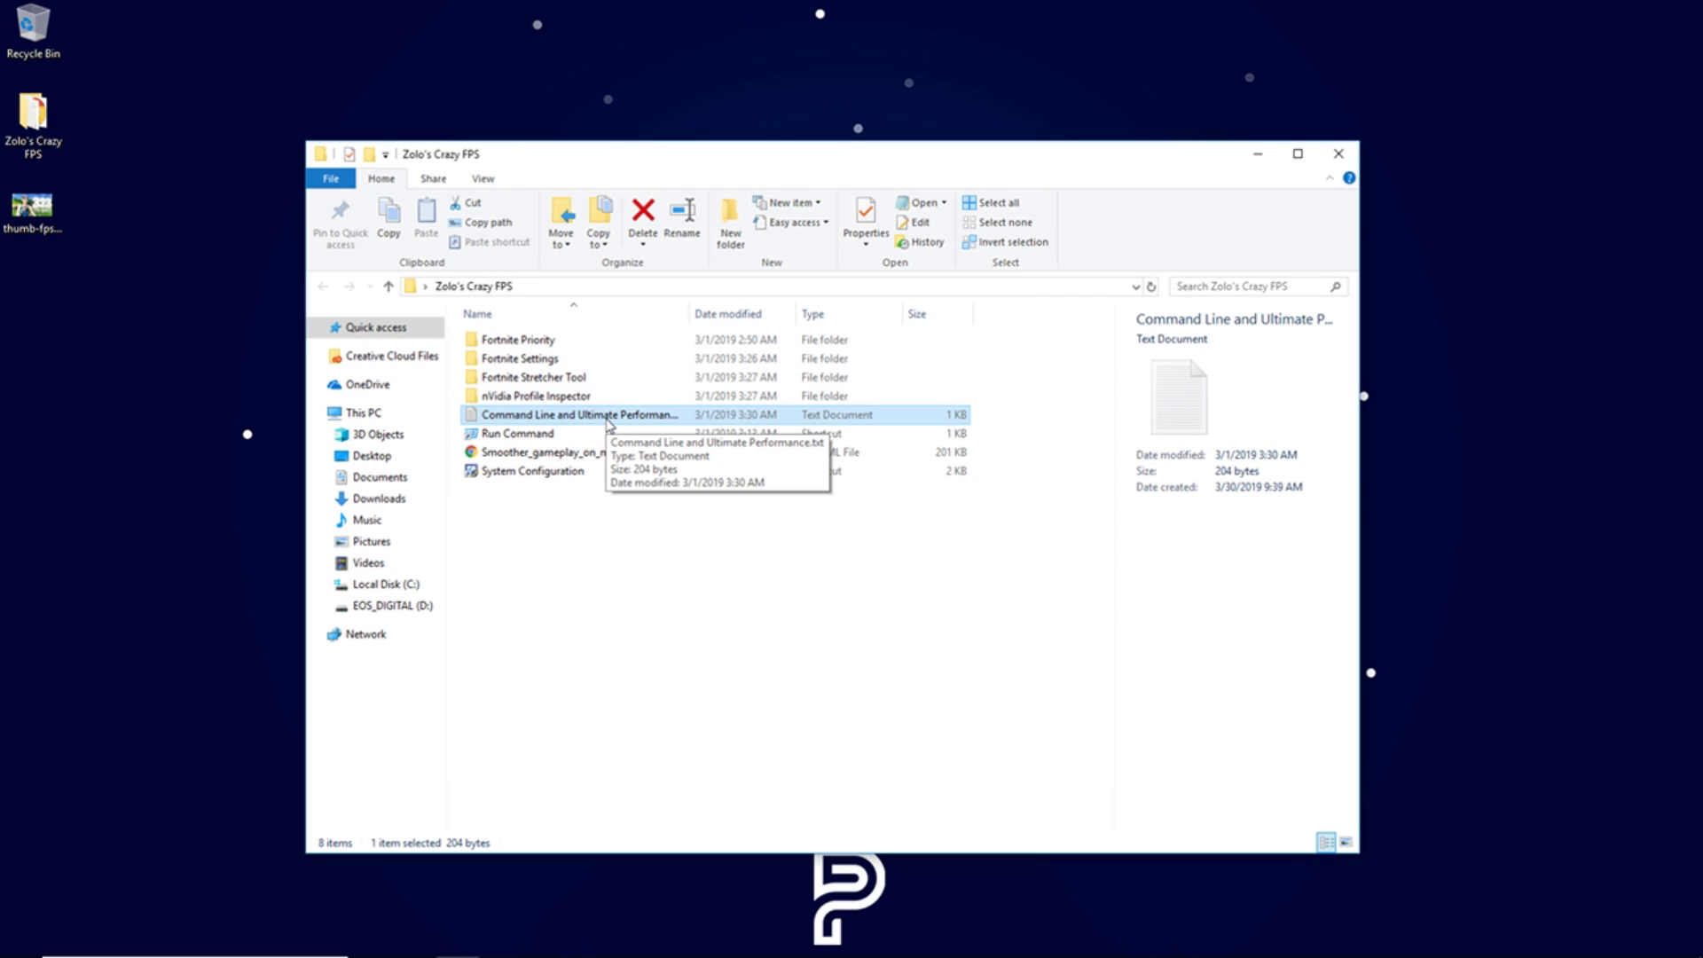
Step: Add FortniteHighPriority.reg from the Fortnite Priority folder to the registry, accepting the elevation and registry confirmations
double_click(530, 344)
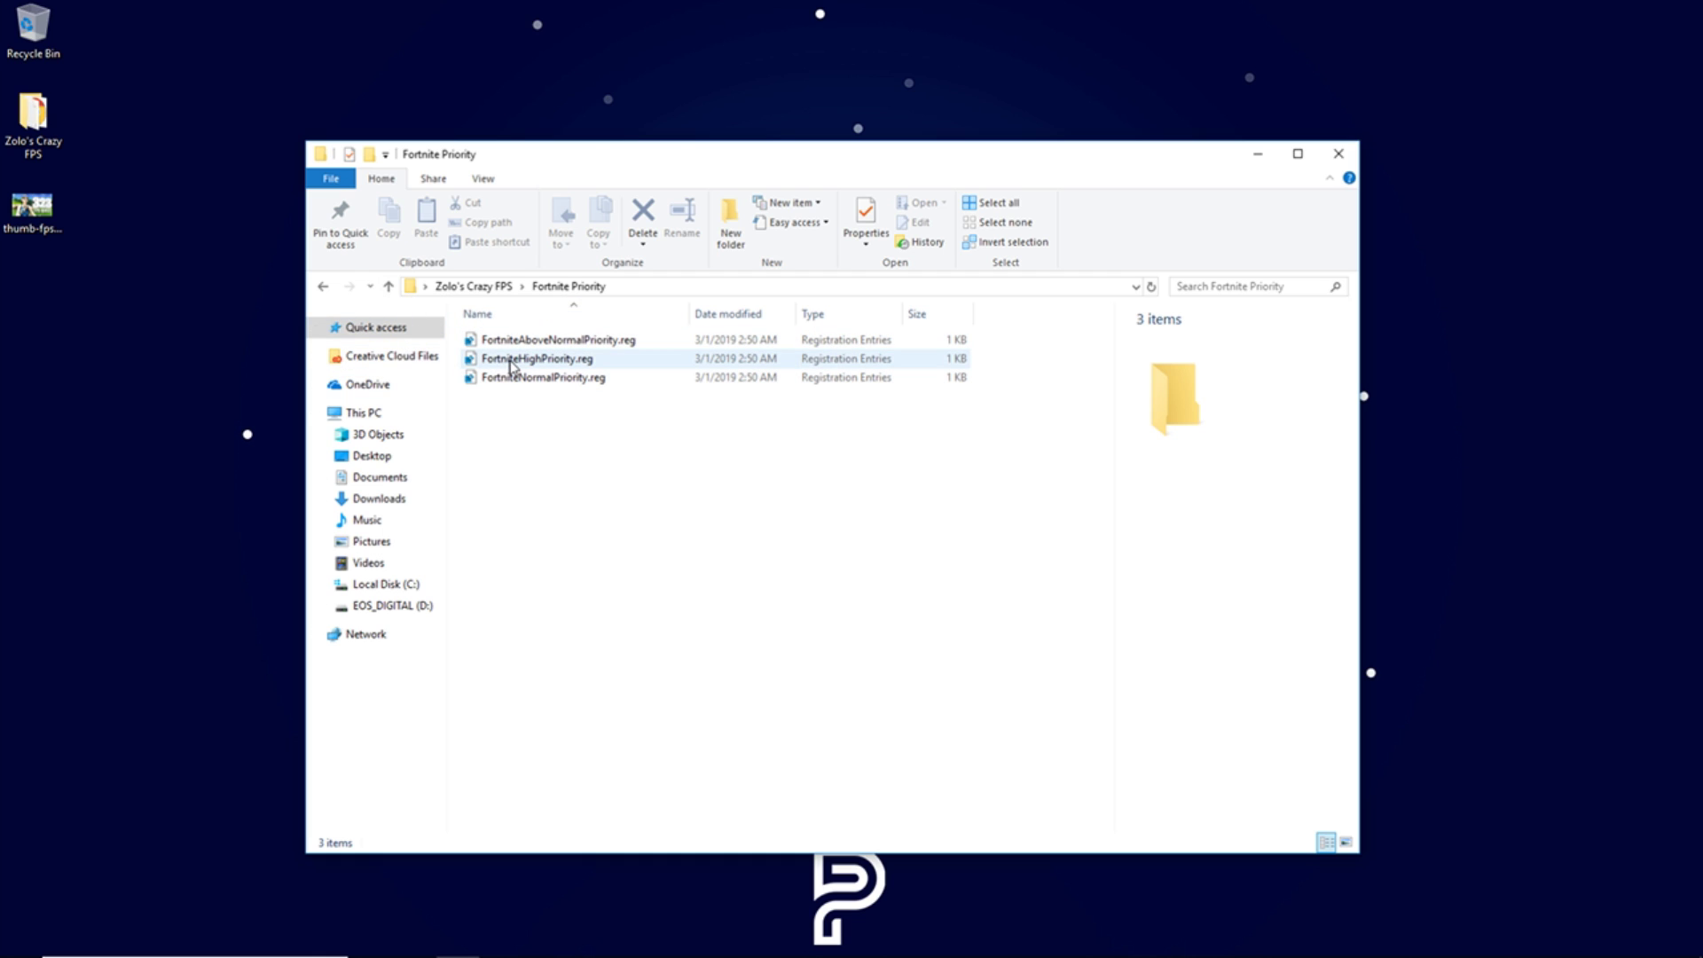
click(512, 364)
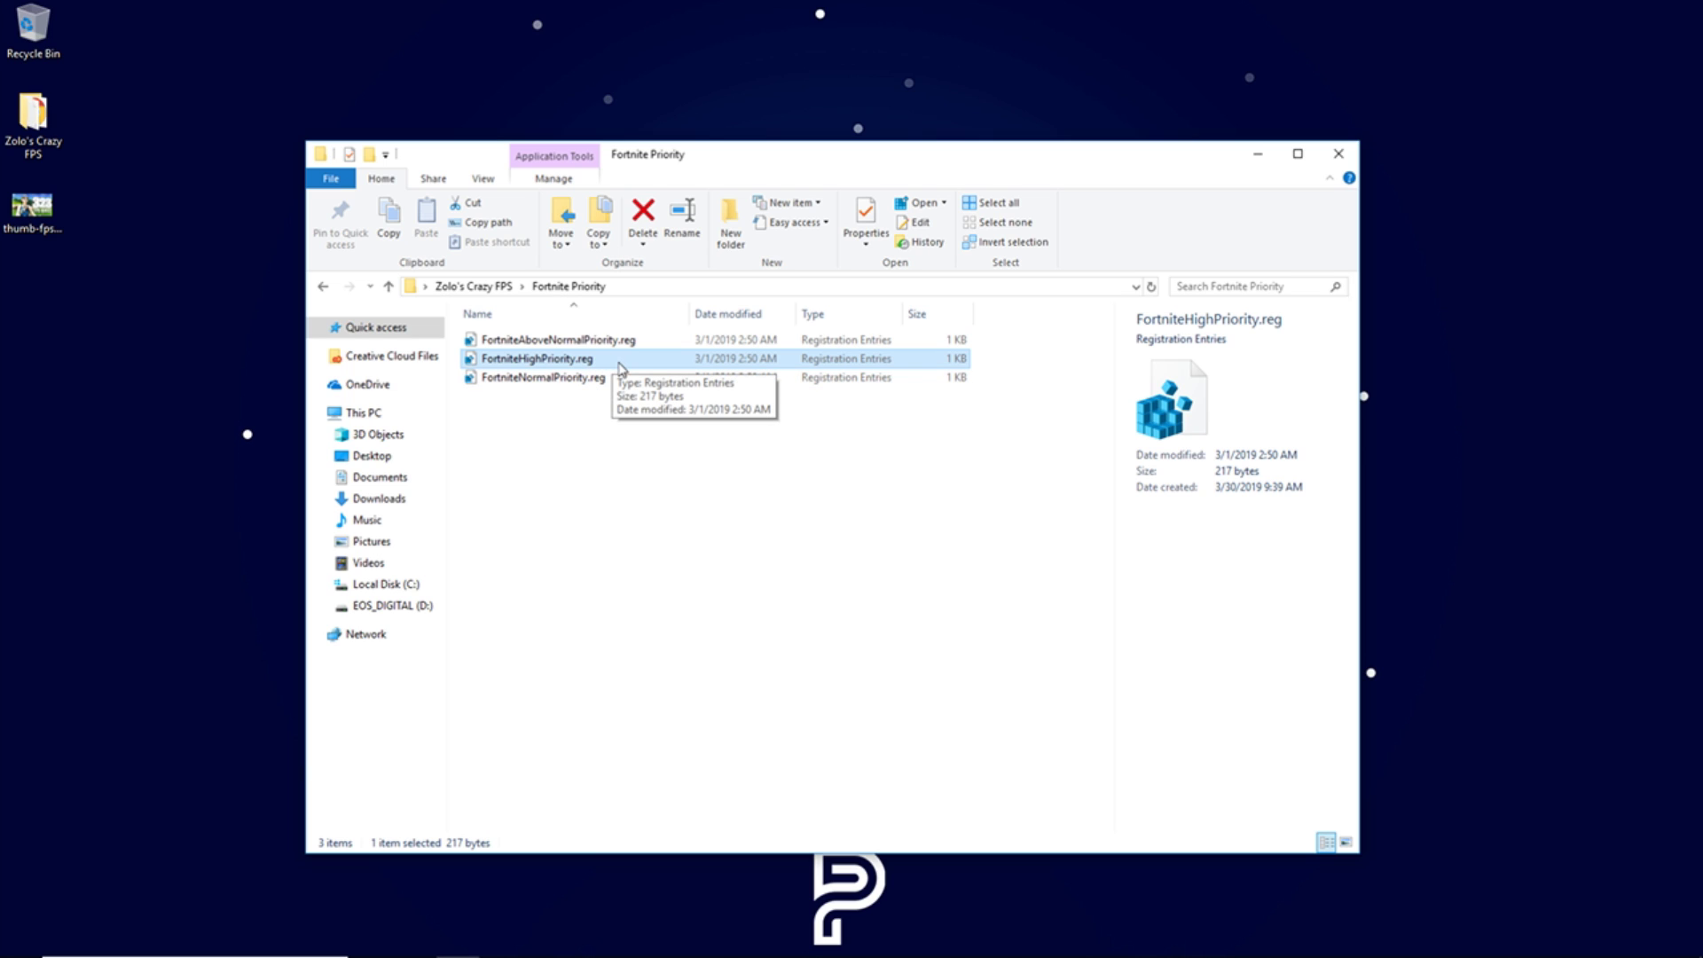
click(547, 381)
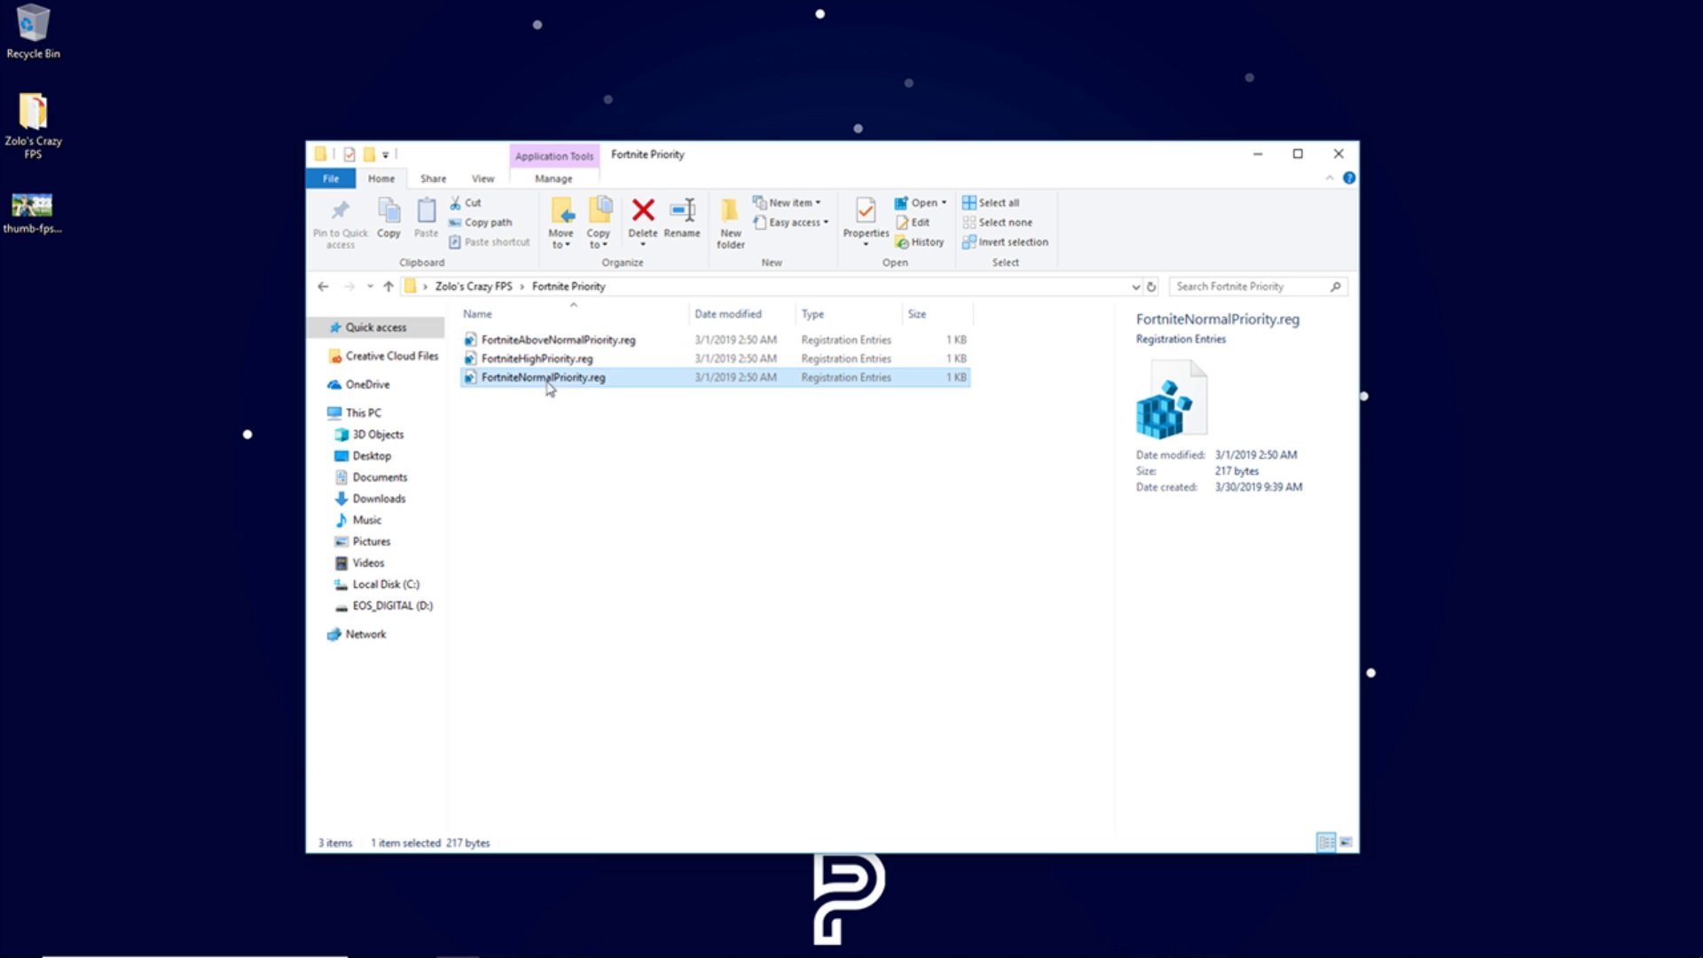
click(597, 362)
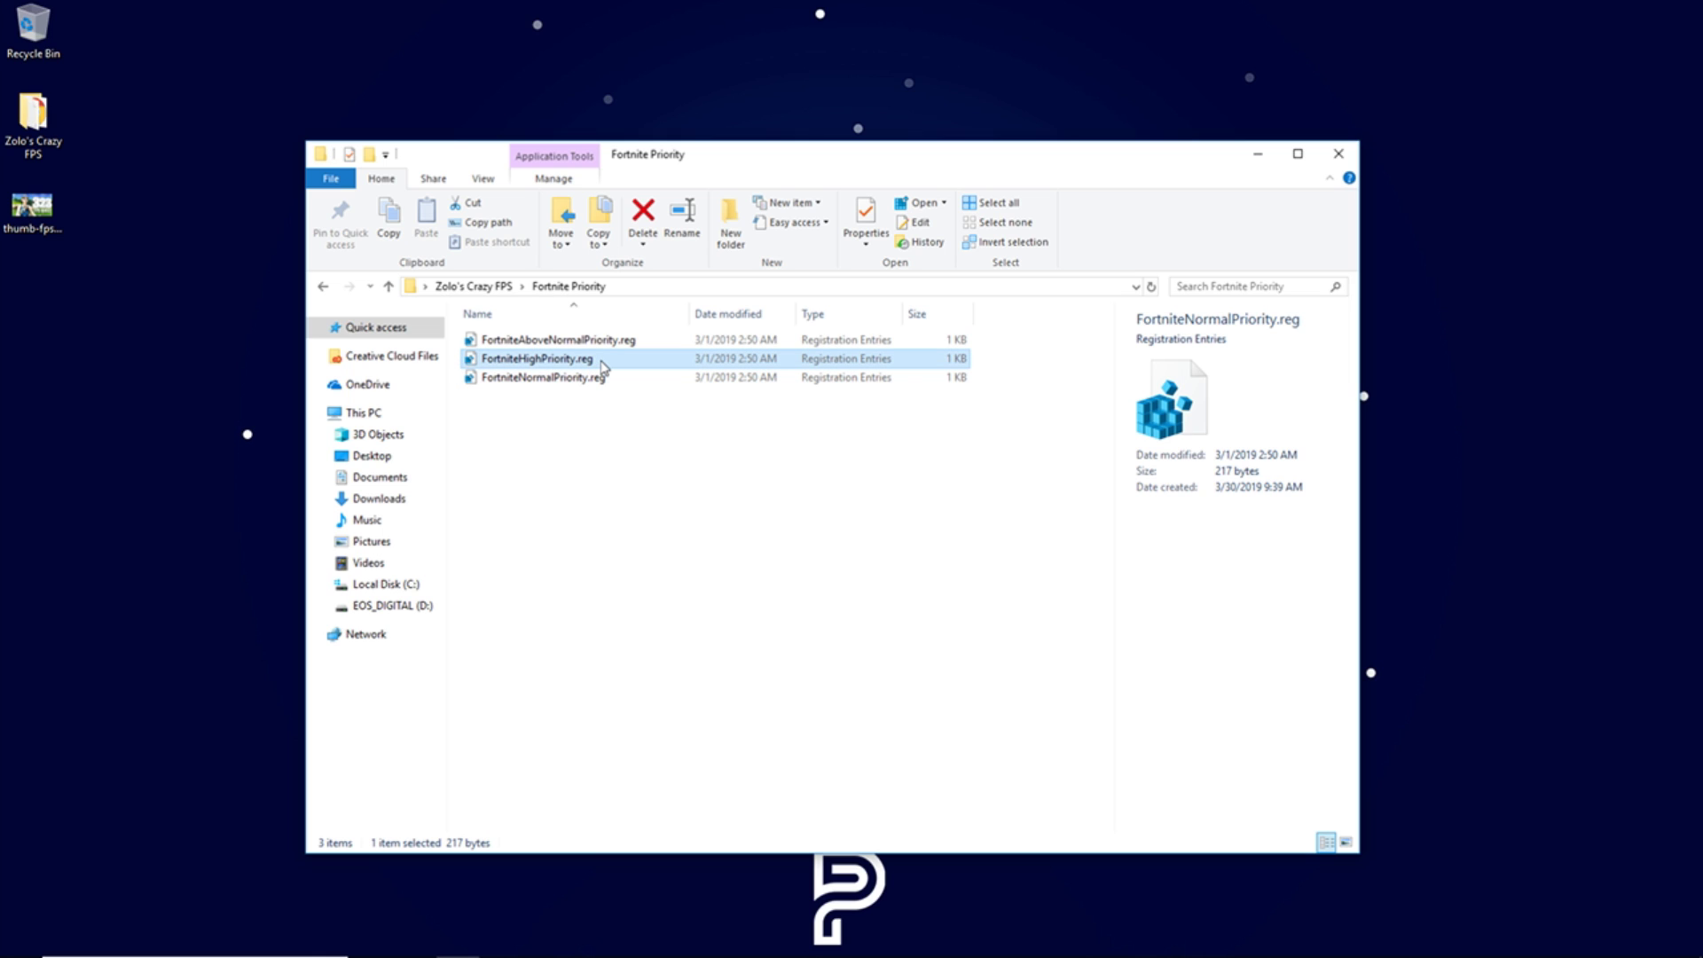
double_click(543, 361)
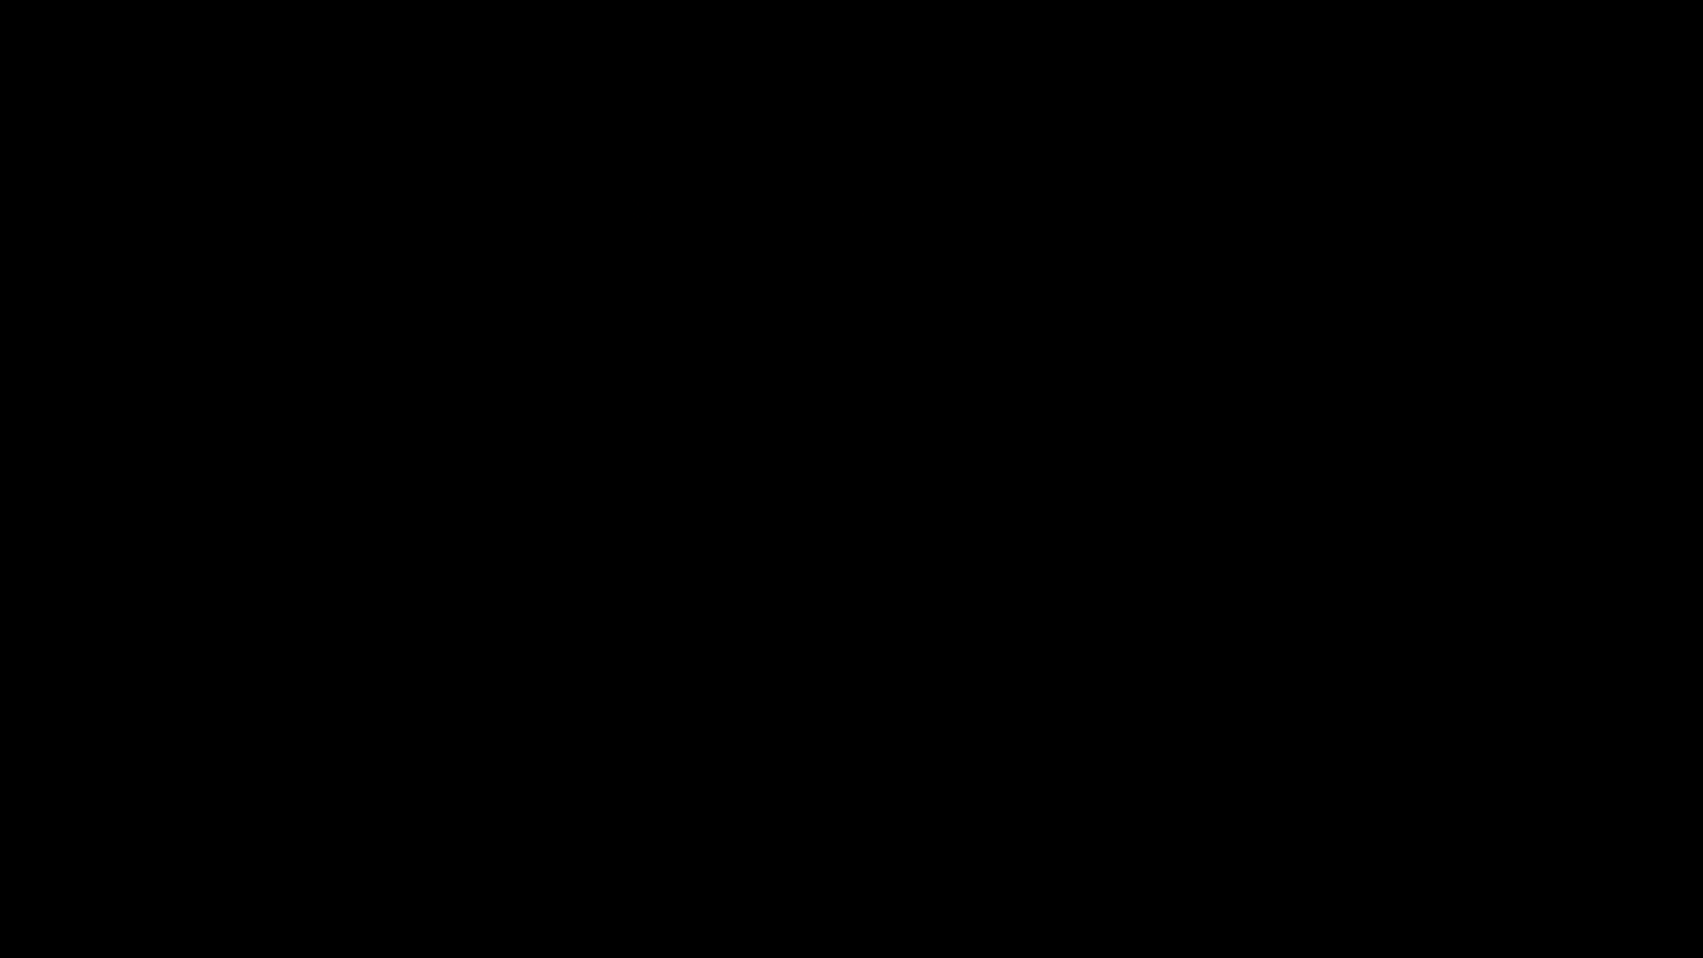
click(746, 582)
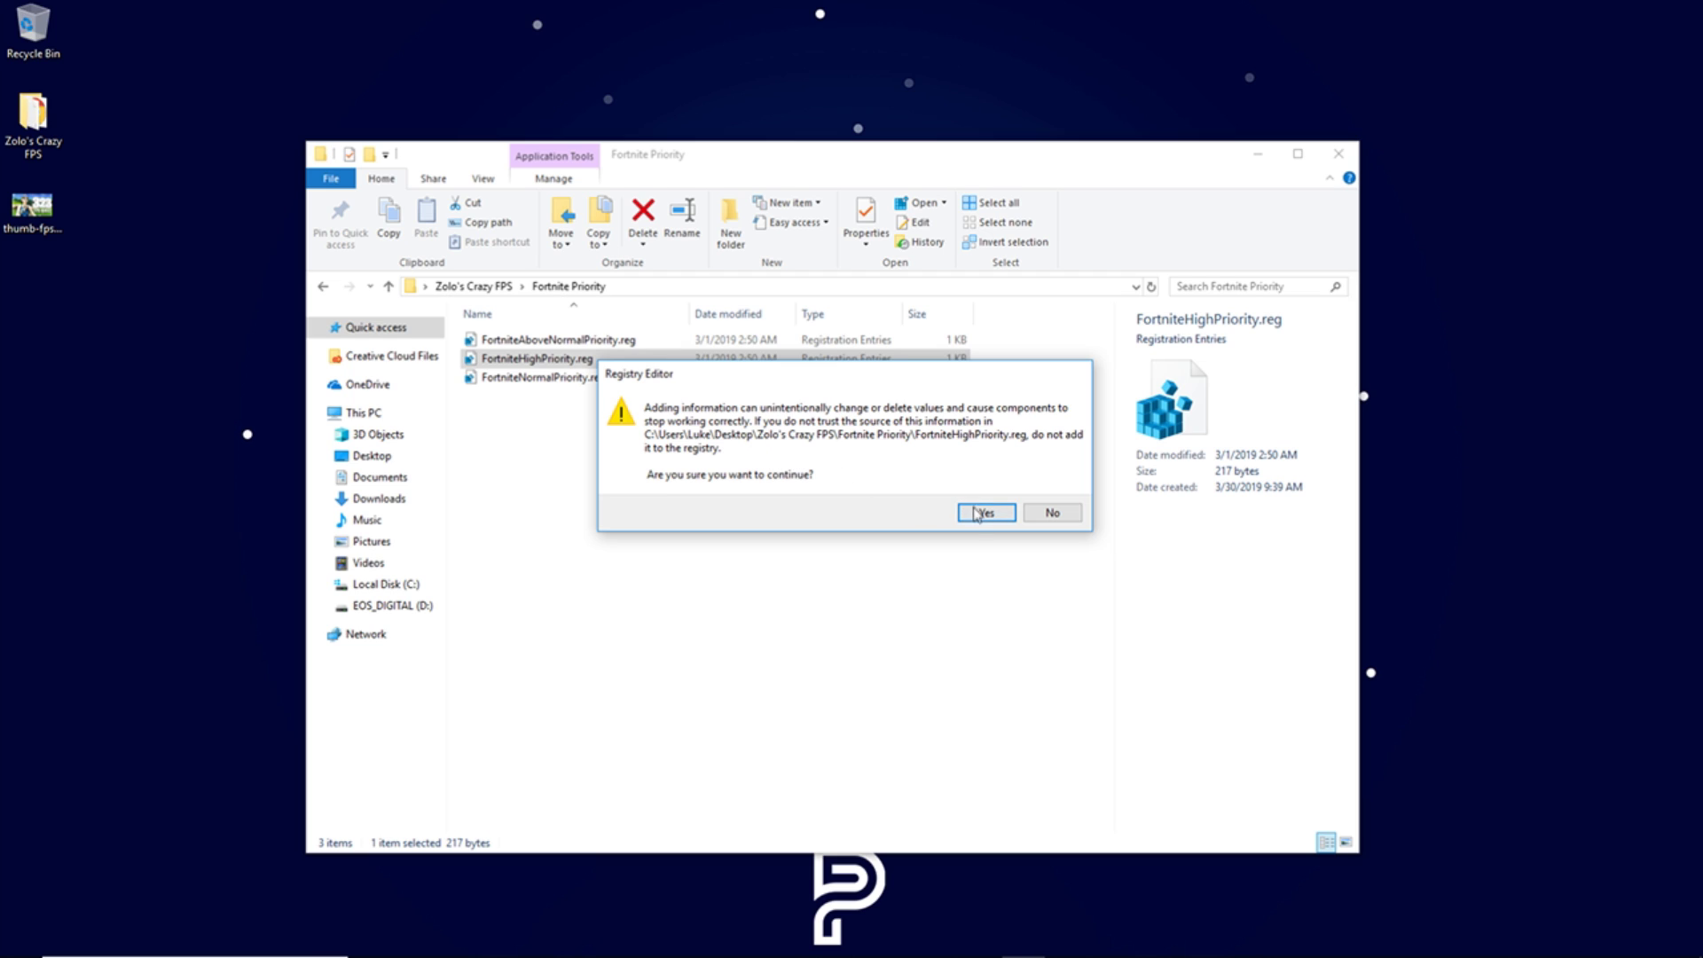
click(980, 518)
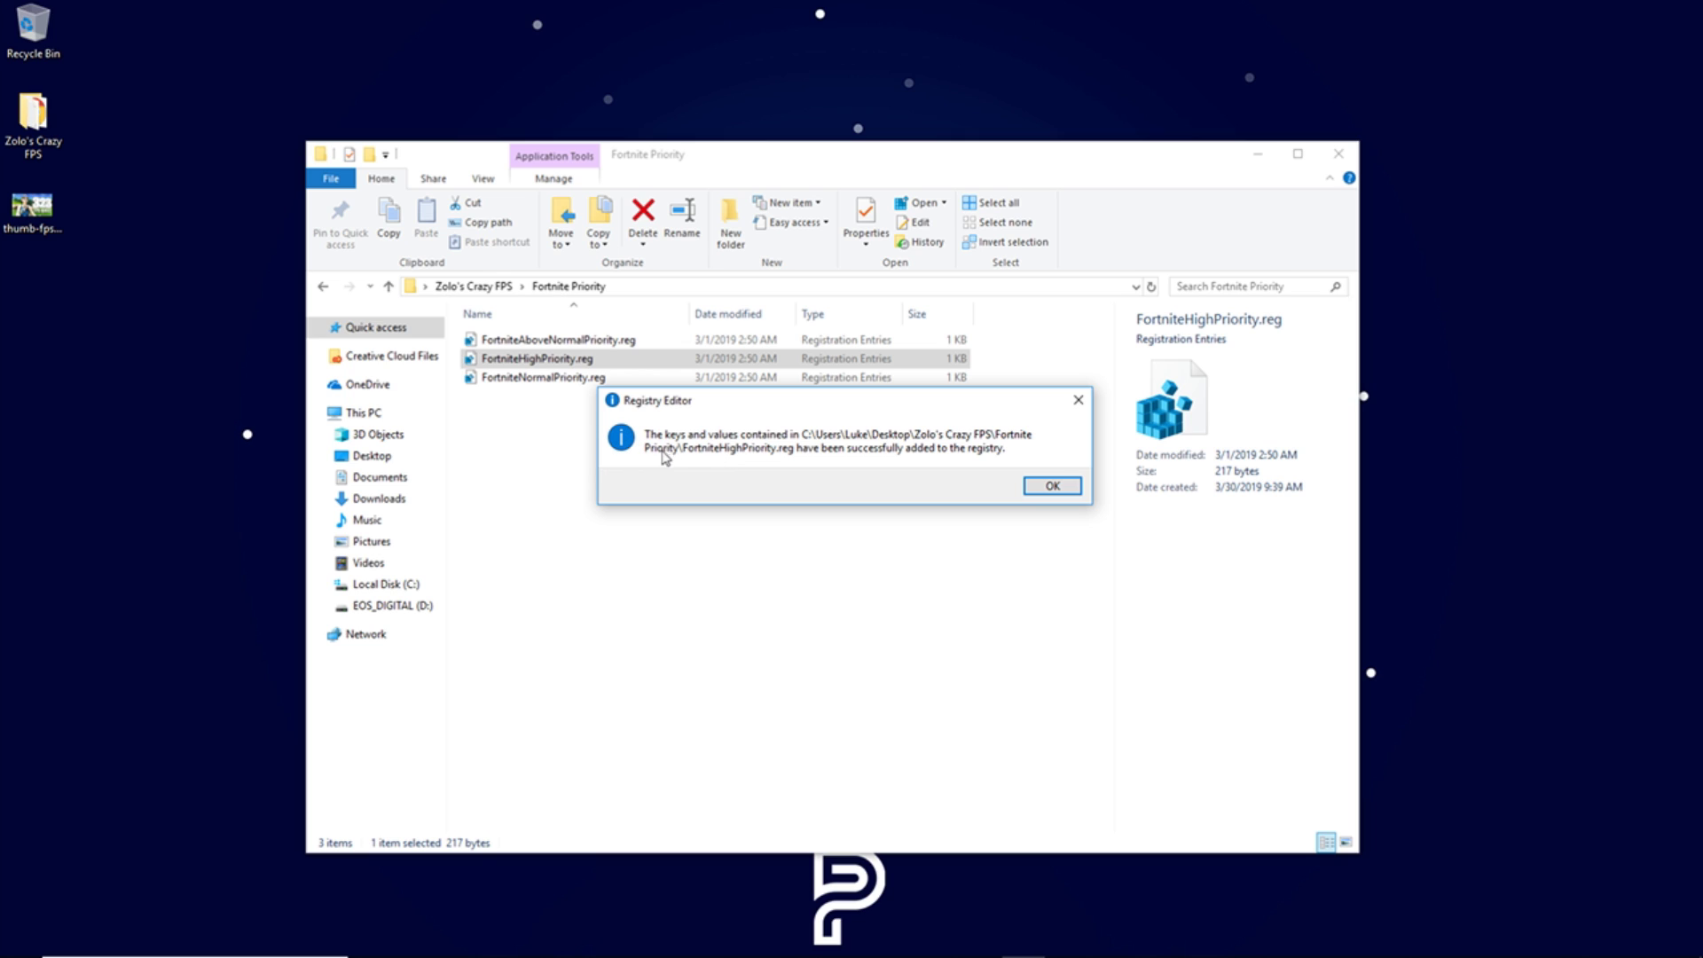
click(1052, 487)
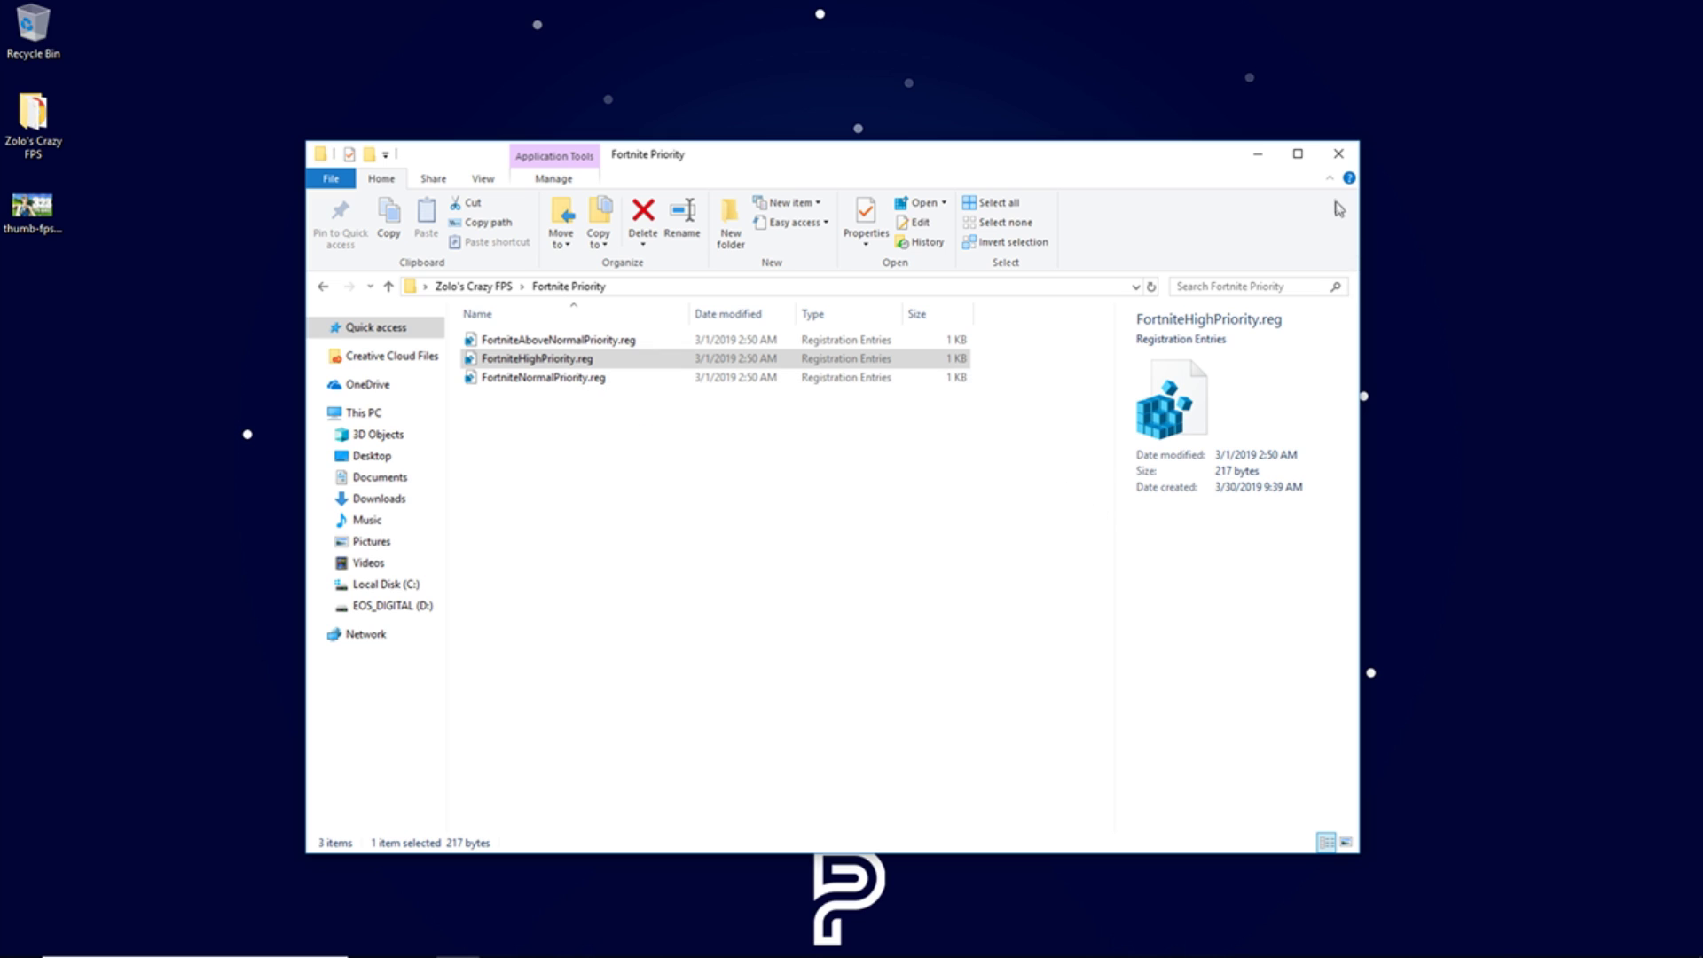
Step: Launch nvidiaProfileInspector.exe from the nVidia Profile Inspector folder in Zolo's Crazy FPS and maximize its window
click(487, 284)
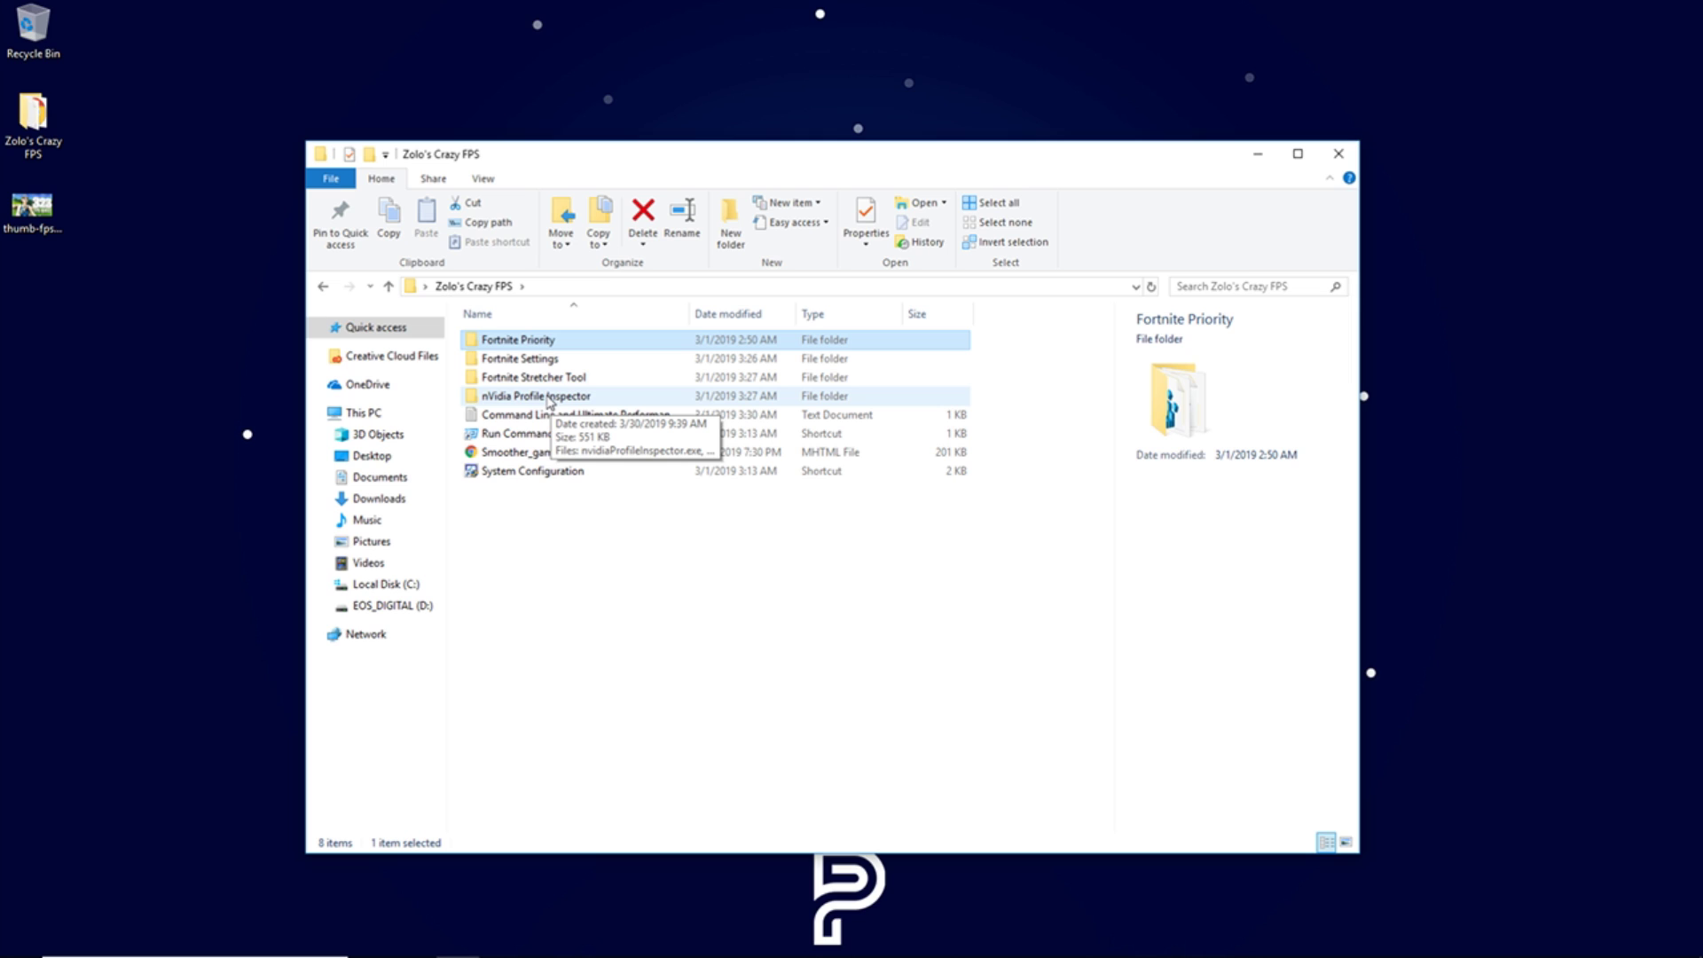
double_click(548, 397)
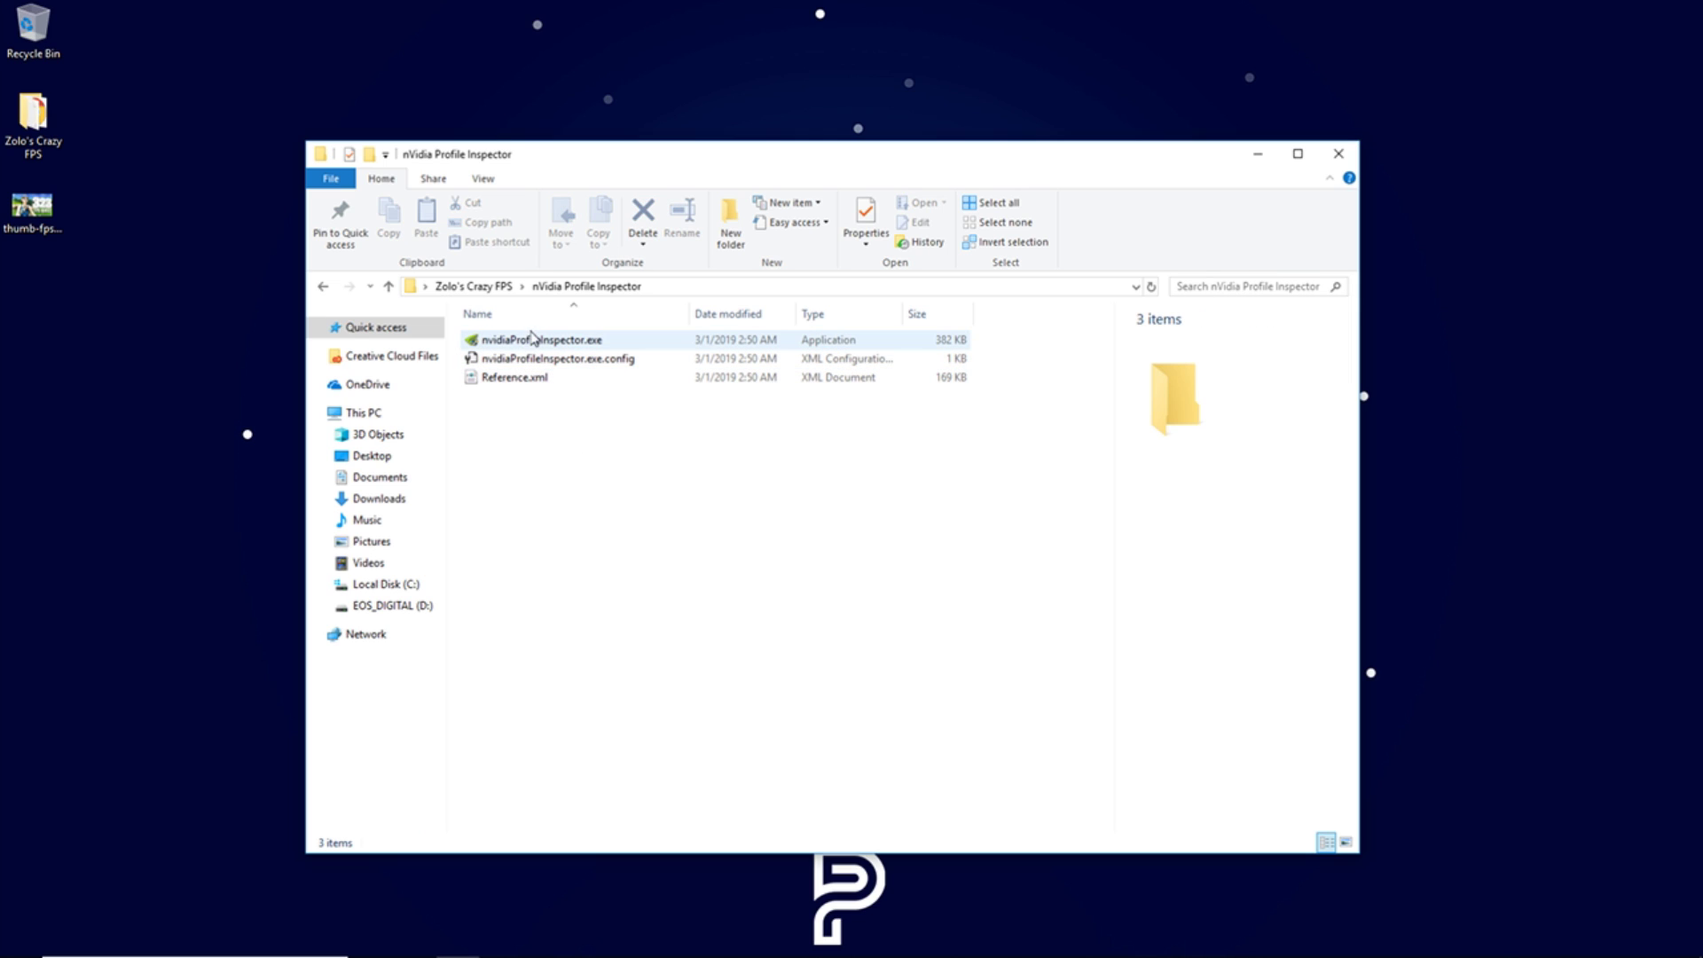
double_click(534, 349)
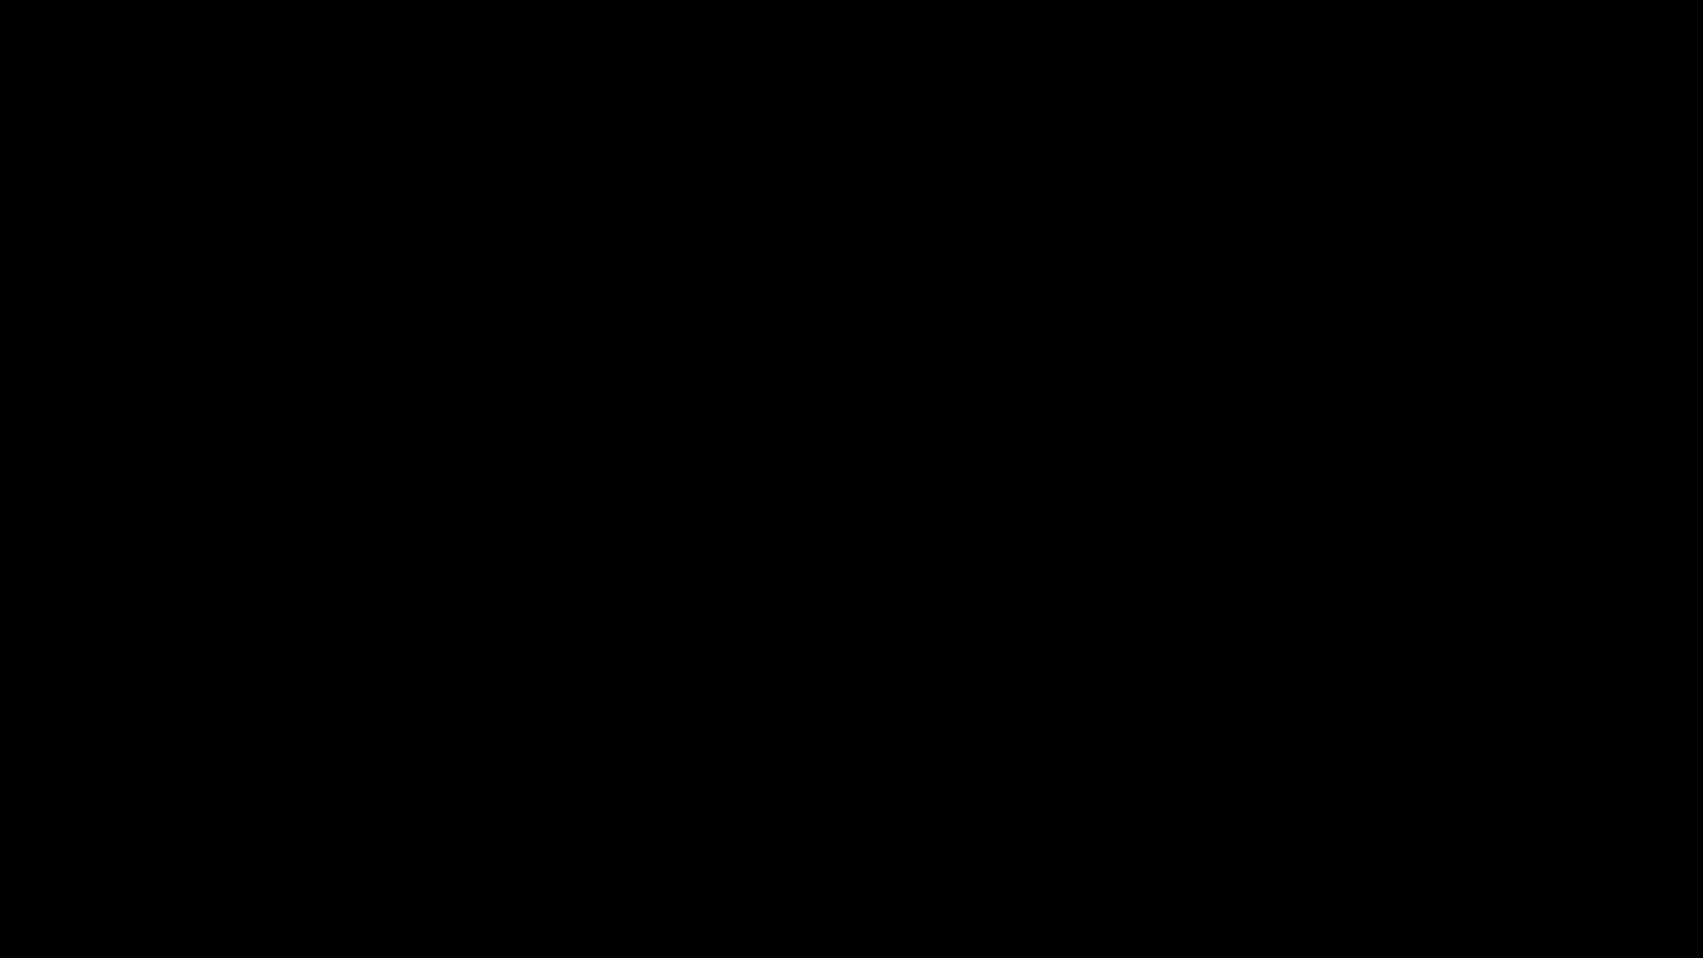
click(755, 594)
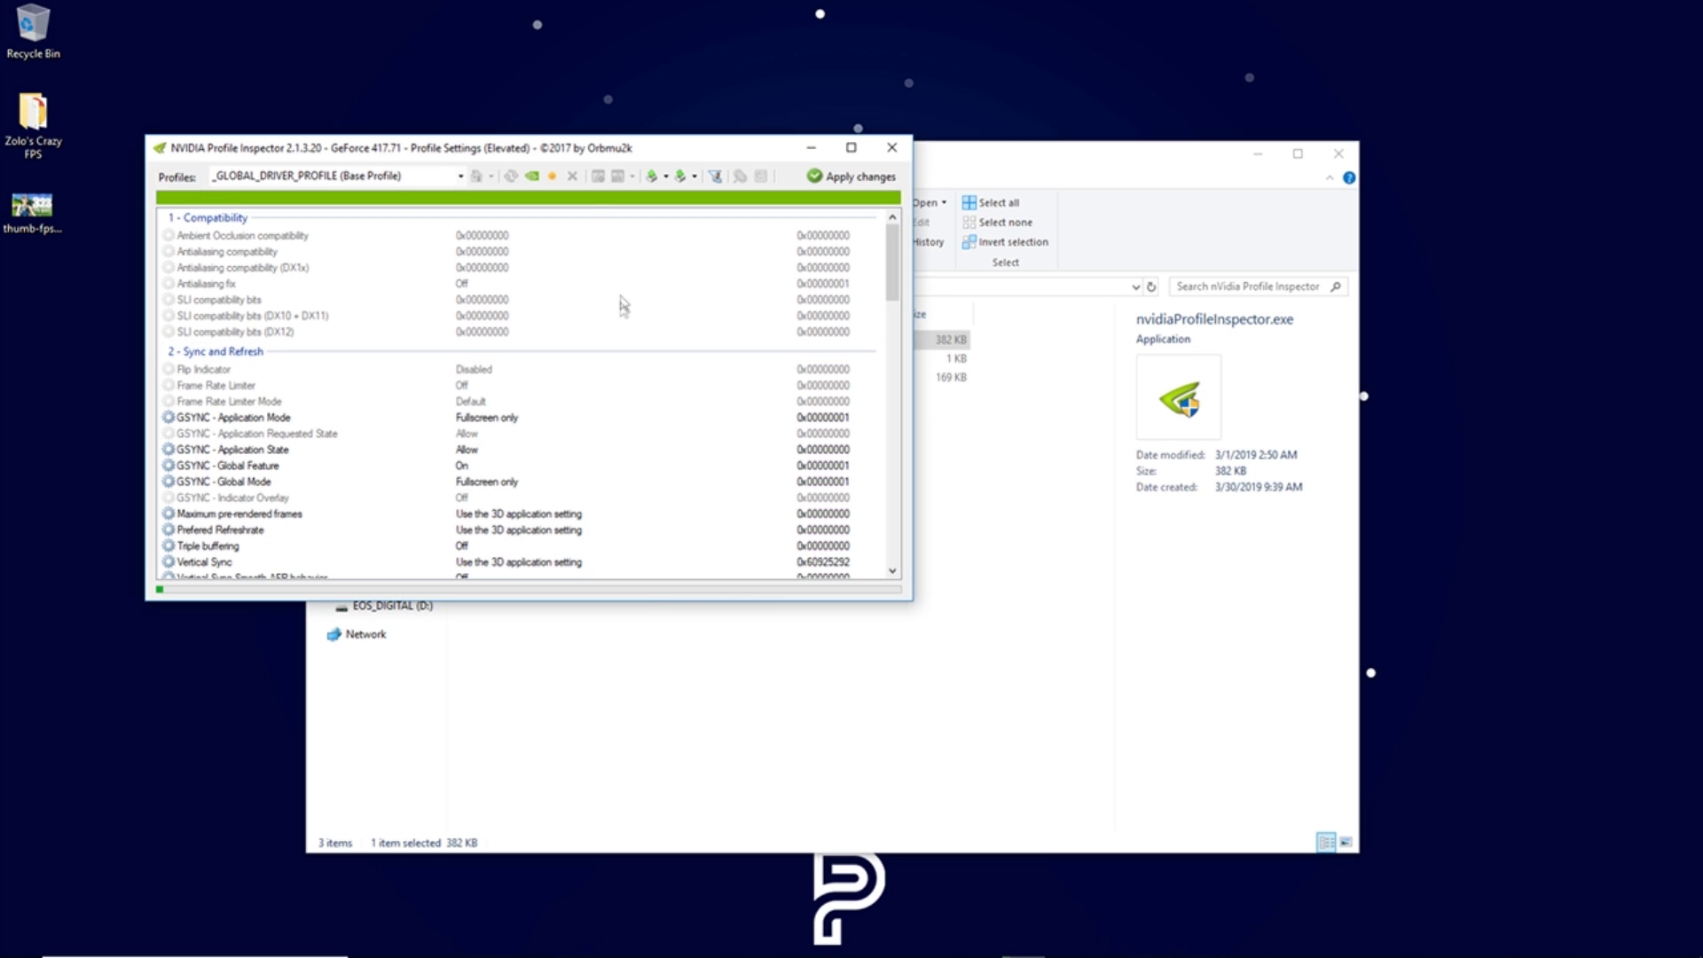
drag(616, 148, 842, 290)
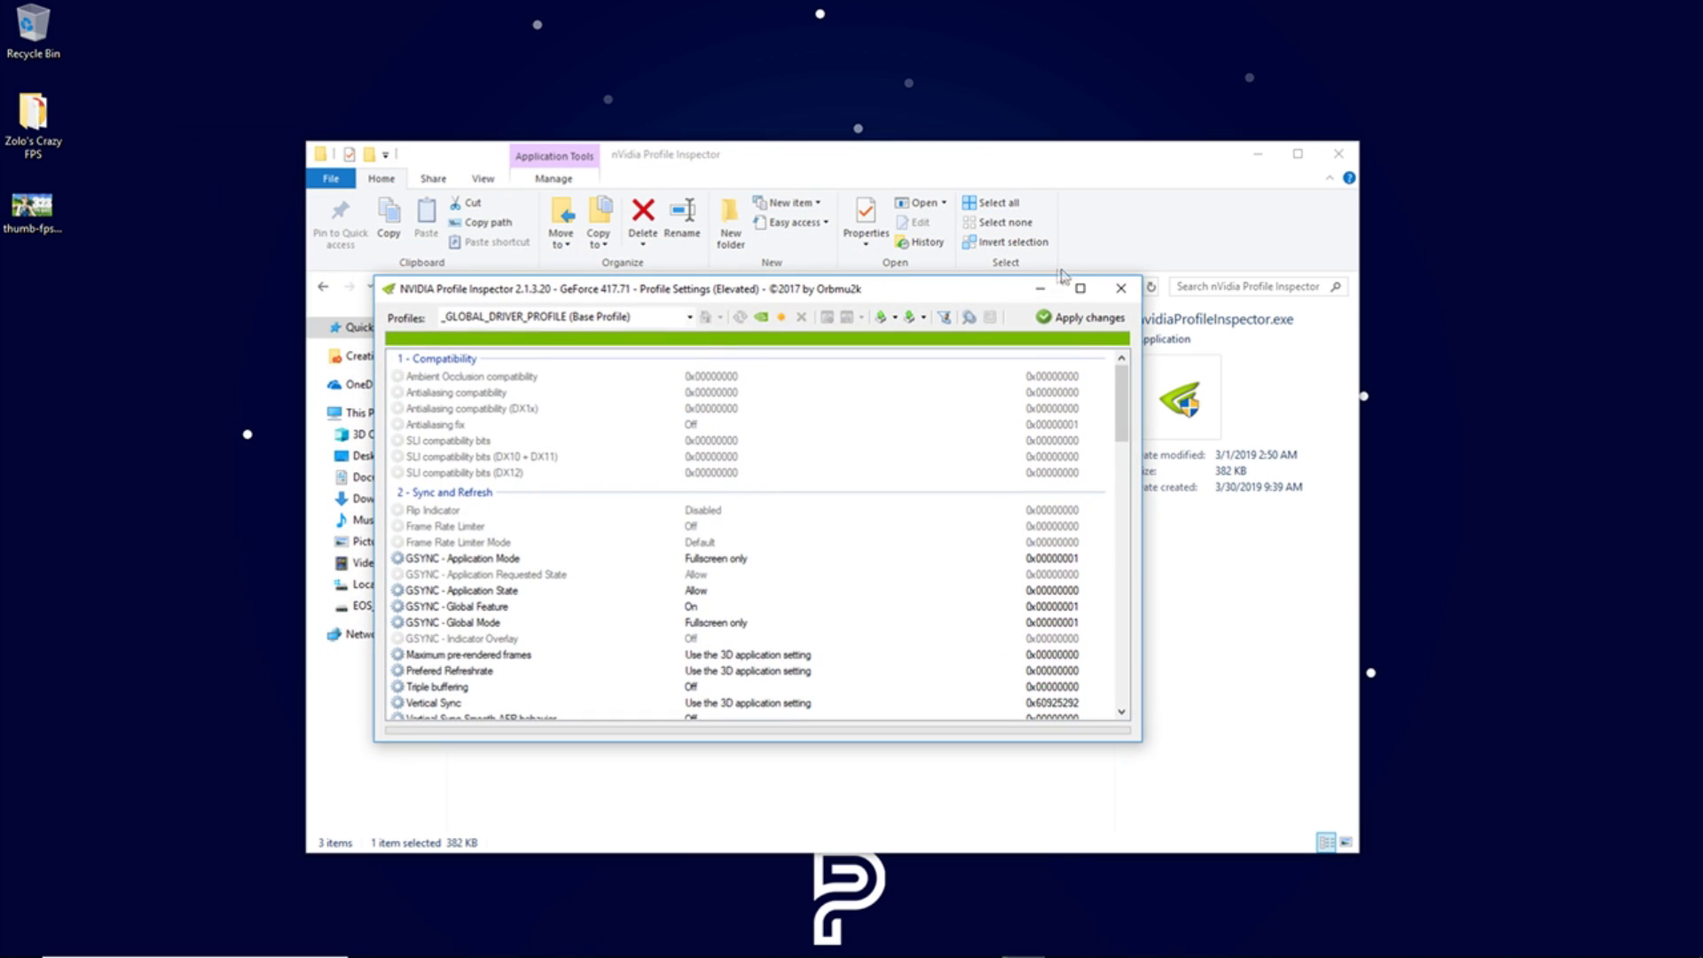
click(1070, 288)
Step: Replace the global driver profile with the Fortnite profile by searching the profiles for "Fort"
click(266, 32)
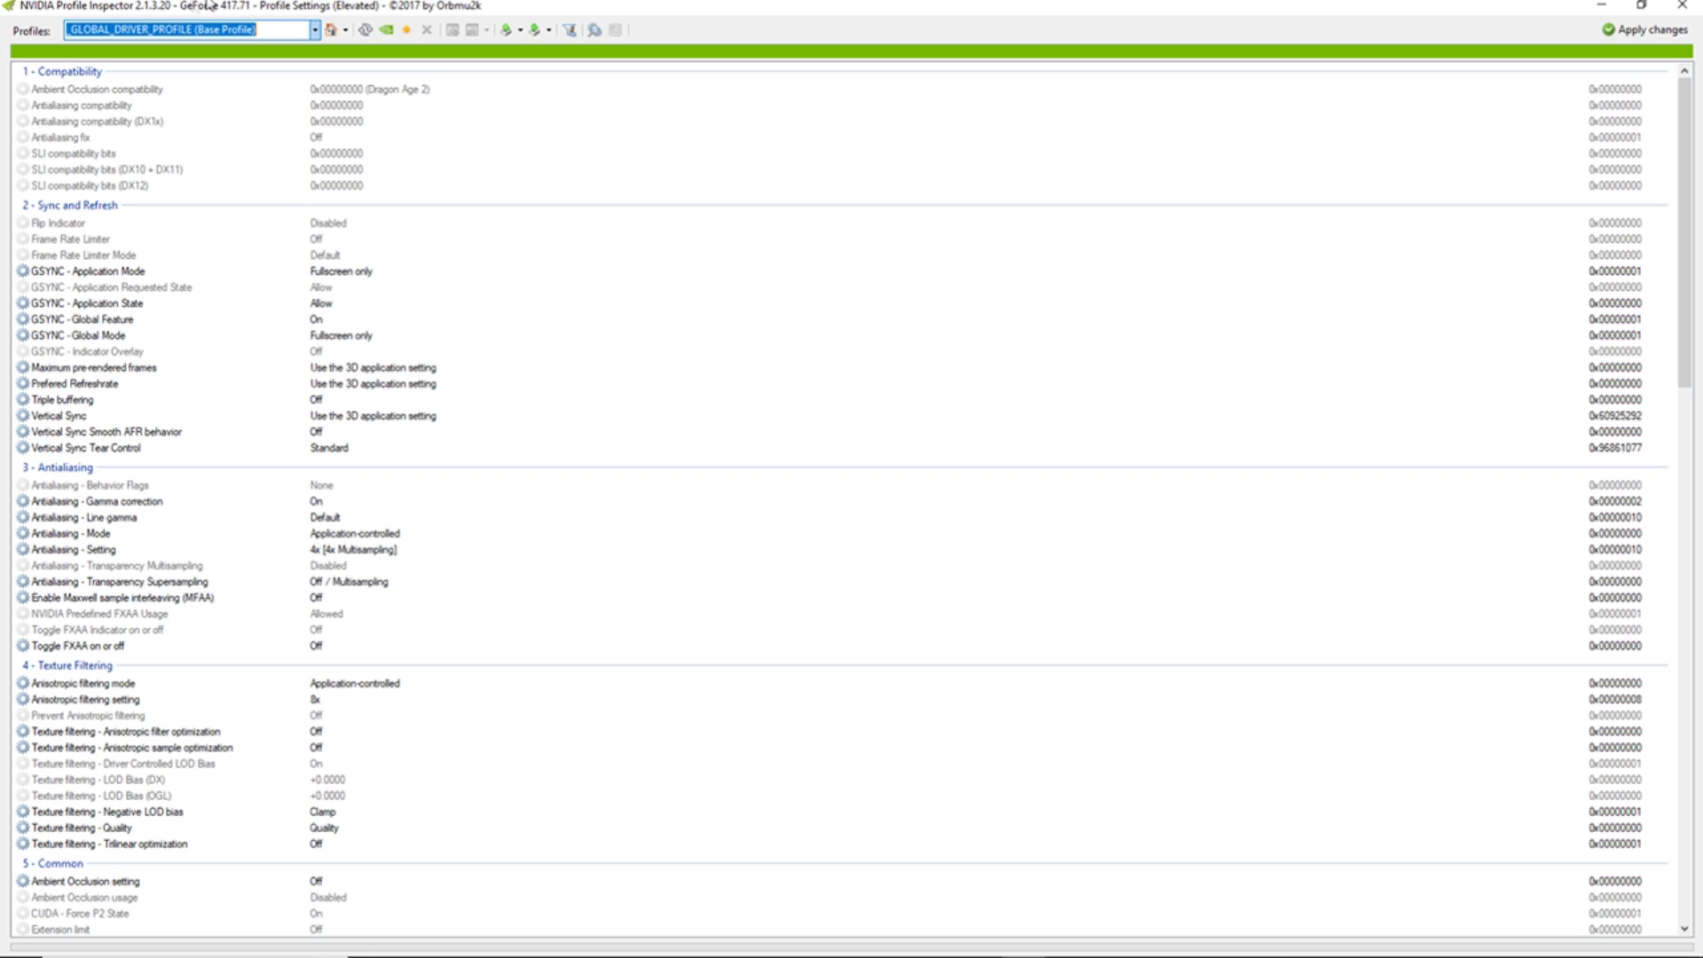
click(237, 26)
drag(281, 31, 37, 24)
key(BackSpace)
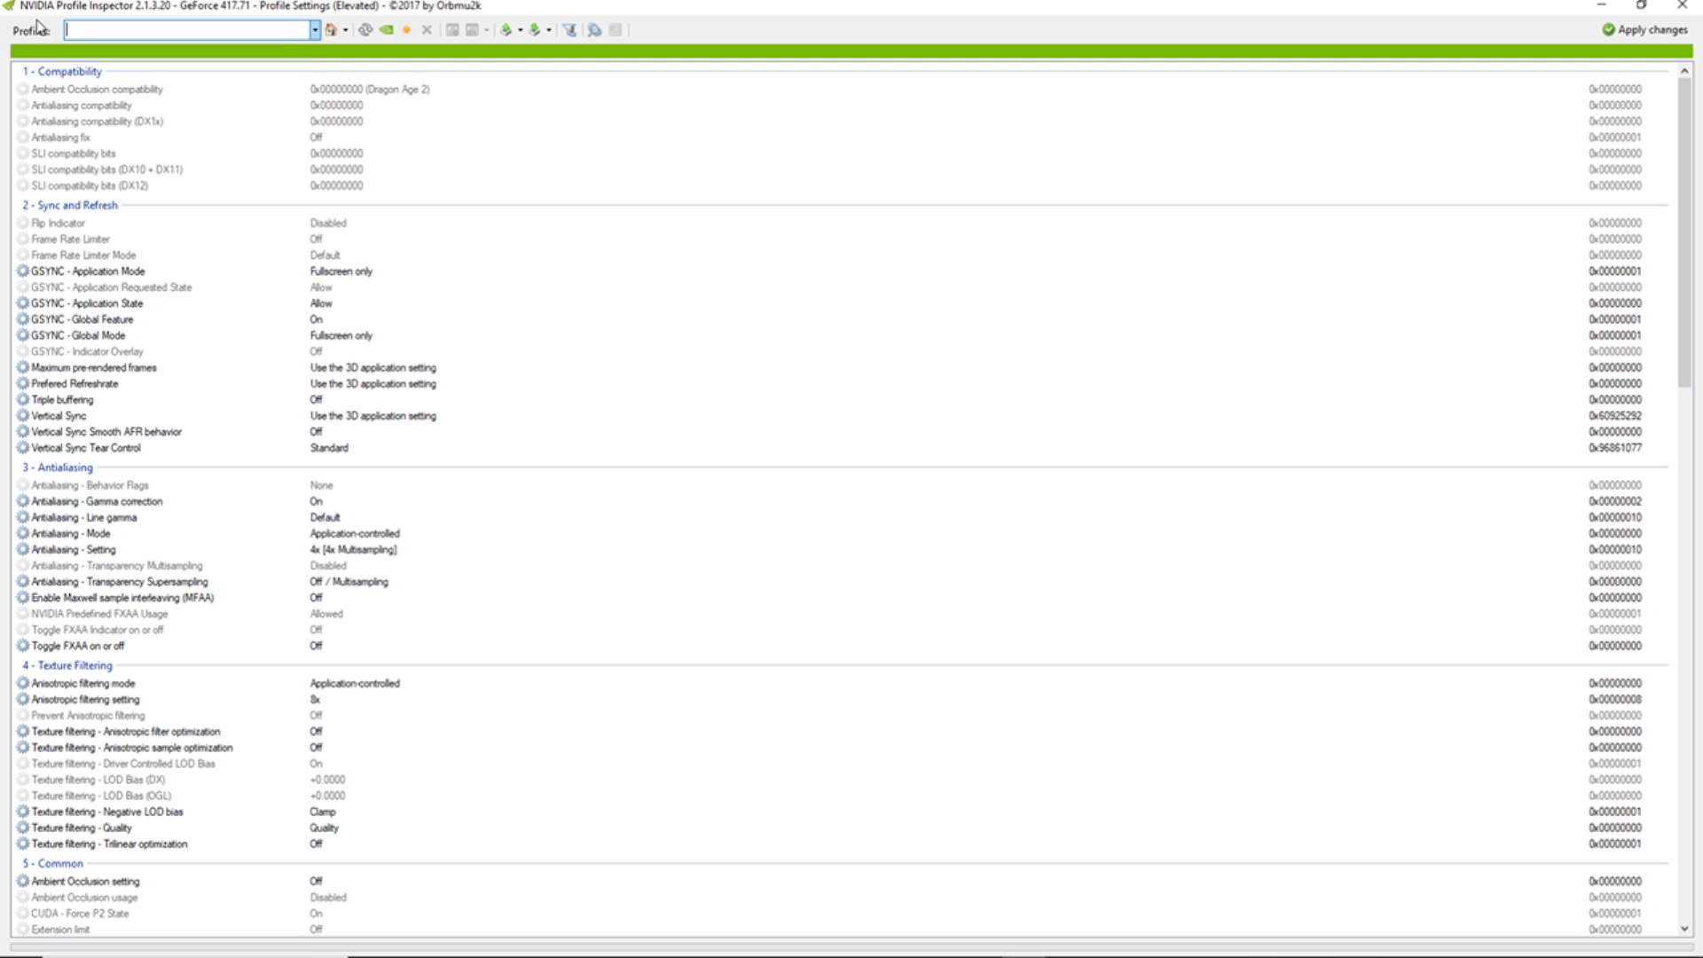
text(Fort)
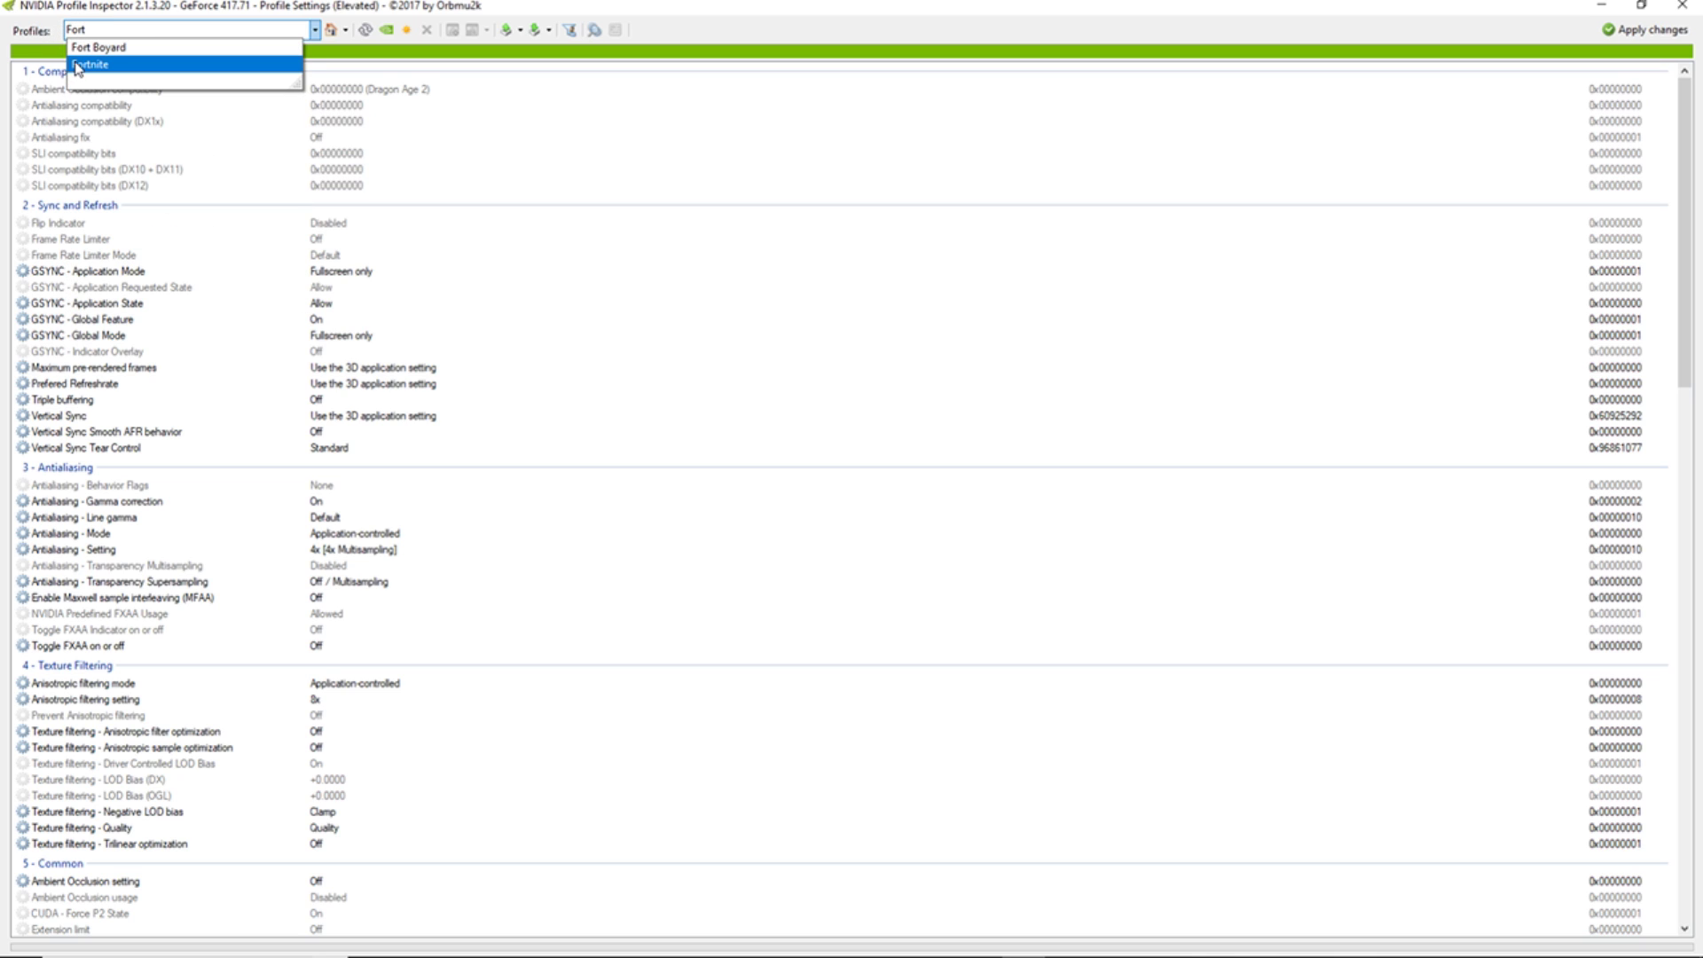
click(78, 66)
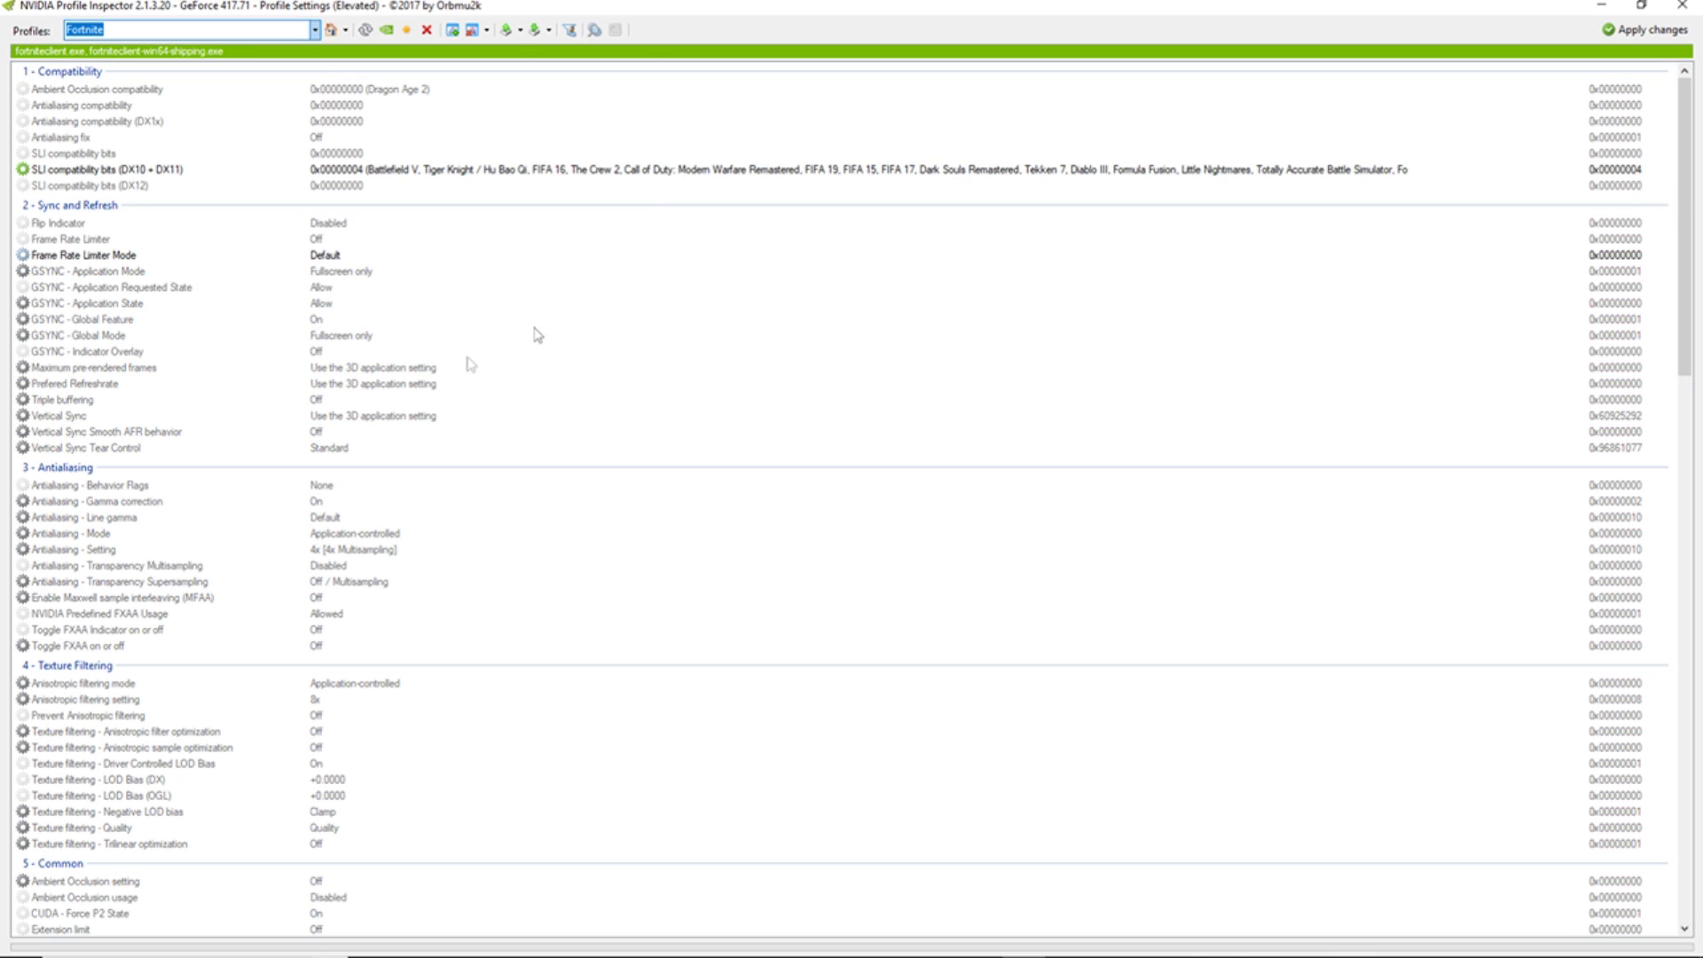
Step: Set the Fortnite profile's Frame Rate Limiter Mode to 0x00000004 PS_FRAMERATE_LIMITER_2_CONTROL_DELAY_FLIP_BY_FLIPMETERING
click(82, 210)
click(37, 221)
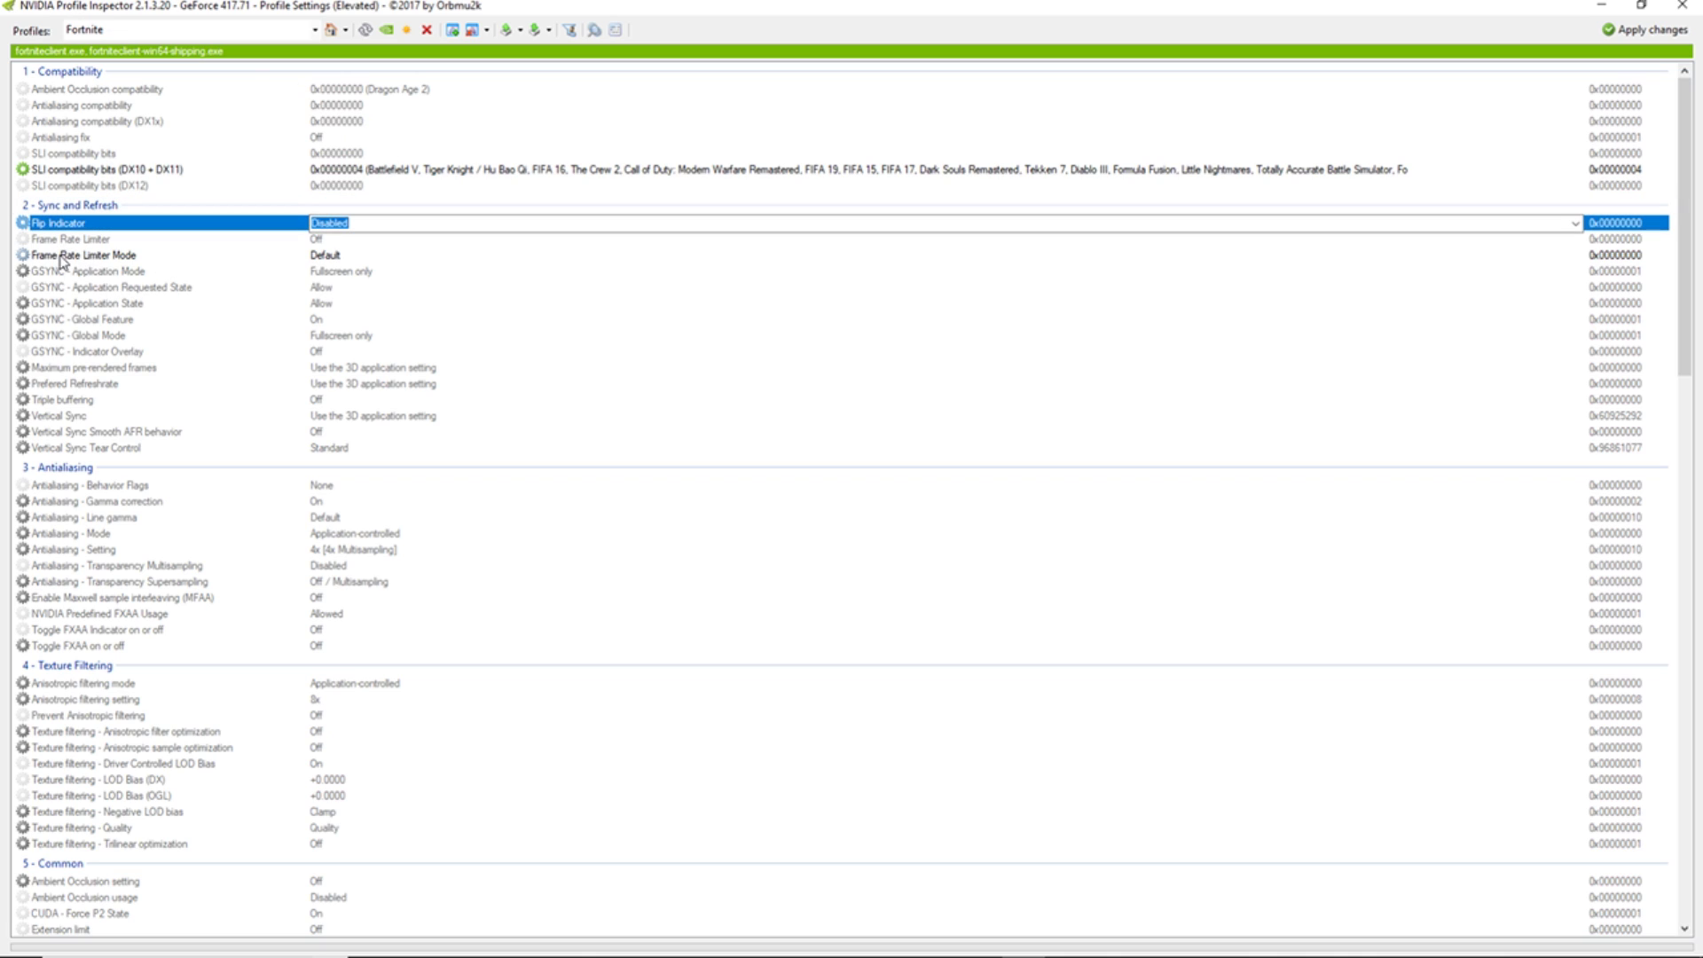
click(60, 256)
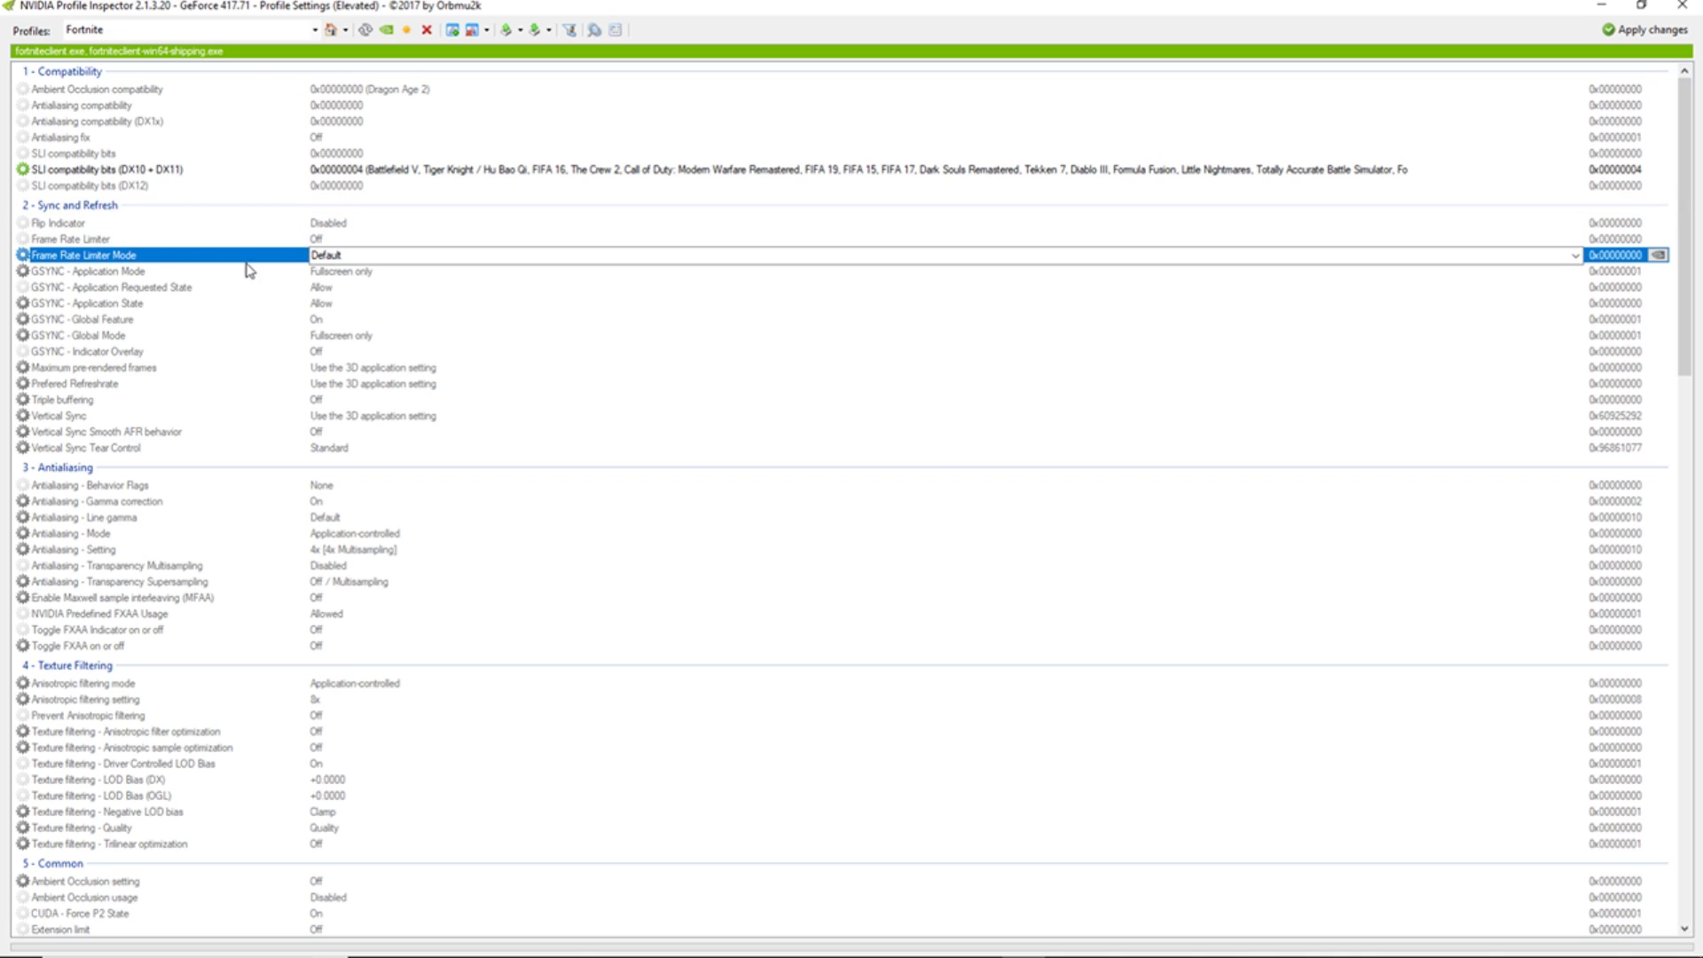
click(1576, 256)
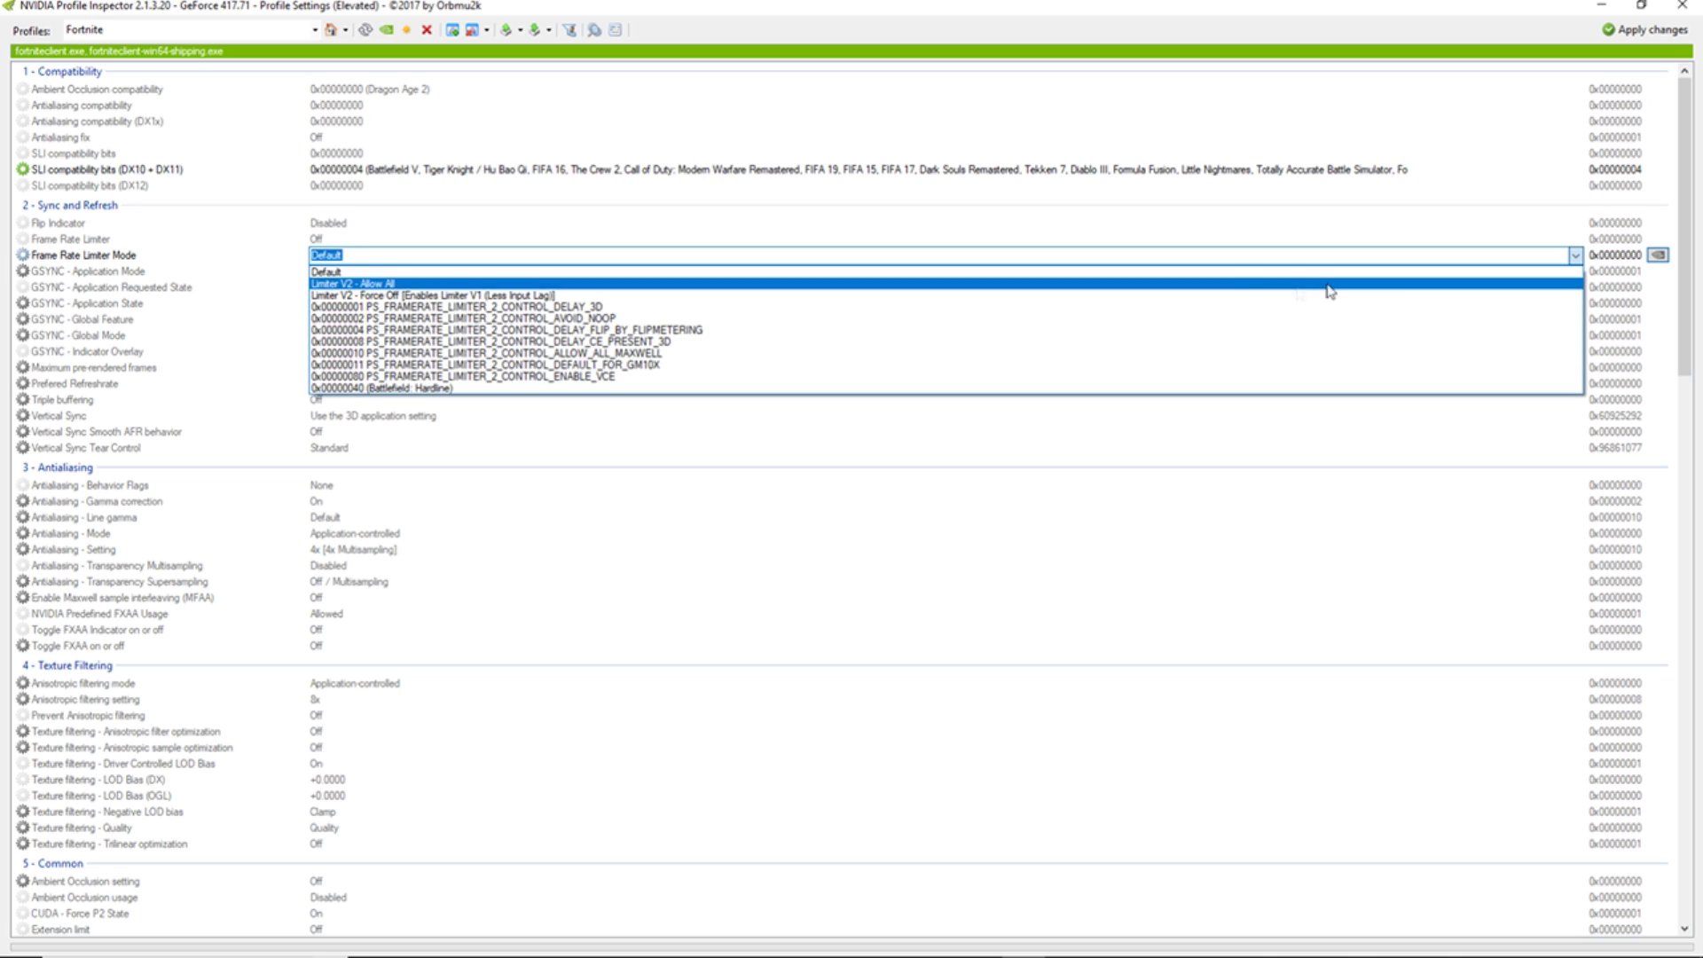
click(606, 333)
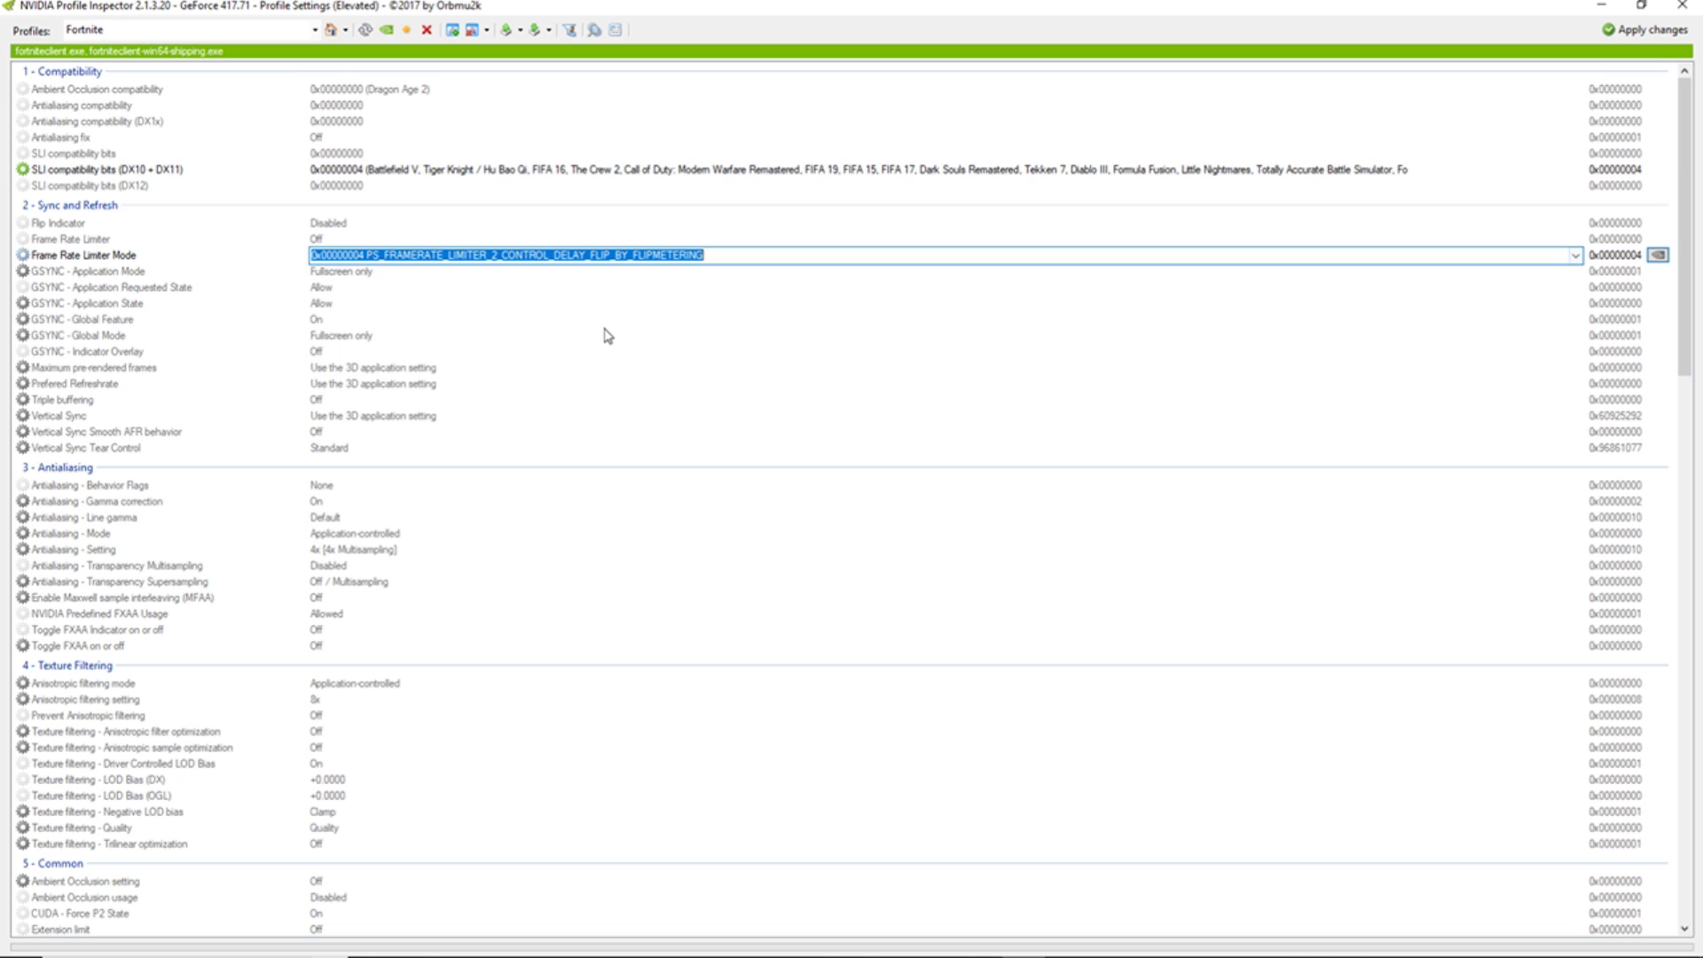
click(606, 334)
Step: Set Power management mode to Prefer maximum performance under Common, apply the profile changes and close the inspector
scroll(75, 324, down, 2)
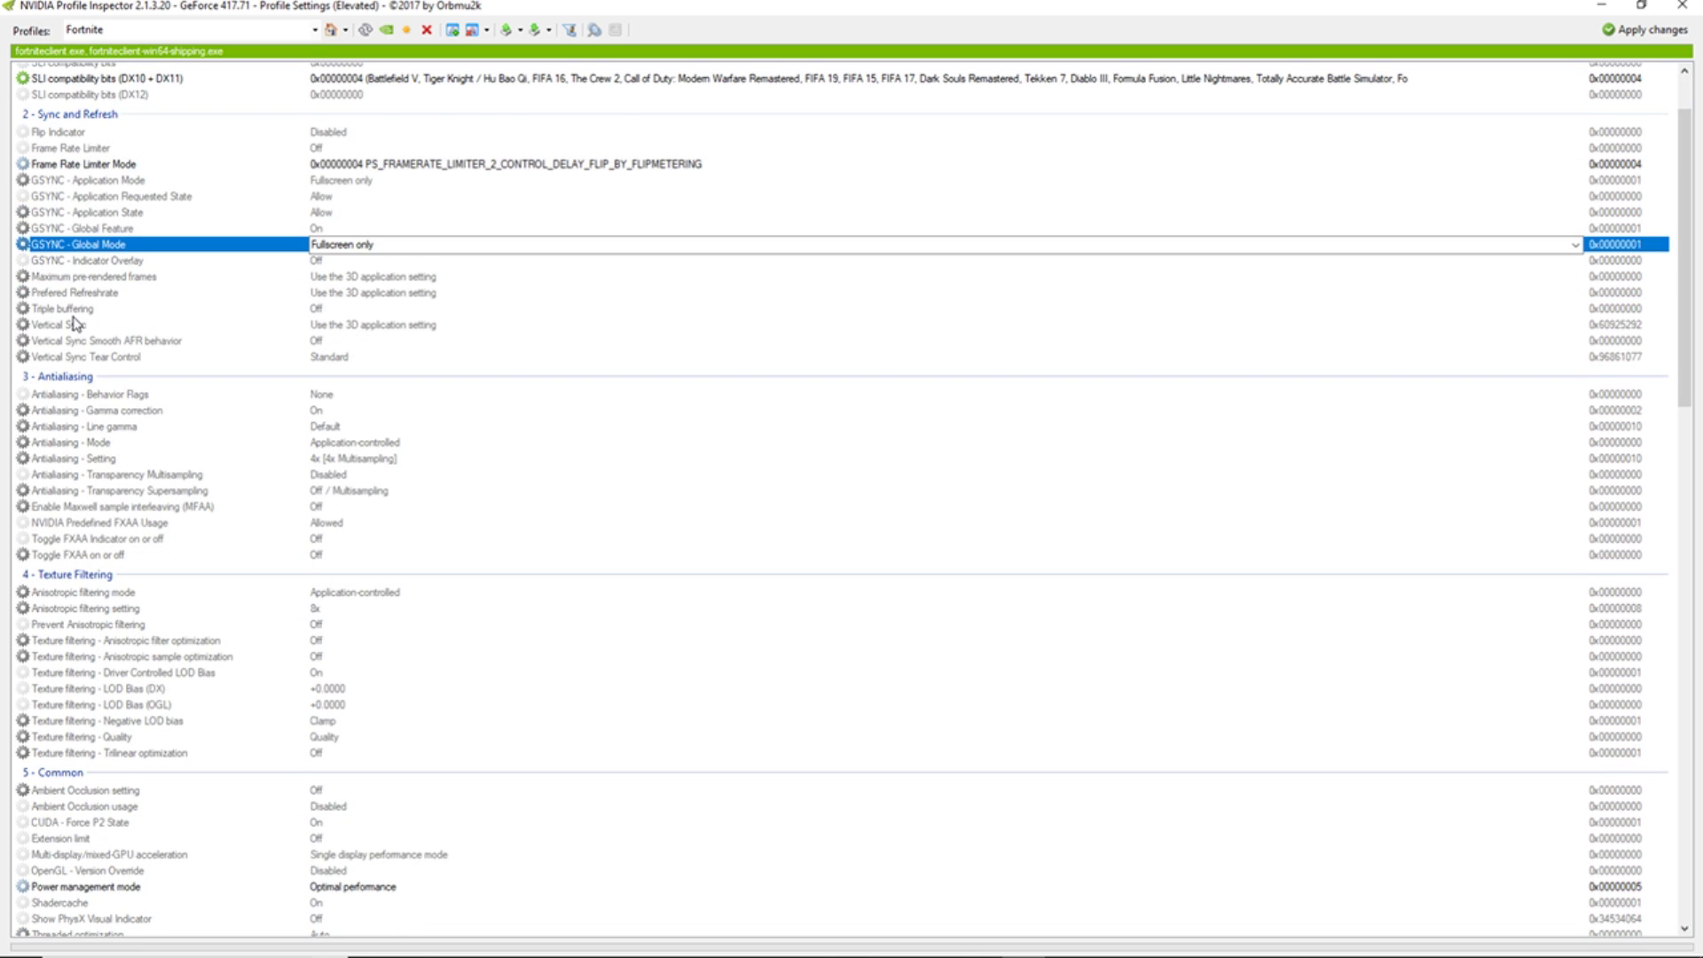
scroll(73, 324, down, 5)
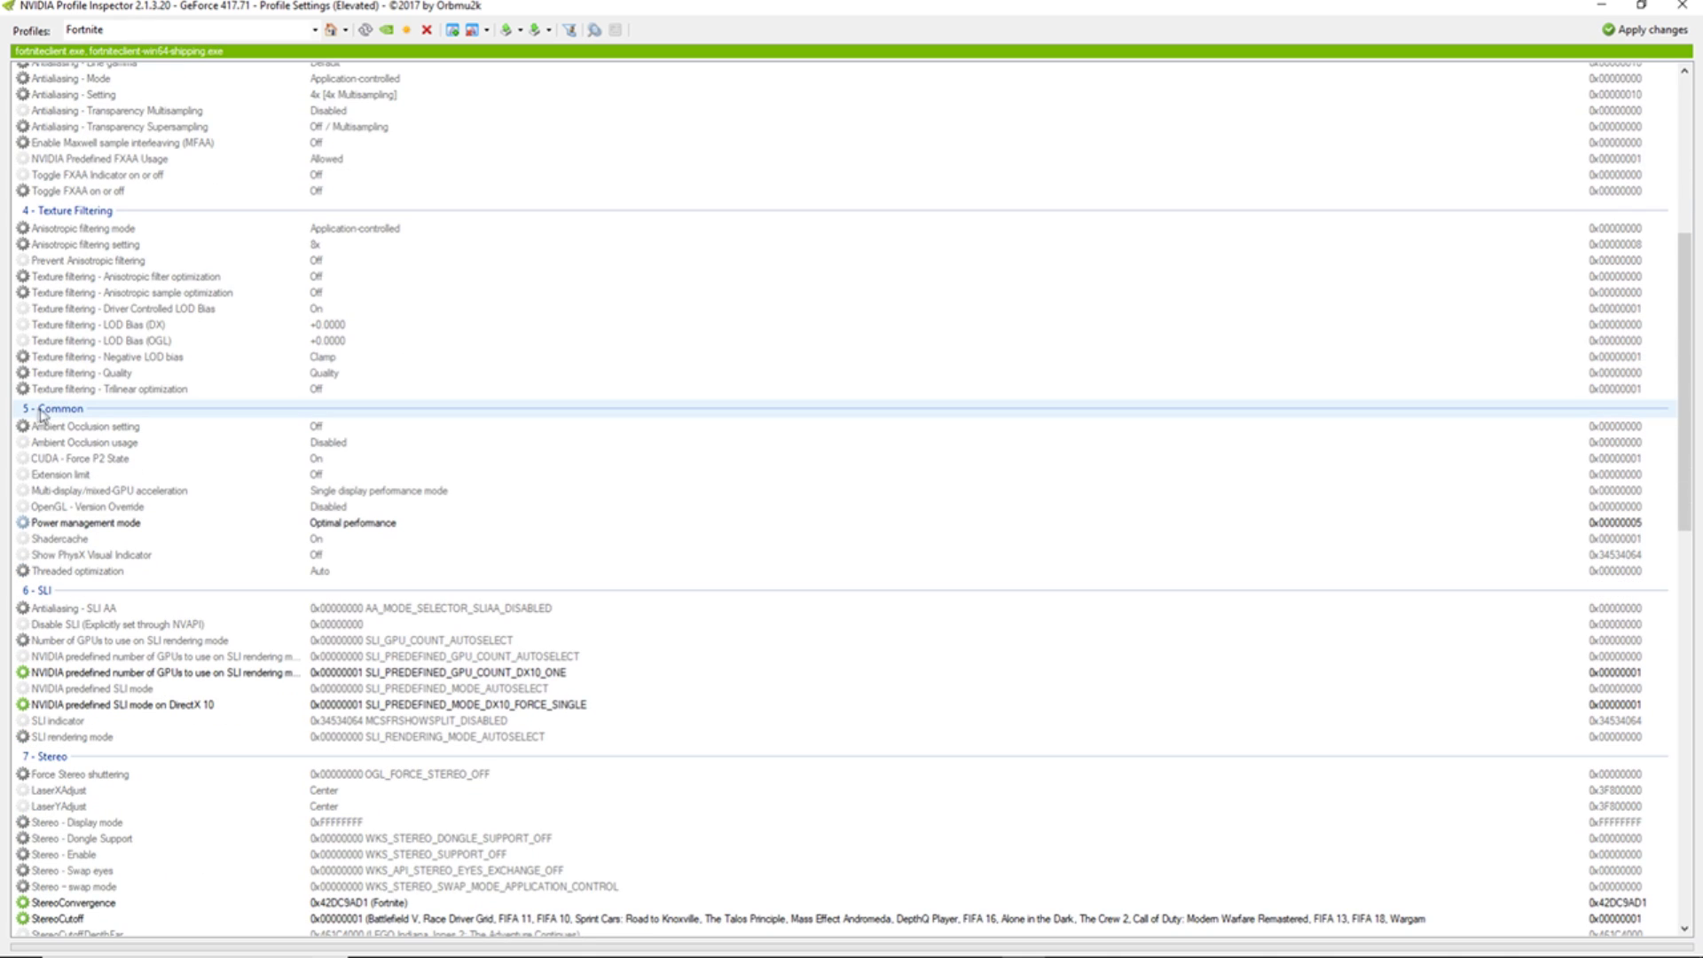
click(125, 492)
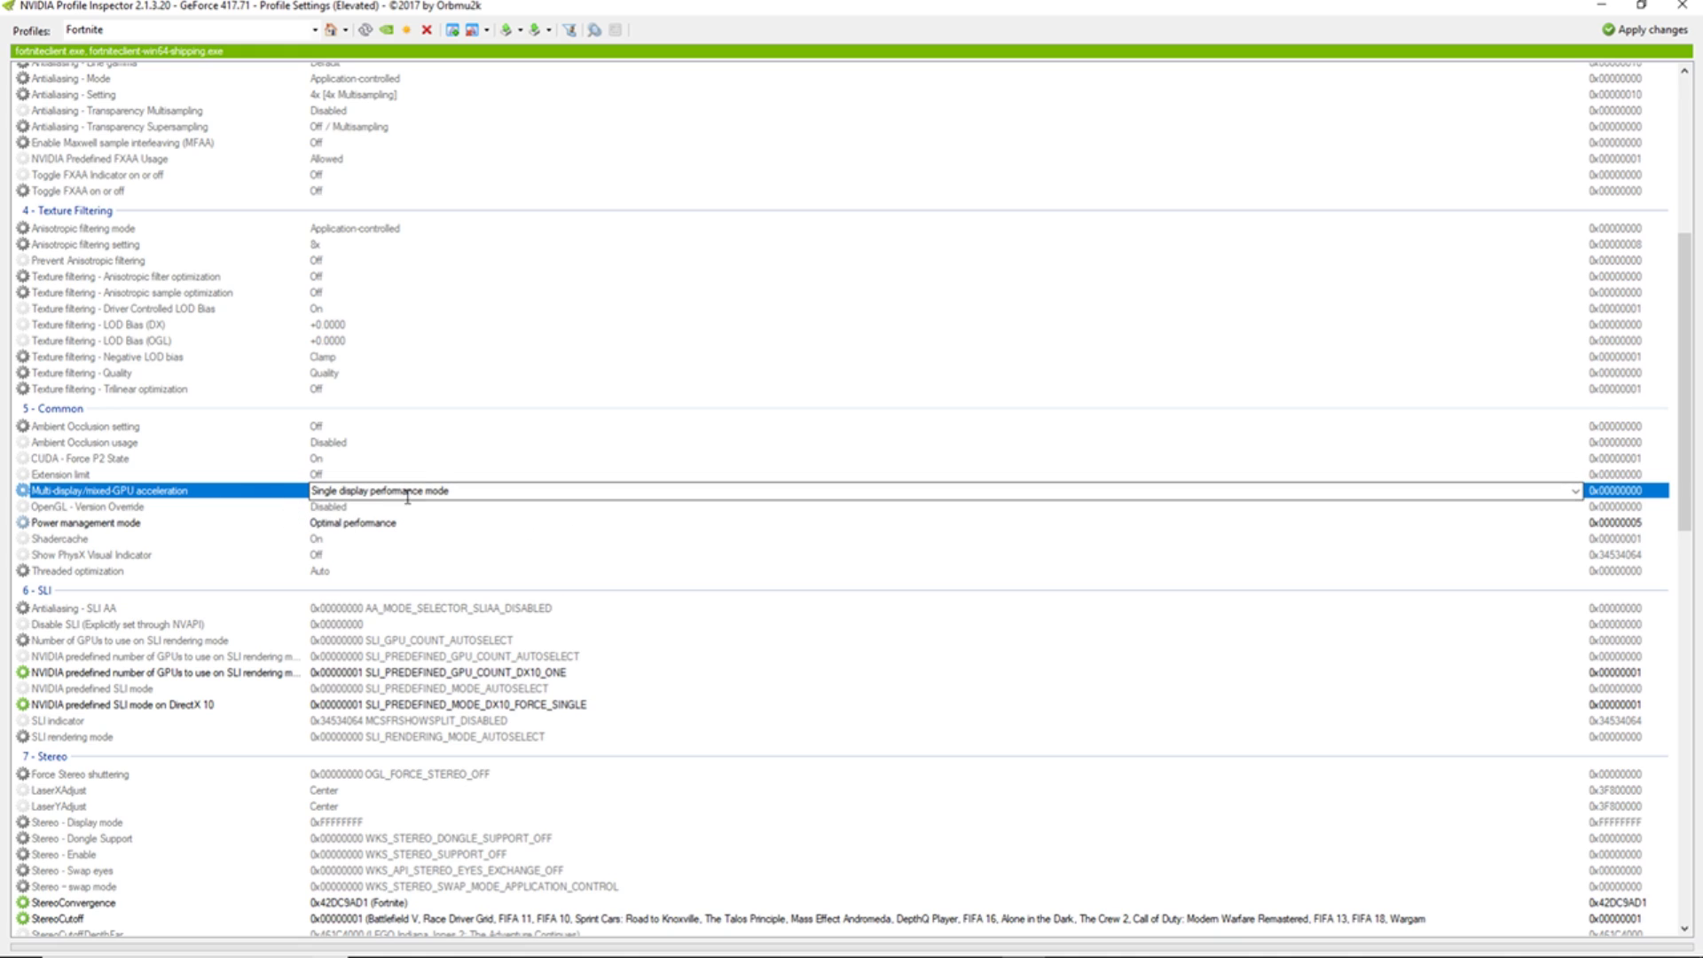
click(124, 523)
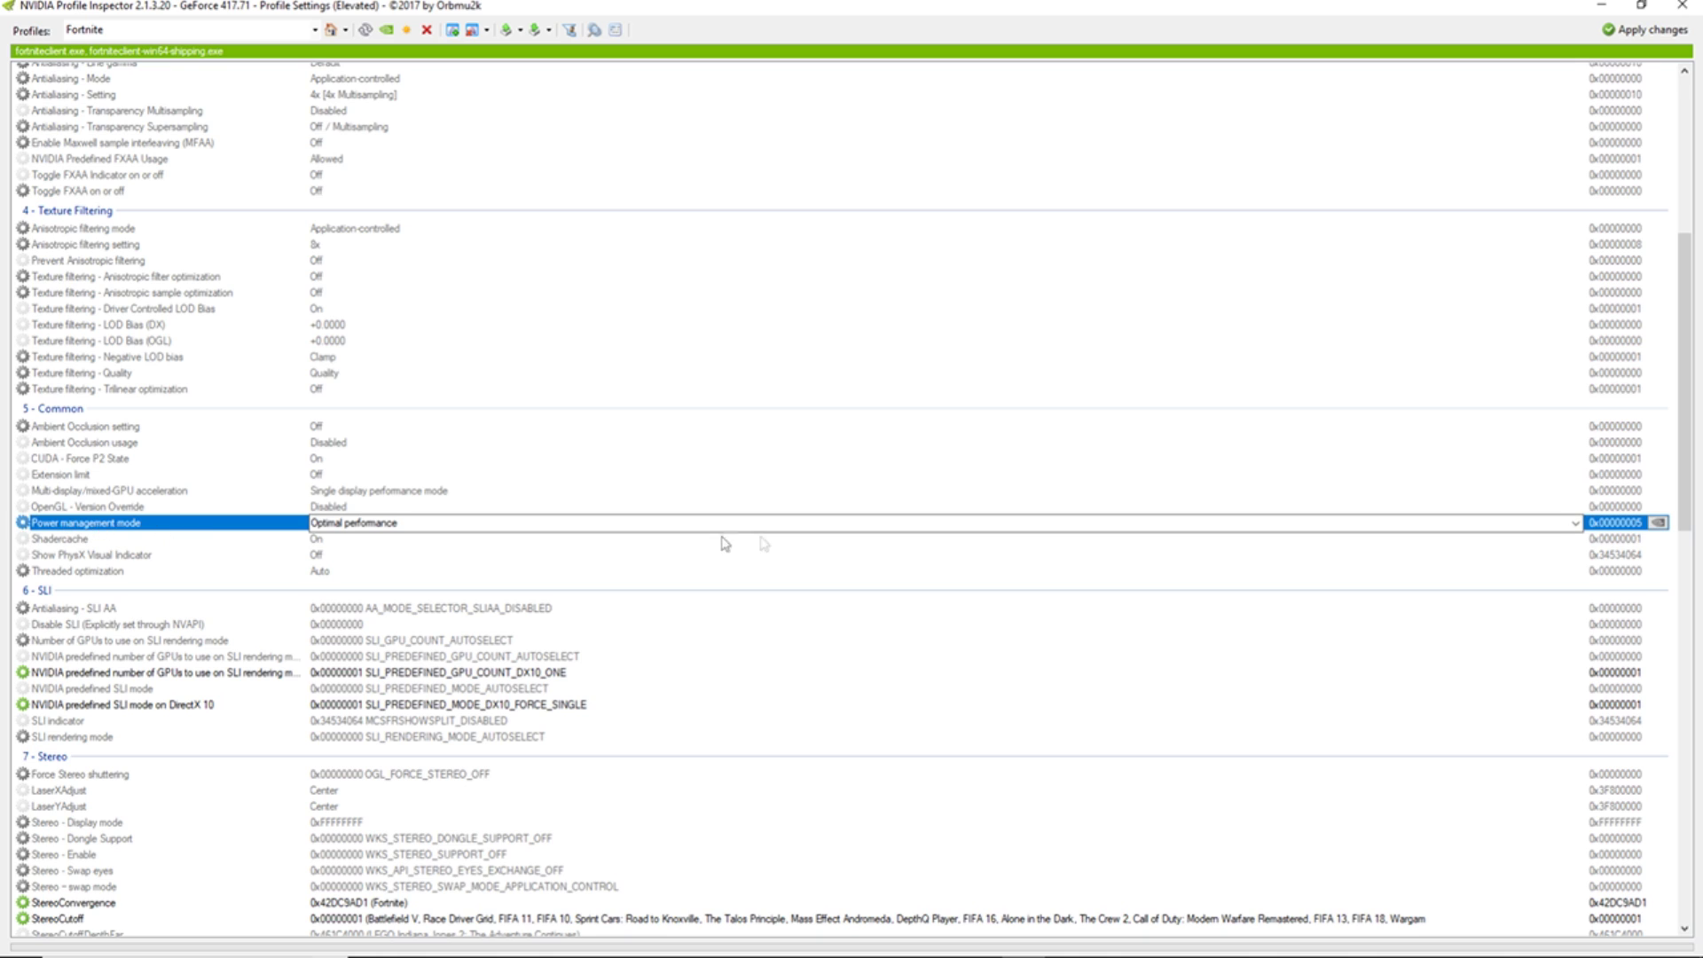
click(1576, 523)
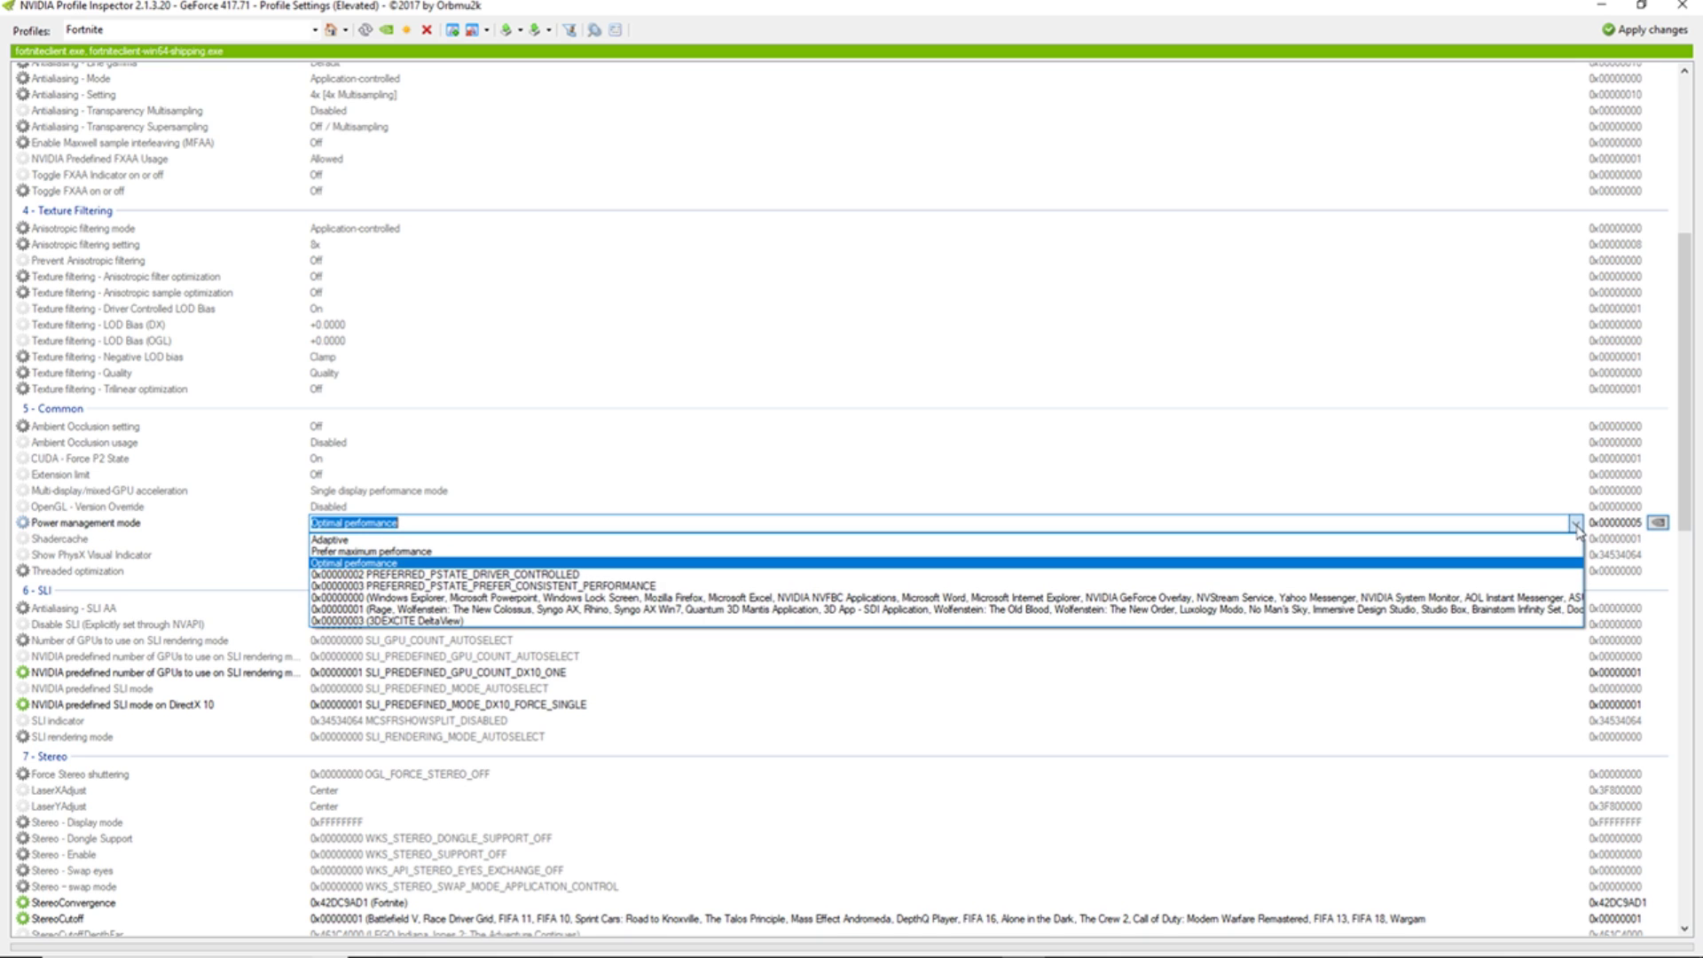
click(435, 551)
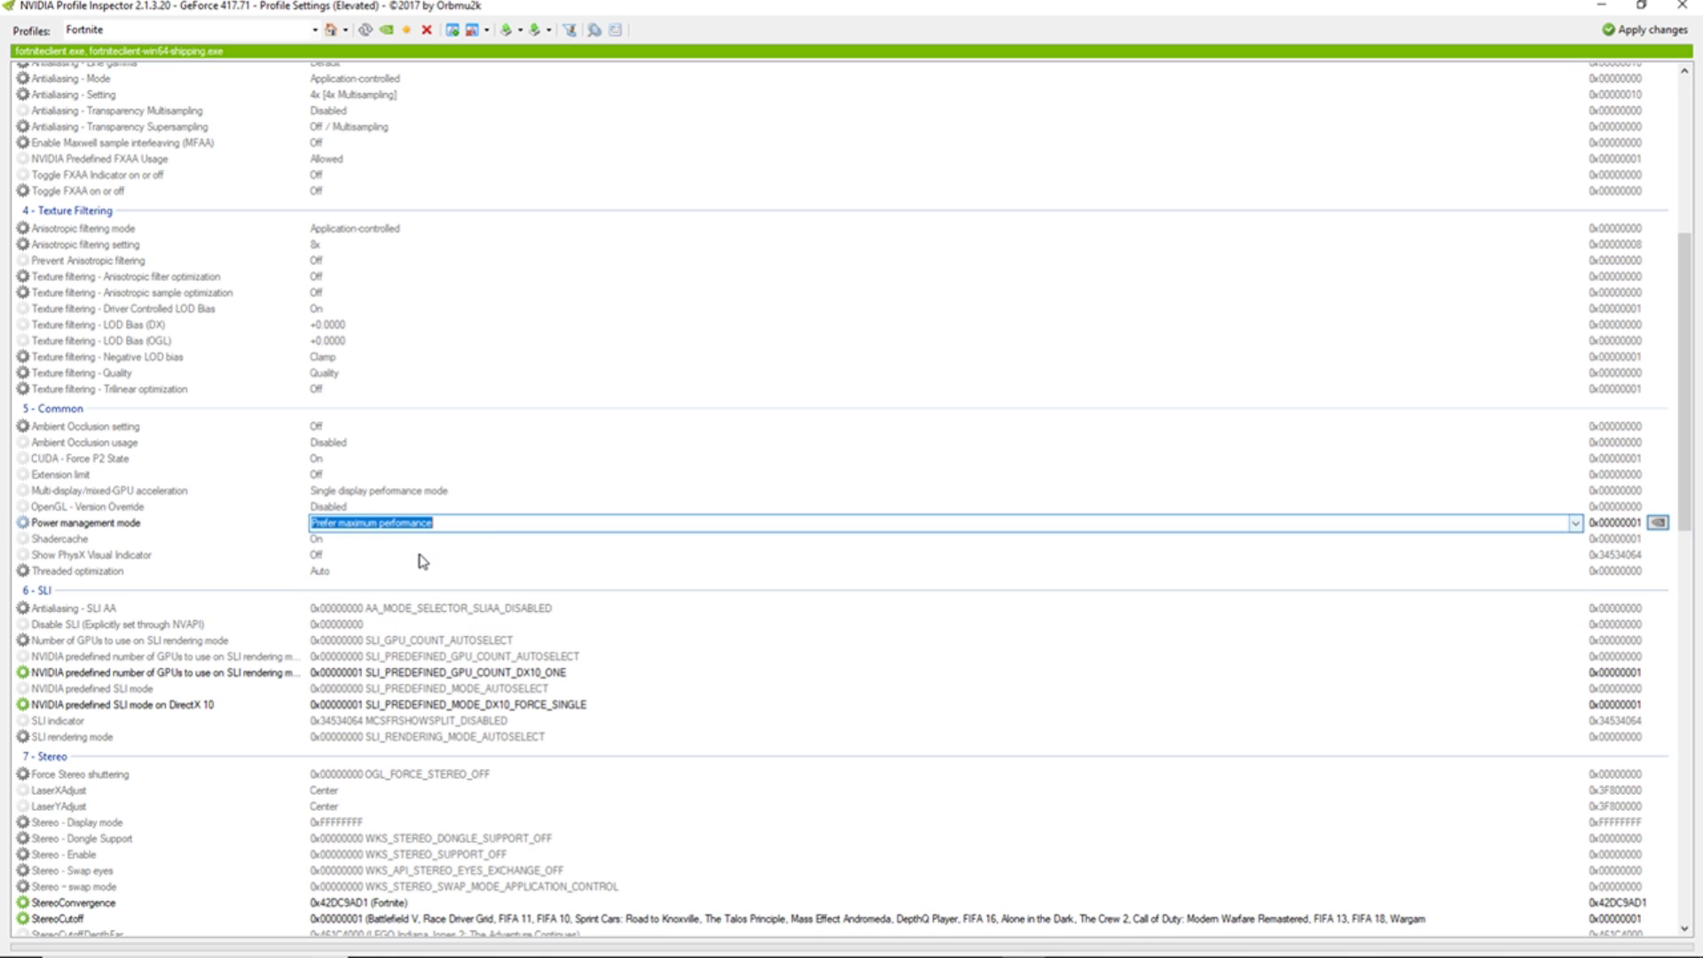
click(1616, 31)
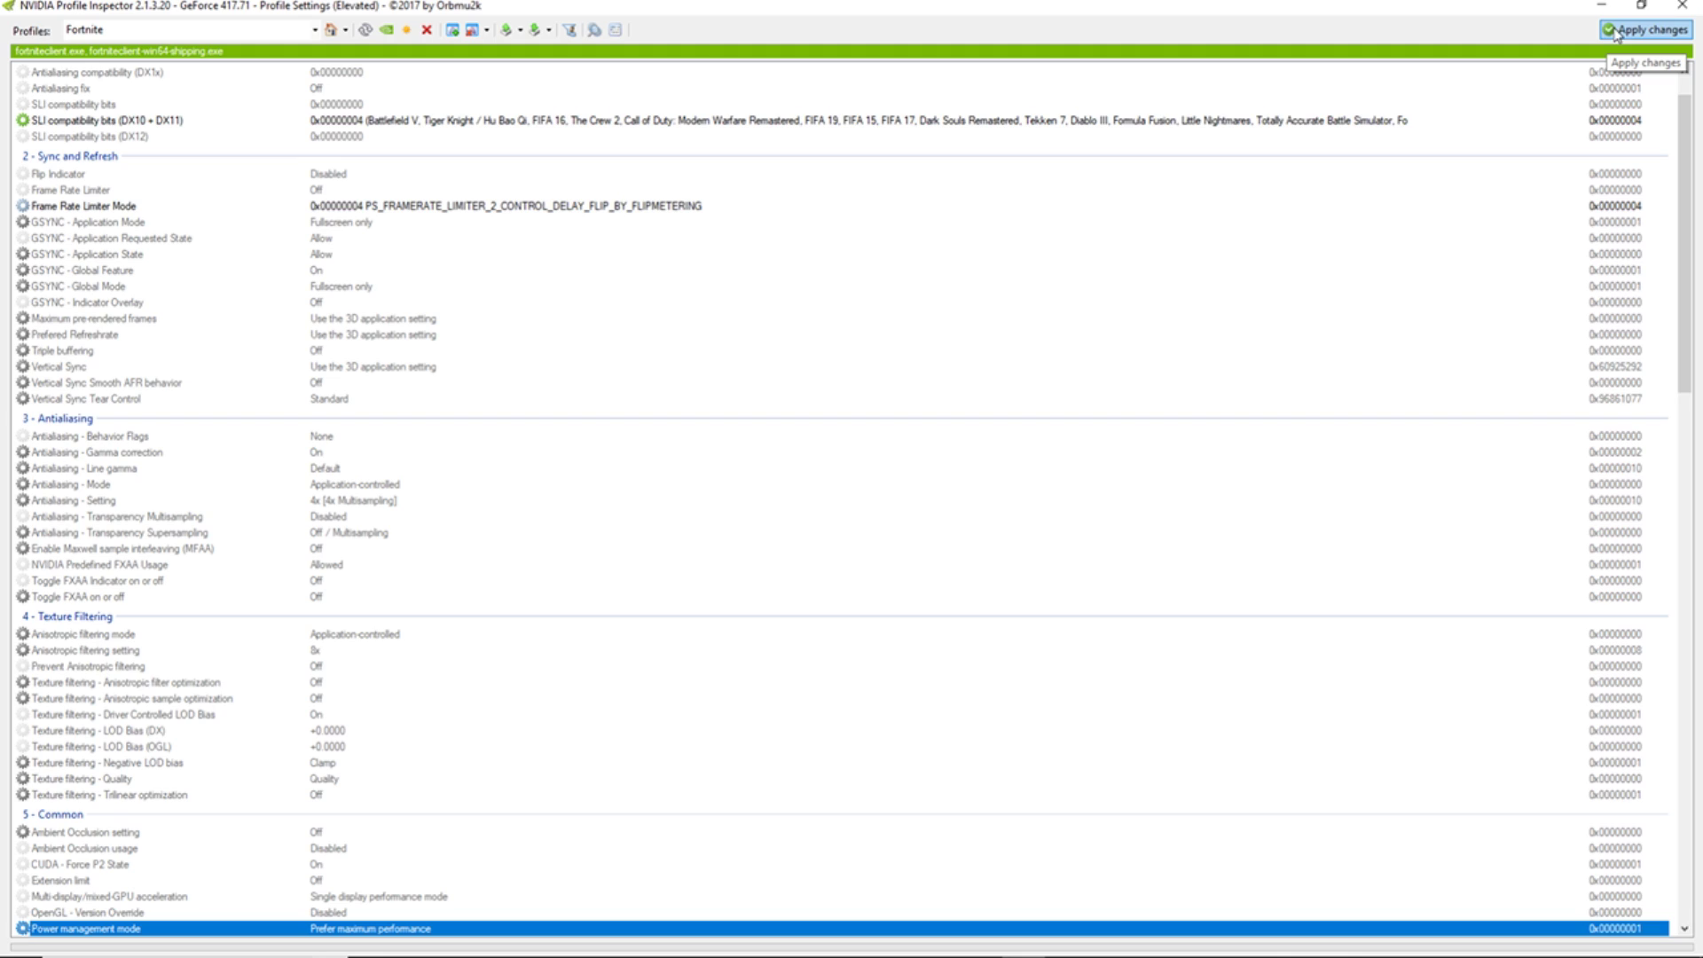
click(1679, 9)
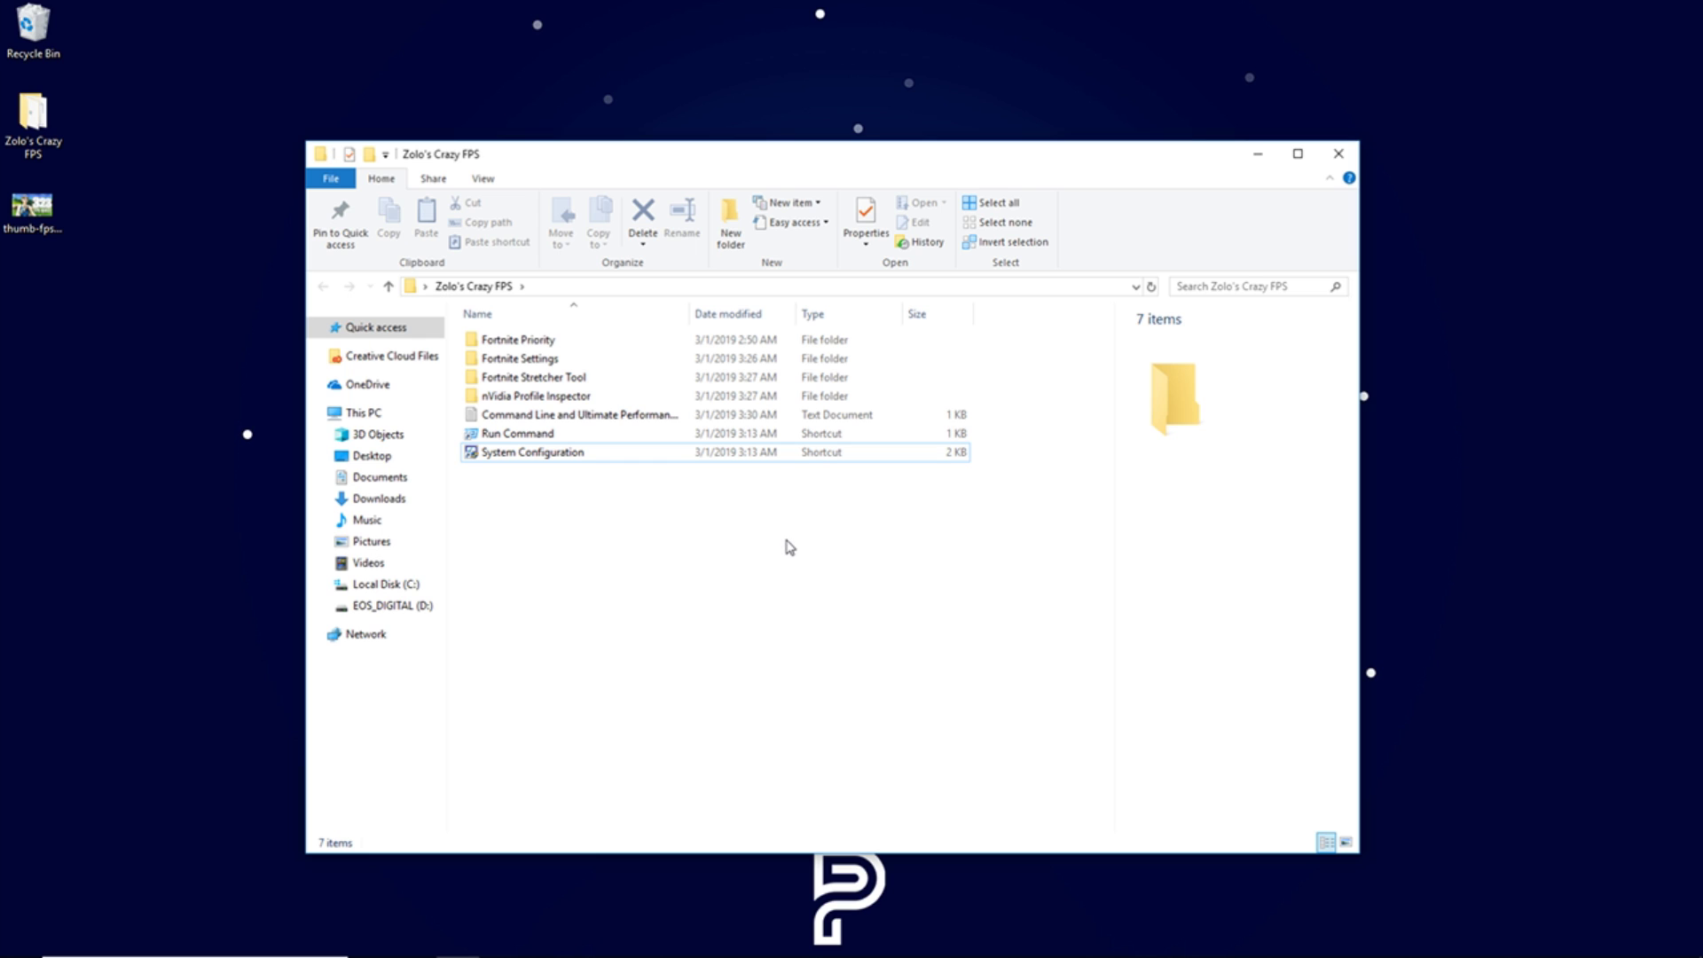
Step: Open Task Manager and show the CPU's performance details
mouse_move(937, 953)
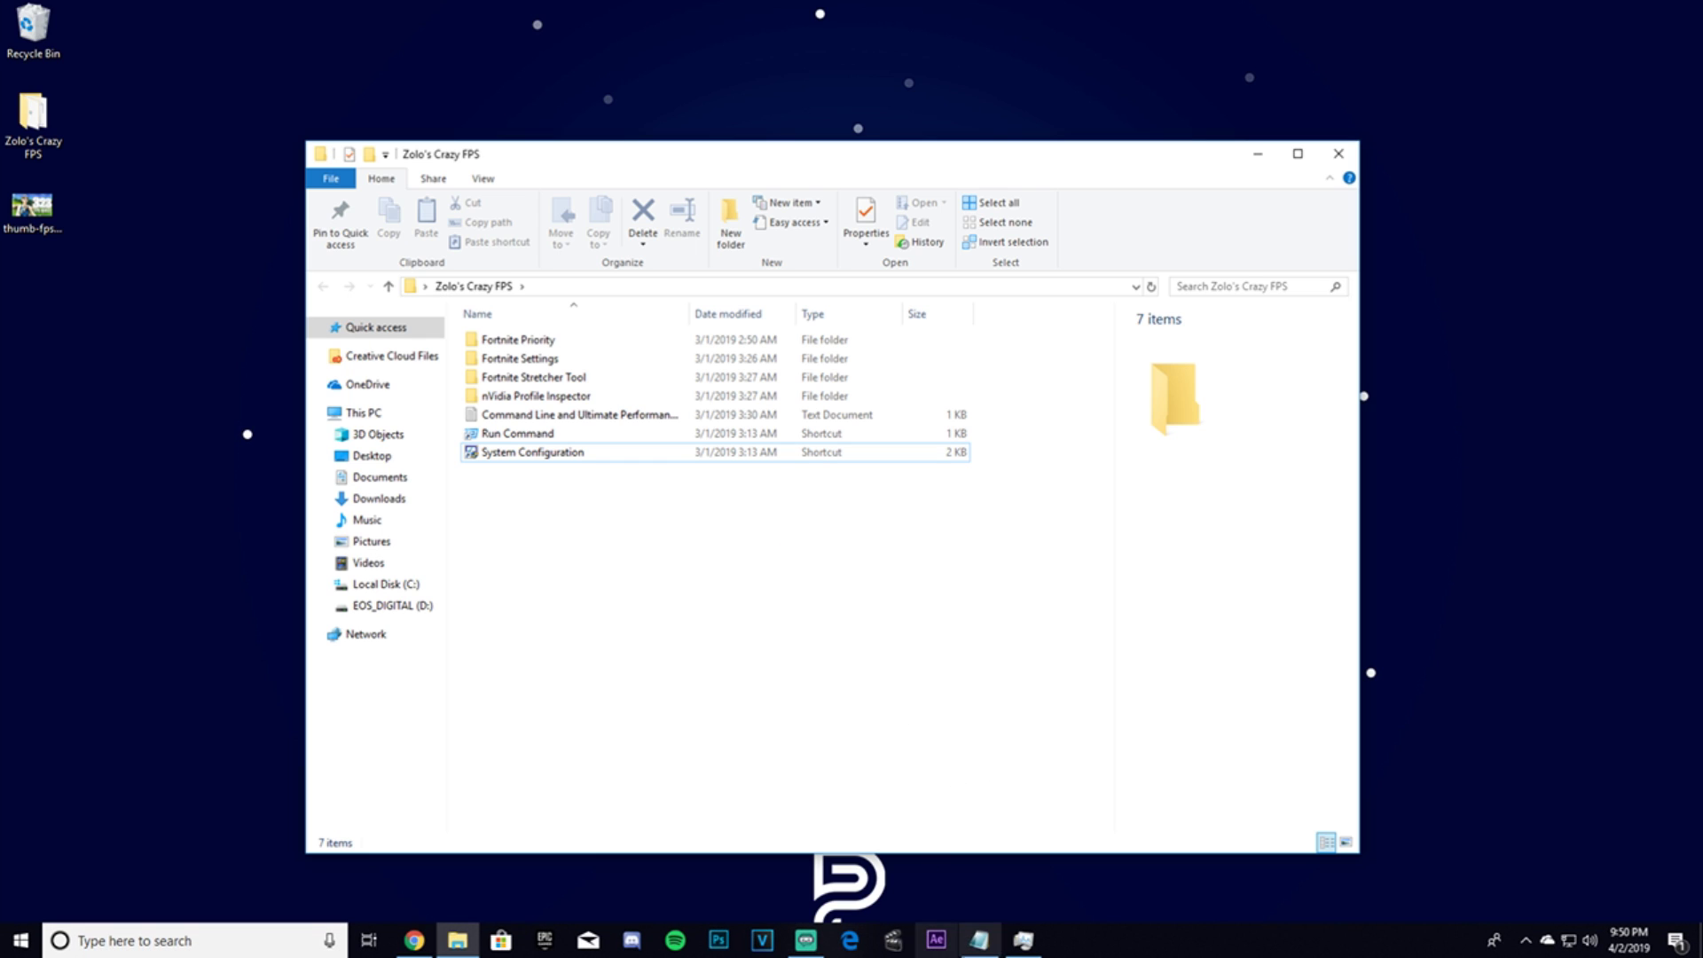
right_click(1080, 946)
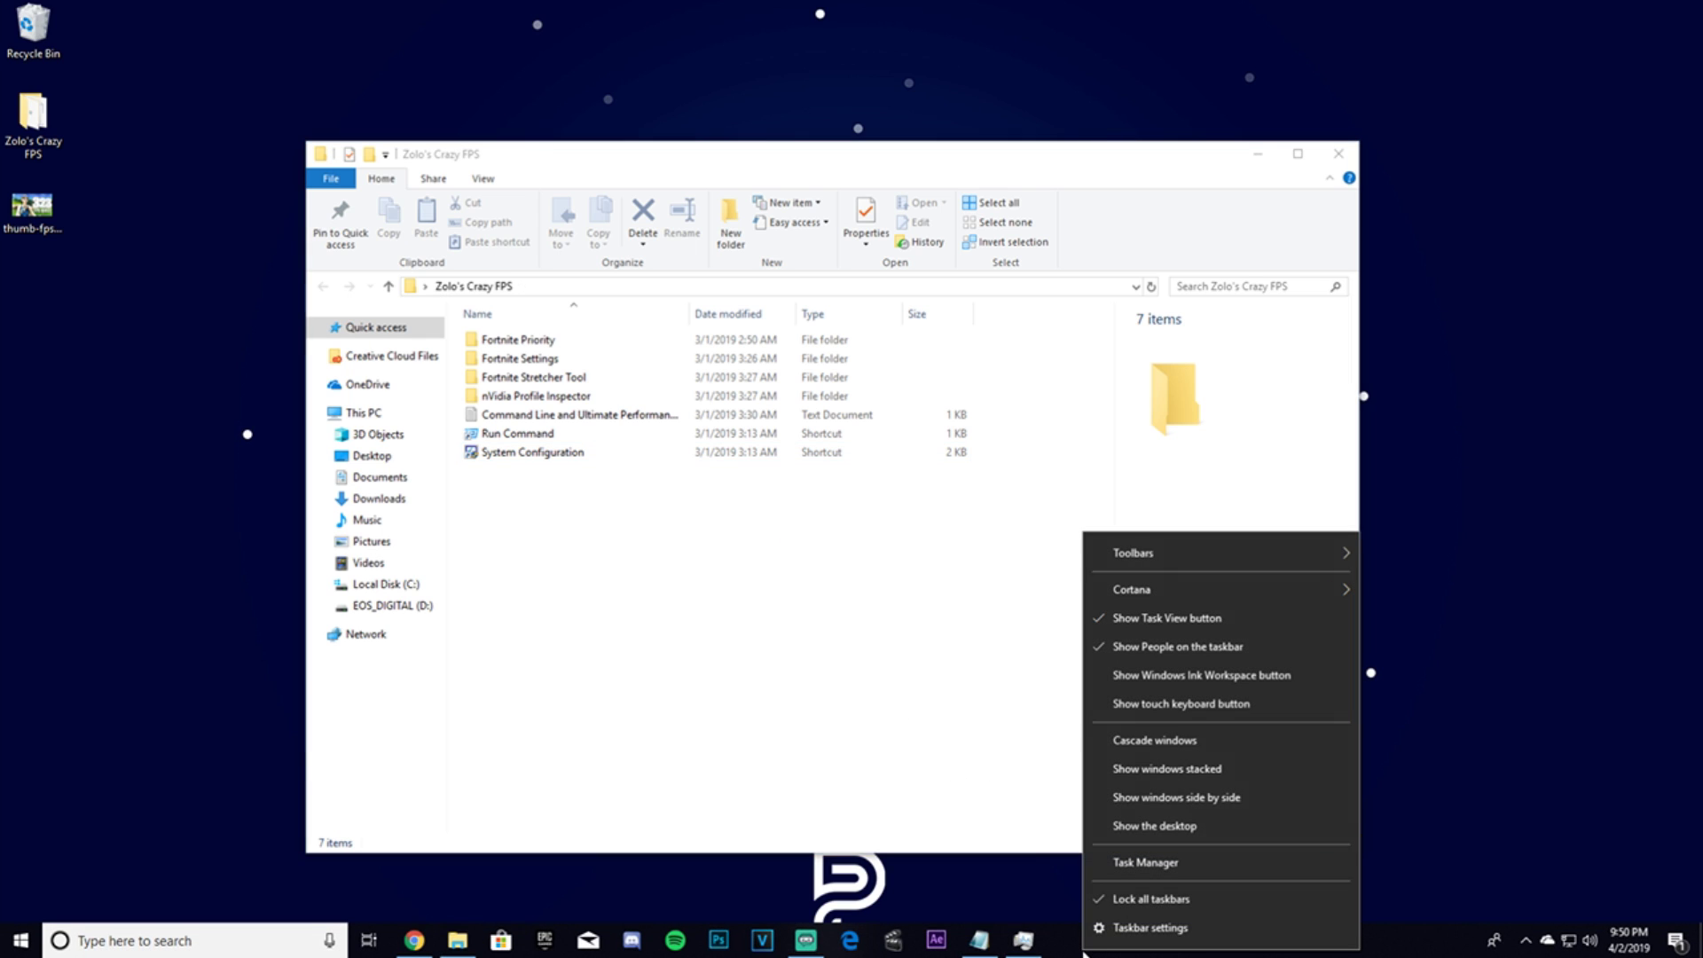
click(1144, 863)
right_click(709, 241)
click(296, 193)
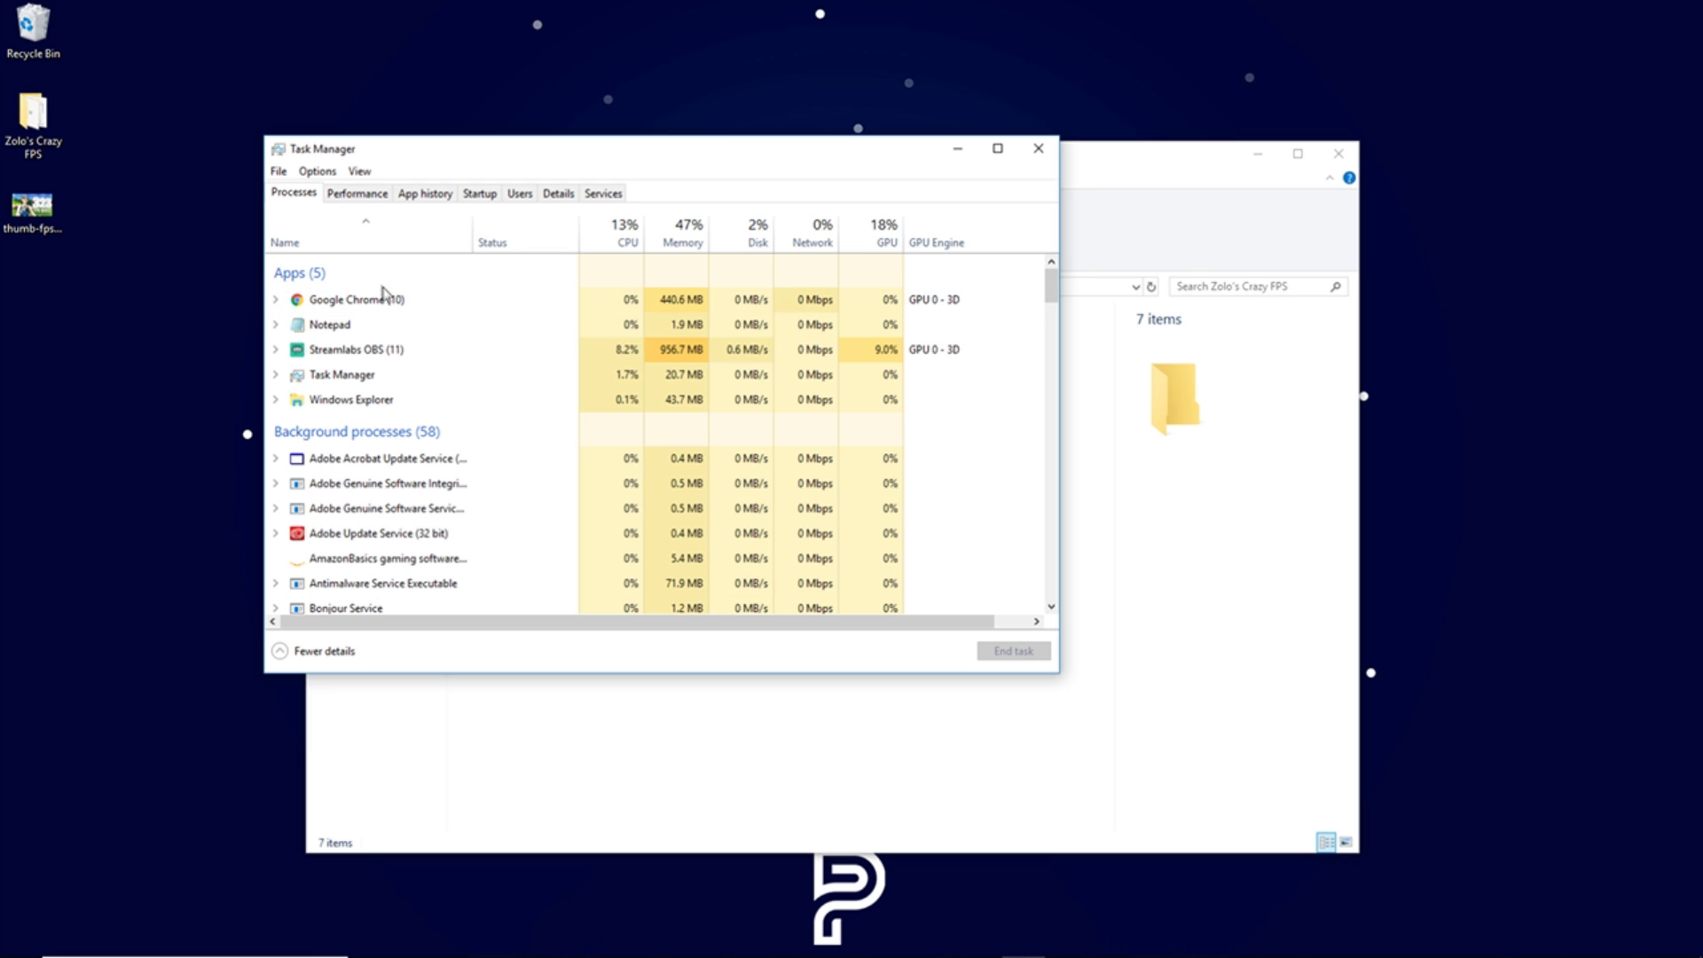
click(359, 193)
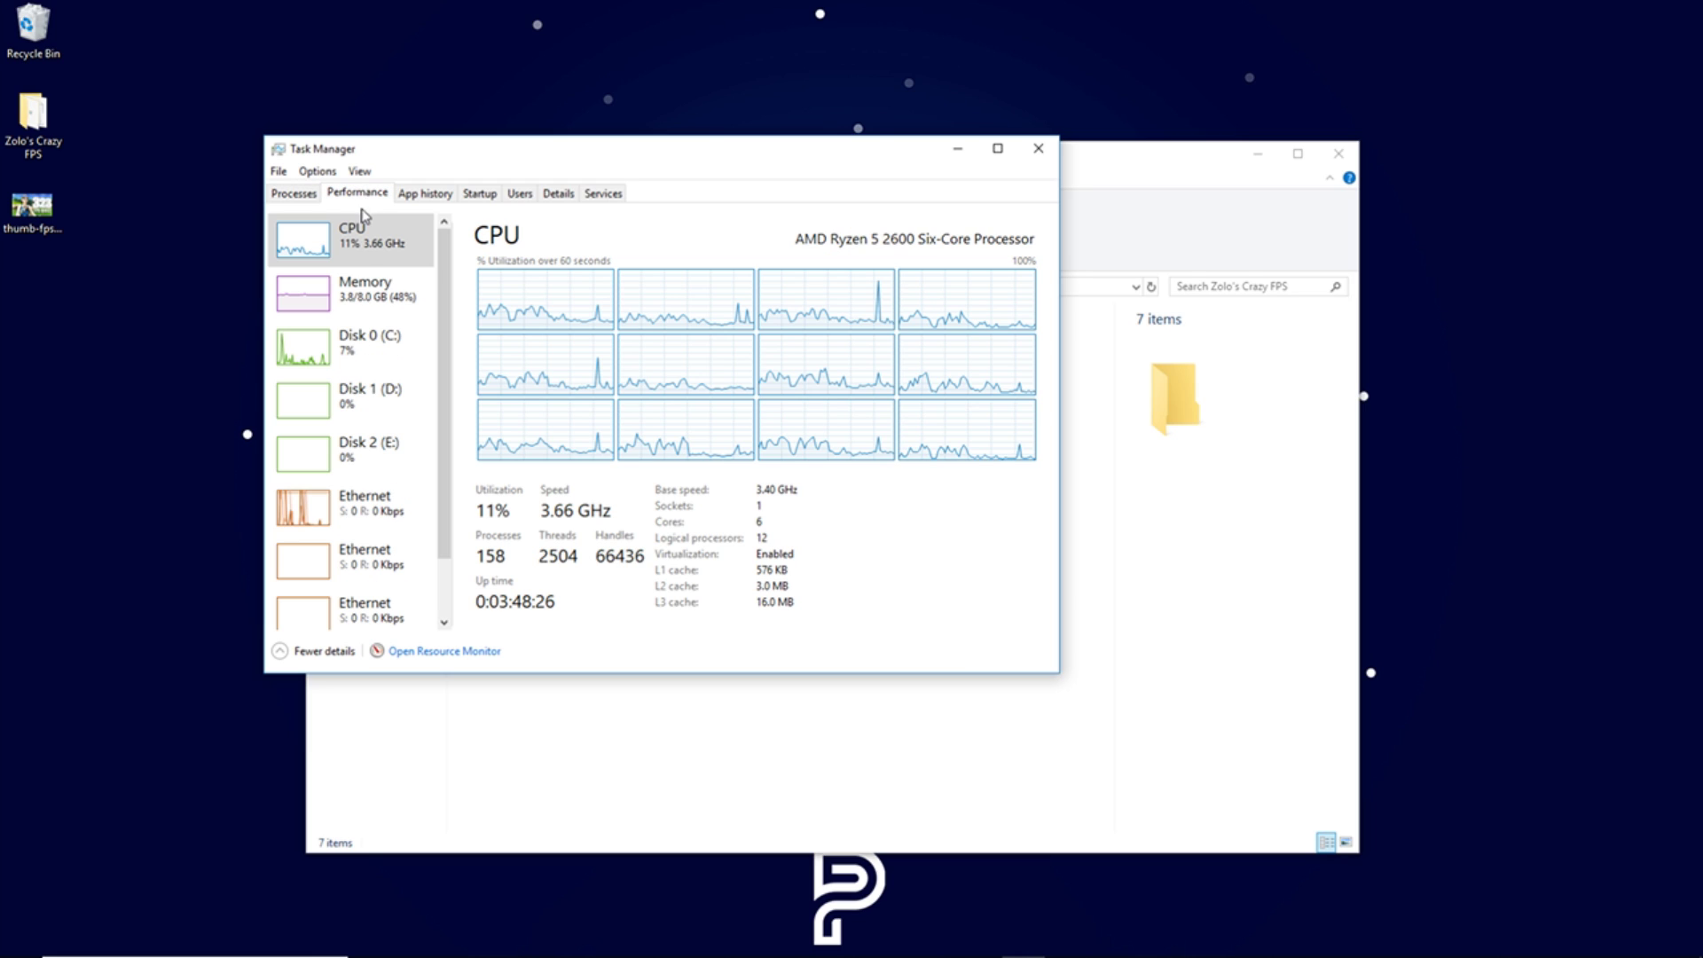
click(368, 448)
click(364, 288)
click(359, 237)
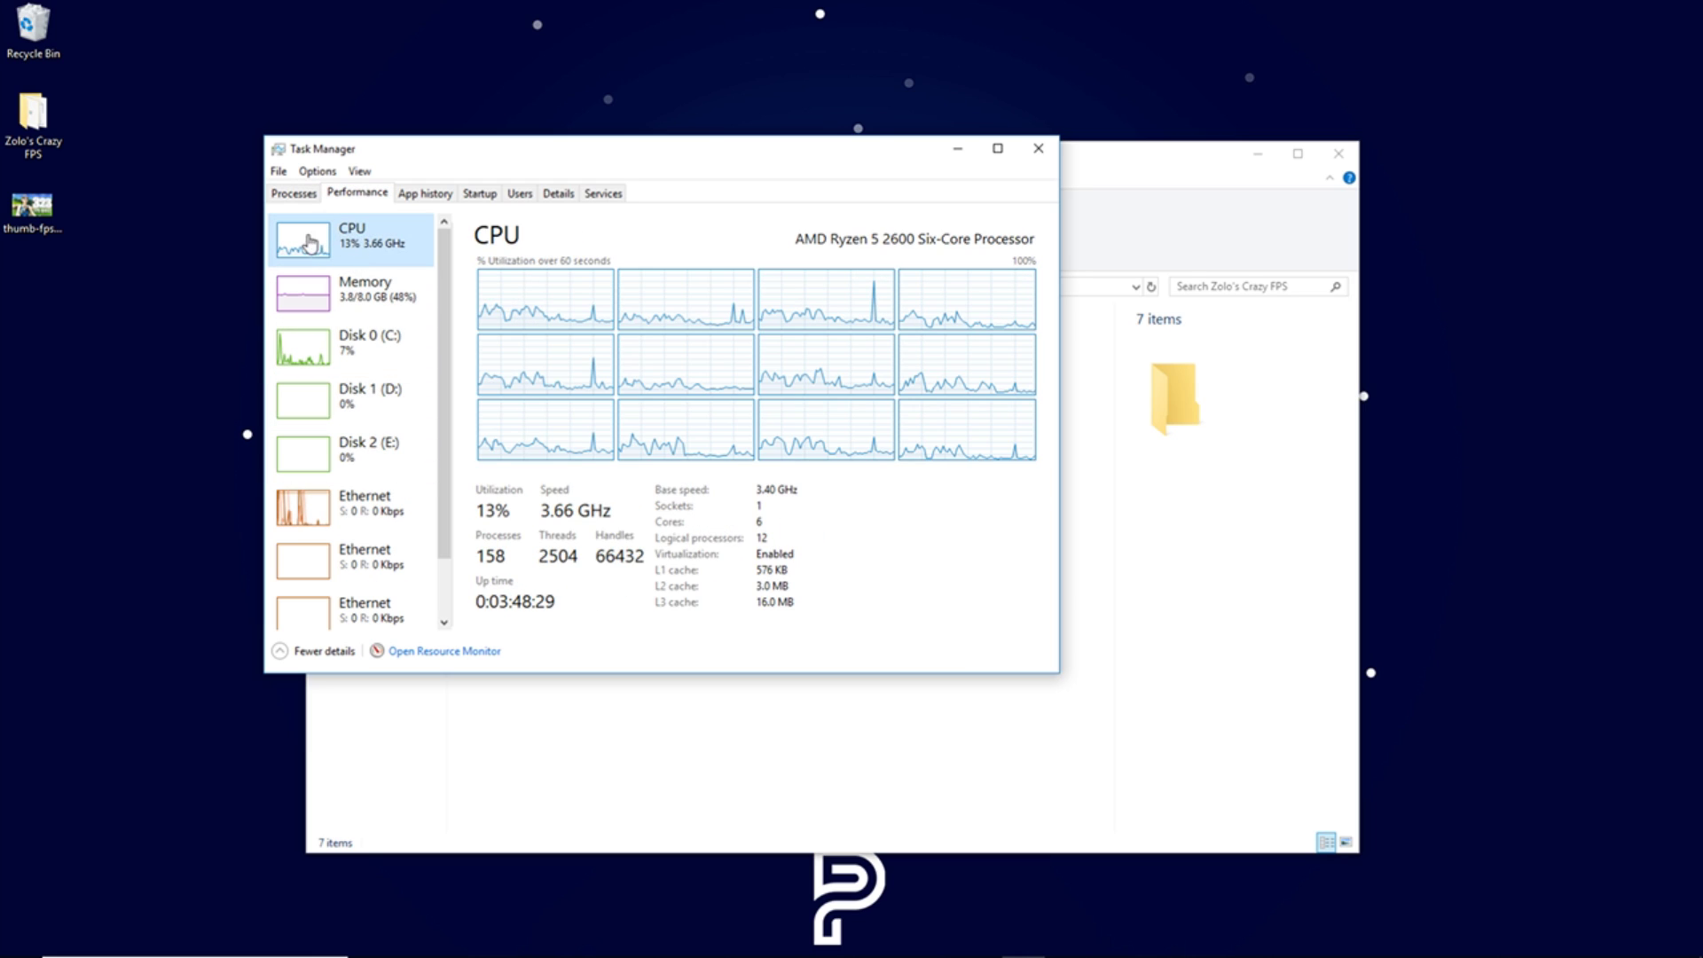
Step: Change the CPU graph to overall utilization and back to logical processors
right_click(638, 233)
mouse_move(703, 238)
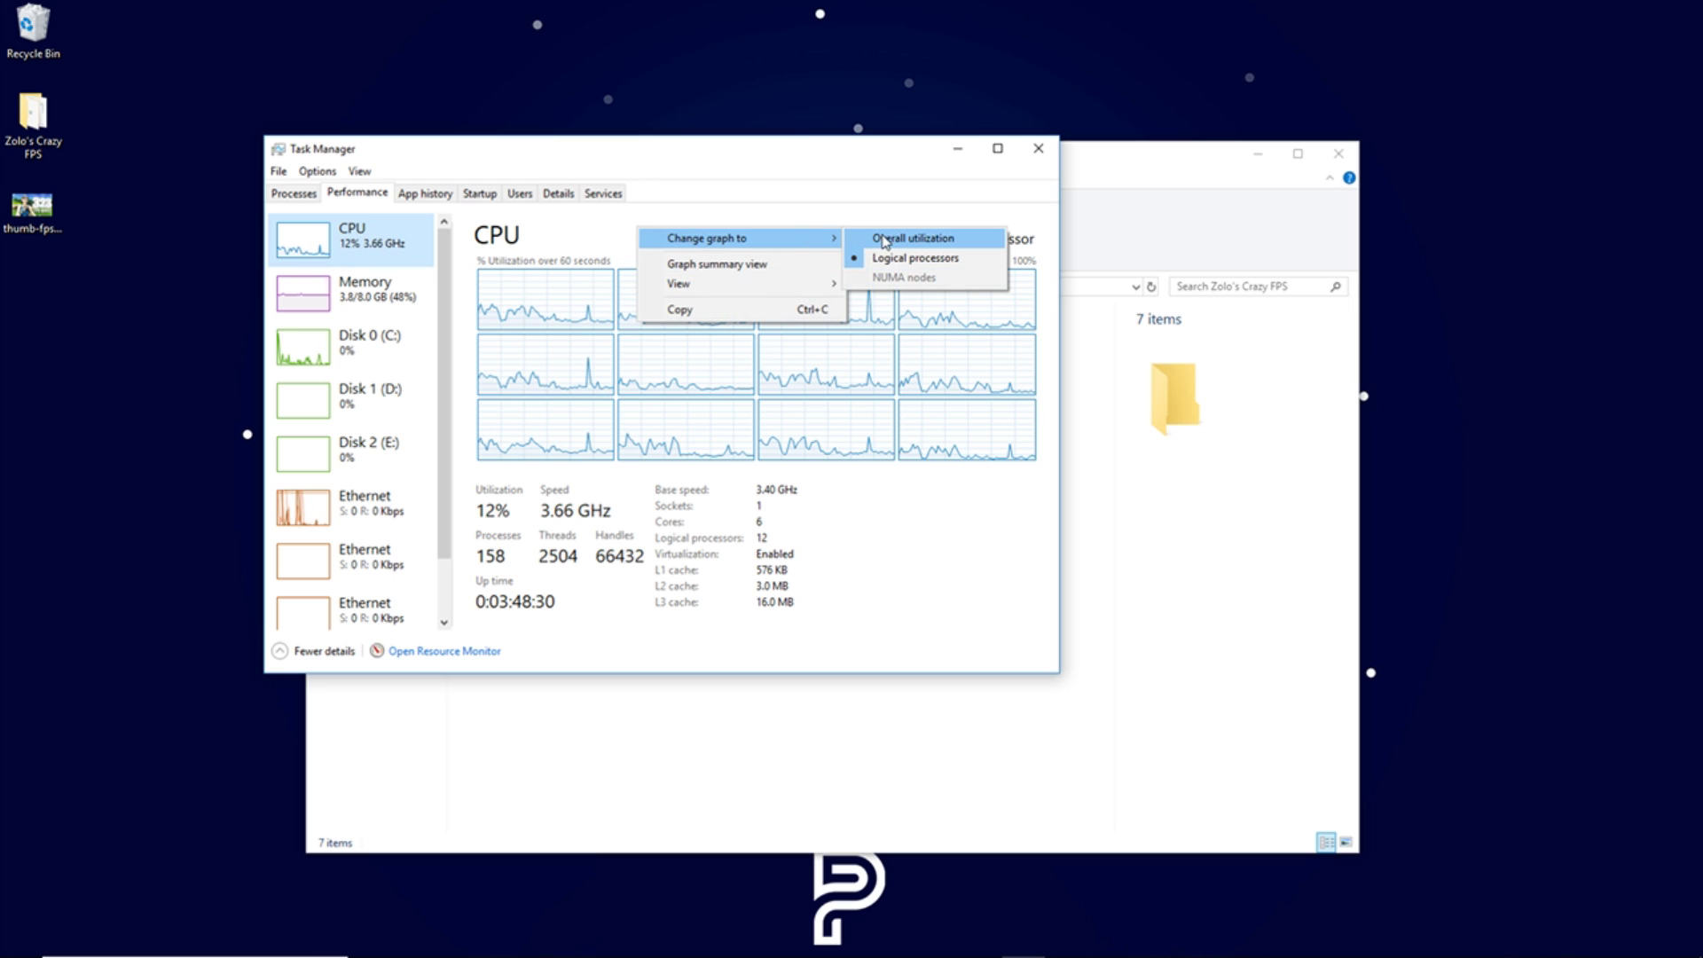
click(882, 238)
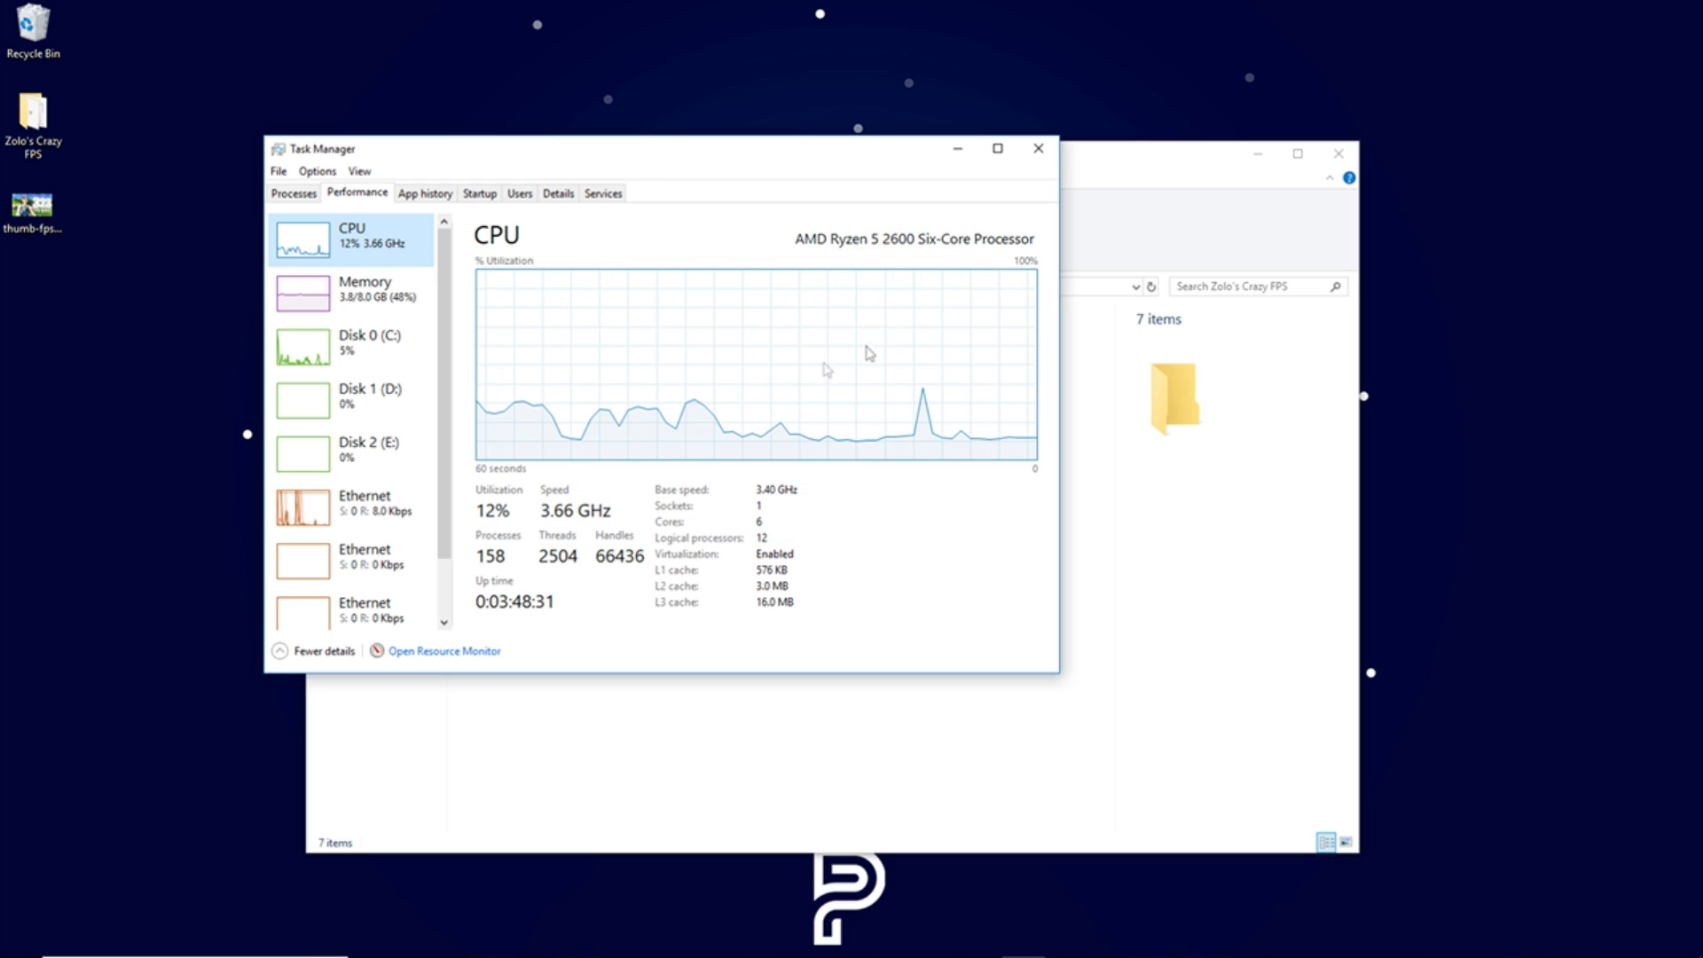
right_click(667, 241)
mouse_move(723, 258)
click(942, 270)
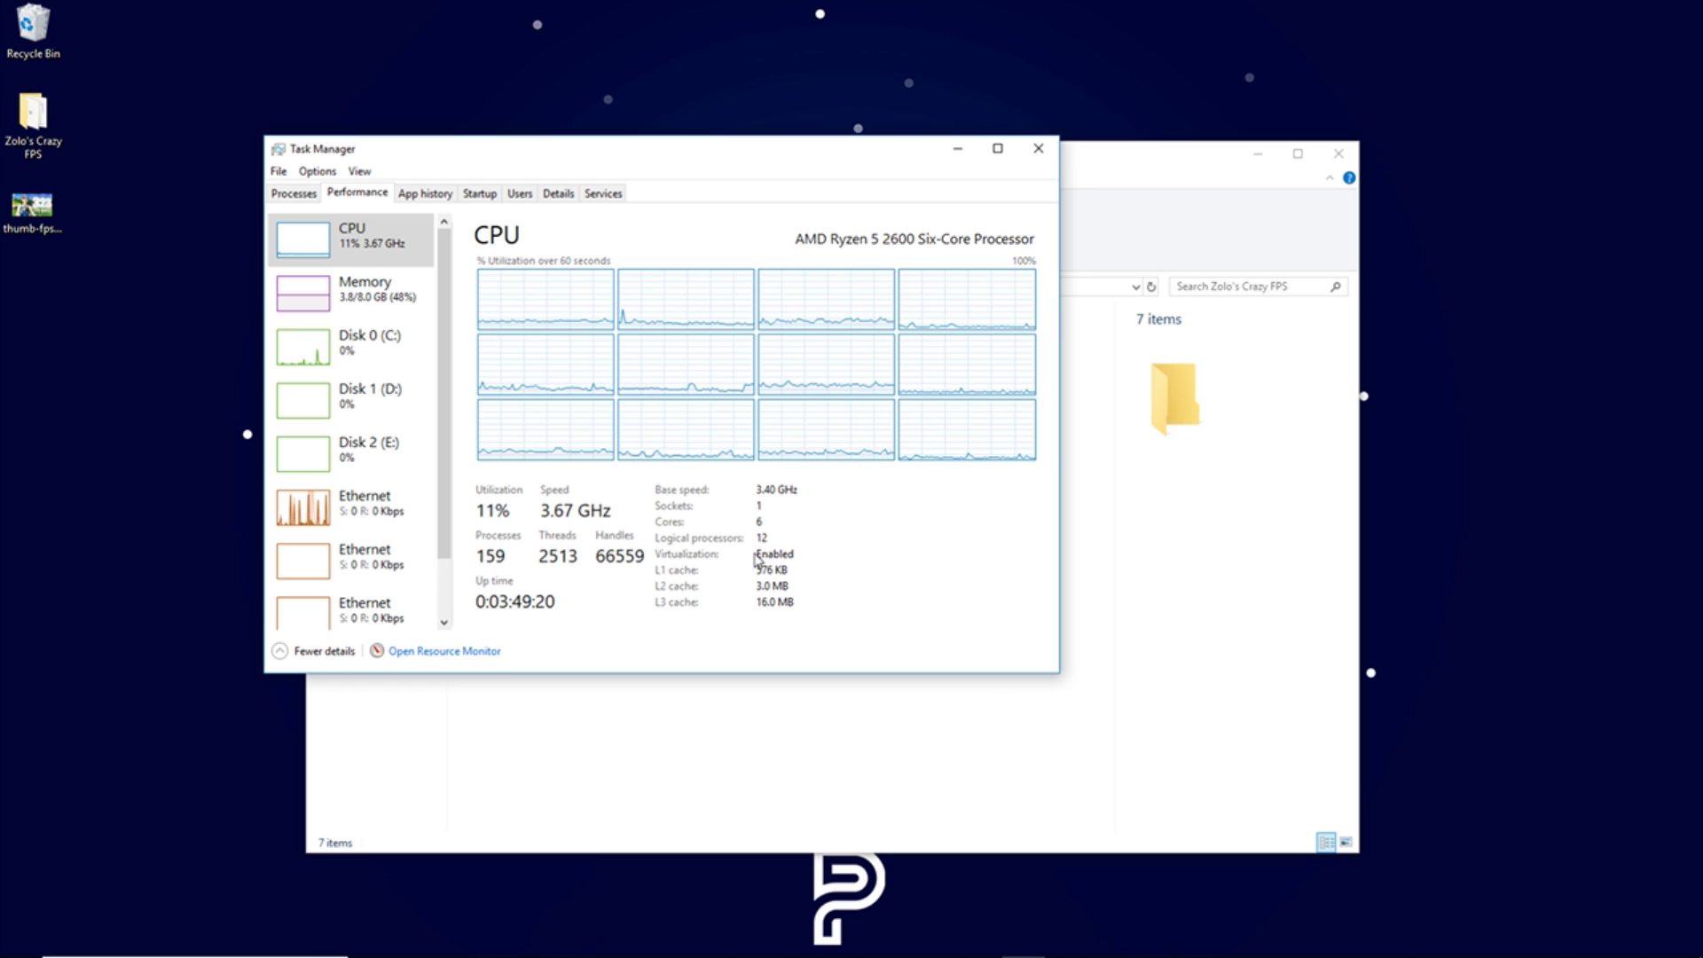
Step: Minimize Task Manager and switch to the "Smoother gameplay on multi-threaded CPUs" document in Chrome
drag(860, 152, 1336, 327)
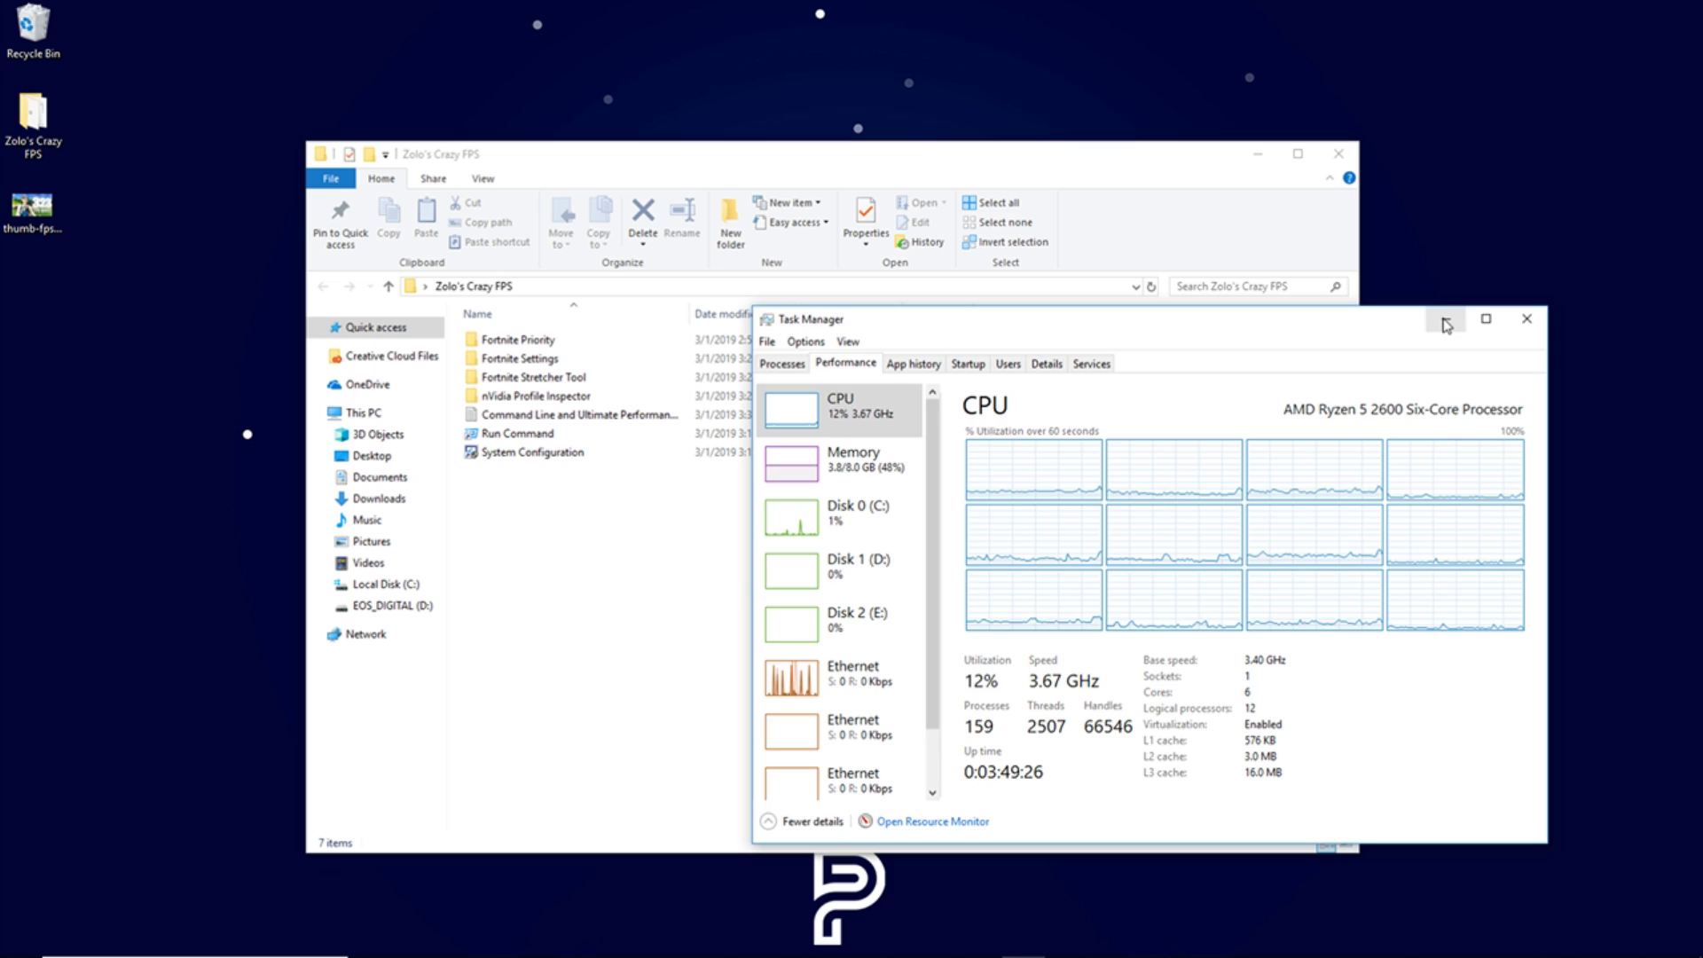
click(1444, 321)
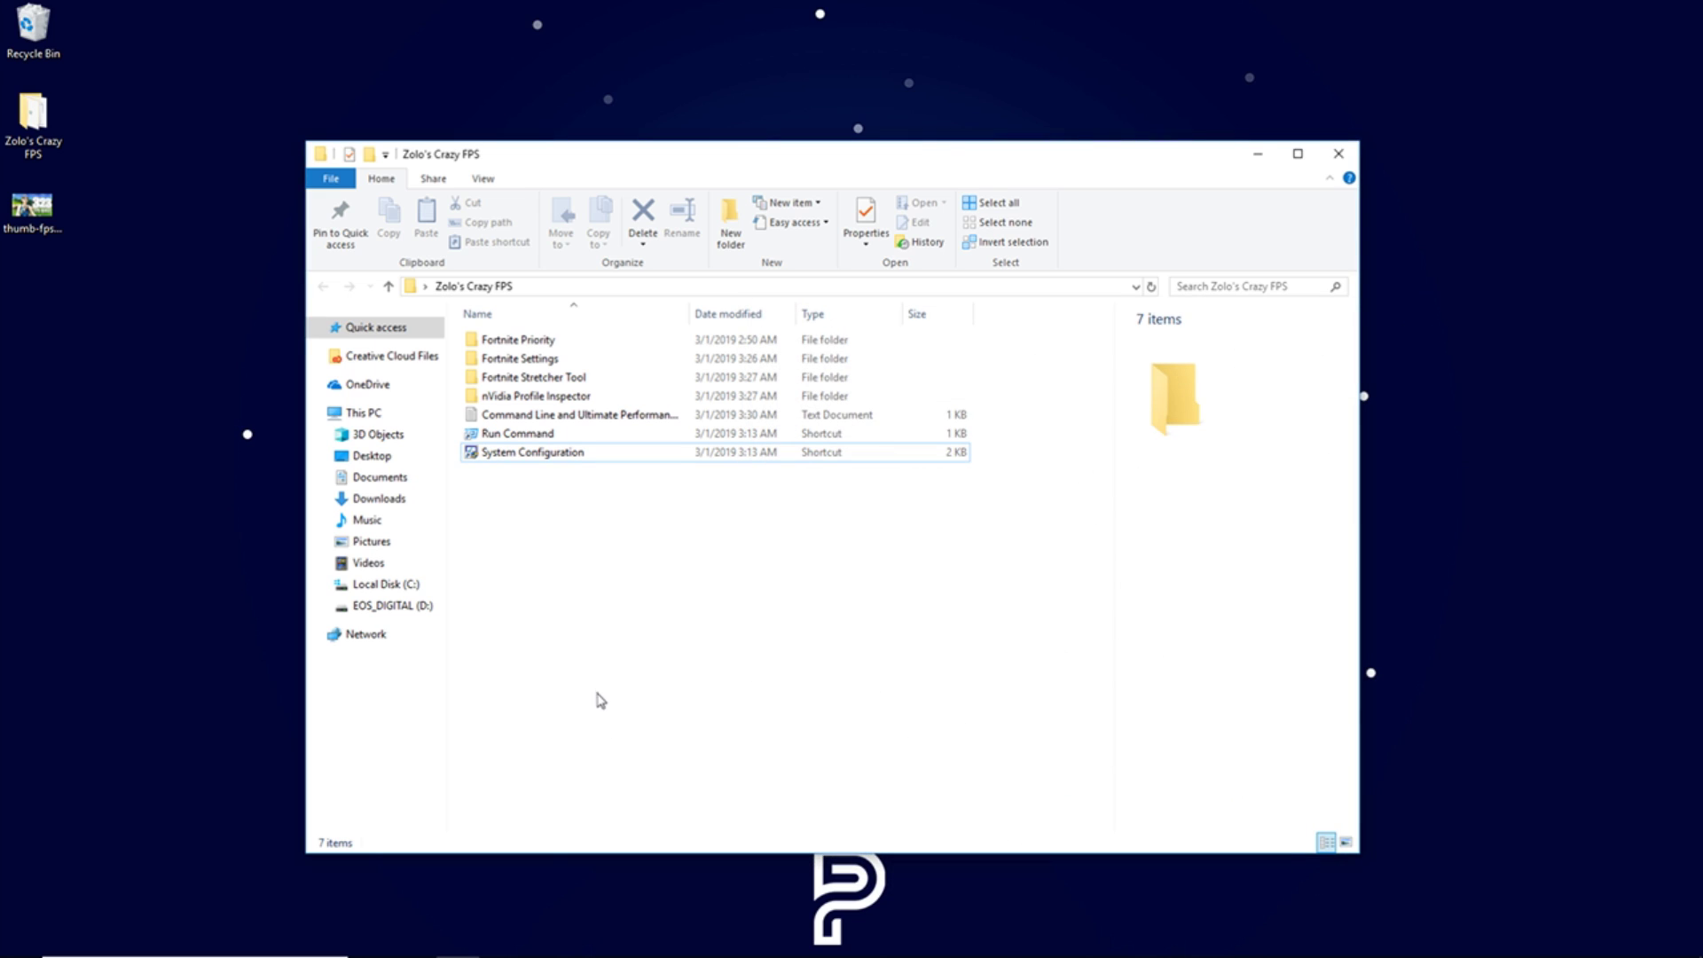
click(414, 940)
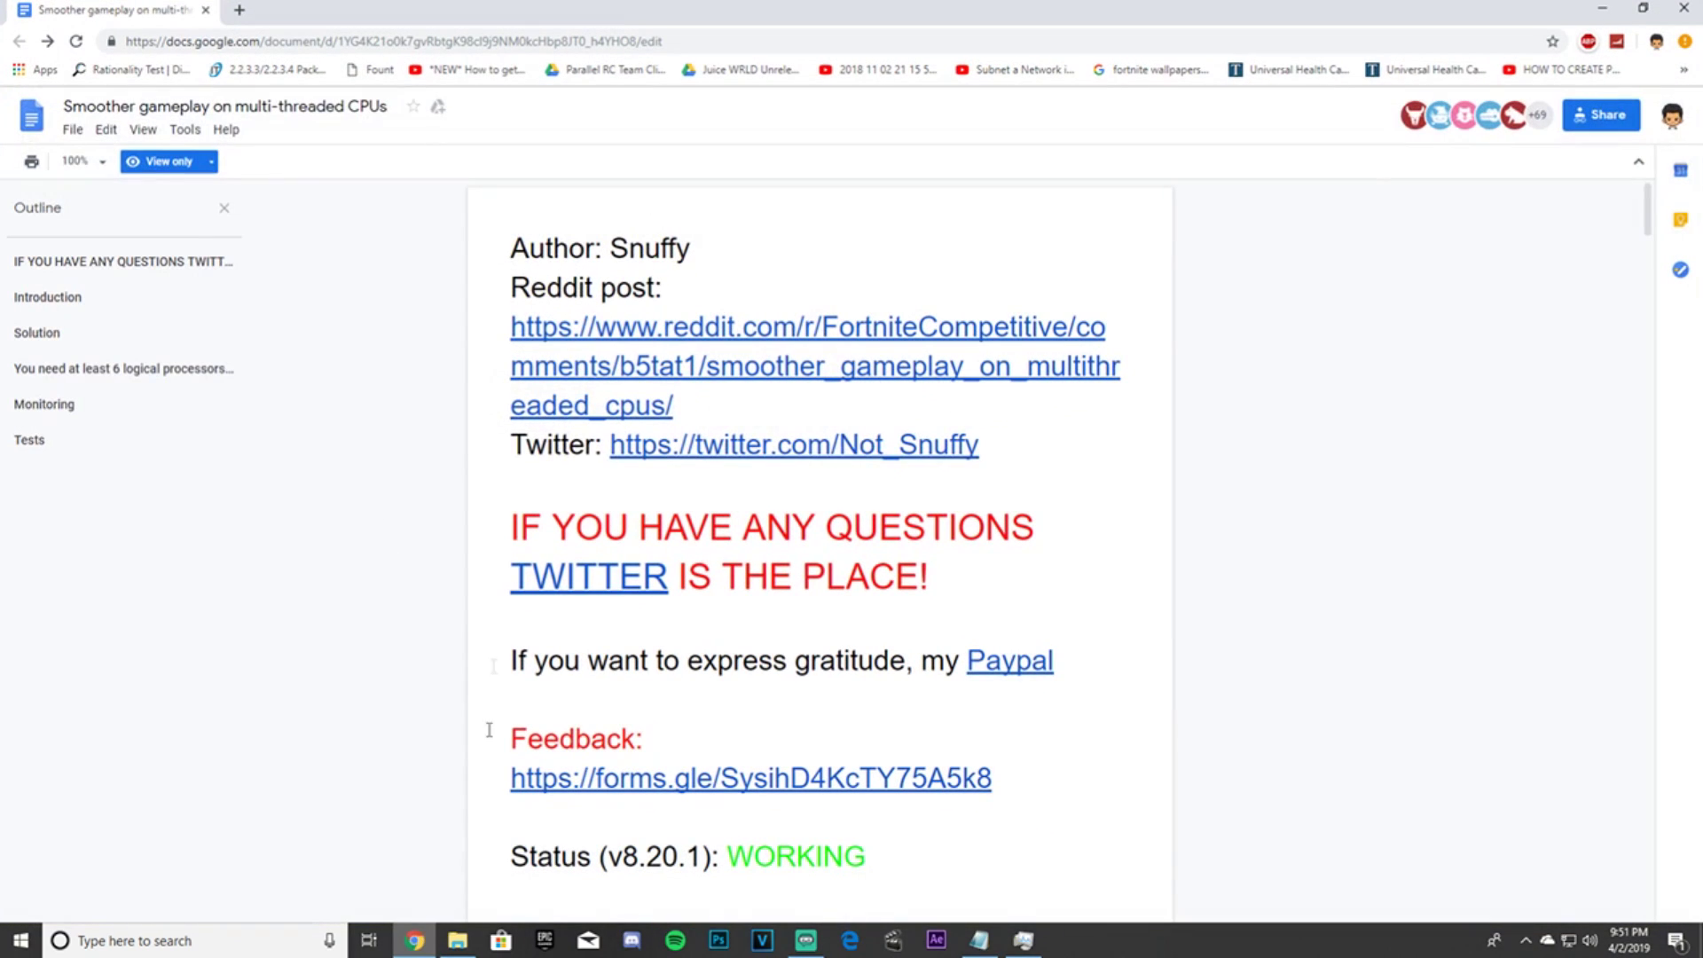
Step: Read through the multi-threaded CPU guide as far as the shortcut location instructions and the thread string link
mouse_move(703, 251)
mouse_down()
mouse_move(608, 256)
mouse_move(719, 251)
mouse_move(700, 251)
mouse_up()
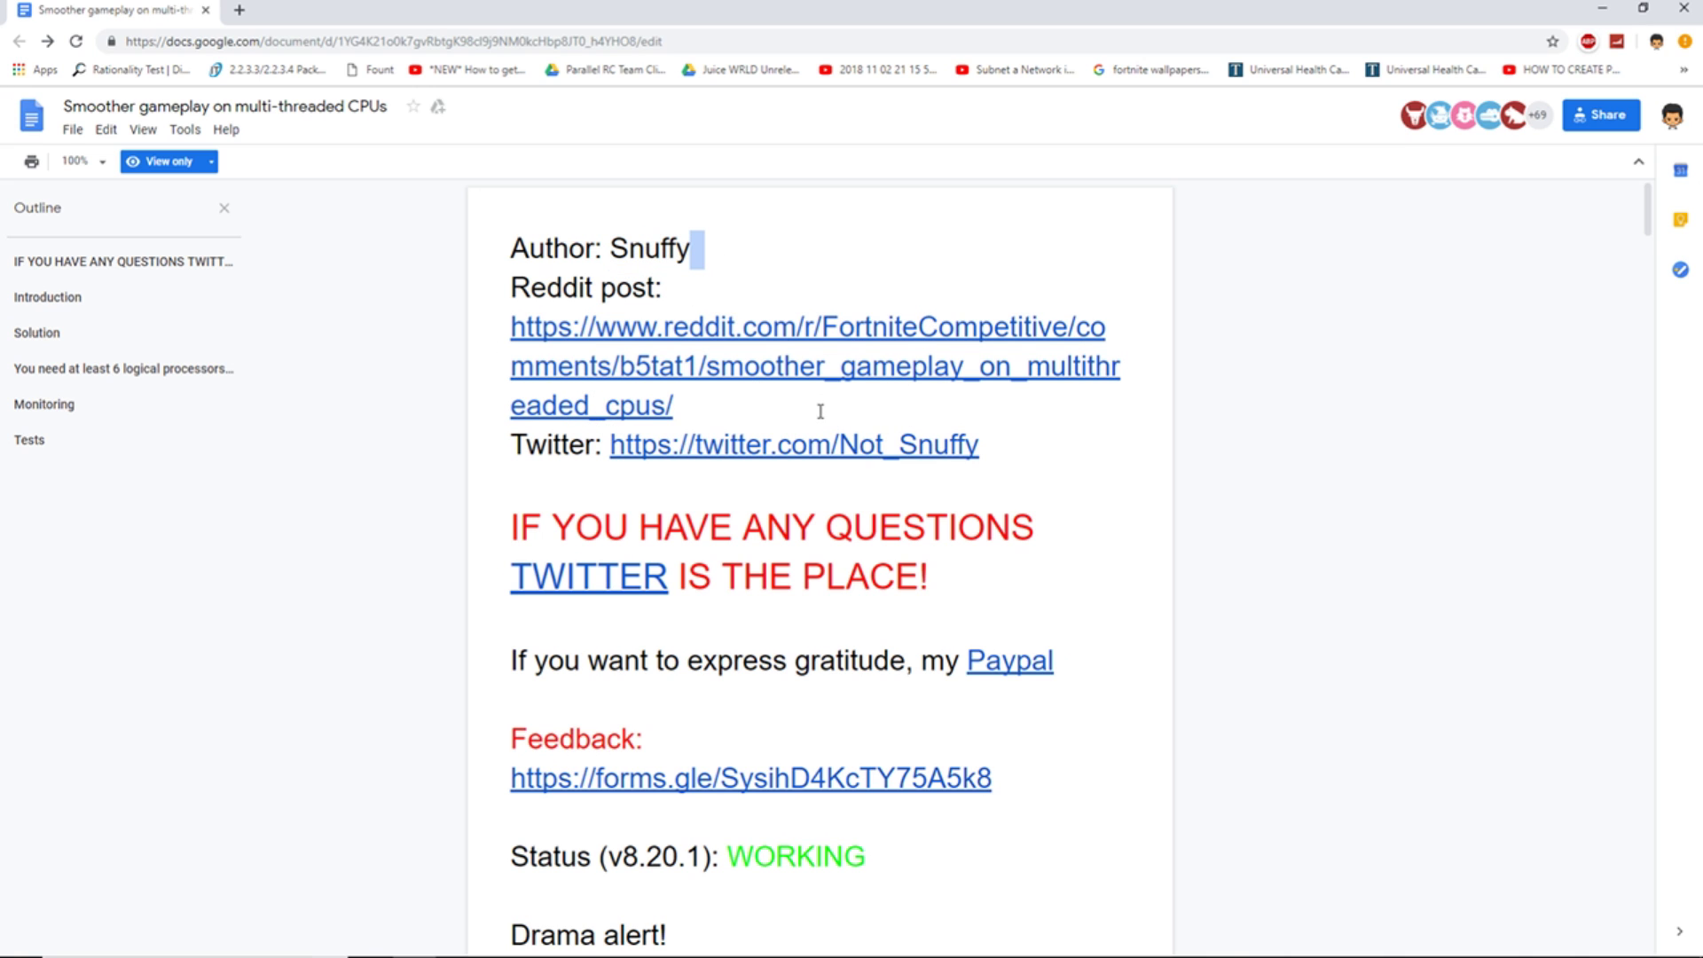
scroll(820, 410, down, 1)
scroll(829, 388, down, 3)
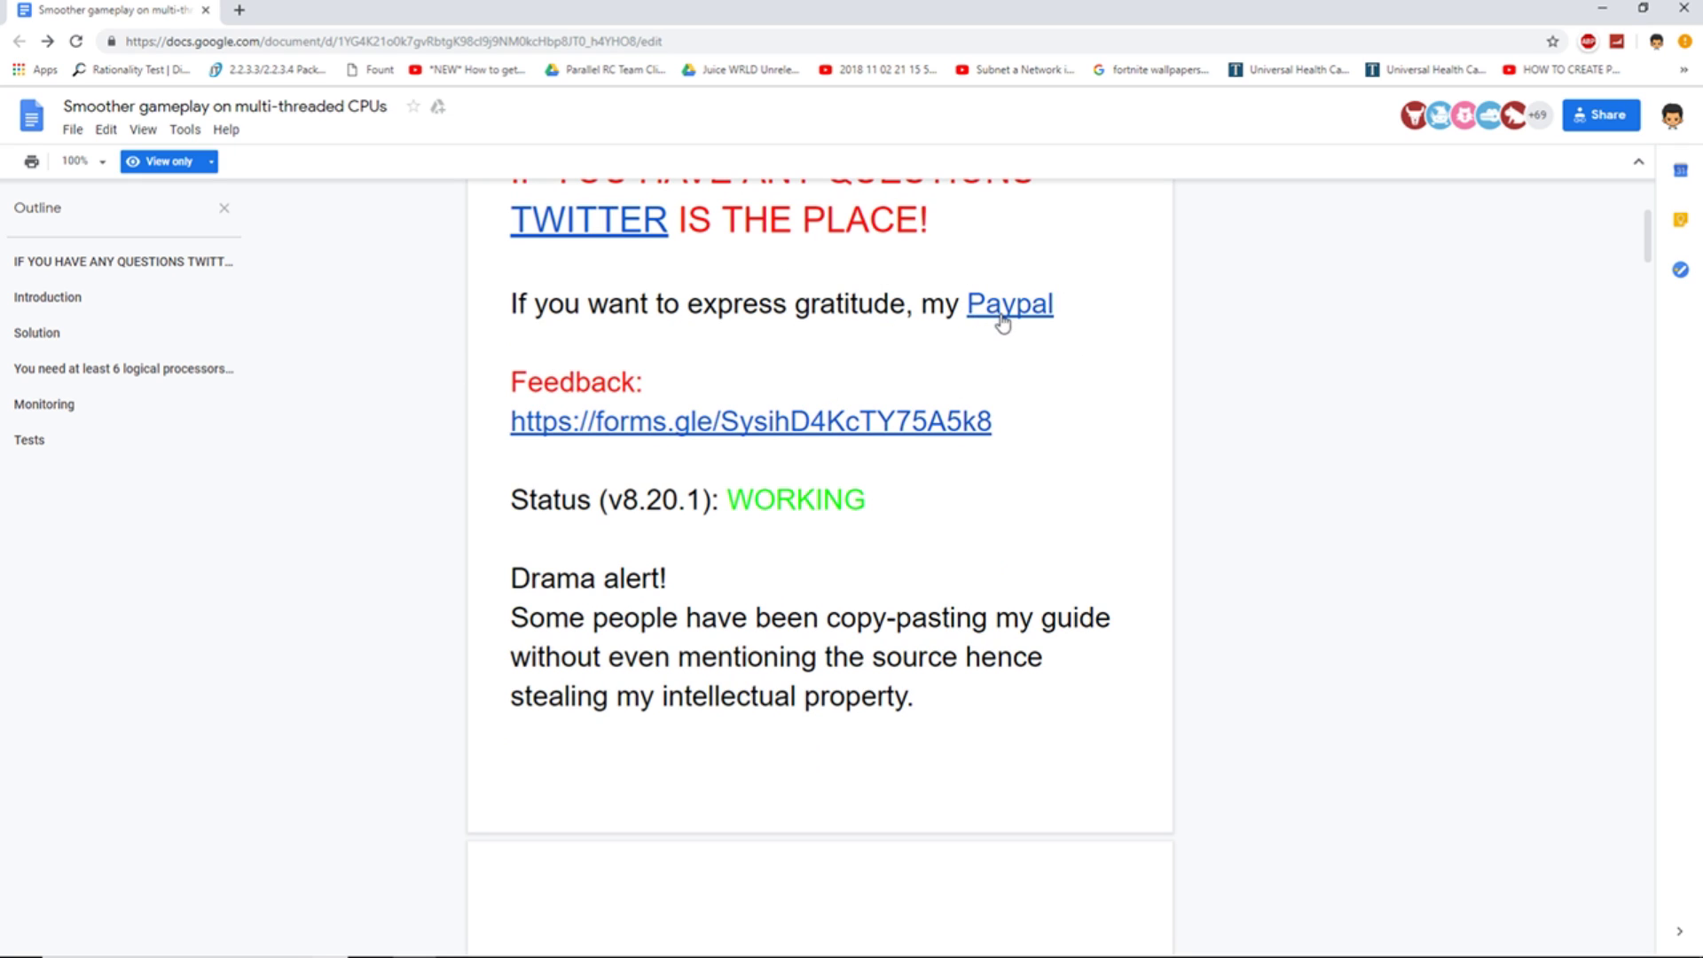
scroll(630, 516, down, 2)
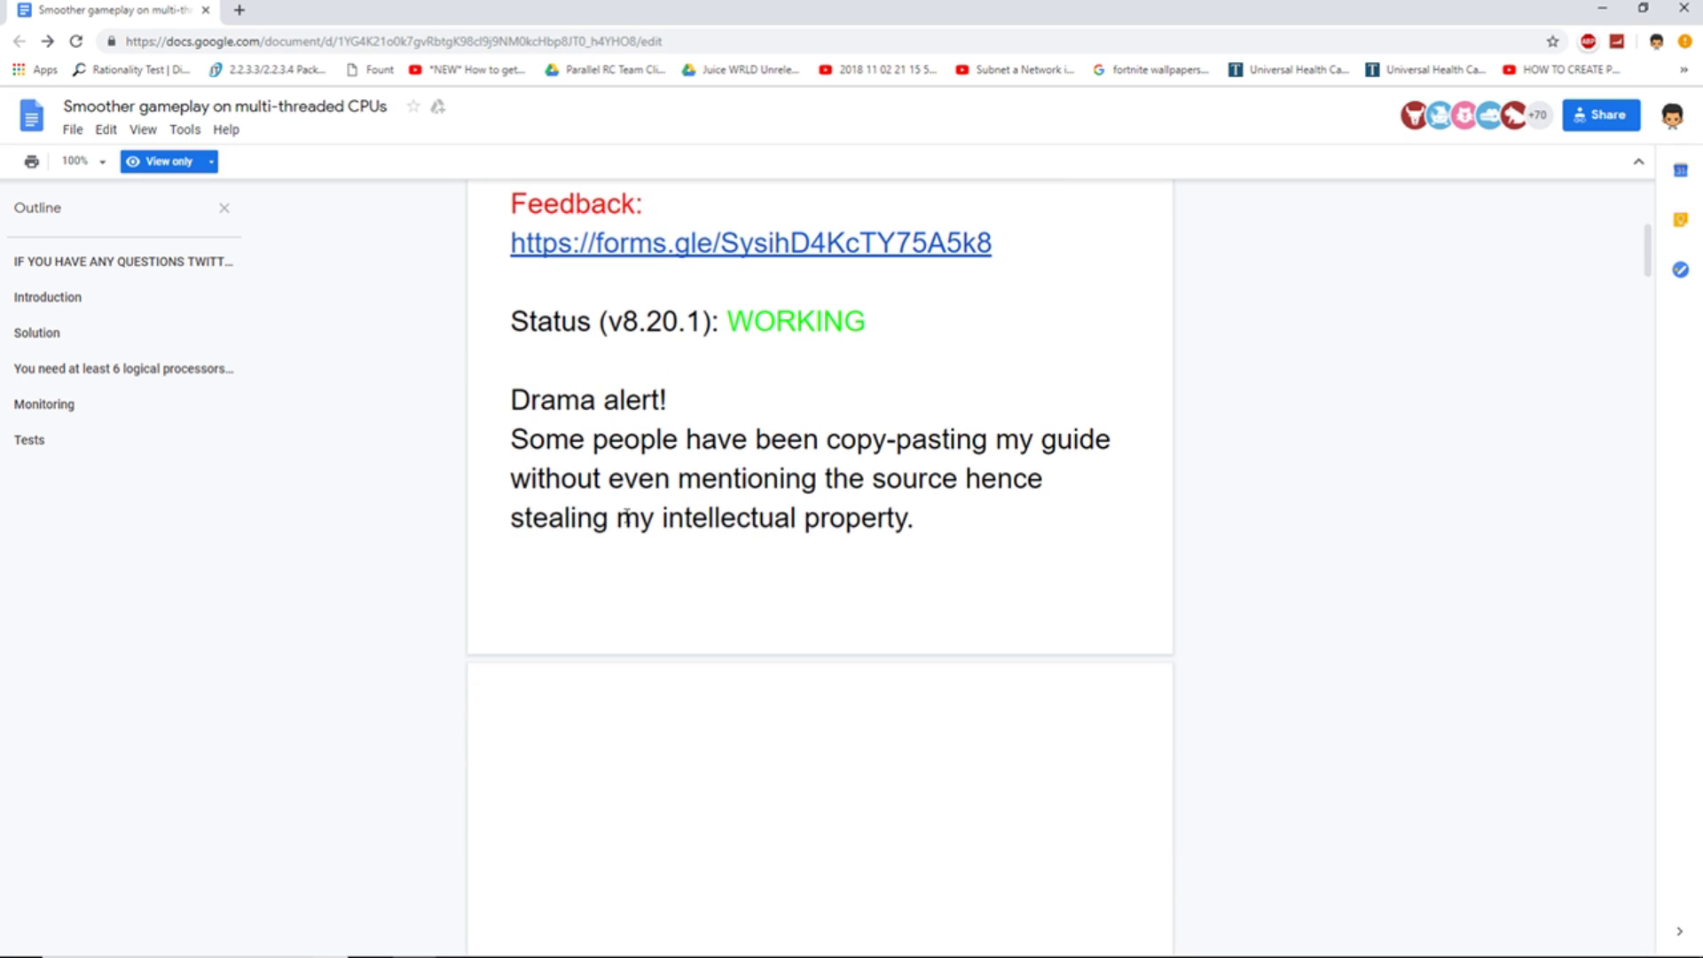
scroll(621, 403, down, 10)
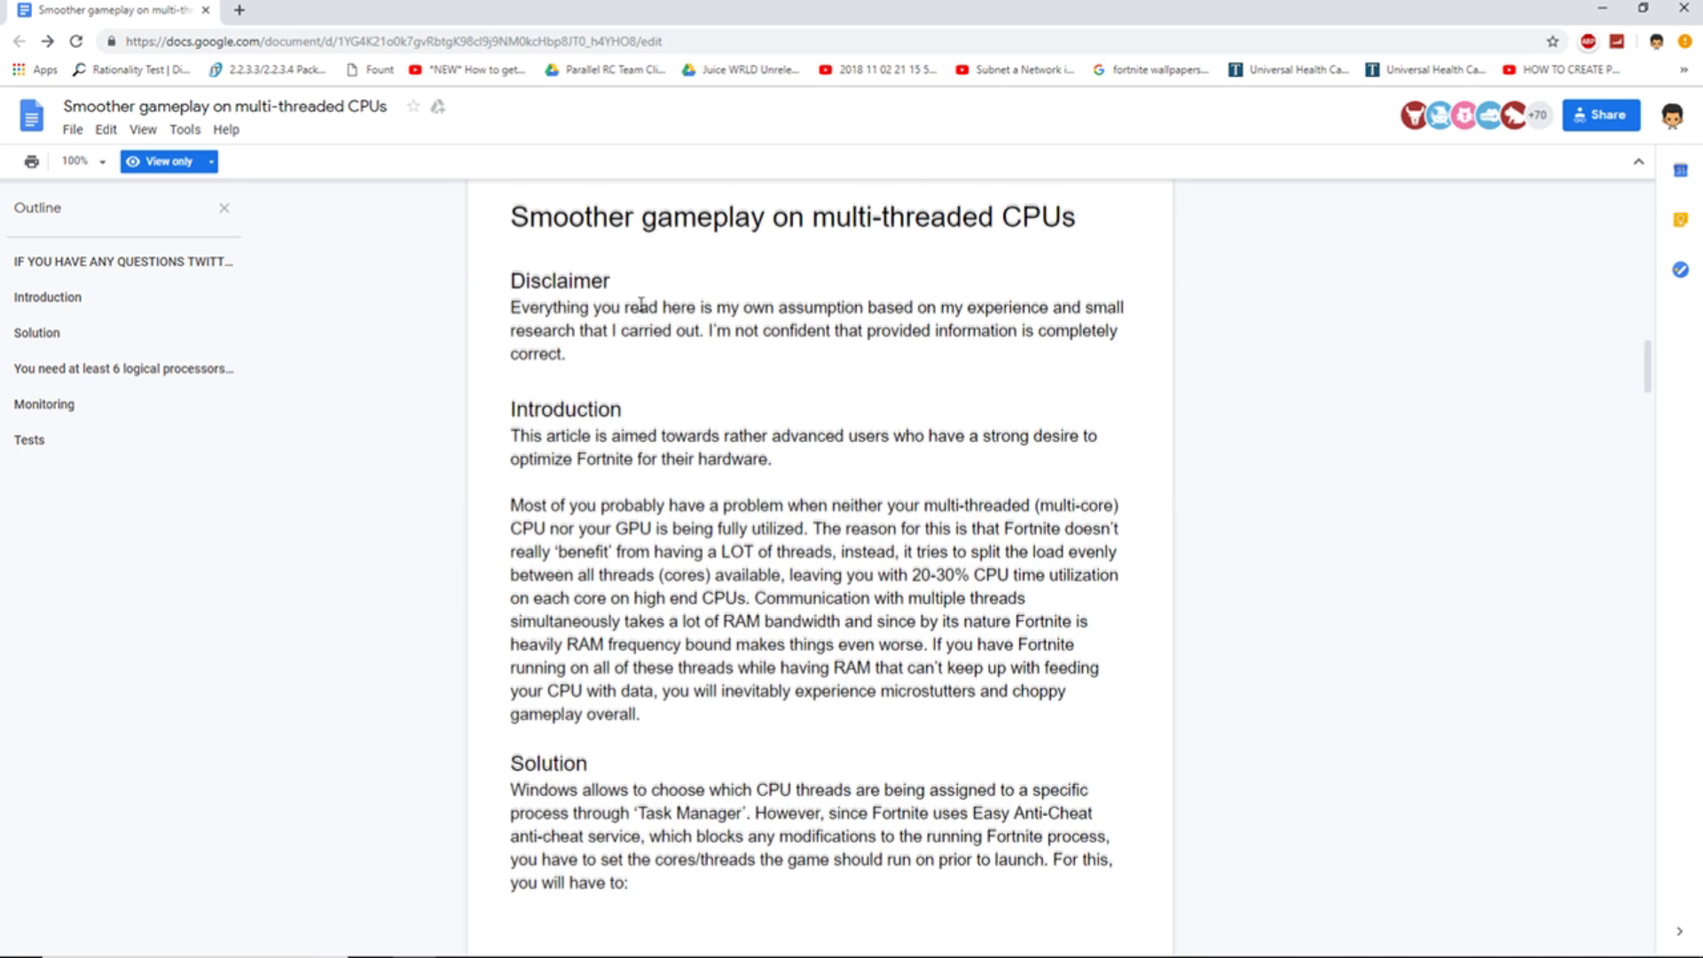
scroll(674, 302, down, 12)
scroll(625, 324, down, 5)
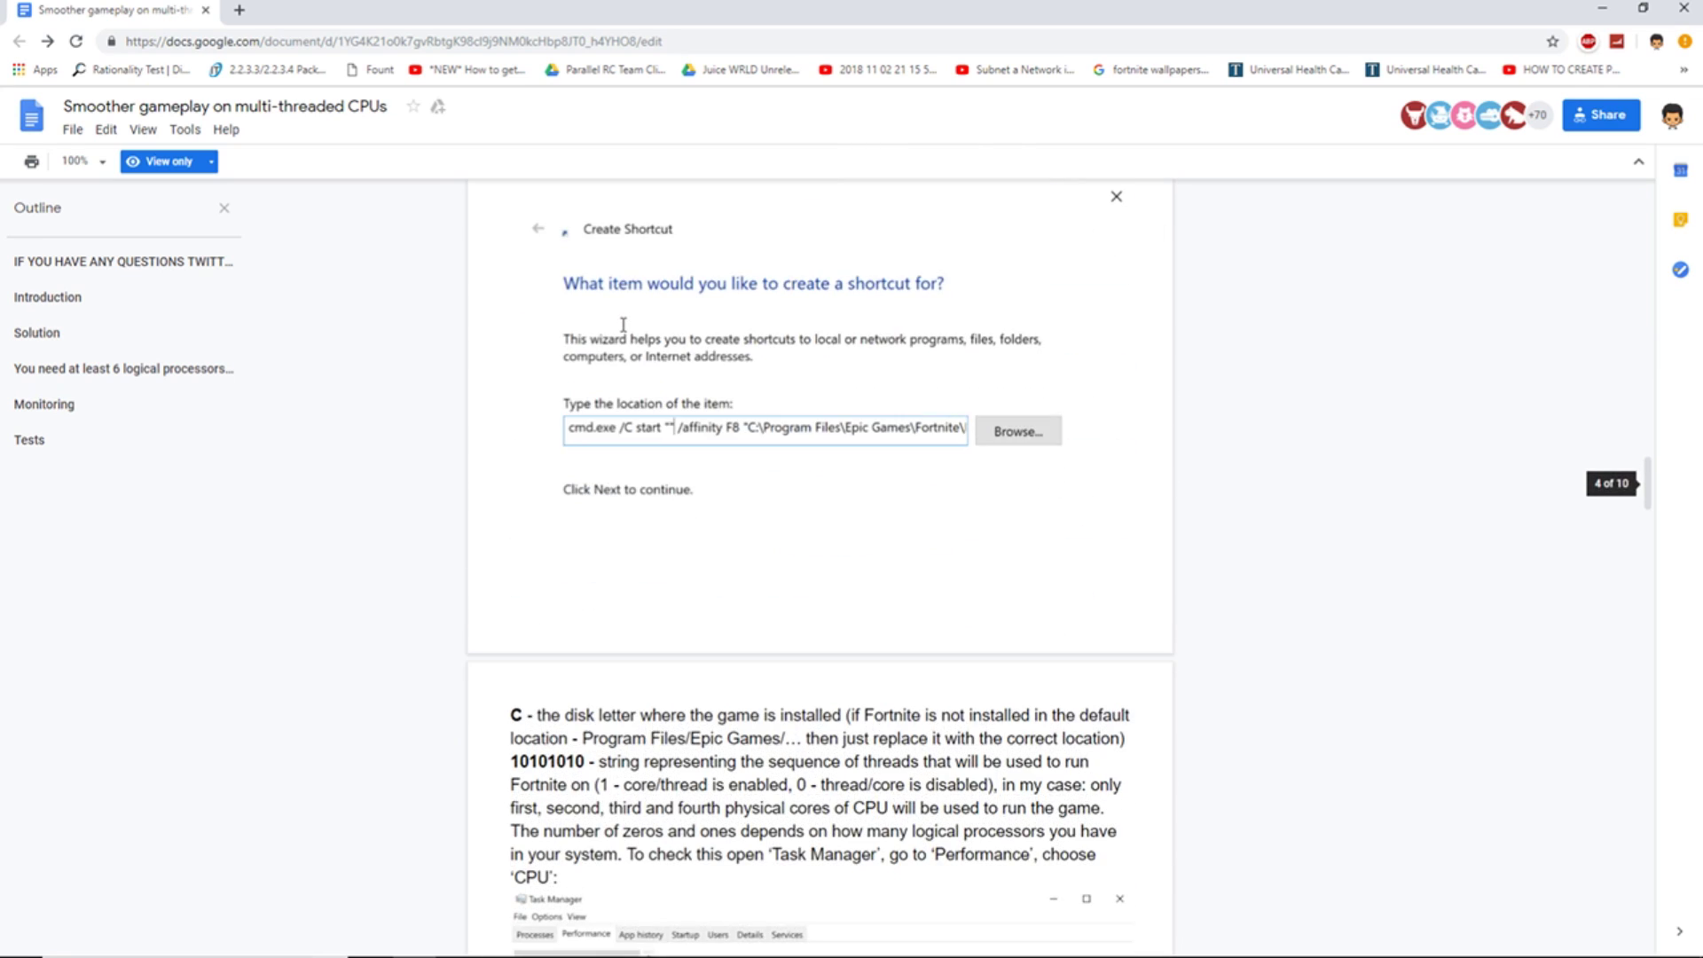
scroll(626, 324, up, 3)
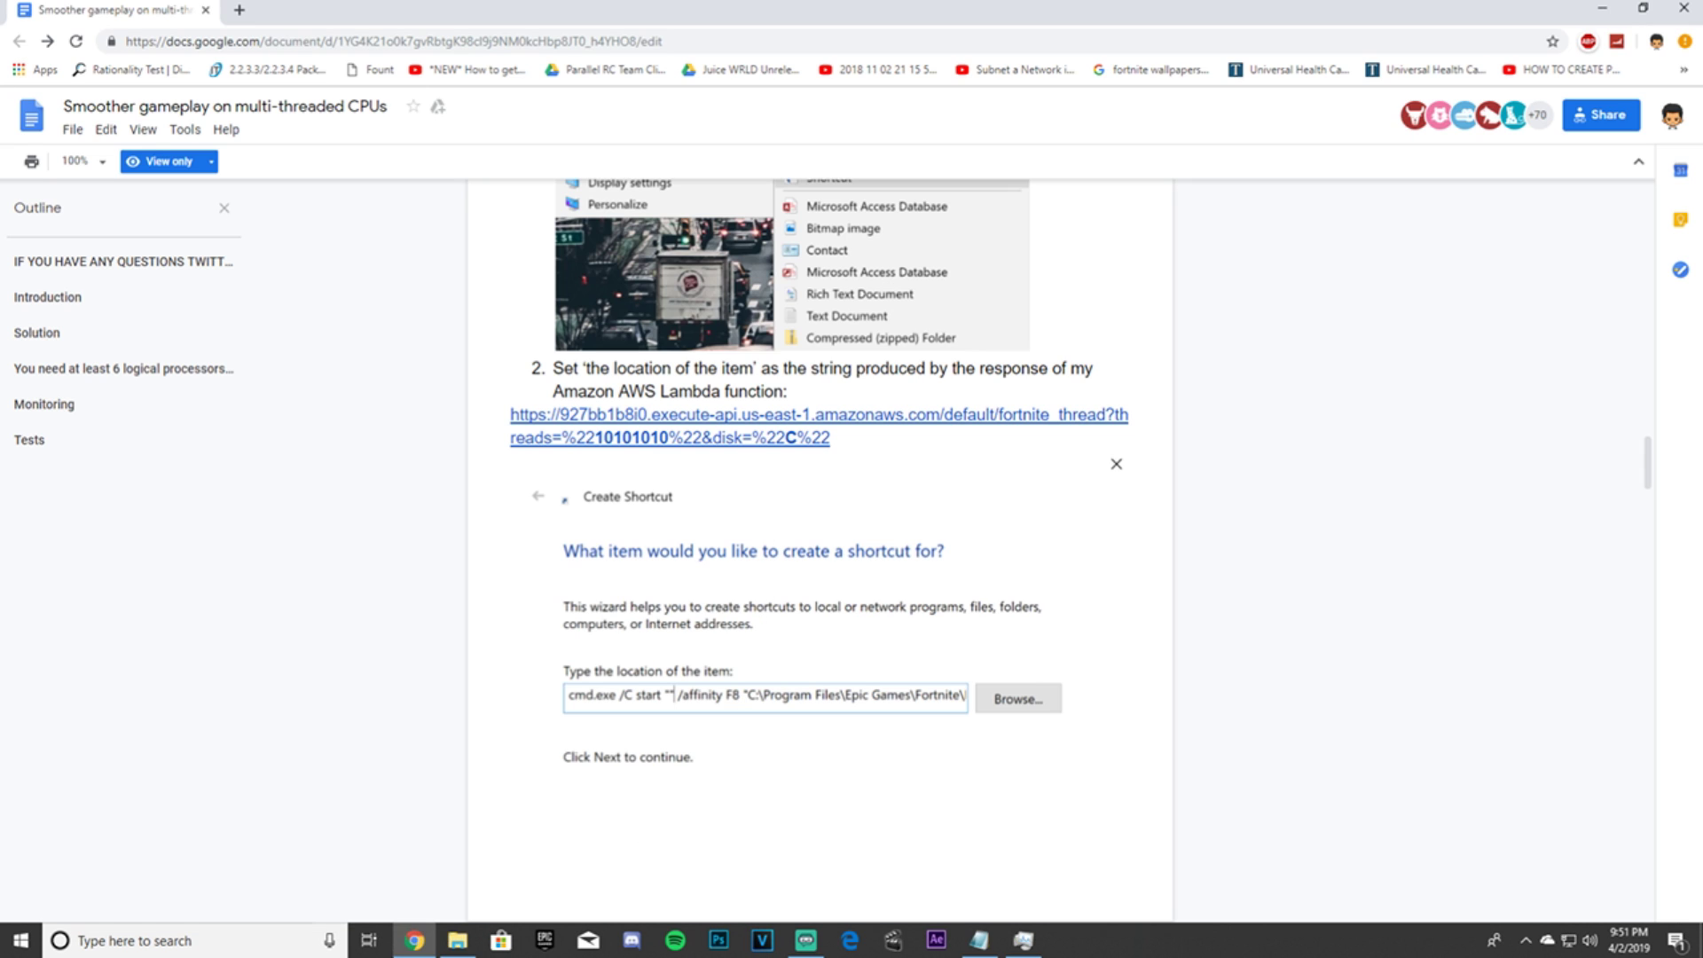
Step: Switch to File Explorer, show the drives of This PC and select Local Disk (C:)
click(458, 946)
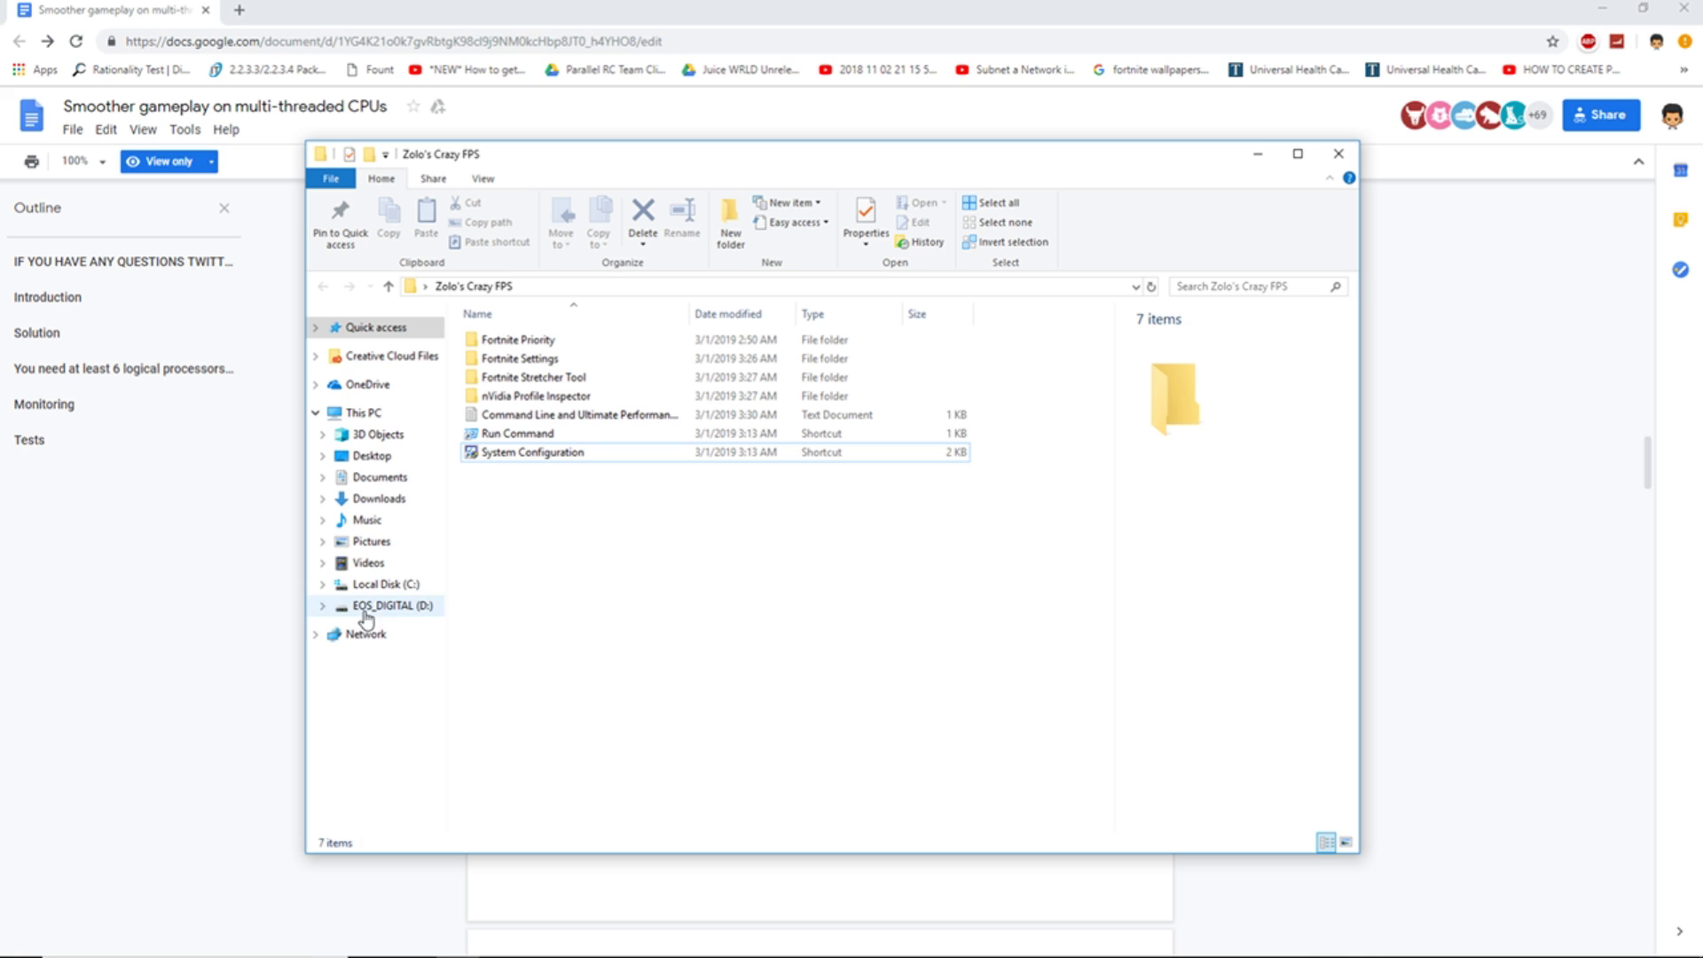
click(360, 413)
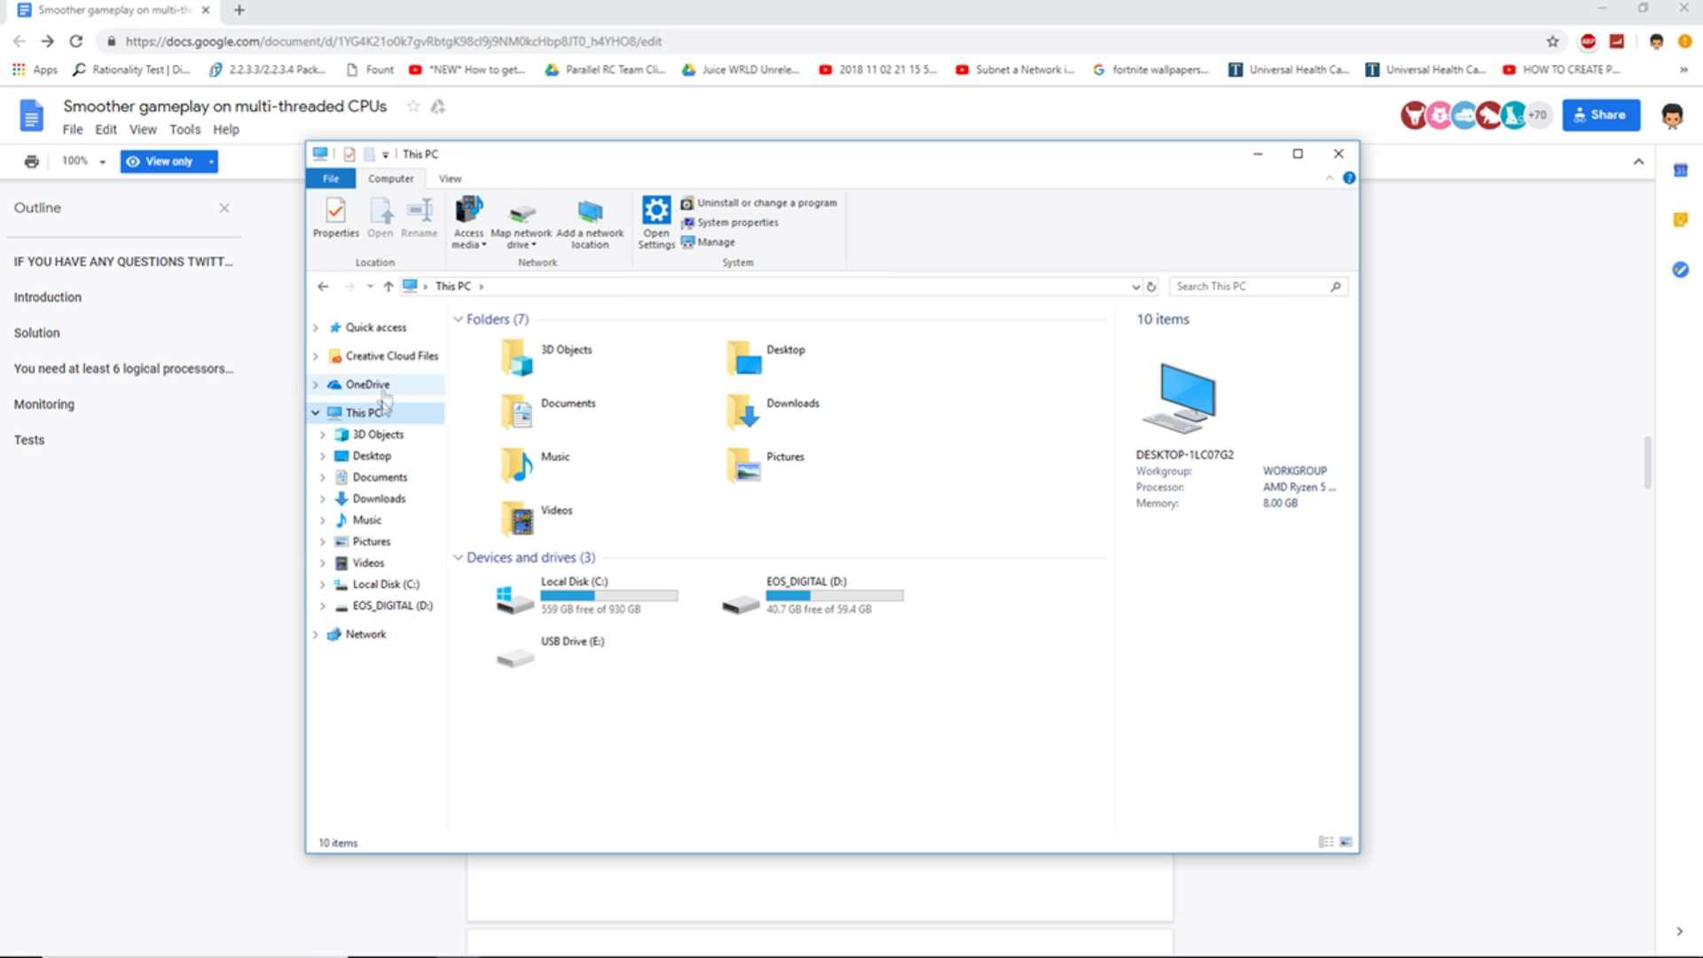
click(568, 605)
click(814, 608)
key(Left)
click(771, 605)
click(665, 605)
click(748, 611)
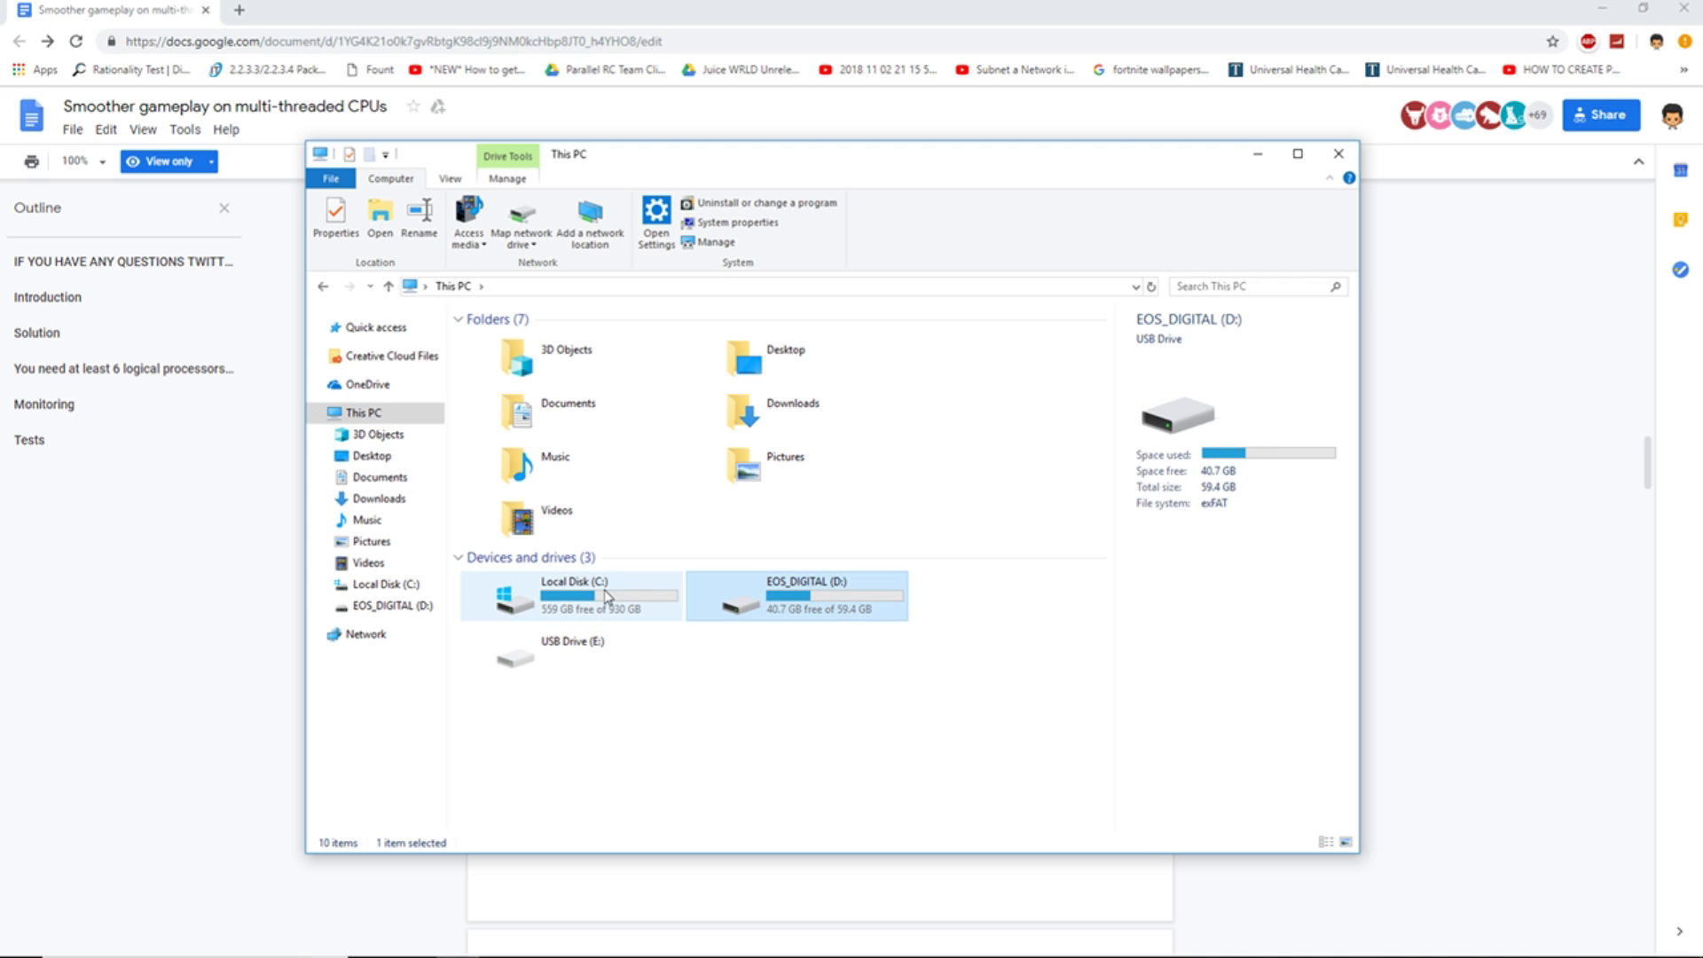
click(607, 596)
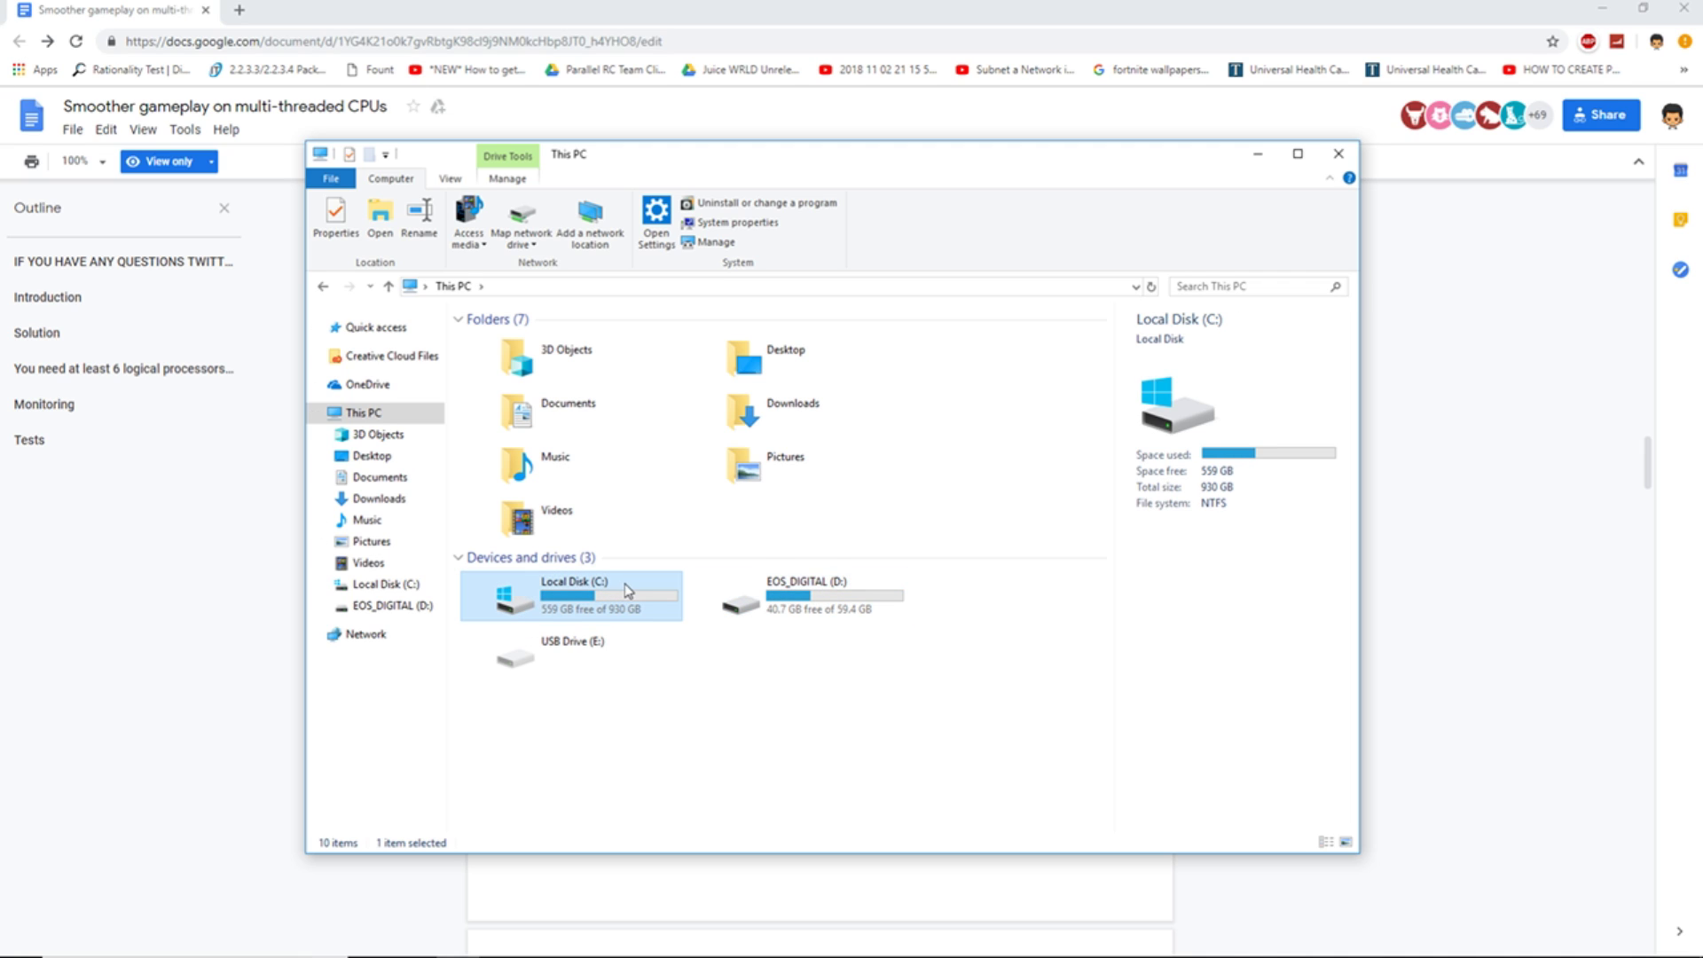
Step: Browse from Local Disk (C:) through Program Files to the Epic Games folder to check where Fortnite is installed
double_click(624, 591)
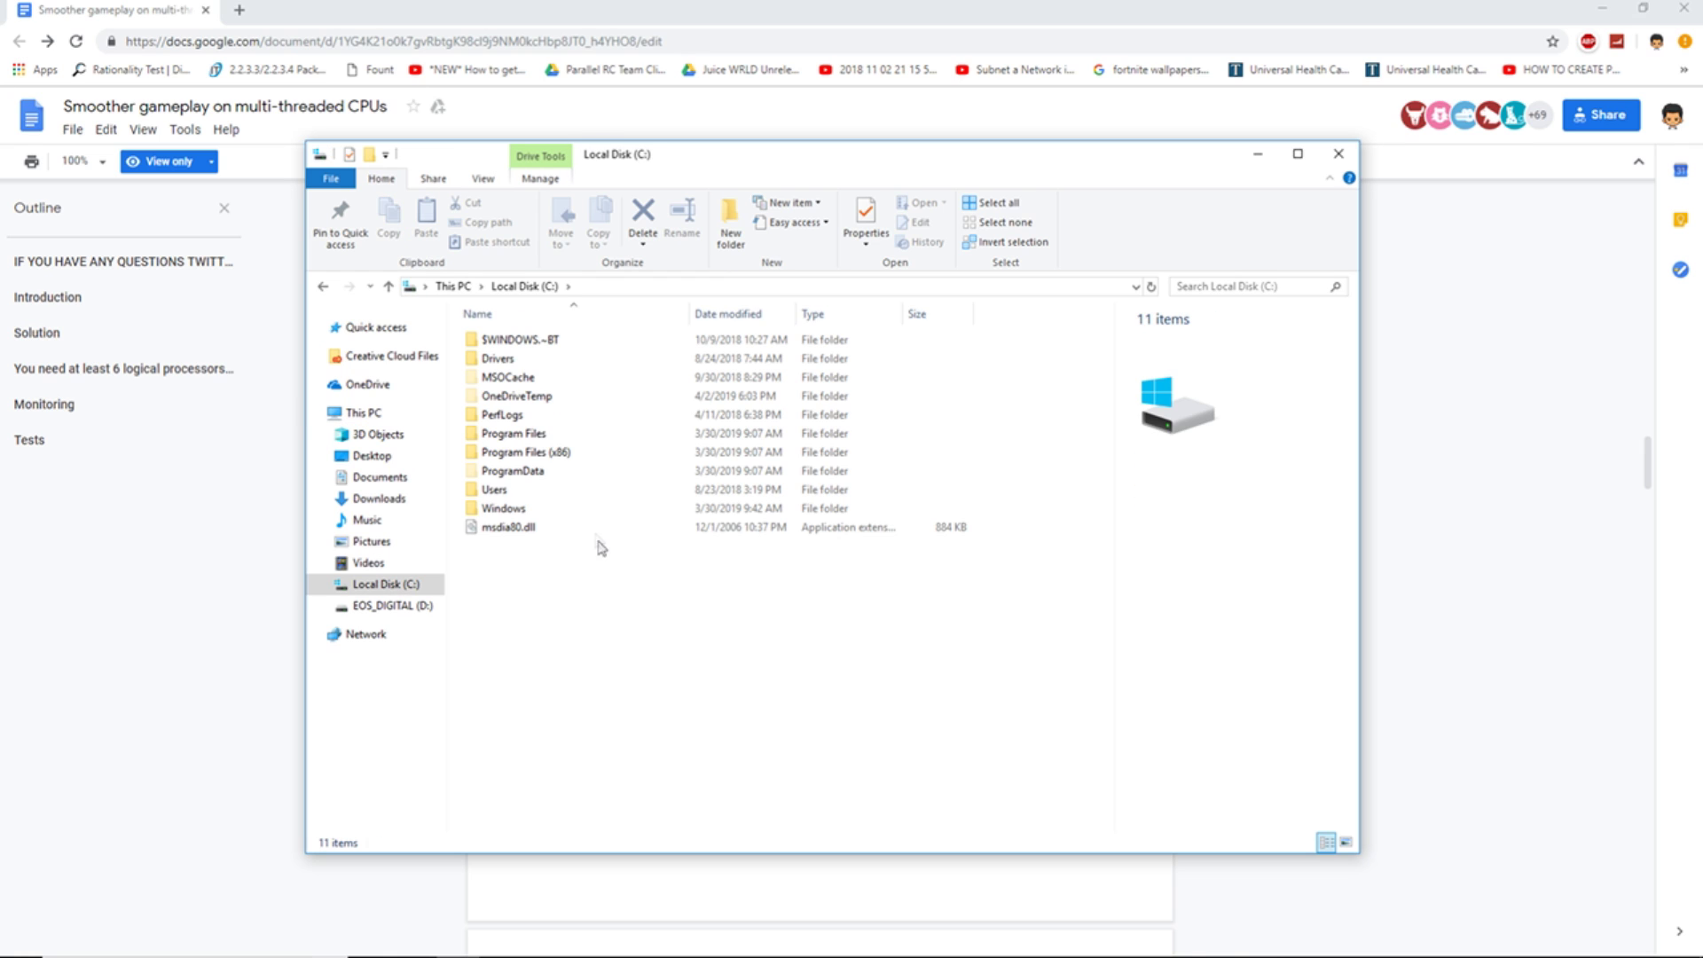
double_click(534, 431)
scroll(546, 417, down, 1)
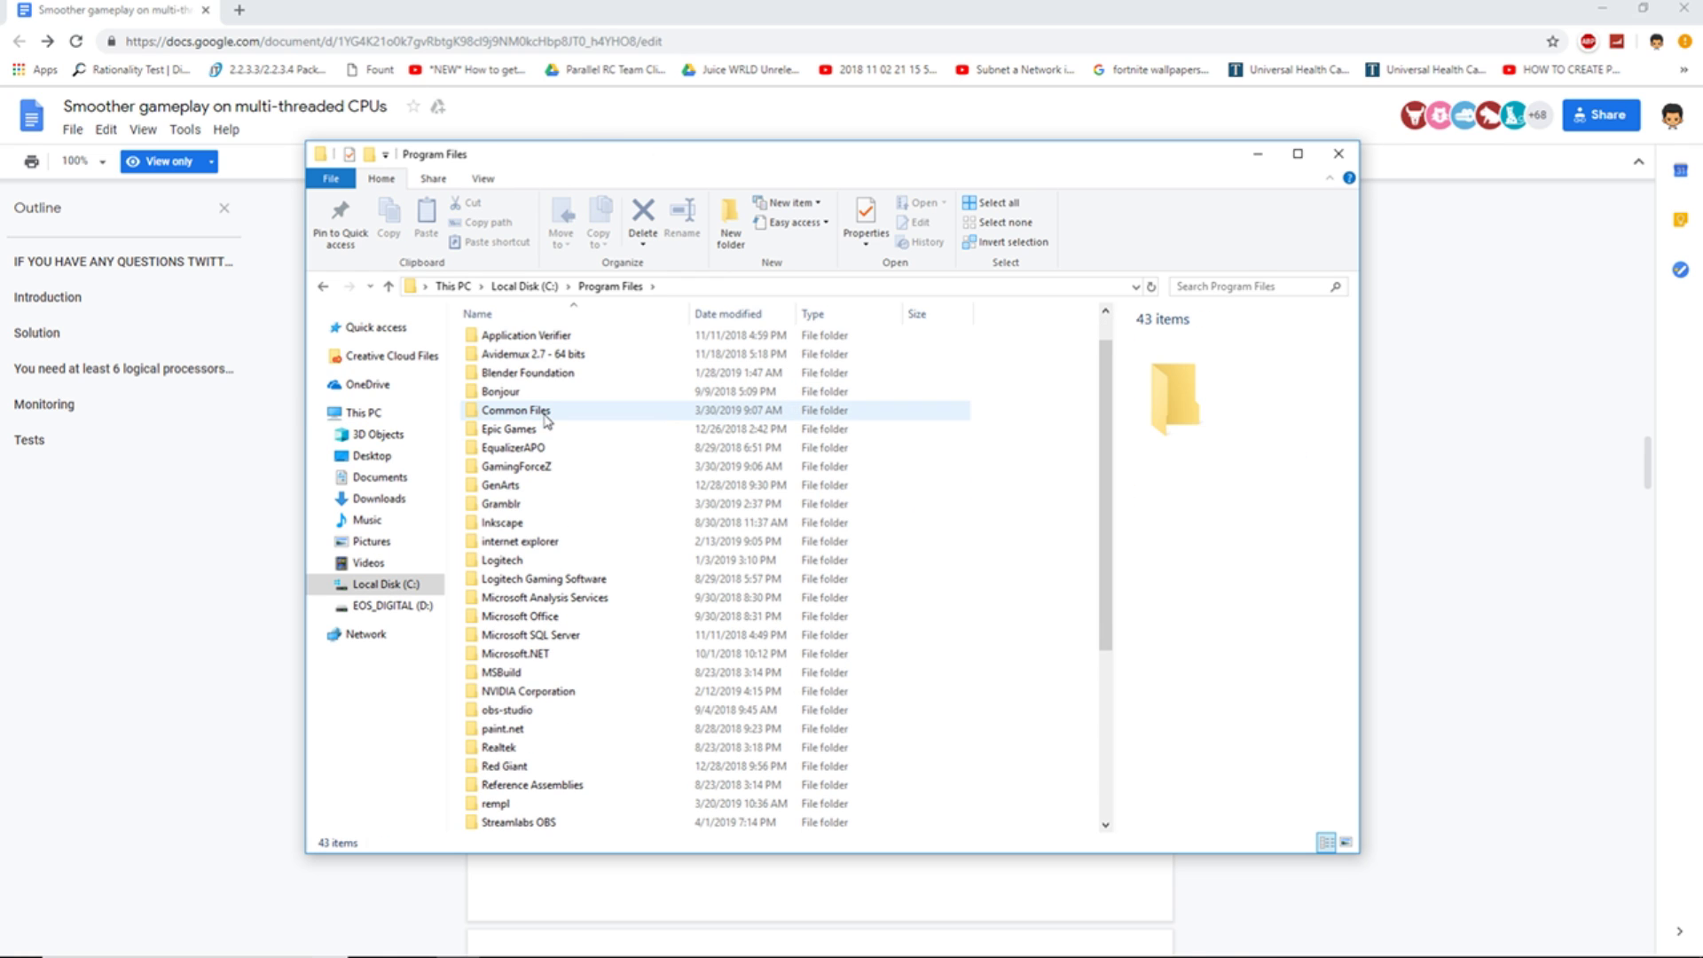
double_click(506, 430)
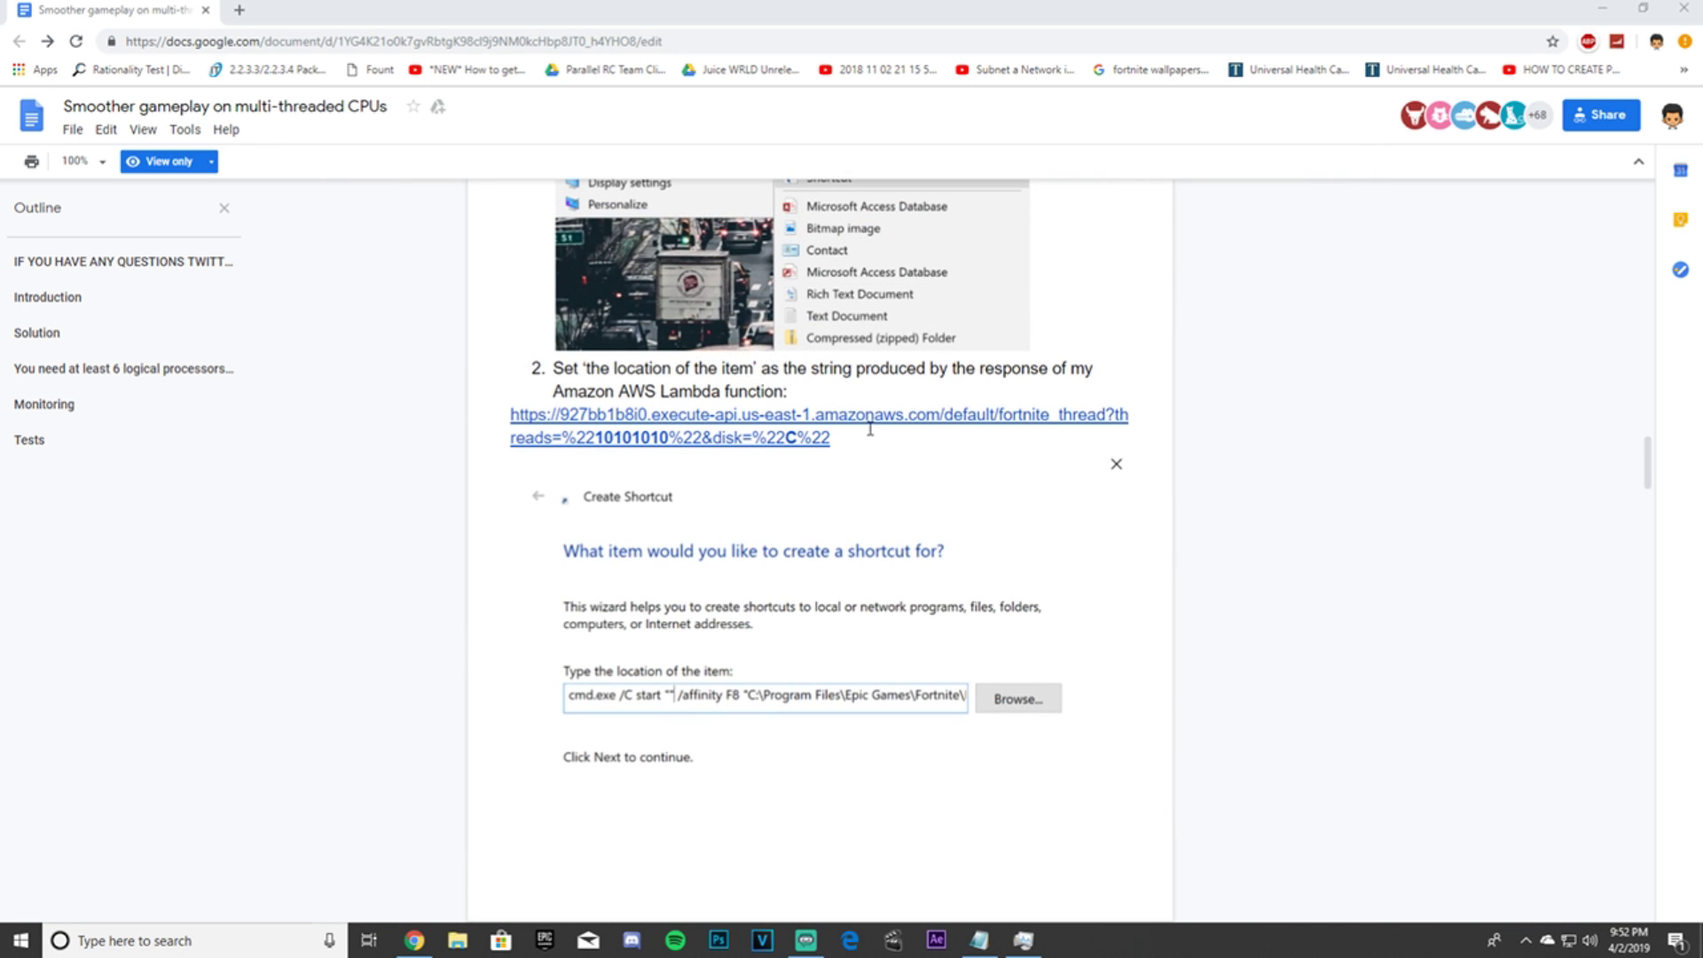
Step: Copy the fortnite_thread link from the guide and paste it into the address of a new browser tab
drag(846, 444, 519, 415)
key(ctrl+c)
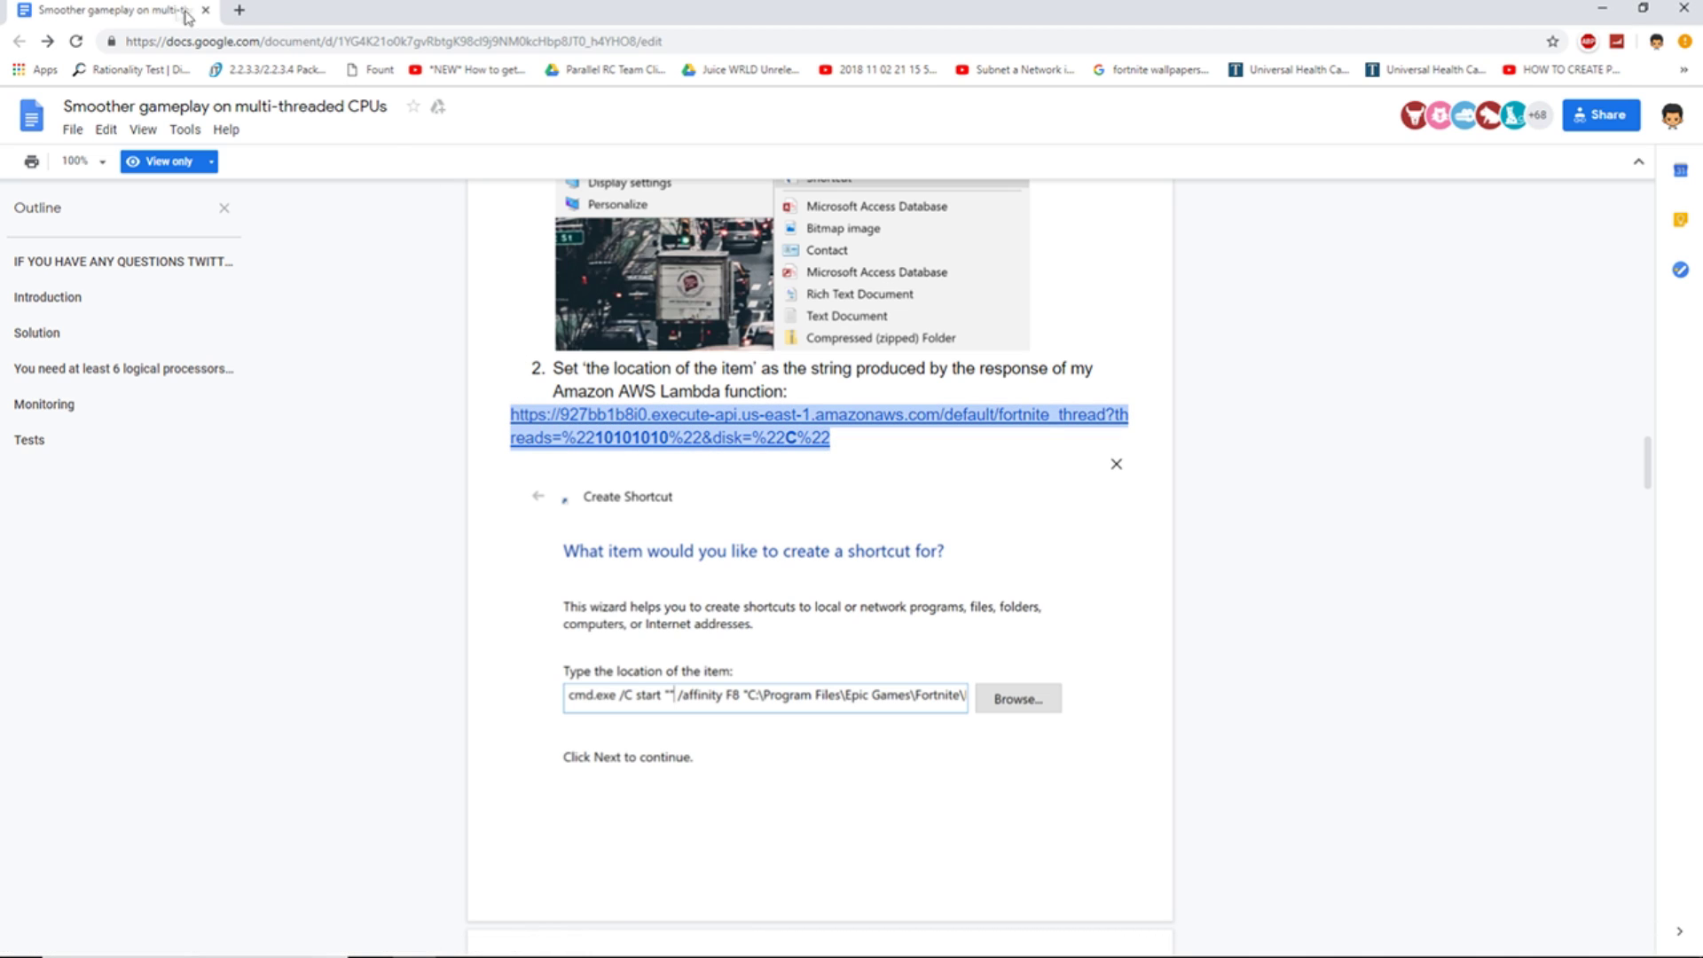
click(239, 10)
key(ctrl+v)
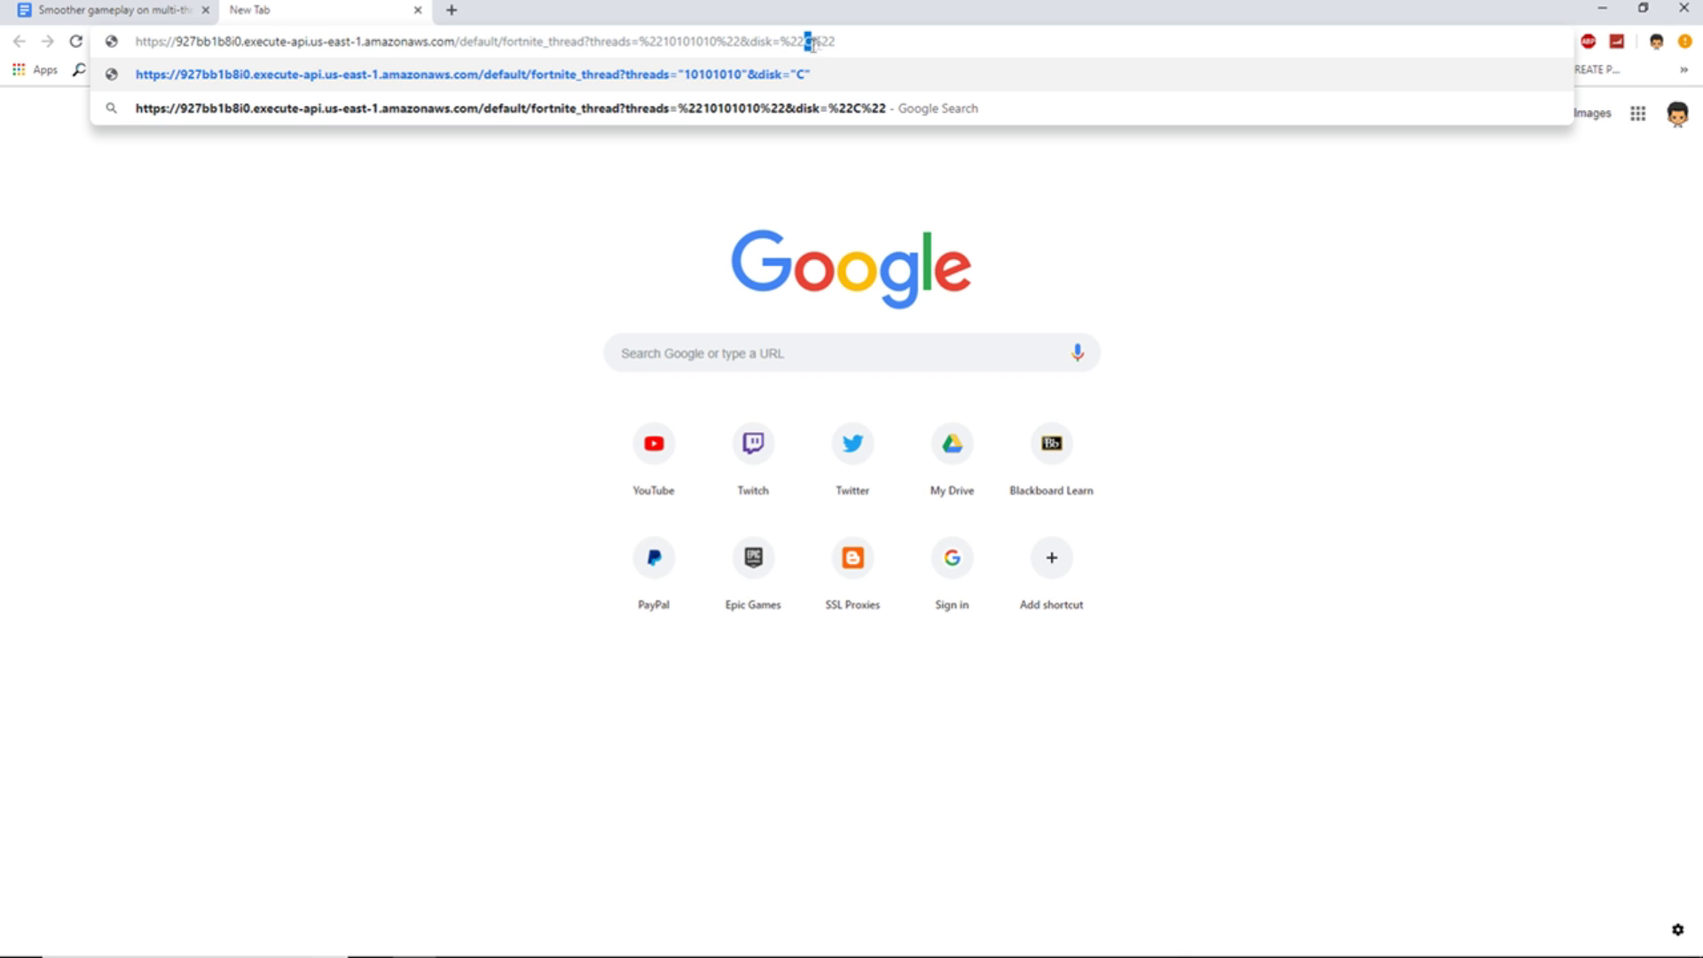
Step: Try D as the disk letter in the pasted link and restore it to C
click(807, 42)
text(D)
key(BackSpace)
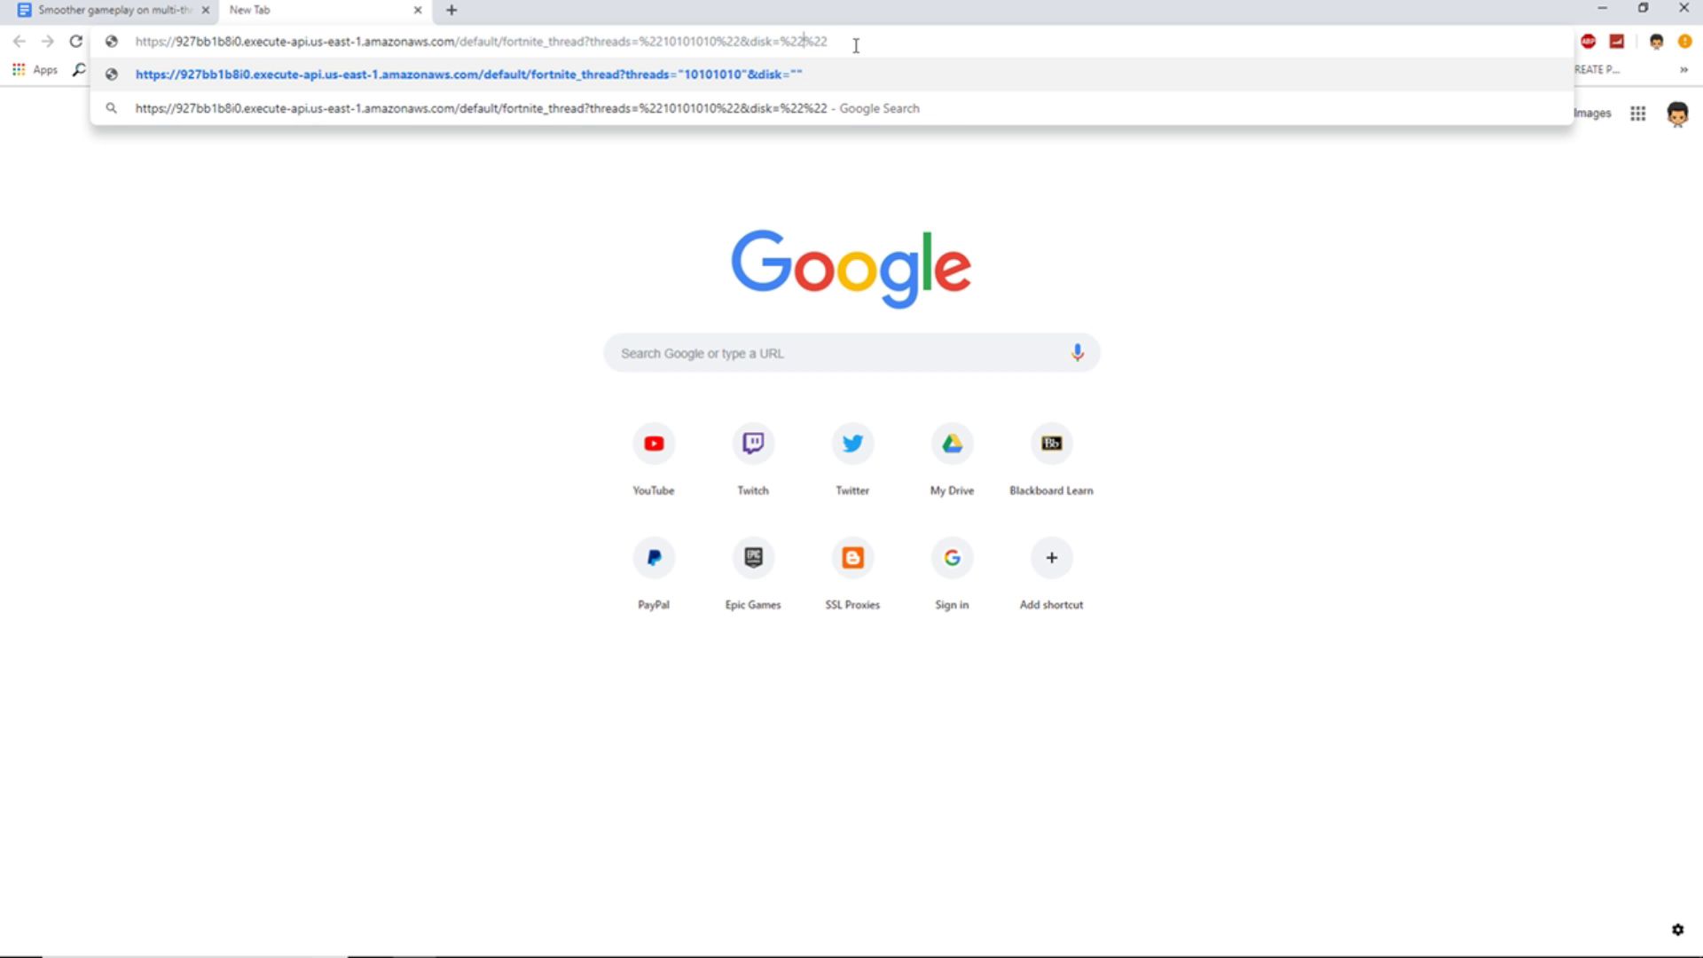
text(C)
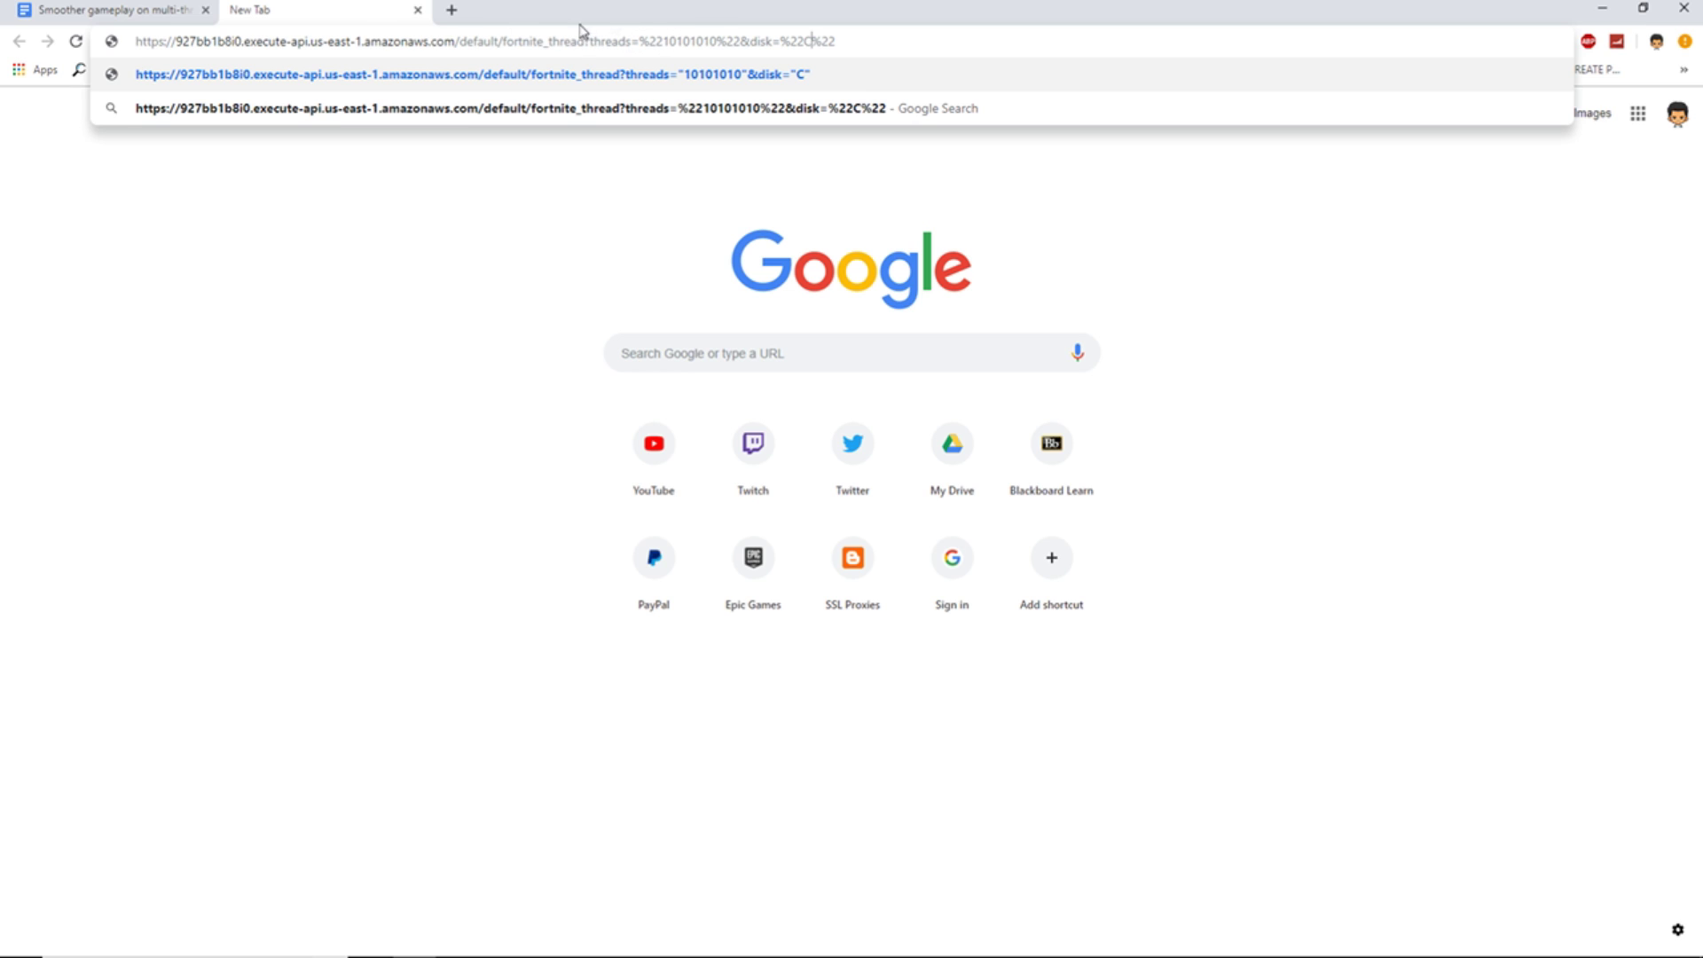
click(169, 7)
scroll(567, 332, down, 10)
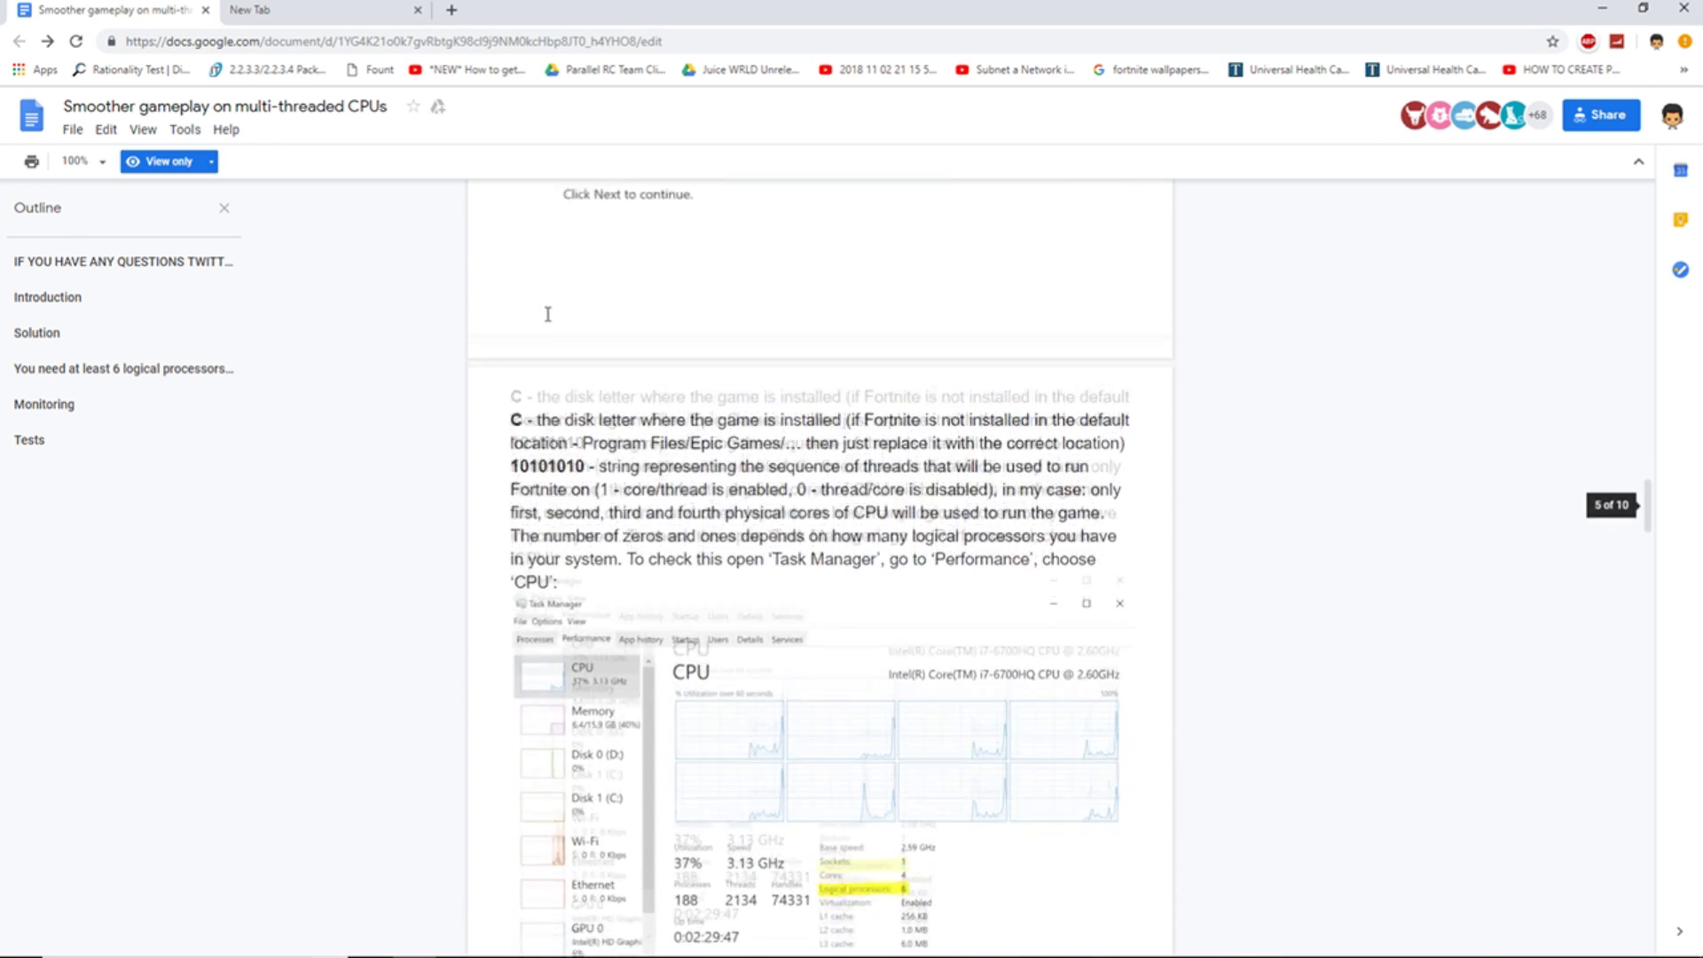
scroll(598, 333, down, 14)
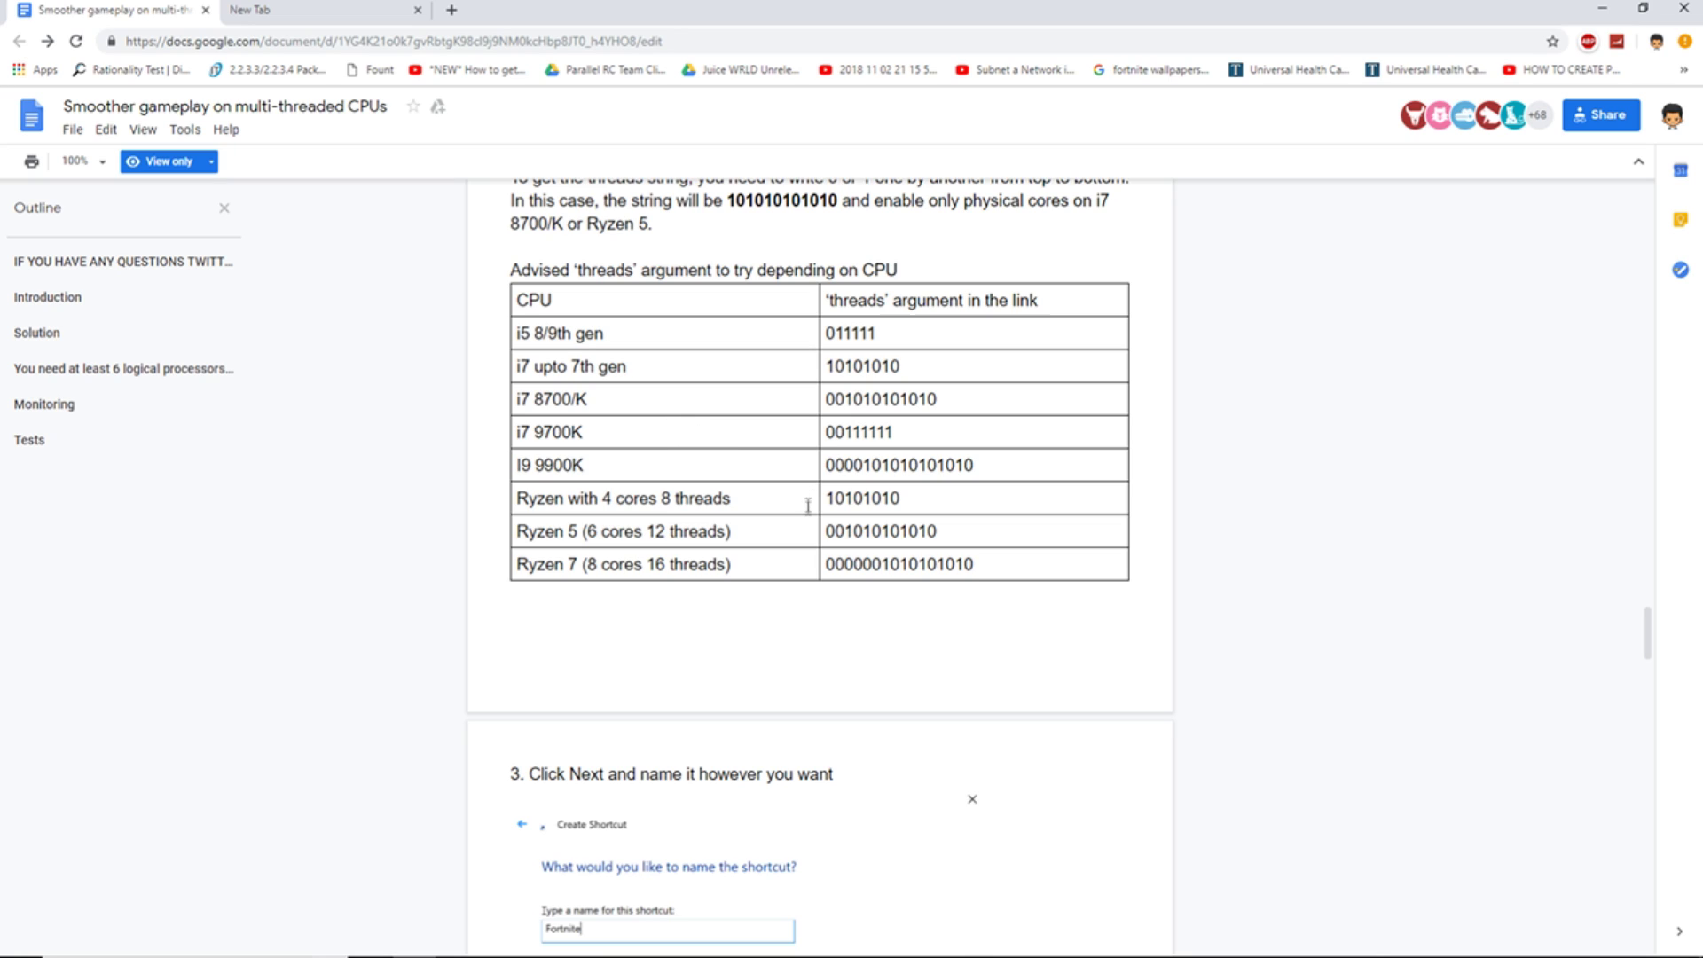
drag(942, 532, 828, 536)
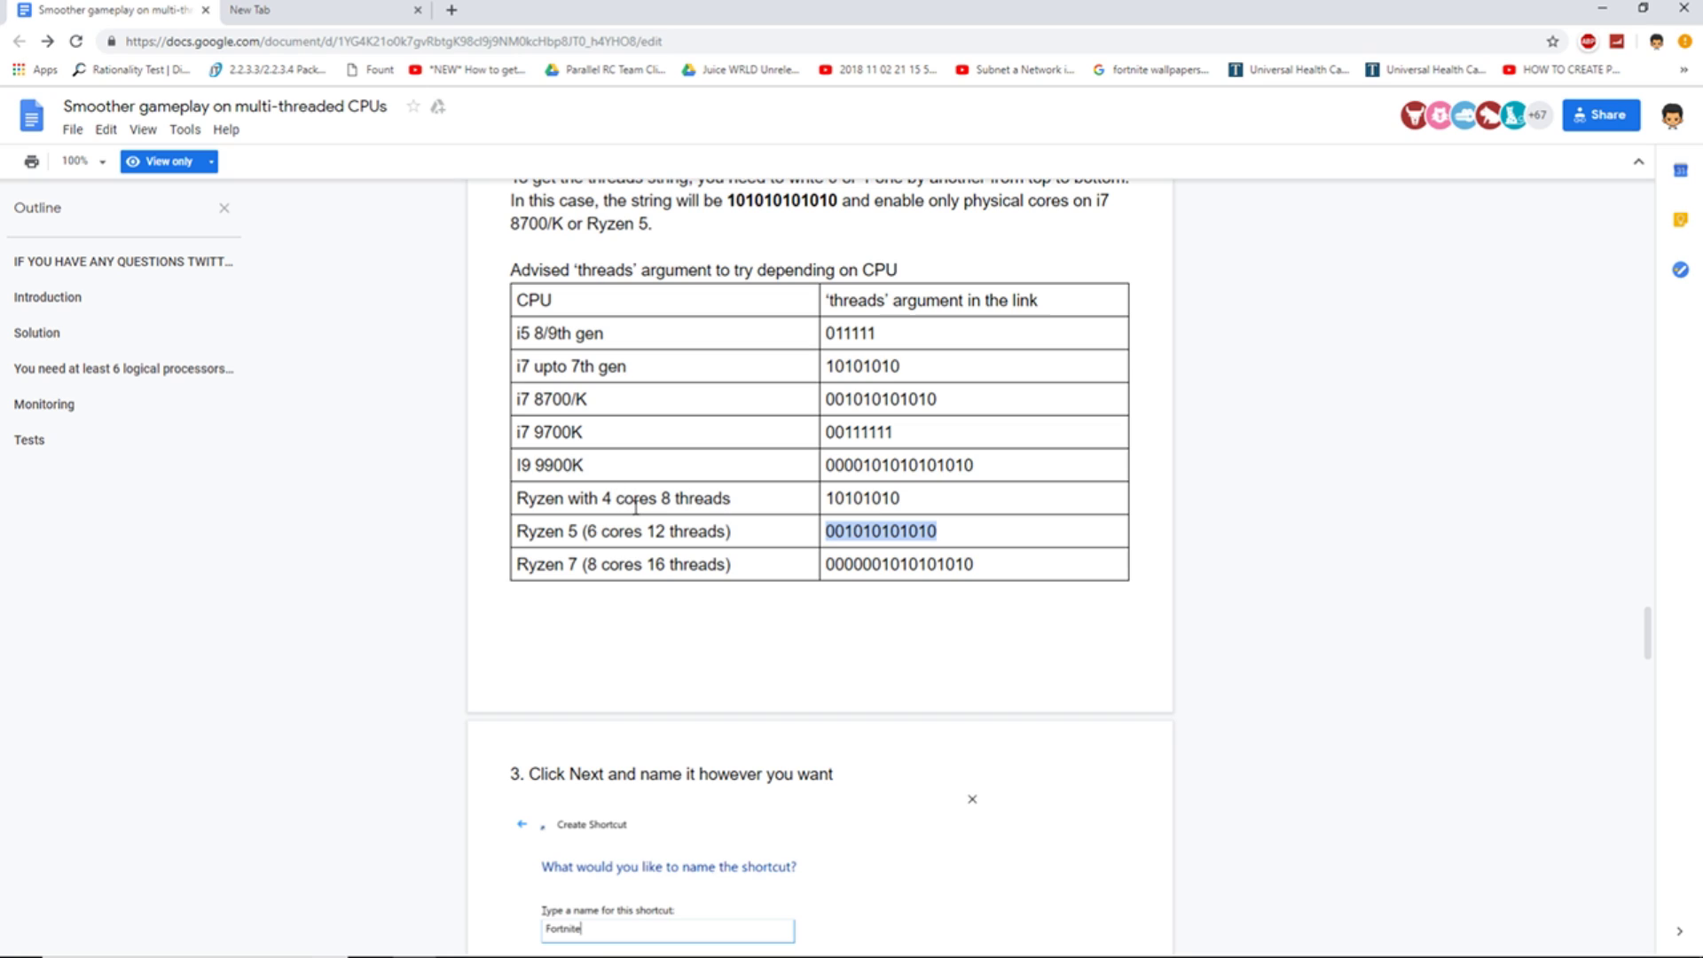
click(293, 11)
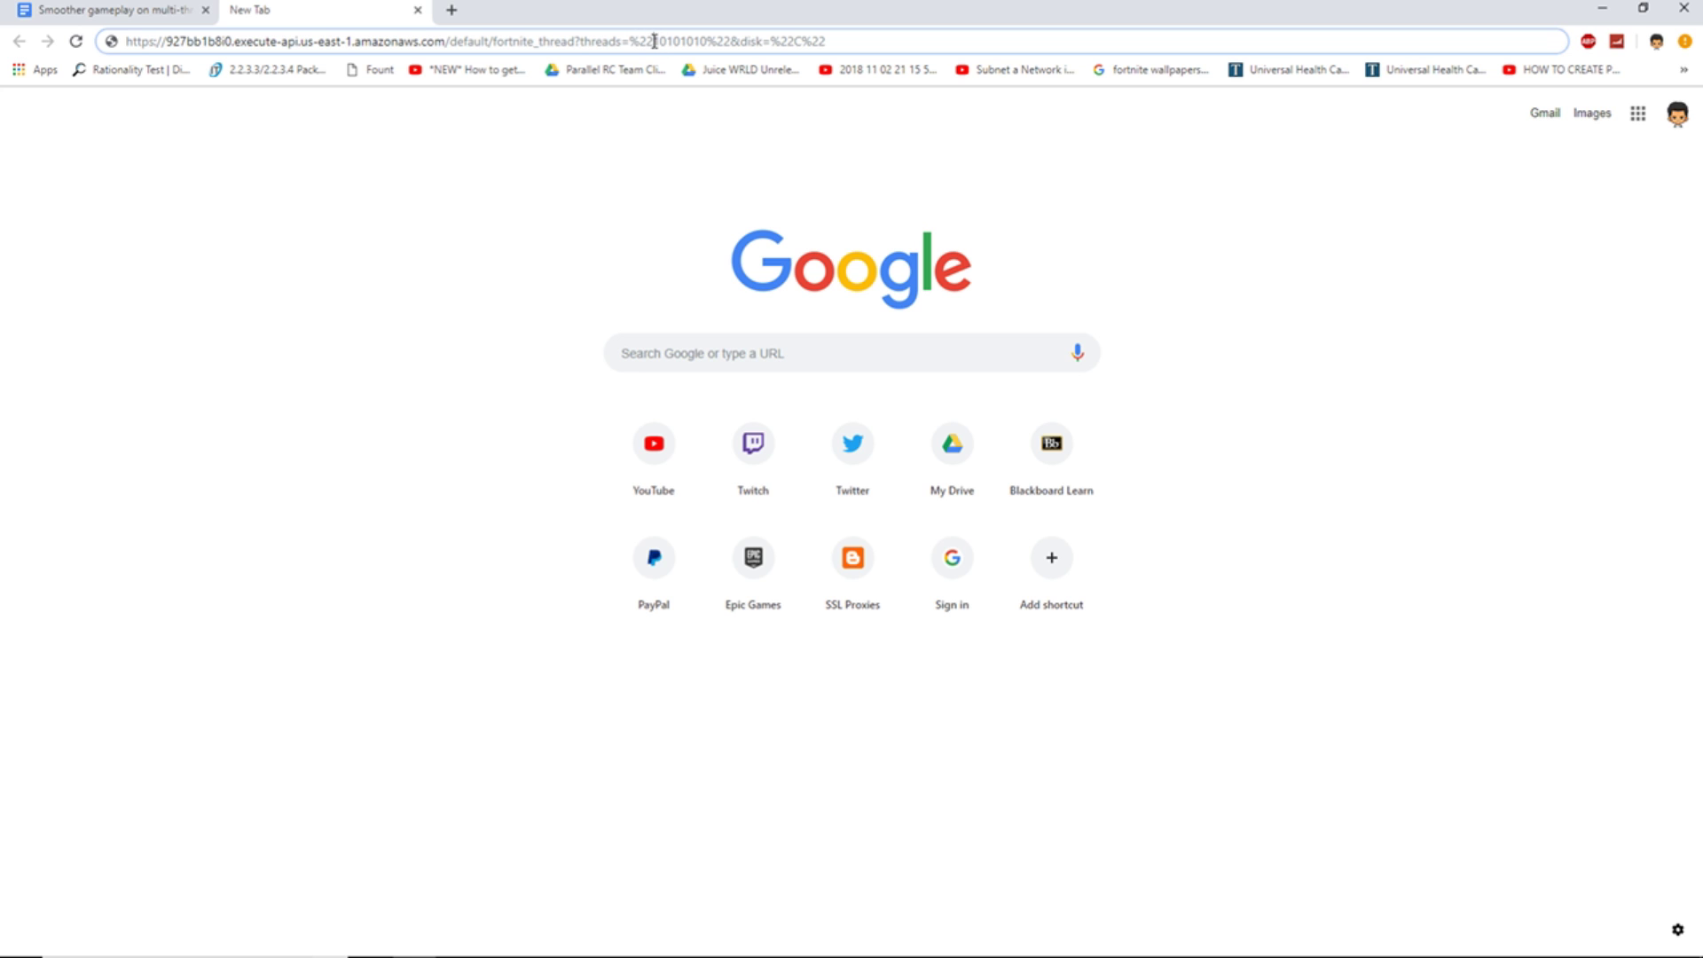
drag(657, 42, 710, 42)
key(BackSpace)
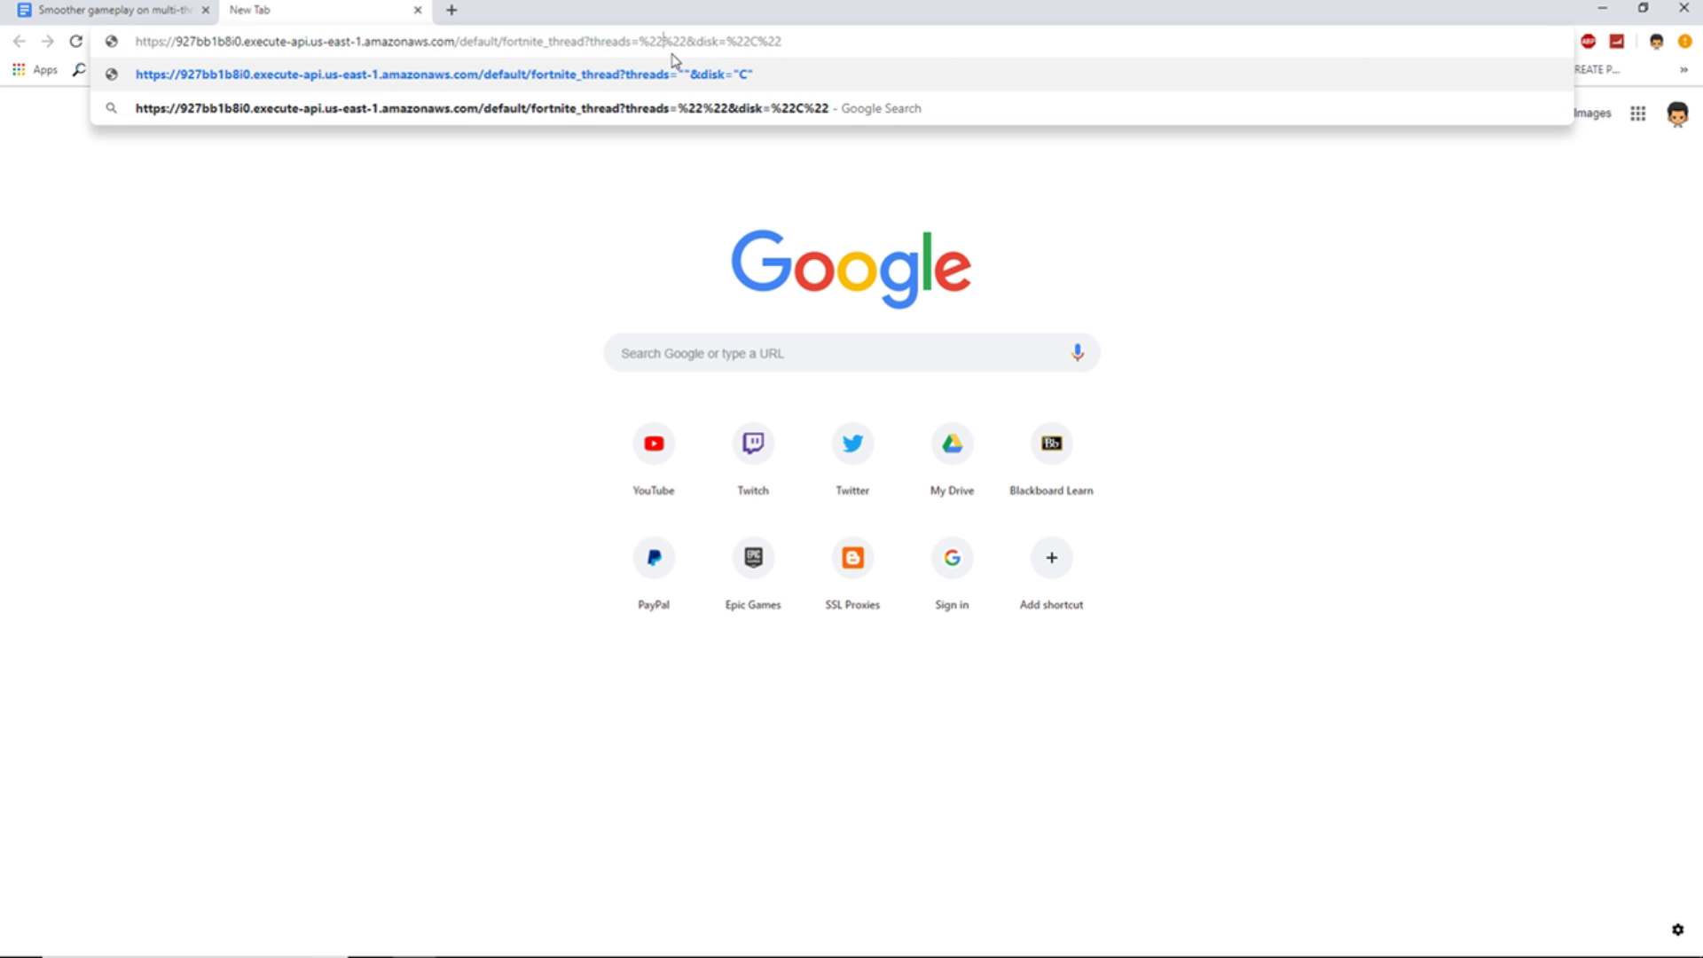
key(ctrl+v)
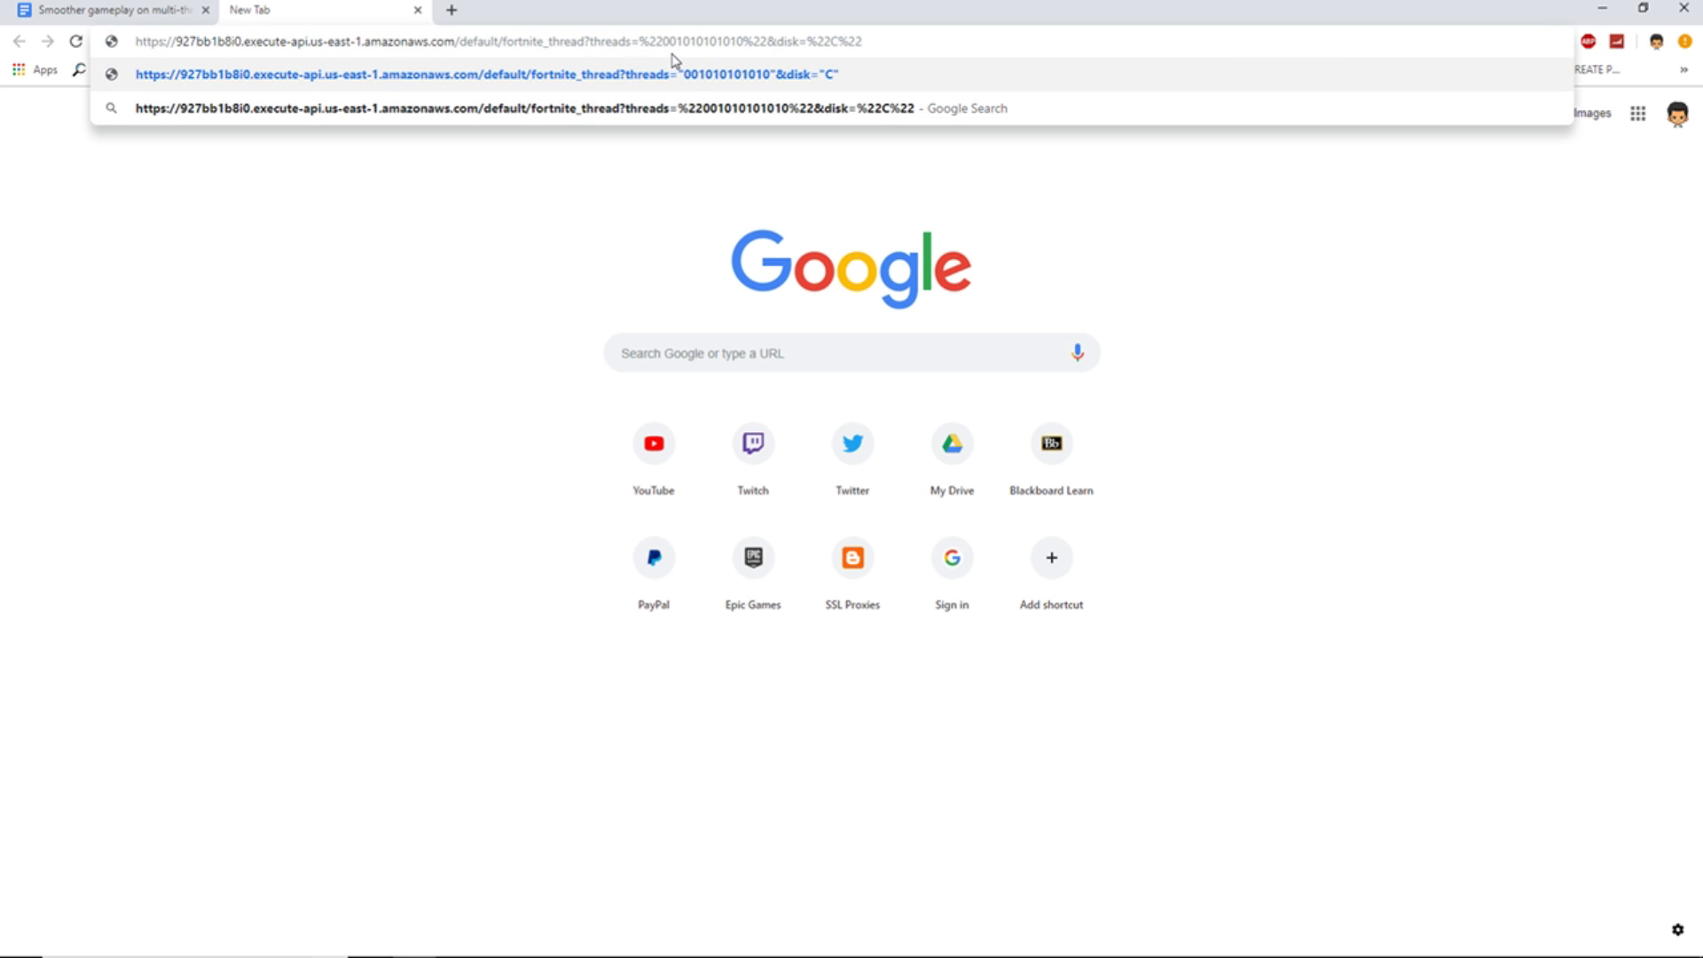
key(Return)
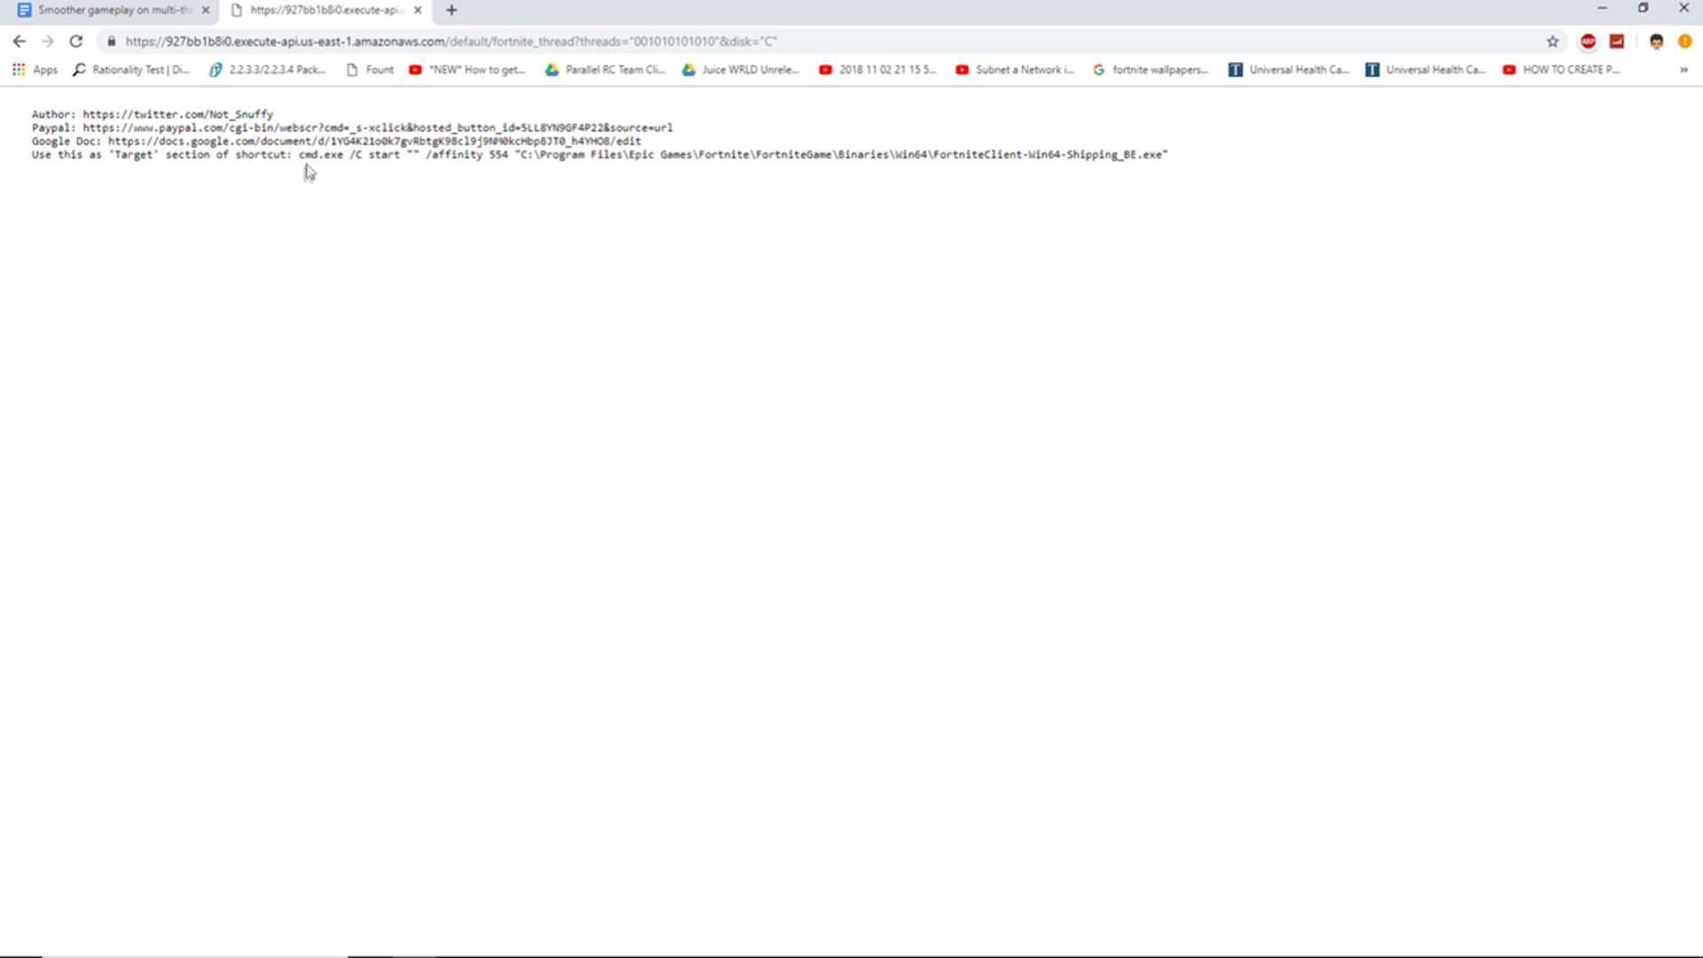
Step: Copy the shortcut target command from cmd.exe through FortniteClient-Win64-Shipping_BE.exe" and close Chrome
drag(32, 160, 178, 168)
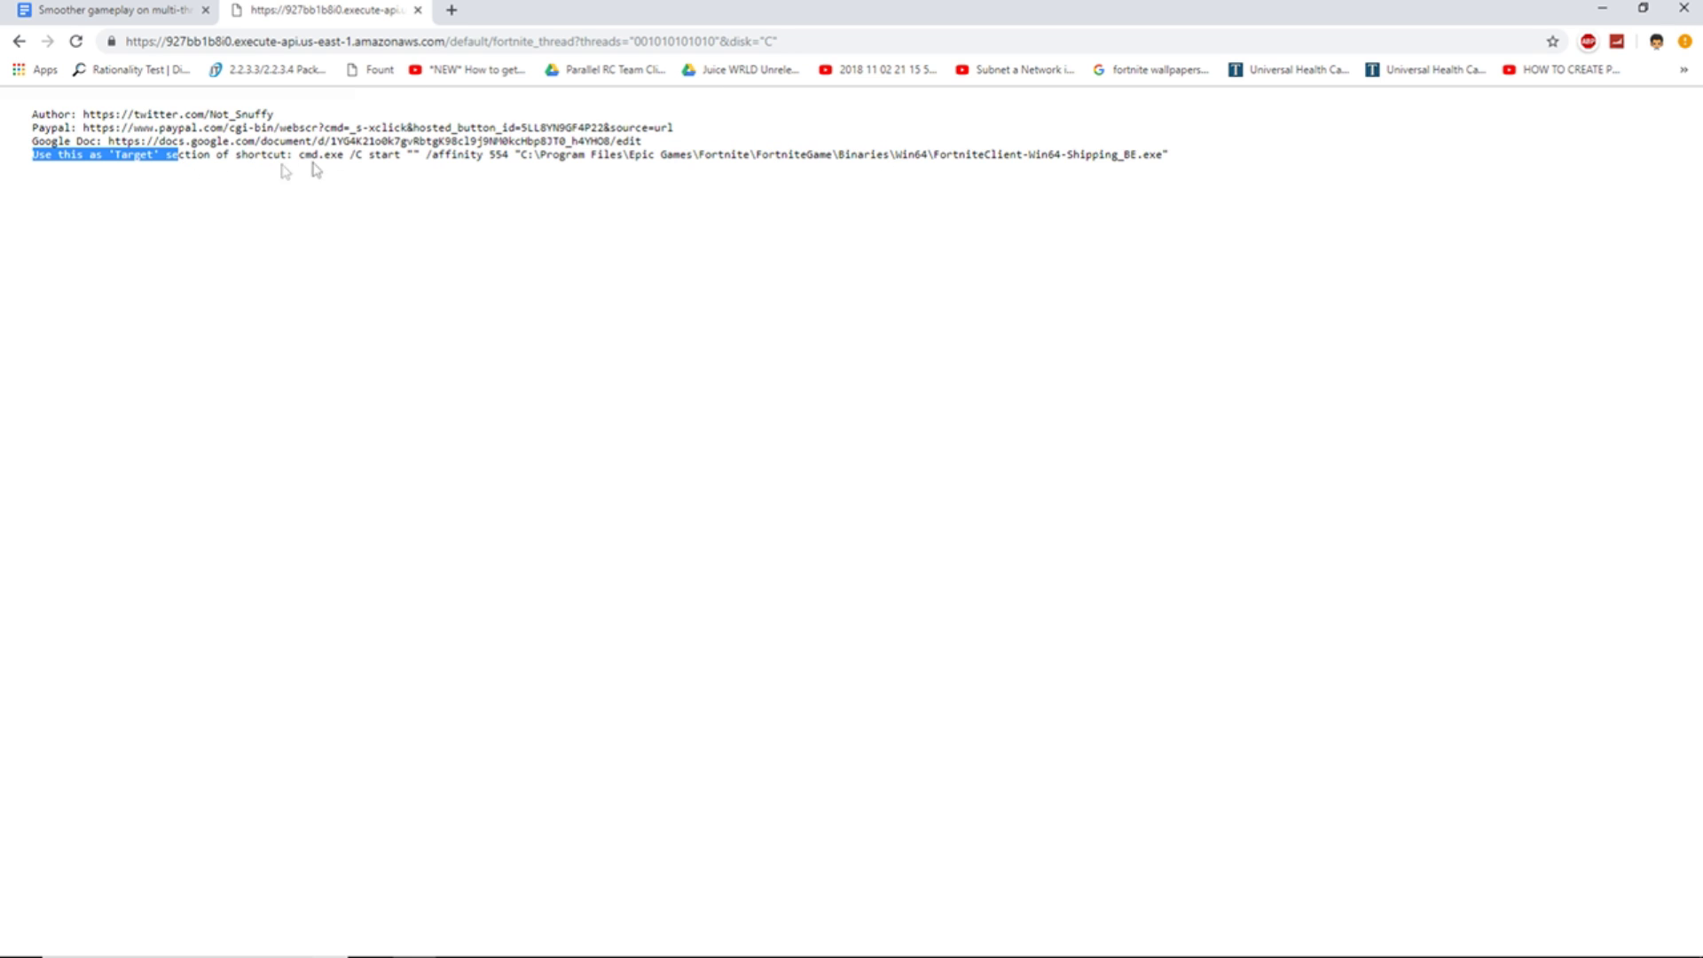
click(317, 158)
drag(304, 156, 1179, 162)
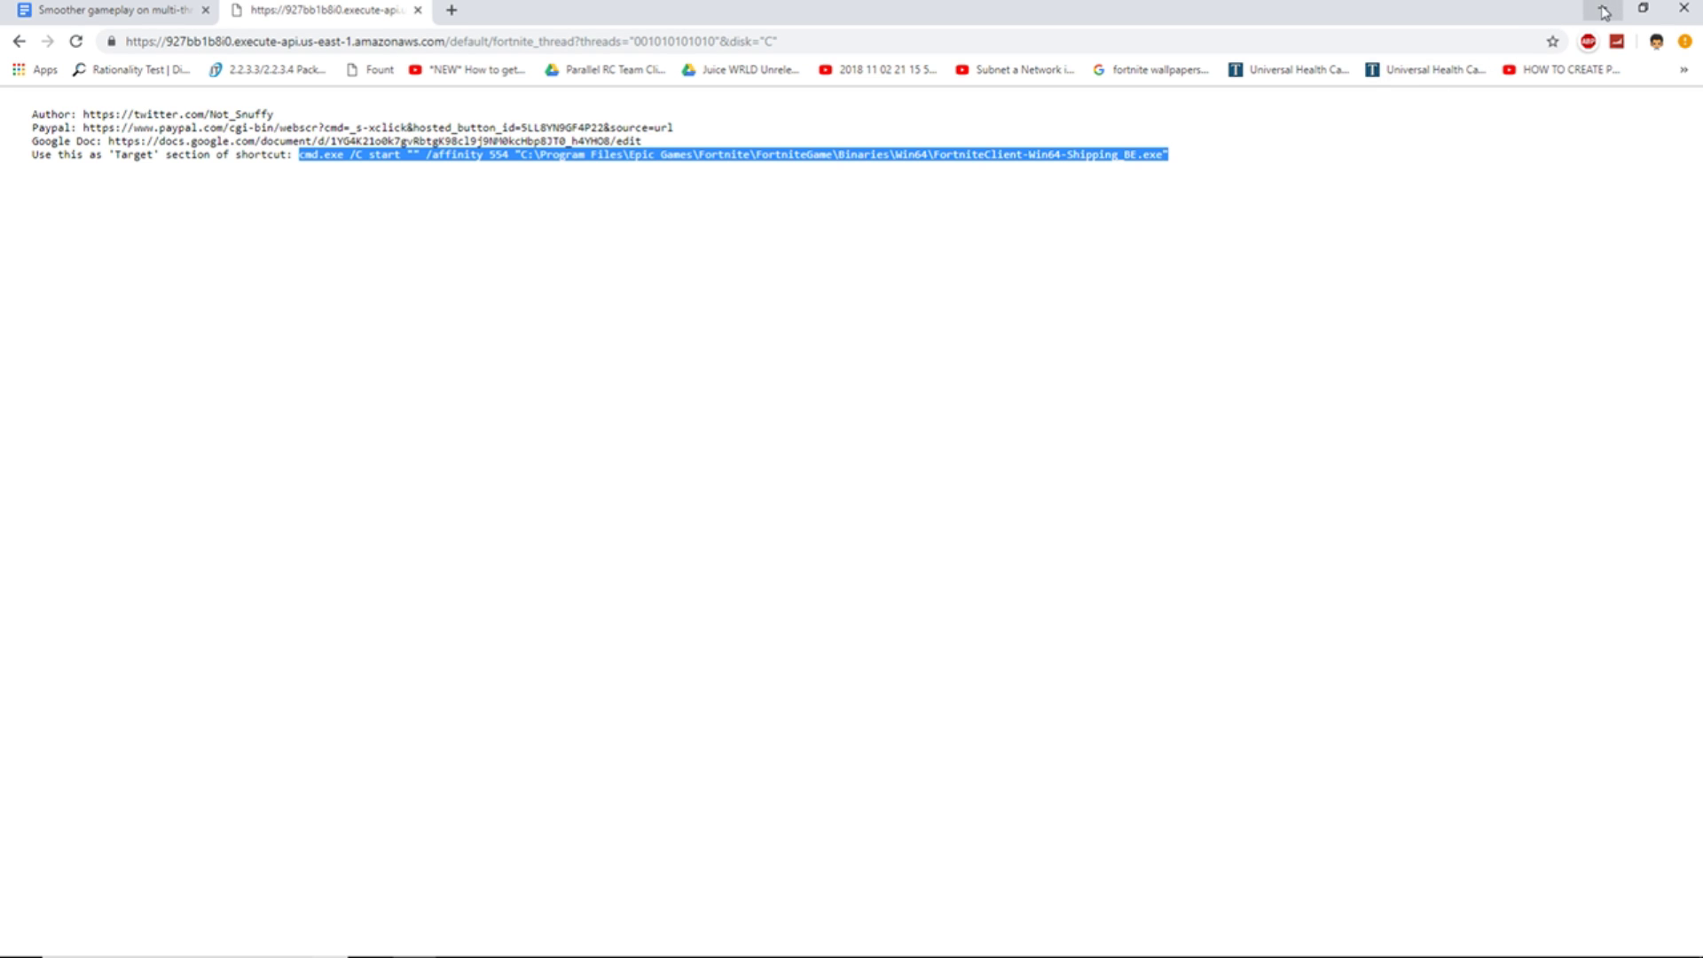
click(1689, 8)
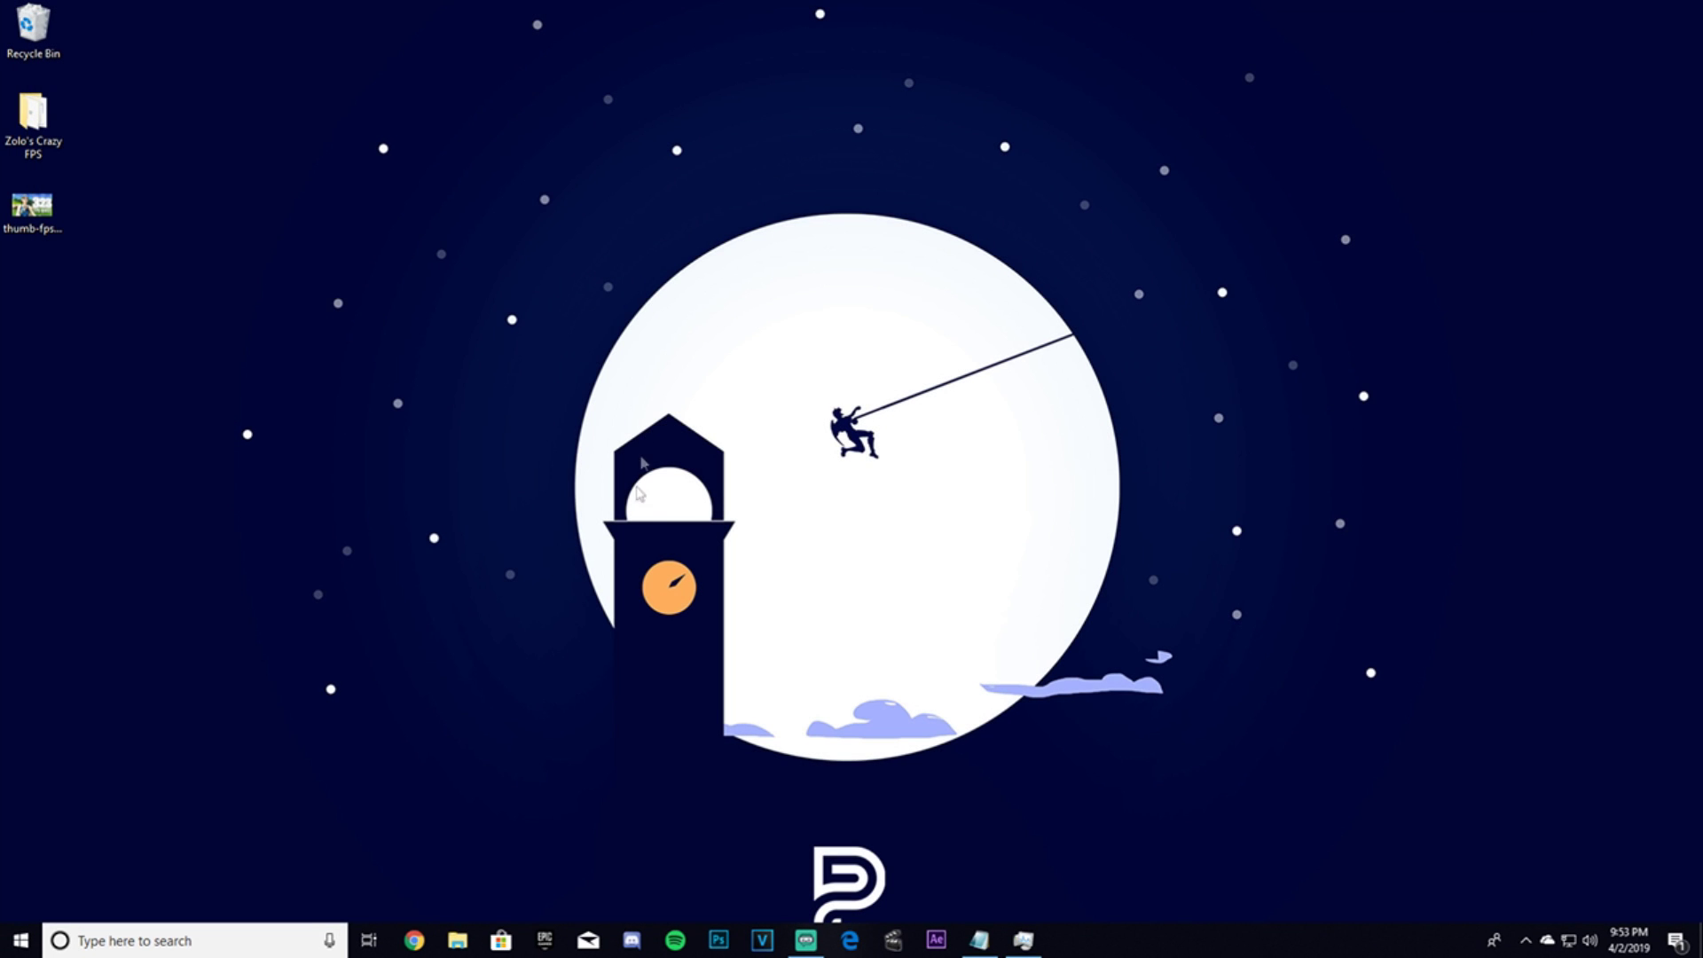
Step: In File Explorer, open C:\Program Files\Epic Games\Fortnite\FortniteGame\Binaries\Win64
click(458, 941)
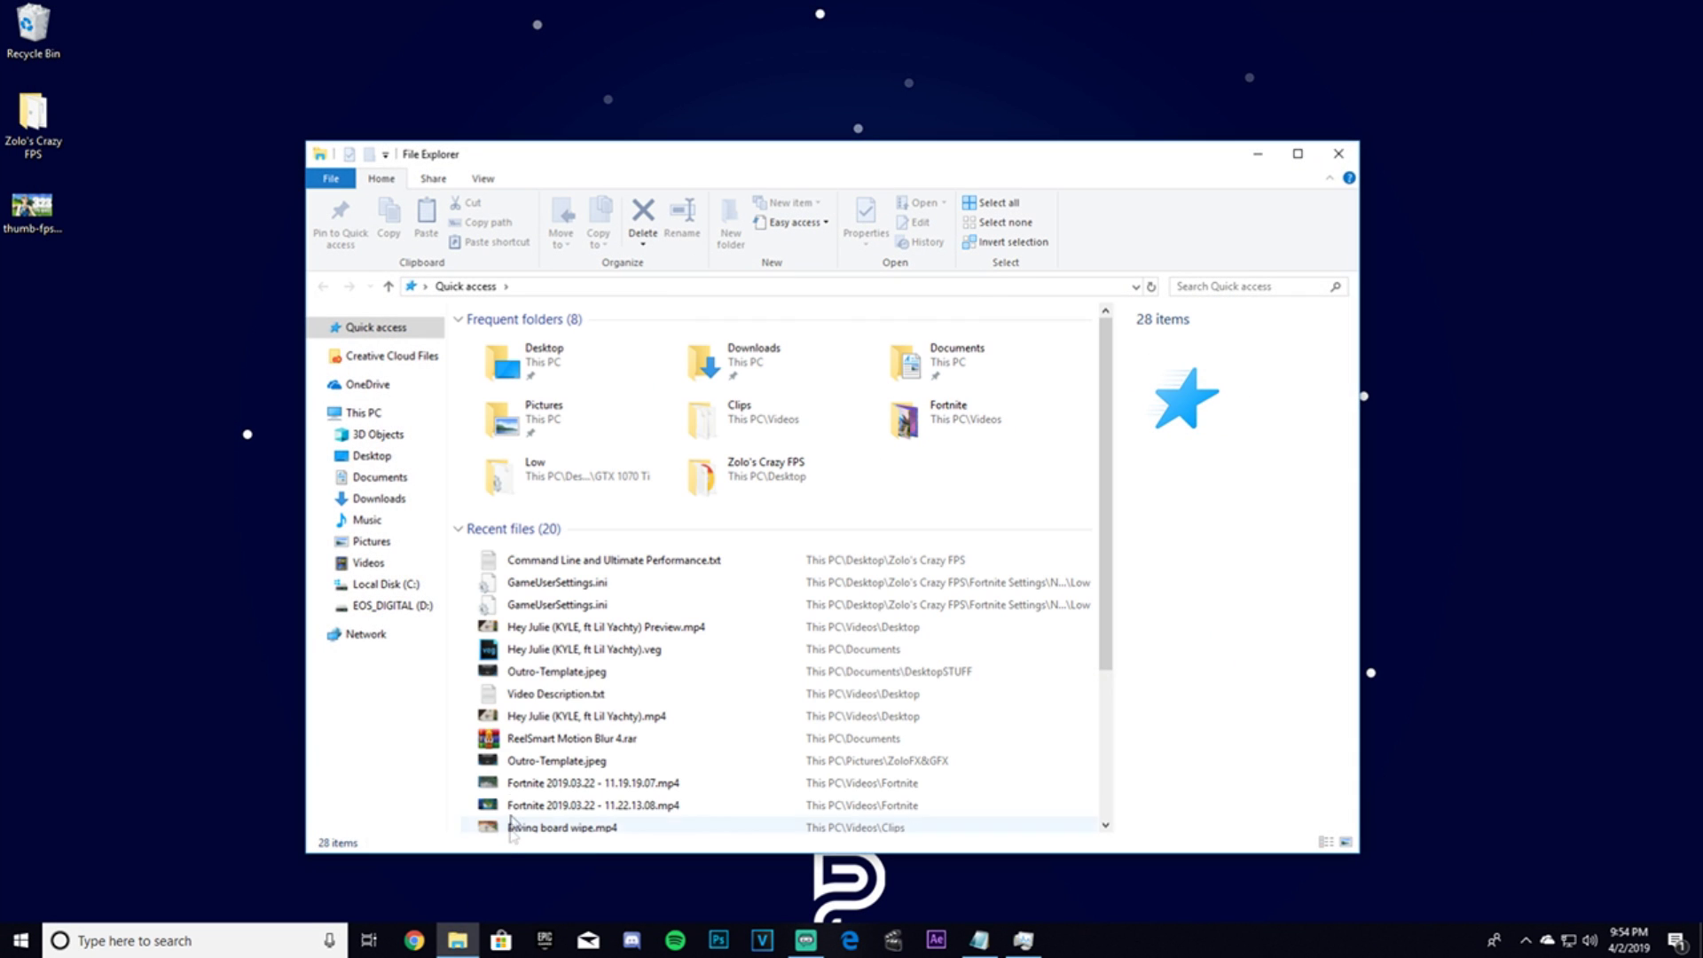
click(369, 414)
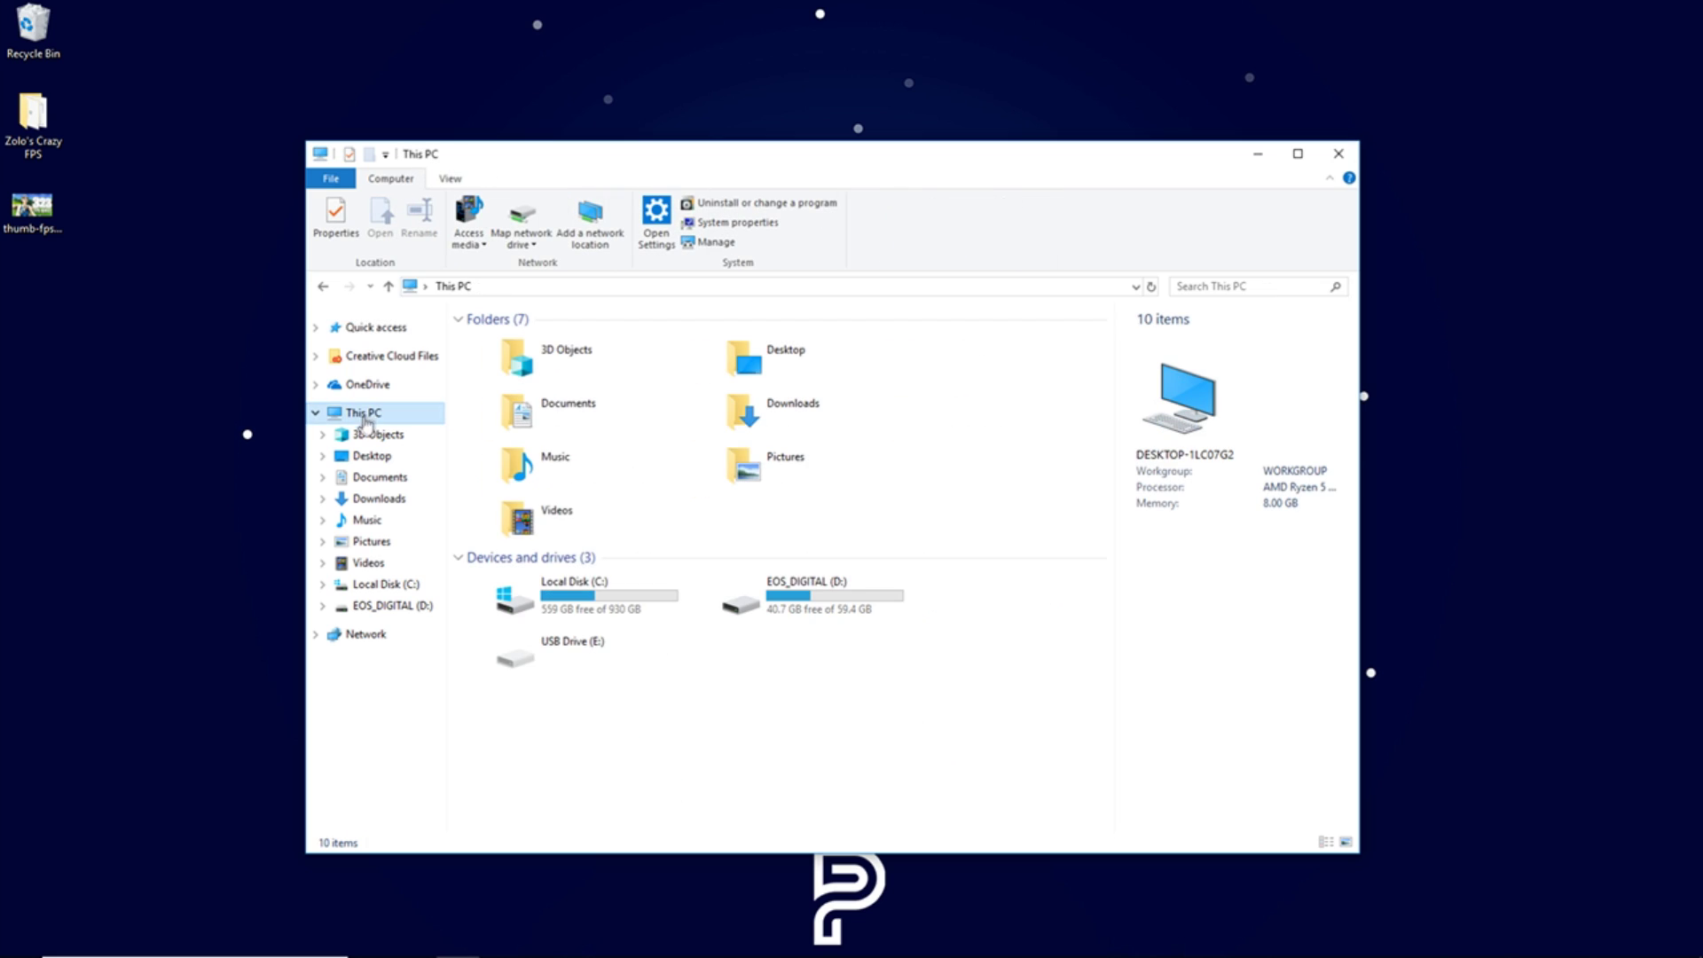
double_click(573, 605)
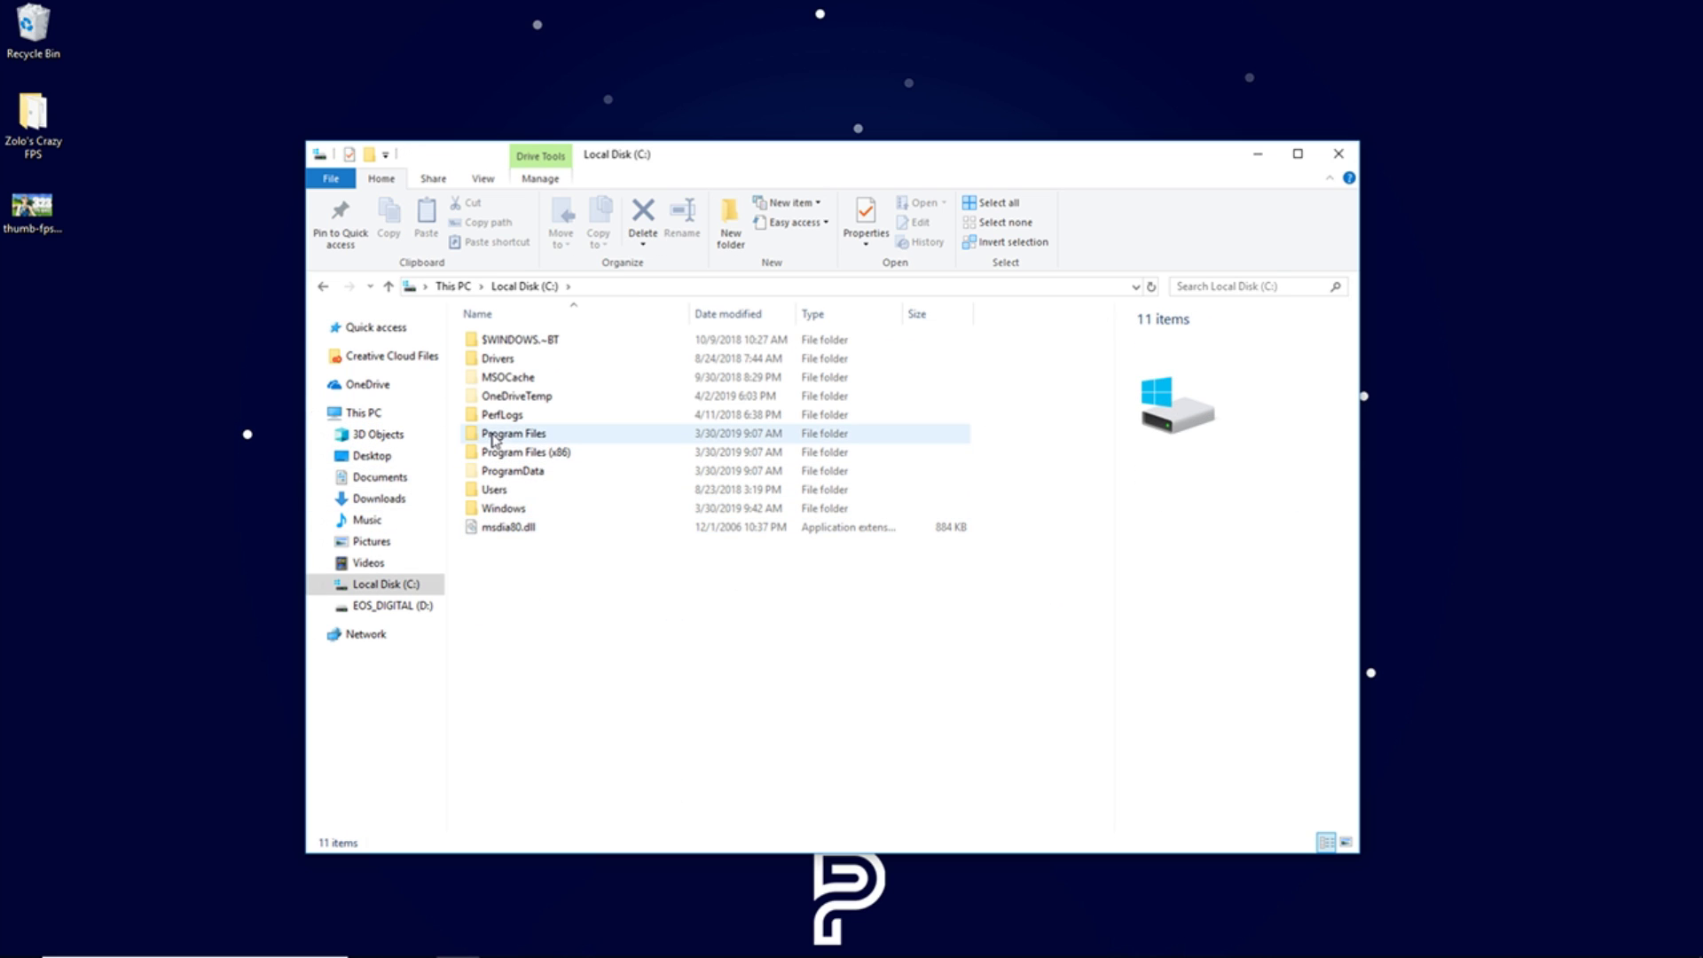
double_click(495, 436)
double_click(502, 471)
double_click(499, 341)
double_click(508, 359)
double_click(500, 341)
double_click(497, 359)
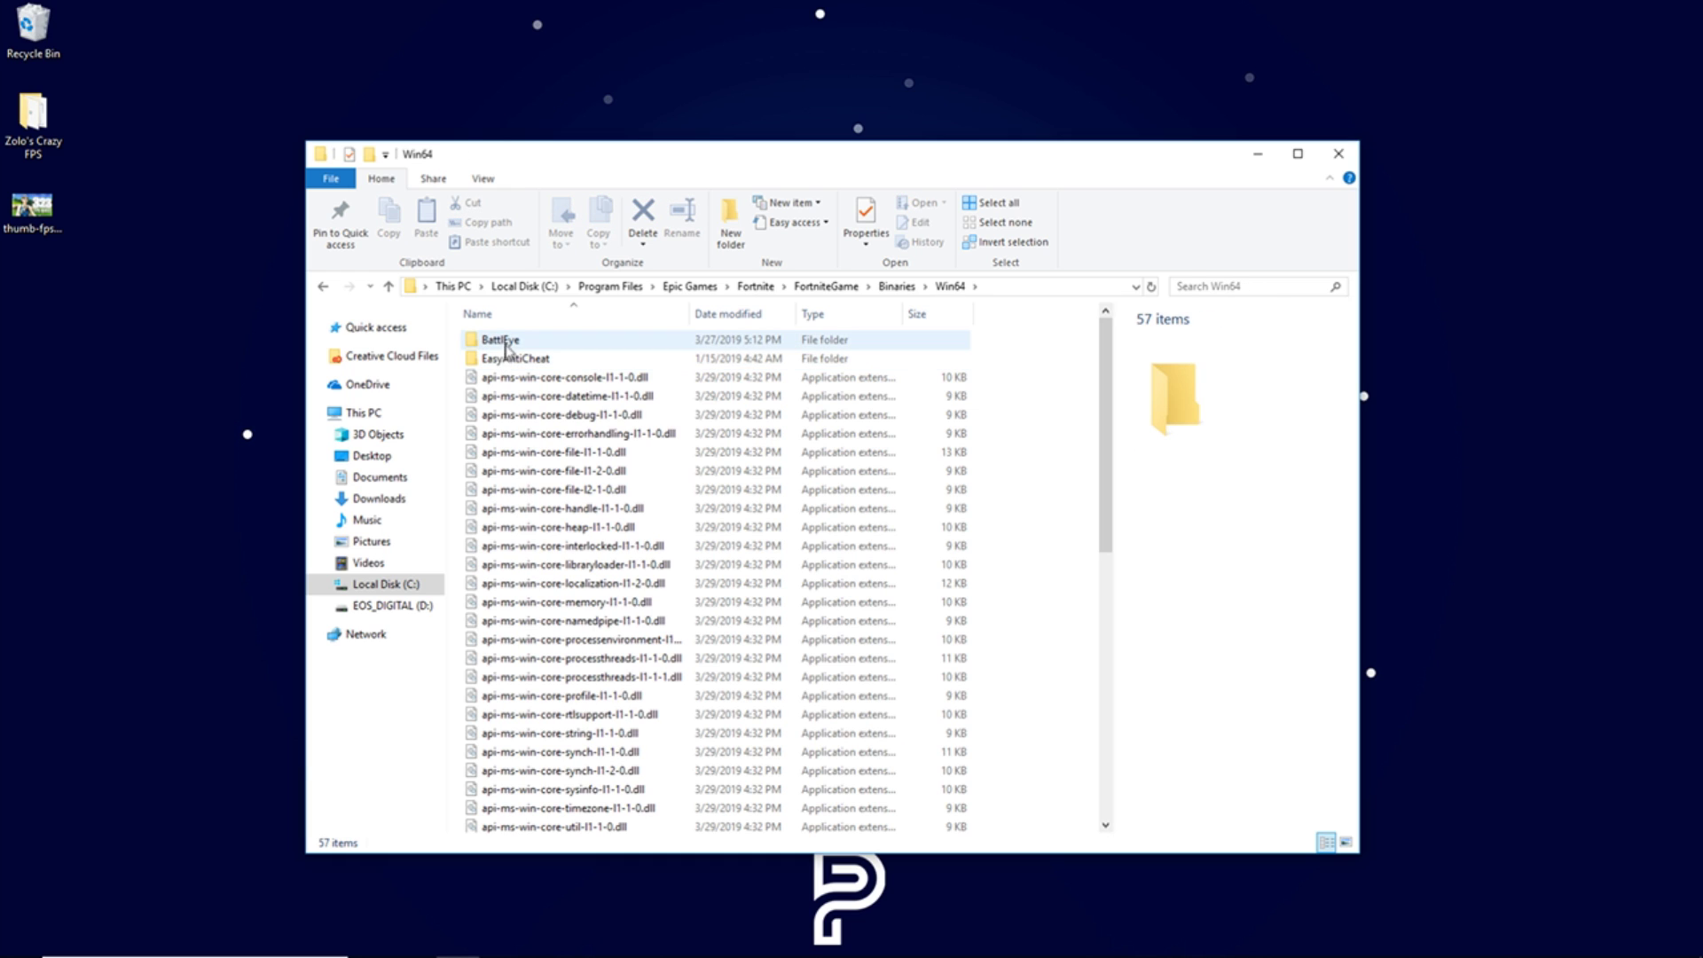
Step: Create a shortcut to FortniteClient-Win64-Shipping.exe, move it to the desktop and close the Win64 folder
scroll(538, 441, down, 10)
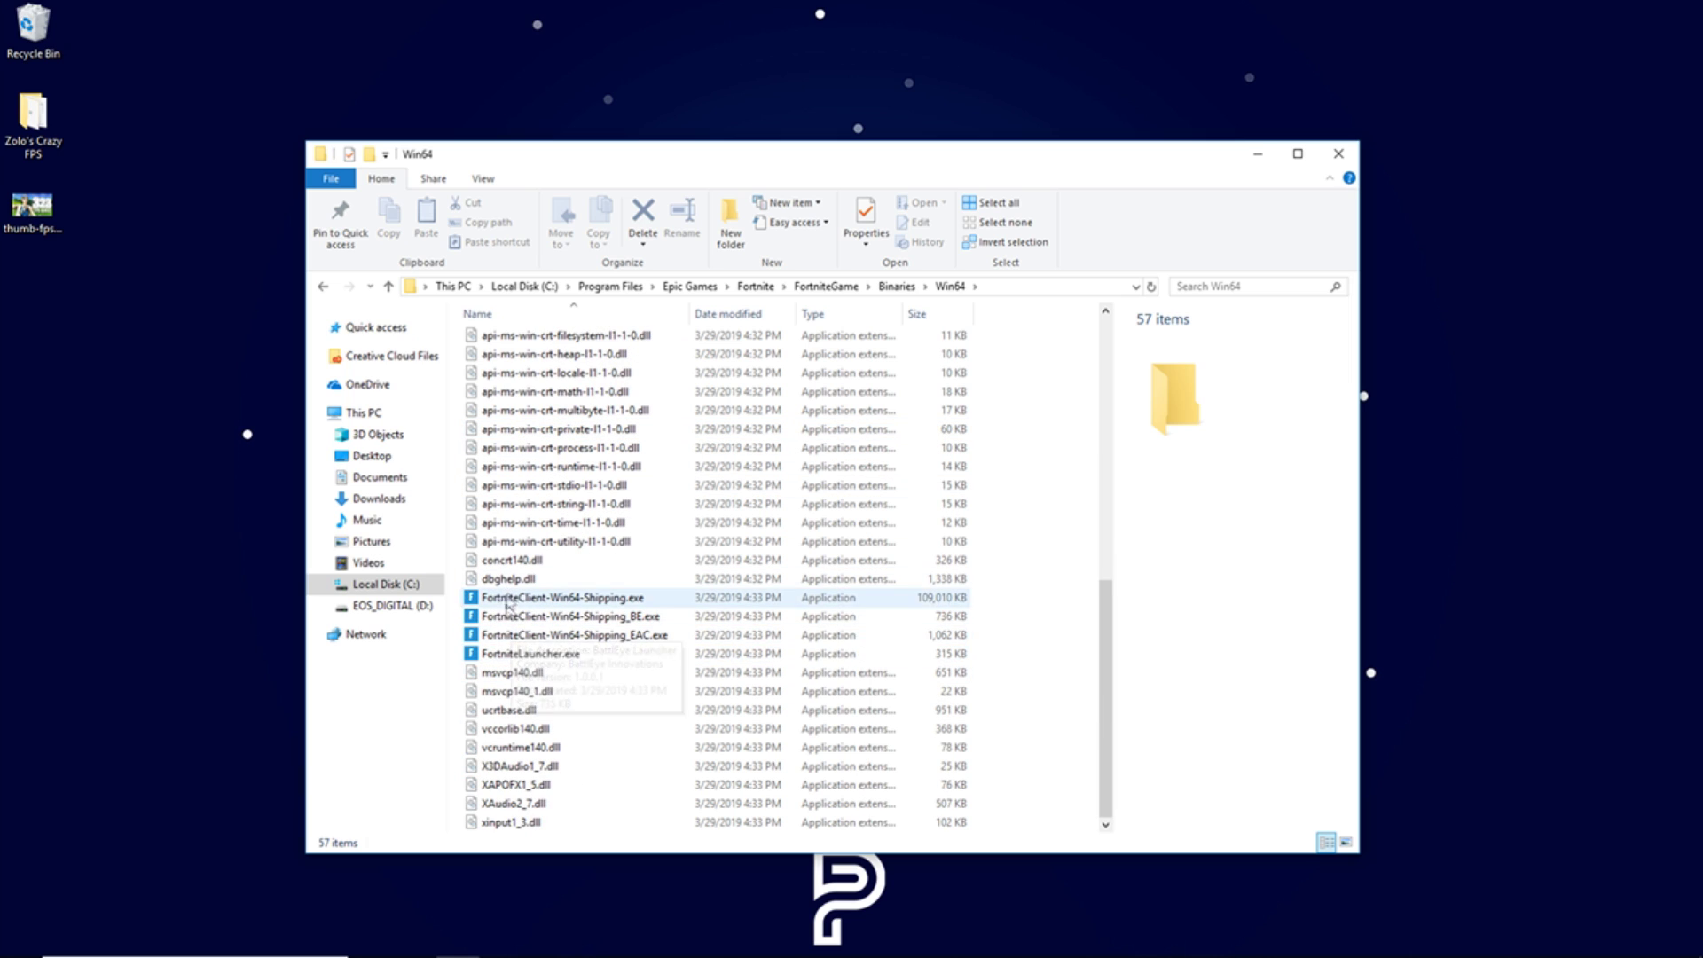
click(644, 603)
right_click(577, 602)
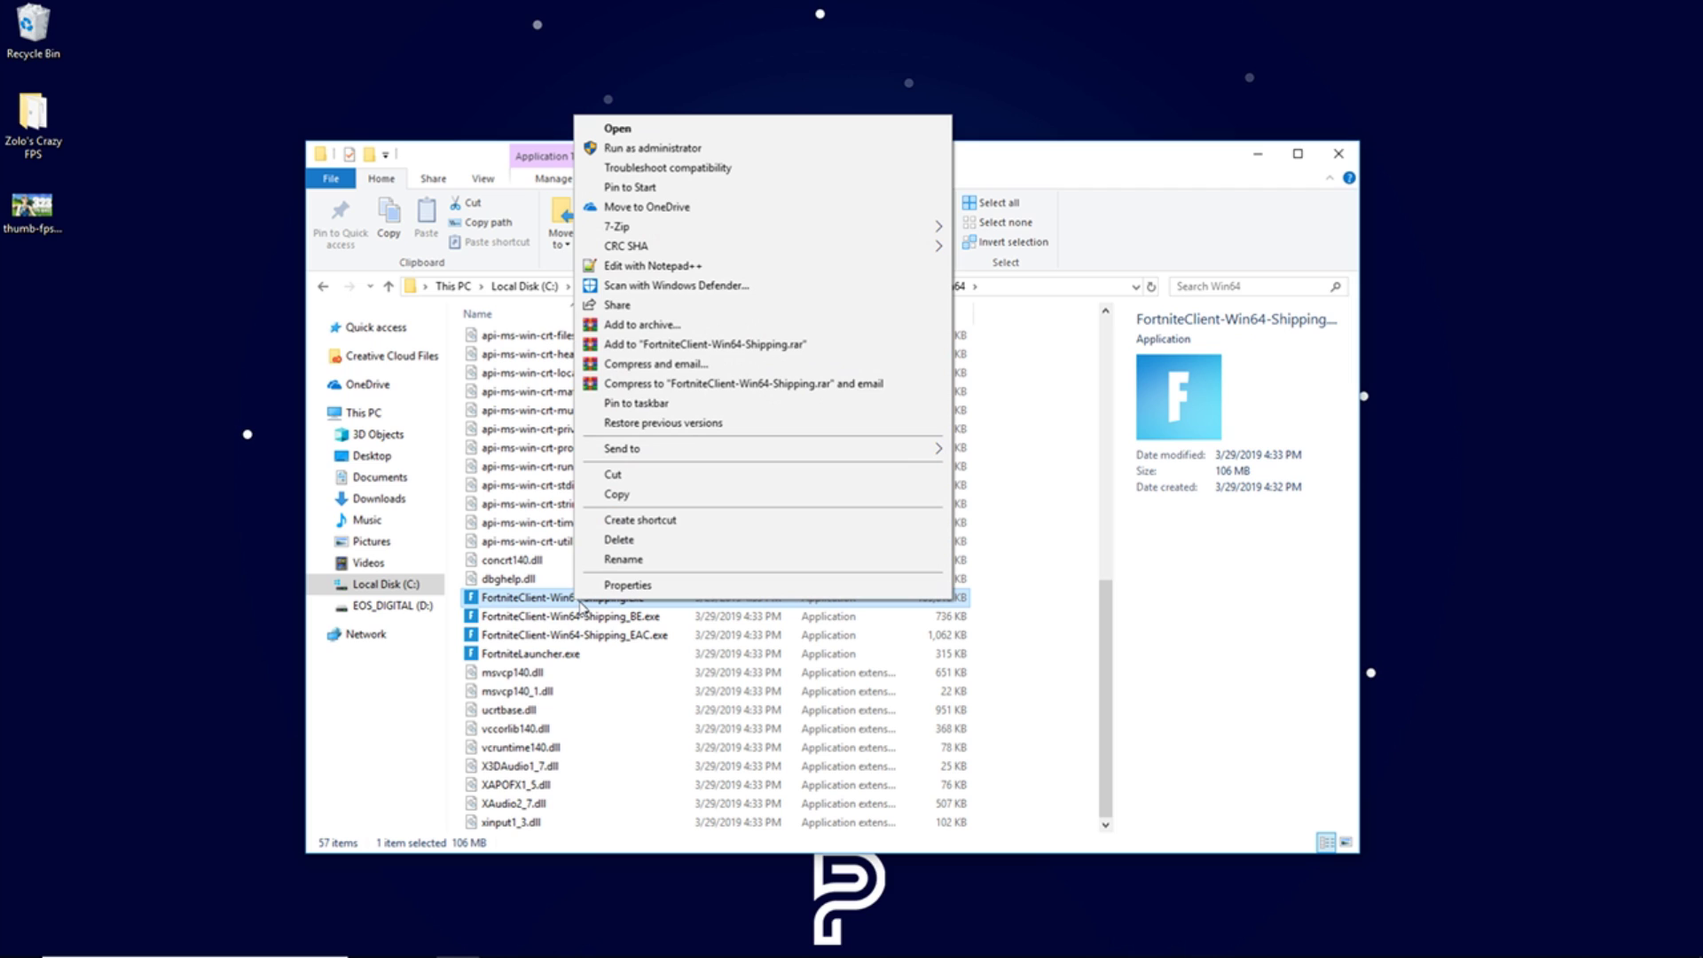
click(679, 530)
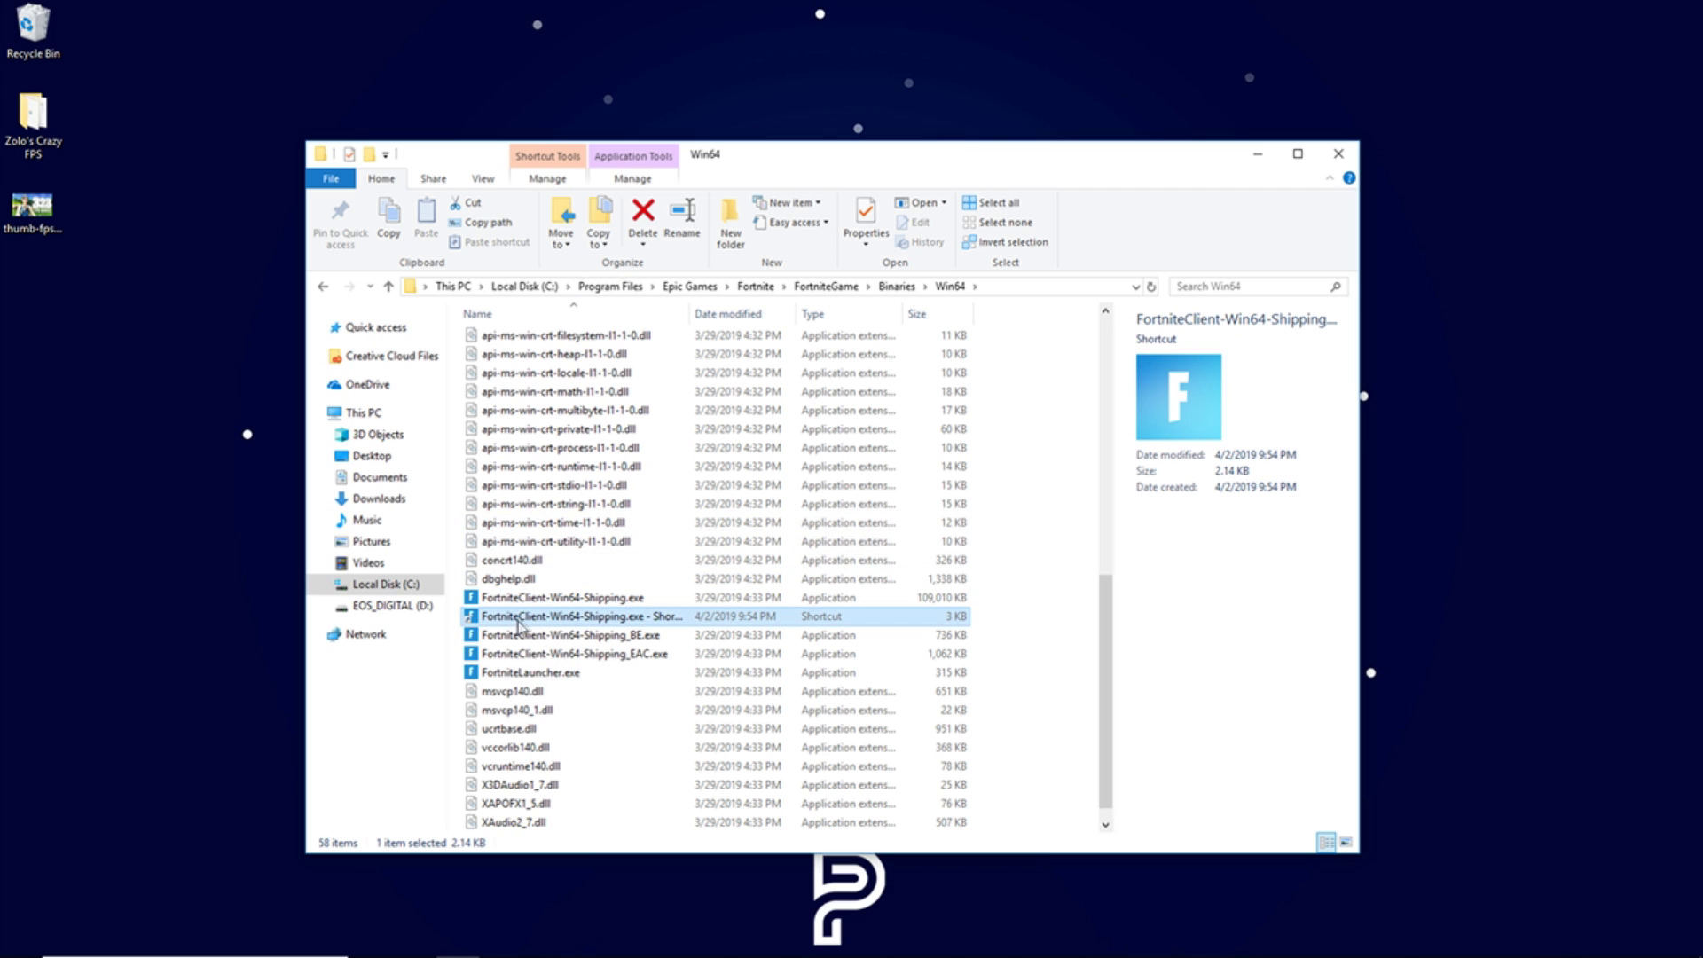
drag(584, 621, 54, 369)
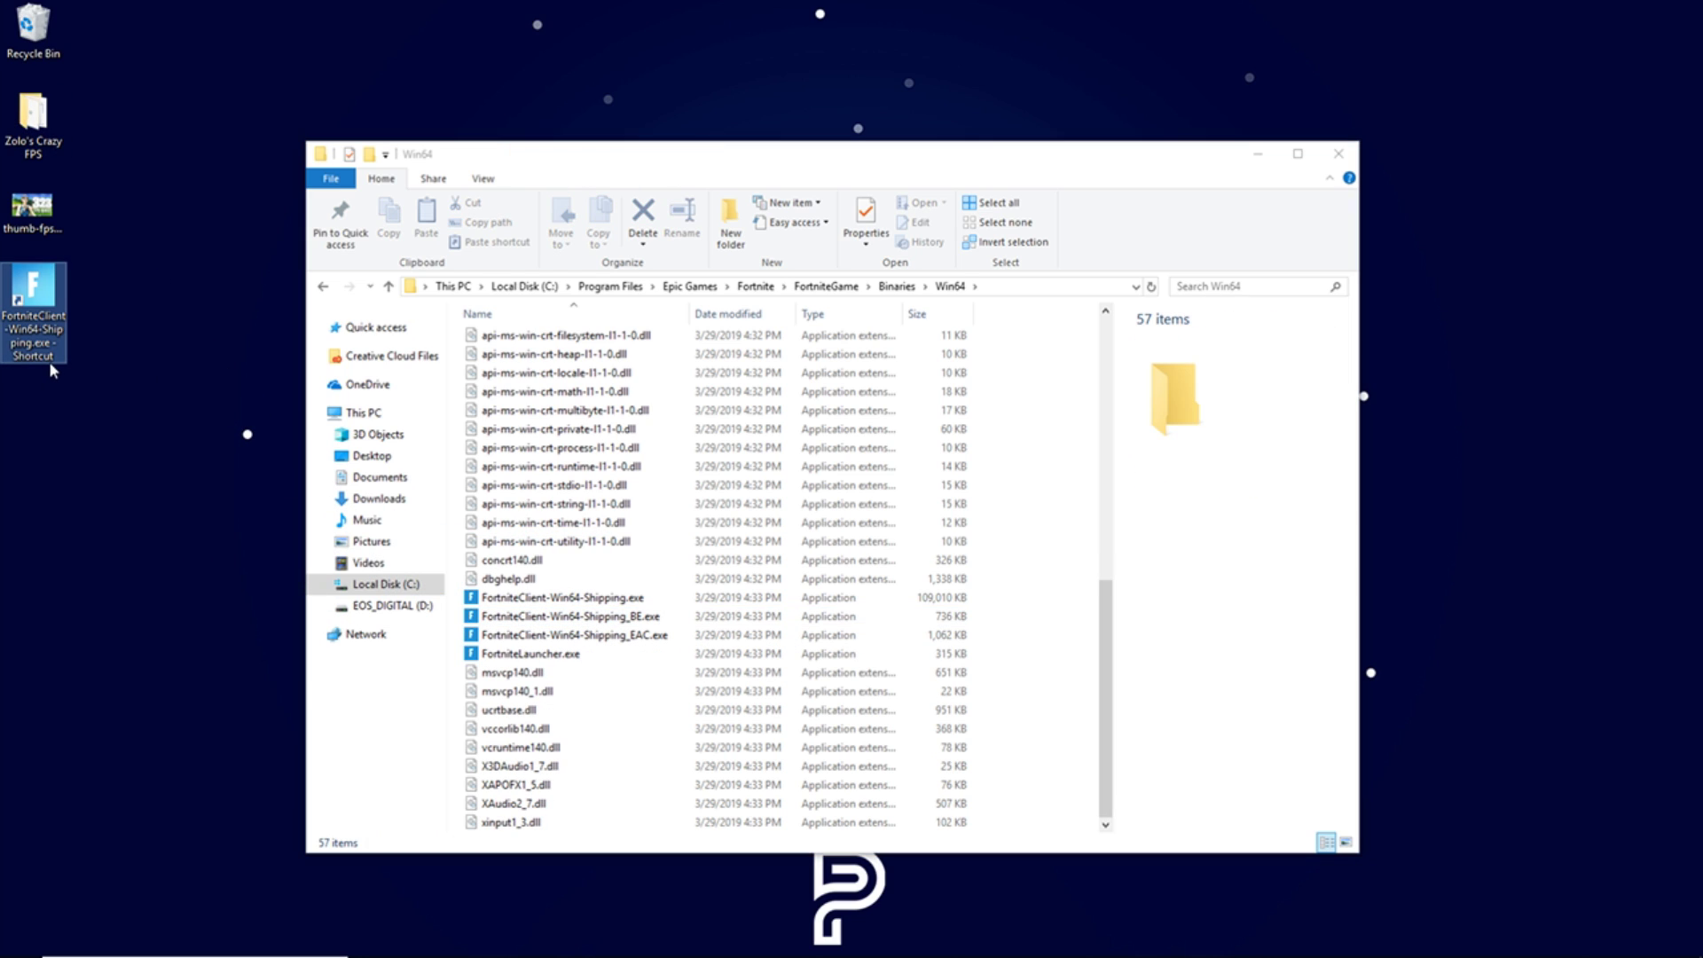
click(1340, 160)
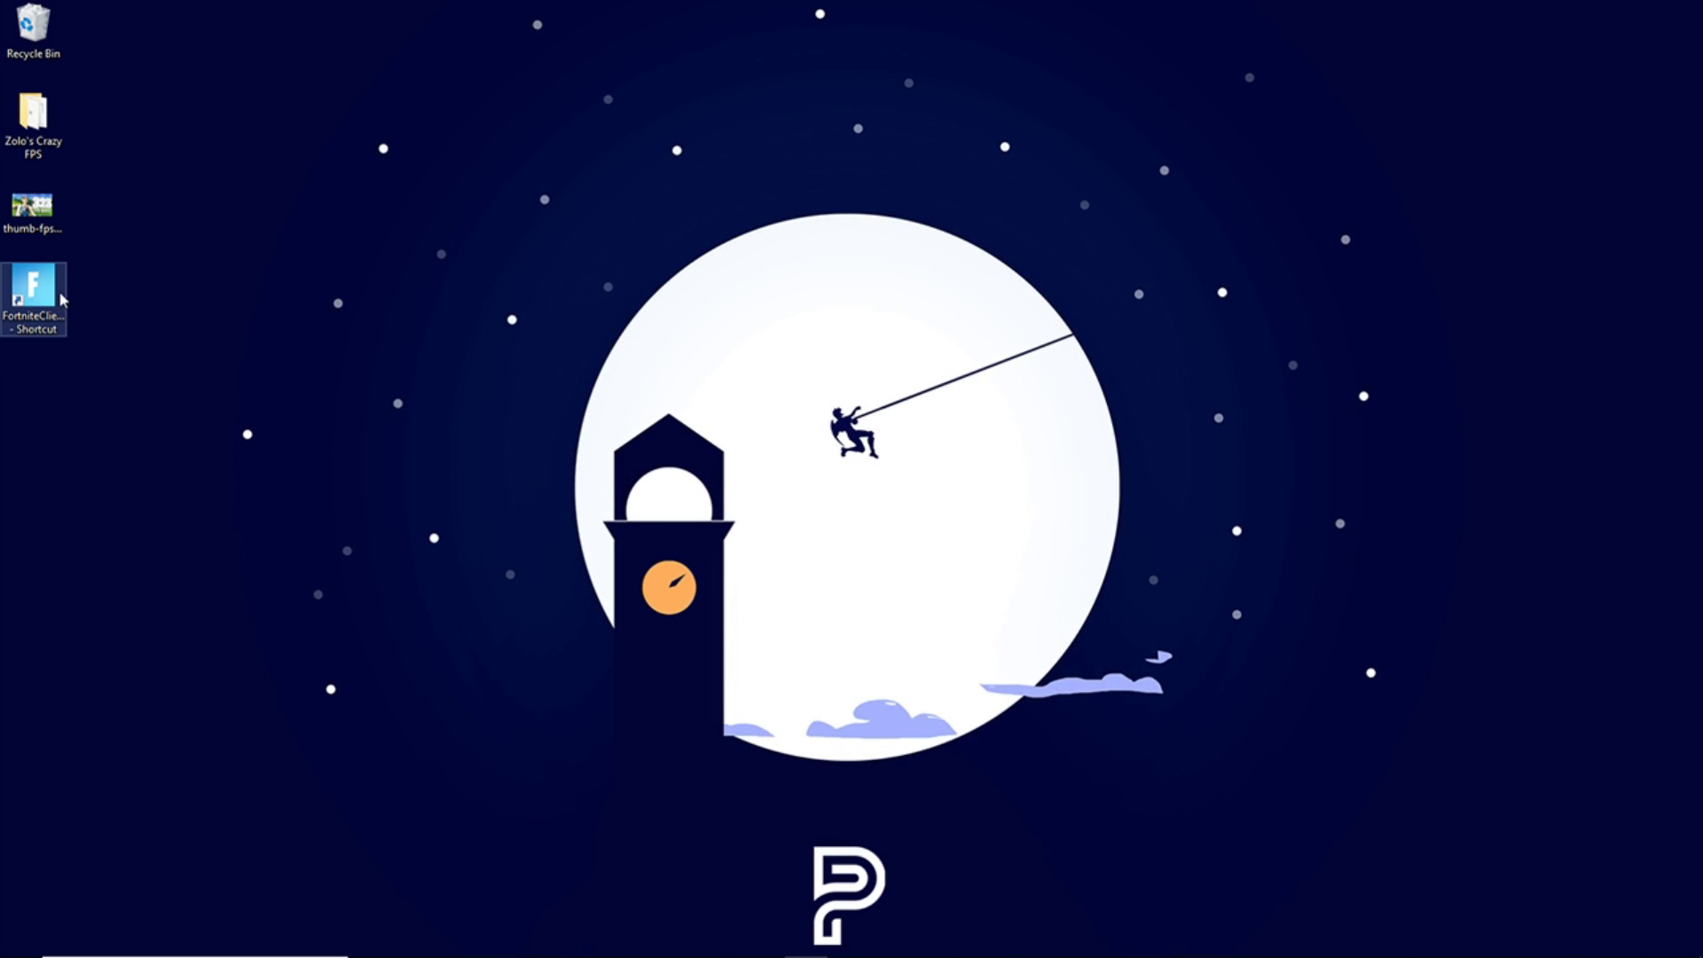
Step: Replace the target of the desktop Fortnite shortcut with the copied cmd.exe affinity command and save its properties
right_click(58, 298)
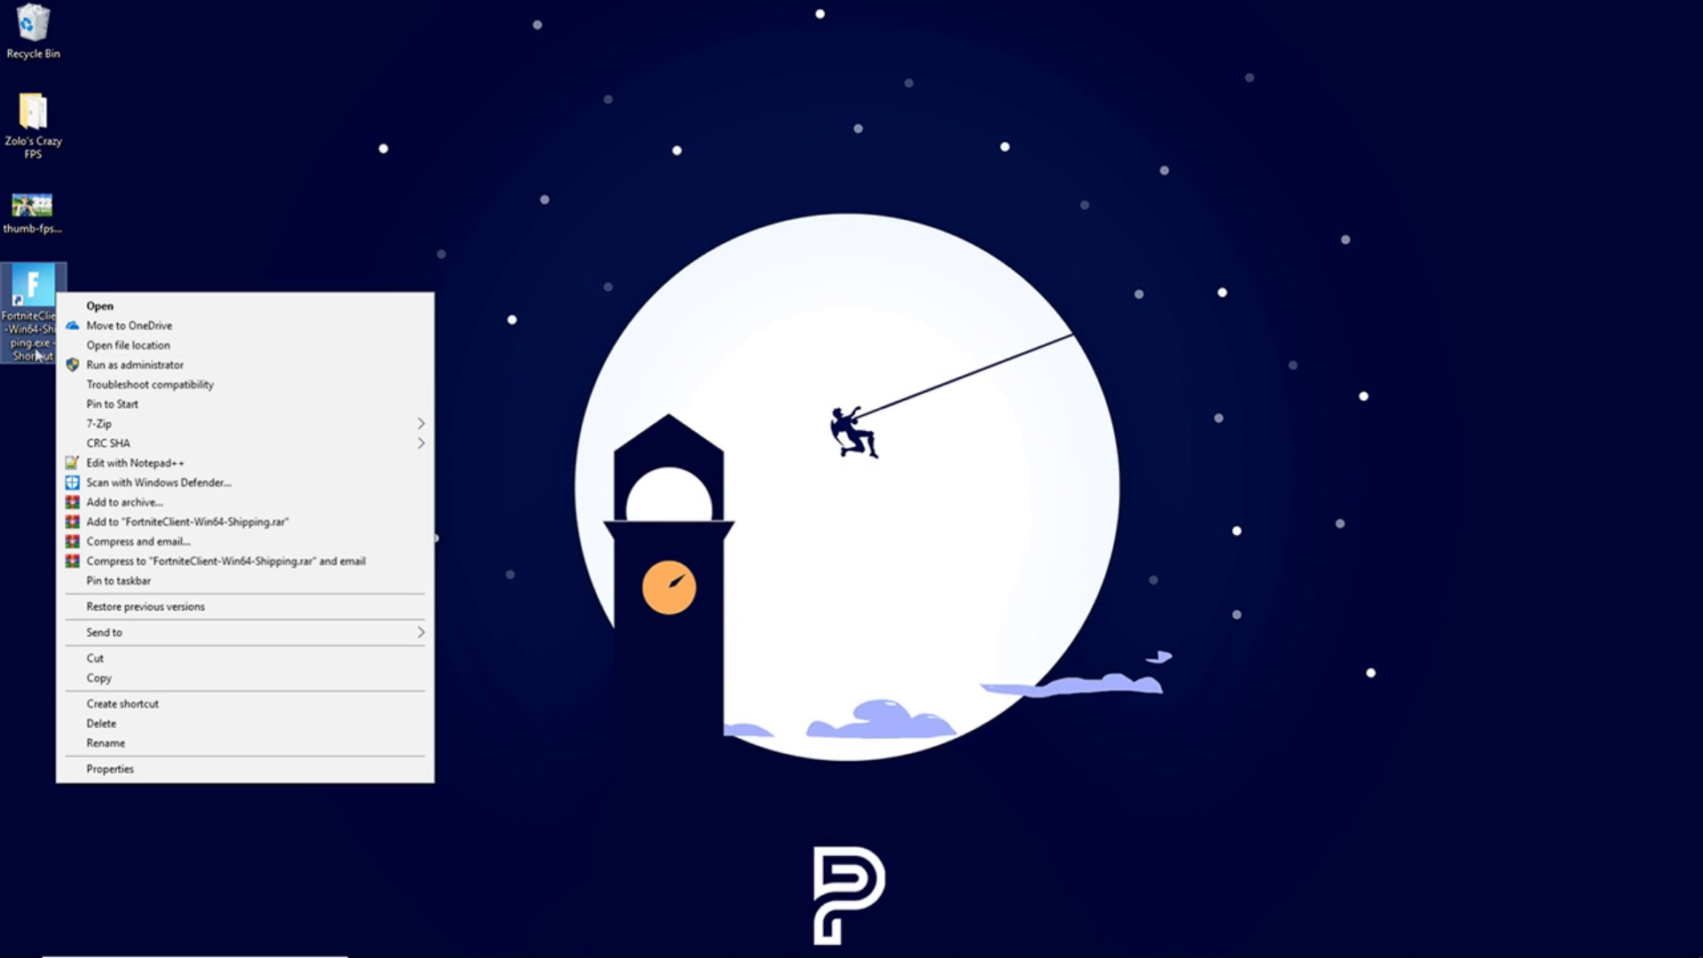
click(120, 768)
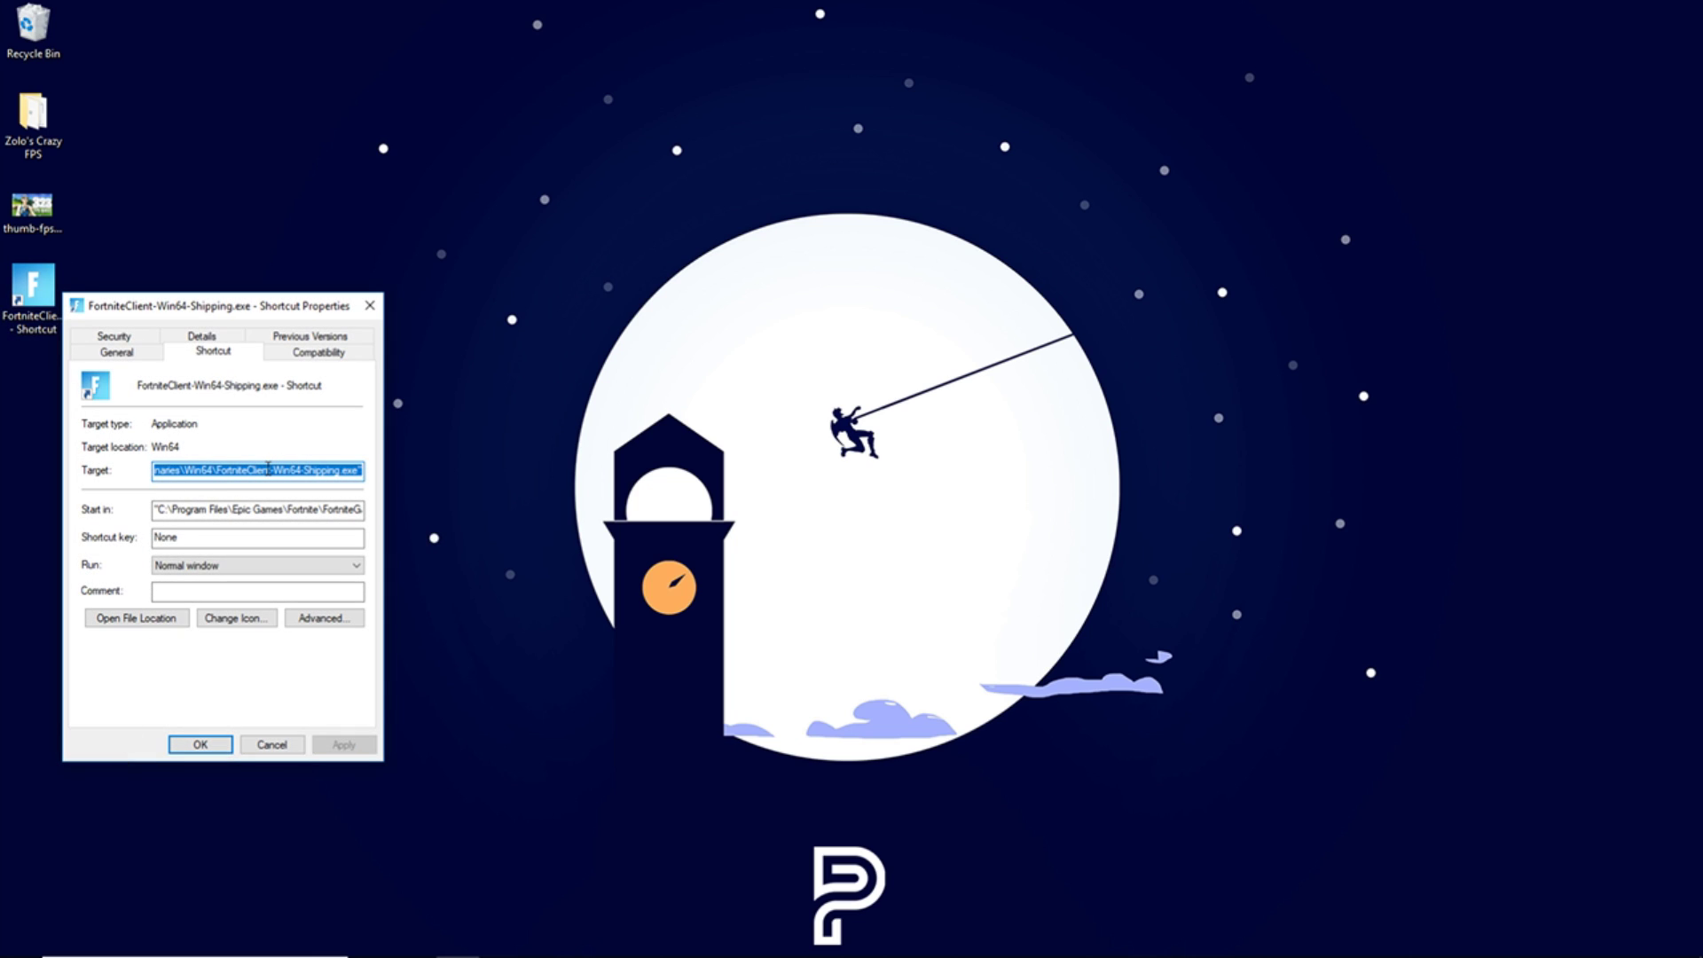
key(BackSpace)
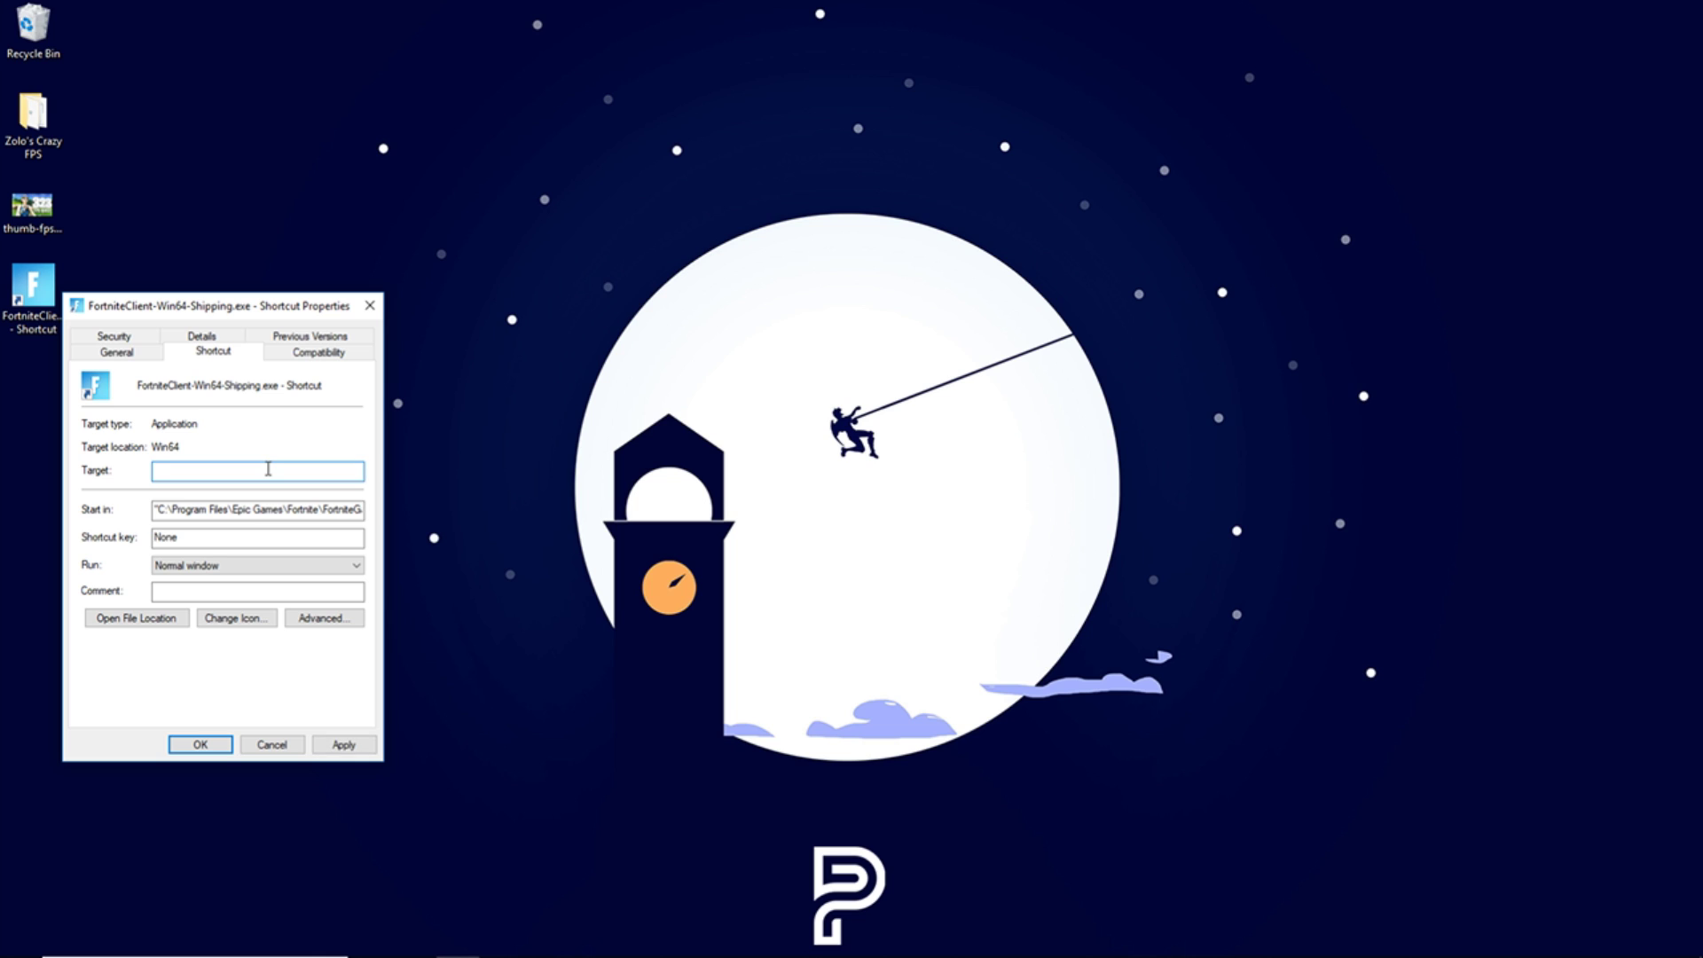
key(ctrl+v)
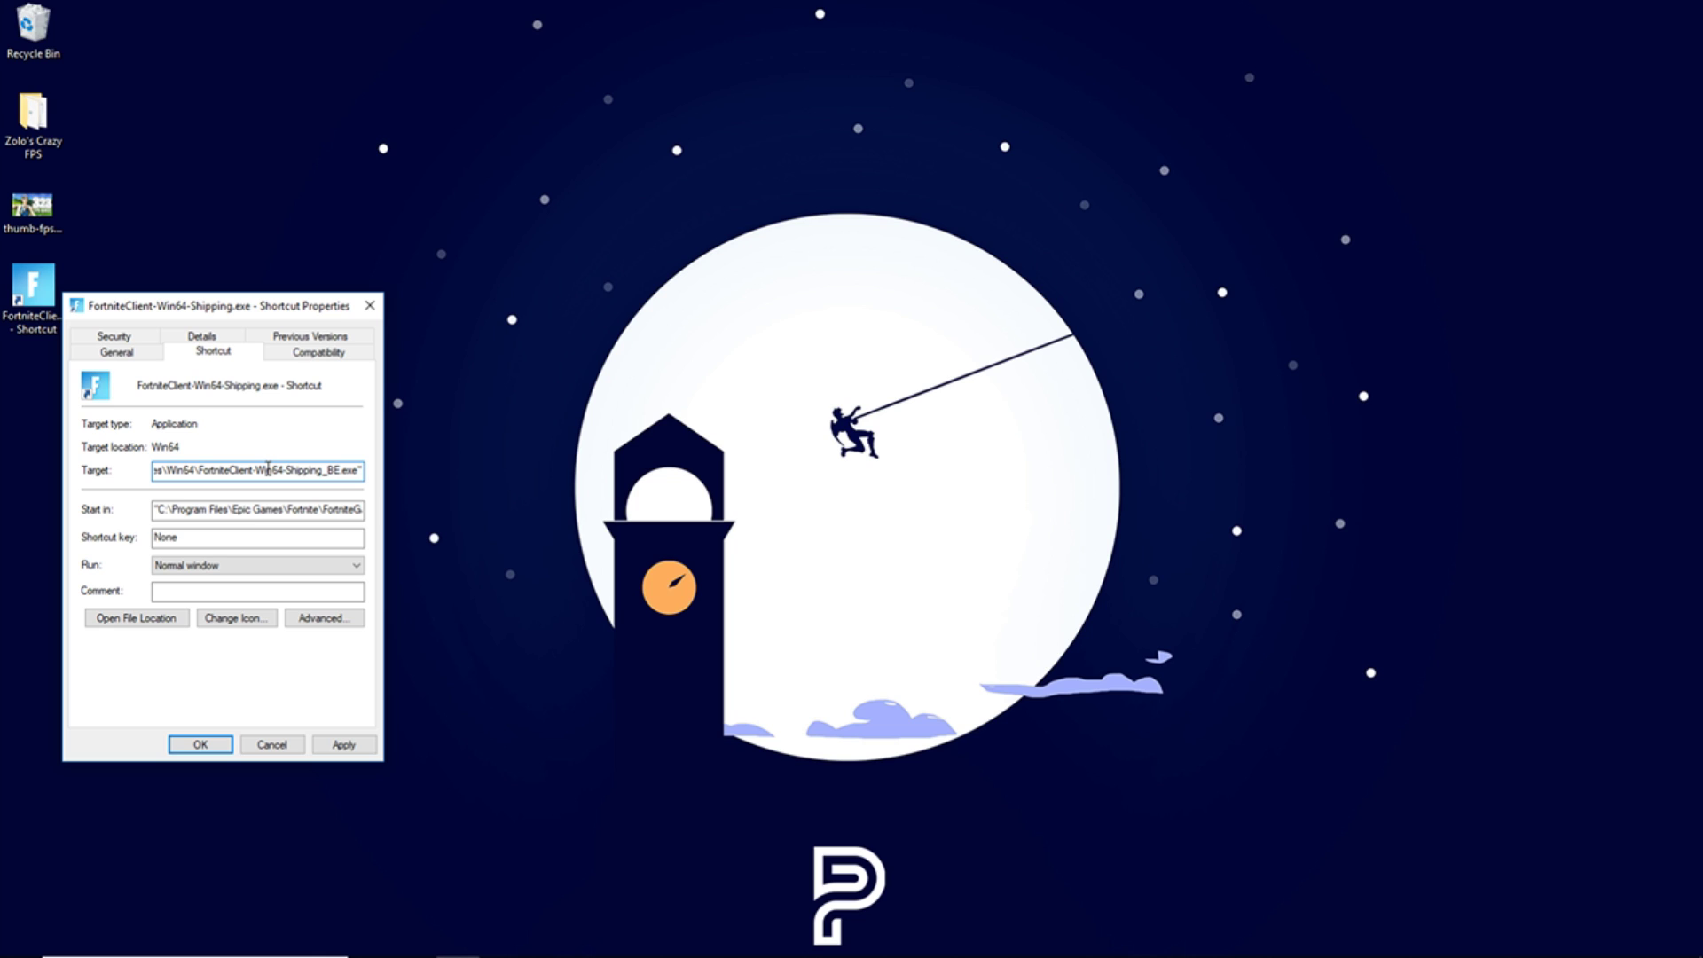
click(343, 746)
click(217, 745)
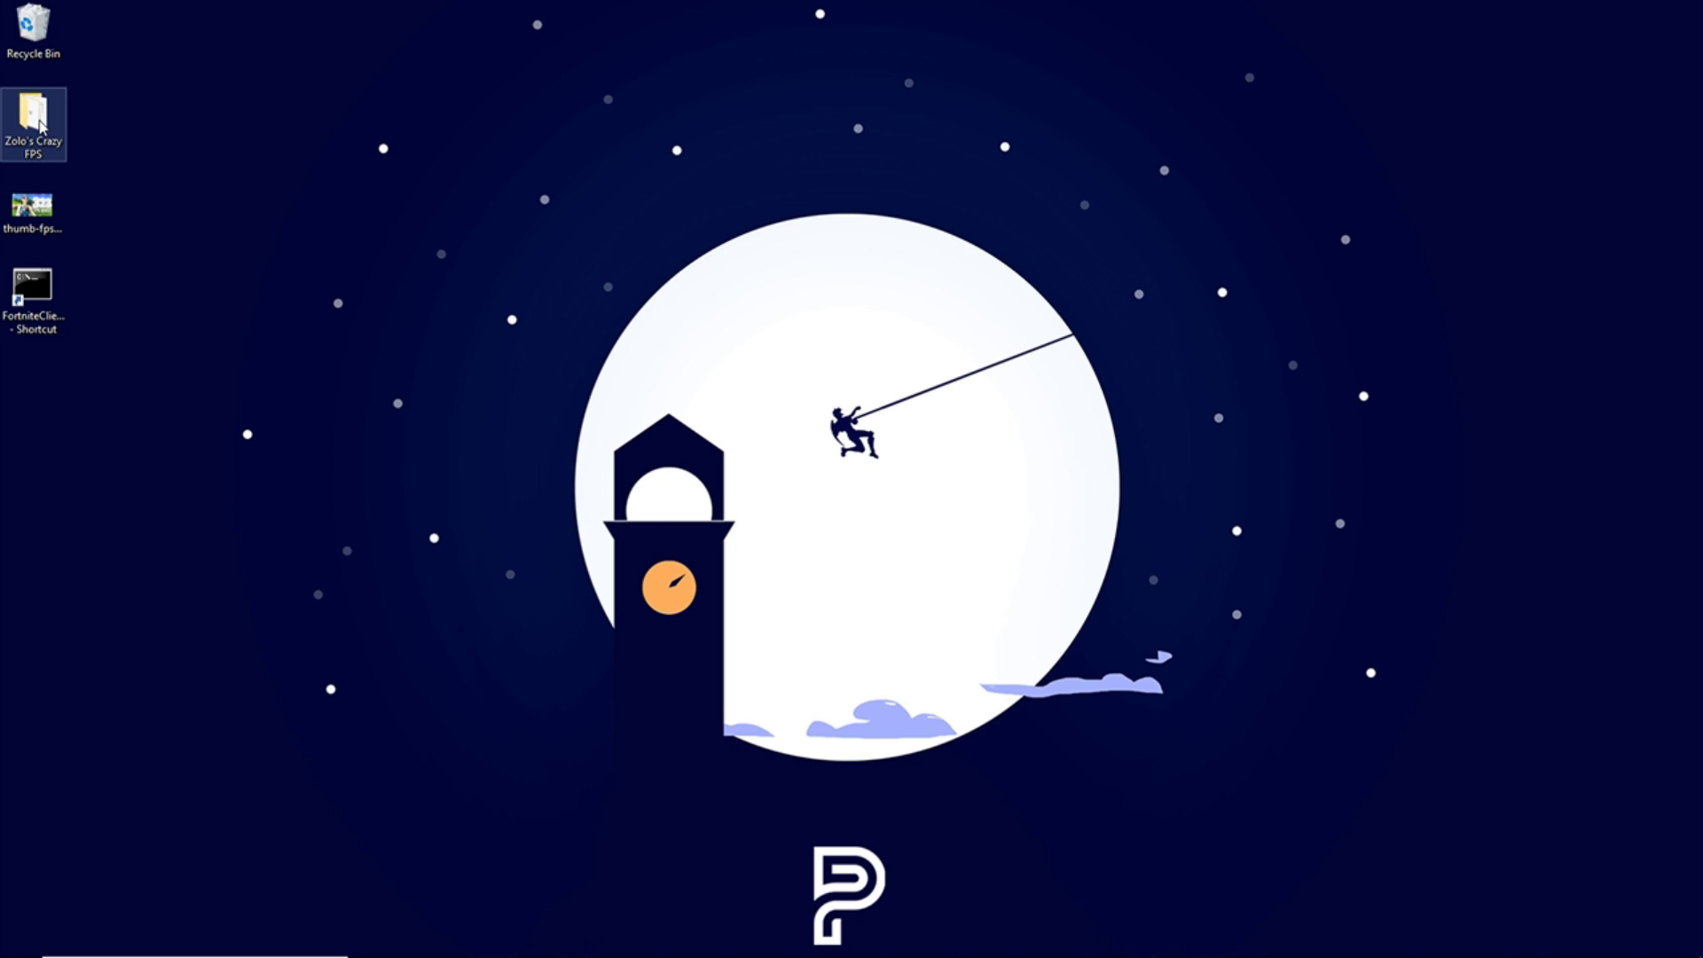
Step: Launch System Configuration from the Zolo's Crazy FPS folder, close the folder and show the boot options
double_click(47, 124)
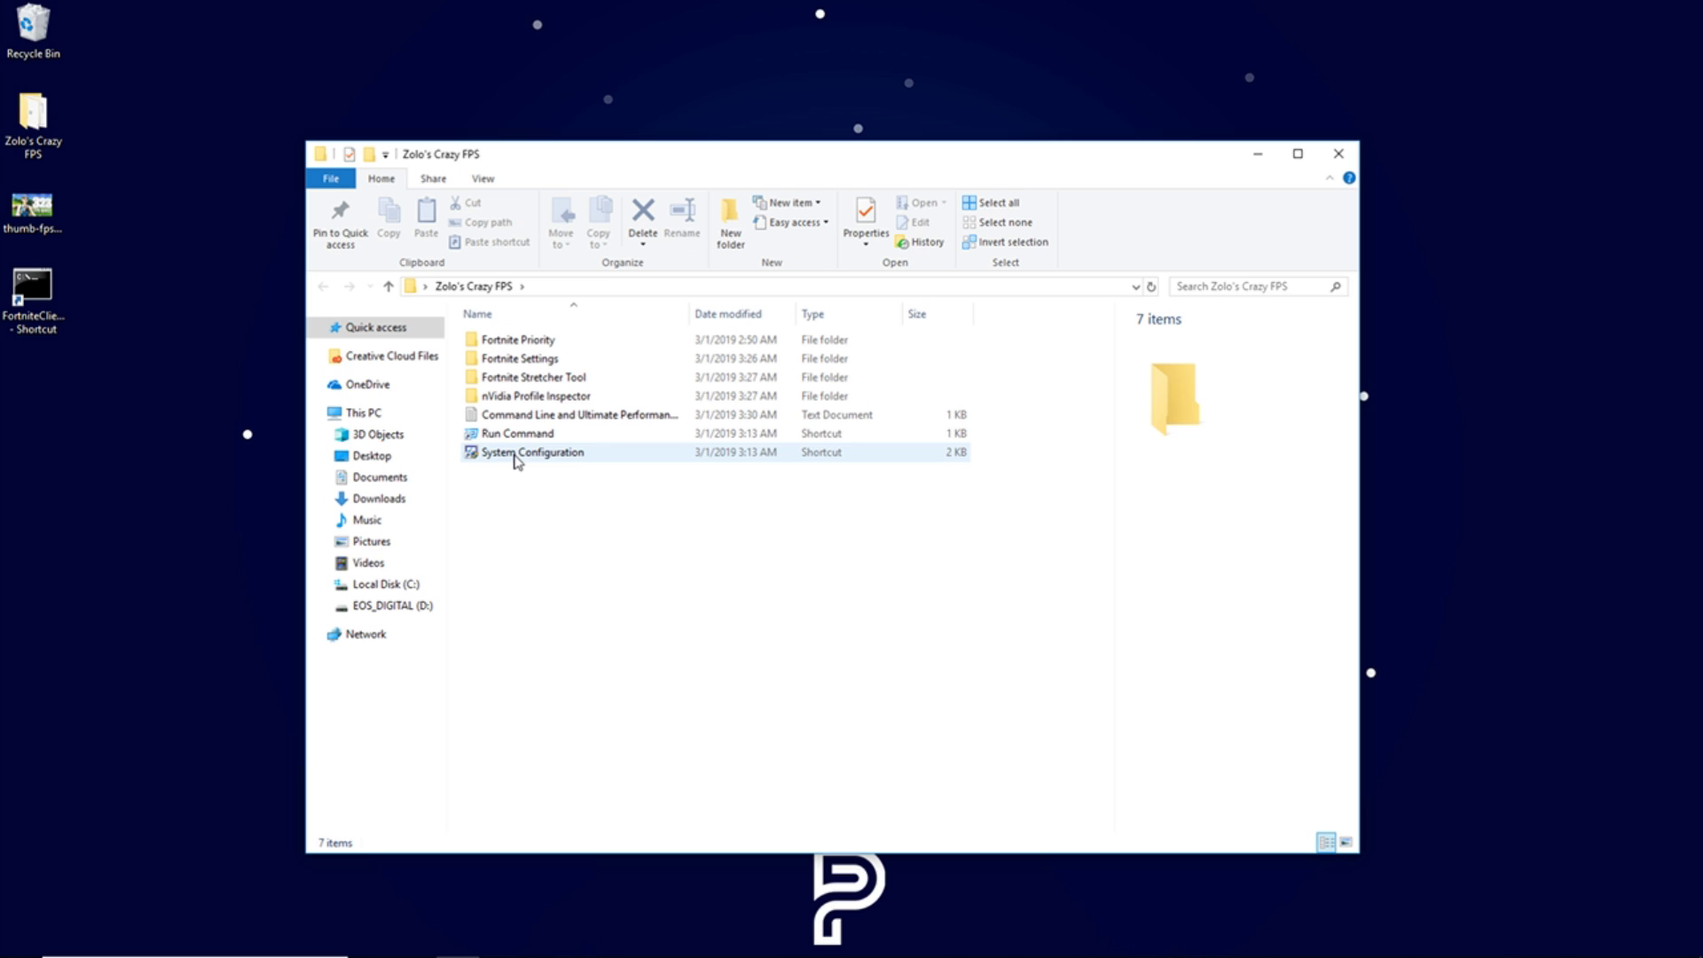
click(546, 457)
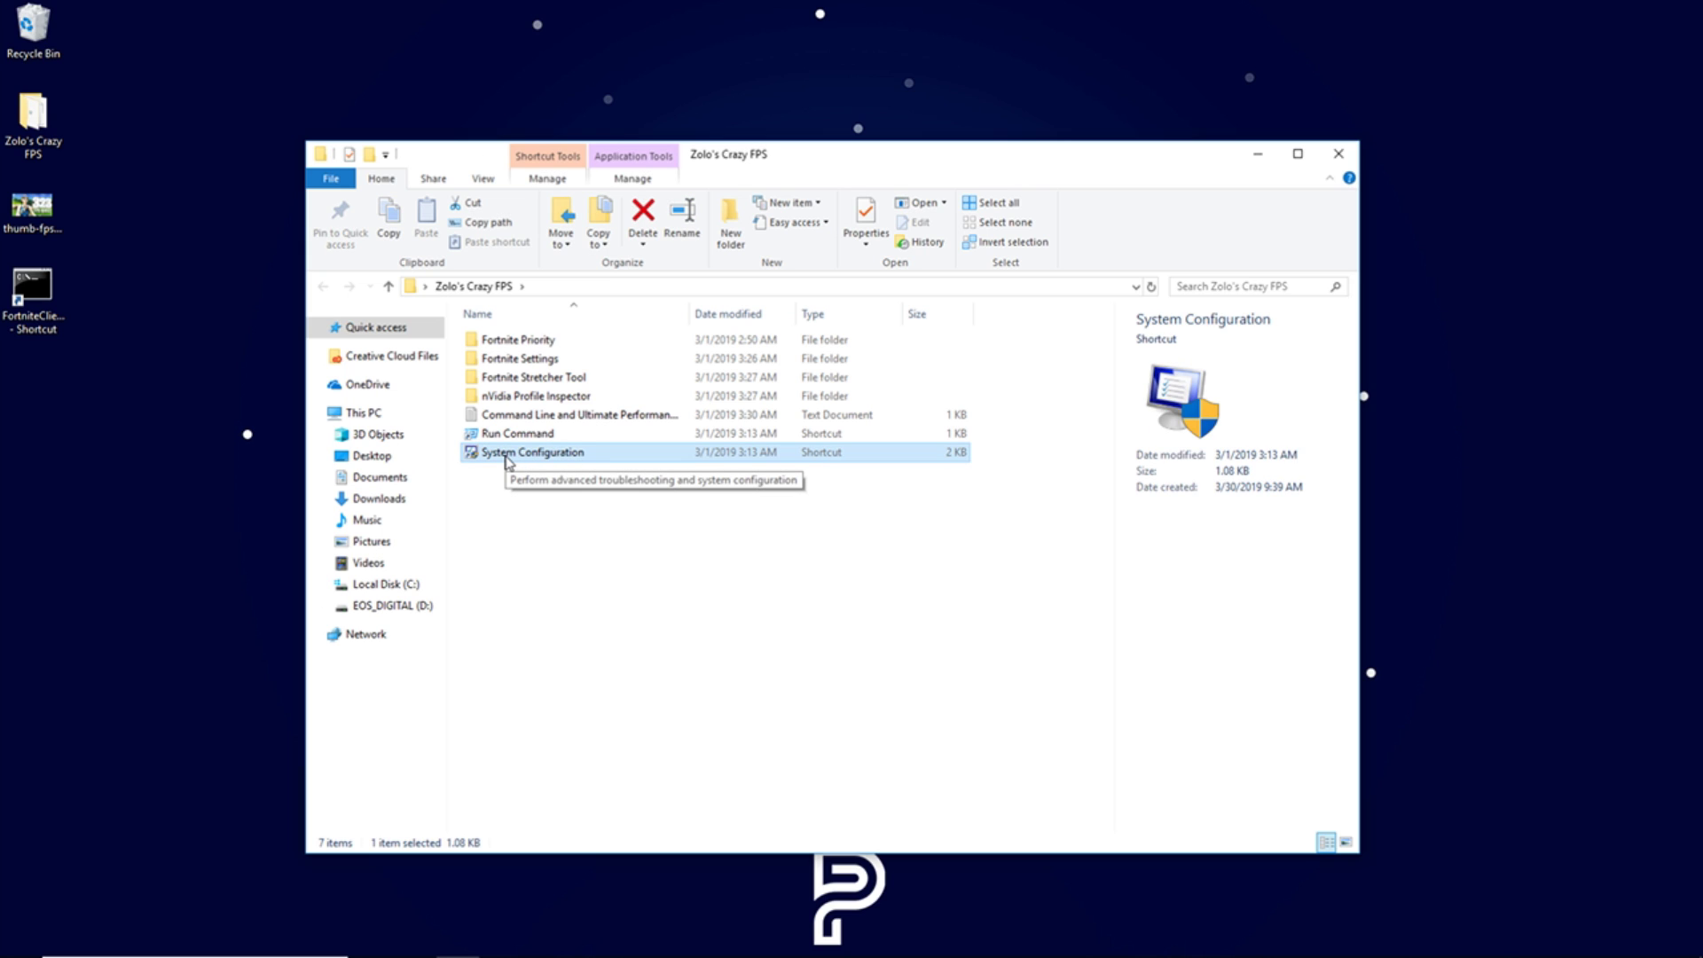
double_click(508, 454)
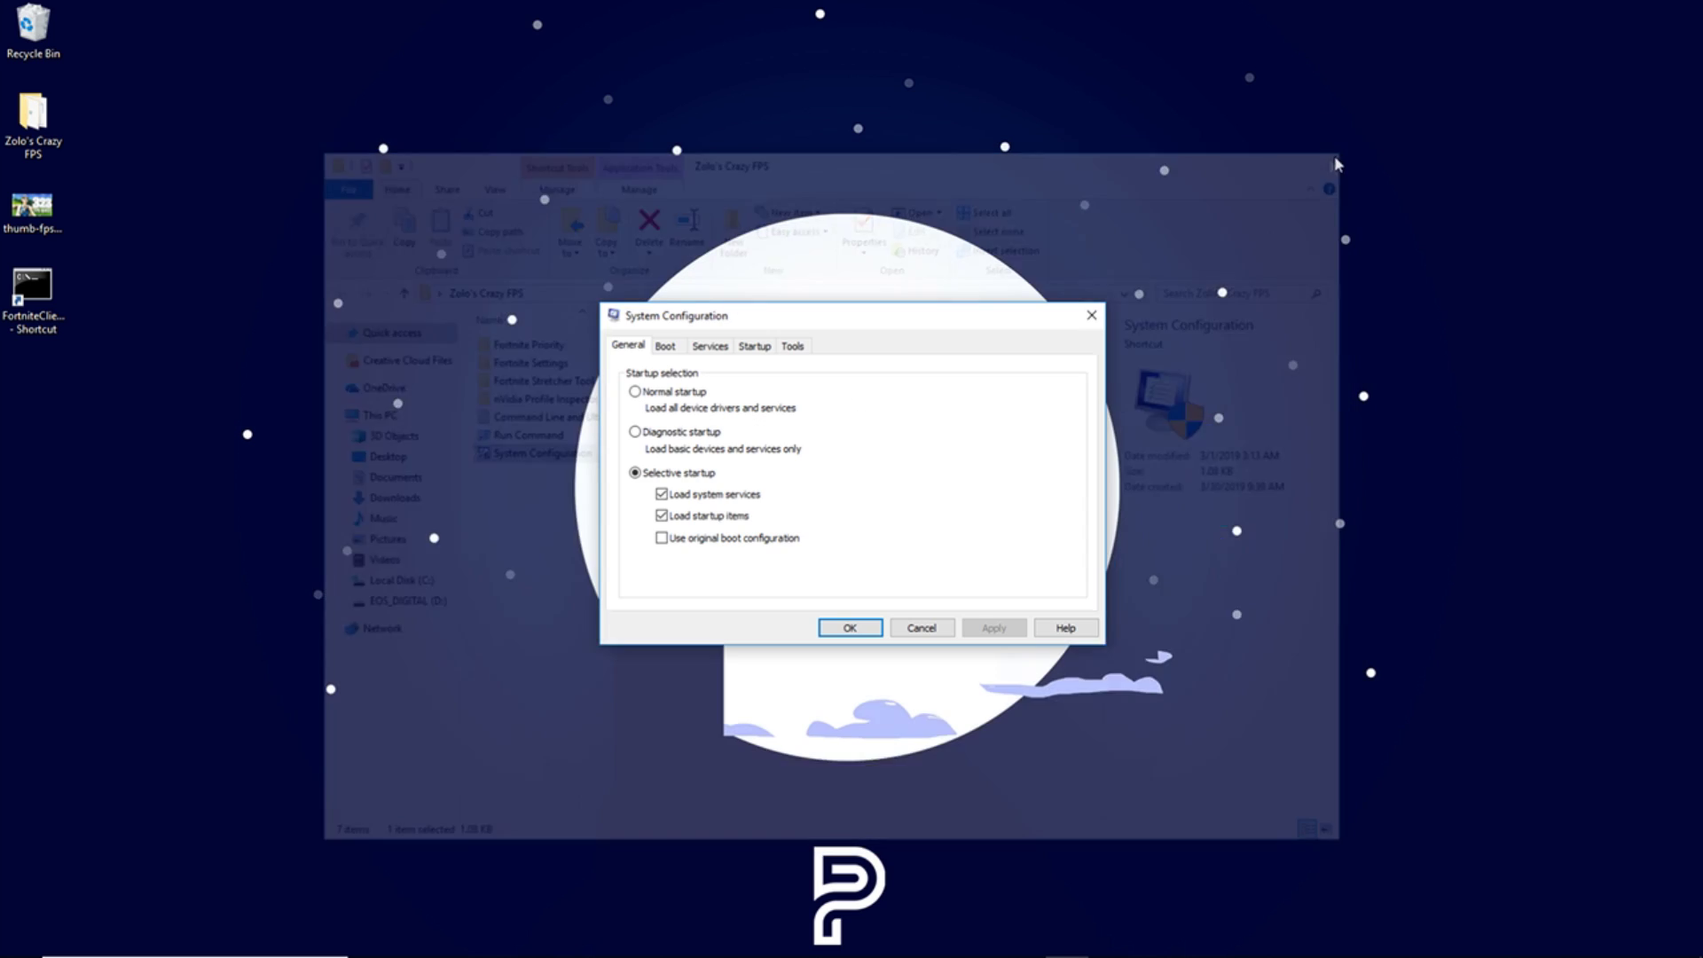
click(1338, 153)
click(667, 350)
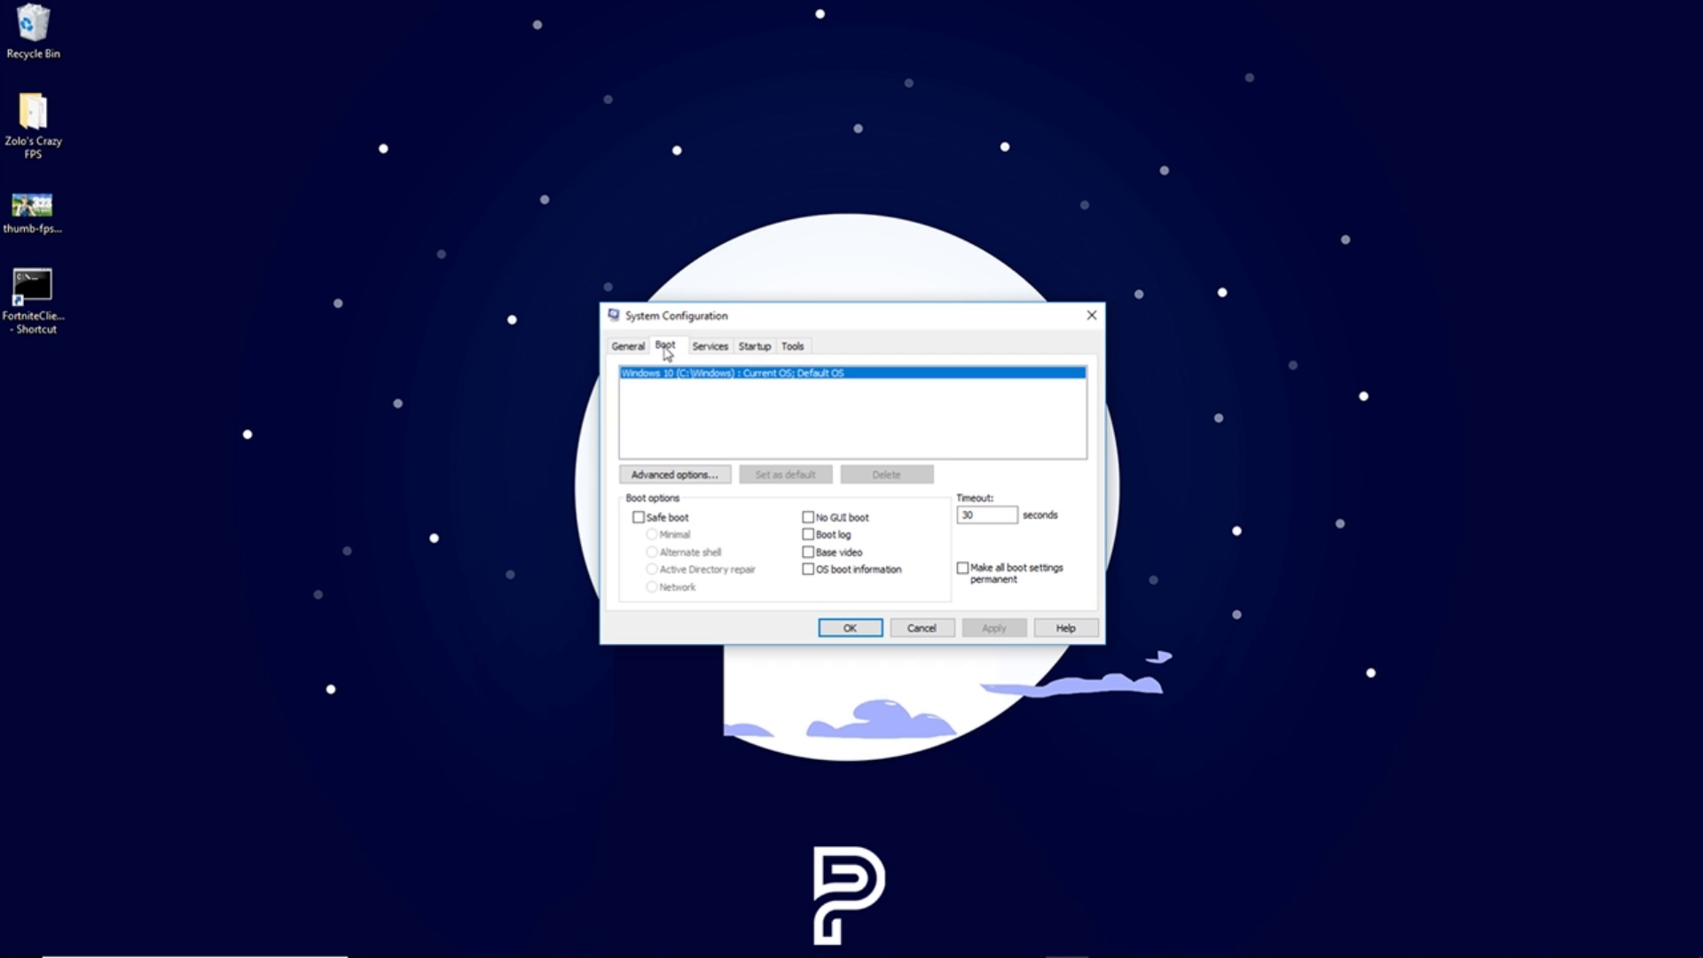
Step: Set the number of boot processors to 12 in the advanced boot options, apply the change and exit without restarting
drag(788, 319, 614, 224)
click(493, 376)
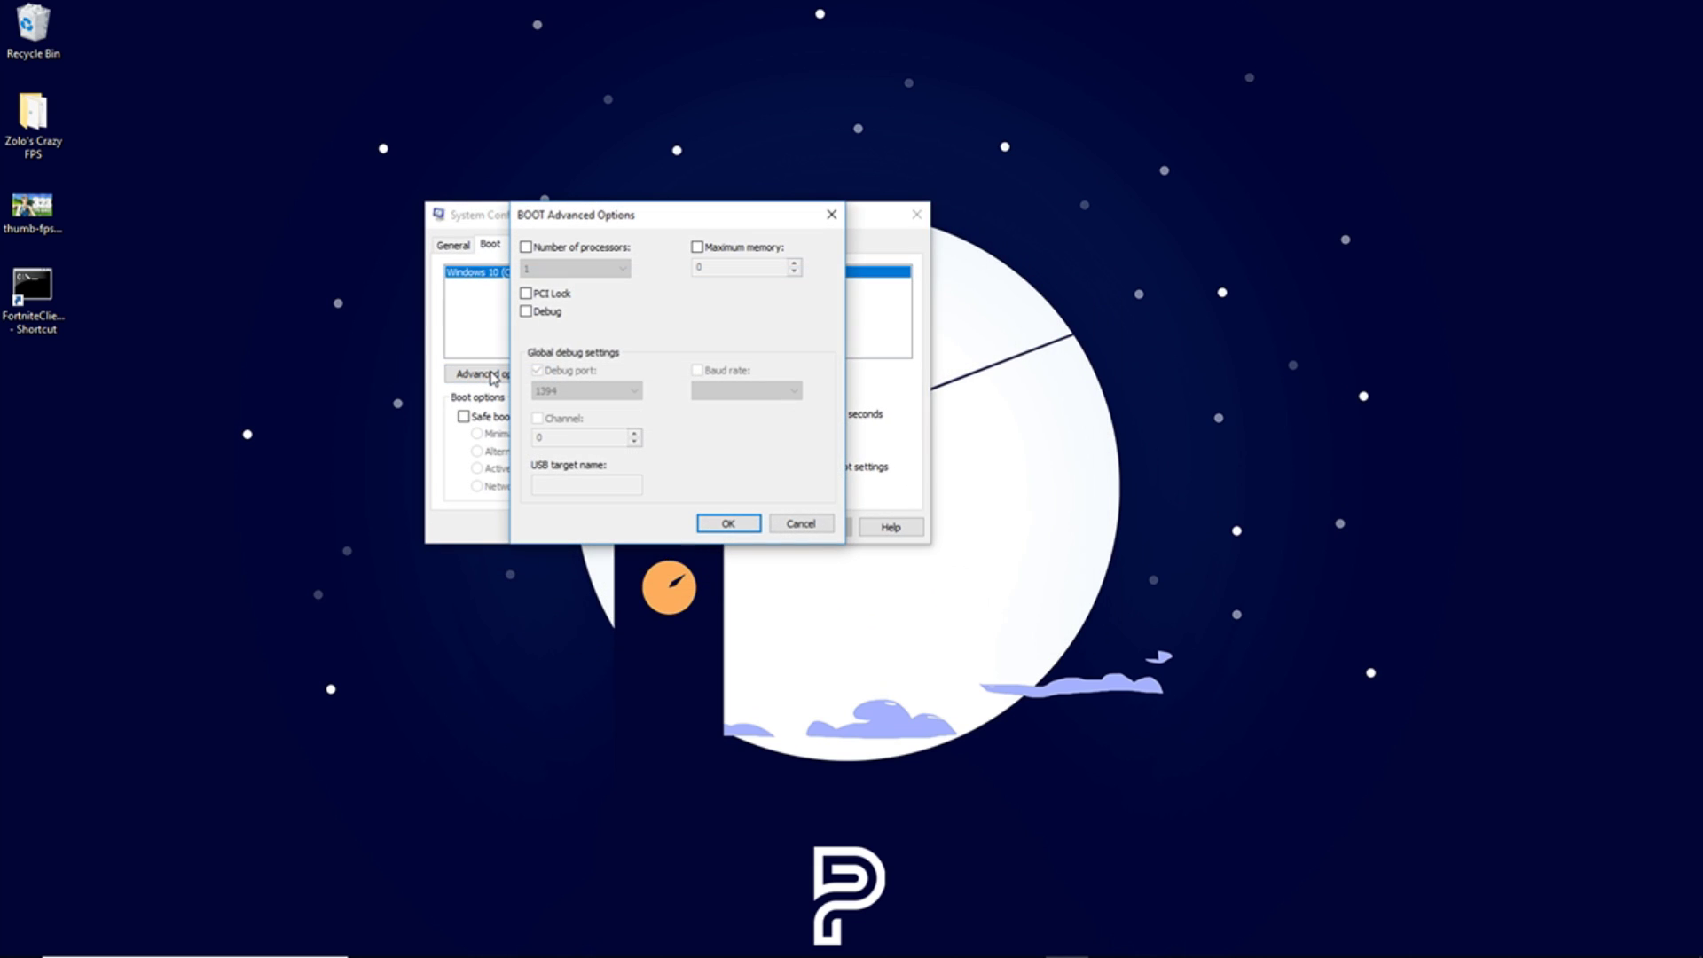
click(527, 248)
click(533, 266)
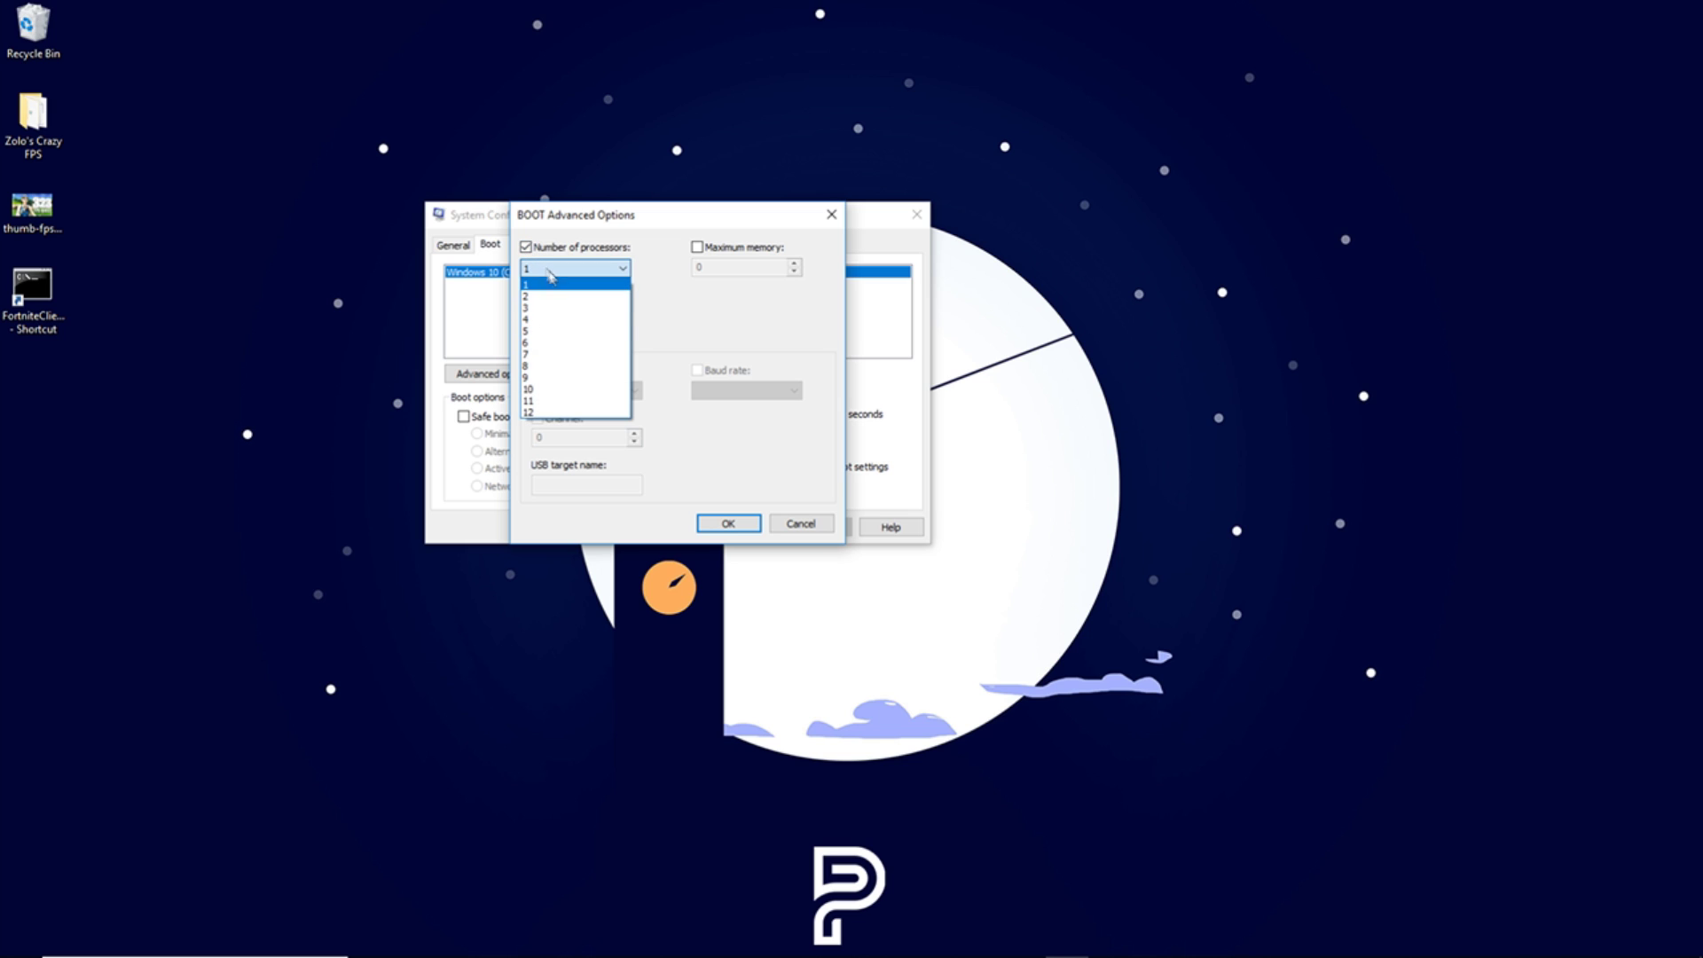
click(535, 417)
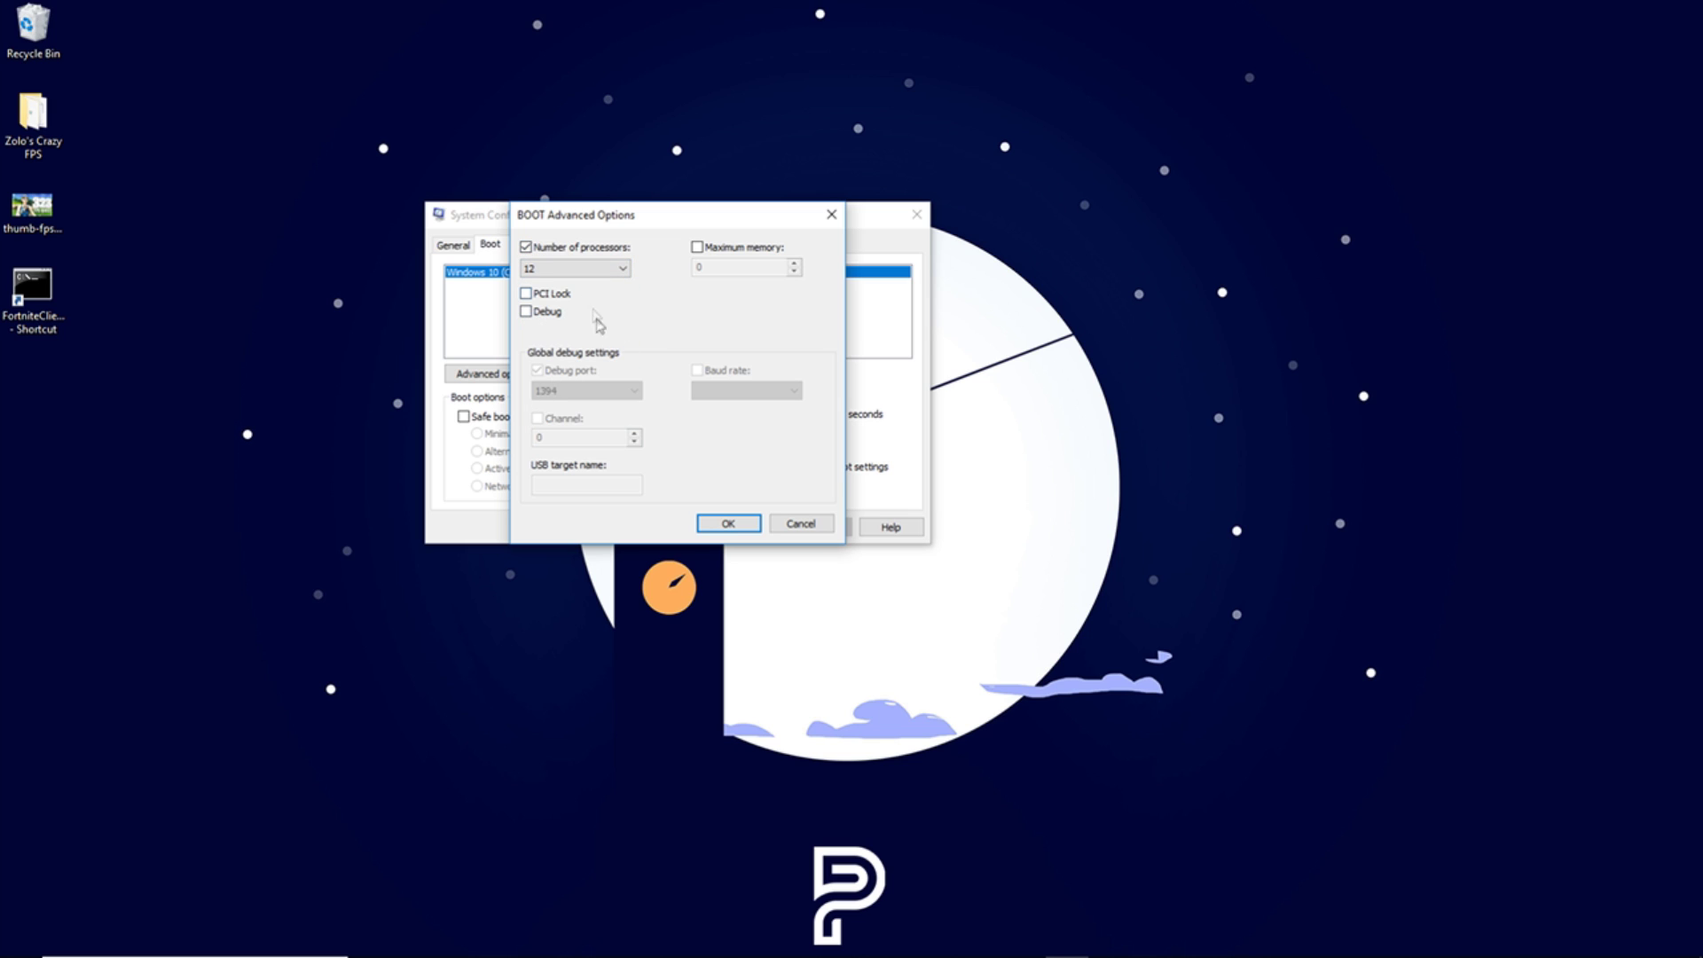
click(724, 525)
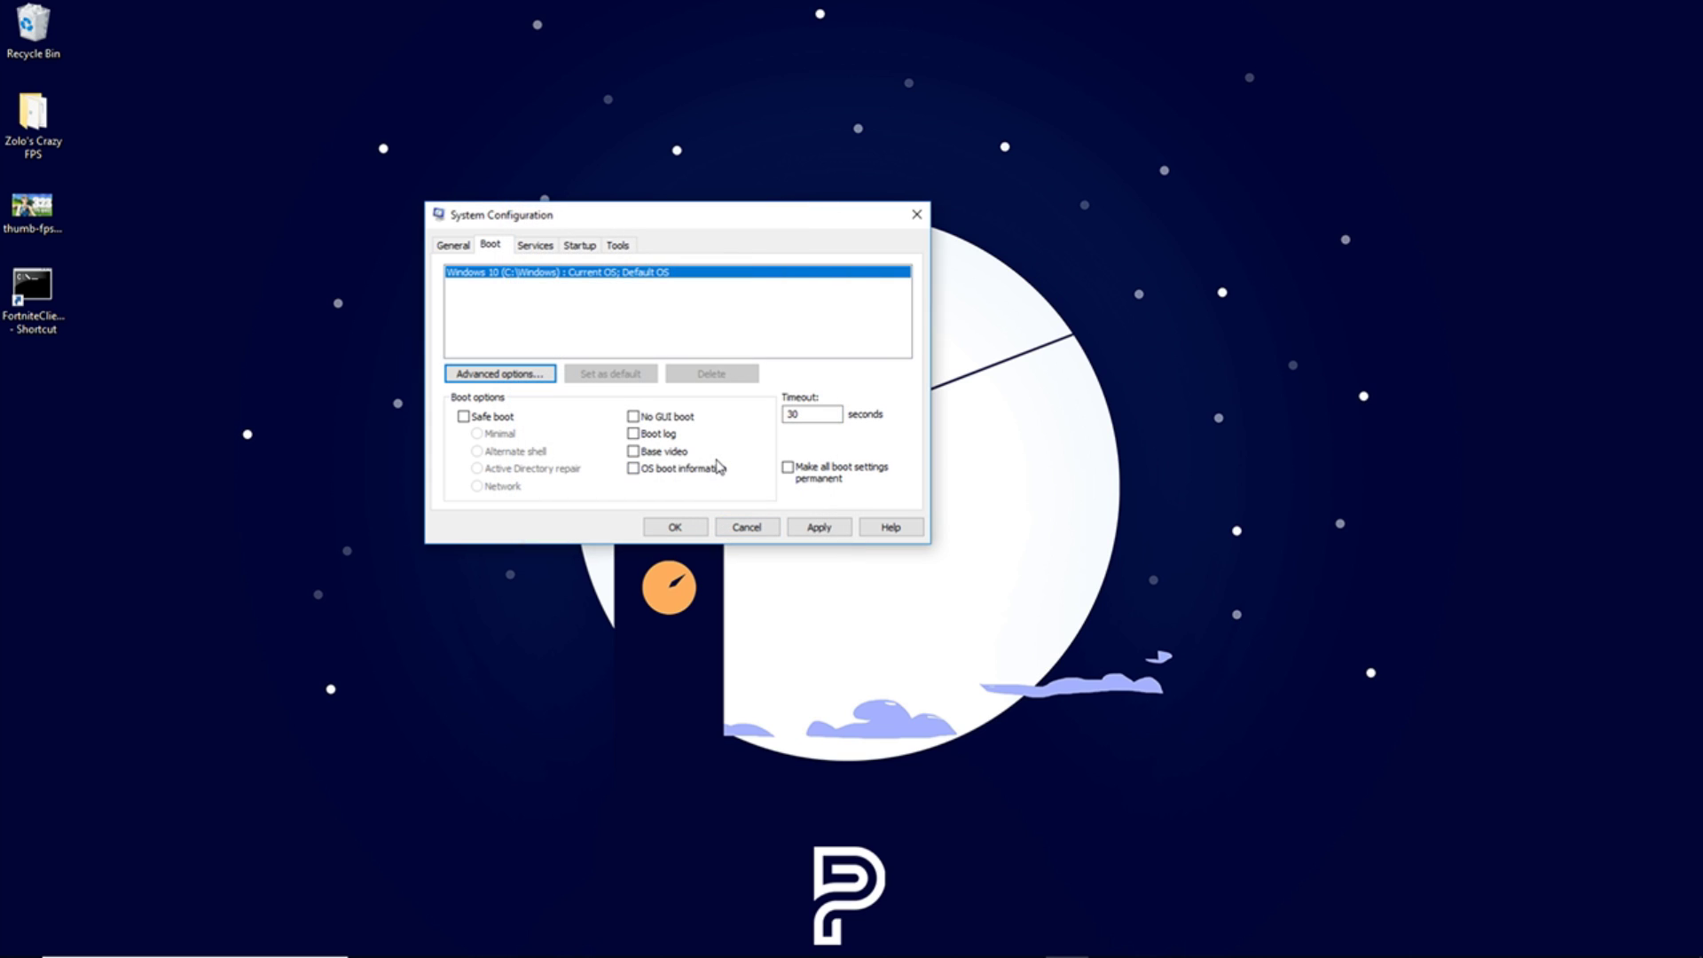
click(820, 530)
click(672, 526)
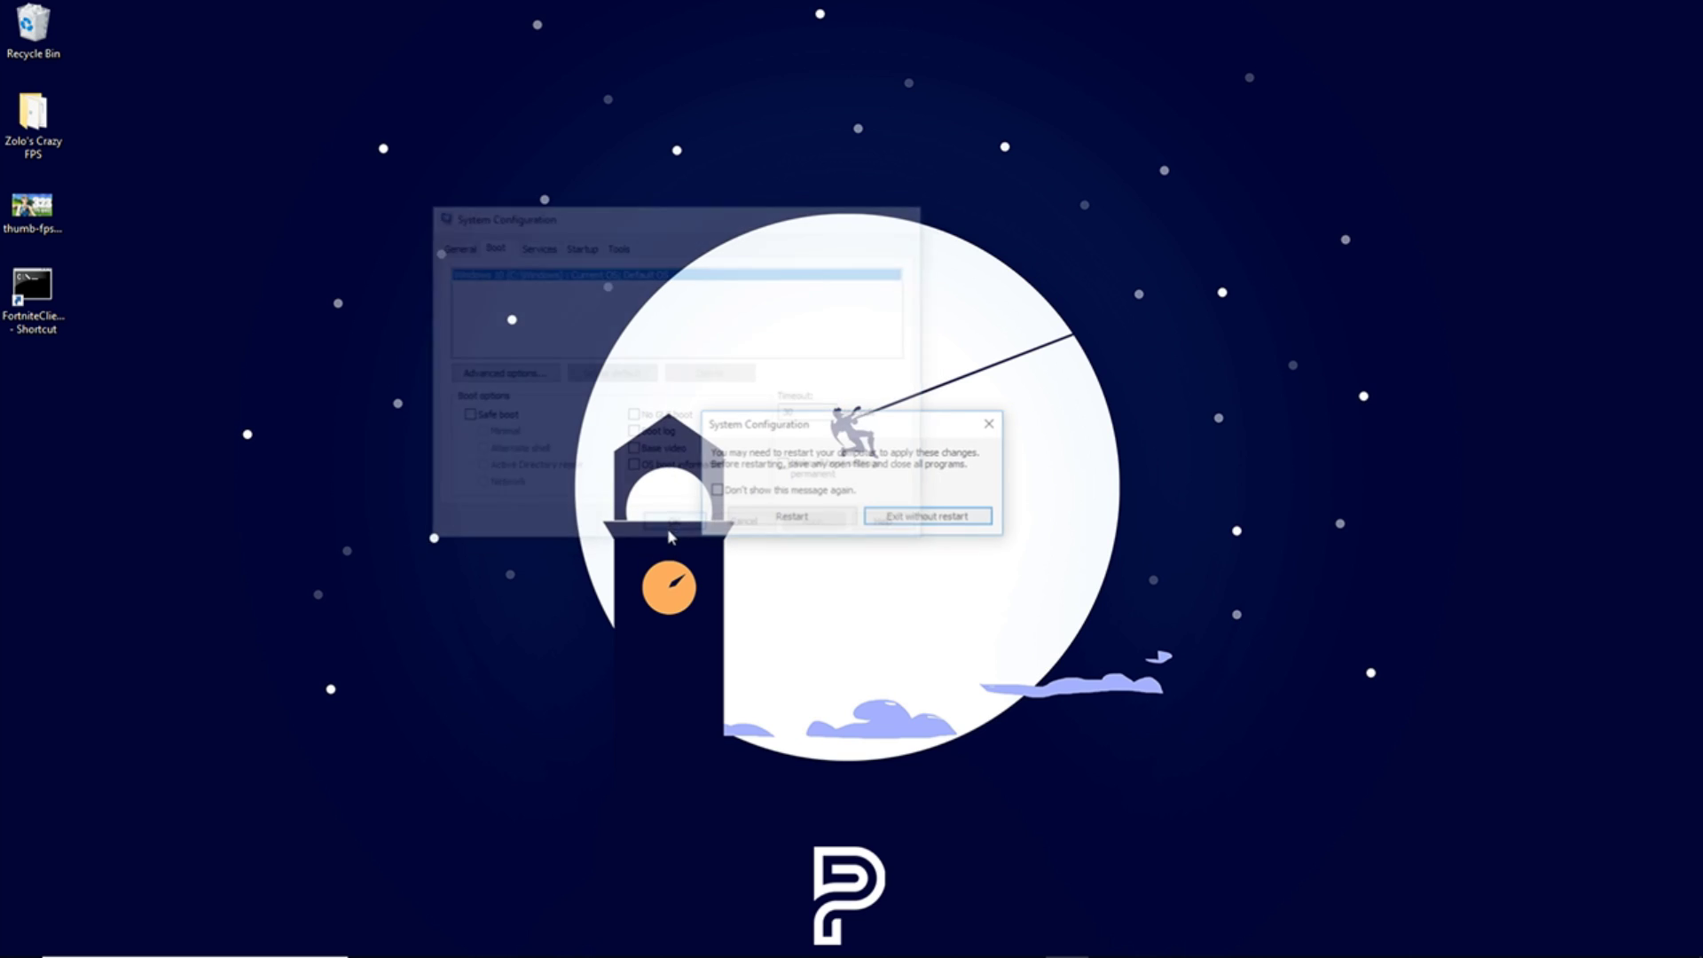
click(918, 522)
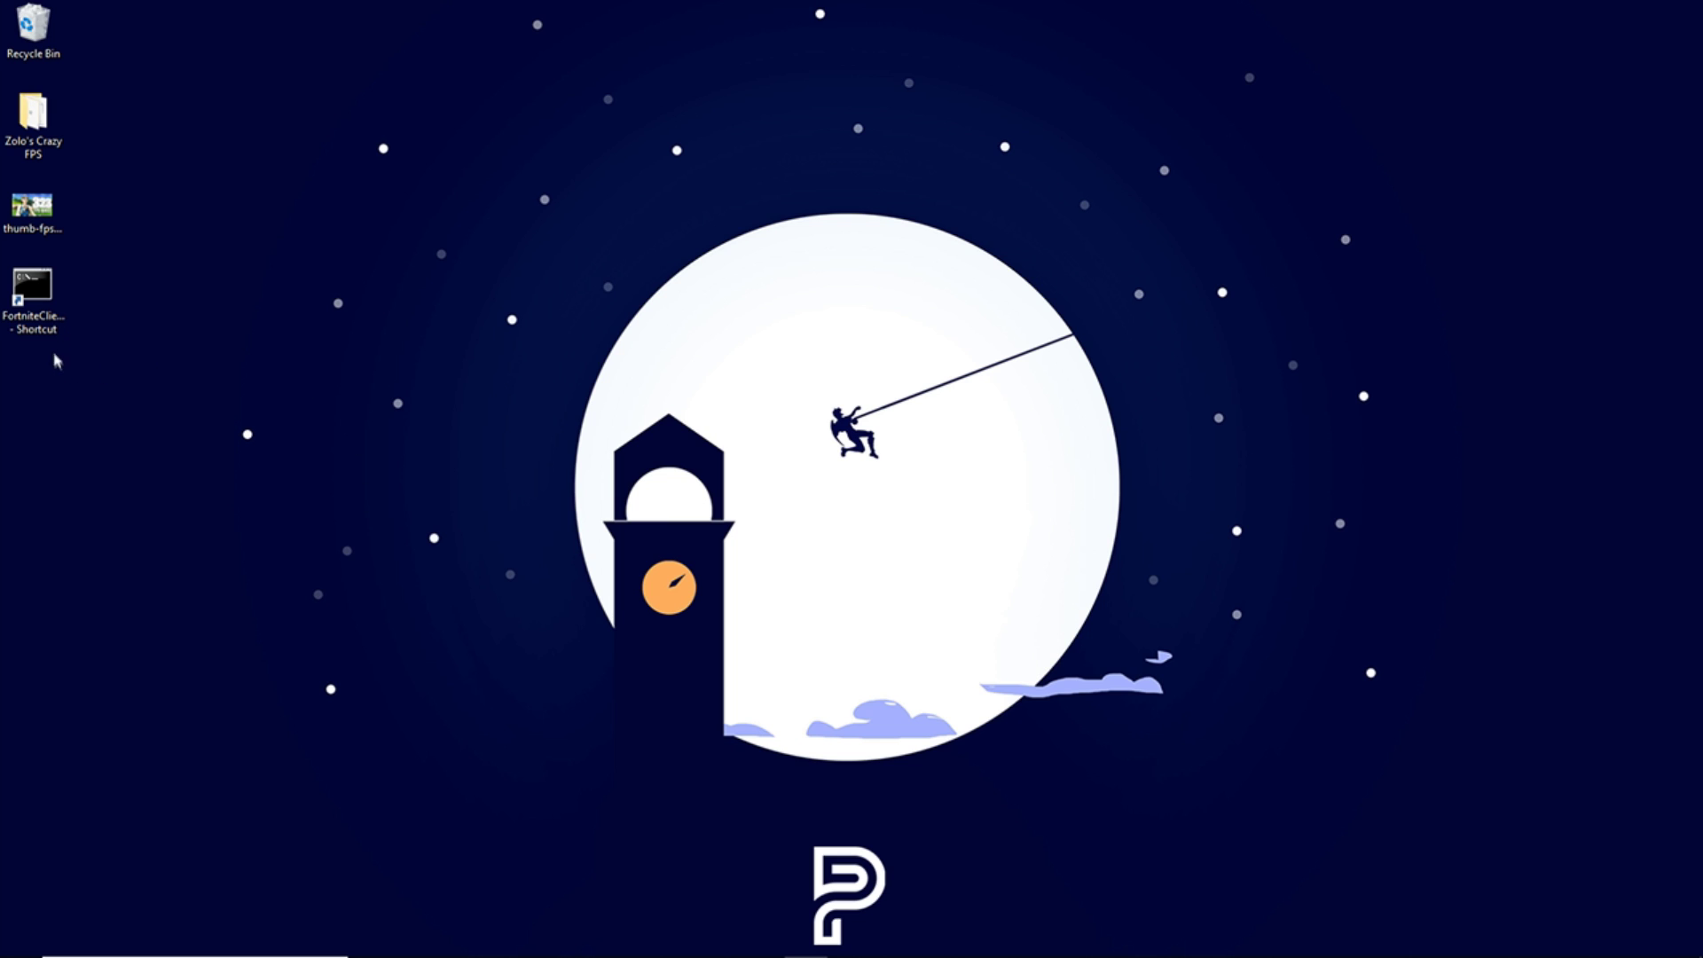
Step: View the Fortnite entry in the Epic Games Launcher library and close the launcher
click(33, 297)
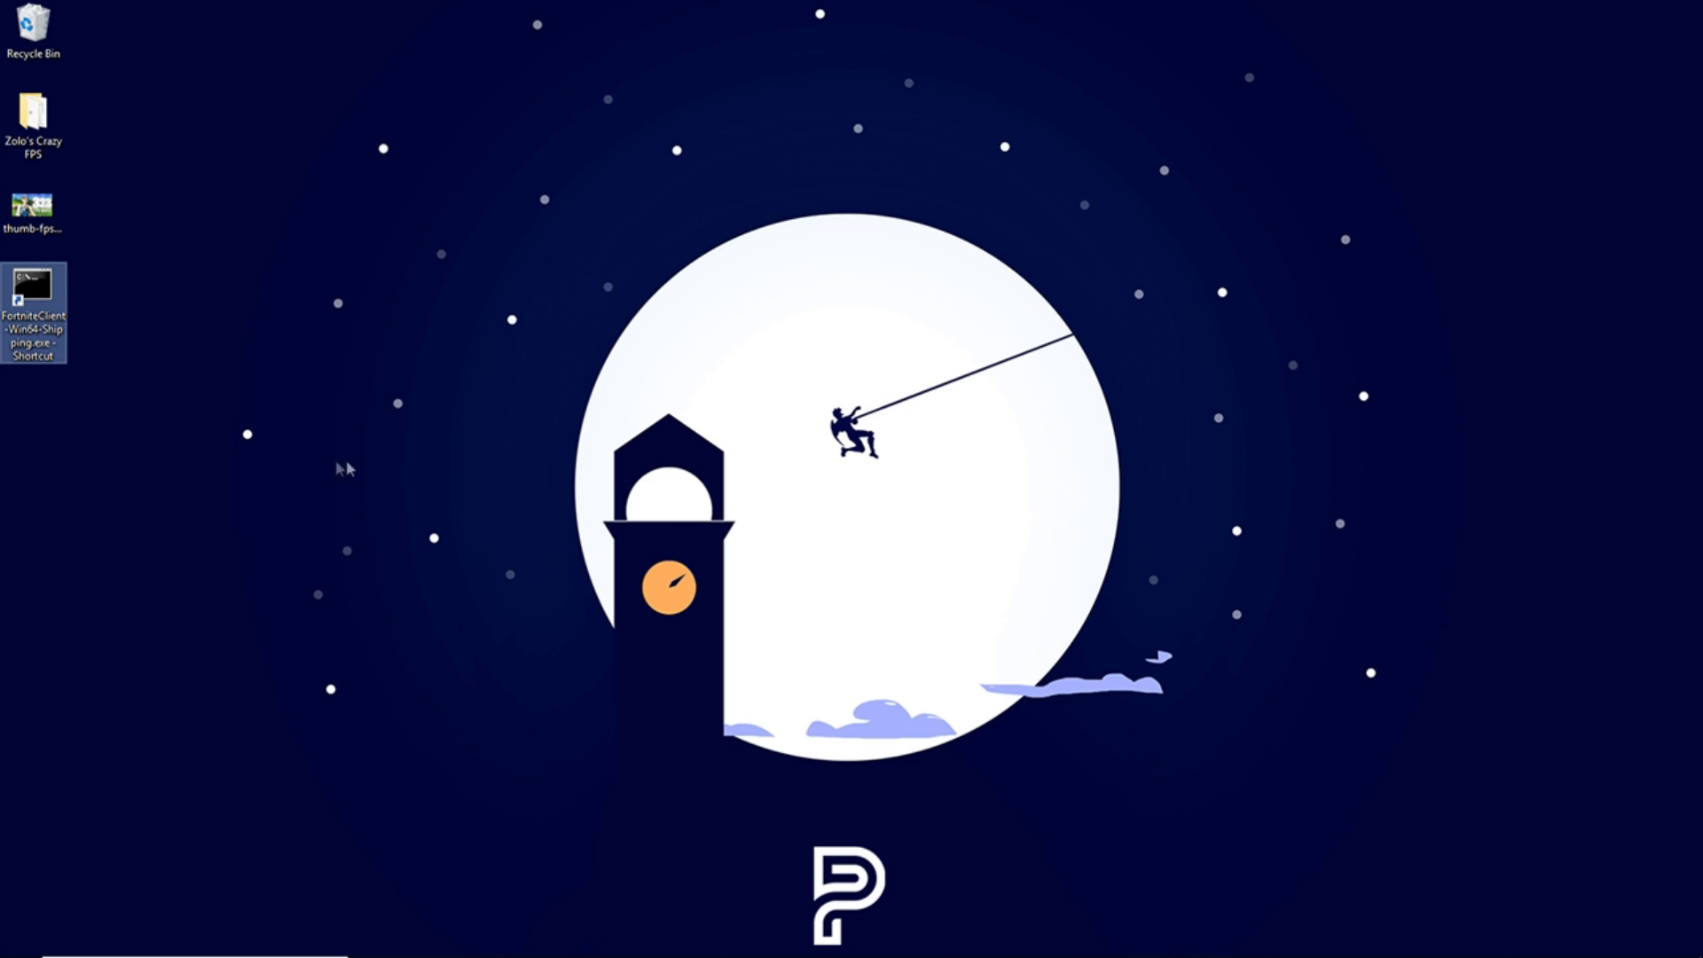
mouse_move(806, 954)
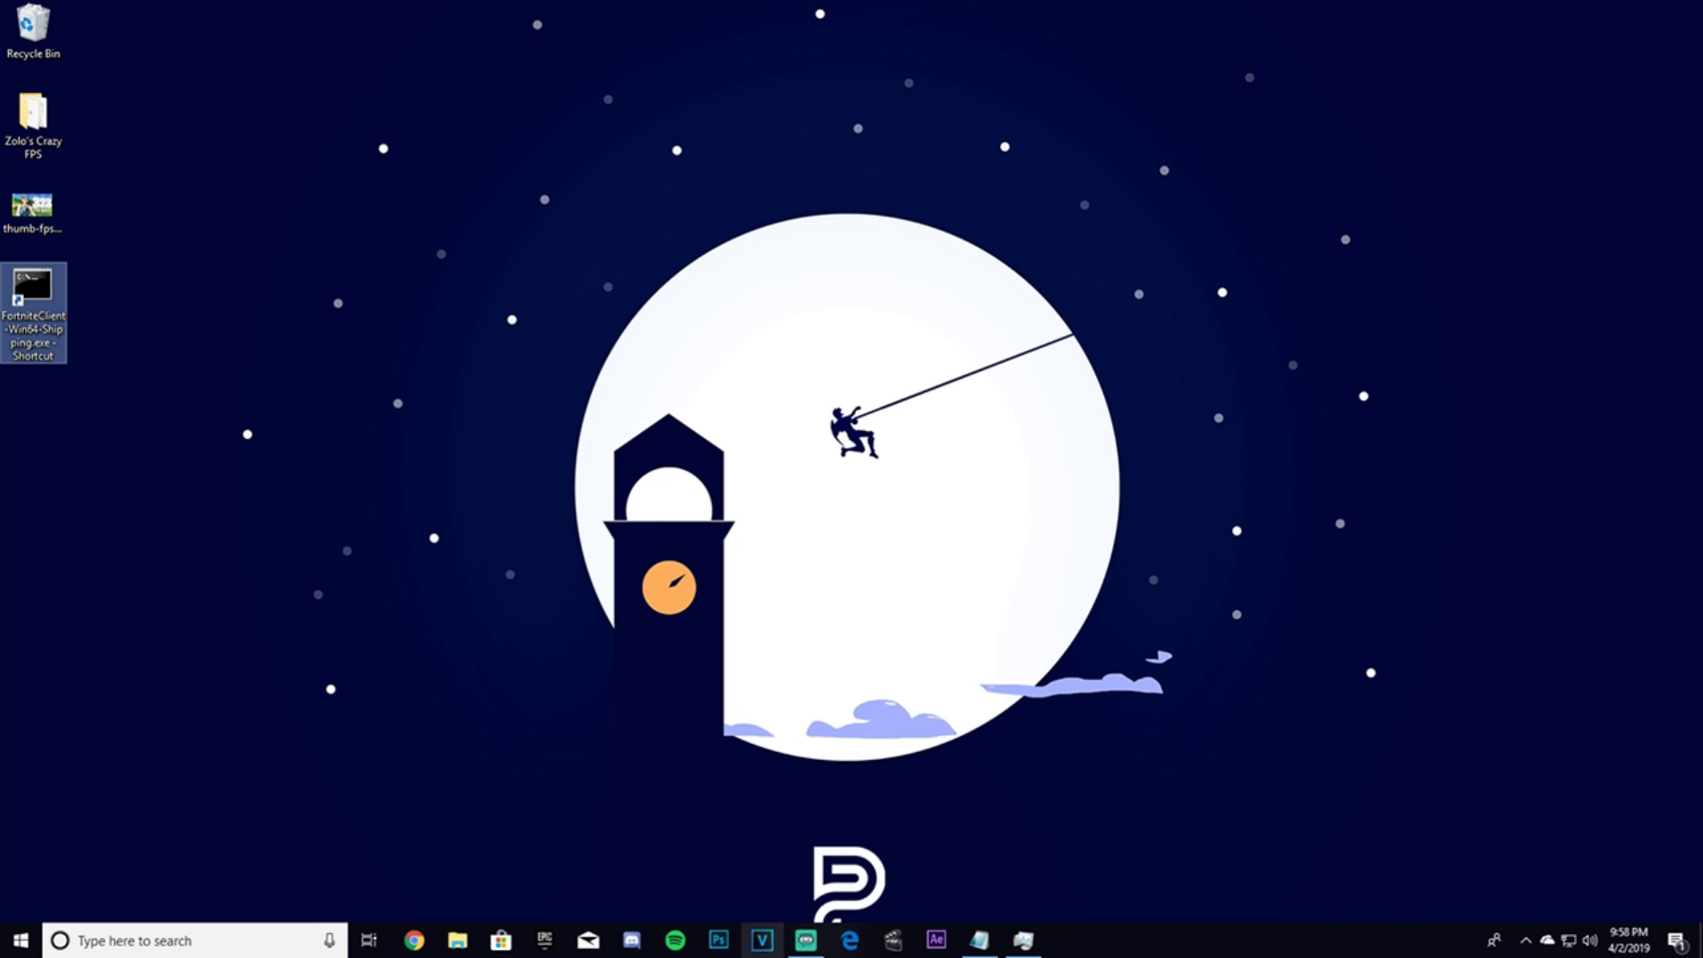
click(546, 943)
drag(909, 273, 483, 231)
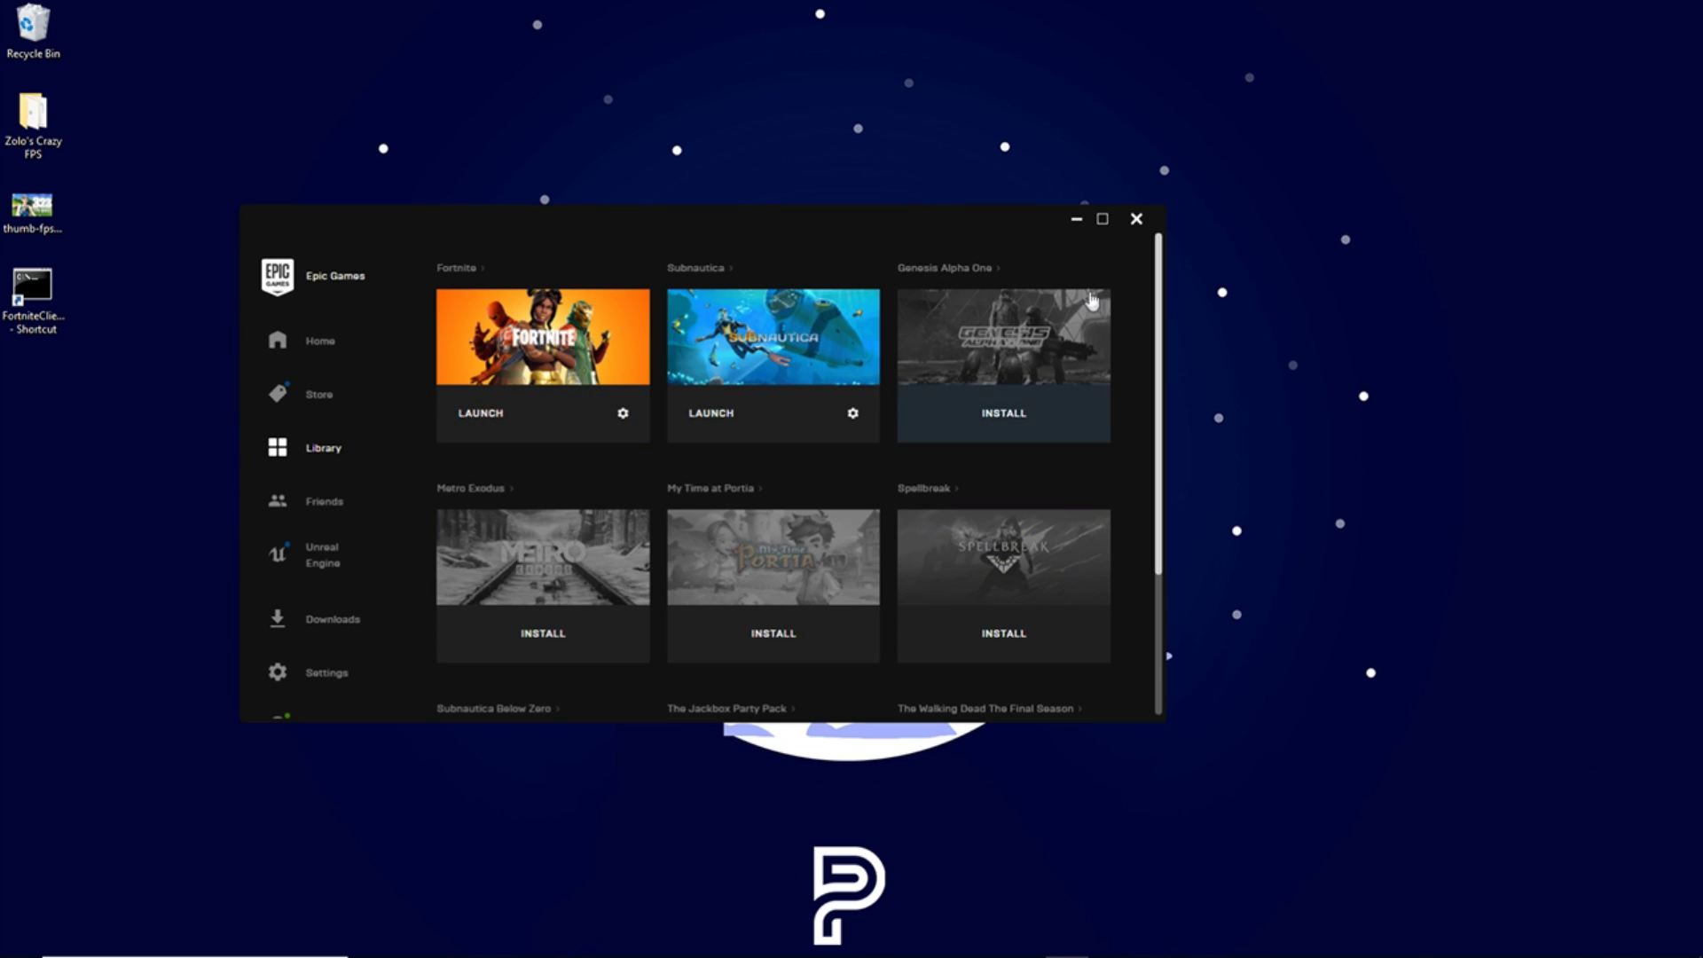
click(1138, 220)
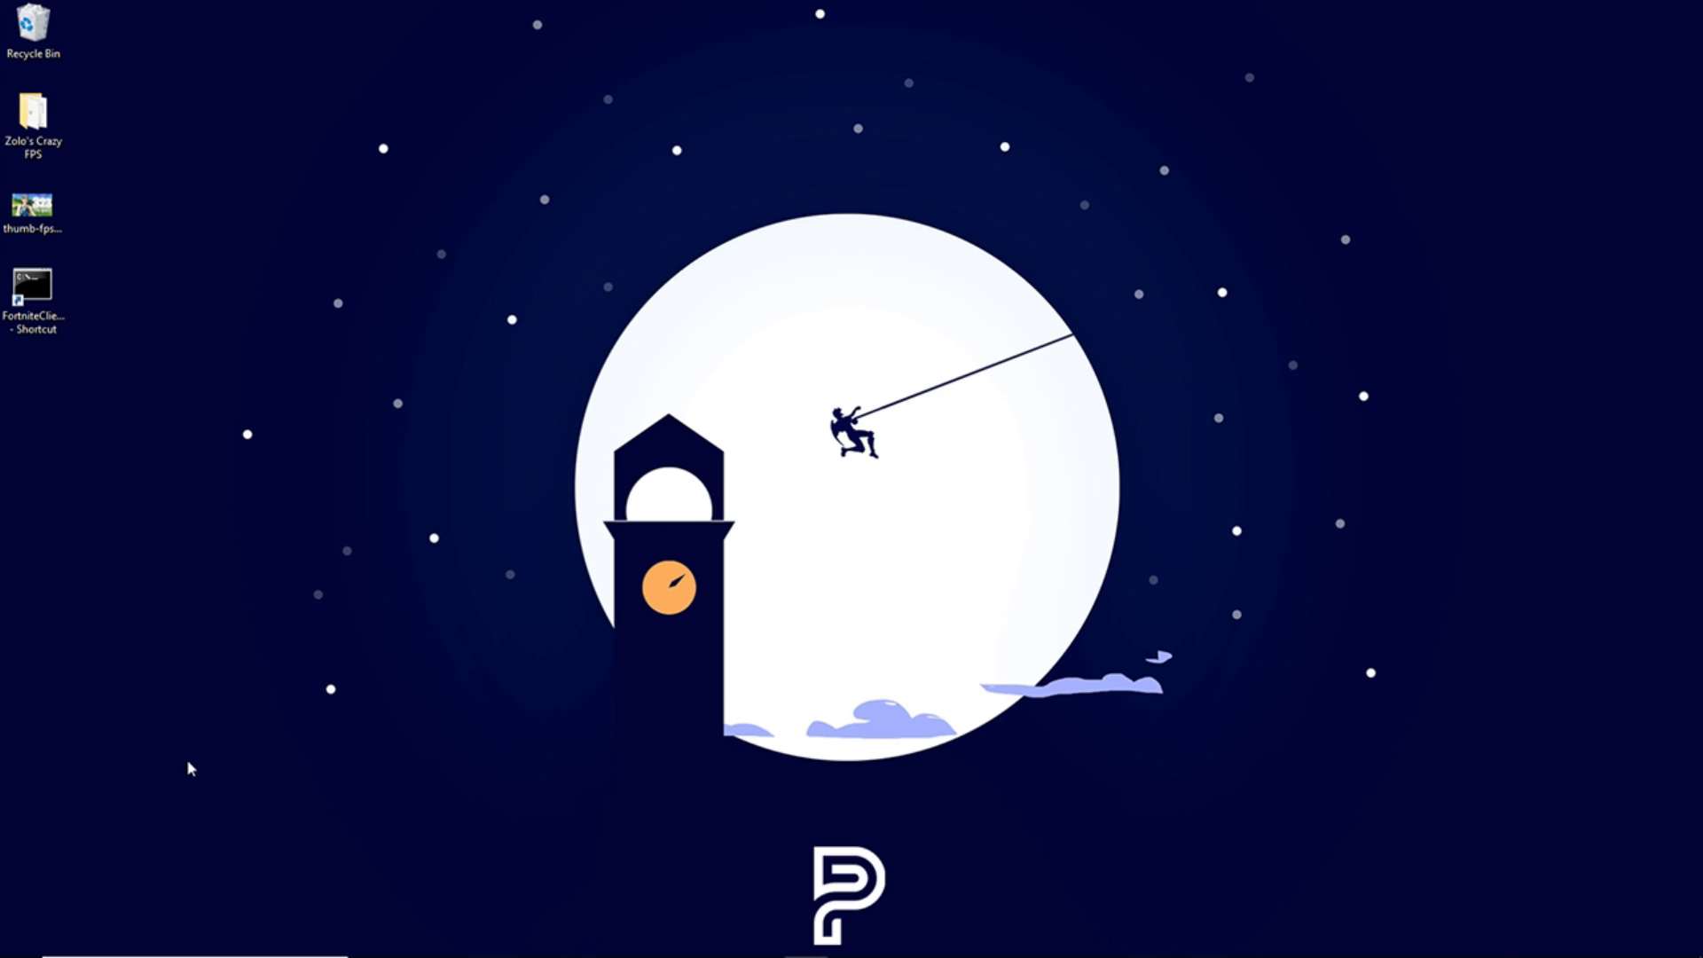
Step: Restart the computer
click(19, 940)
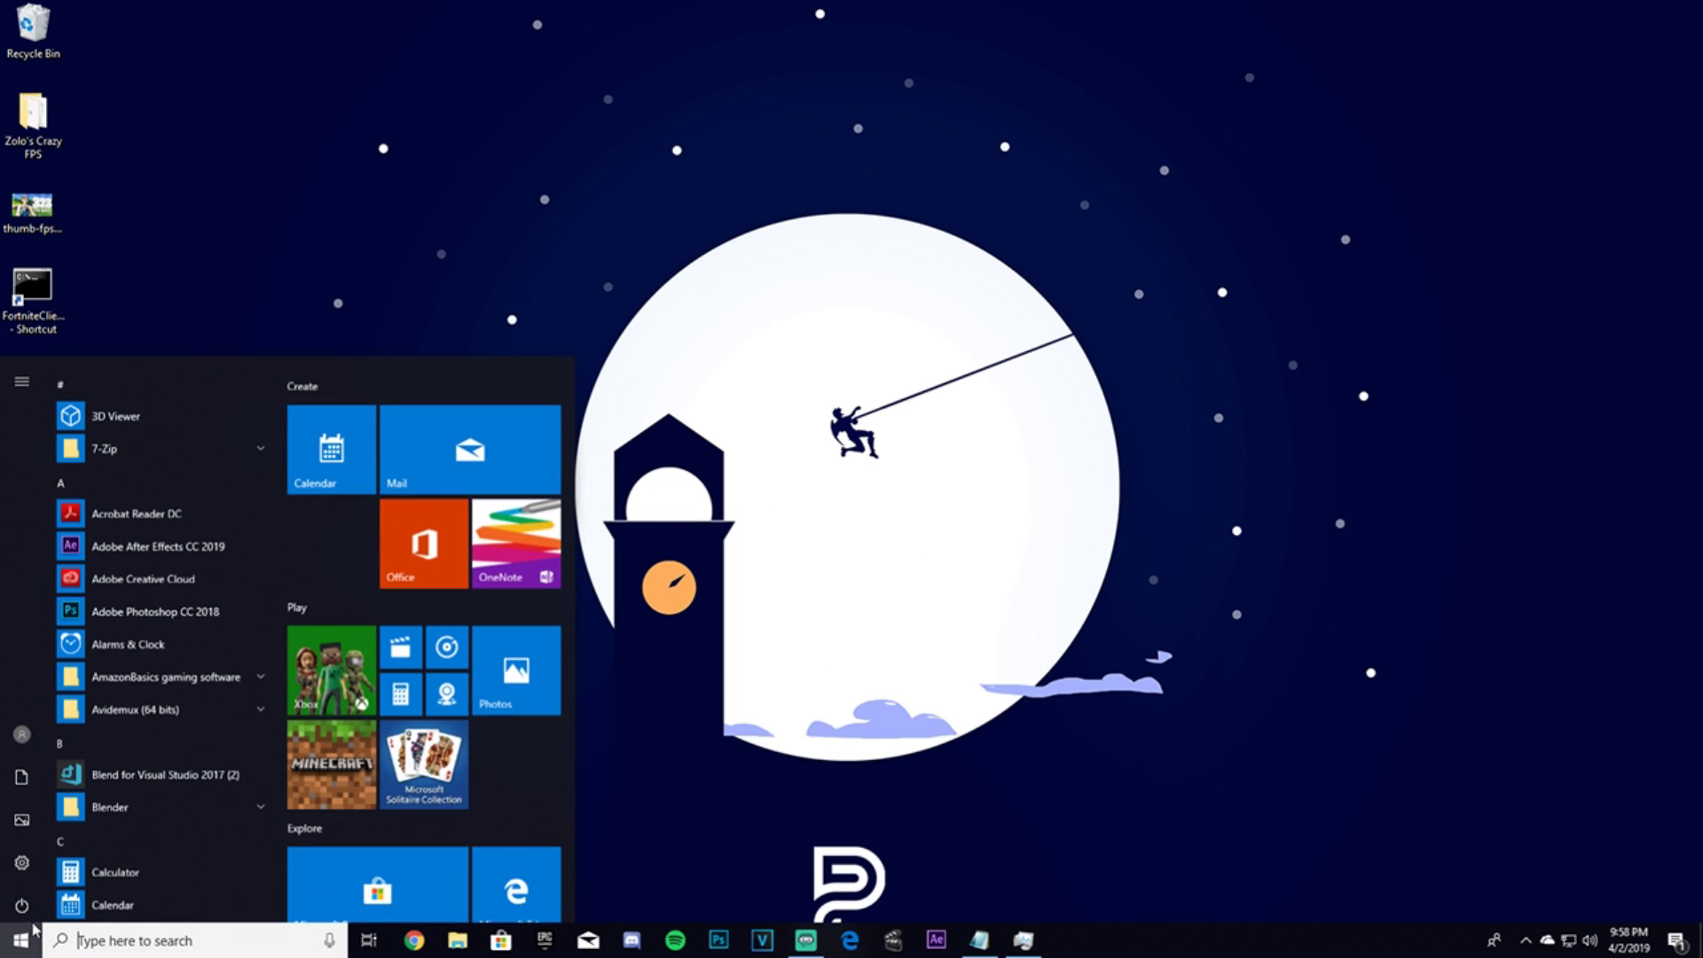
click(19, 903)
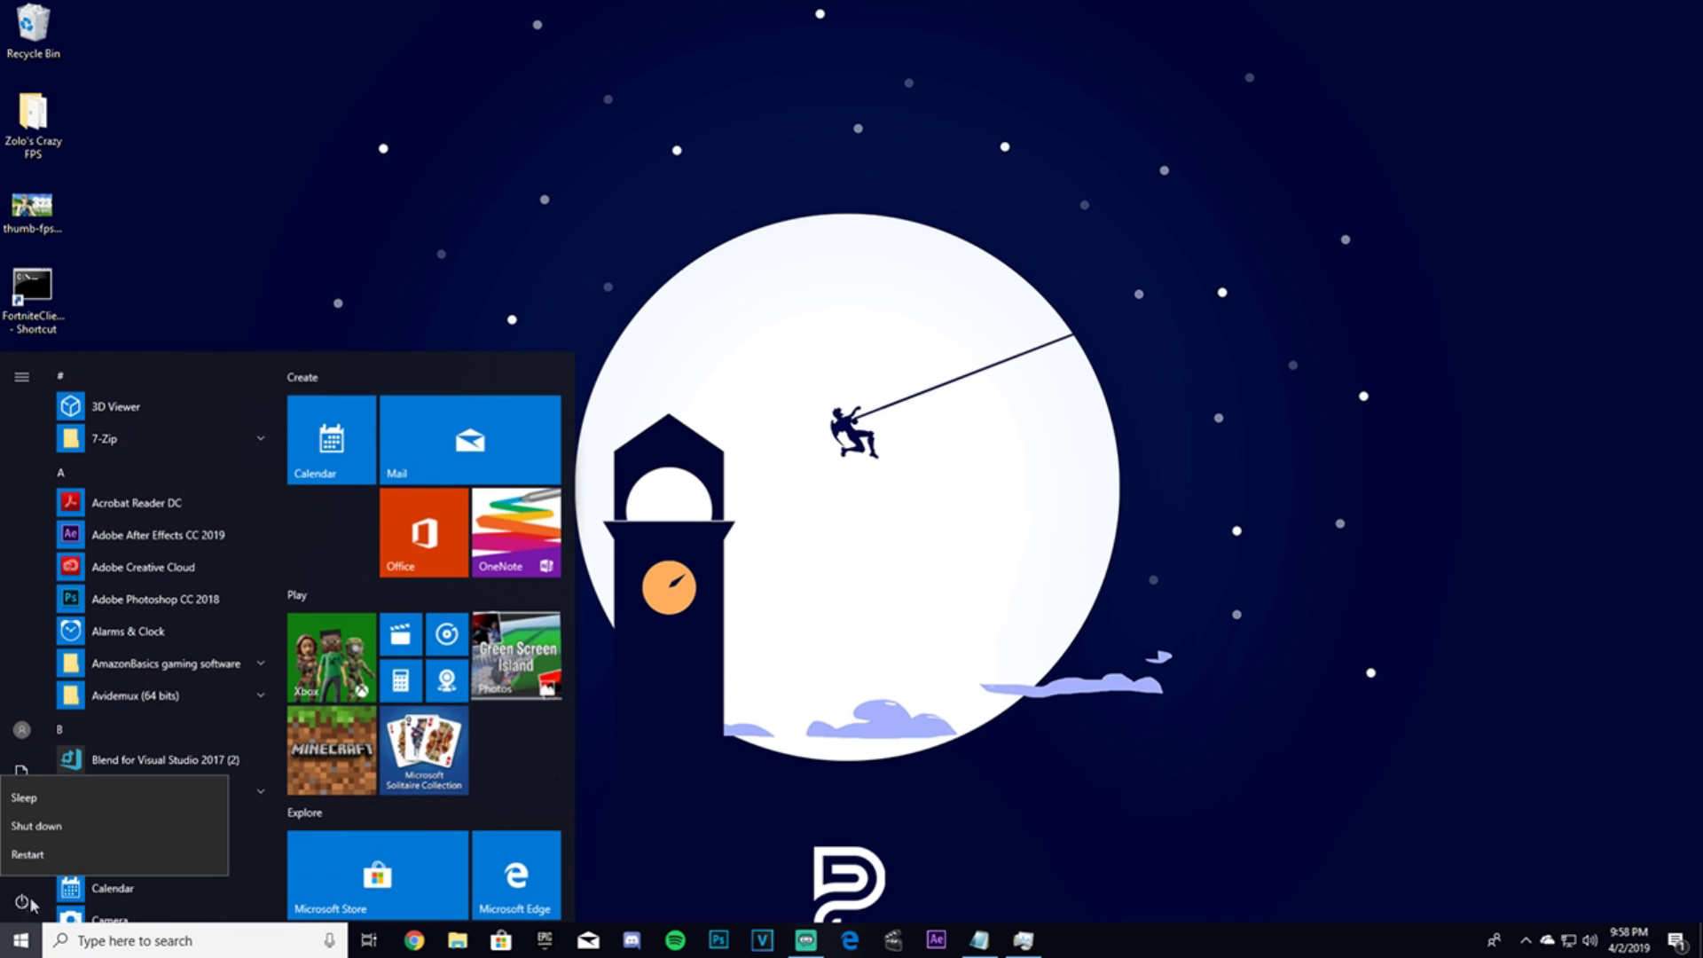
click(161, 854)
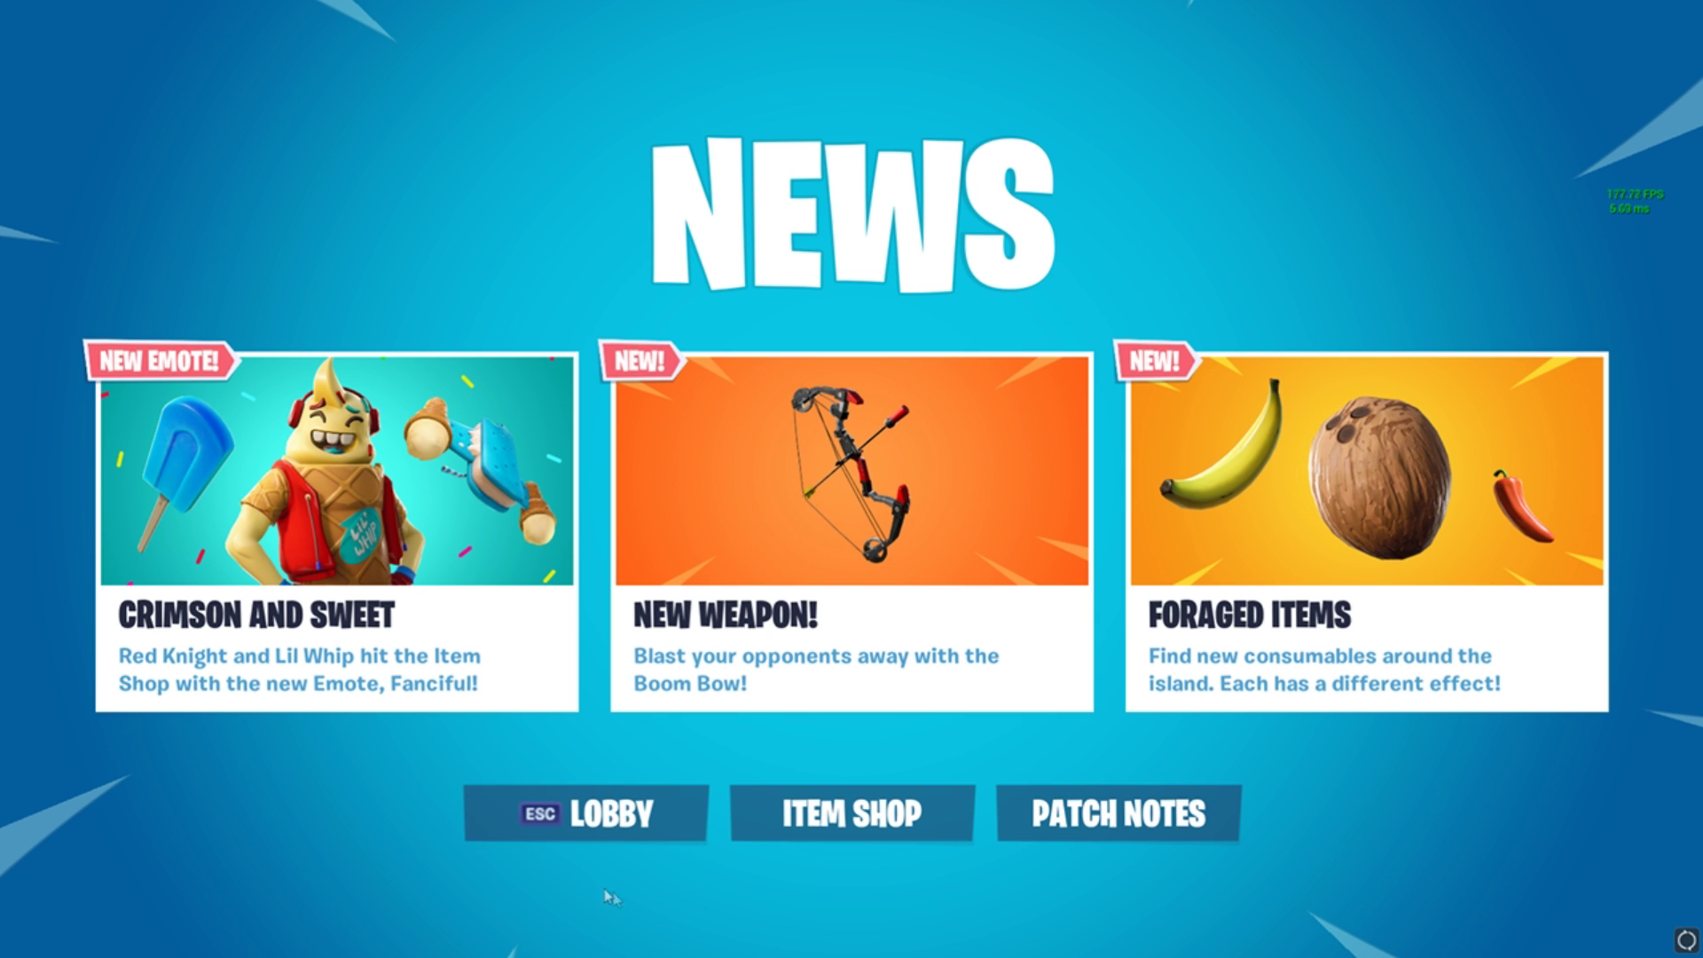
Step: In Fortnite, go to the lobby and review the video and audio settings before returning to the lobby
click(852, 838)
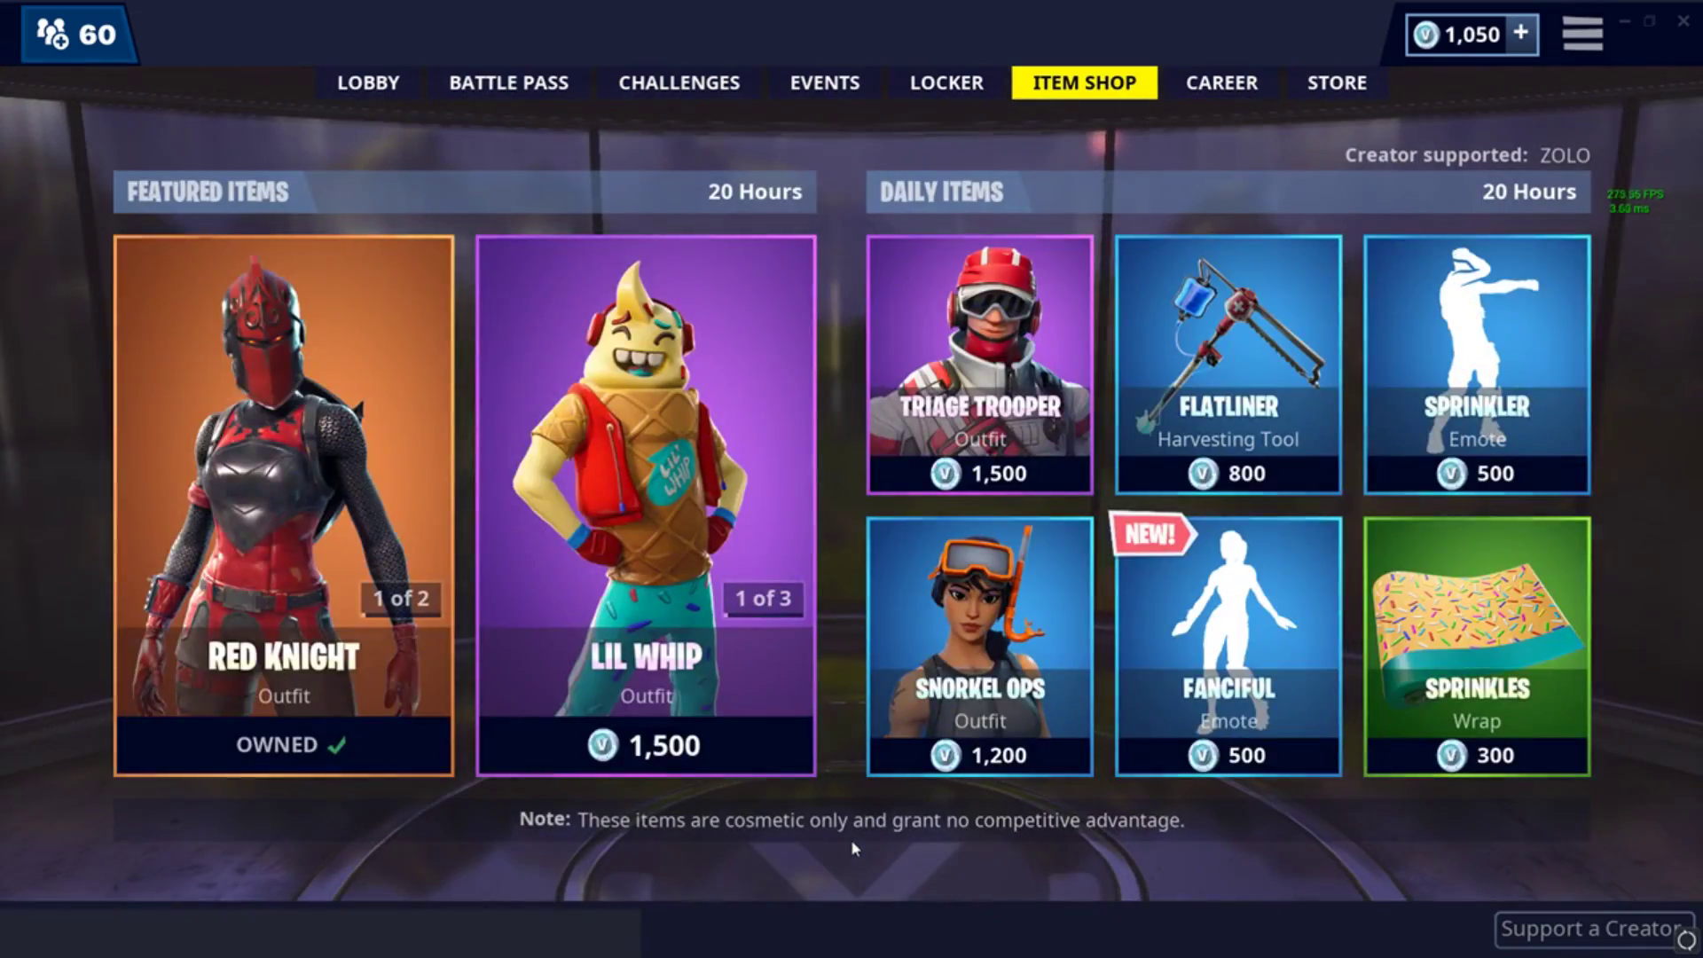
click(368, 83)
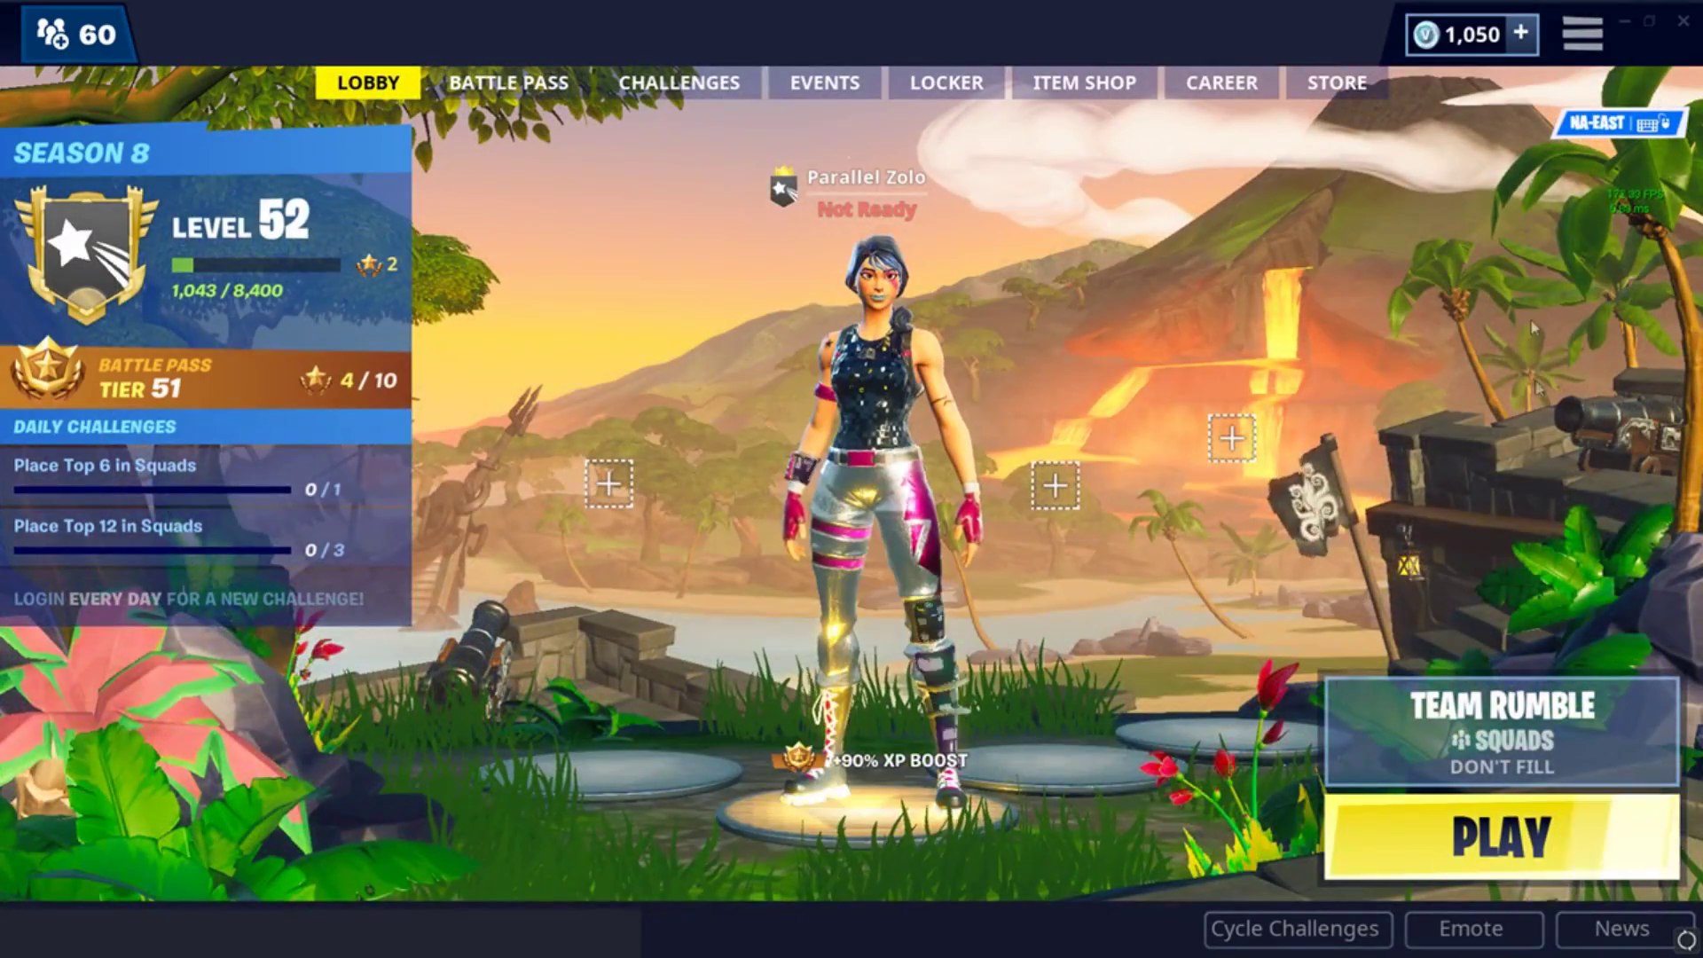
click(1582, 34)
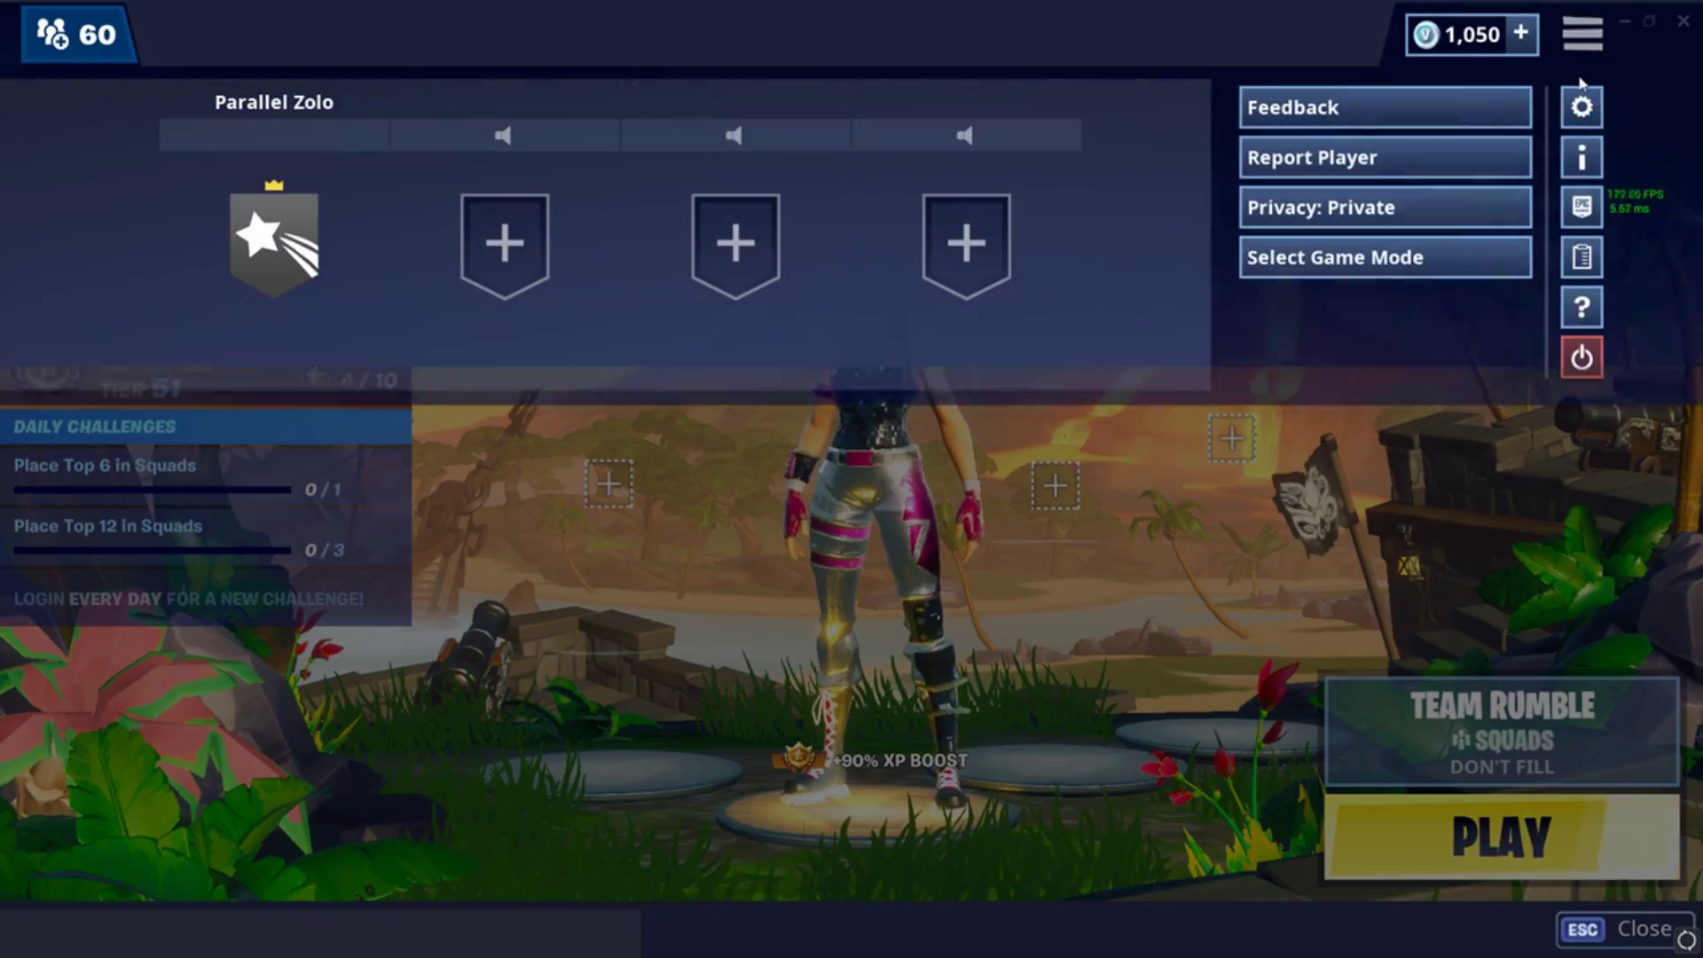
click(1287, 304)
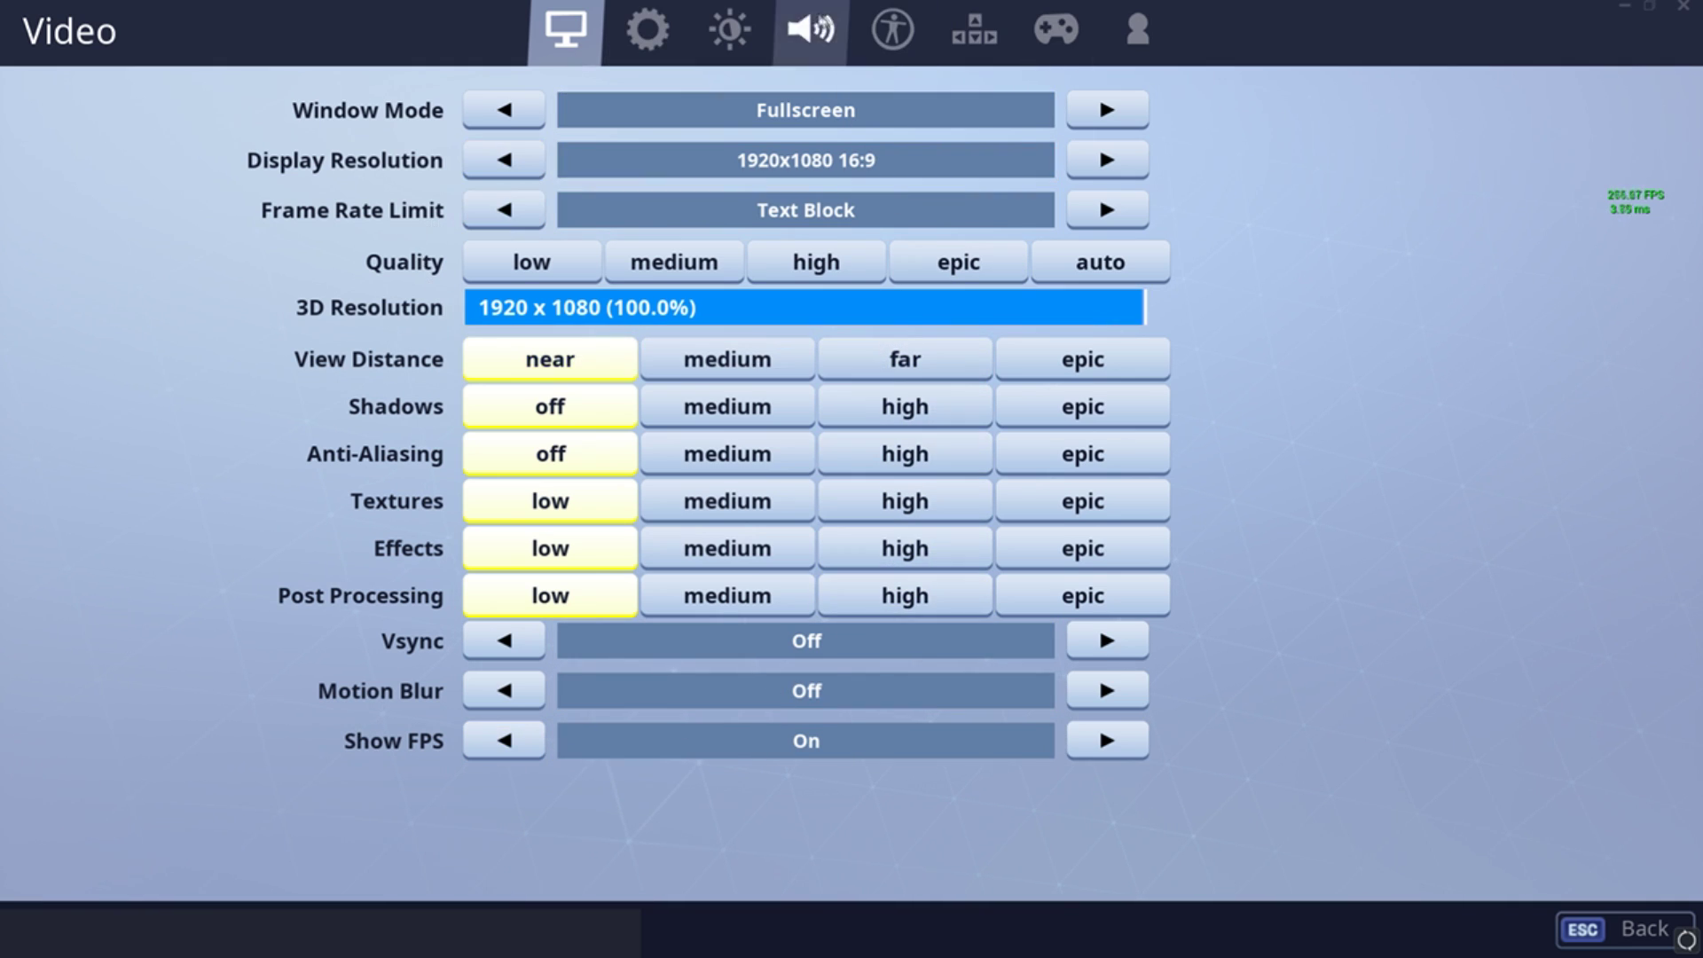
click(810, 29)
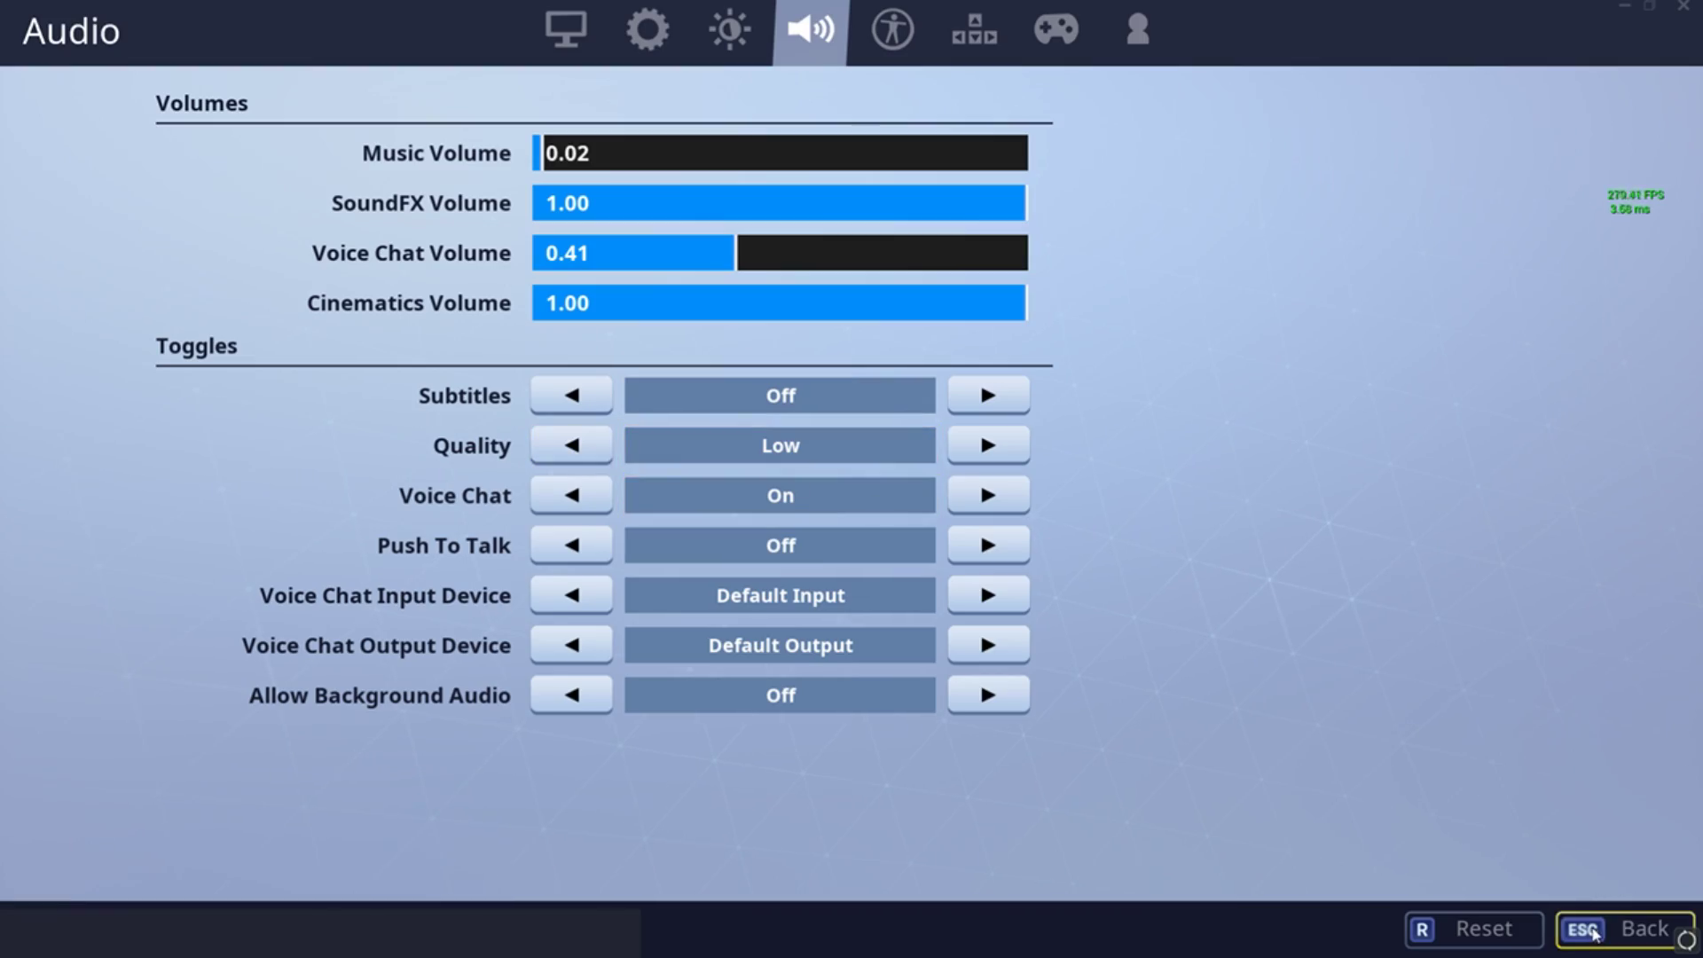
click(1594, 932)
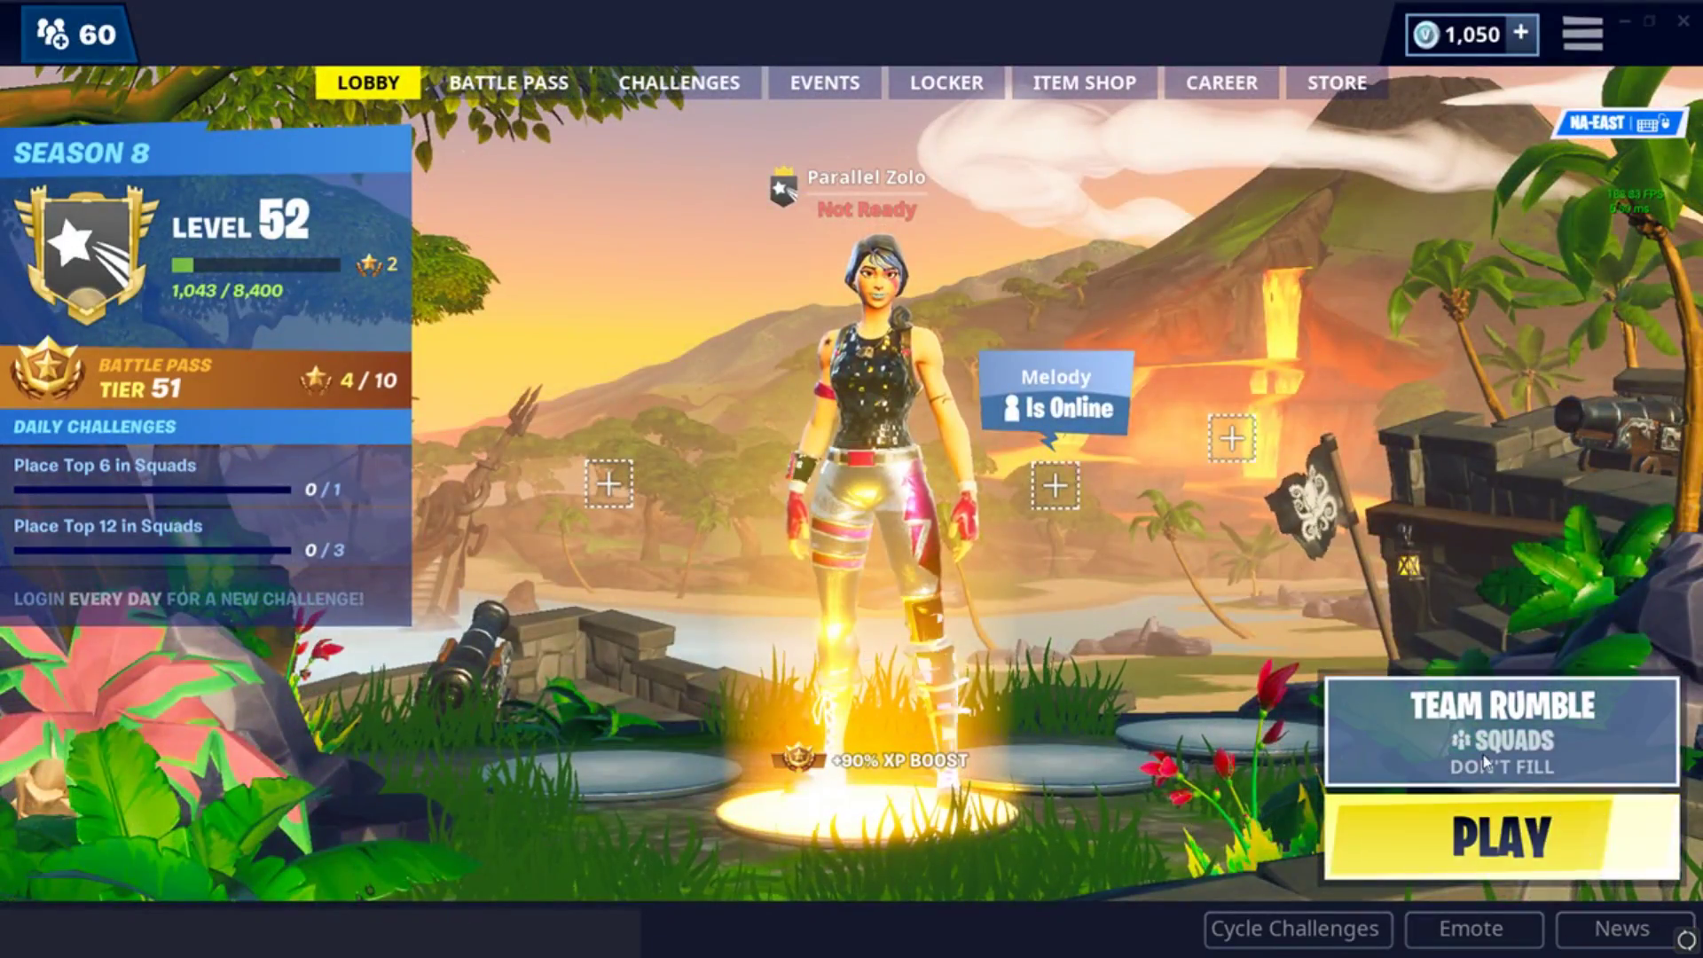
Step: Change the Fortnite game mode to Playground and start the match
click(1464, 719)
click(647, 475)
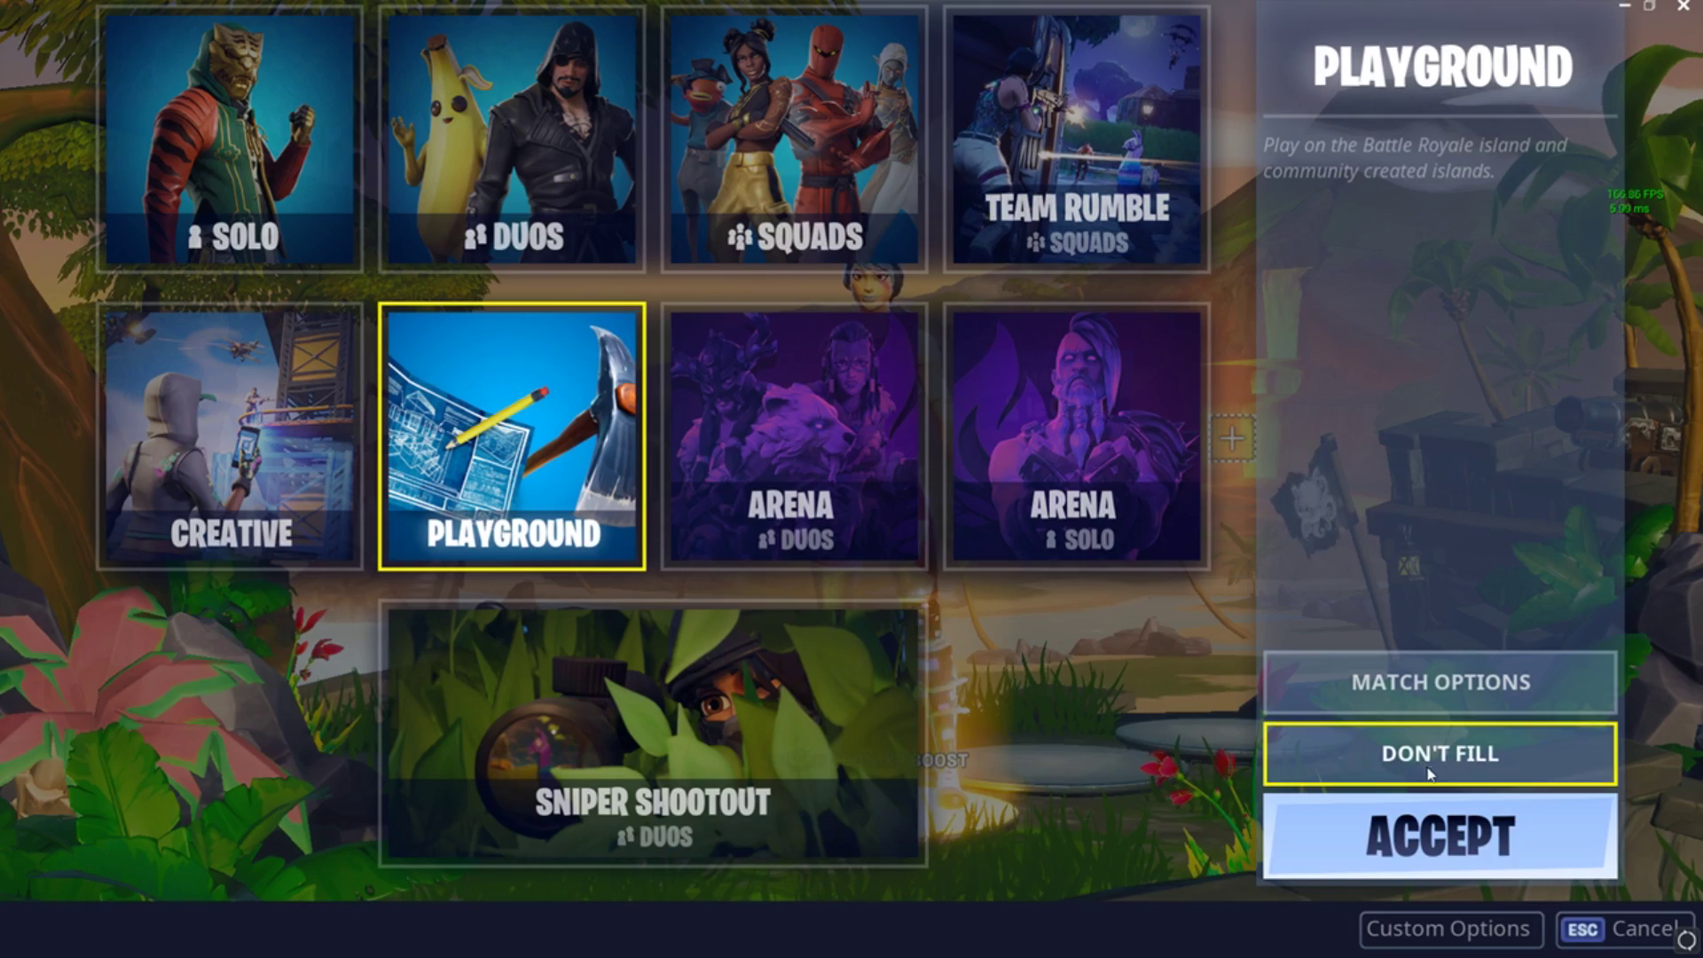
click(1443, 821)
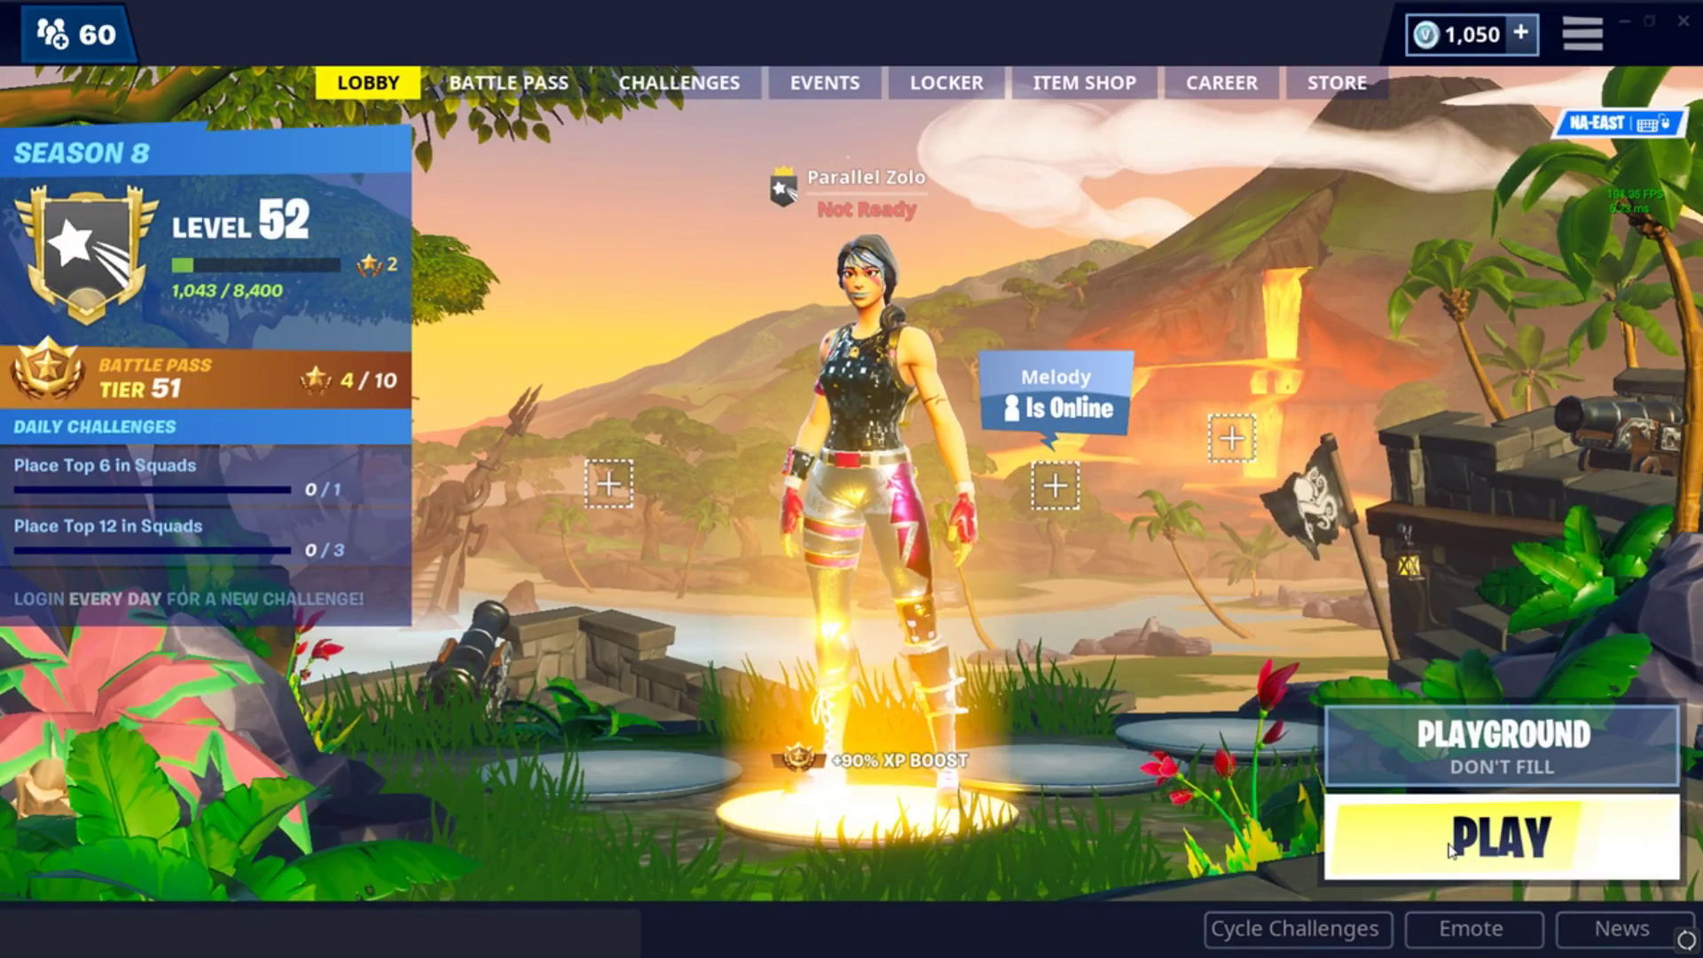
click(1452, 854)
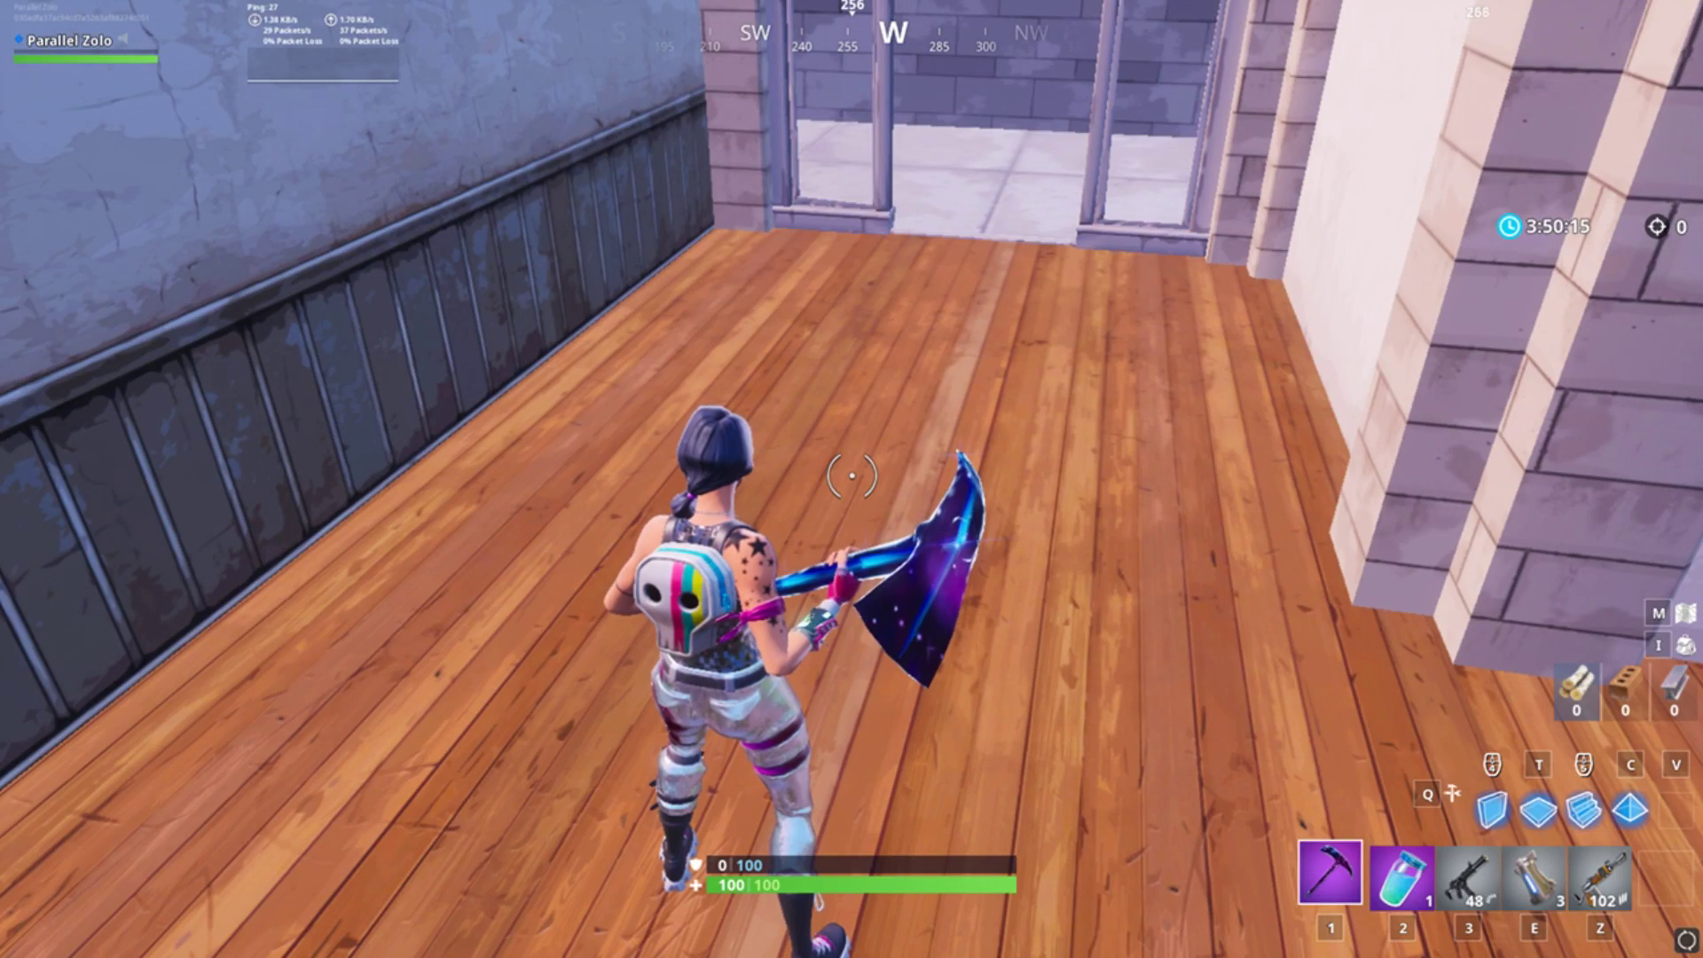
Step: Move the character around the wooden-floored room to examine the in-game frame rate
key(w)
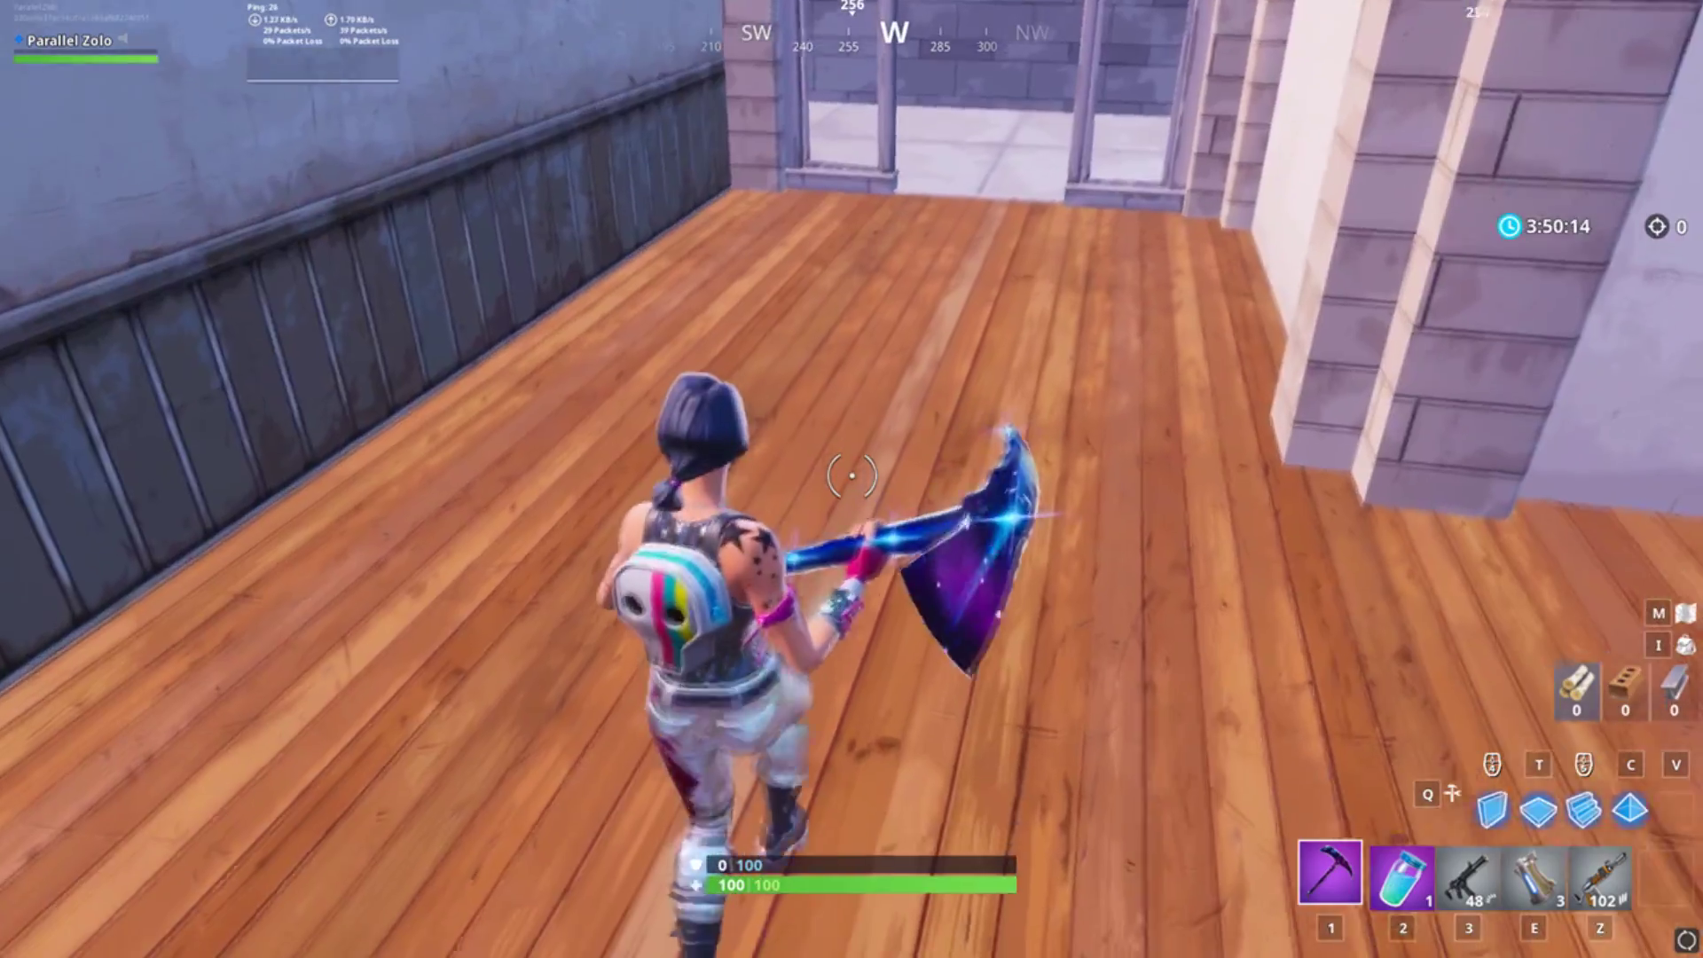
key(w)
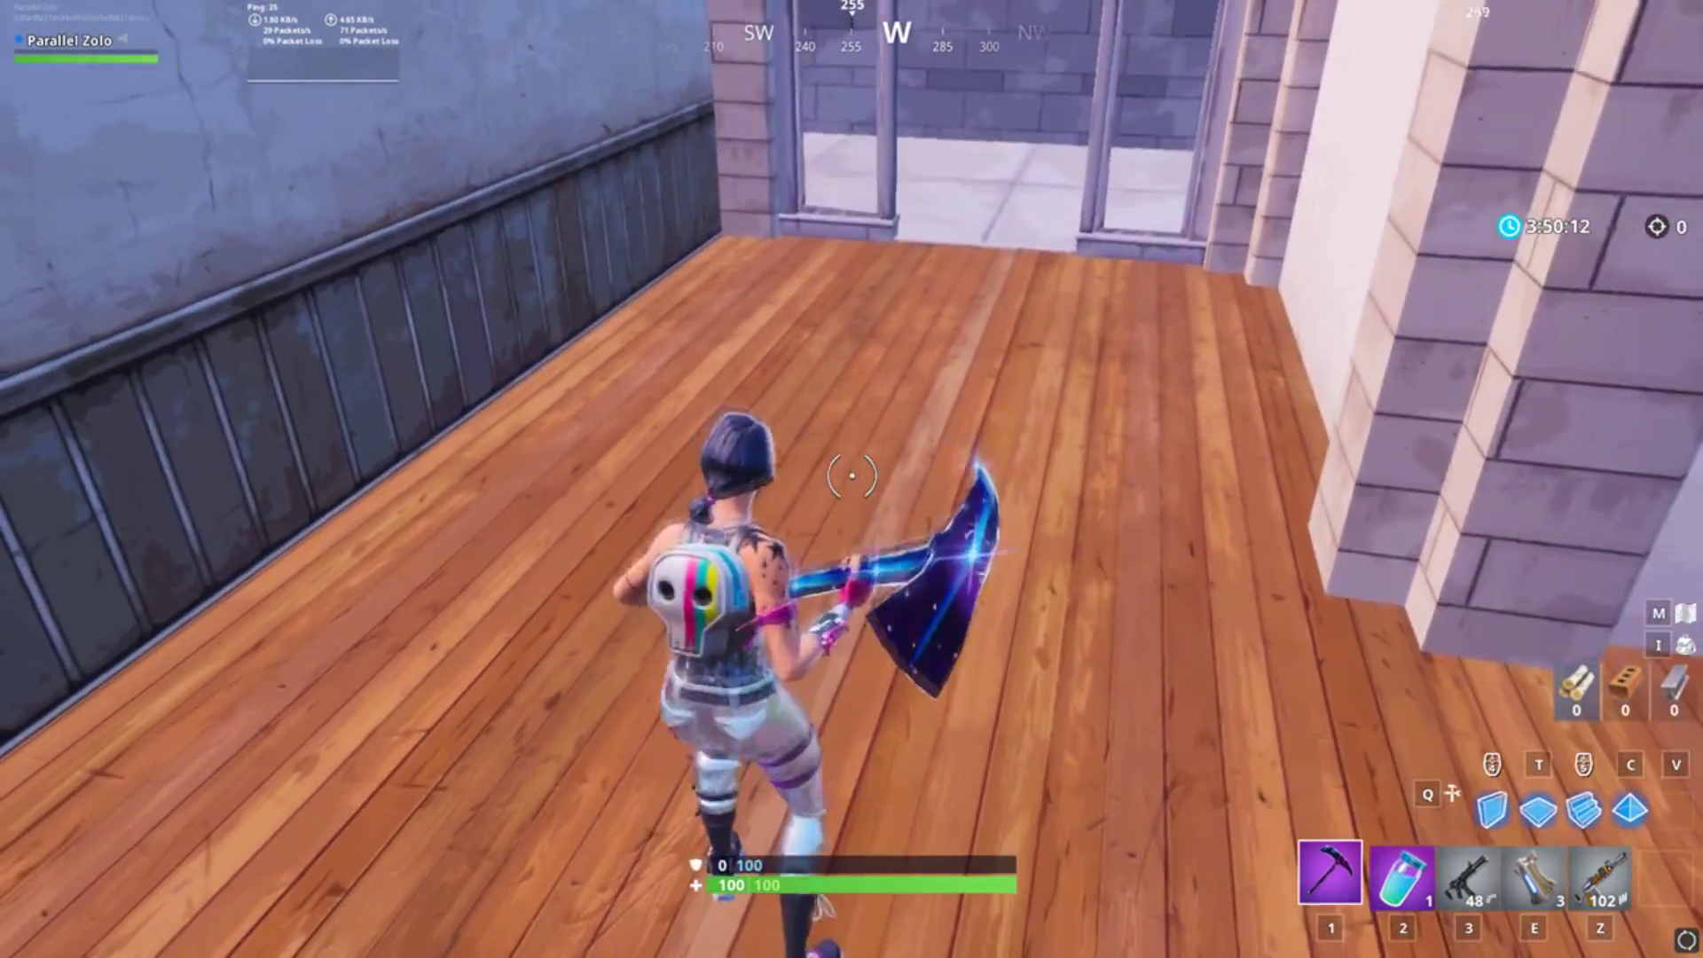
key(w)
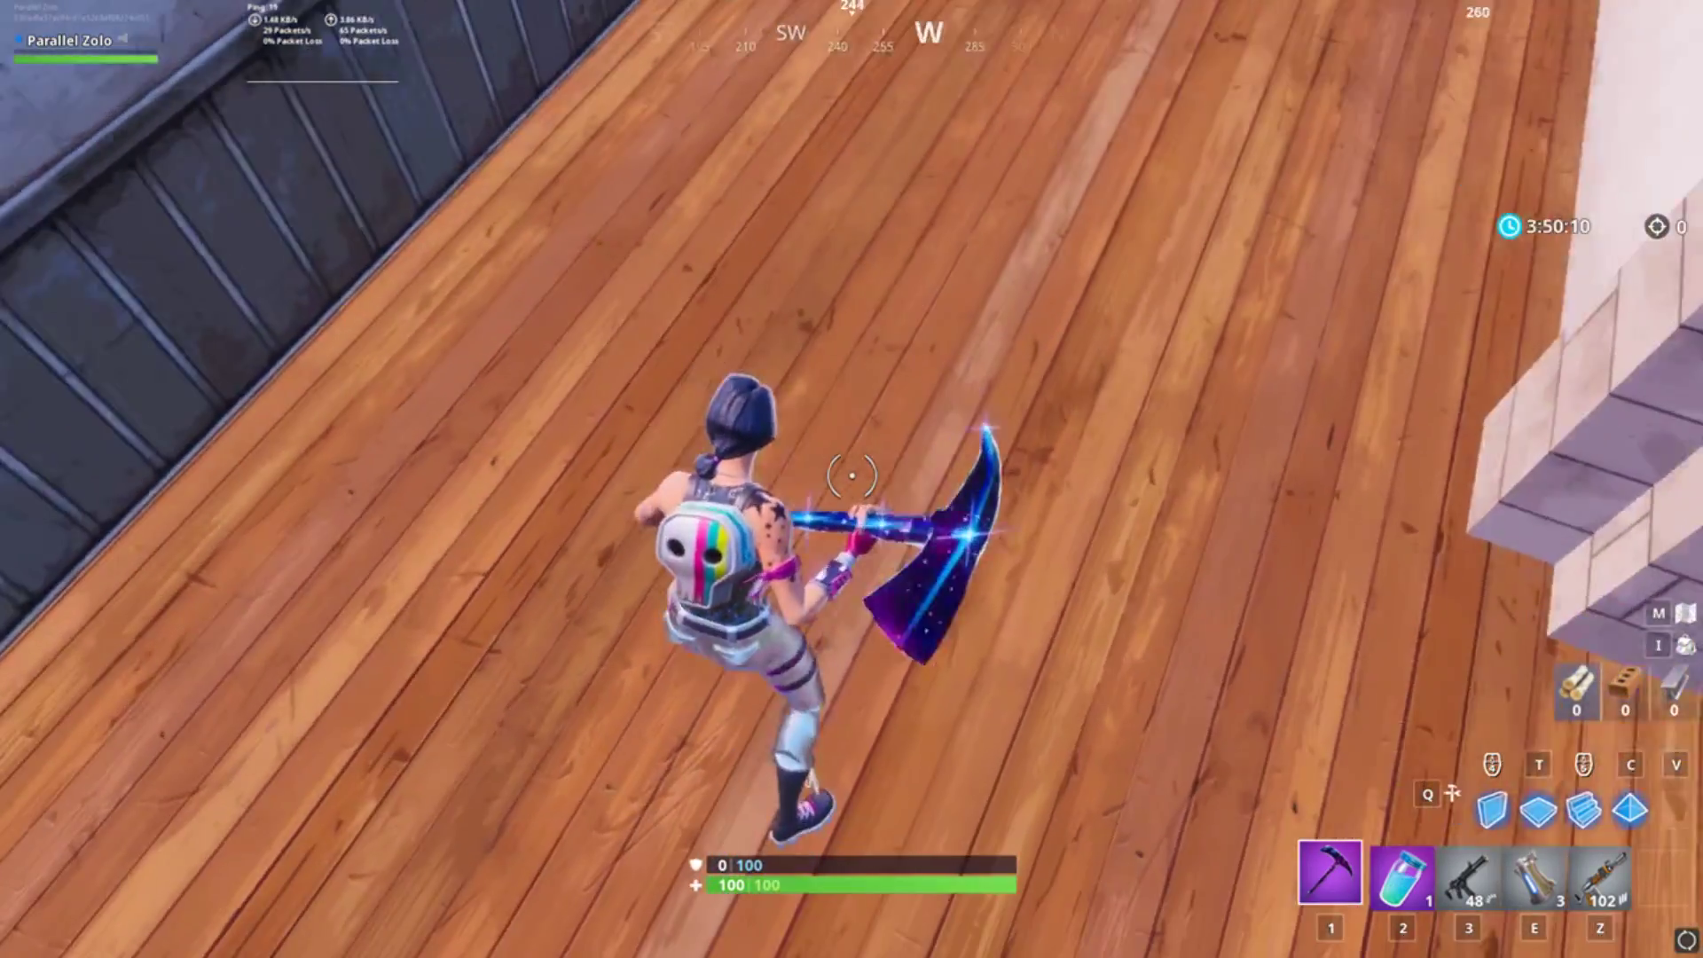
key(w)
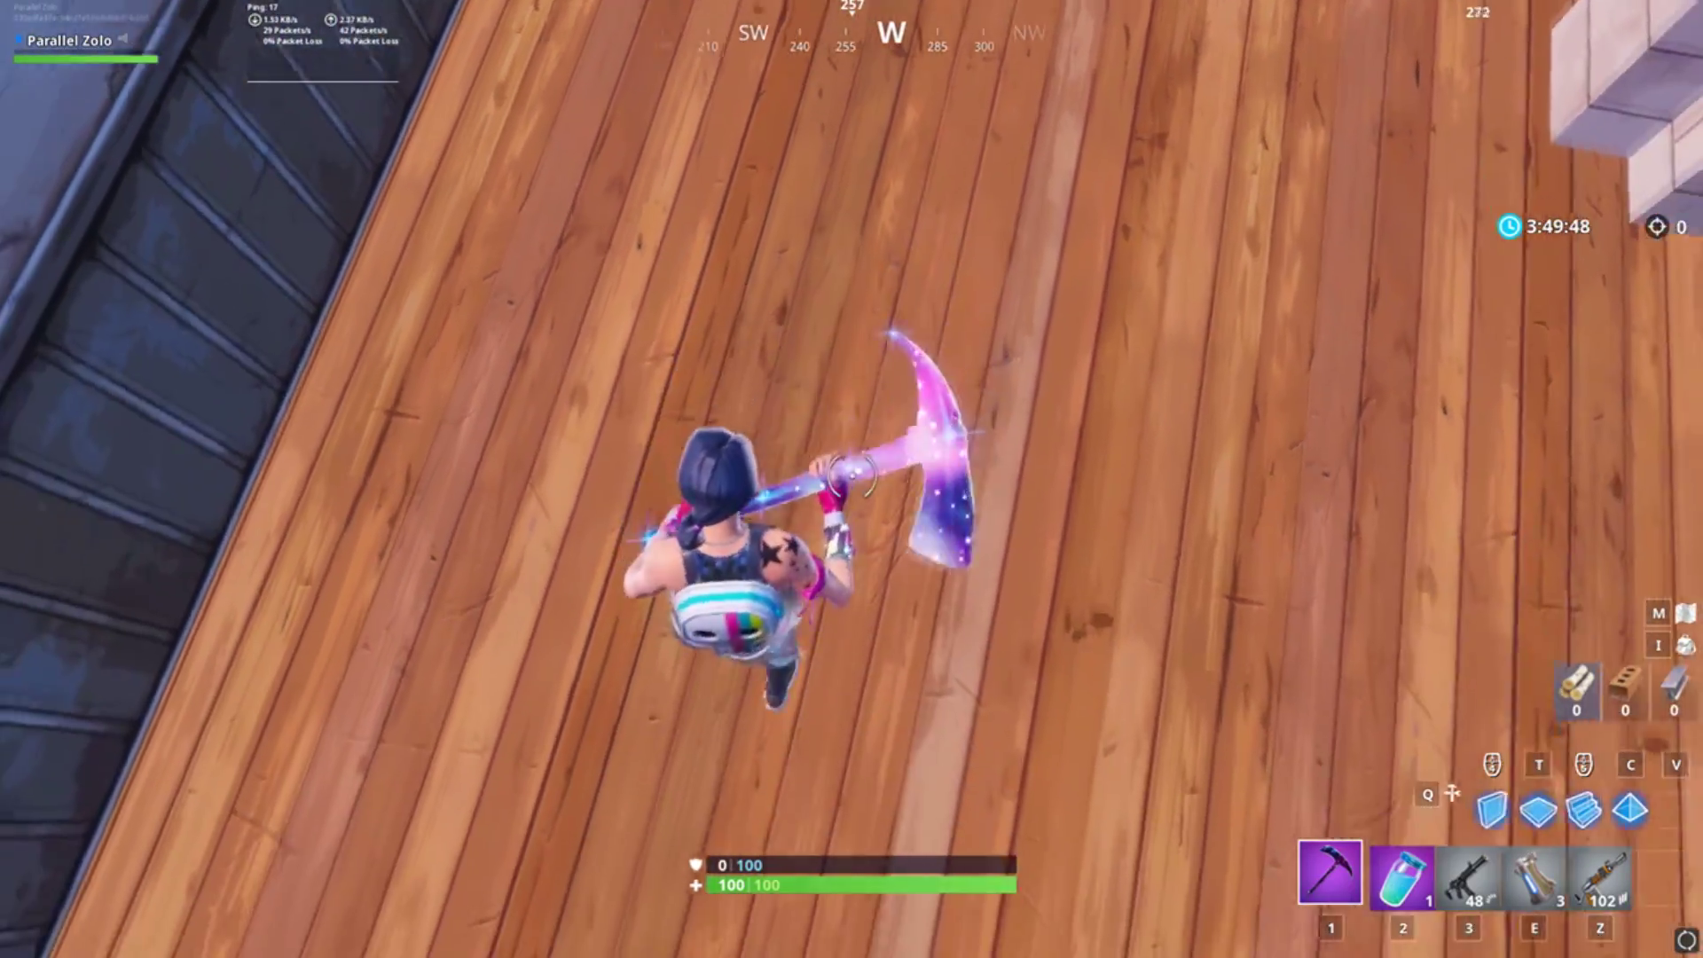
key(a)
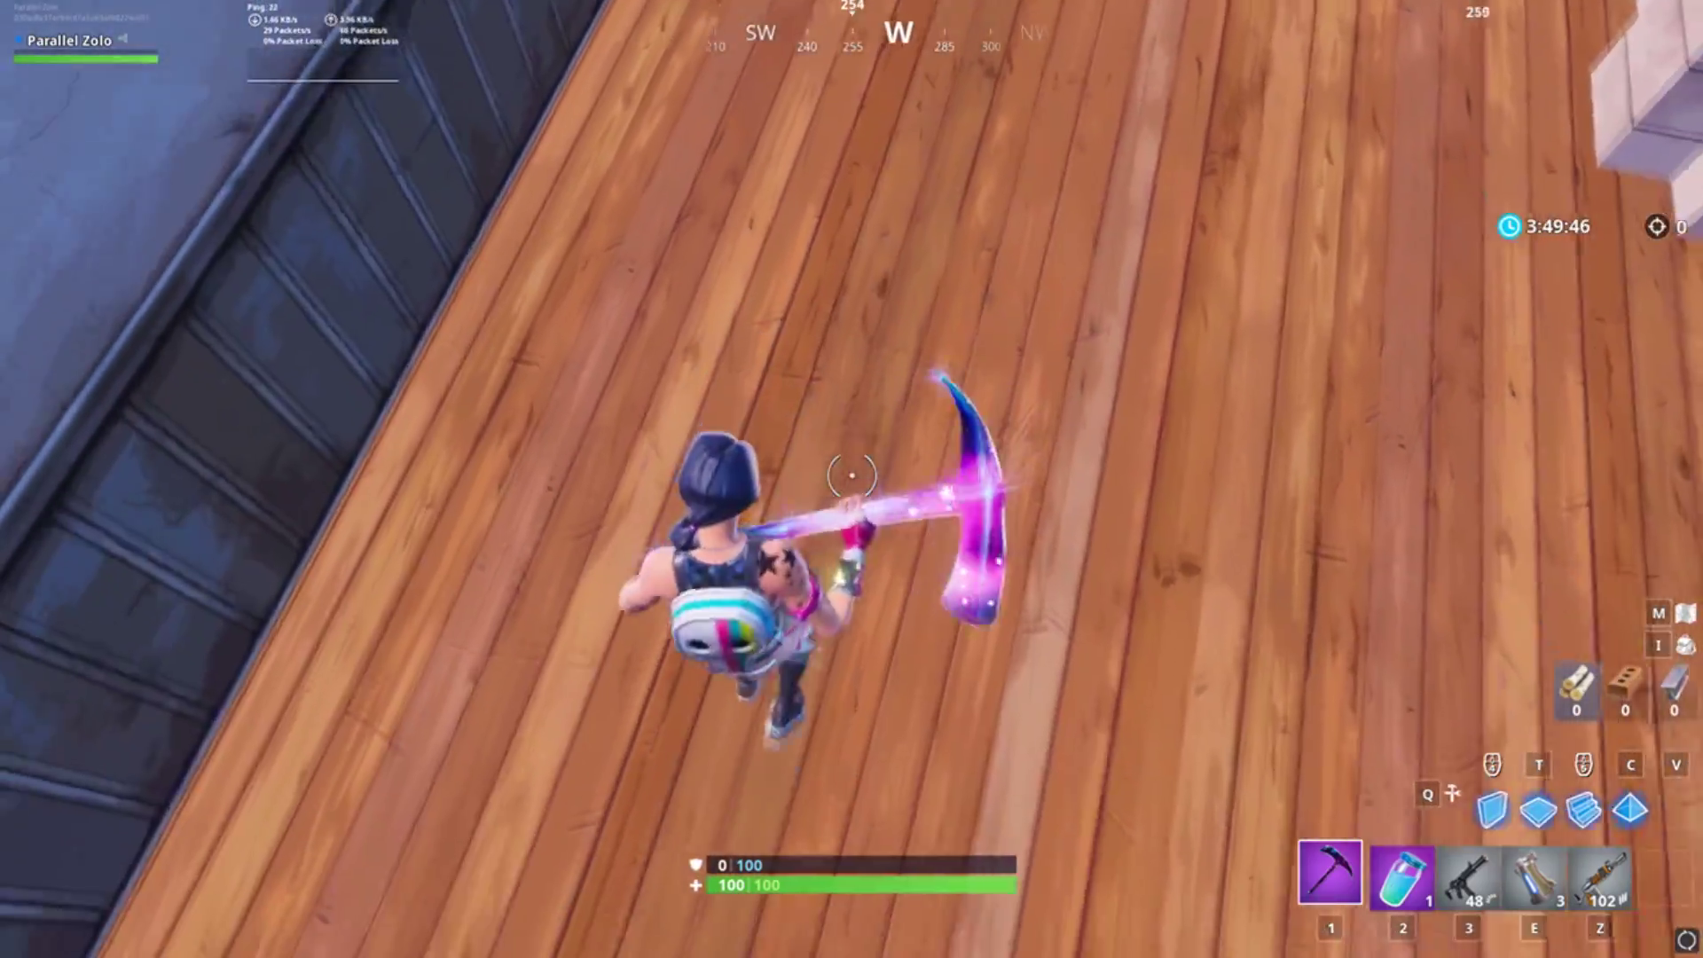
key(w)
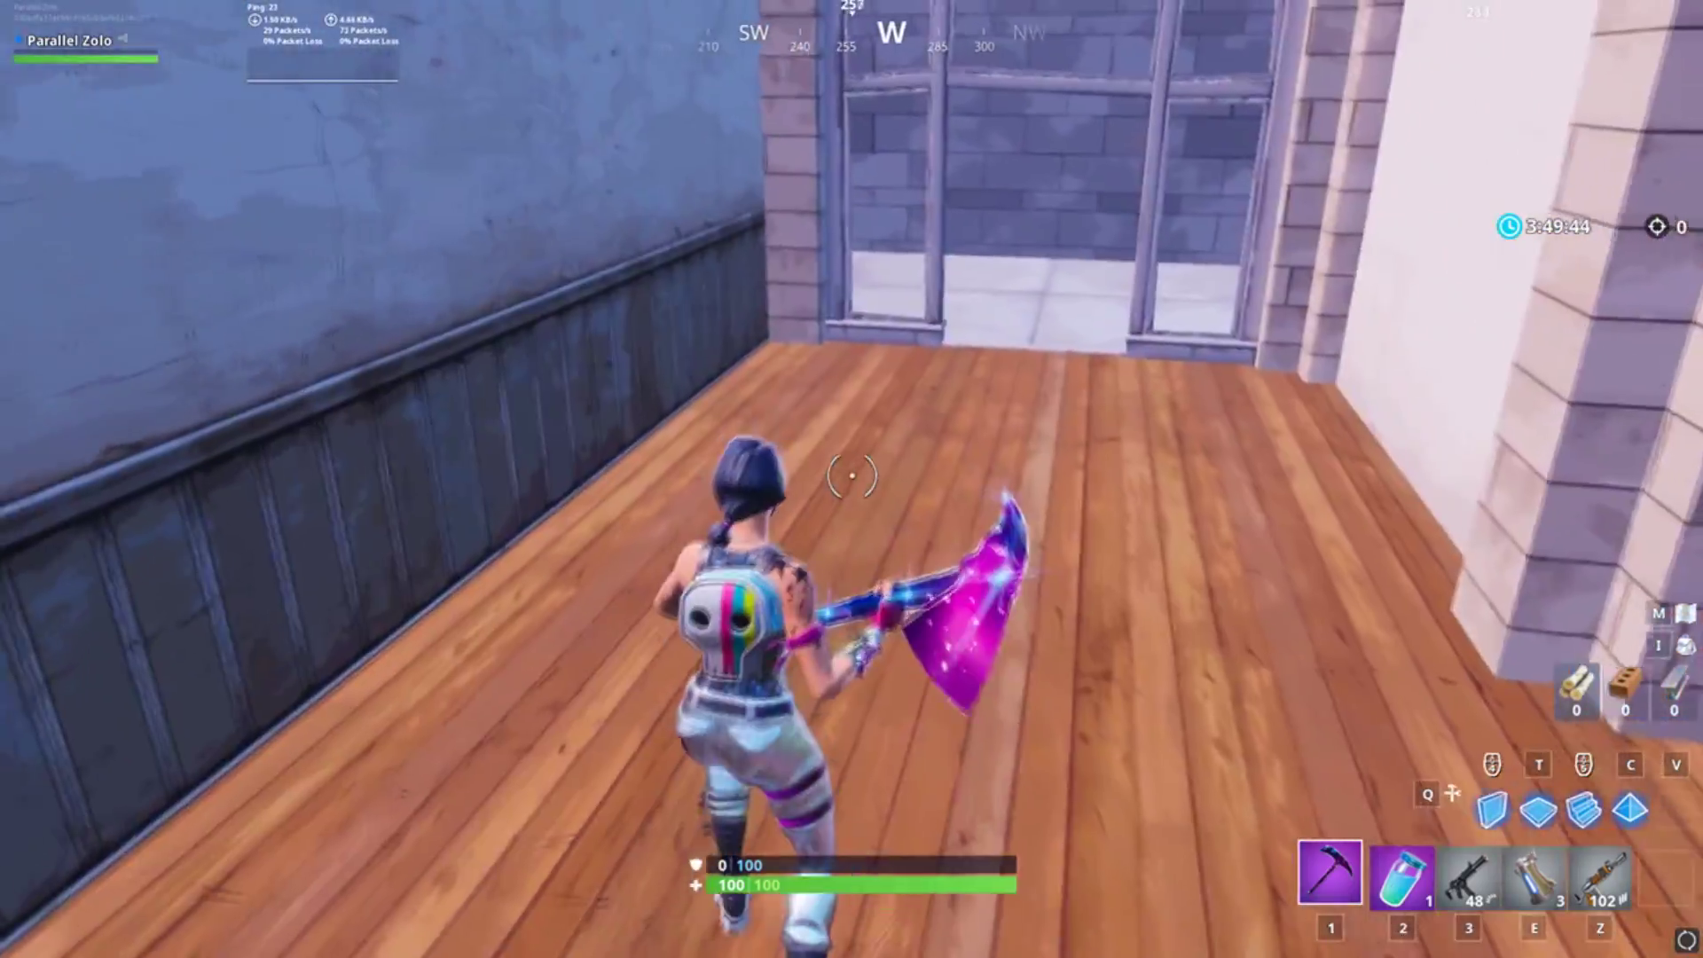
key(w)
key(a)
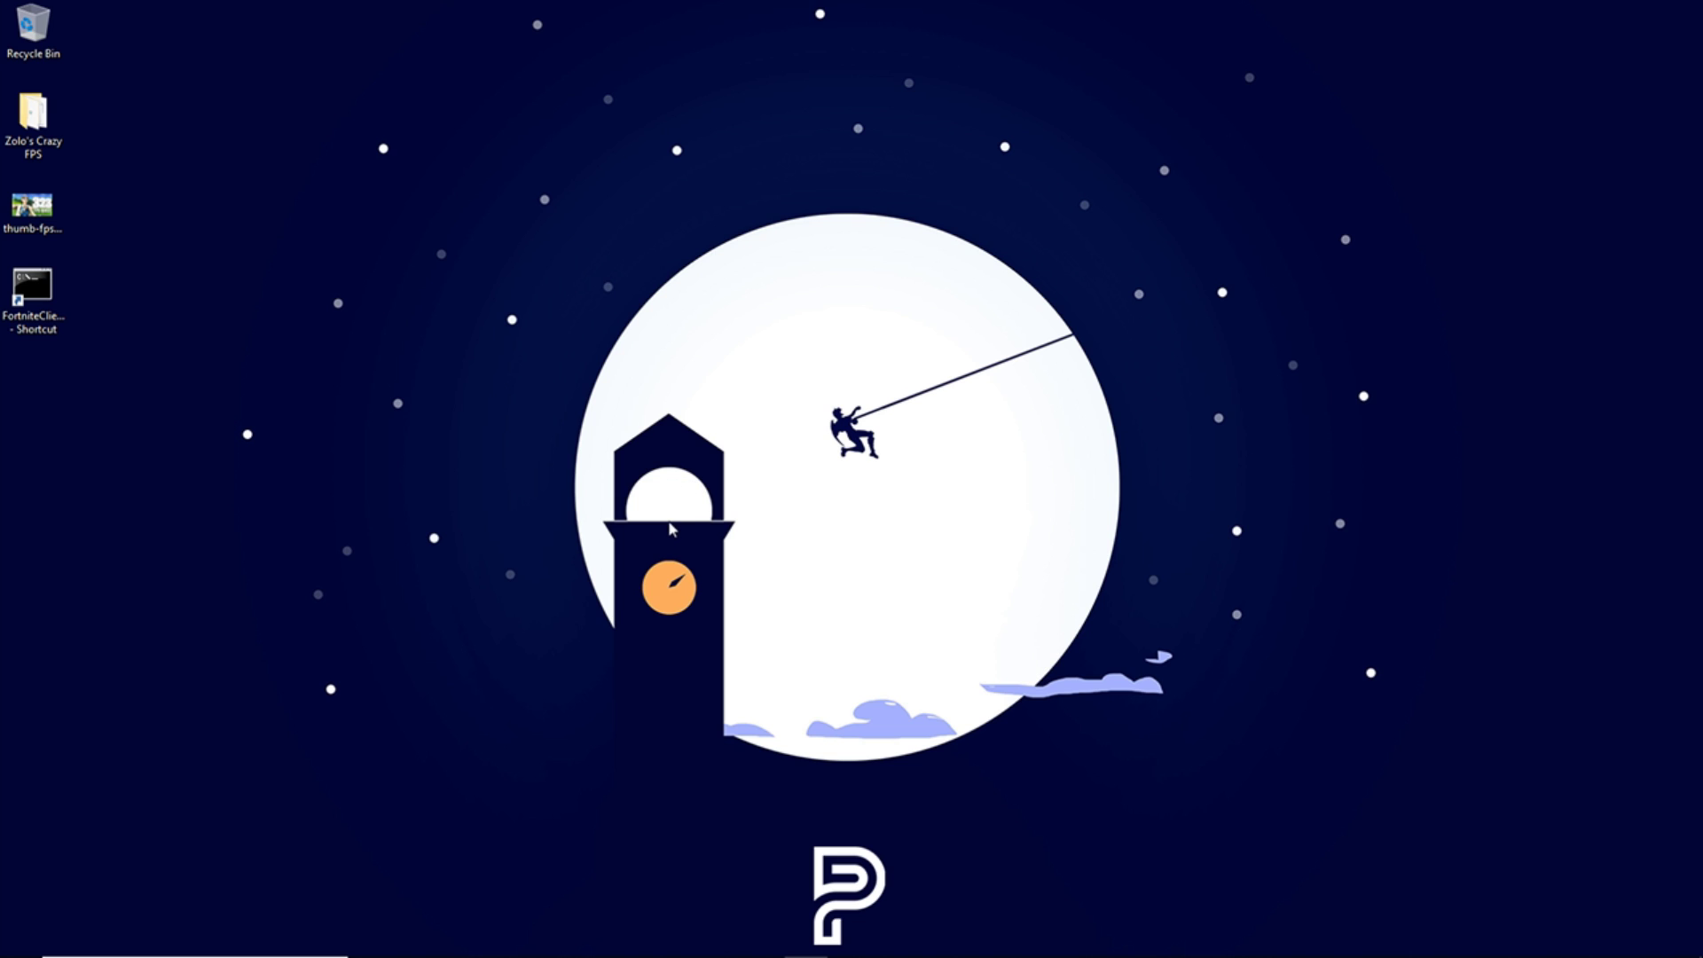
Step: In File Explorer, open the Low folder for the GTX 1050 Ti under Zolo's Crazy FPS > Fortnite Settings > Nvidia FPS Settings
double_click(57, 114)
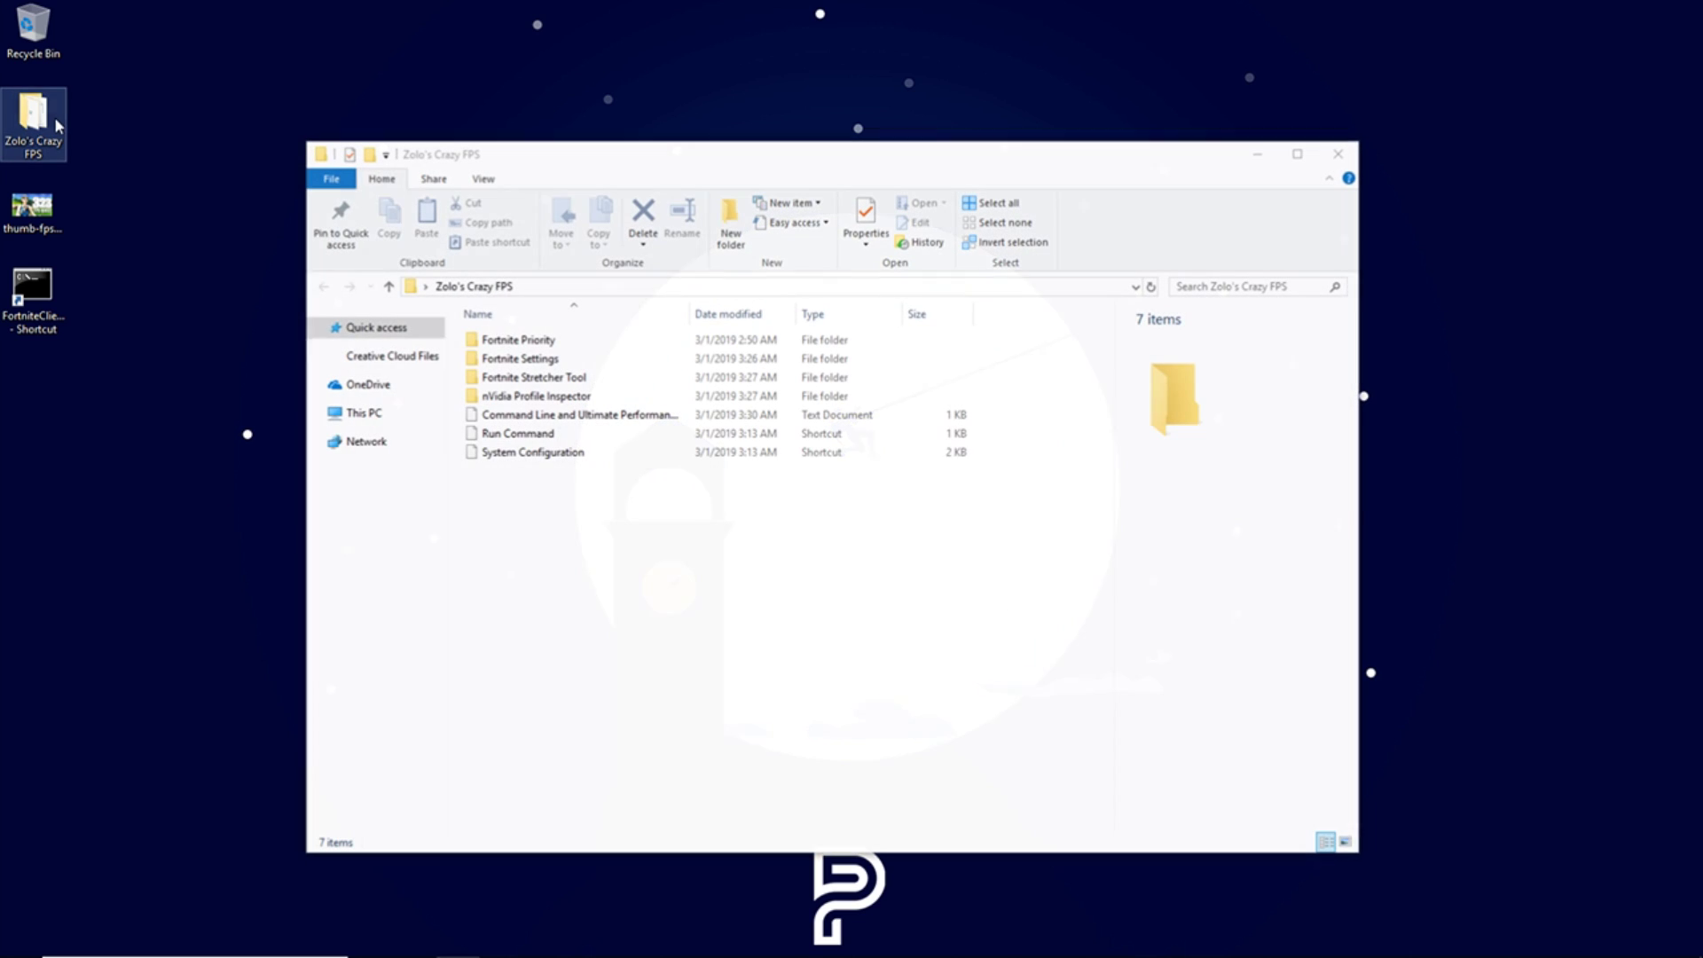
double_click(540, 359)
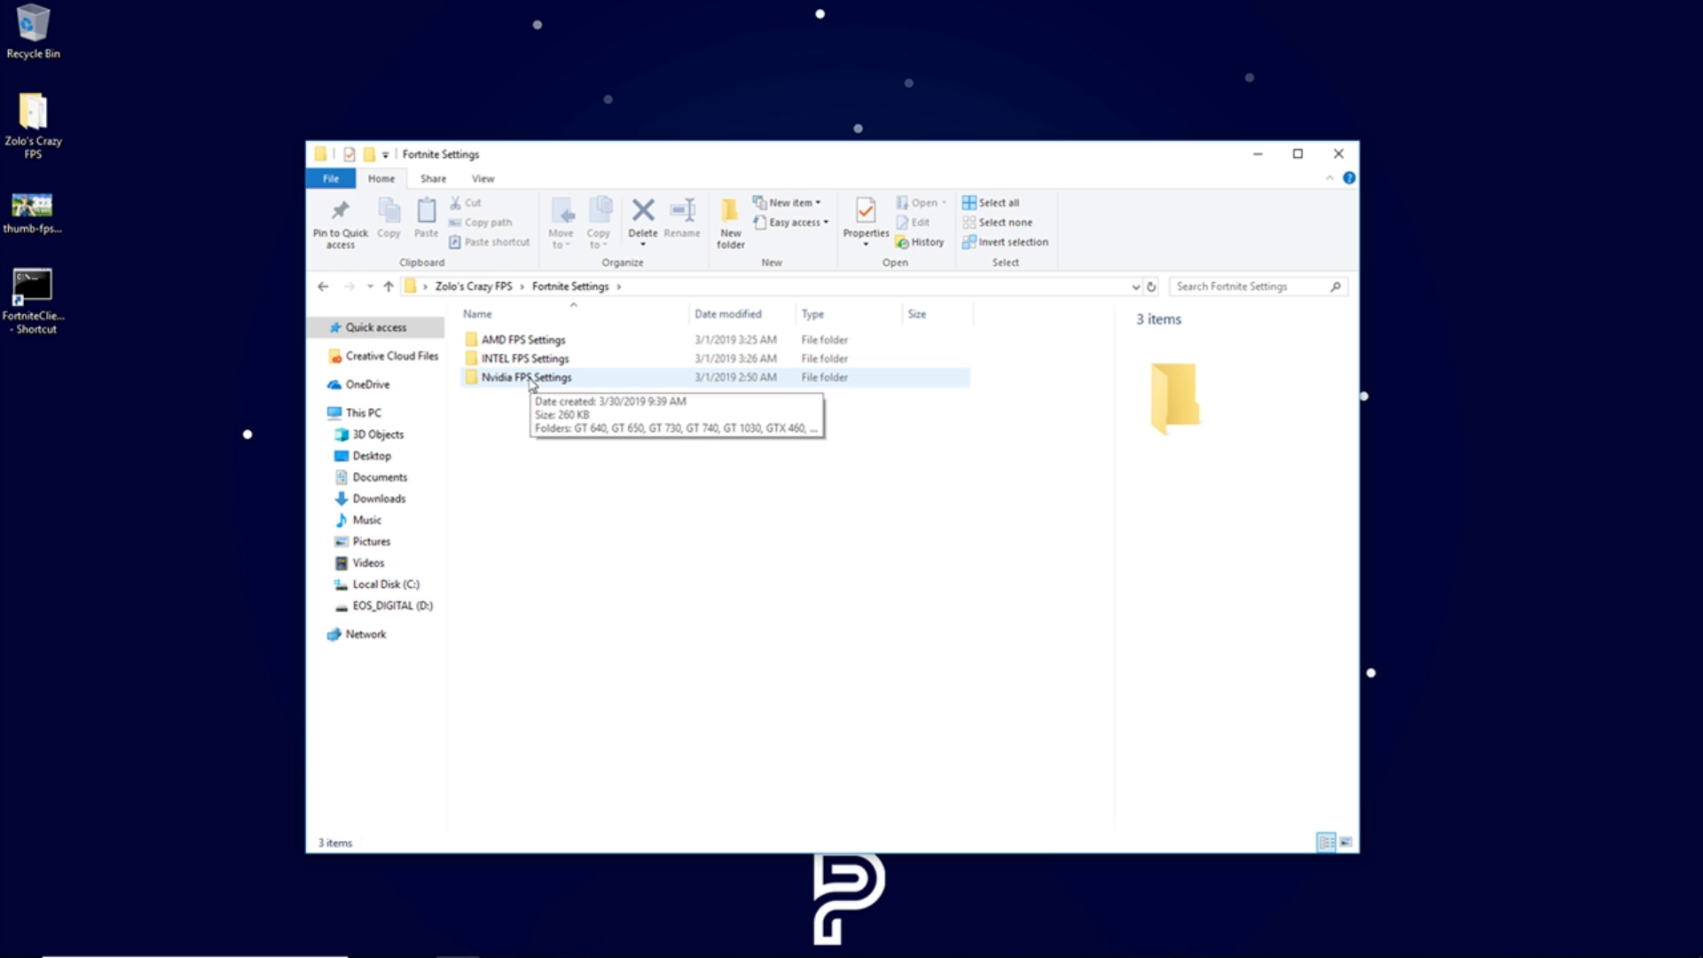
double_click(533, 380)
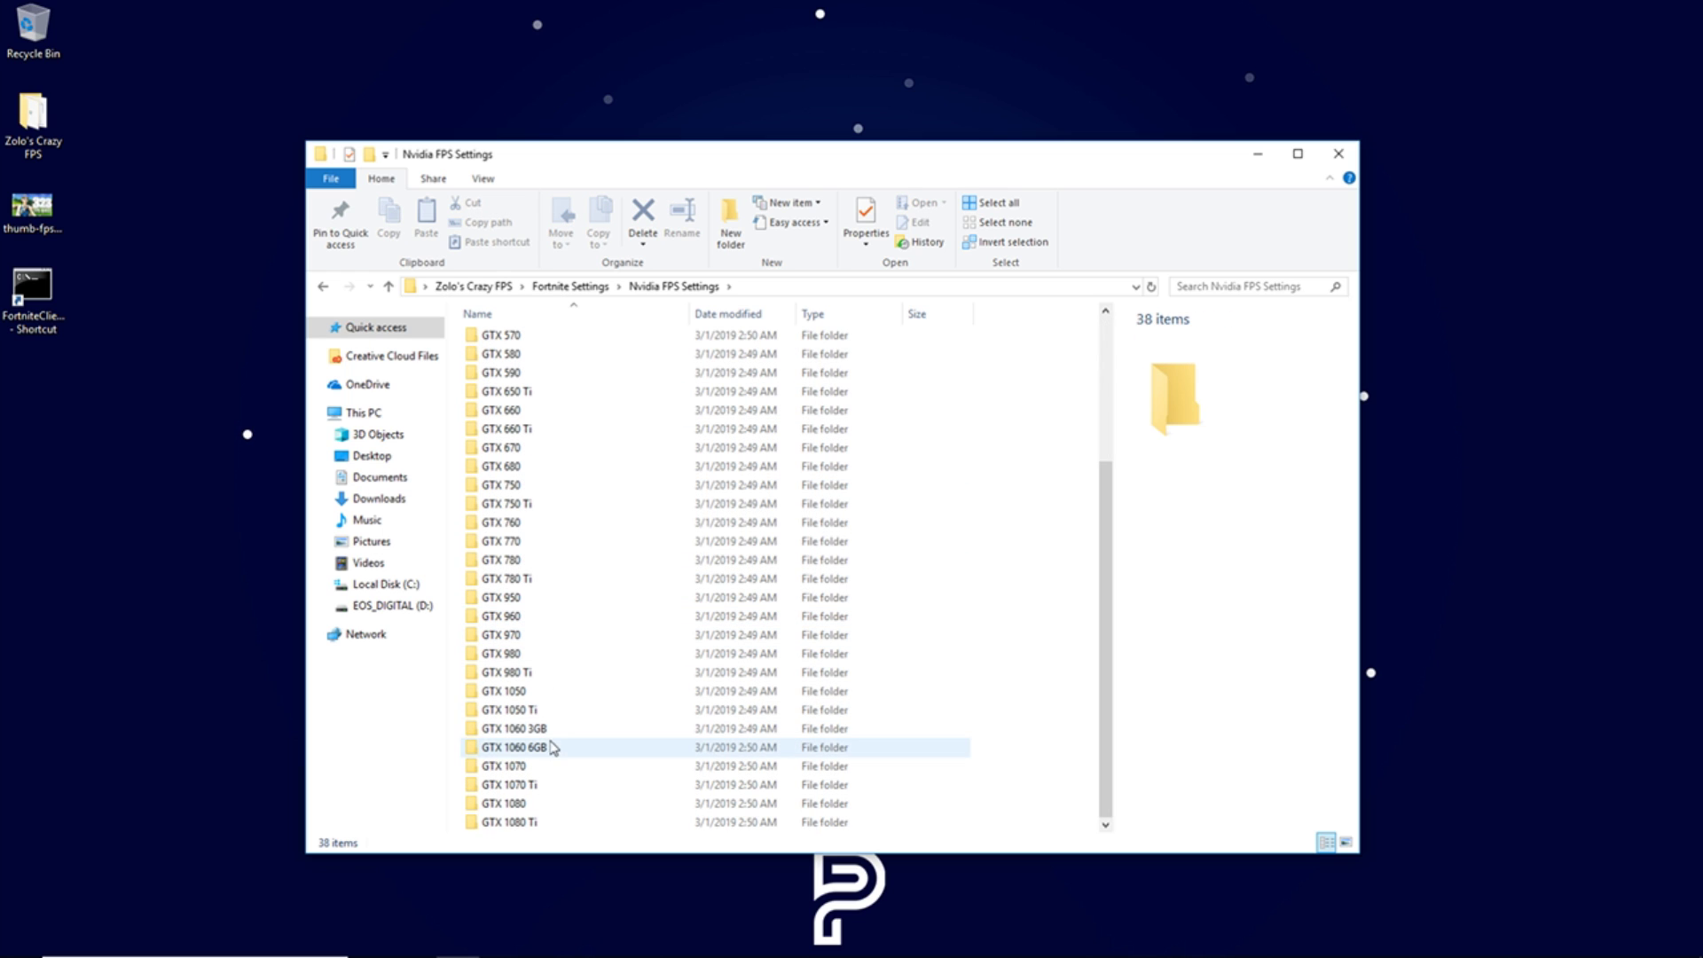
double_click(531, 709)
double_click(471, 360)
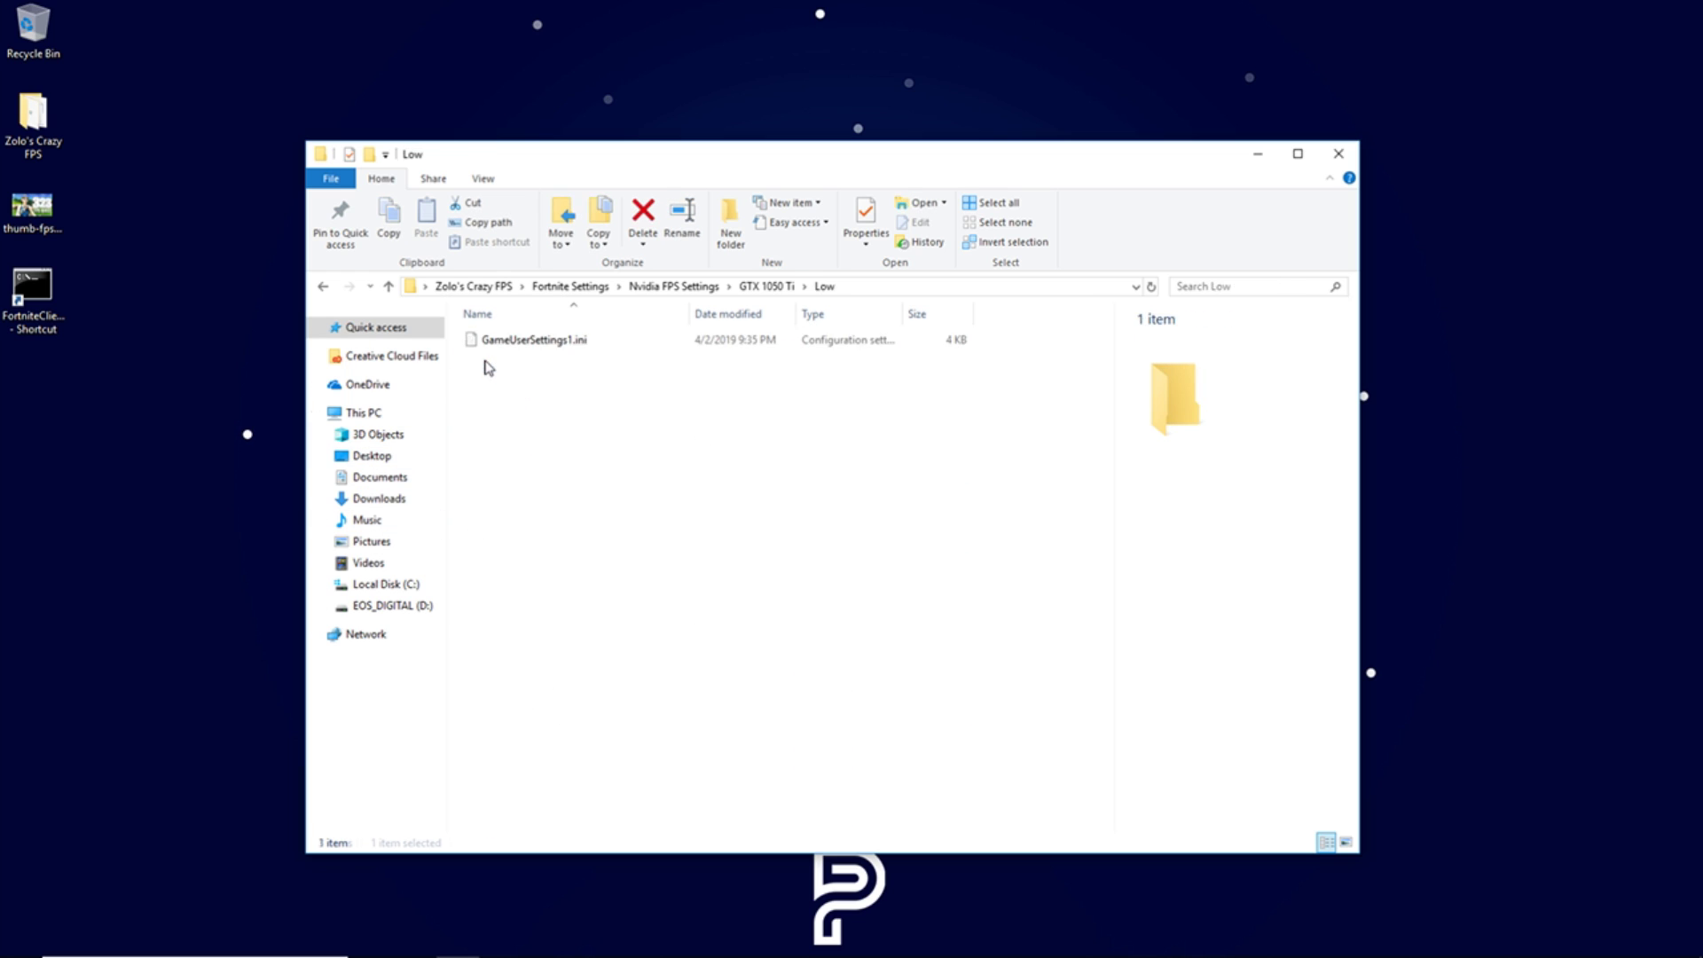
Step: Edit the config file's name in the Low folder, keep it as GameUserSettings1.ini, and close the folder window
click(532, 343)
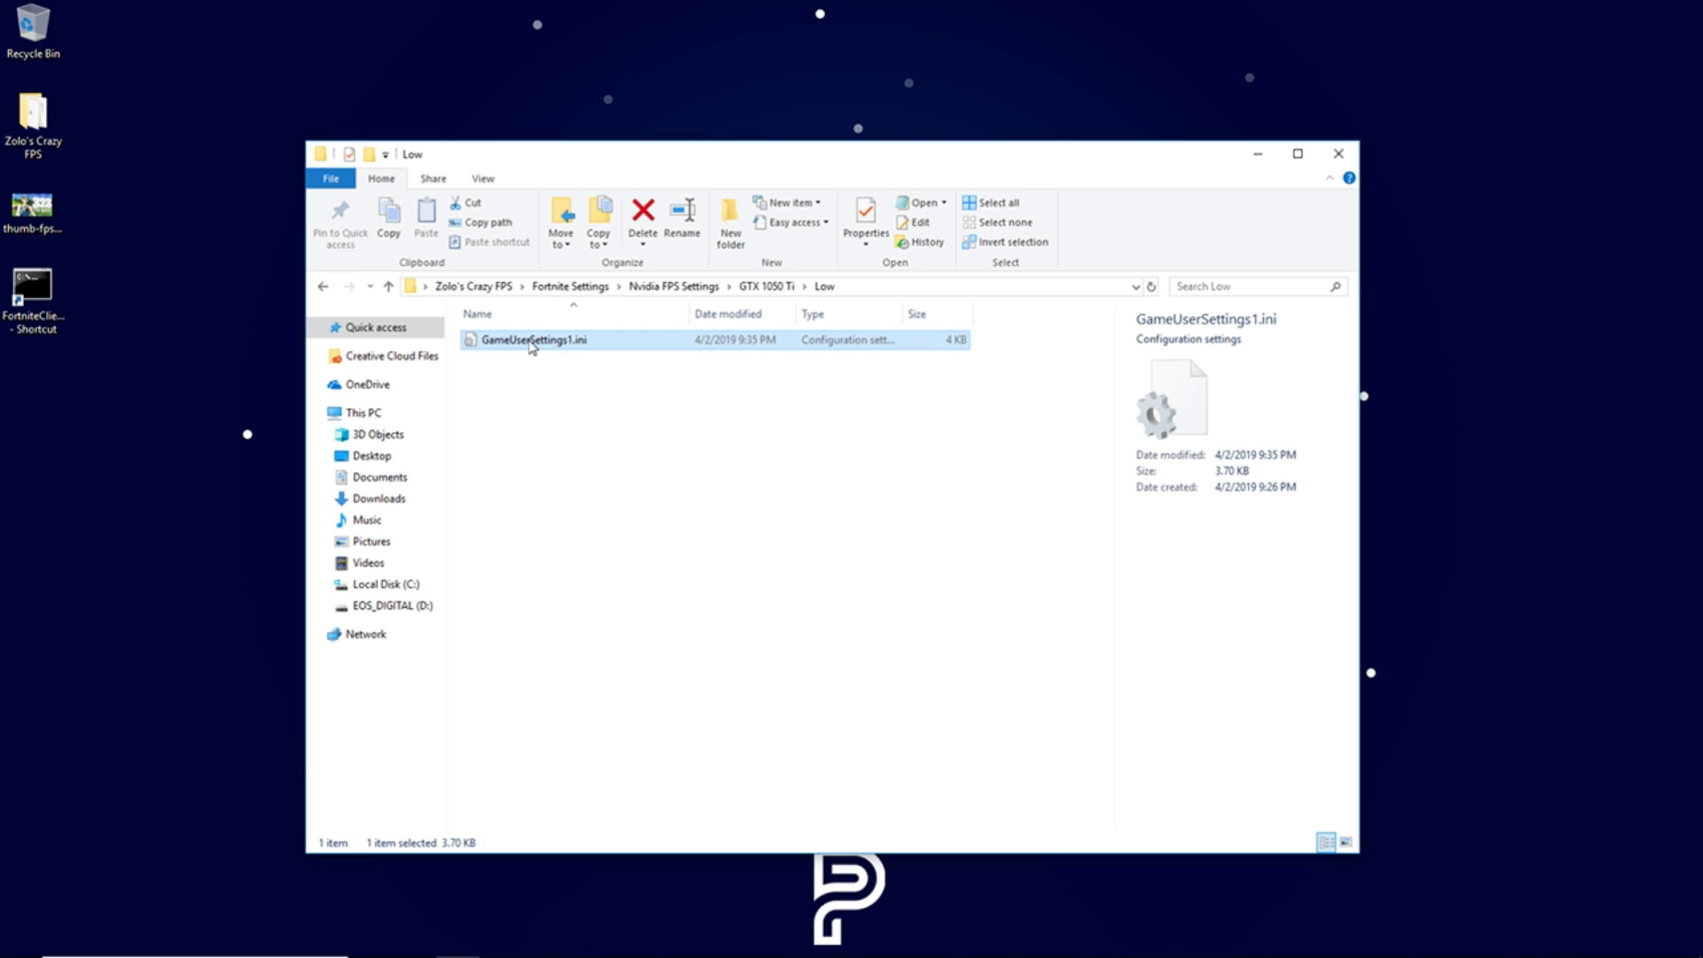
right_click(532, 343)
click(581, 789)
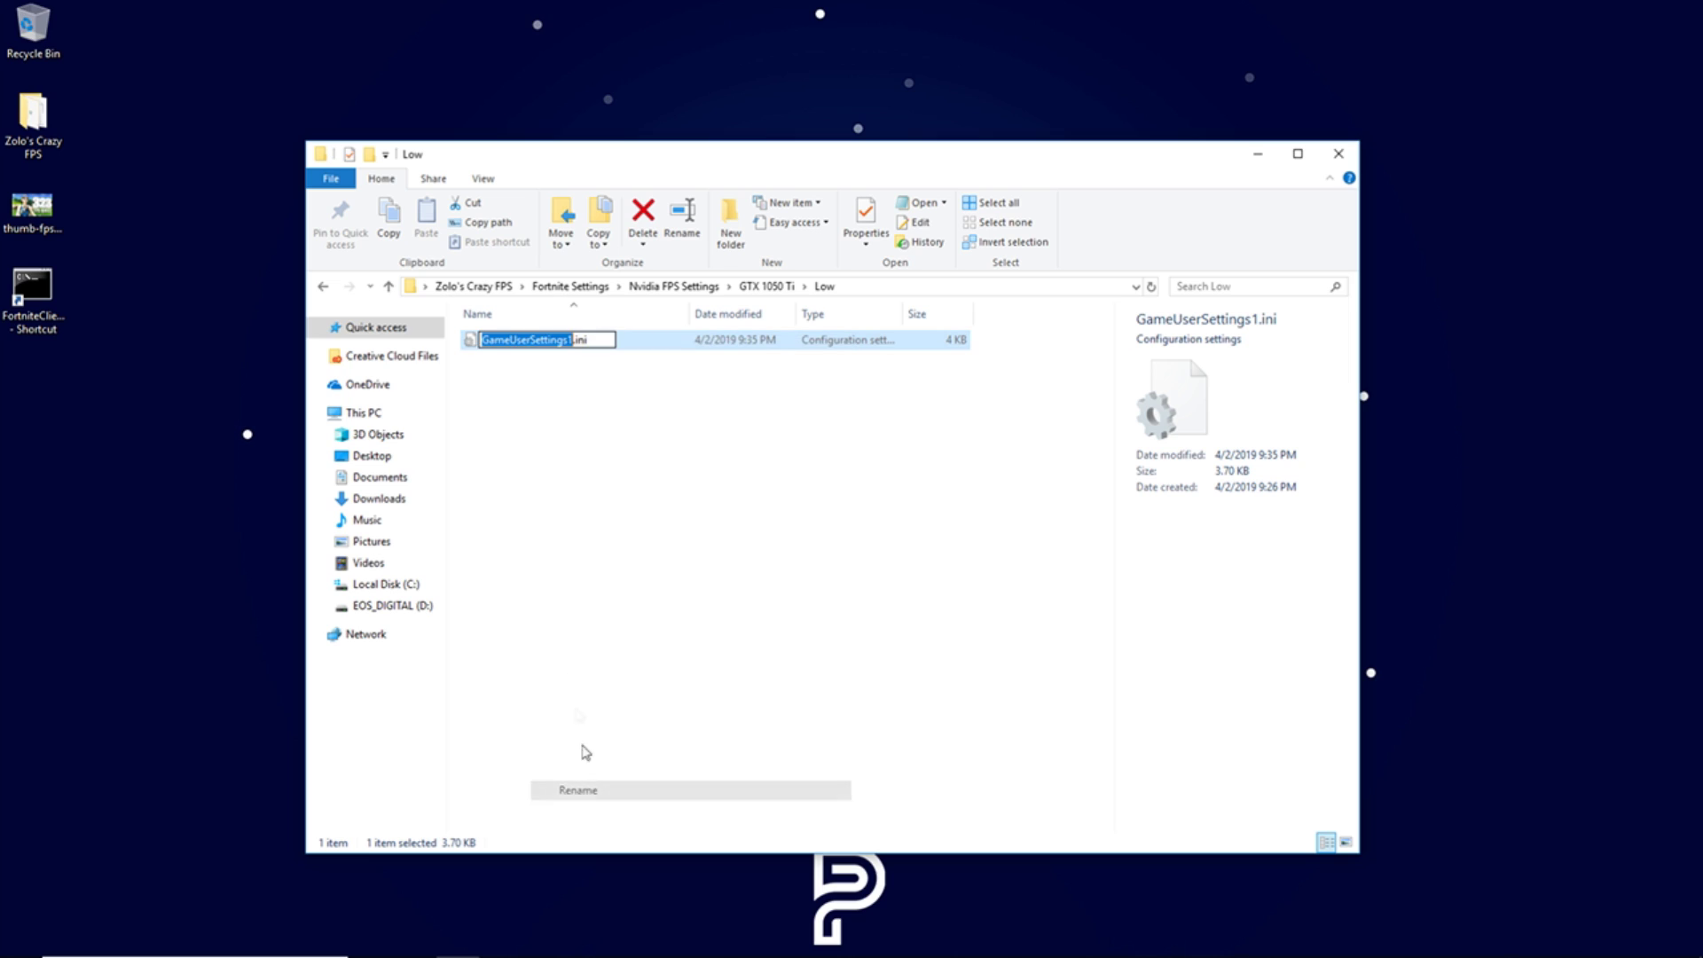
click(572, 339)
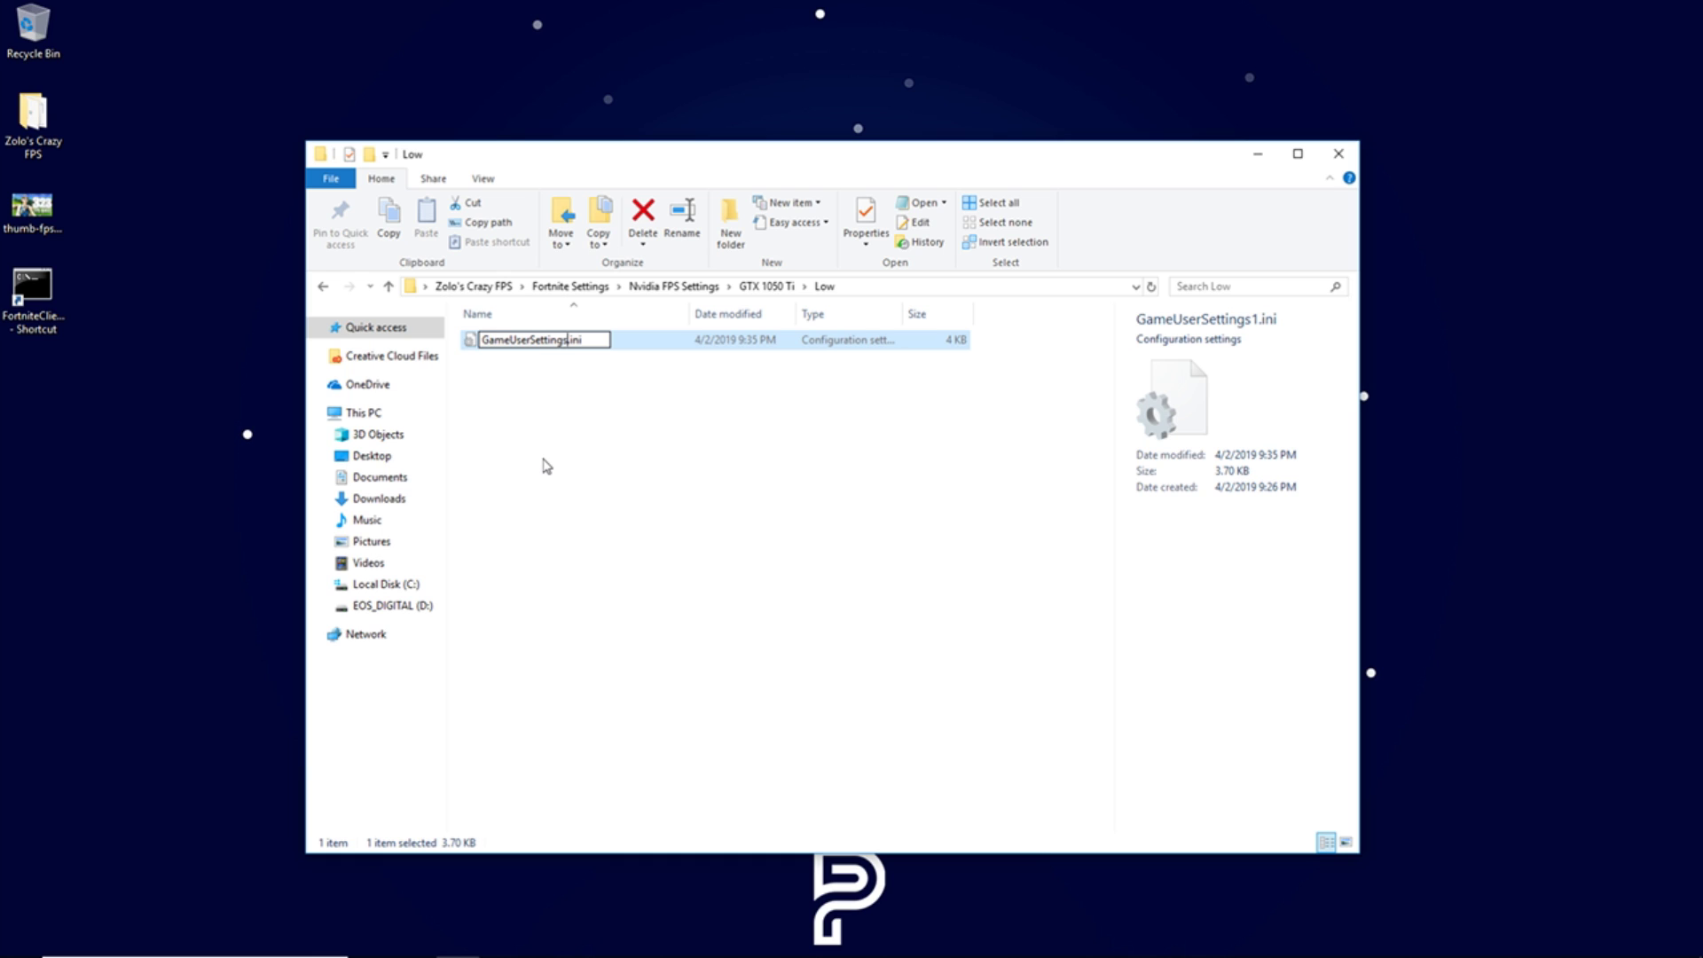
text(1)
key(Return)
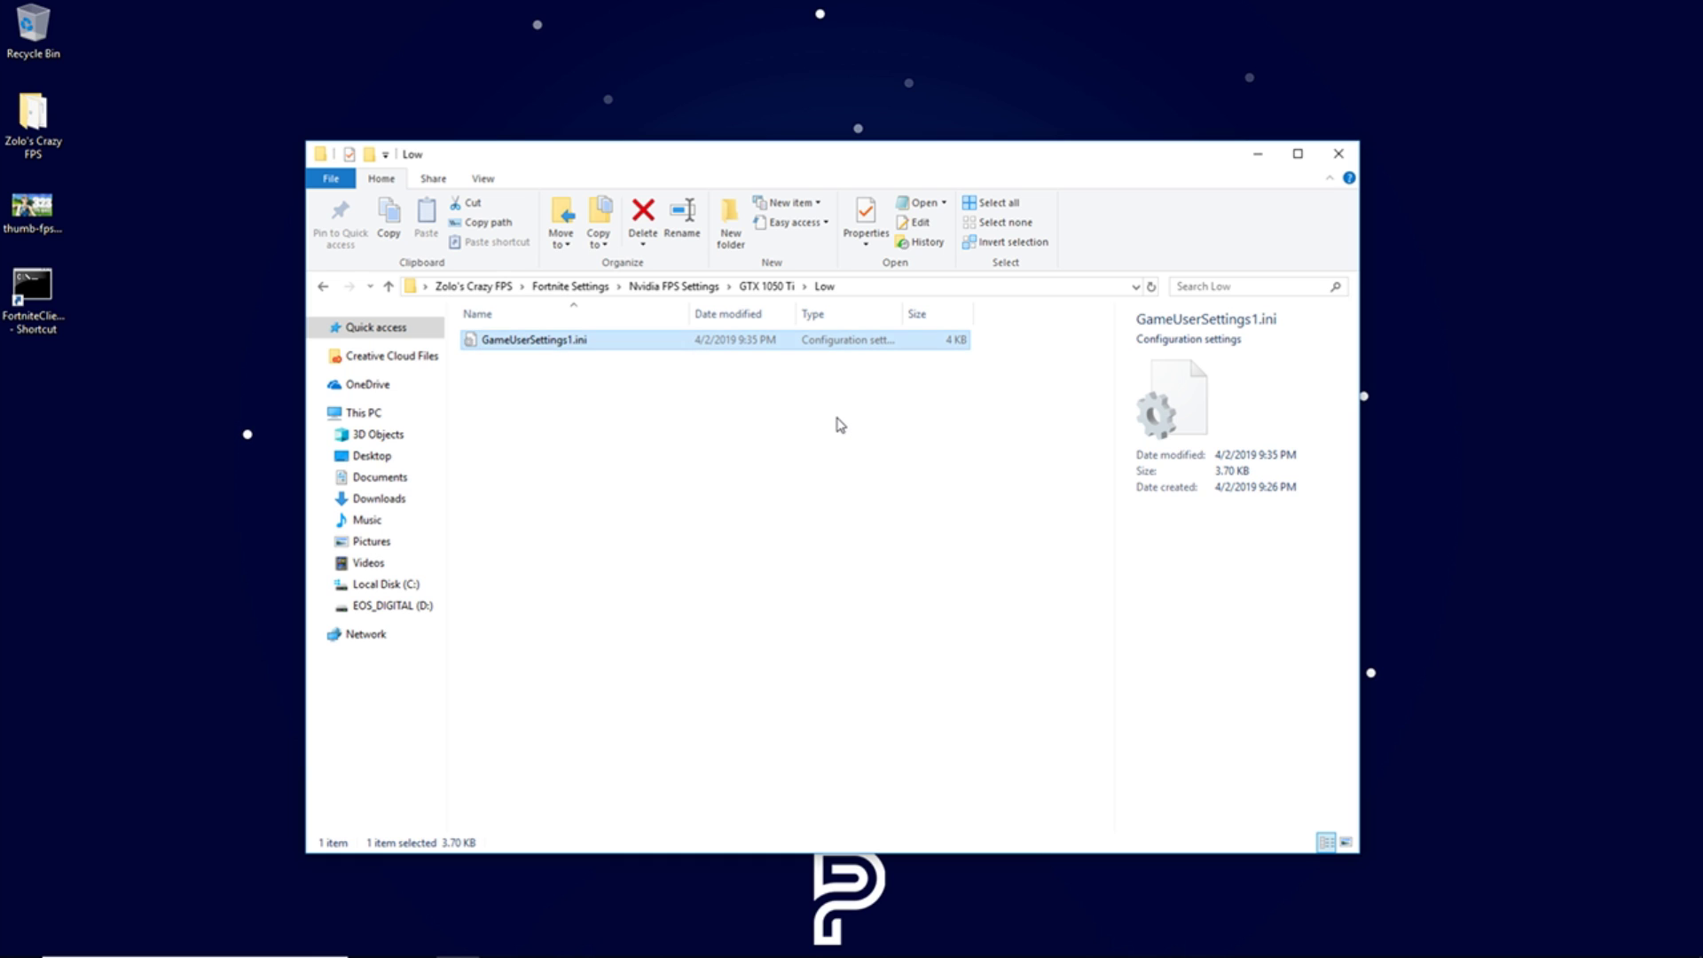
click(1338, 153)
Step: Search Windows for "edit power plan", review the available plans in Power Options, and close the window
mouse_move(202, 947)
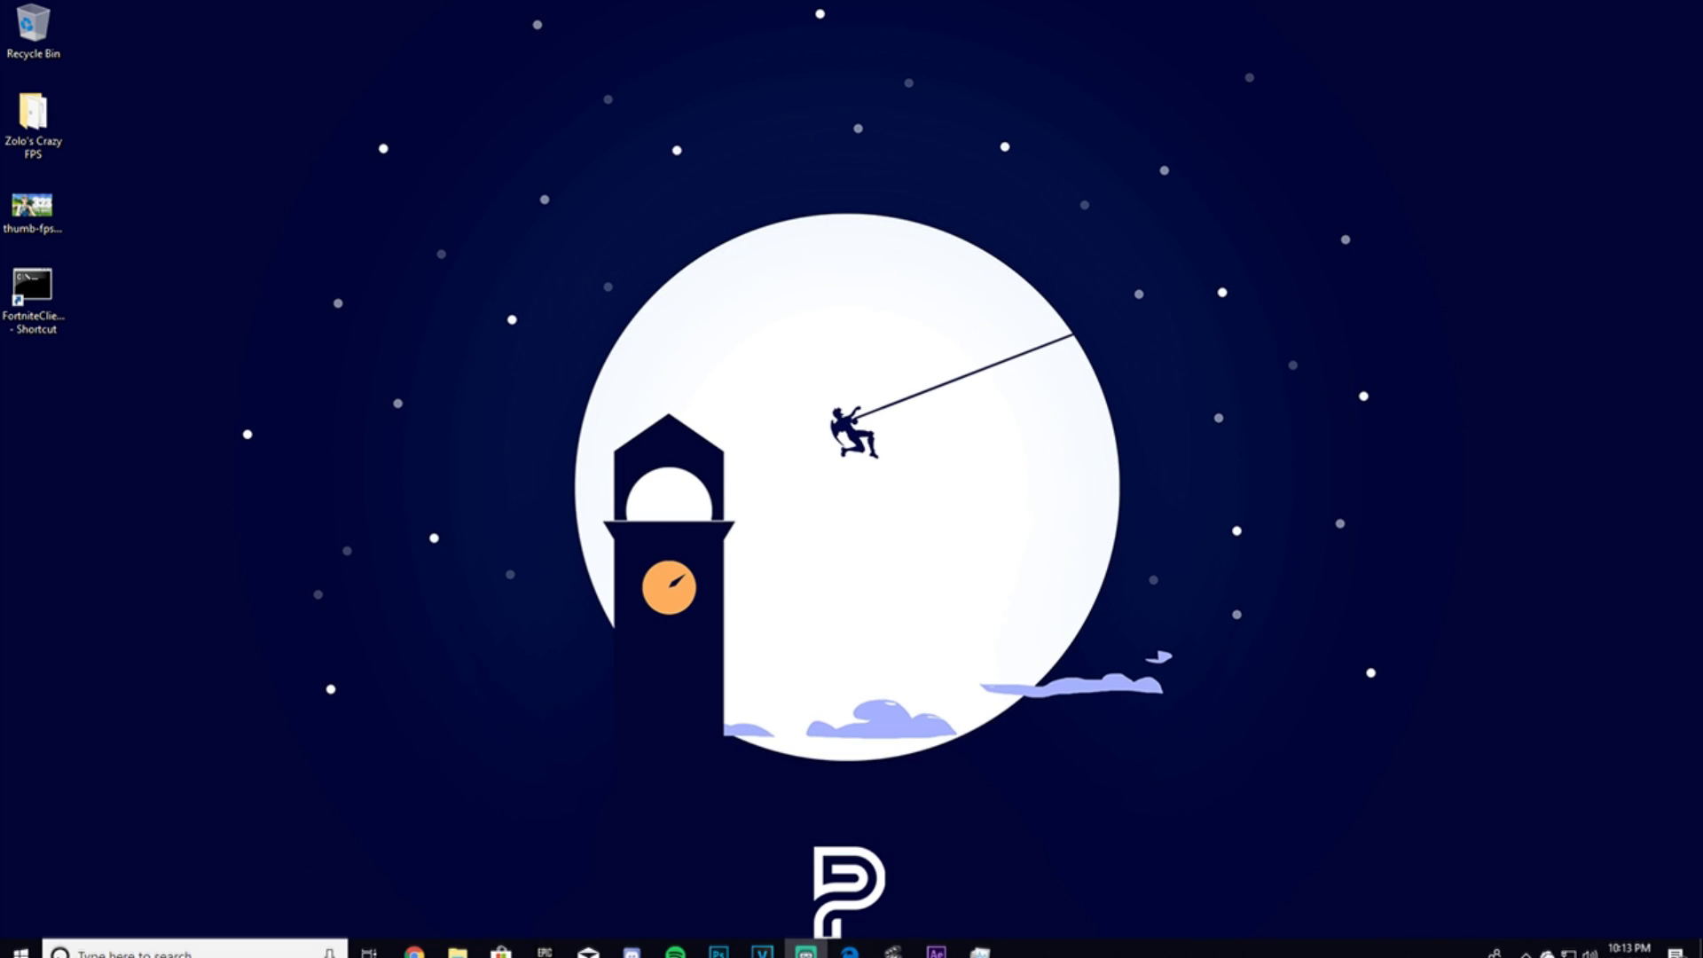
click(202, 947)
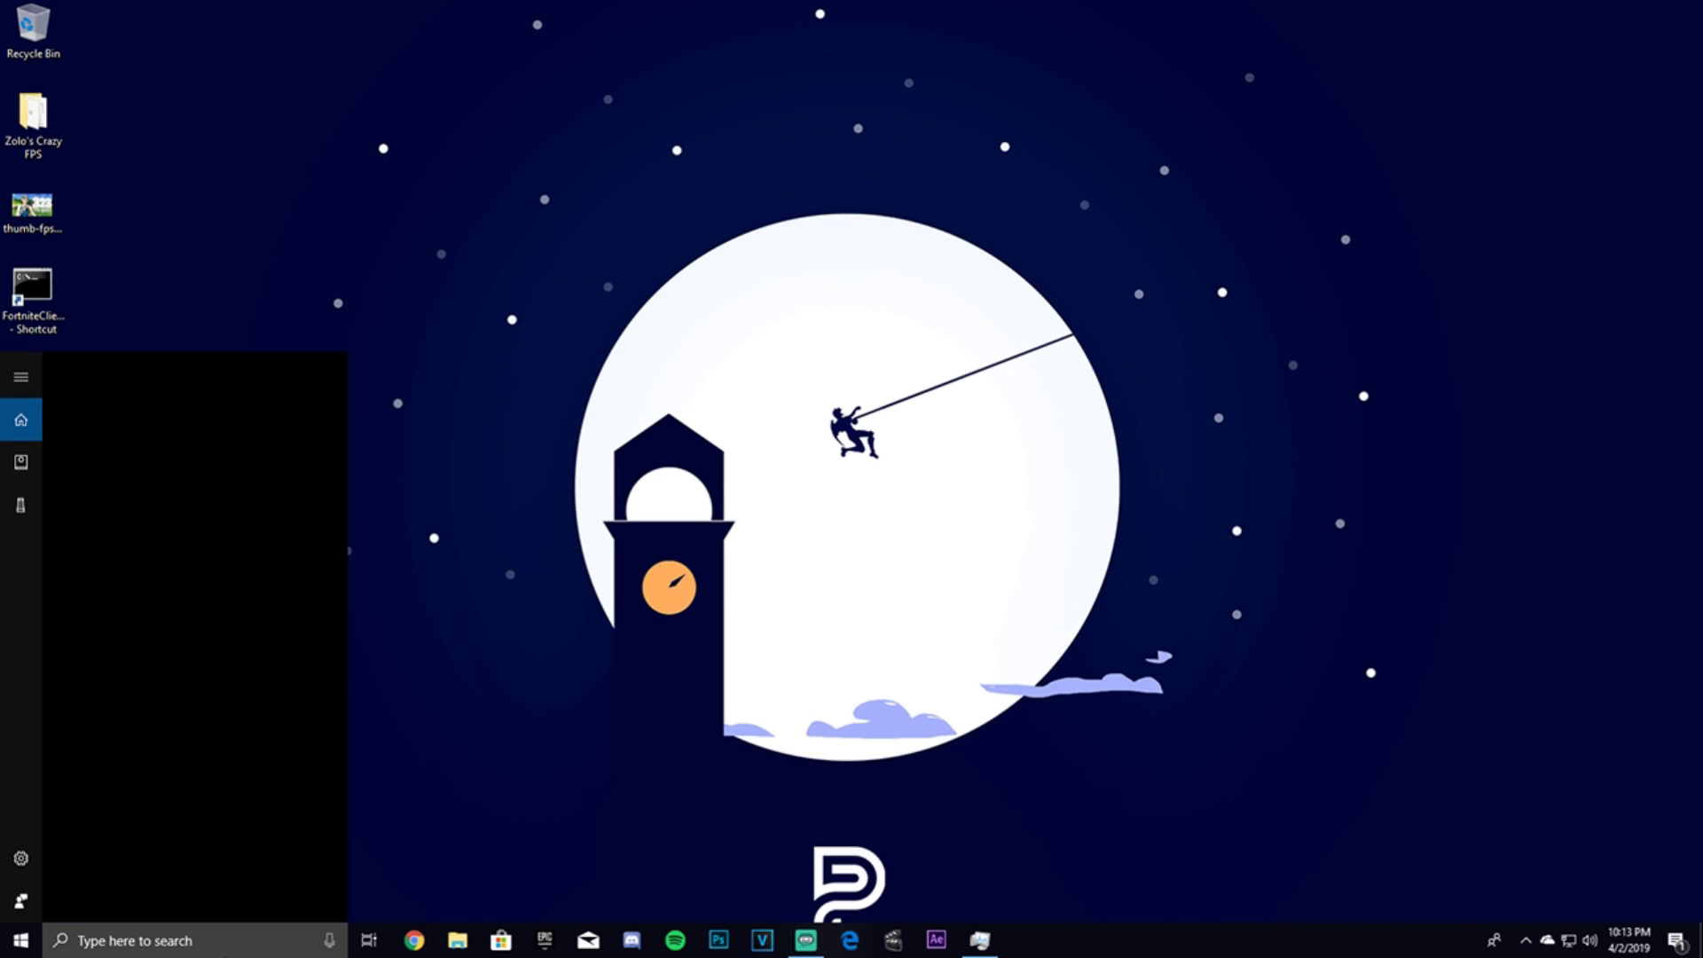
text(e)
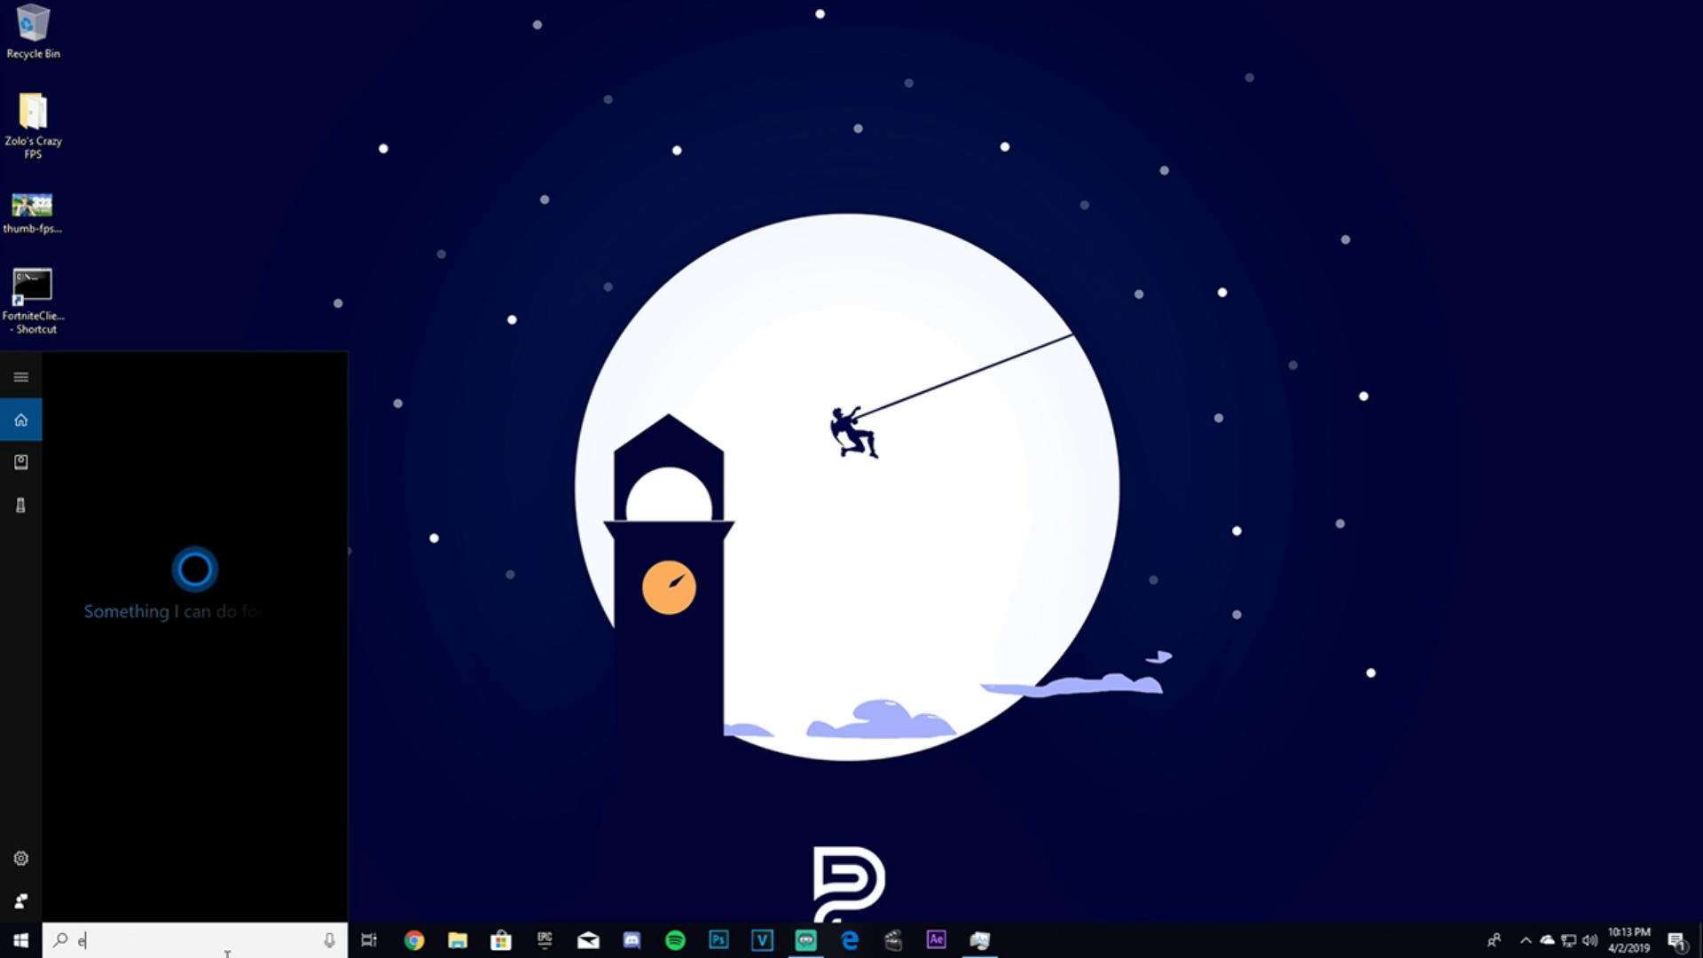
text(dit power plan)
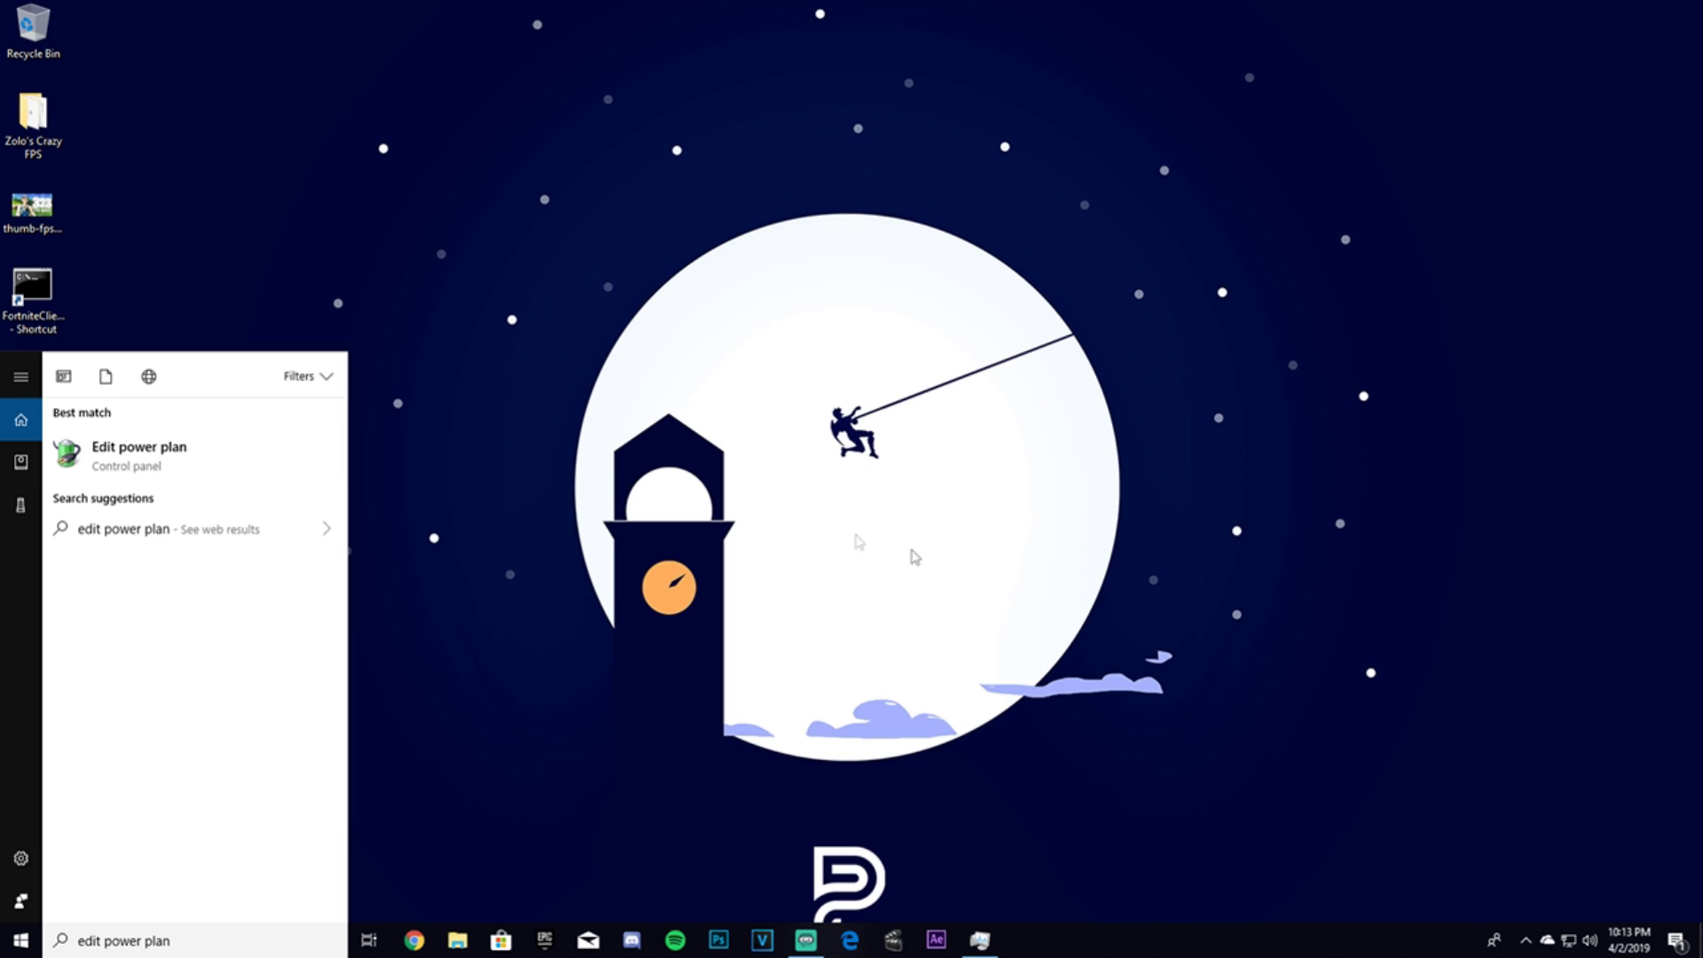
key(Return)
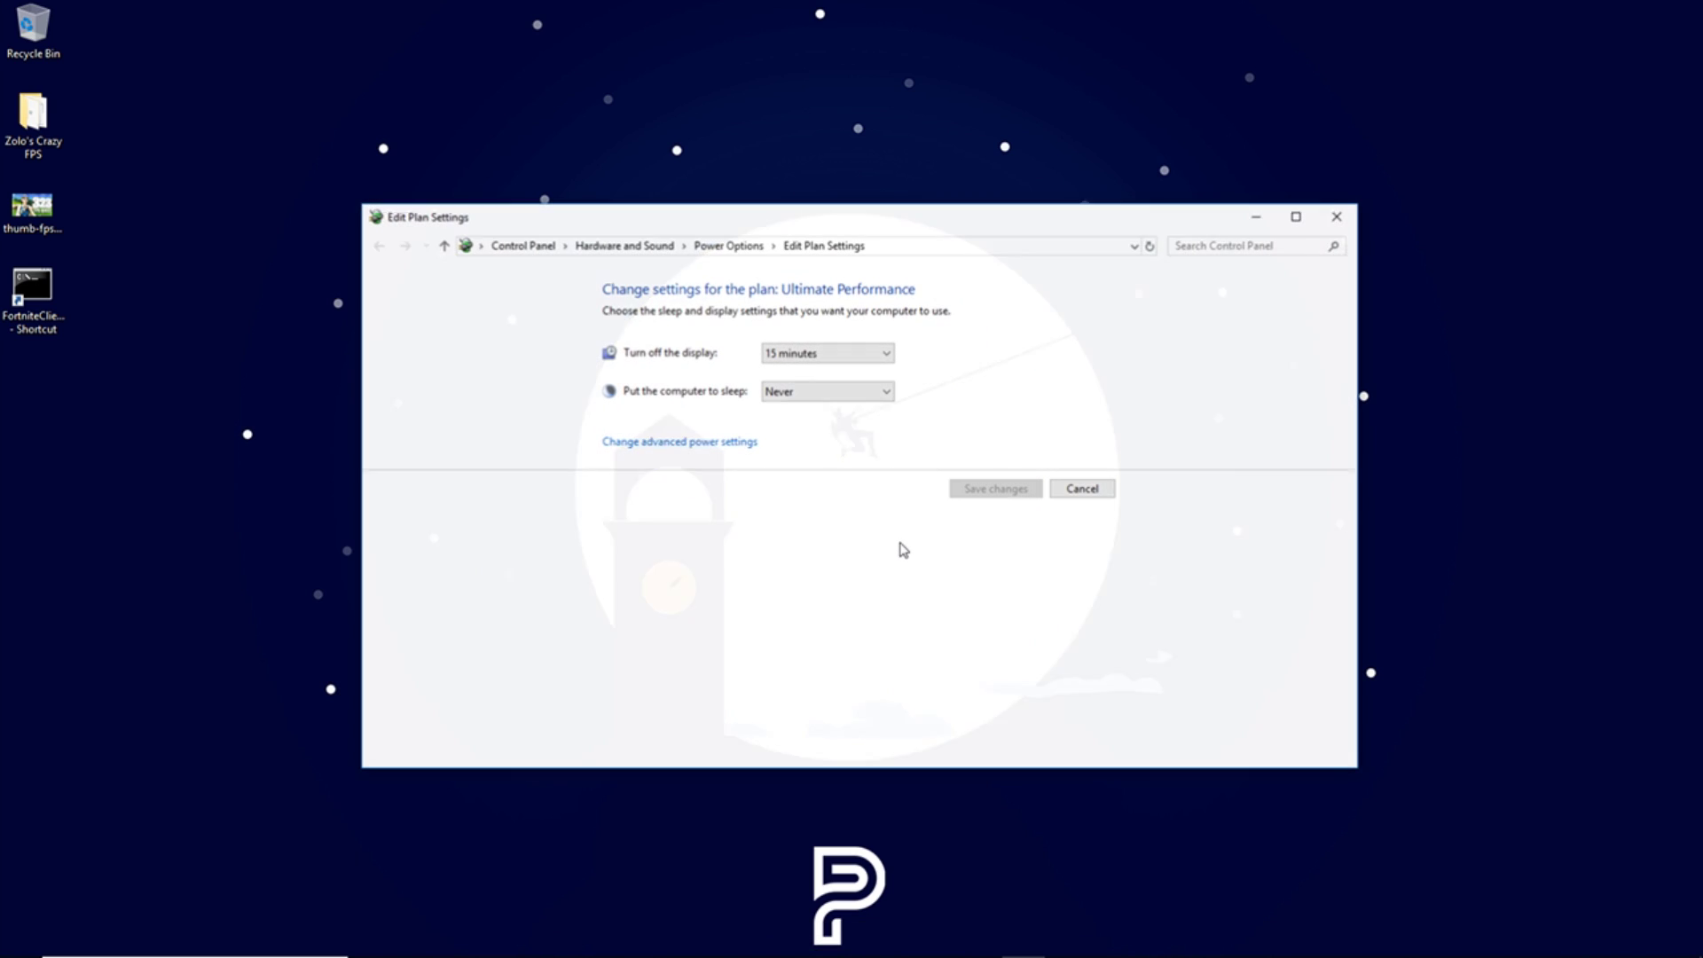
click(714, 246)
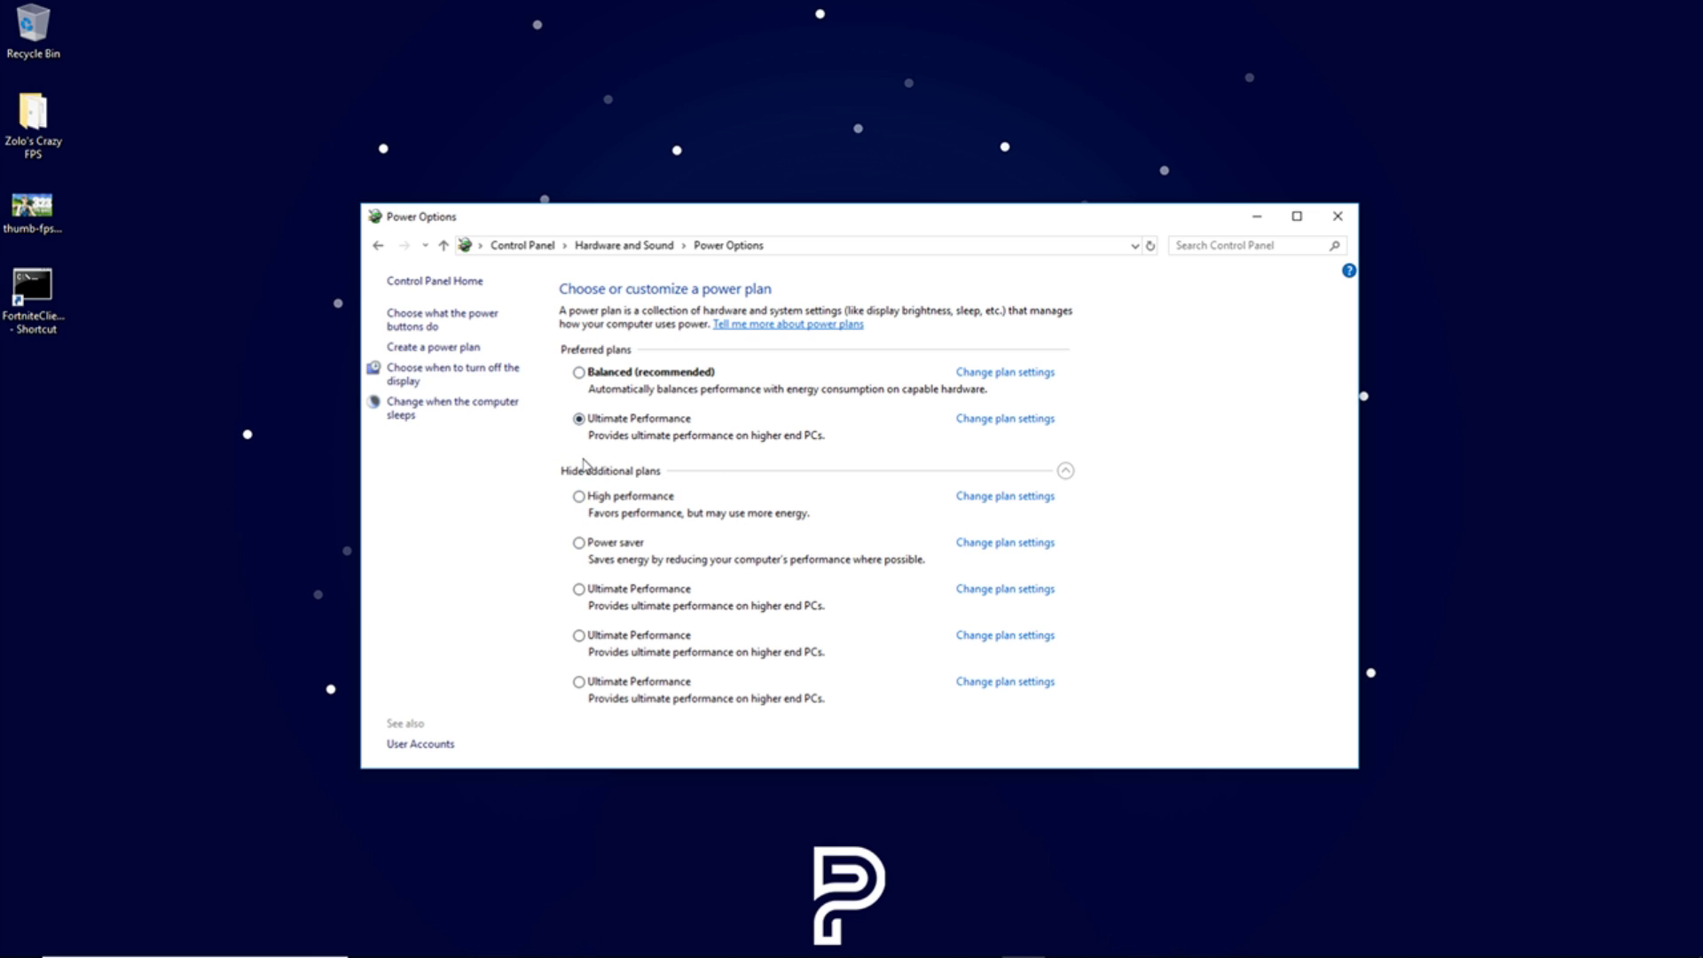
click(1338, 217)
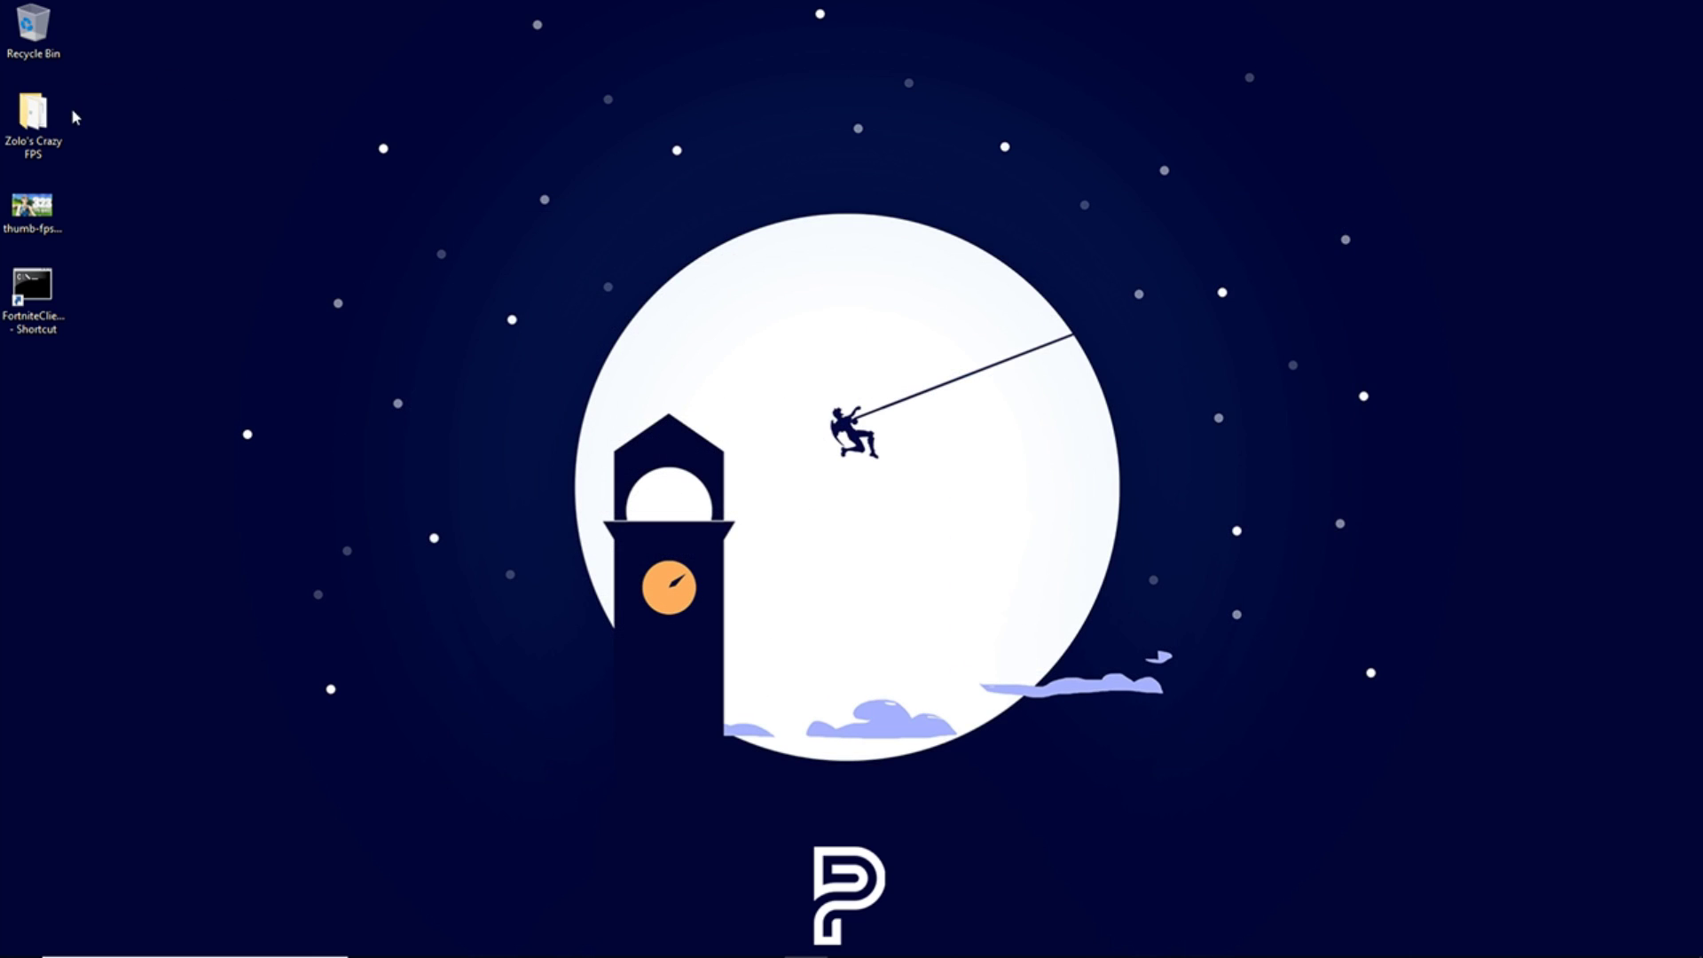
Step: Launch nvidiaProfileInspector.exe from the nVidia Profile Inspector folder inside Zolo's Crazy FPS
click(36, 122)
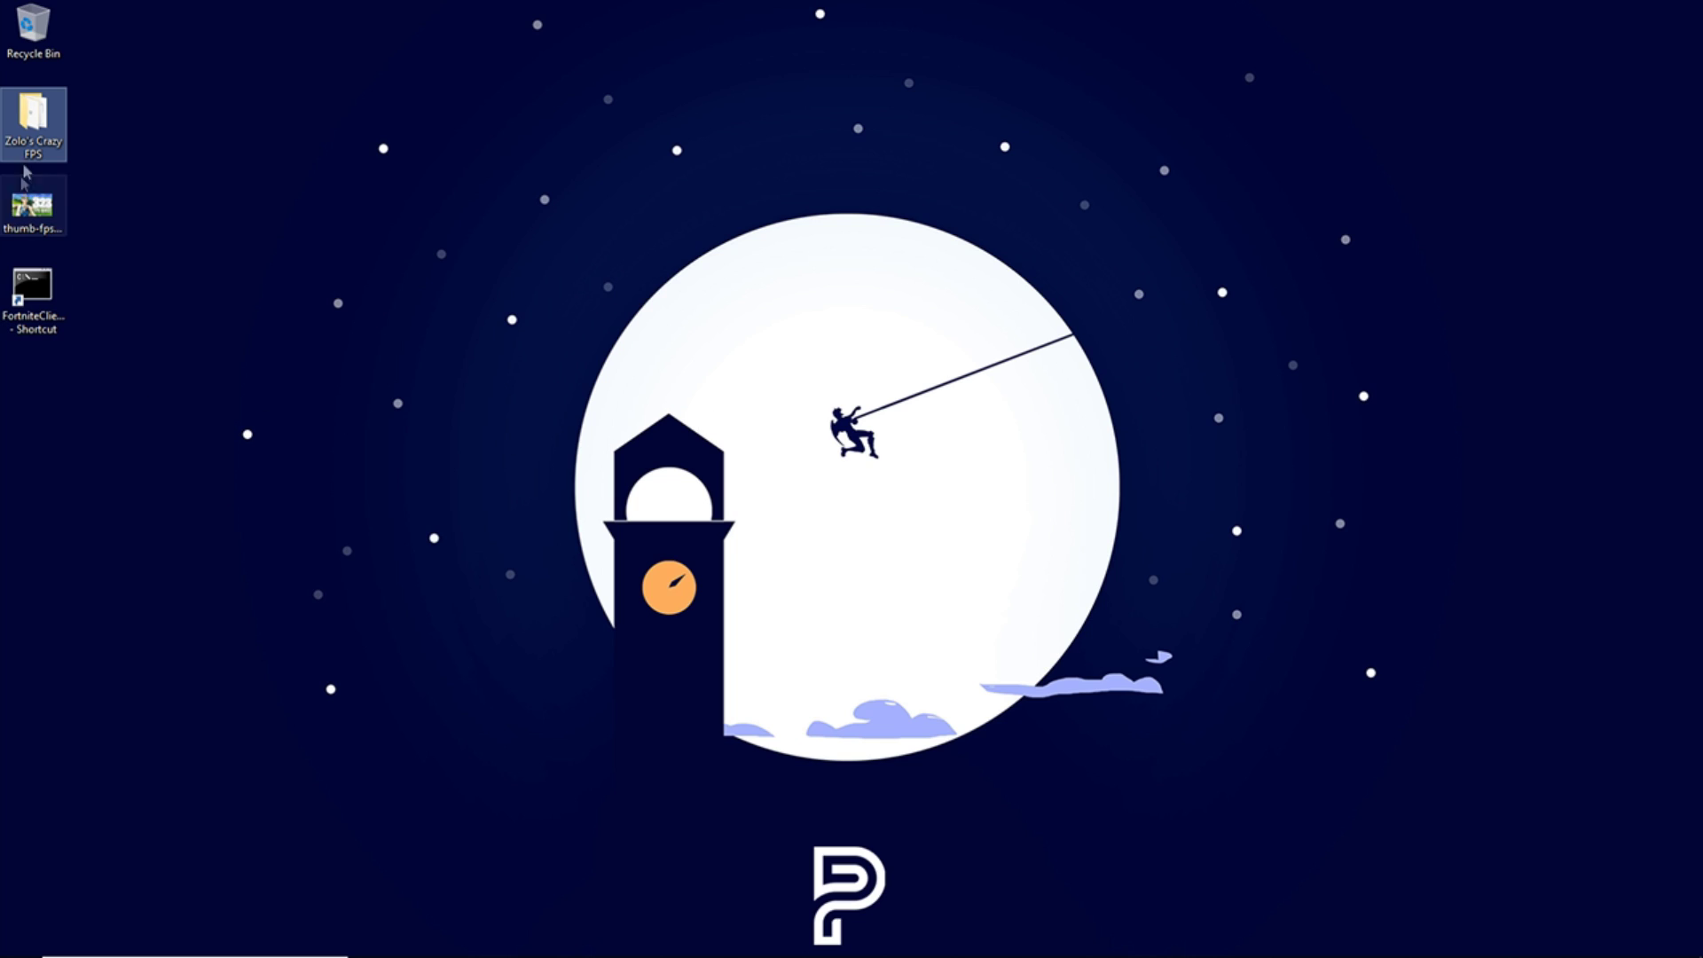
double_click(36, 140)
double_click(513, 396)
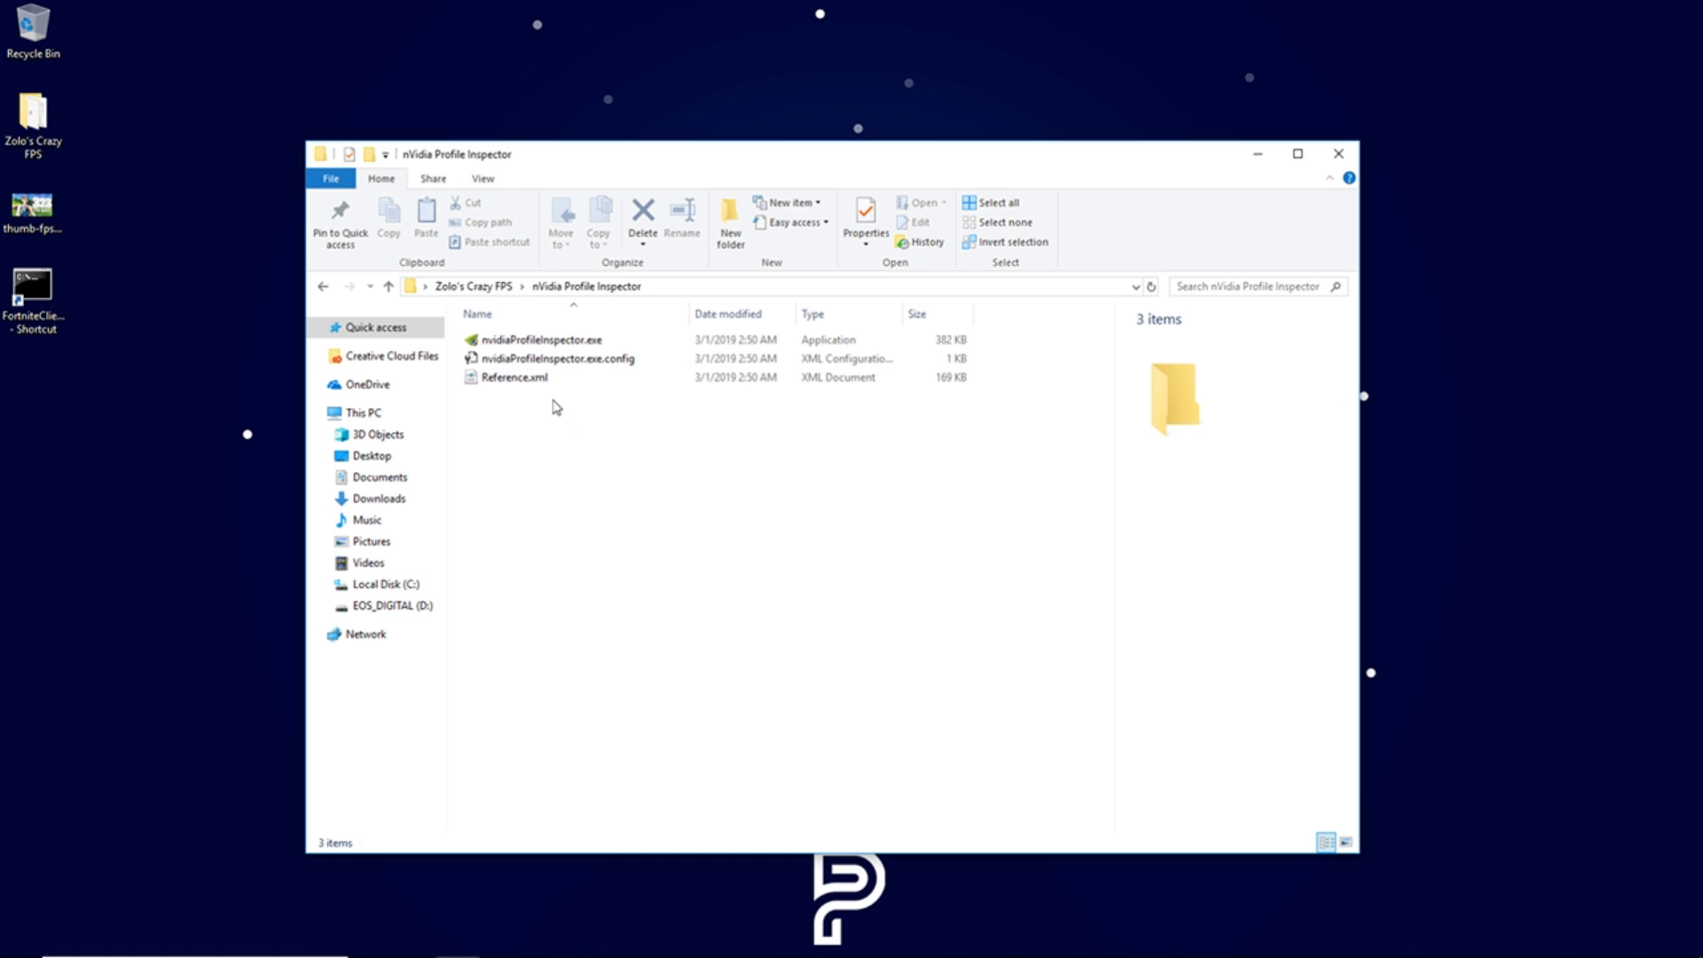
click(521, 344)
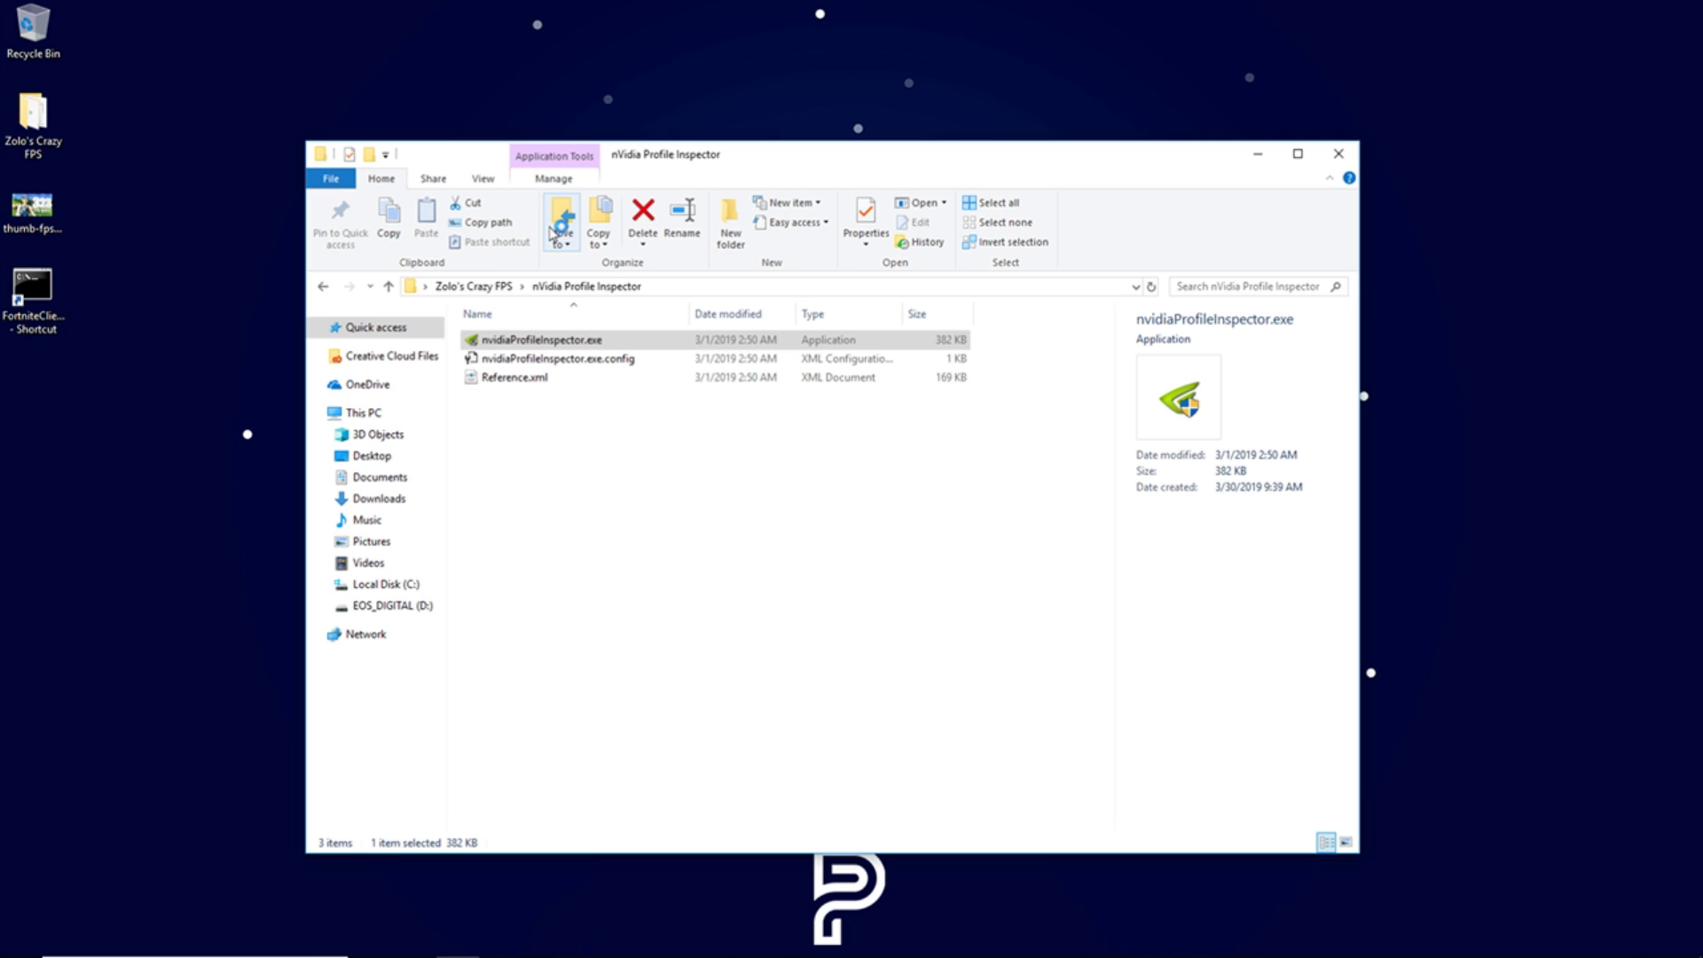
key(Return)
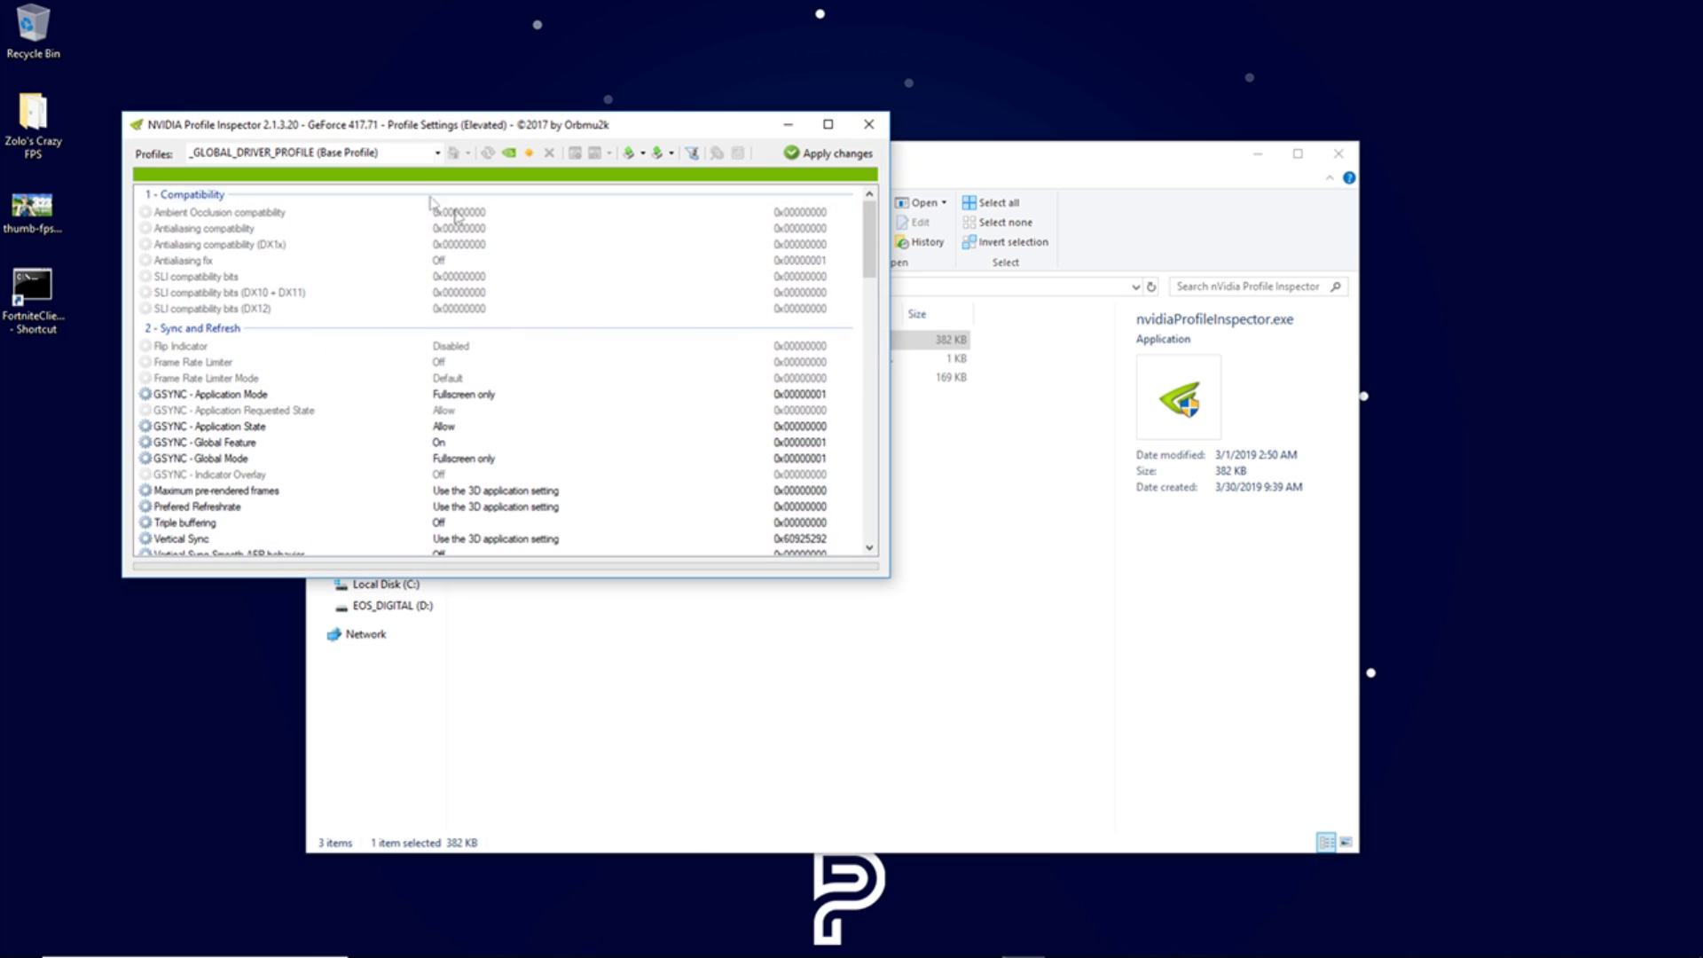
Step: Maximize NVIDIA Profile Inspector, load the Fortnite profile, and set its Frame Rate Limiter Mode to Default
click(828, 124)
click(288, 27)
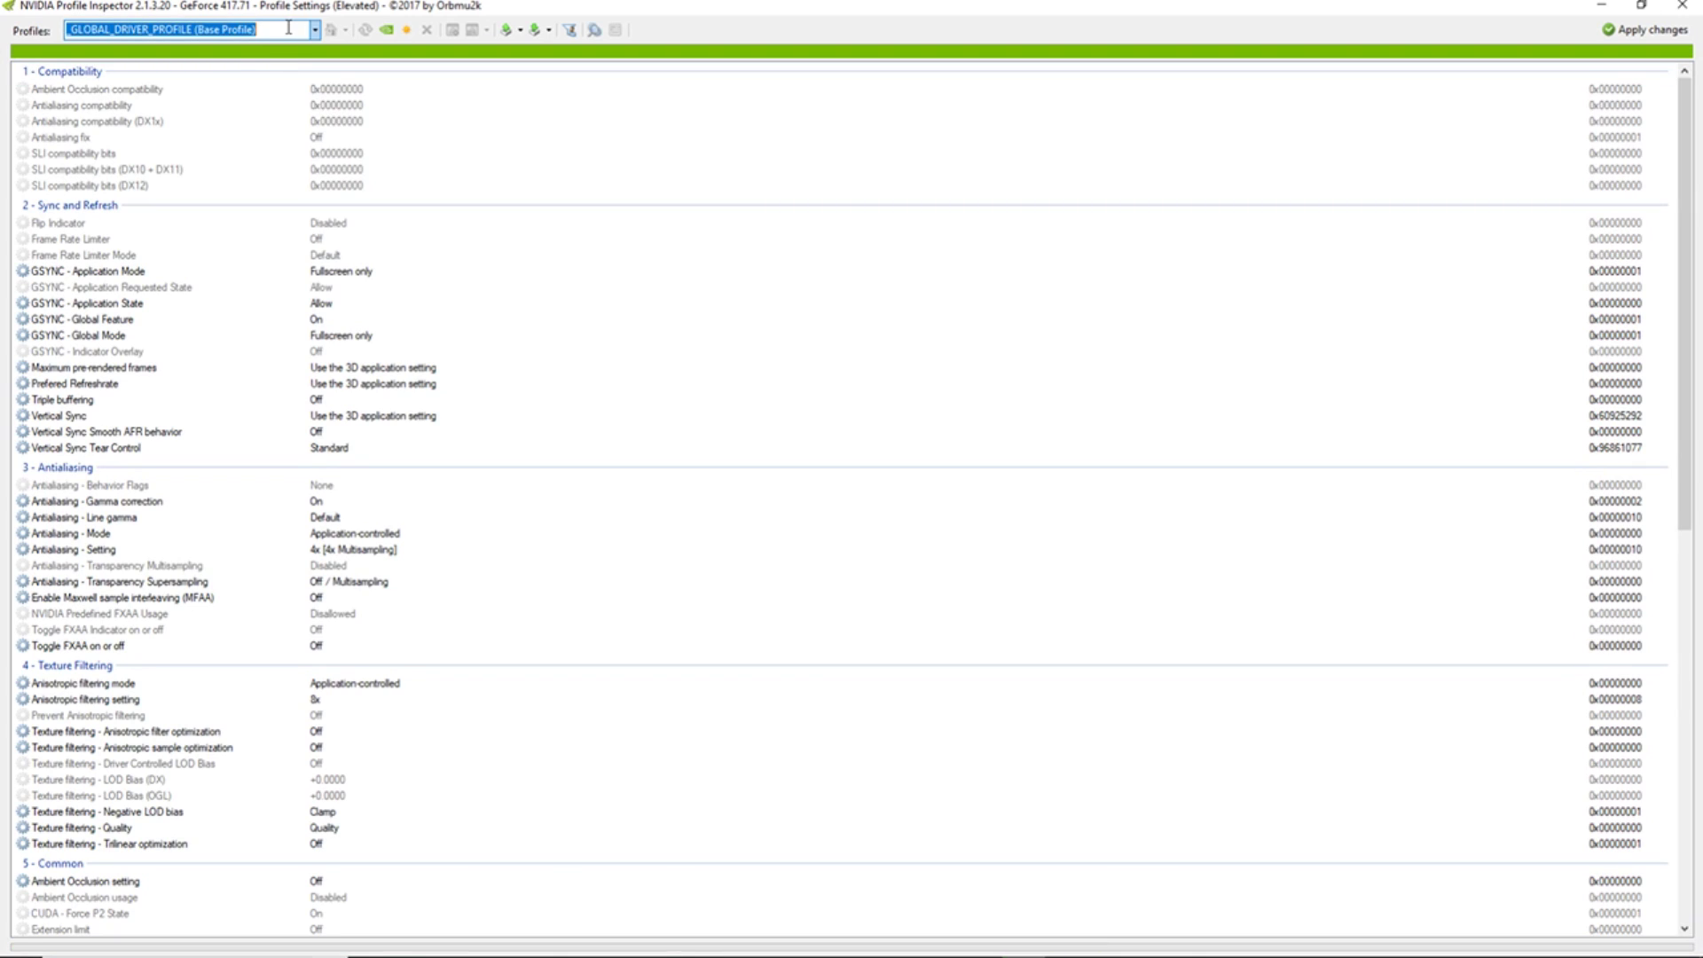
text(Fortnite)
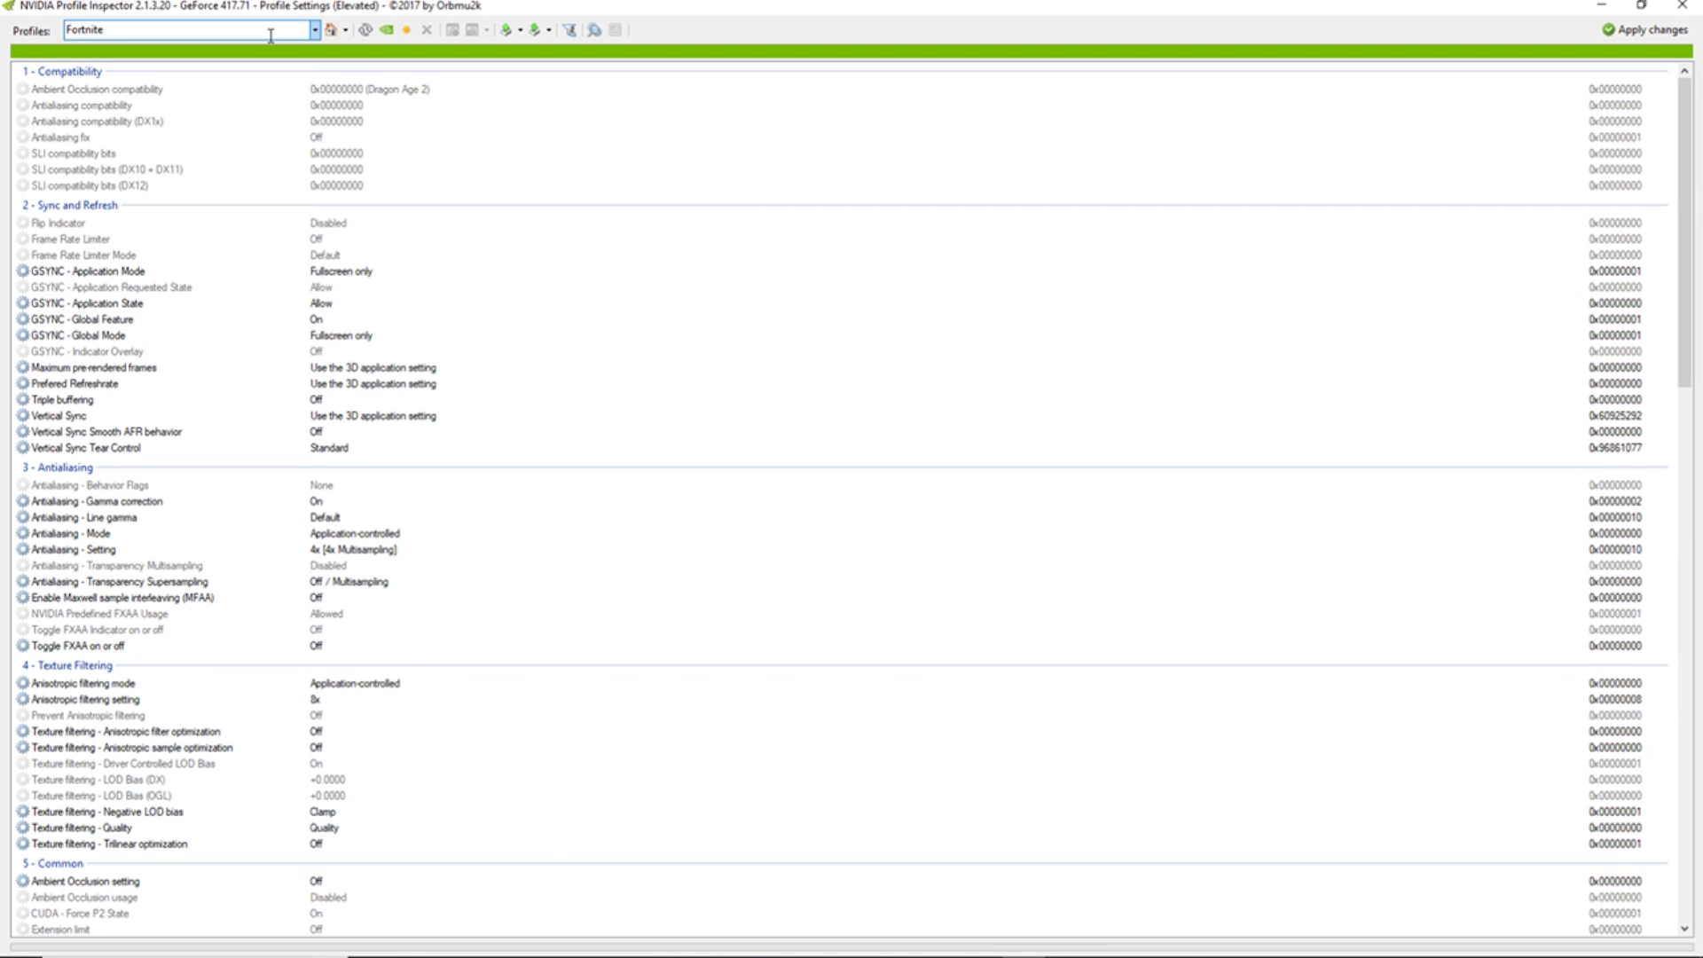
key(Return)
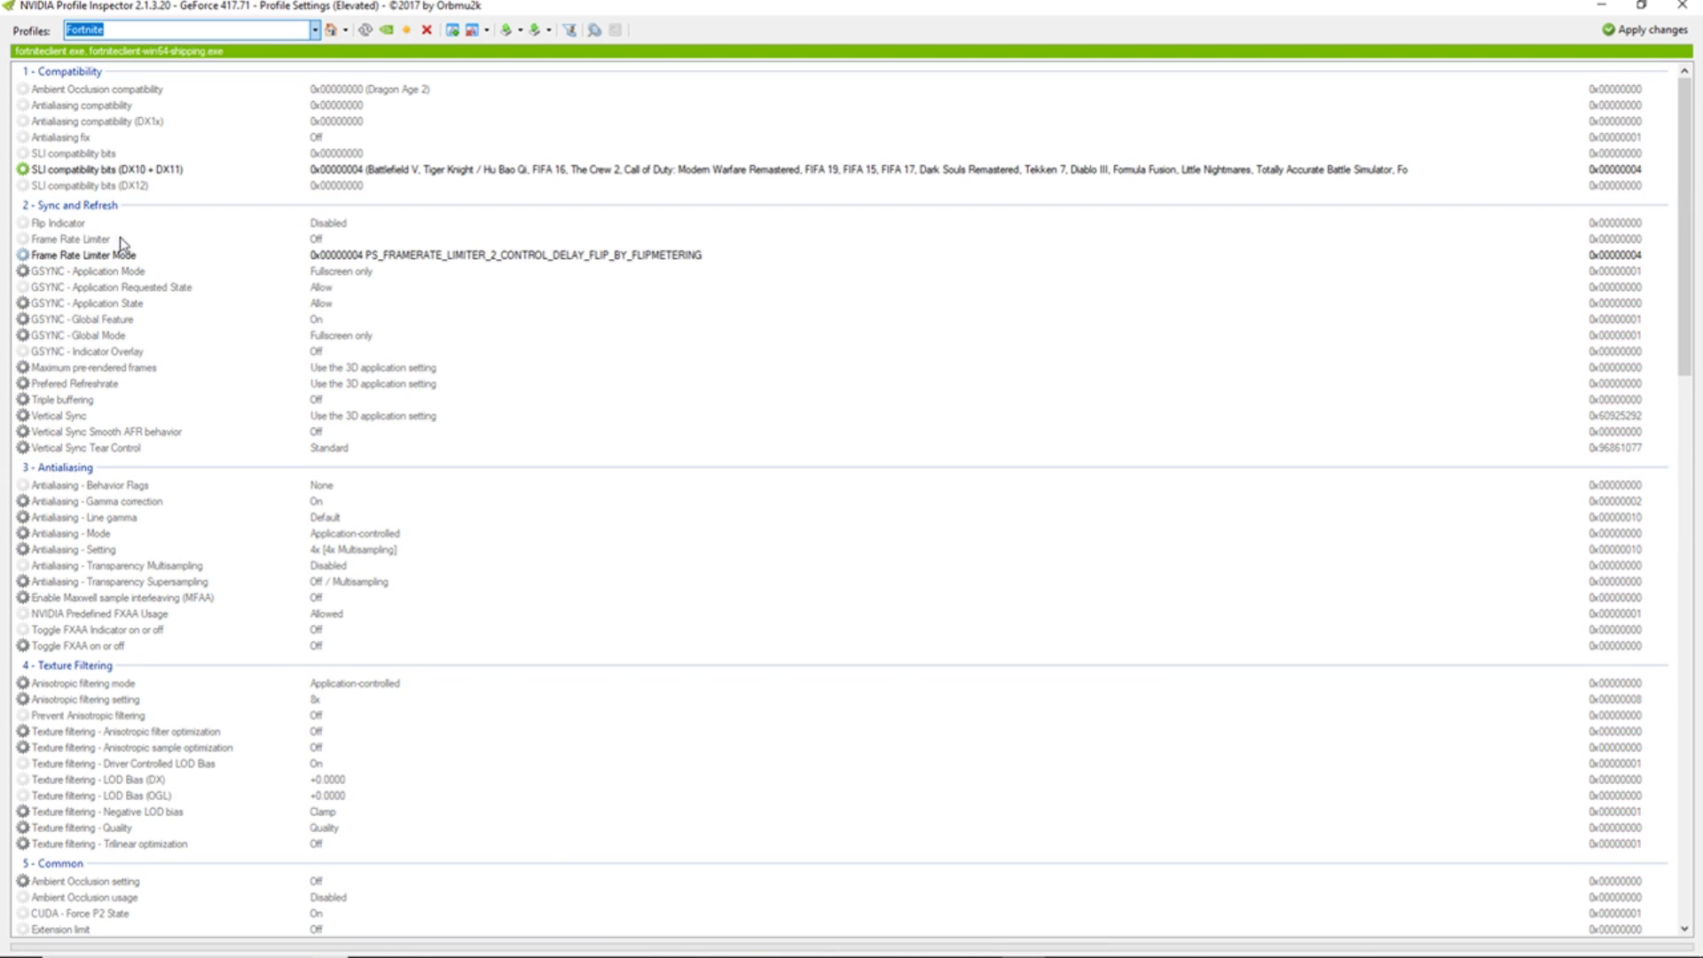
click(96, 257)
click(1576, 256)
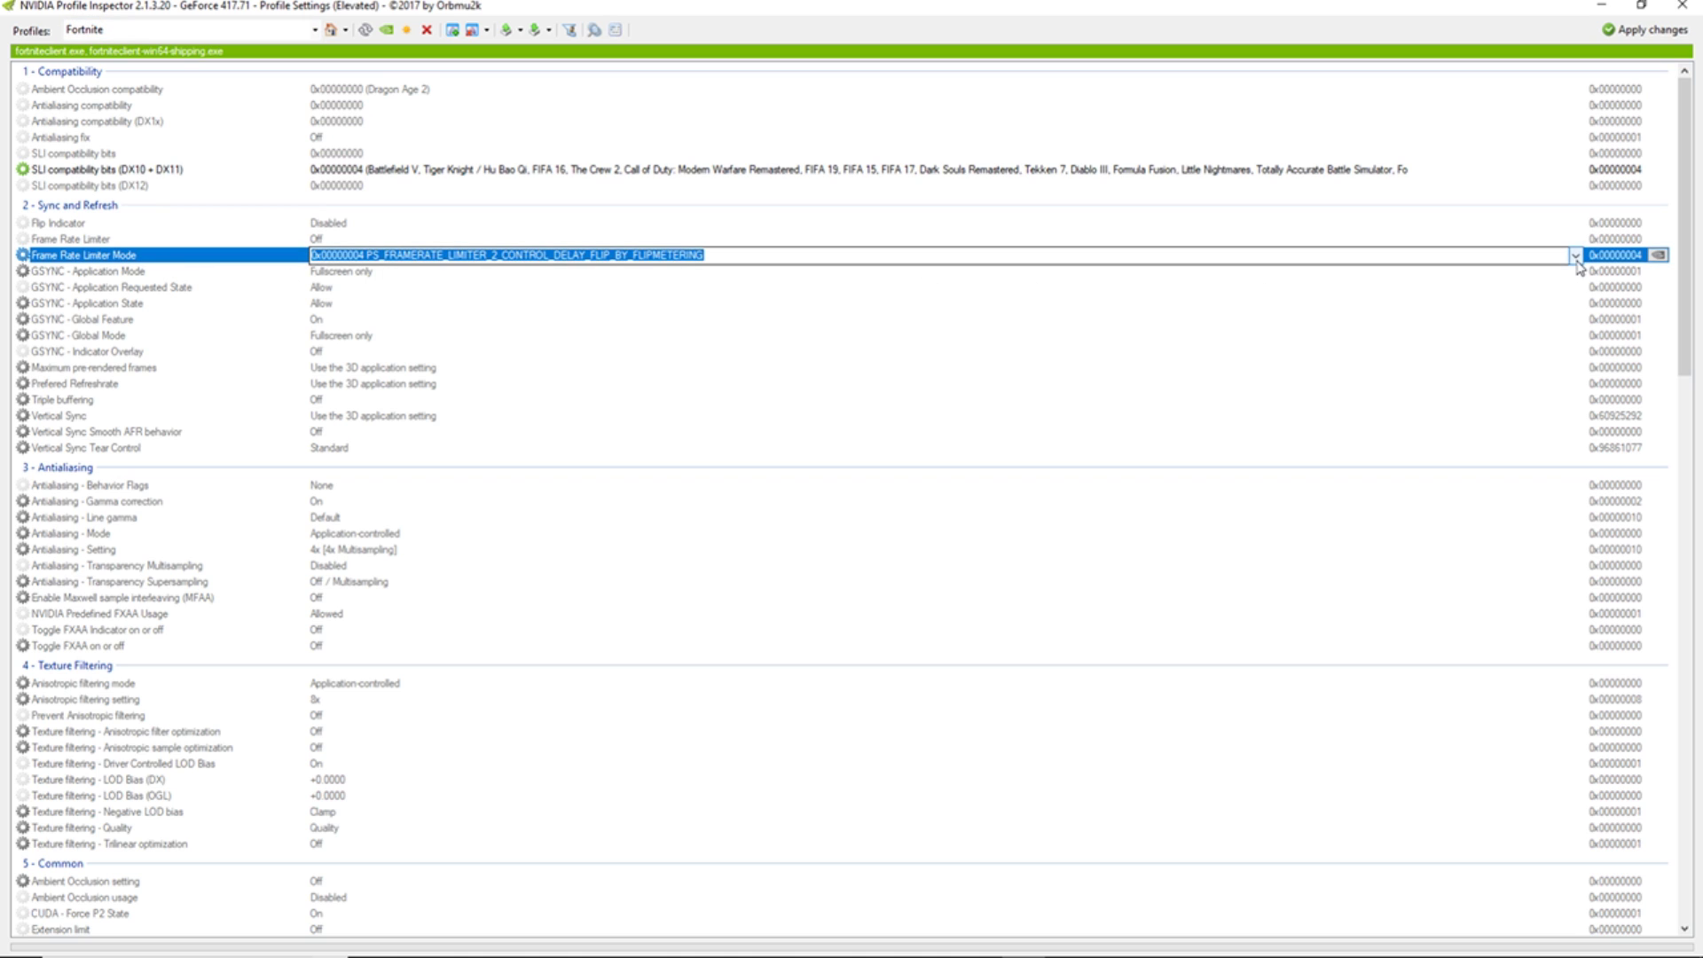
click(637, 275)
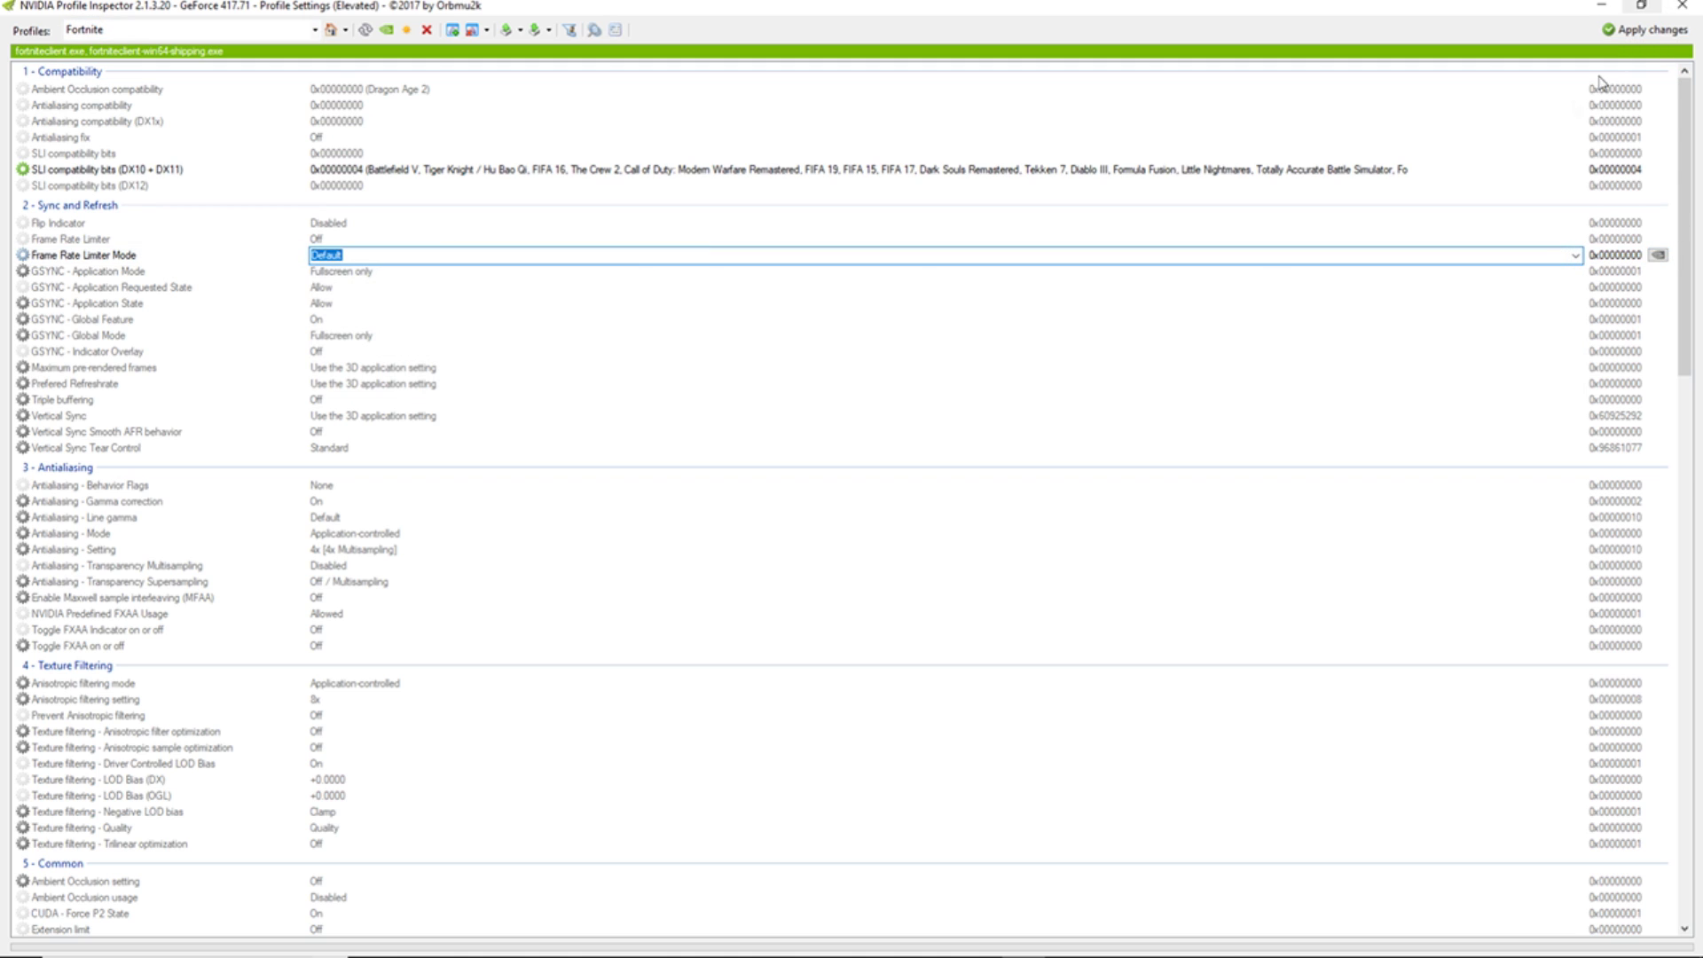
Step: Set the Fortnite profile's Power management mode to Optimal performance, apply the changes and close NVIDIA Profile Inspector
scroll(901, 429, down, 12)
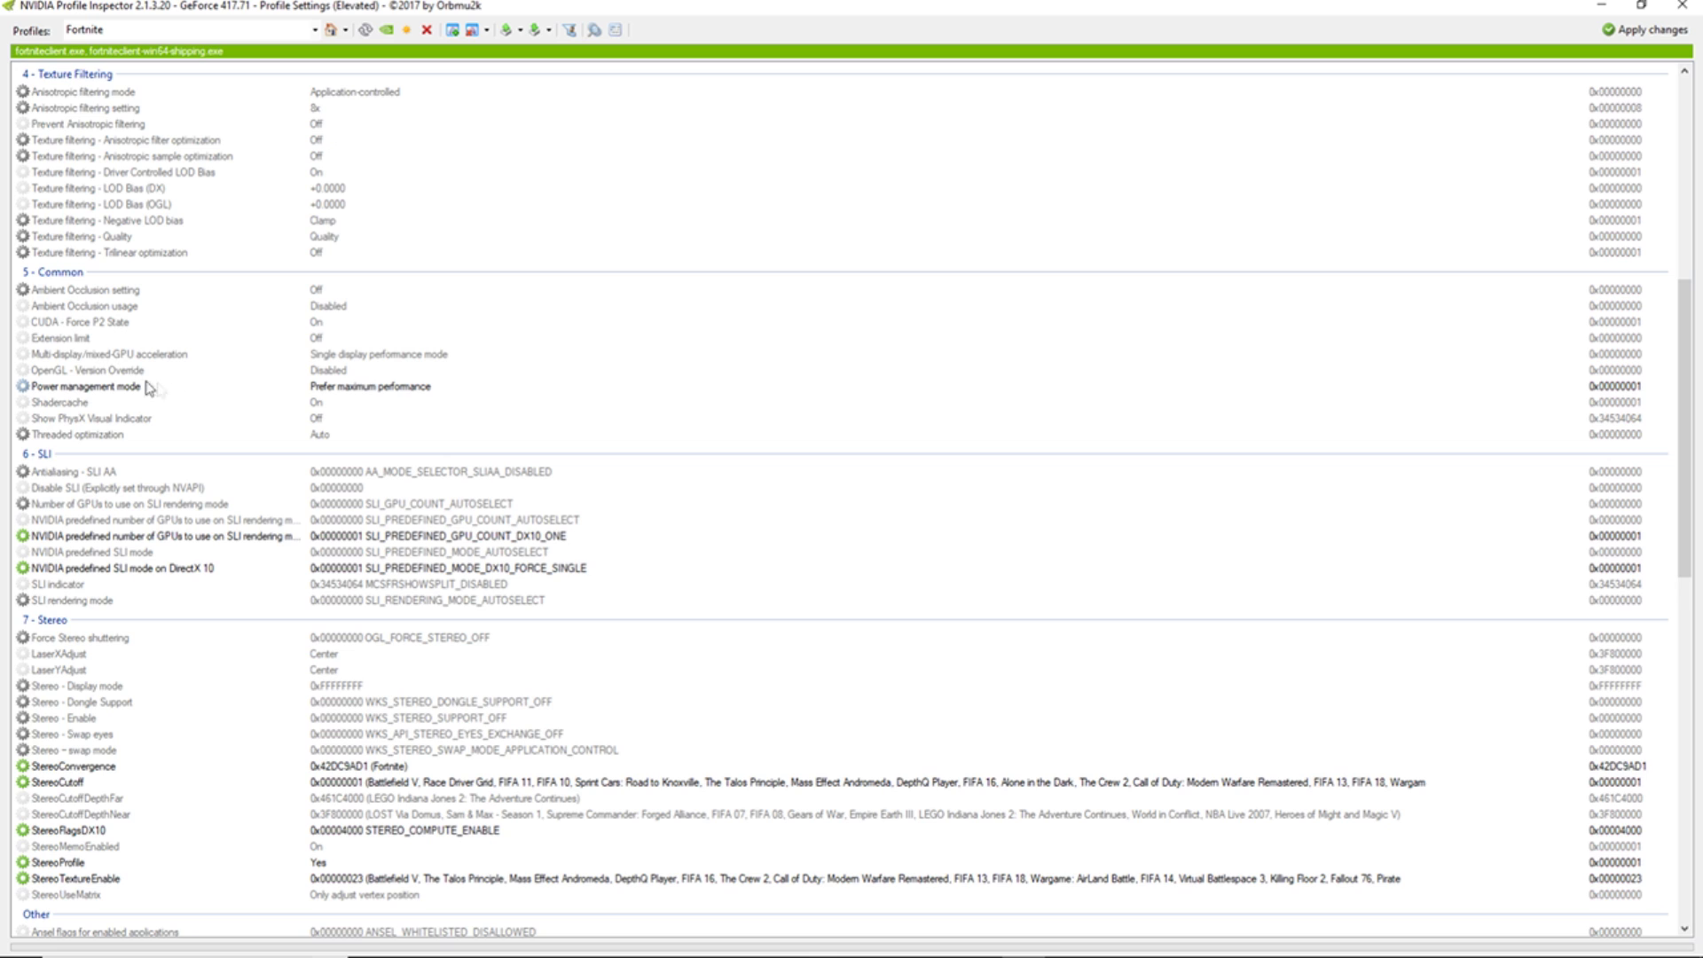
click(371, 388)
click(1575, 387)
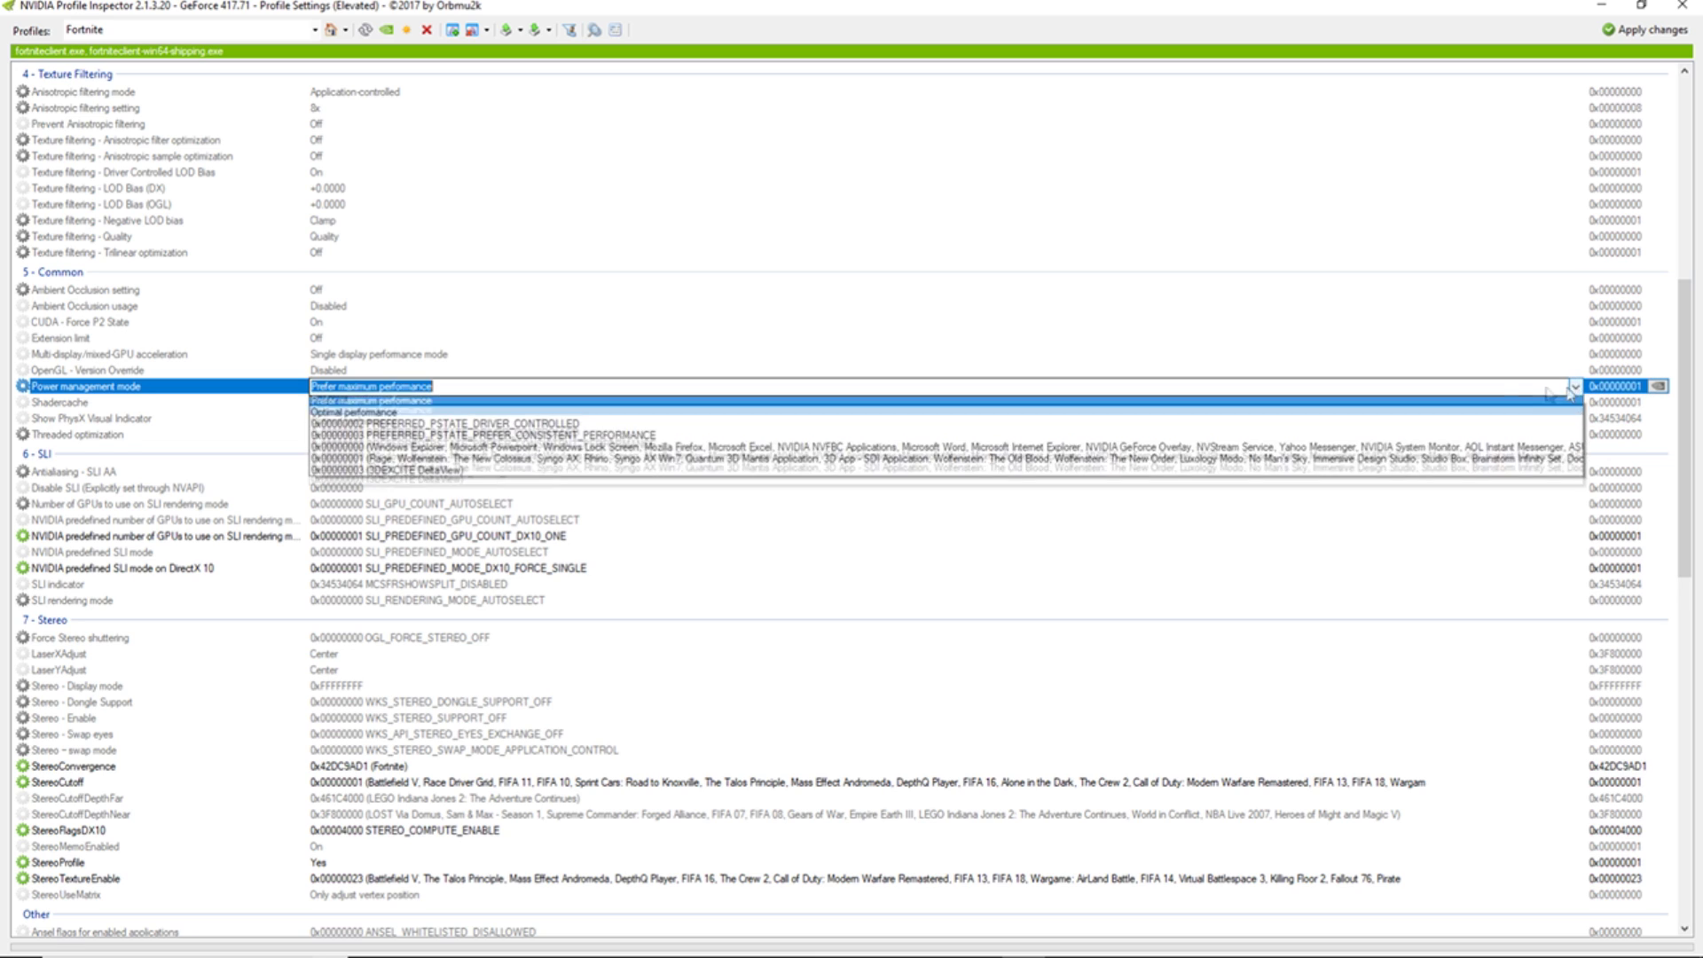
click(368, 426)
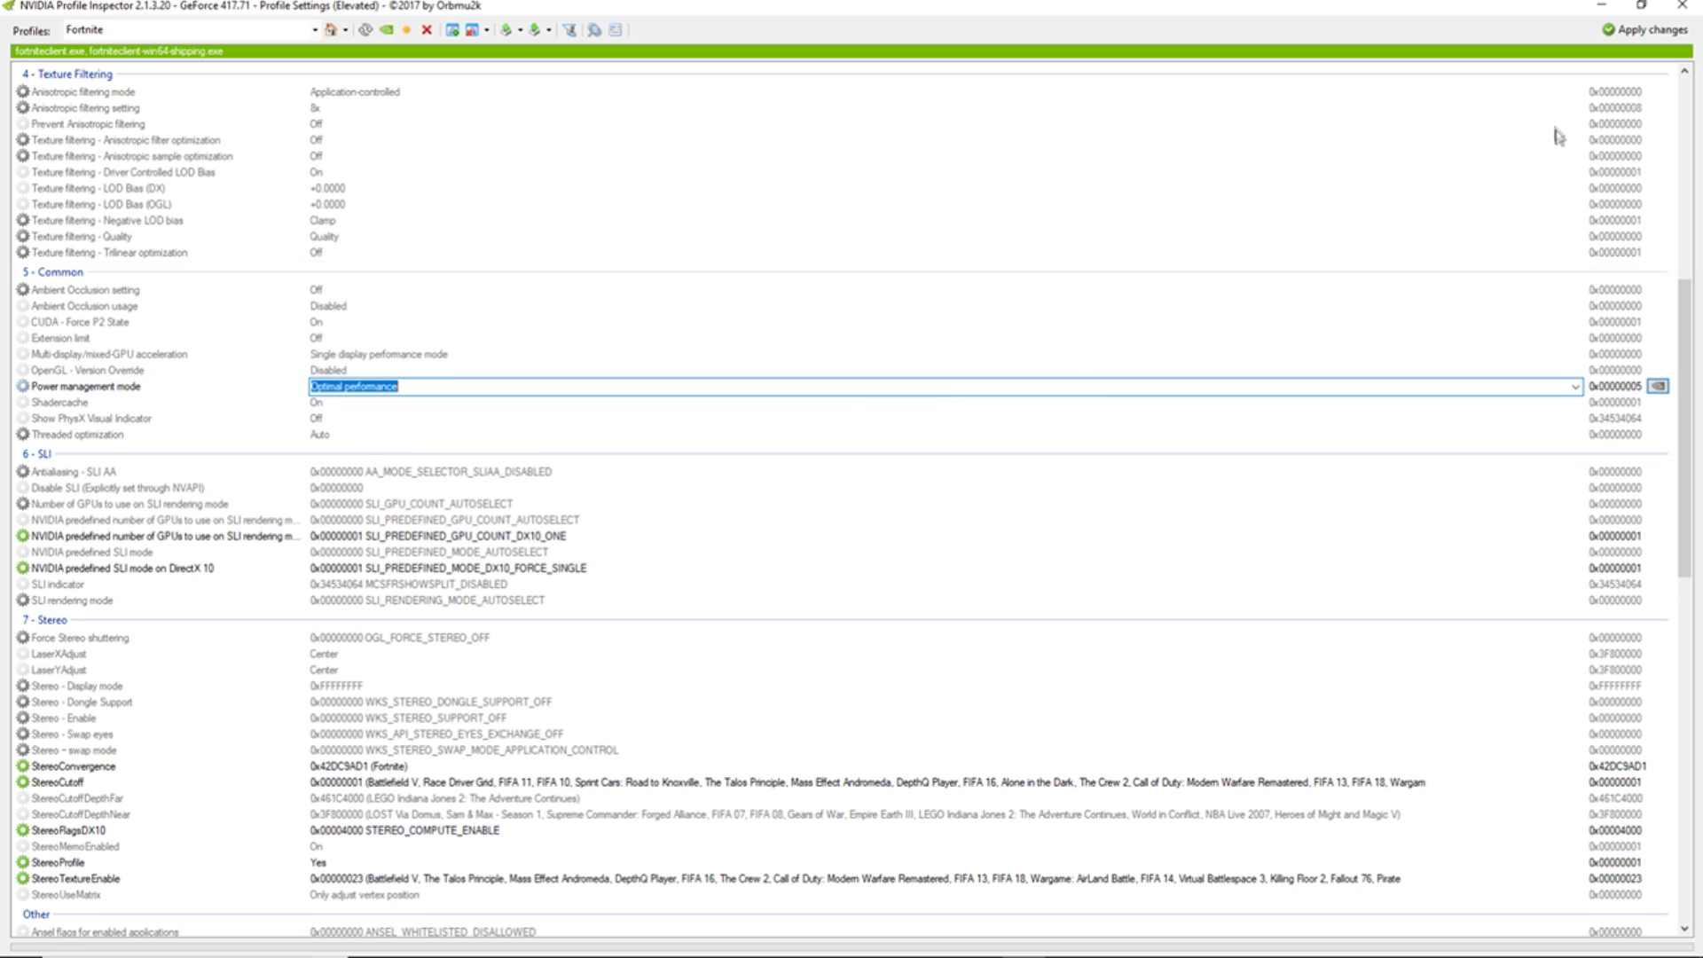
click(1645, 29)
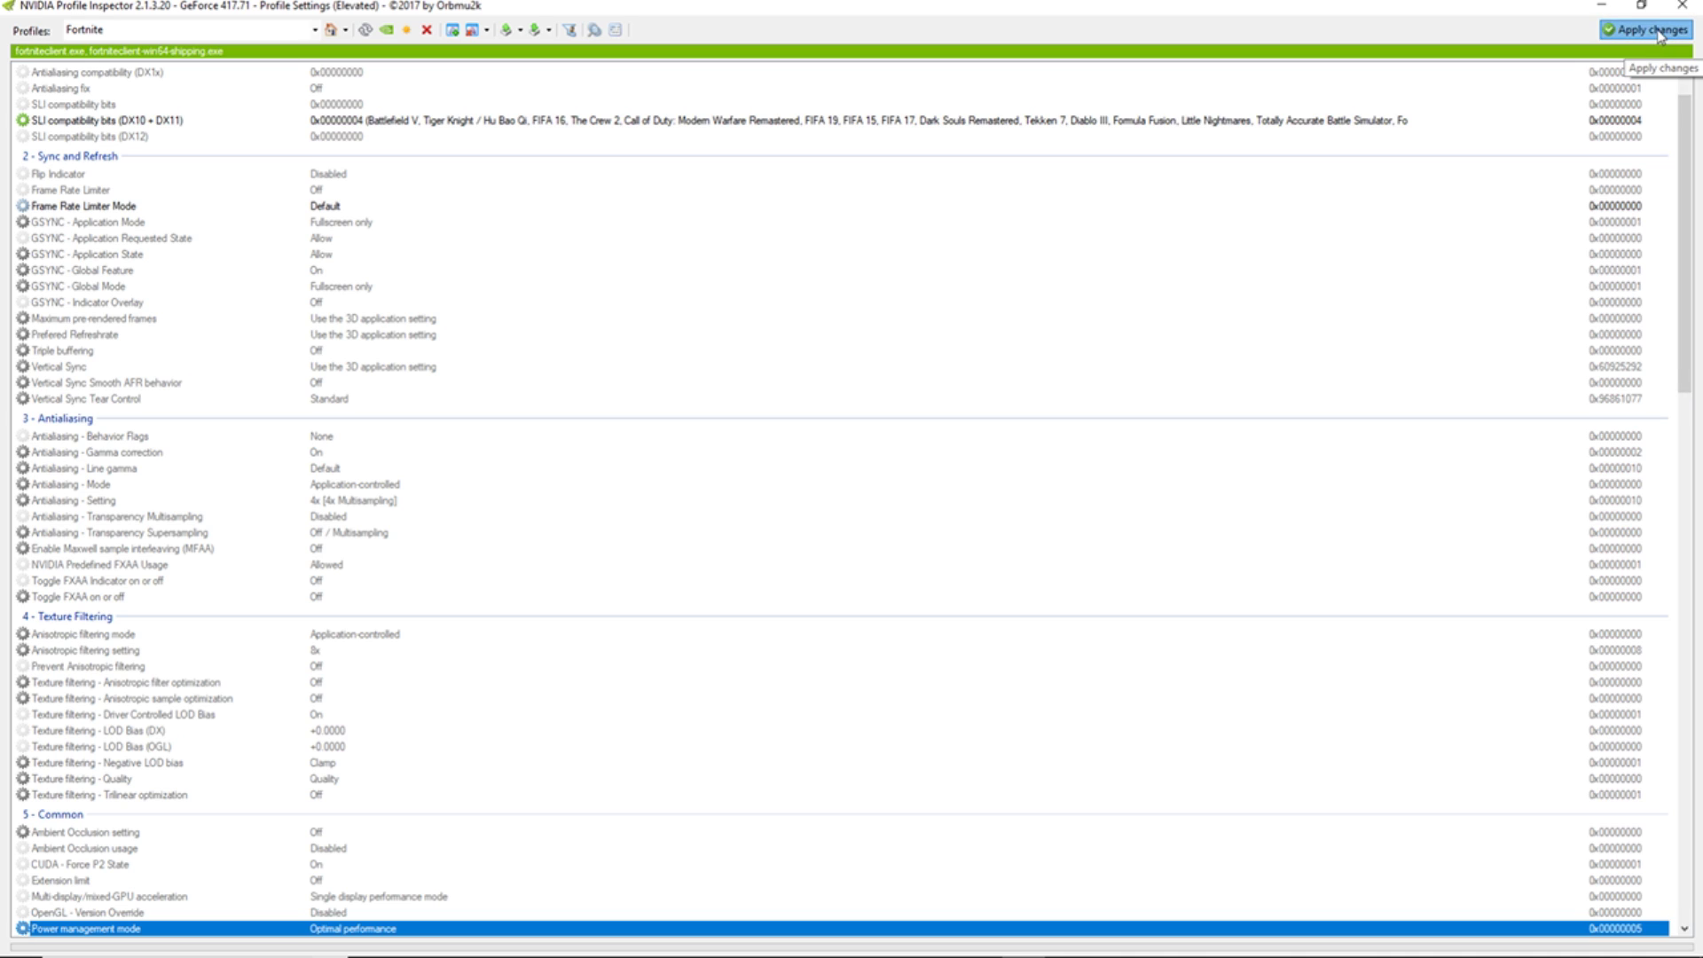
click(1682, 5)
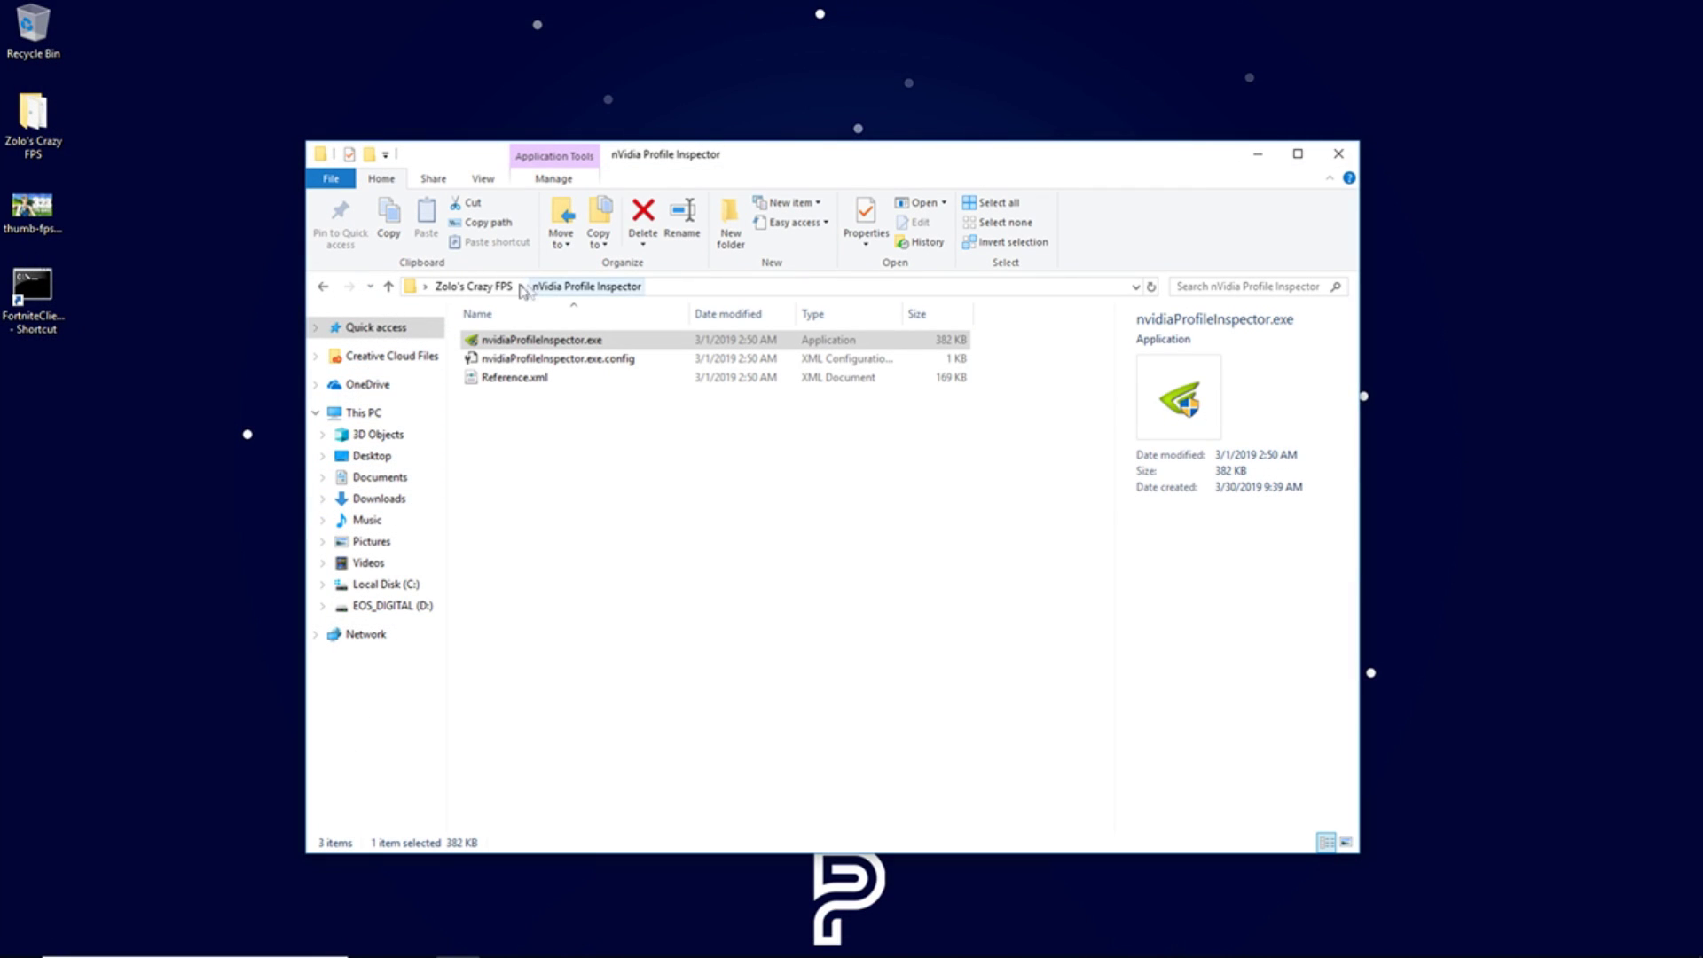
Step: Add FortniteNormalPriority.reg from the Fortnite Priority folder to the Windows registry
click(474, 286)
double_click(494, 346)
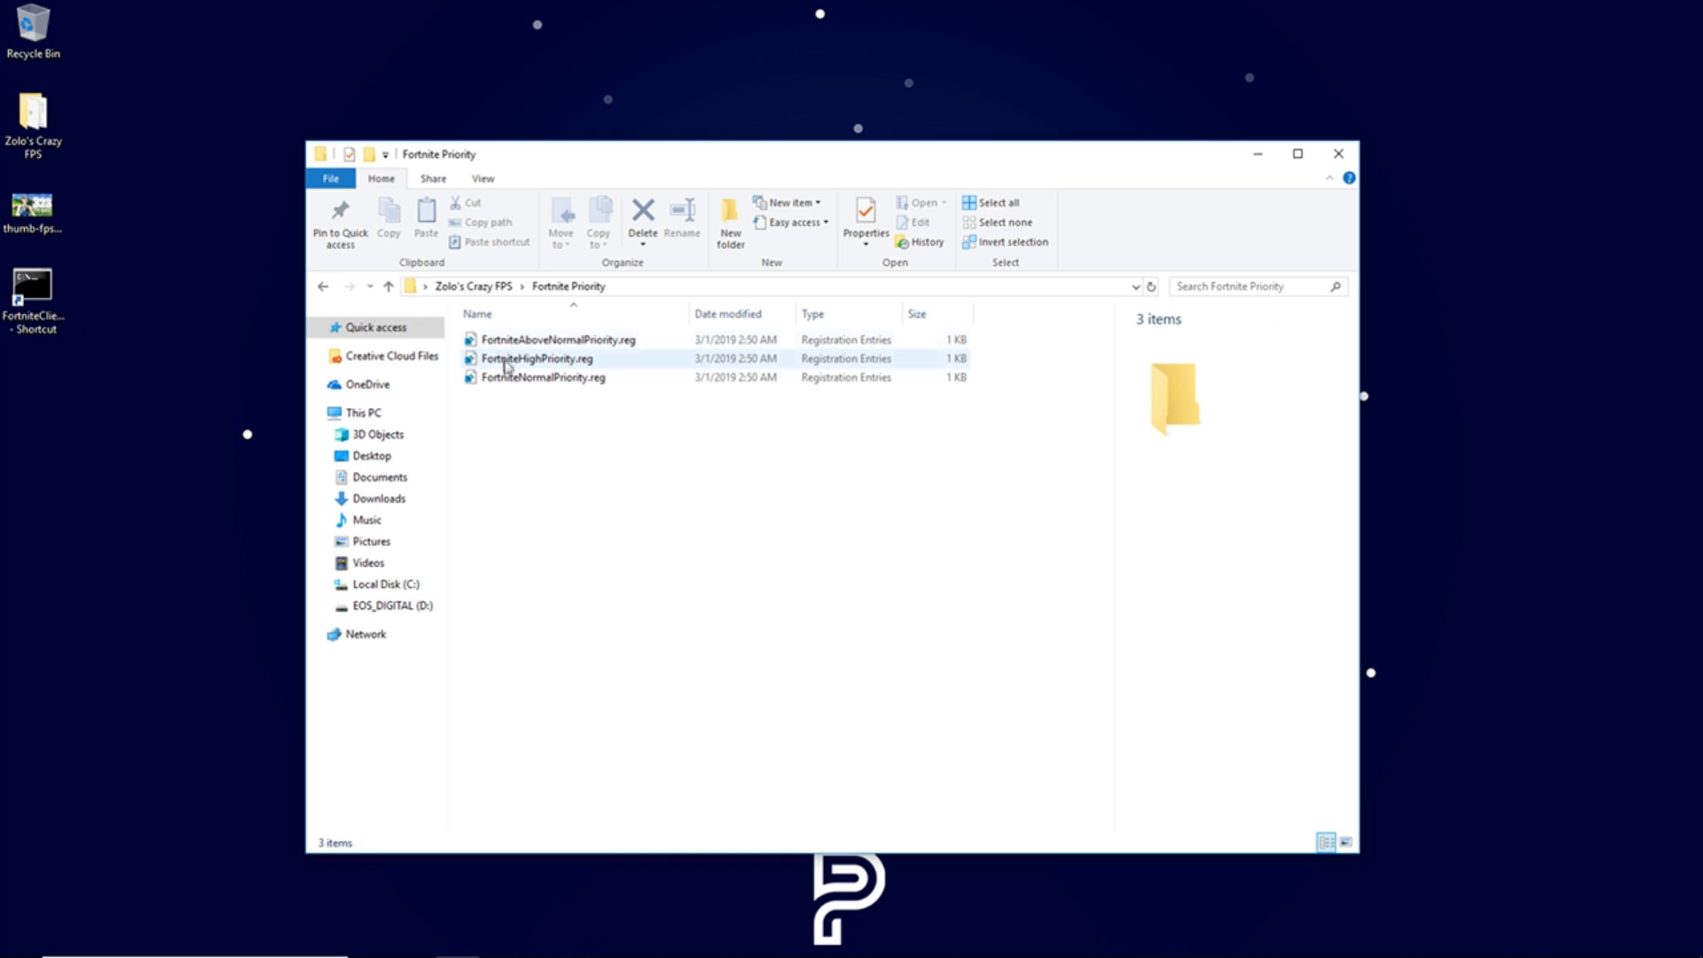
click(513, 380)
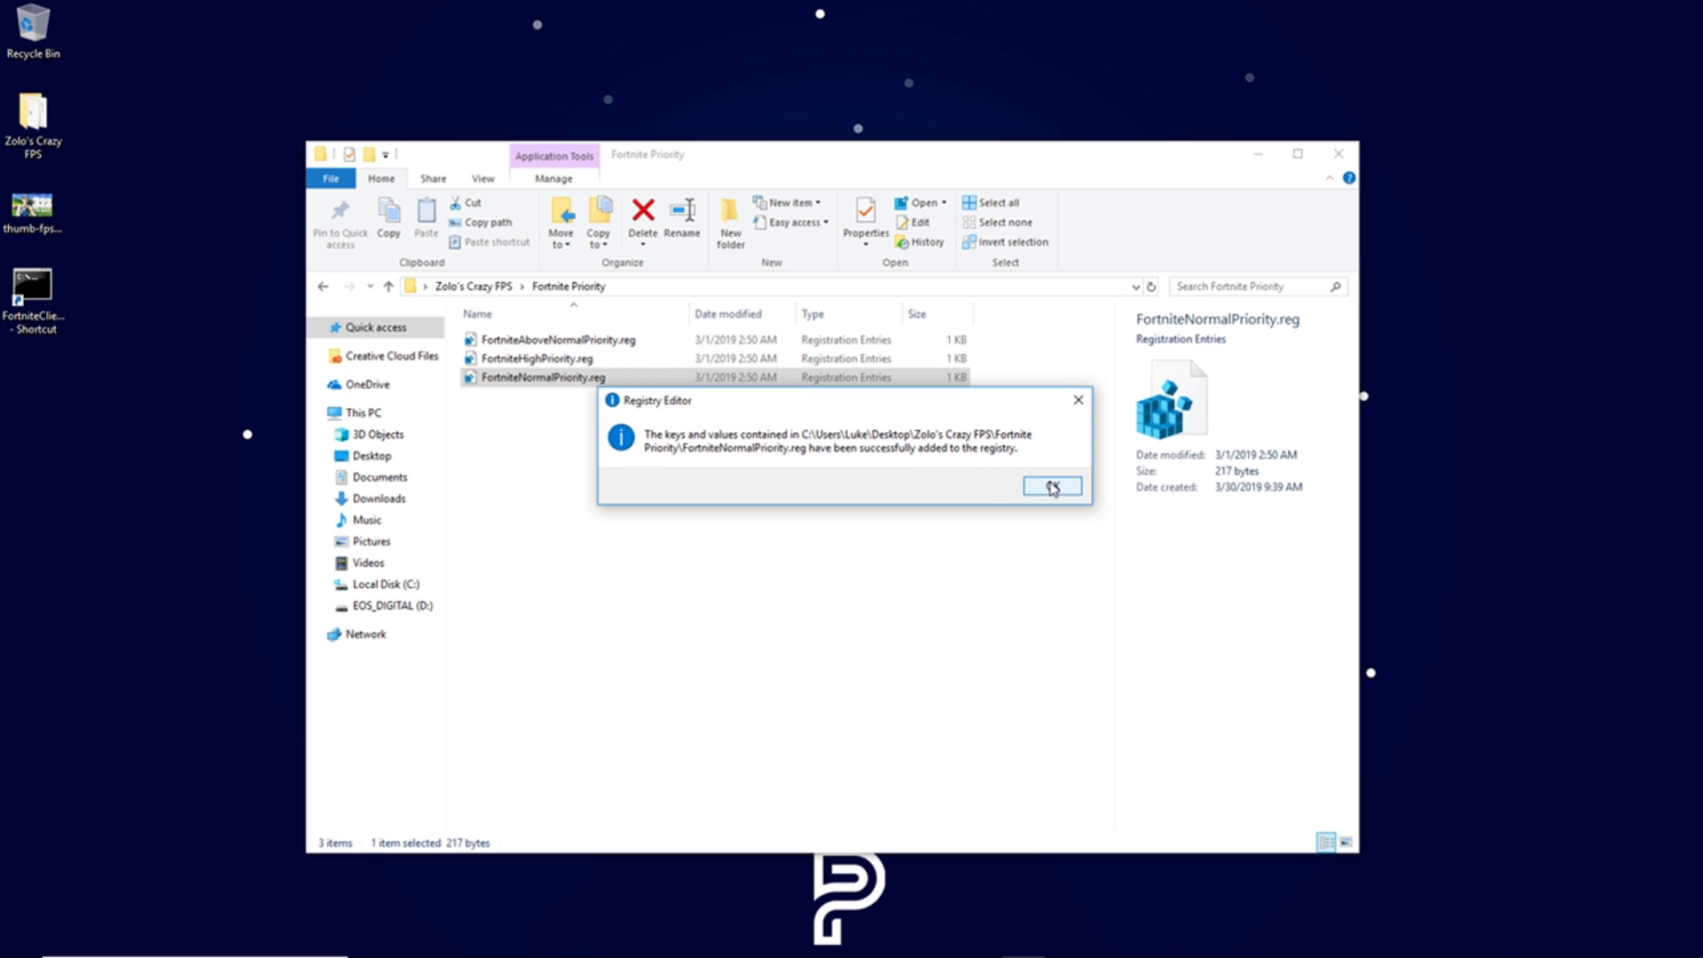
click(1053, 487)
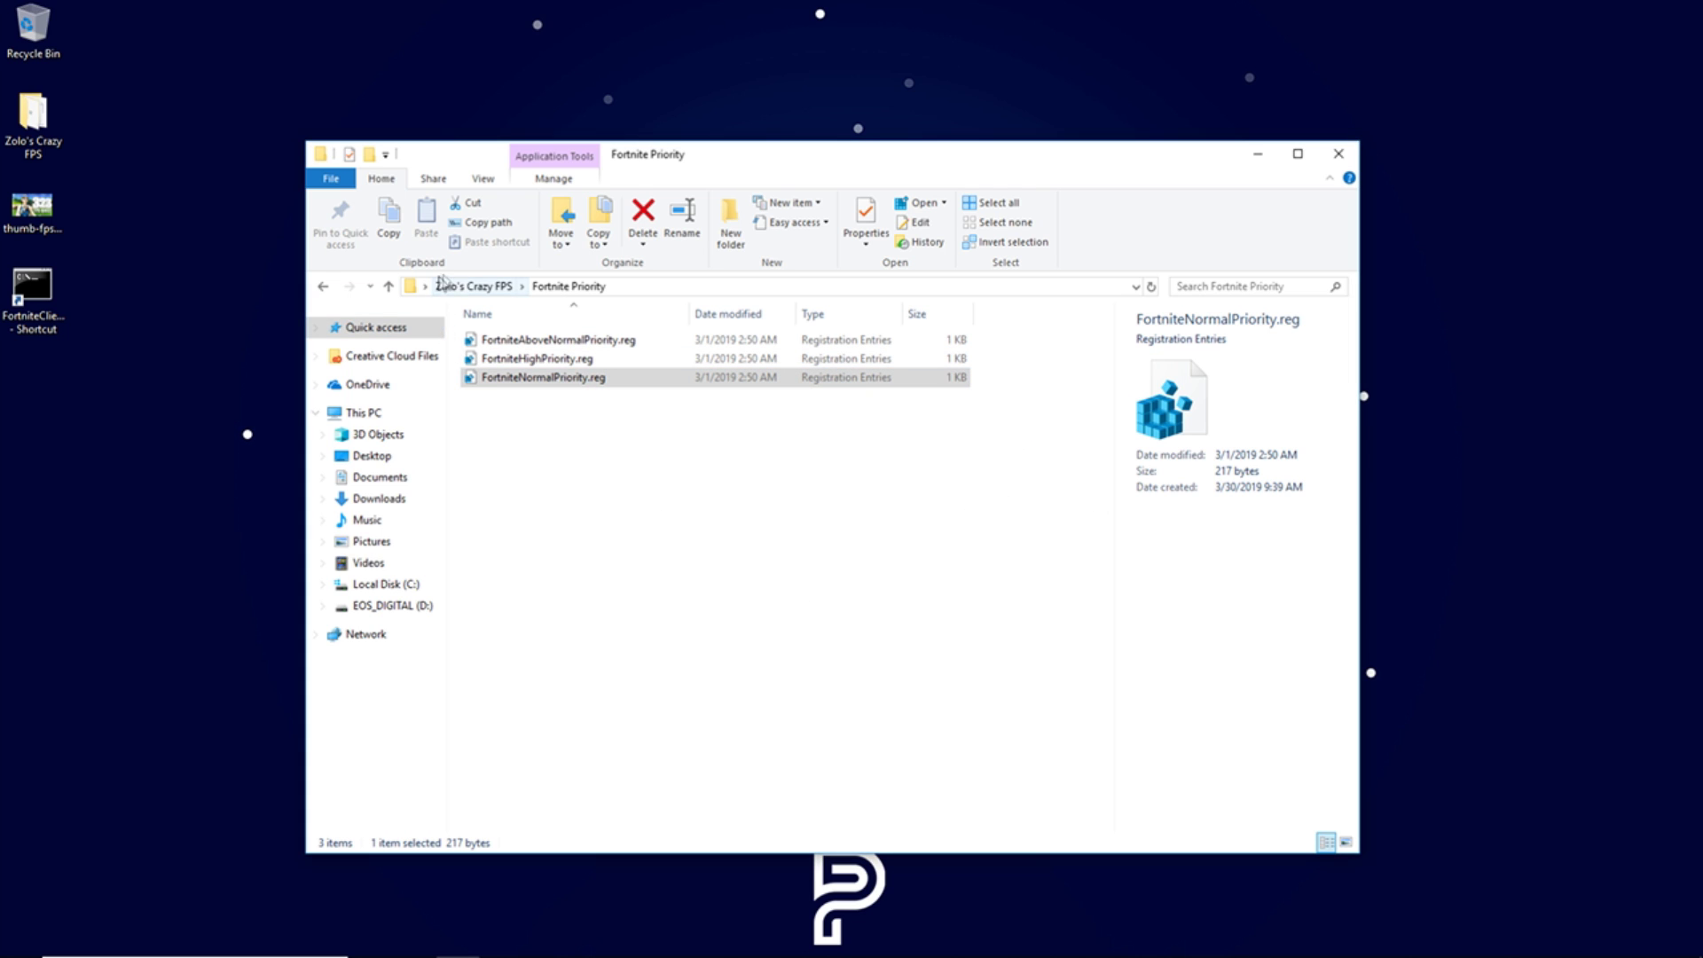
Step: Open System Configuration from Zolo's Crazy FPS and bring up the advanced boot options for Windows 10
click(474, 286)
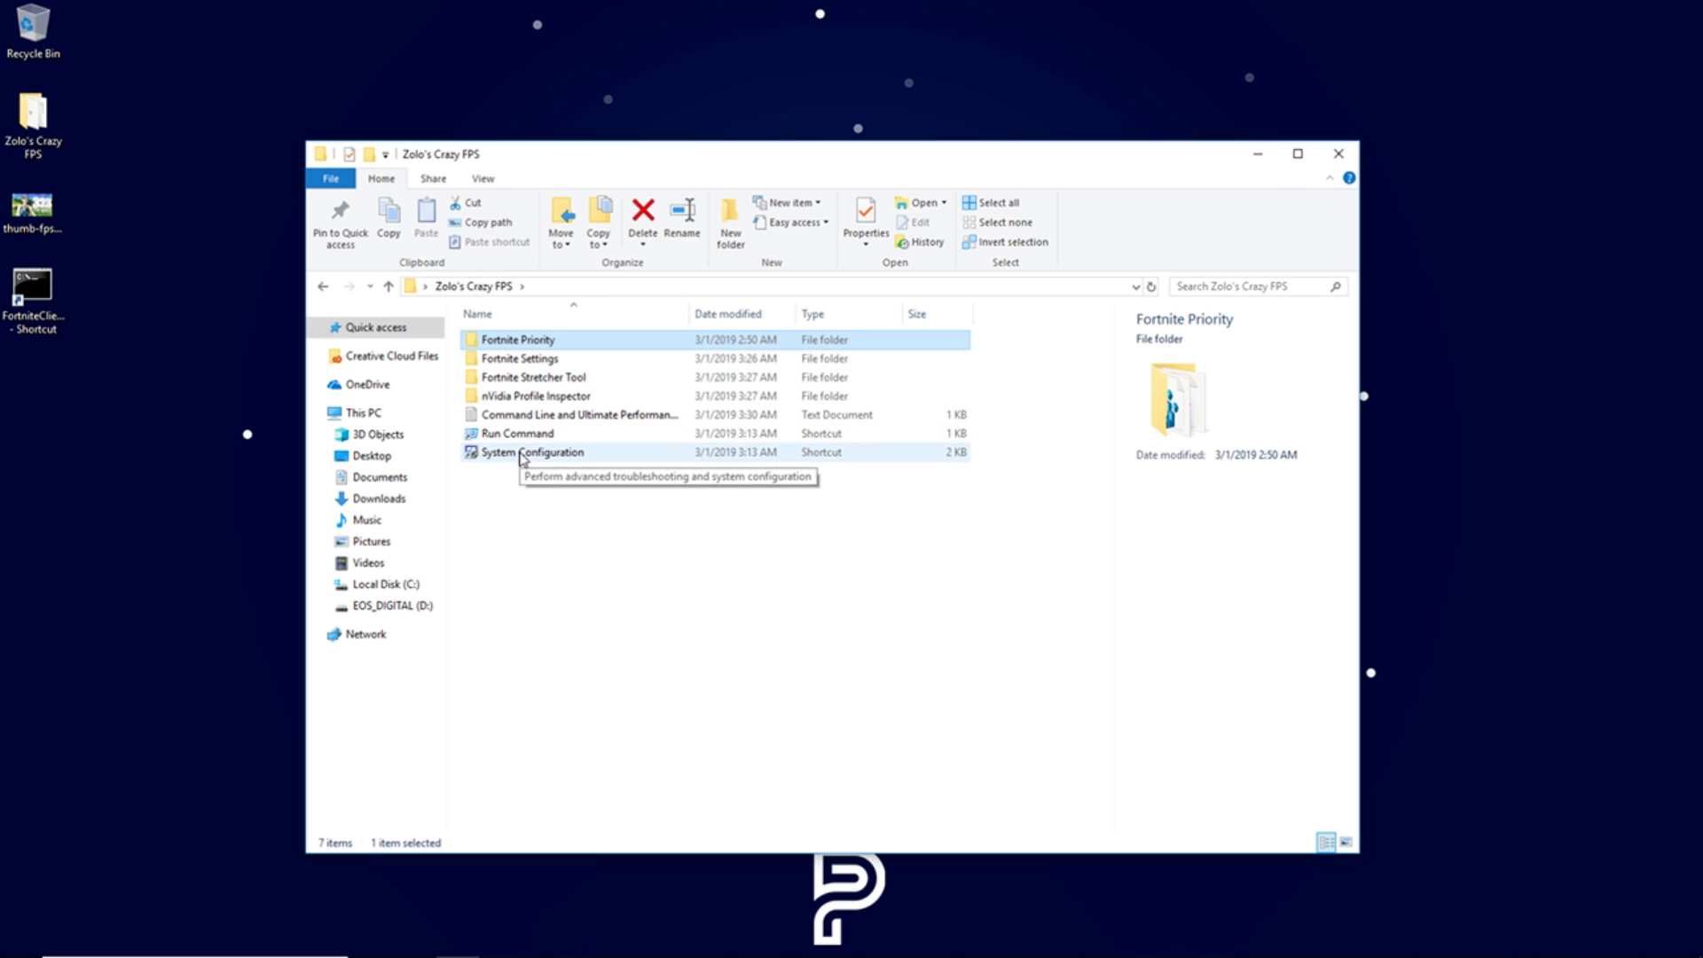
double_click(521, 455)
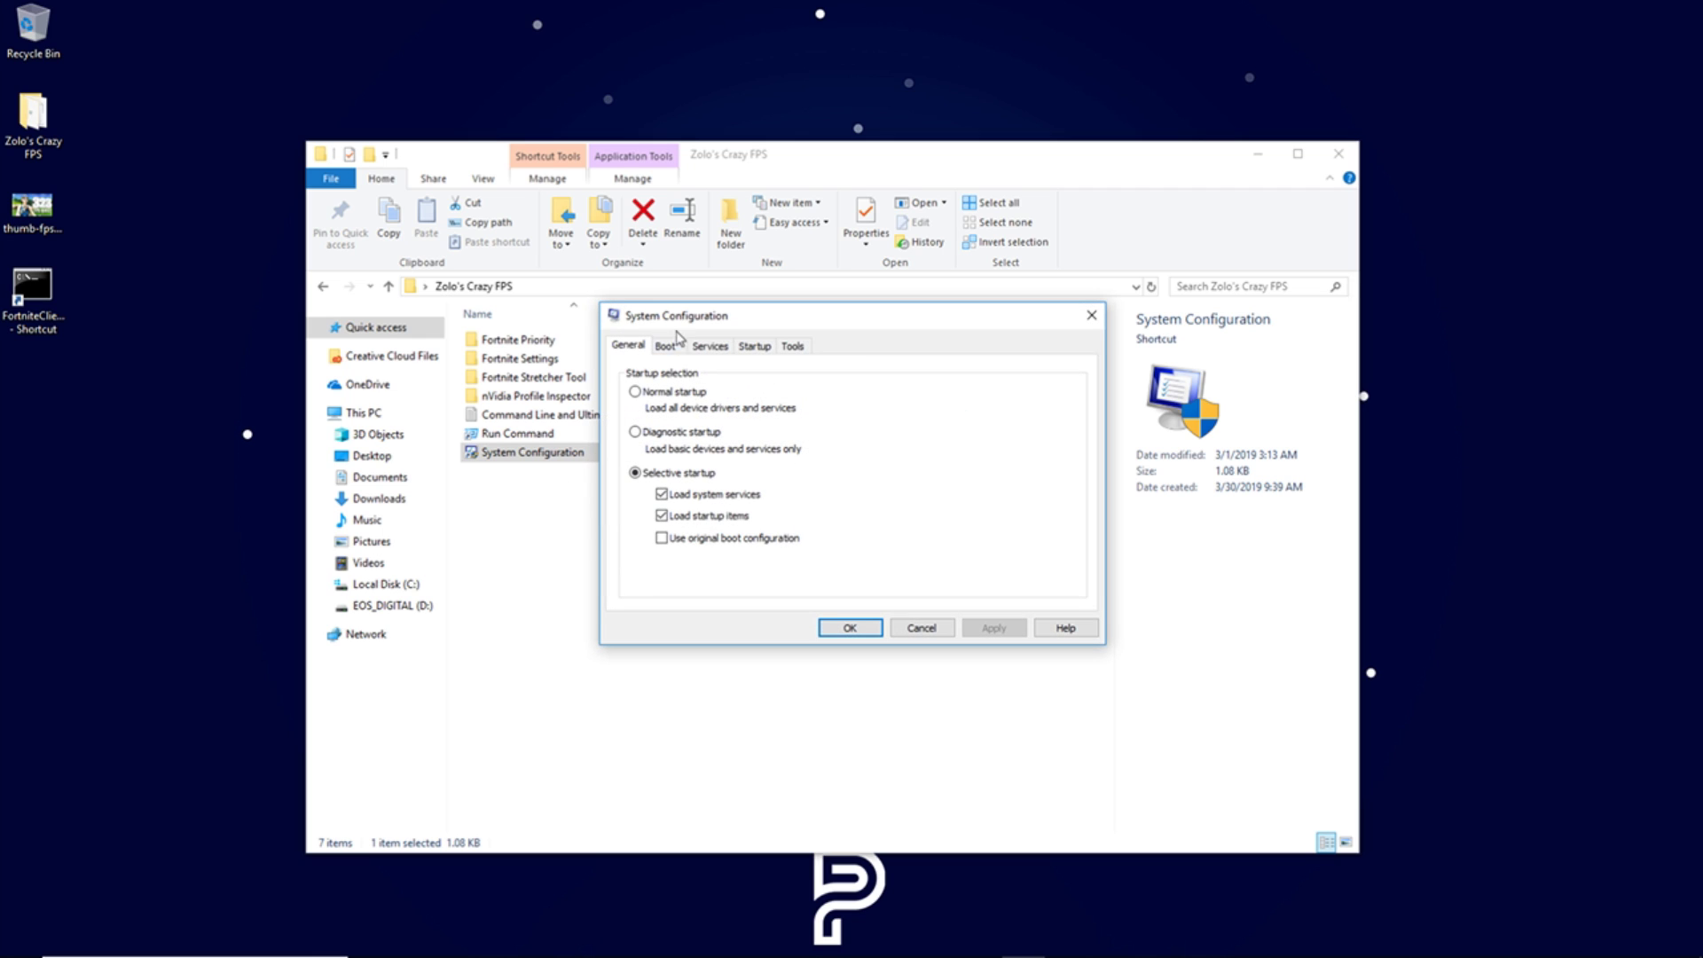
click(666, 348)
drag(760, 307, 711, 51)
click(620, 211)
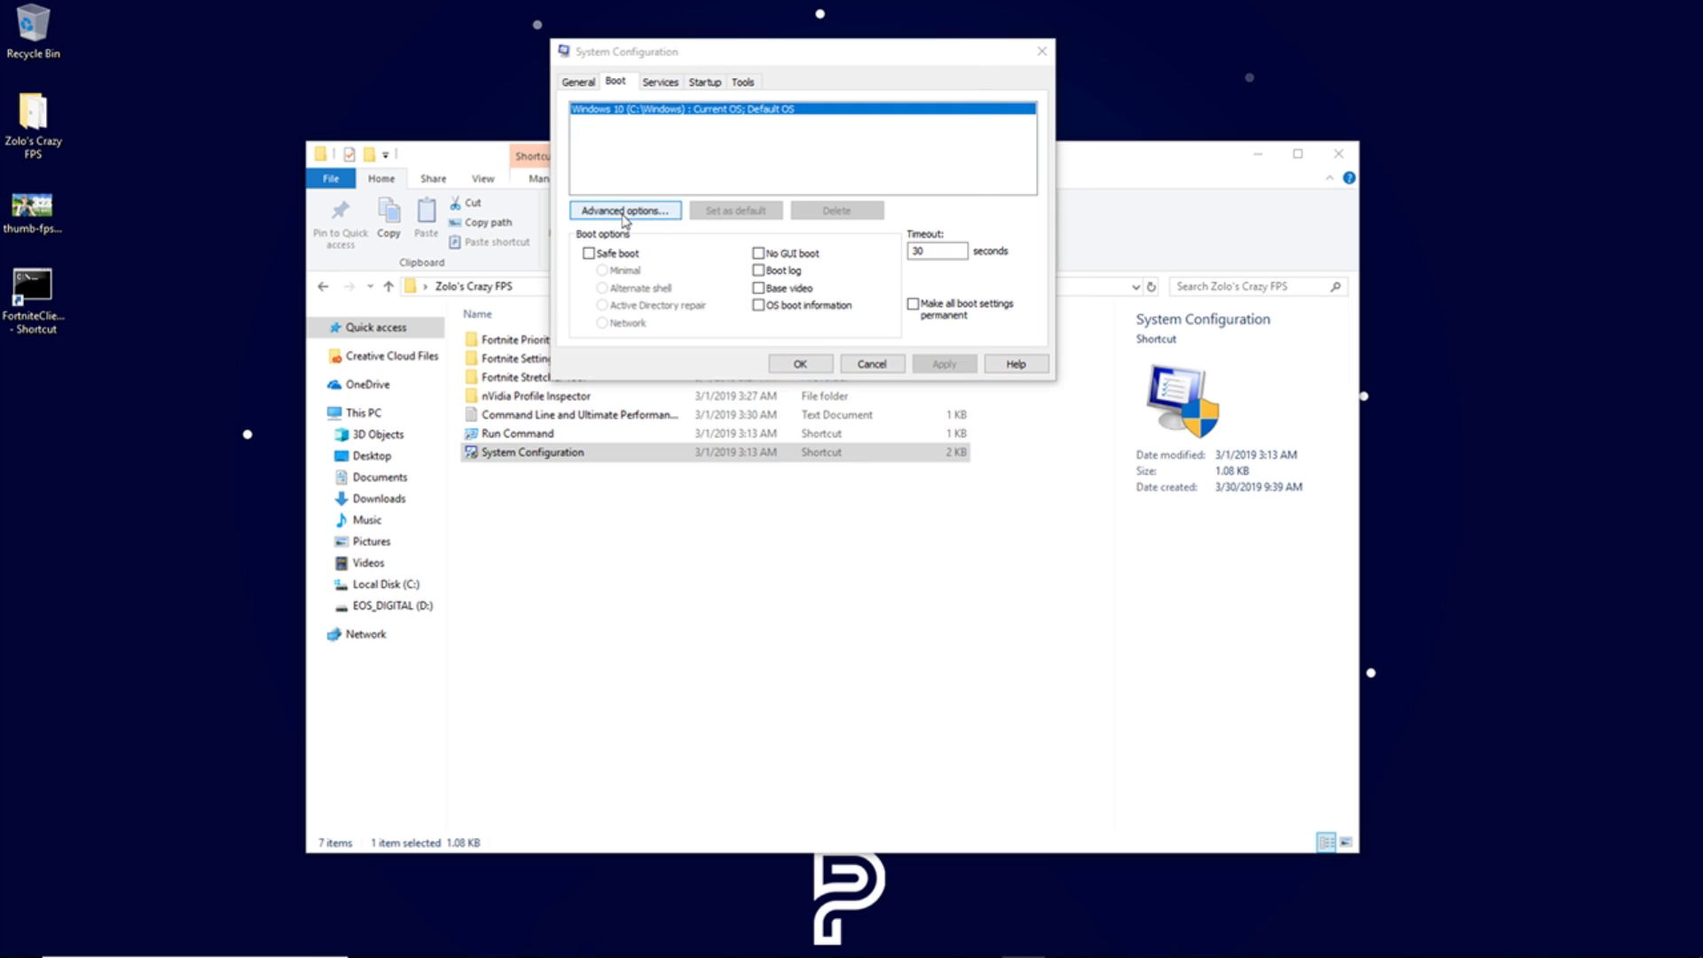
Step: Clear the Number of processors boot option, confirm the settings and exit System Configuration without restarting
click(652, 86)
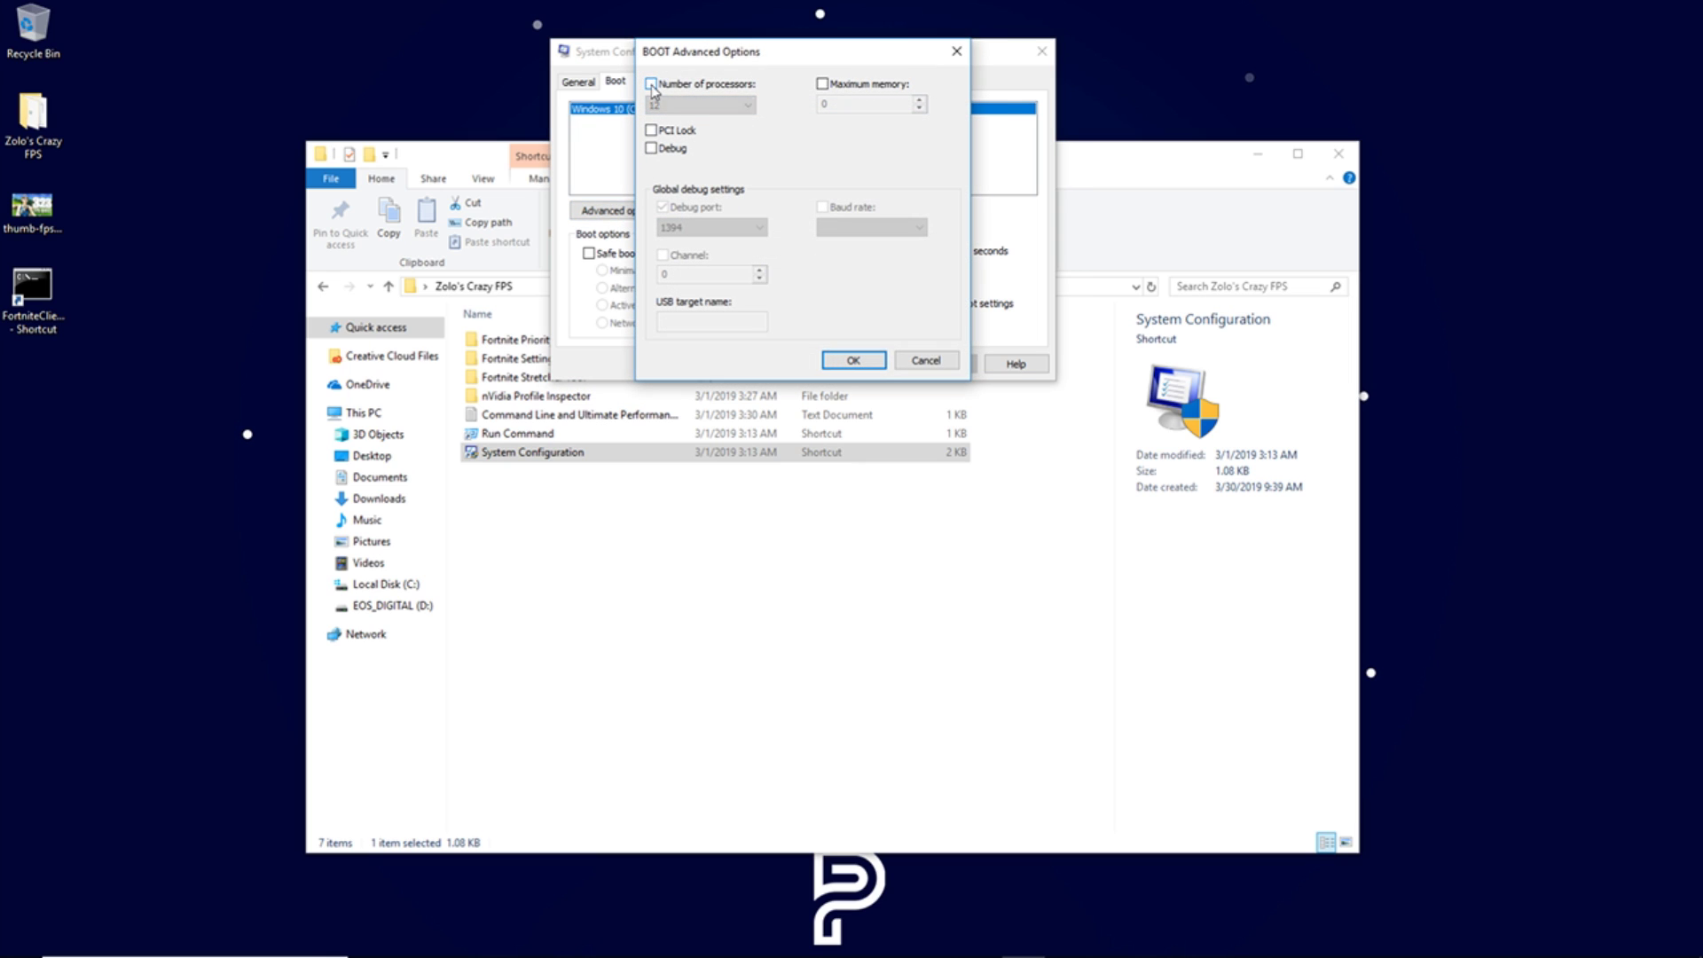
click(652, 85)
click(701, 105)
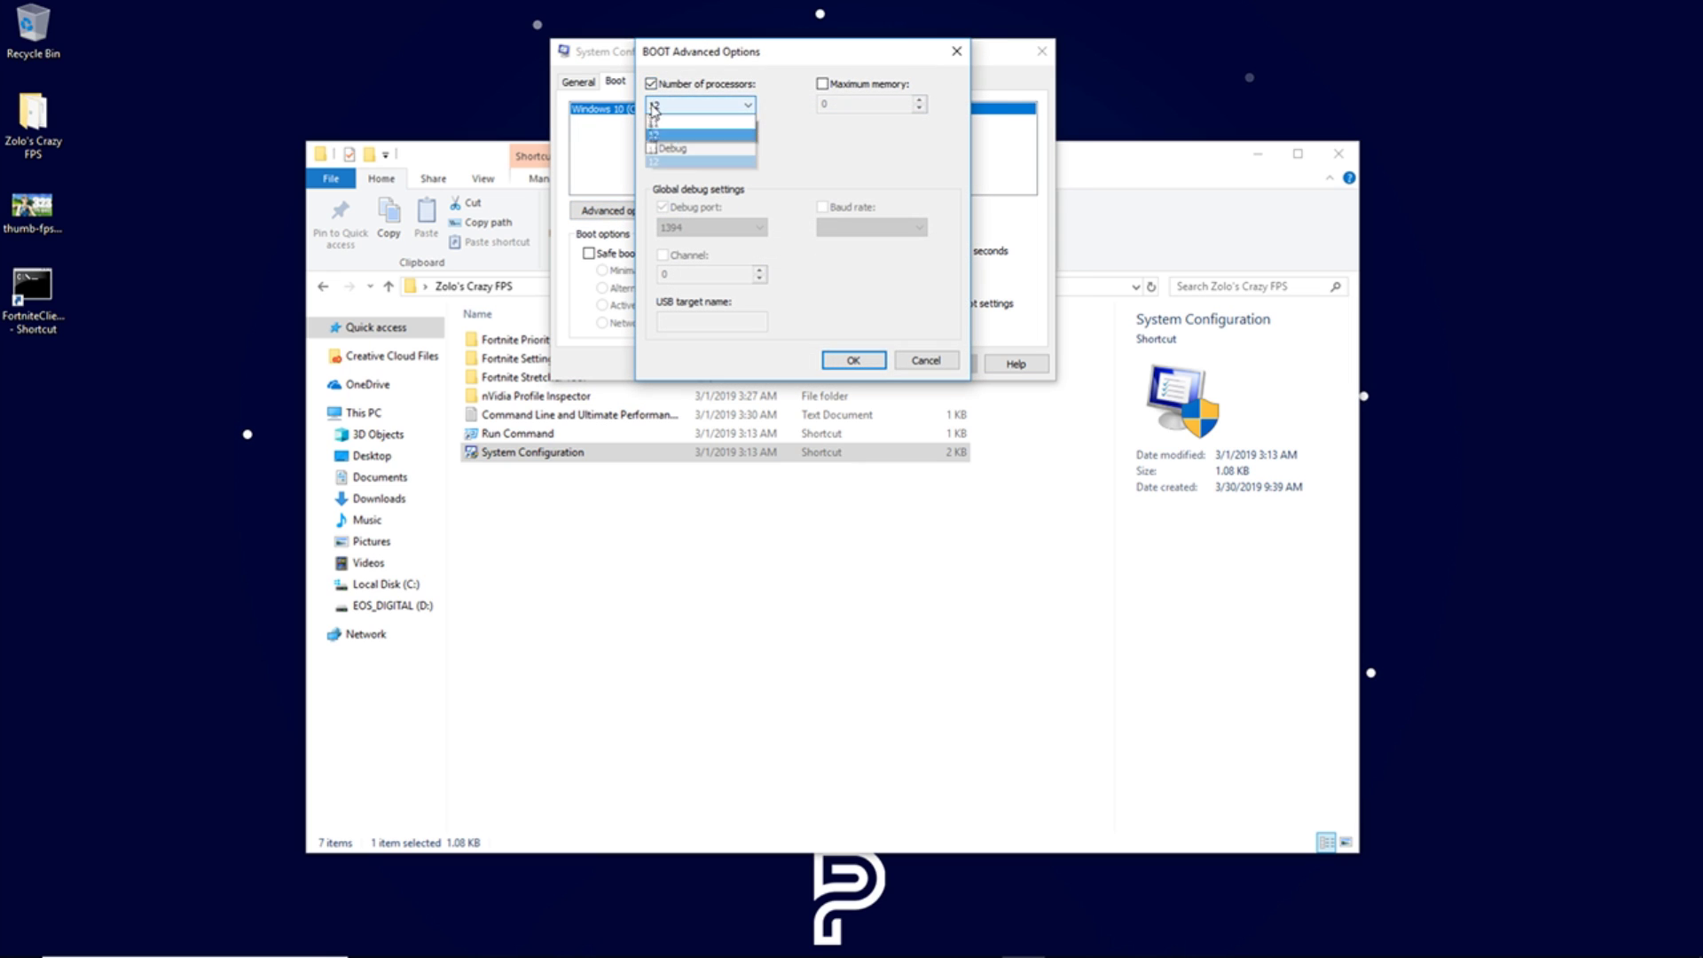
click(676, 125)
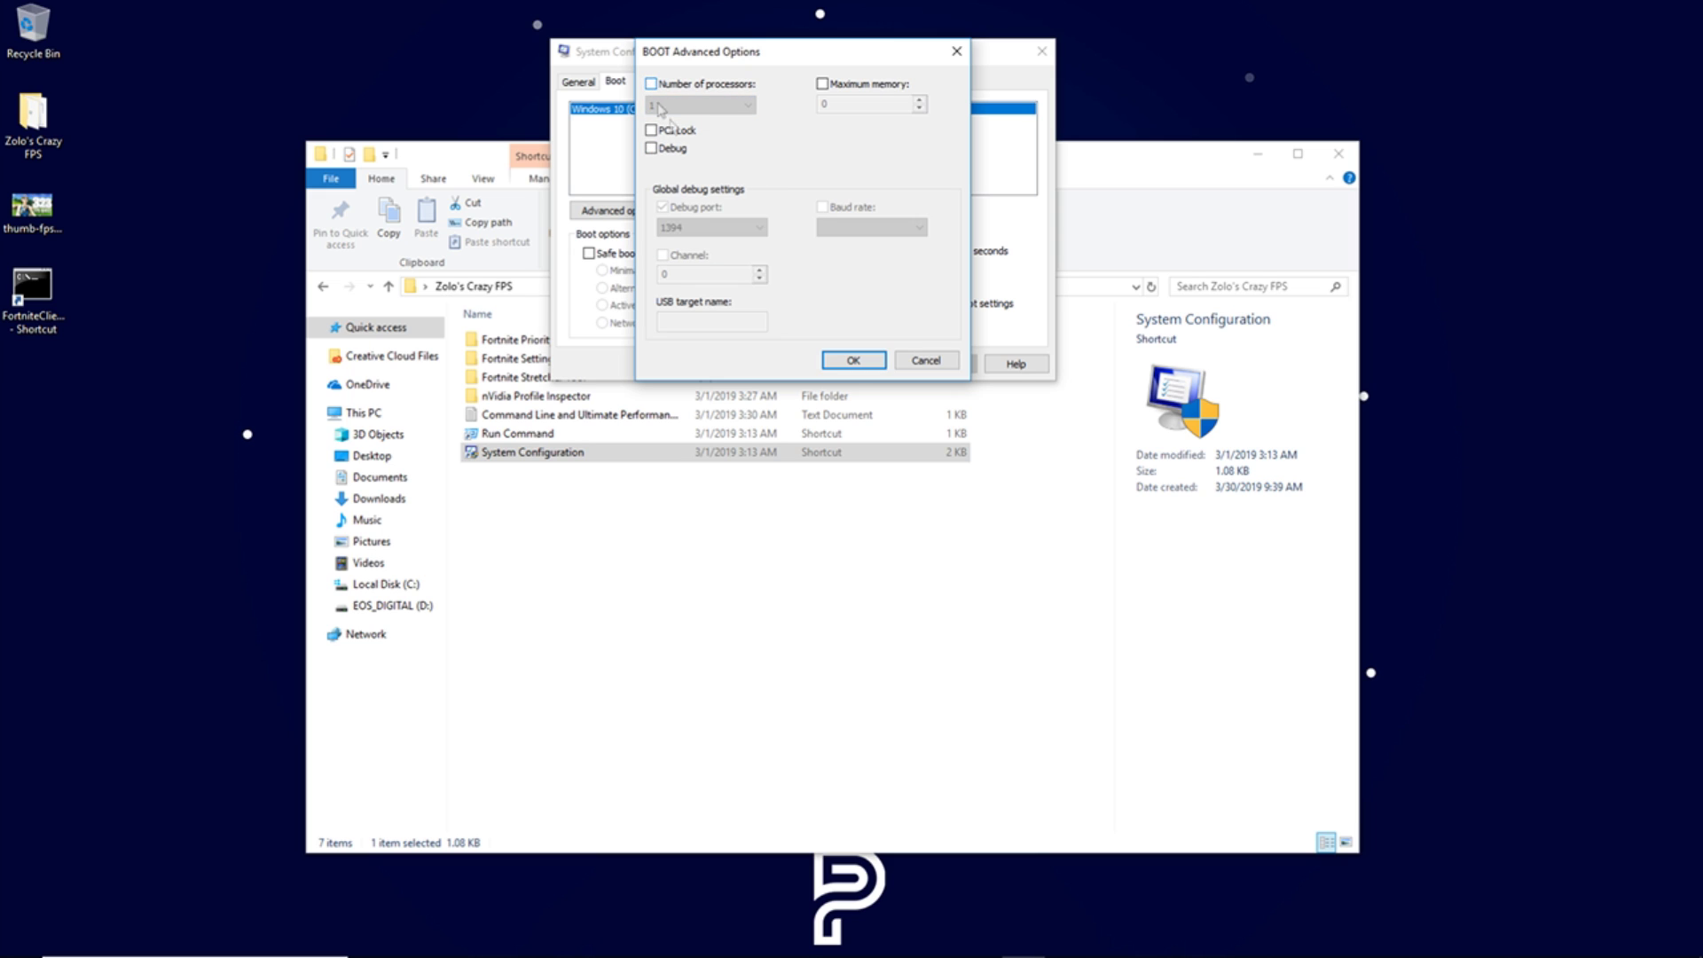
click(855, 360)
click(944, 372)
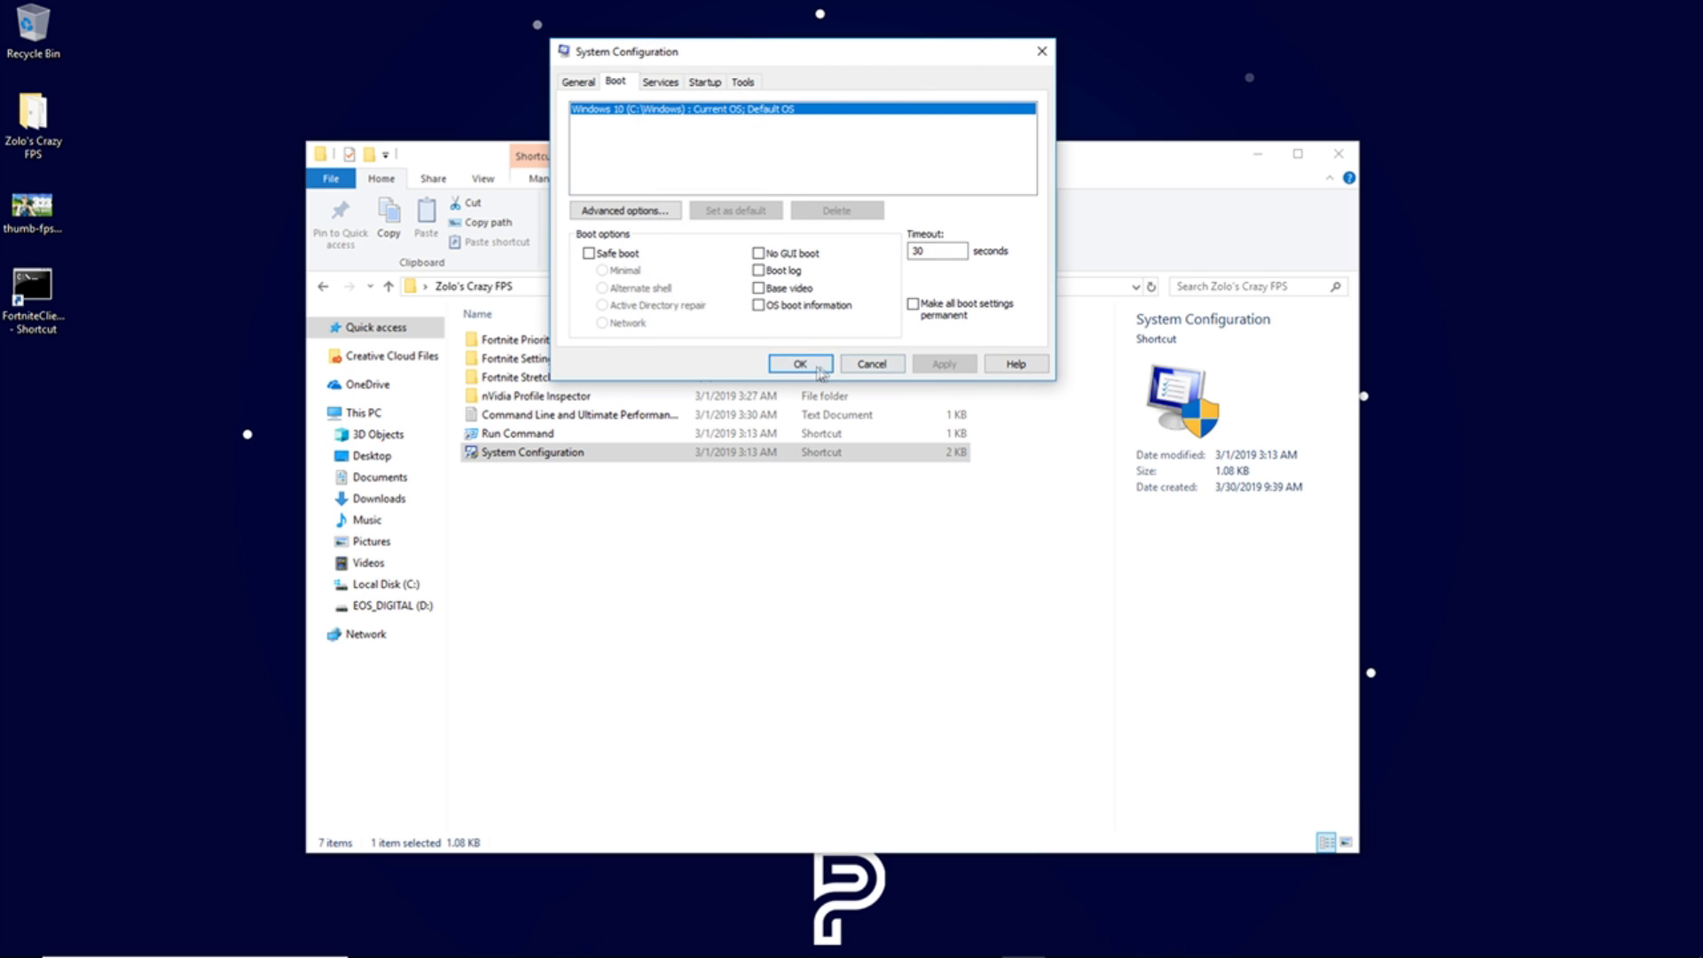
click(814, 368)
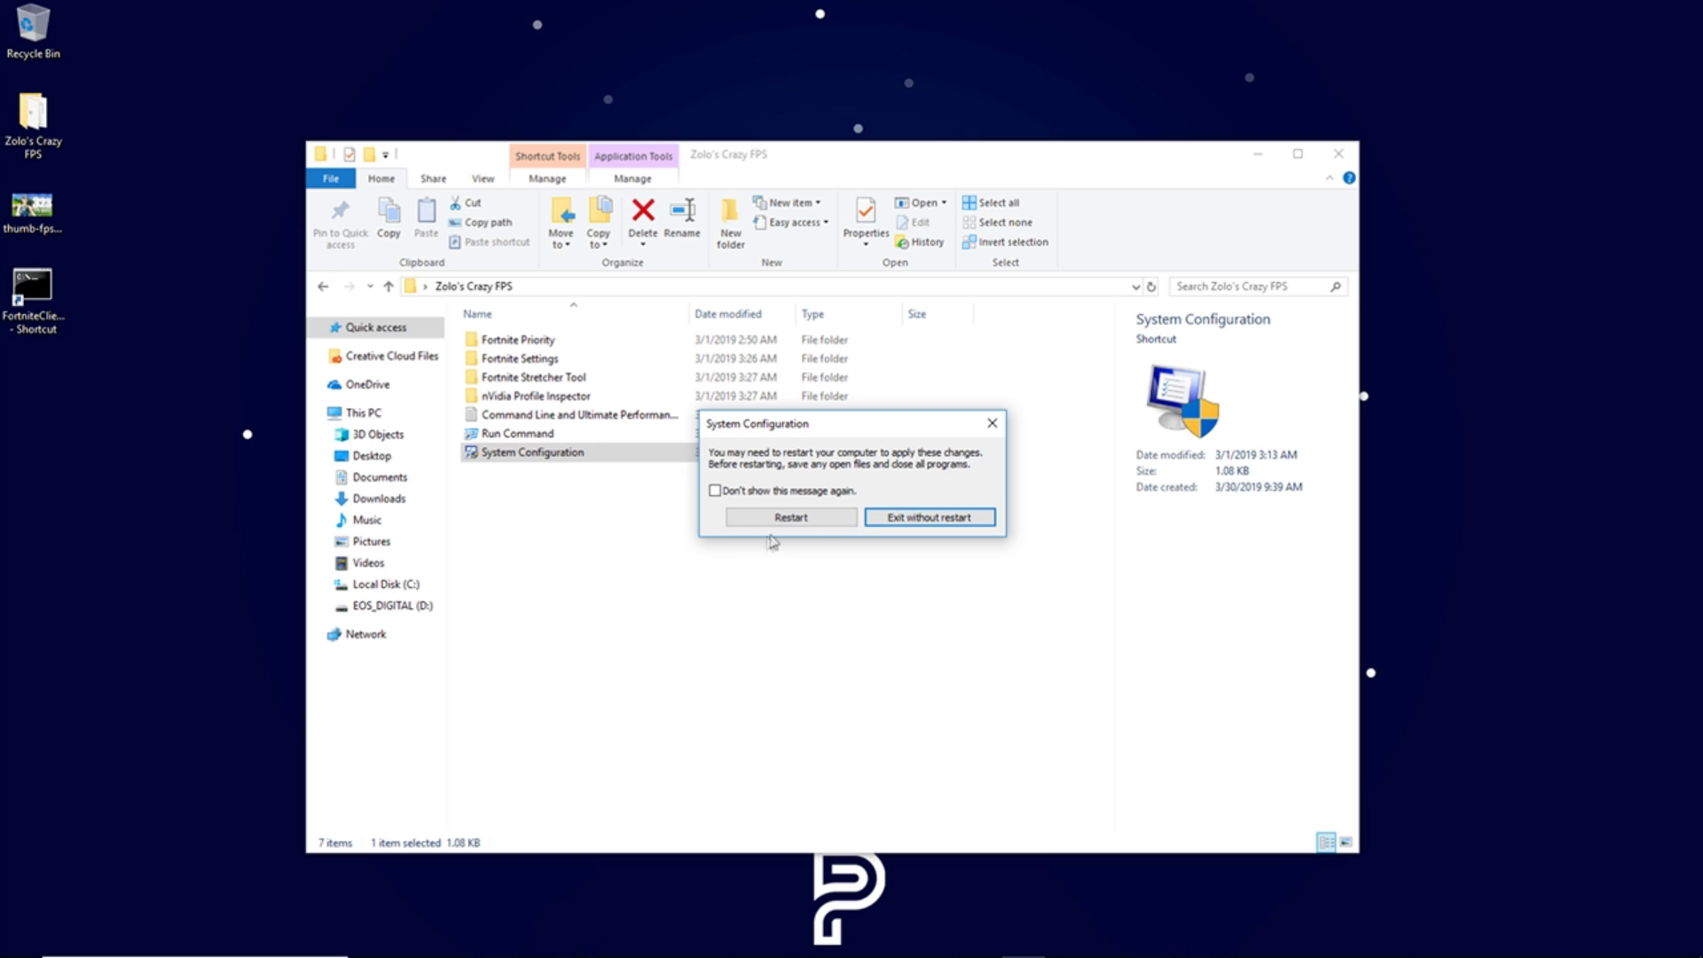
click(898, 520)
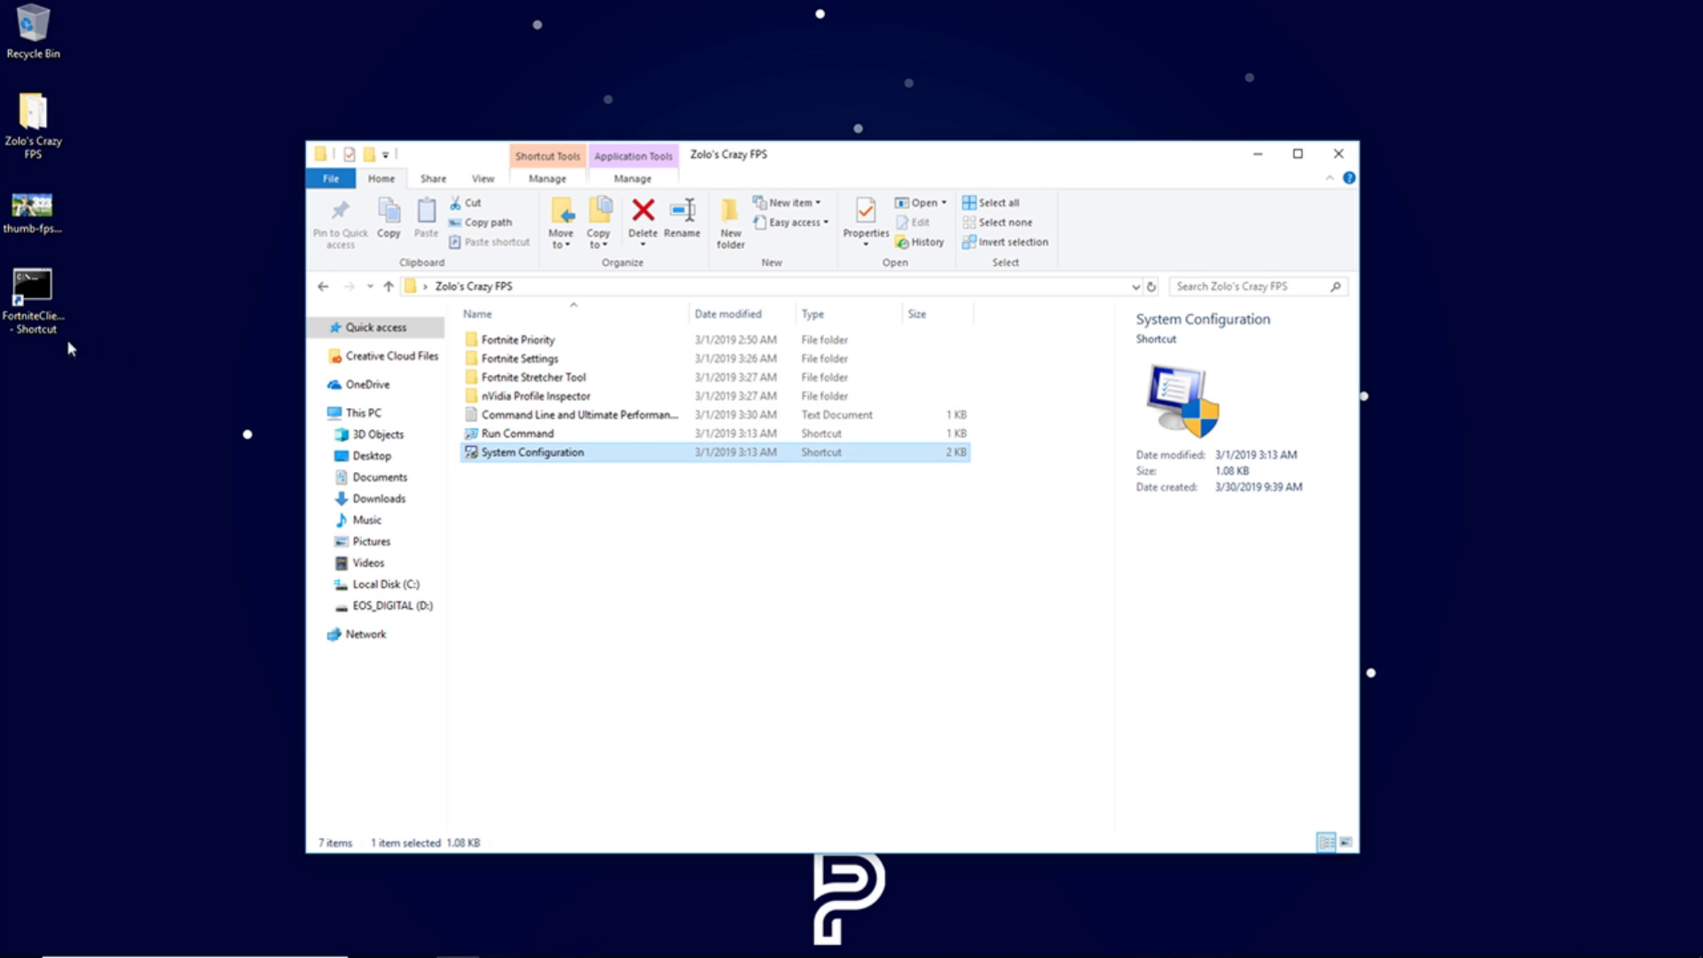
Step: Select the FortniteClient-Win64-Shipping.exe shortcut on the desktop
mouse_move(50, 313)
mouse_down()
mouse_move(99, 75)
mouse_move(51, 55)
mouse_move(34, 306)
mouse_up()
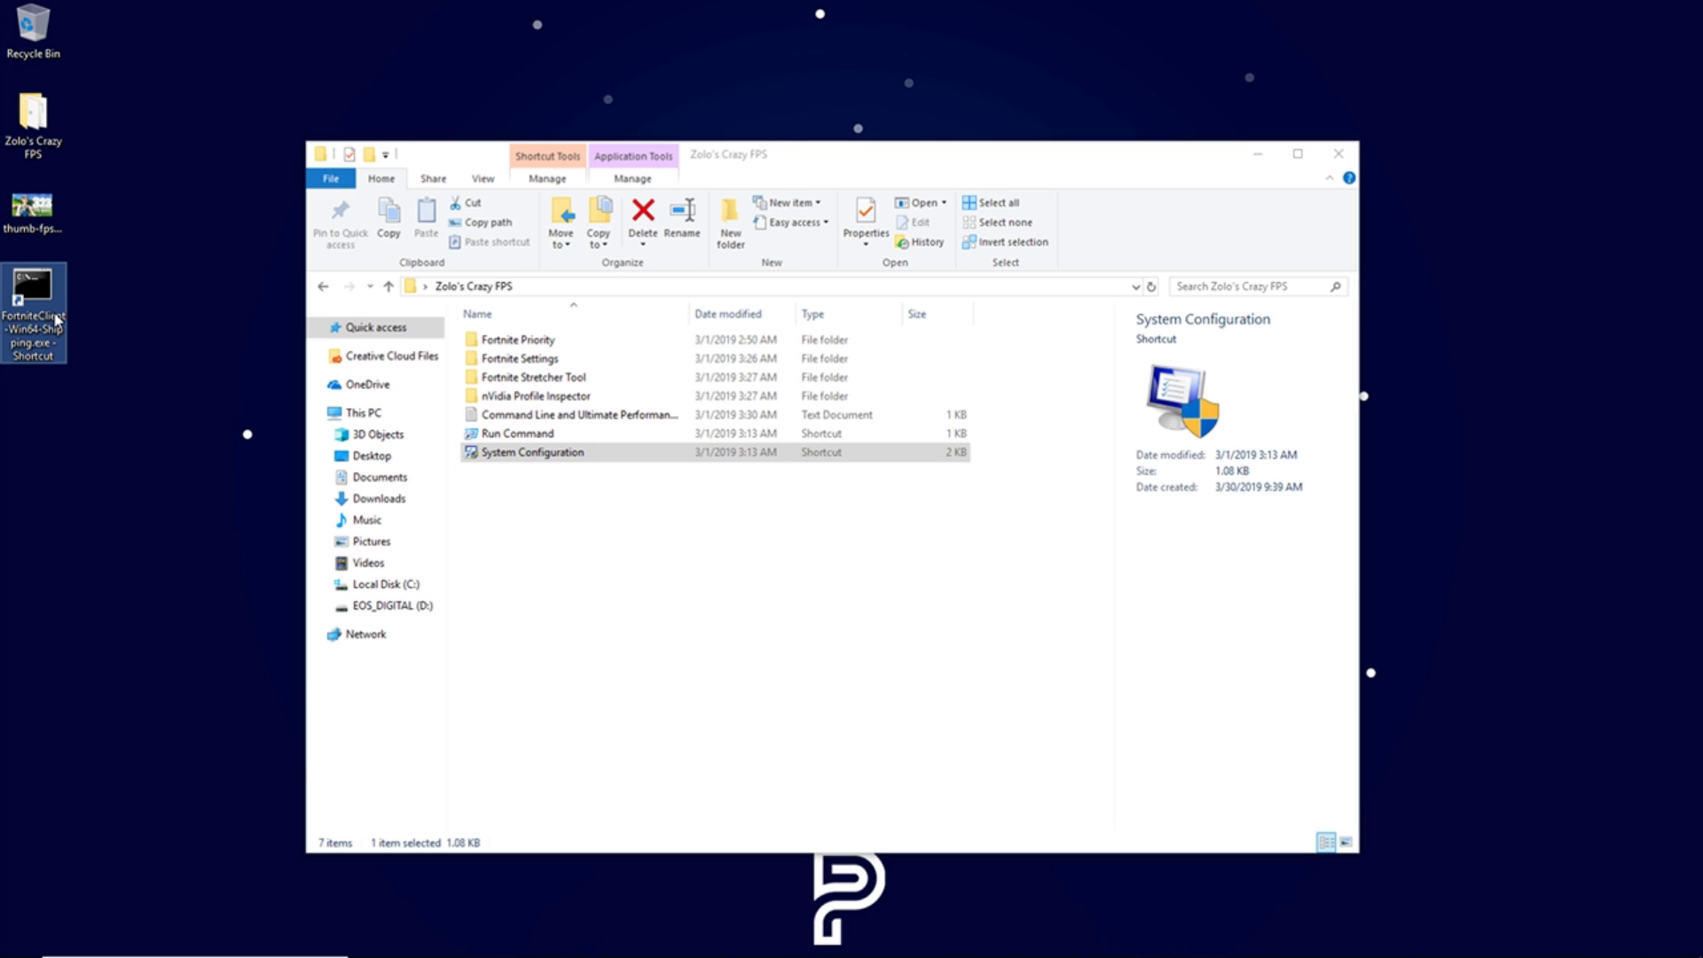